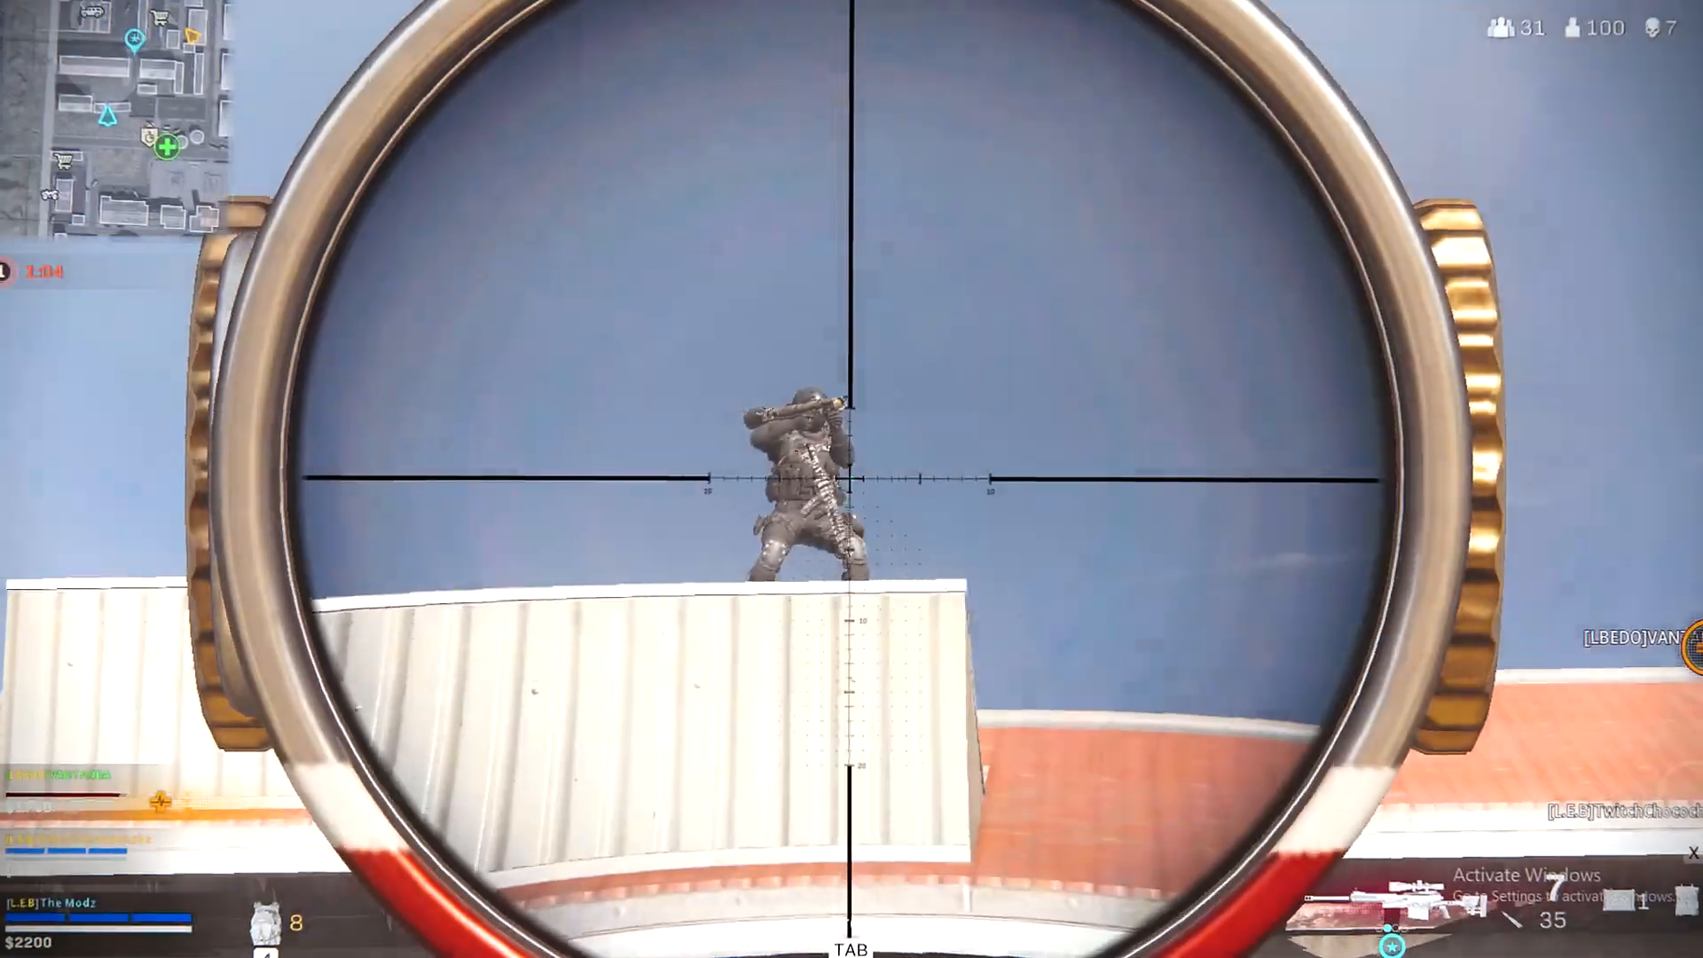
pyautogui.click(852, 479)
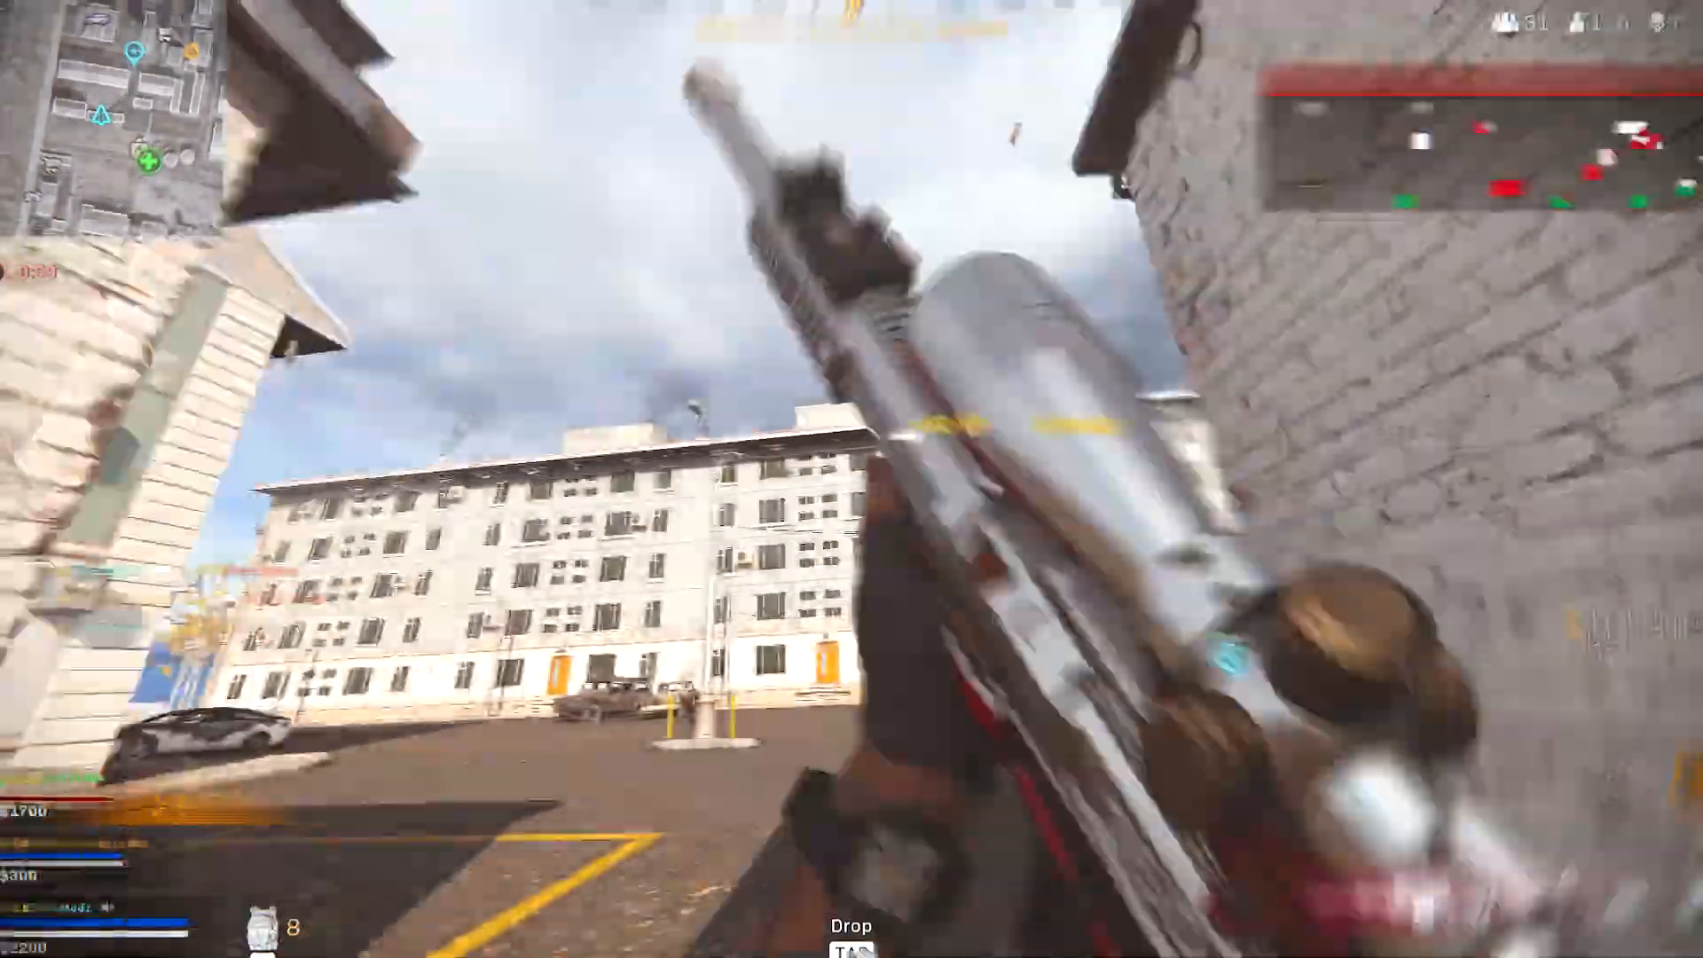
pyautogui.click(852, 478)
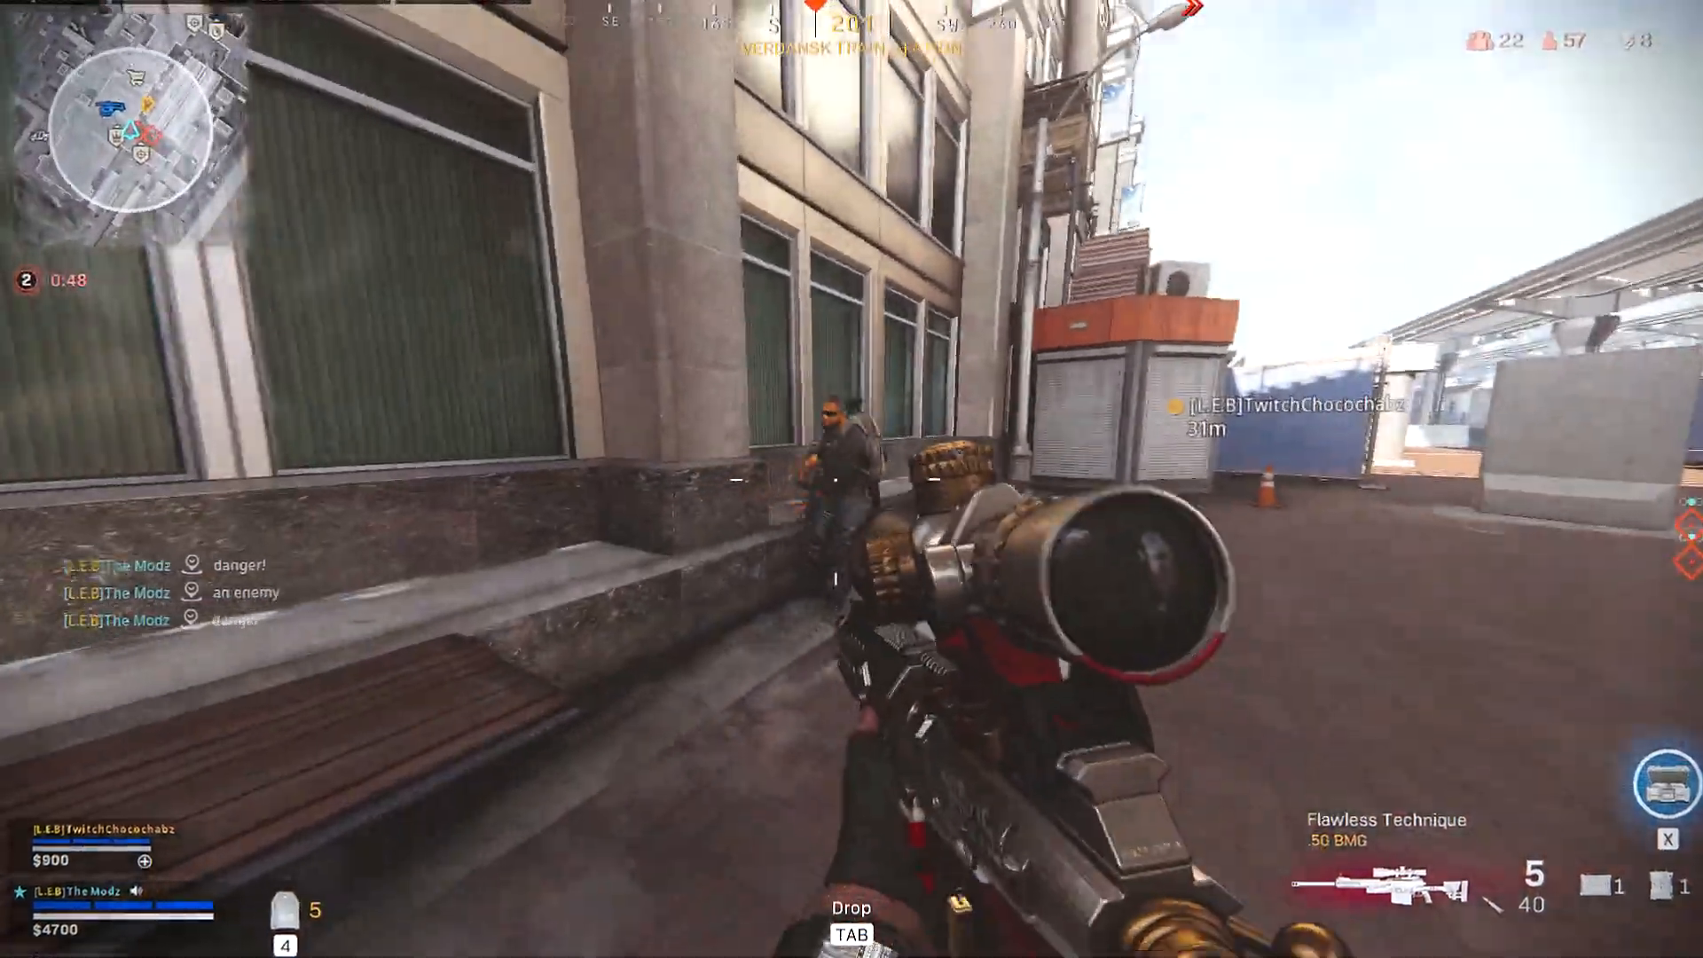
pyautogui.click(852, 479)
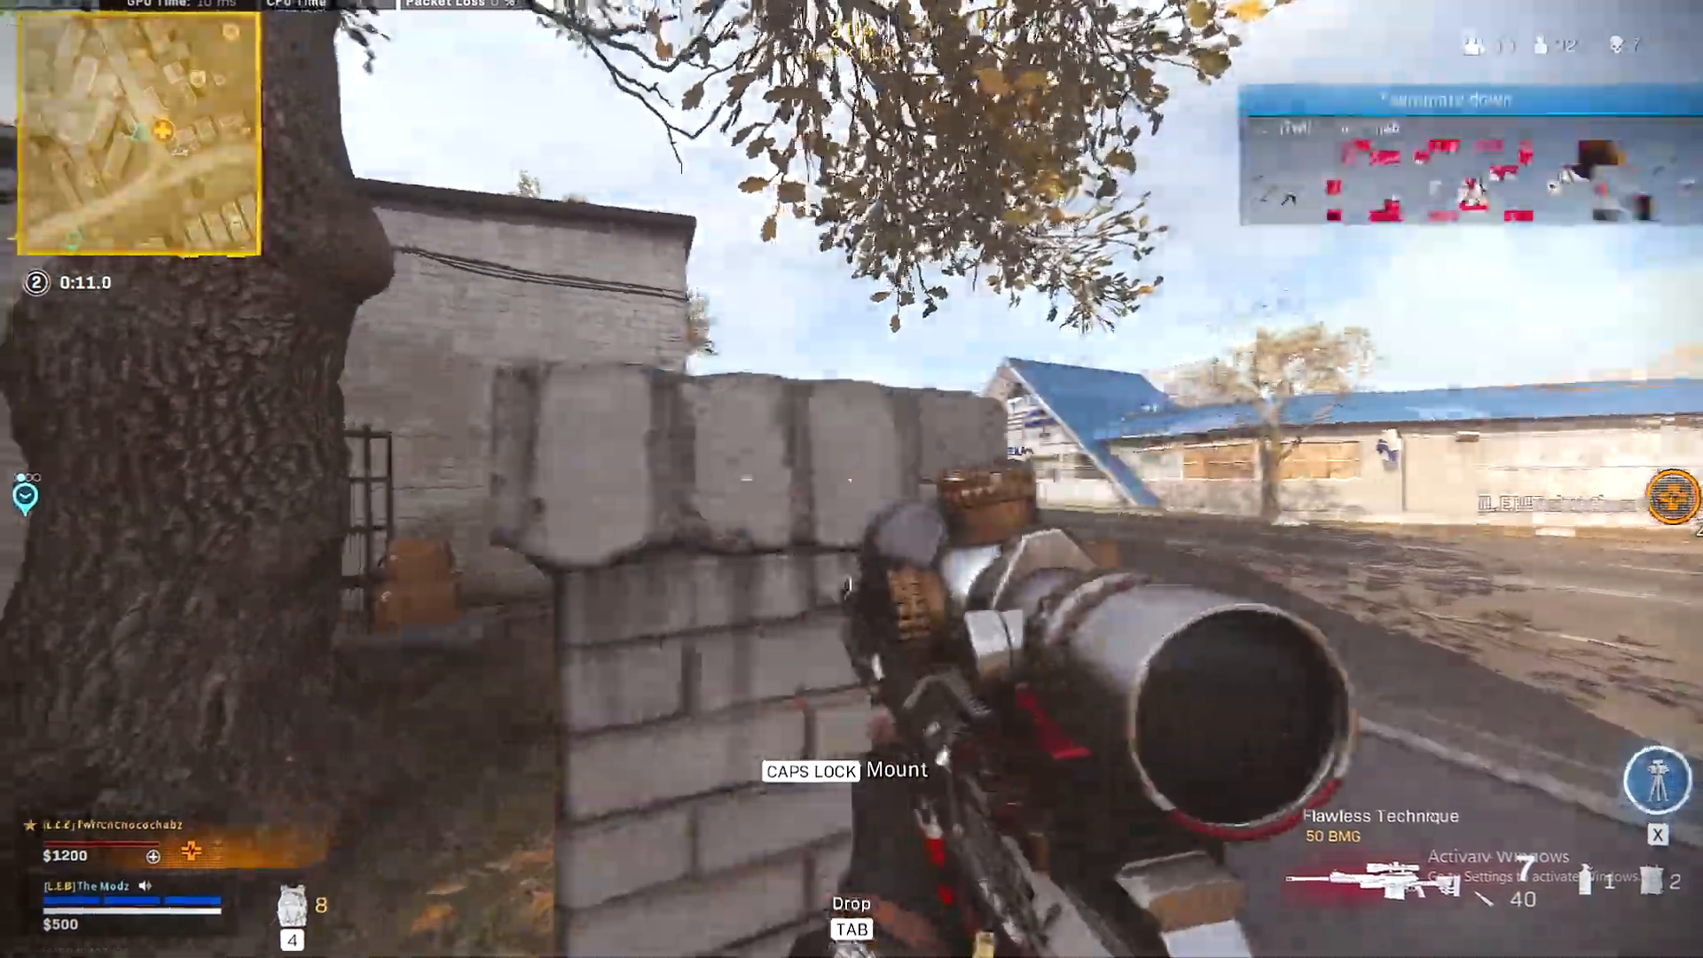
pyautogui.rightClick(851, 479)
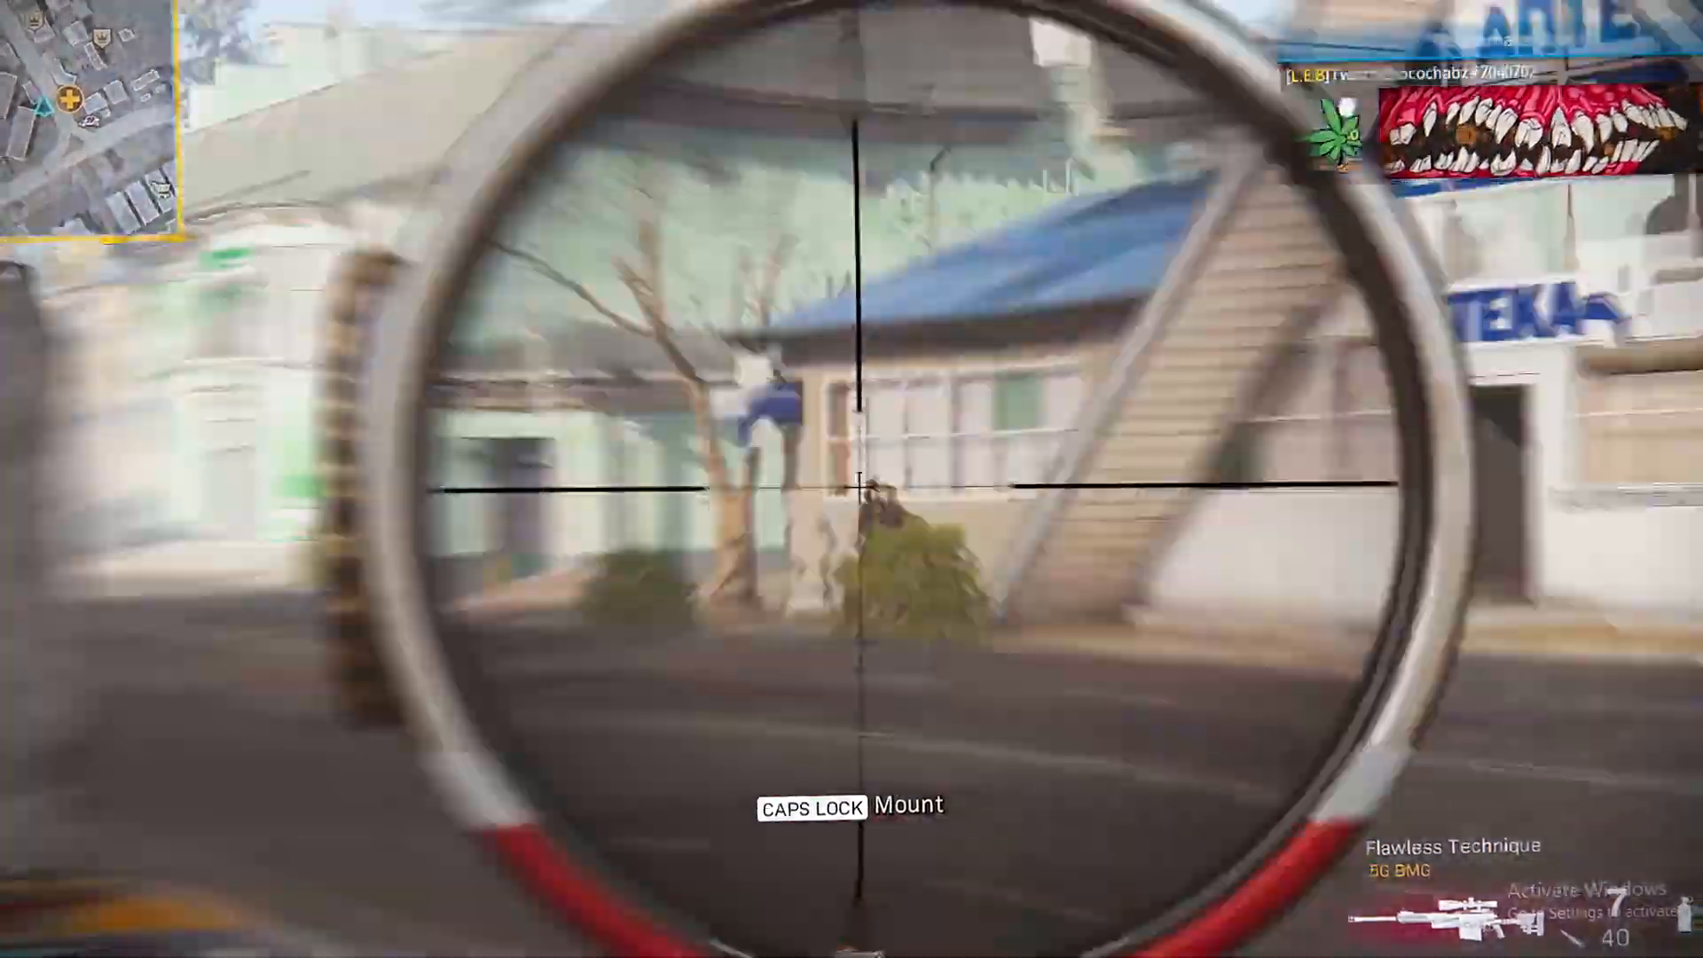
pyautogui.click(851, 479)
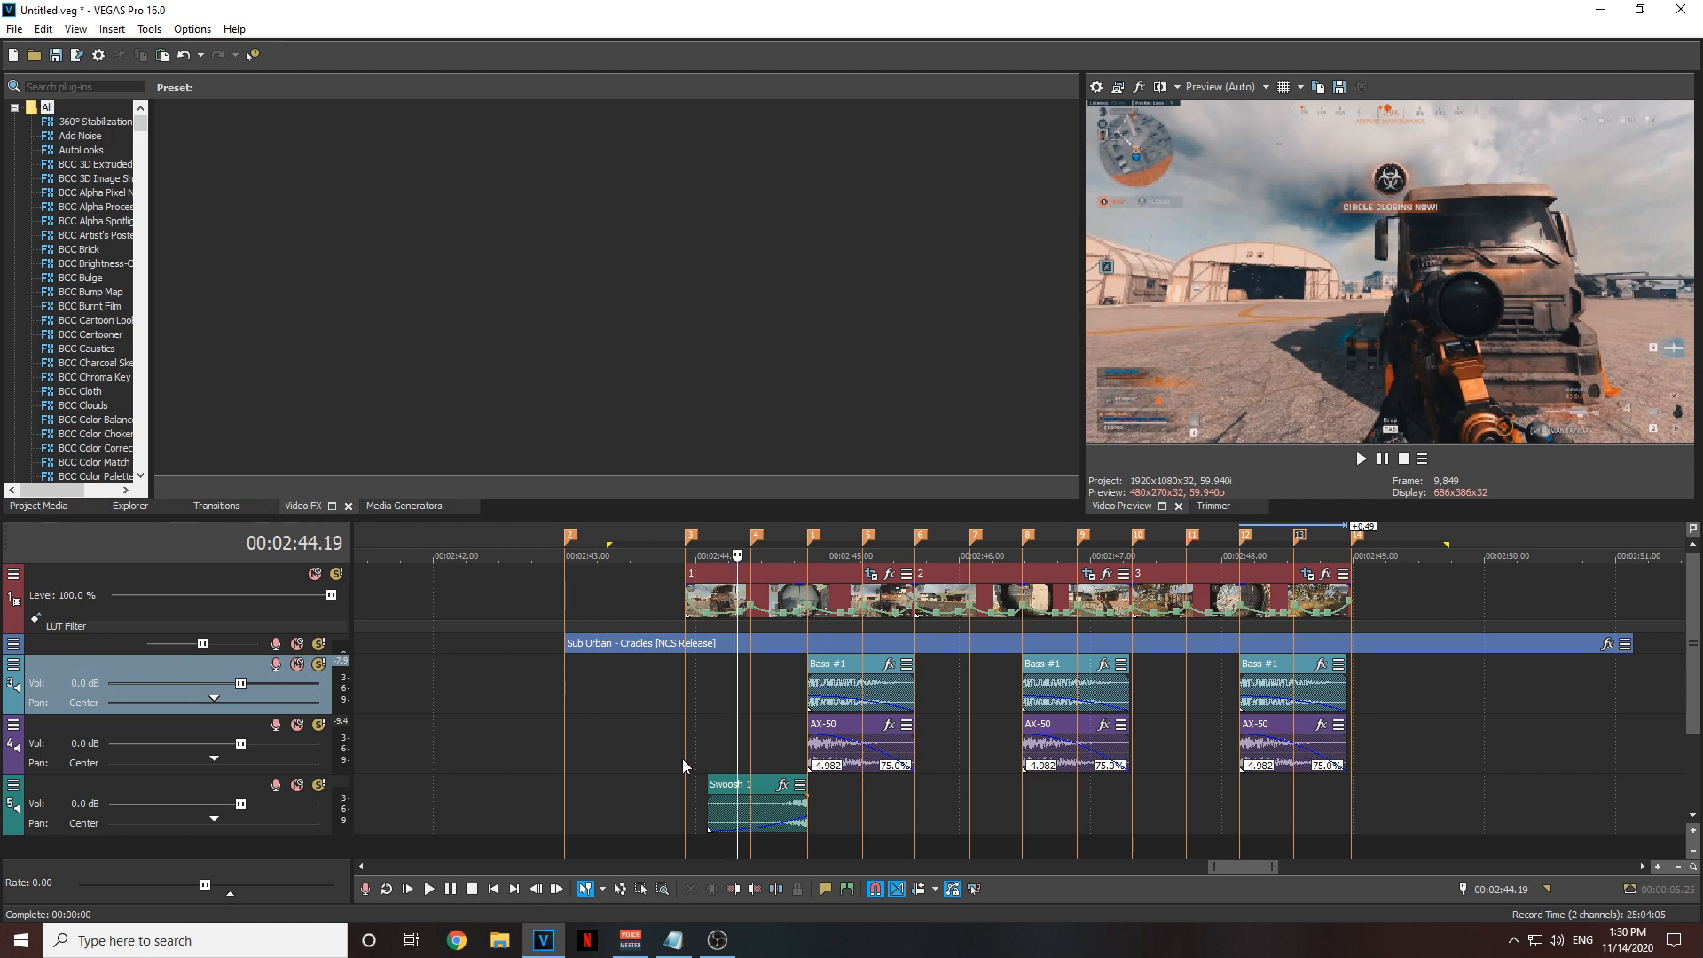
# - Play back the edited section from just before the first clip, and check the frames around the swoosh sound
pyautogui.click(635, 690)
pyautogui.press('space')
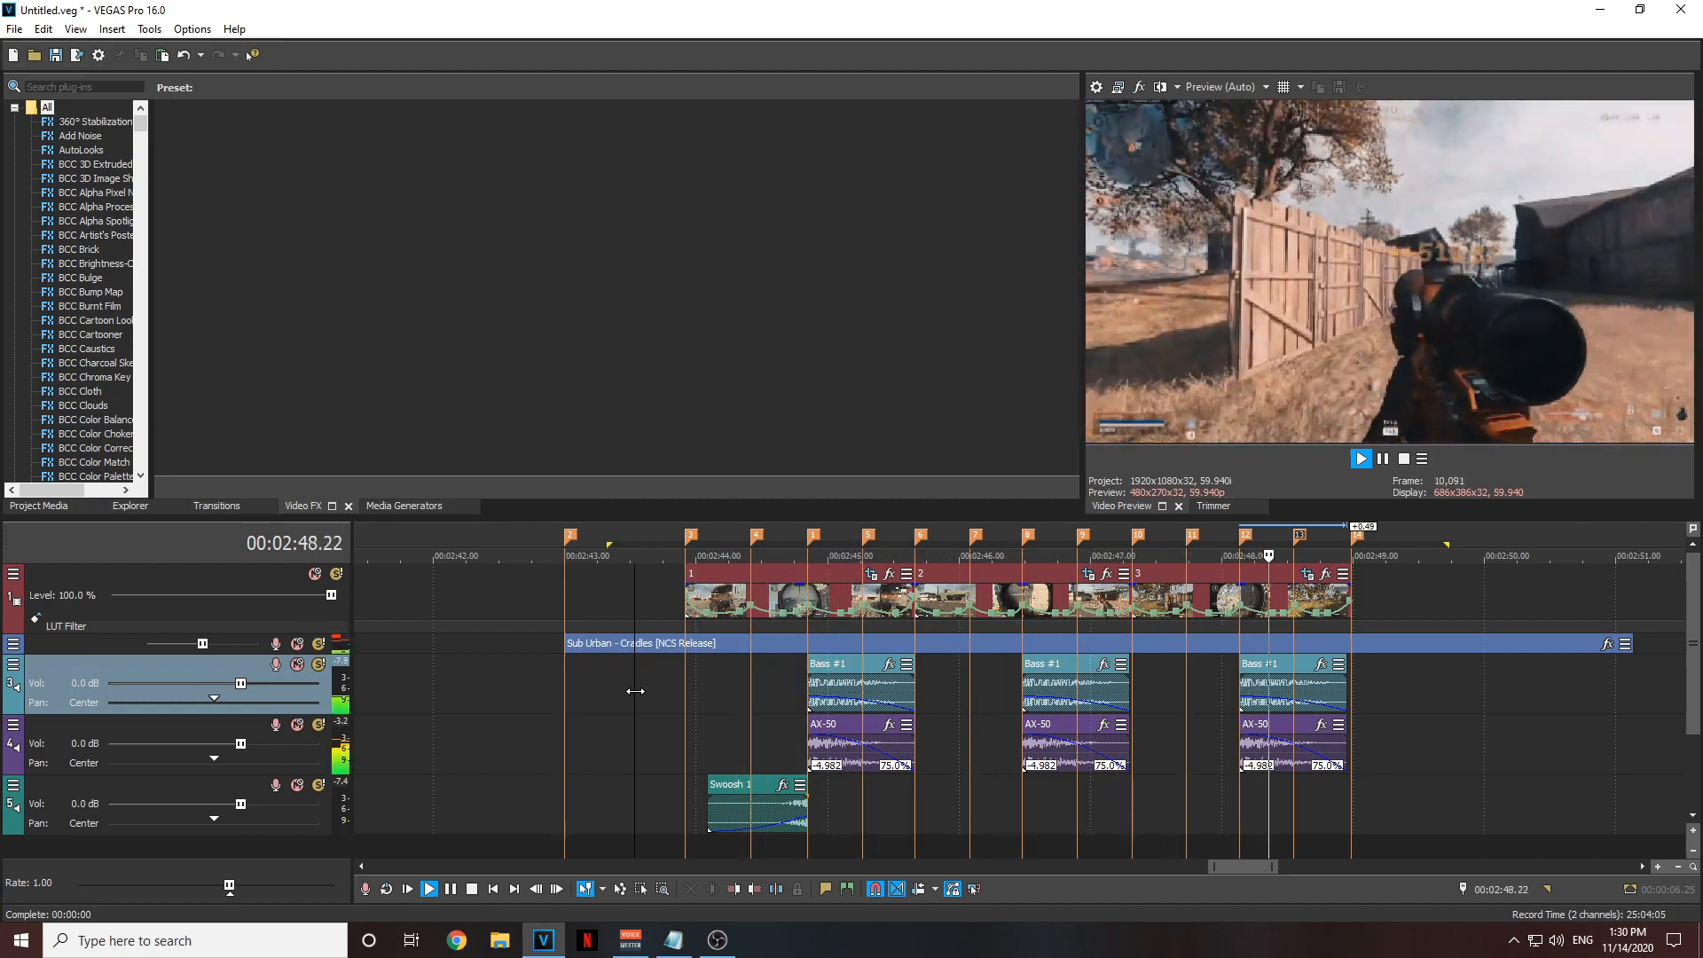
pyautogui.press('space')
pyautogui.click(735, 684)
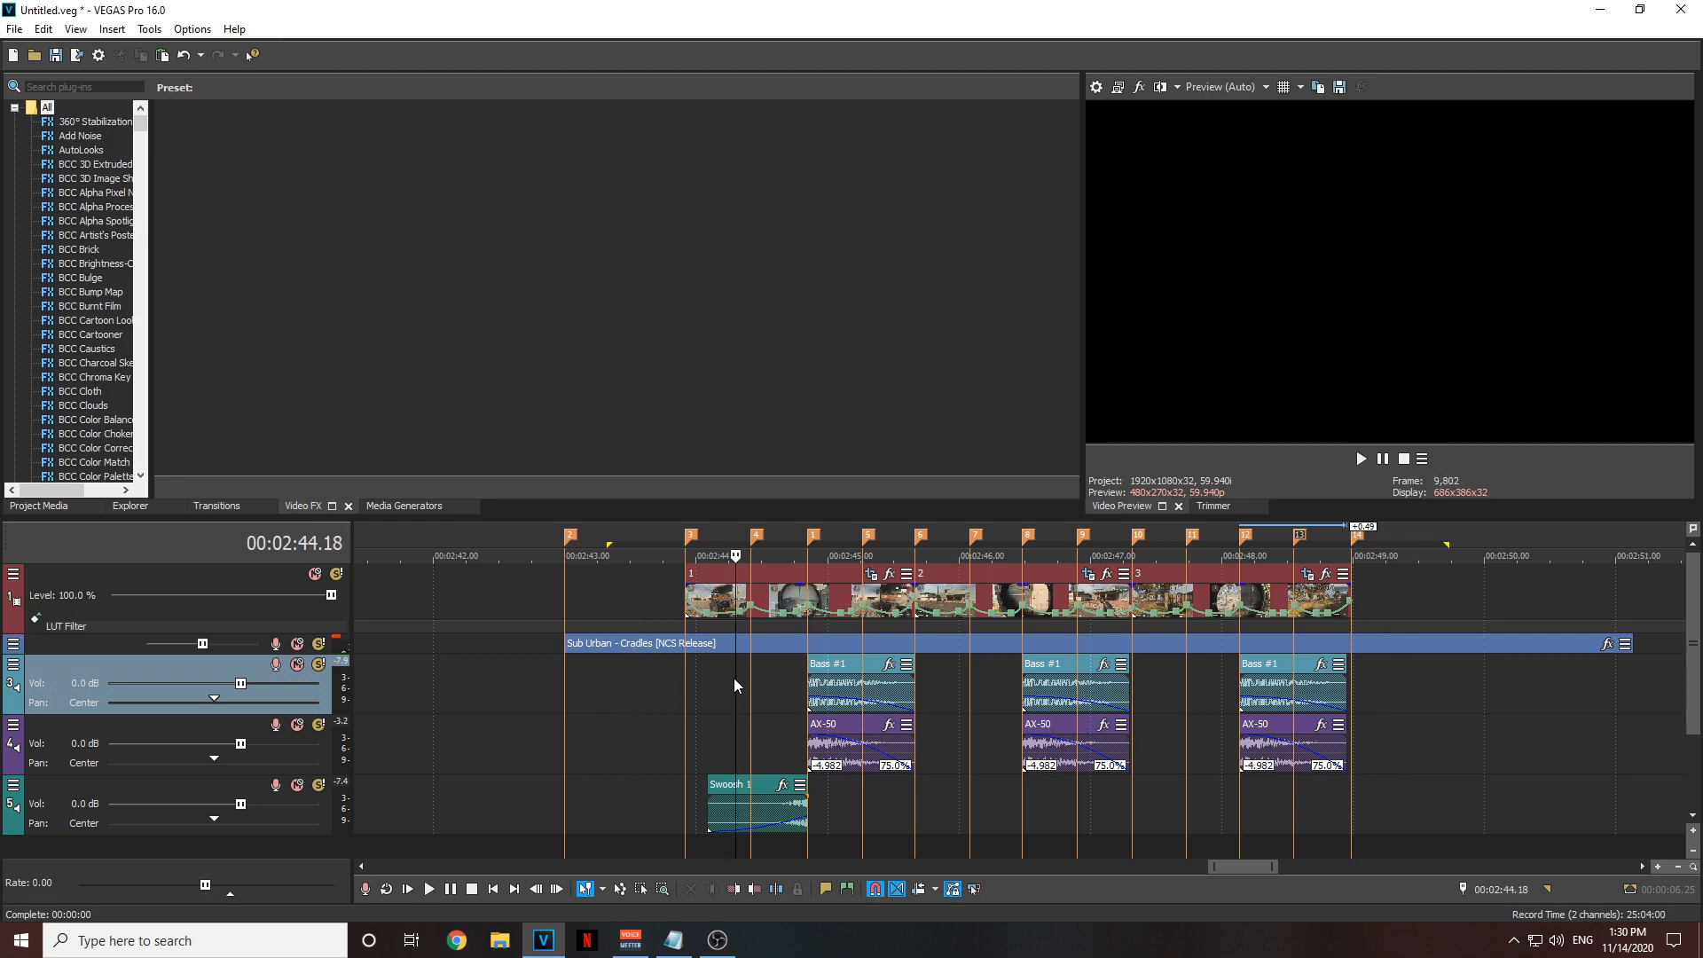
pyautogui.click(749, 704)
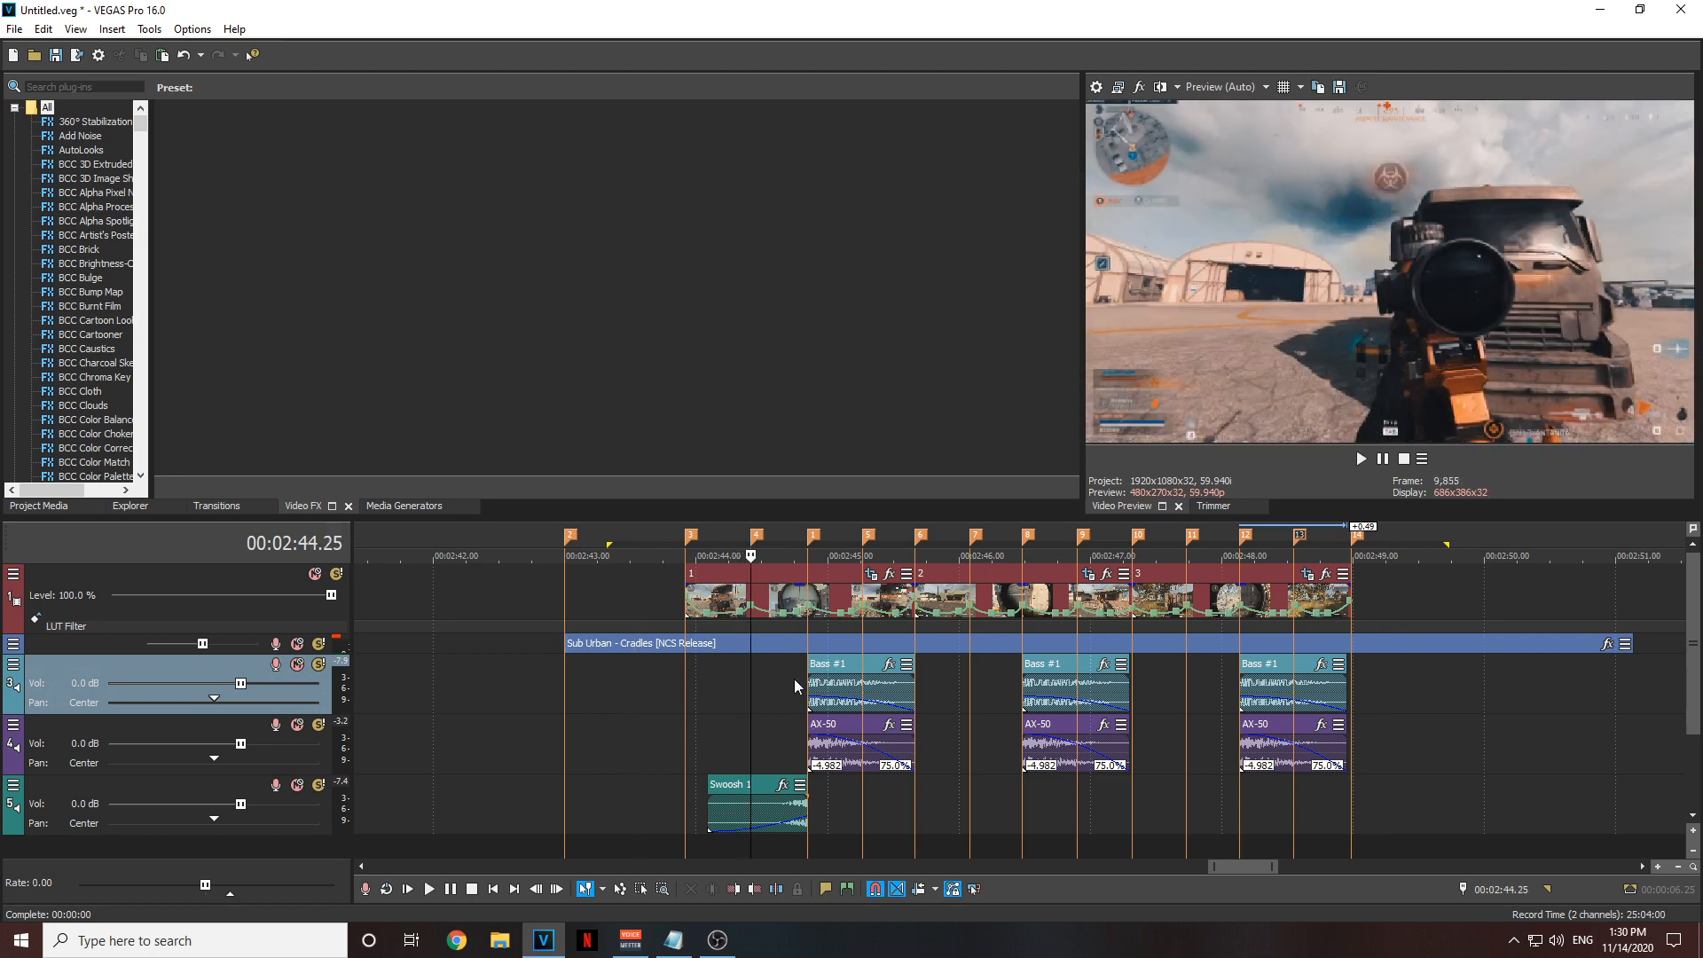
pyautogui.click(709, 688)
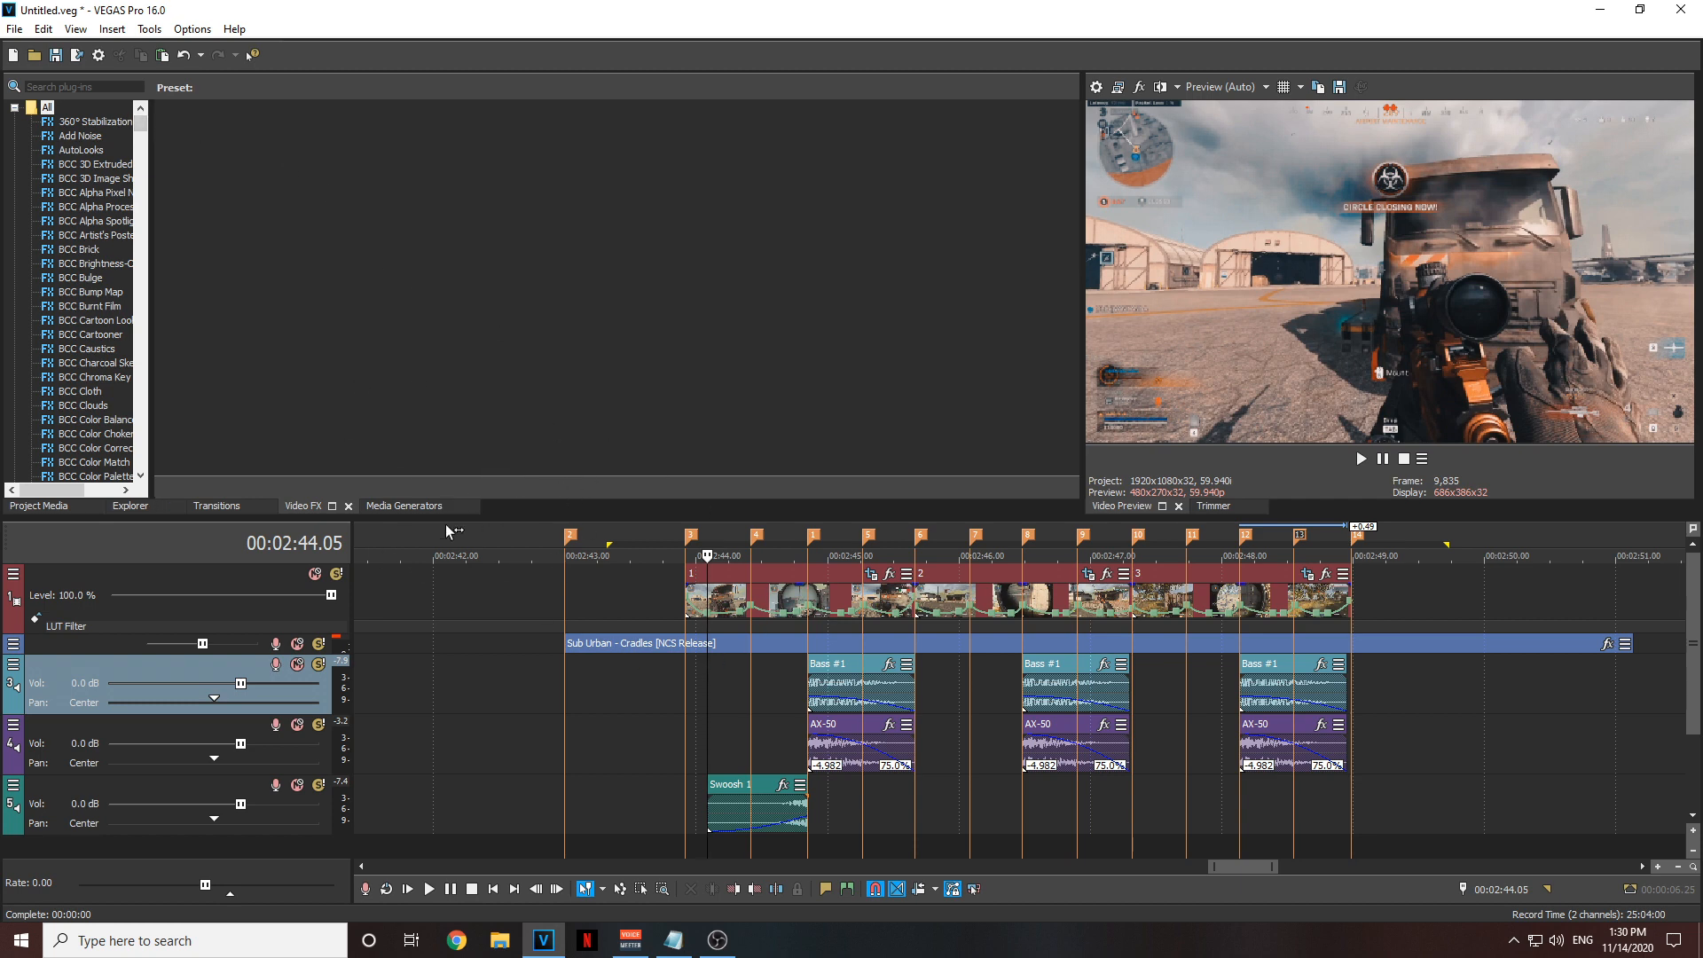
# - Find the S_Shake effect among the video effects and show its presets
pyautogui.moveTo(137, 125); pyautogui.dragTo(144, 325)
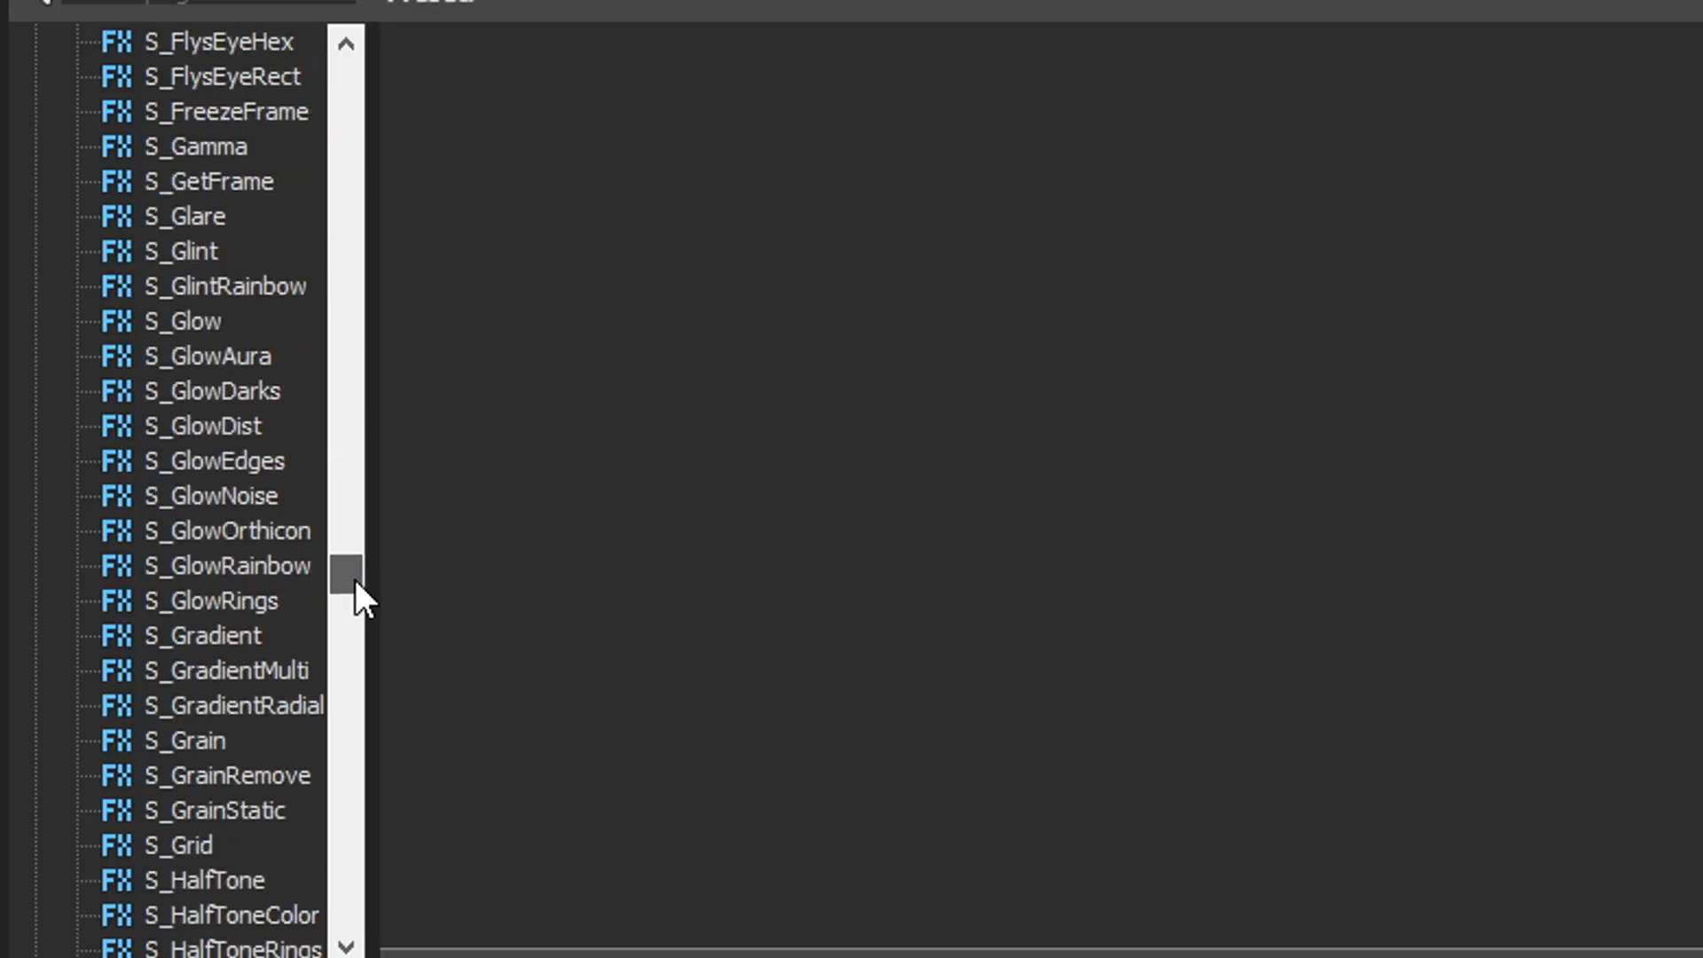
pyautogui.moveTo(354, 581); pyautogui.dragTo(355, 599)
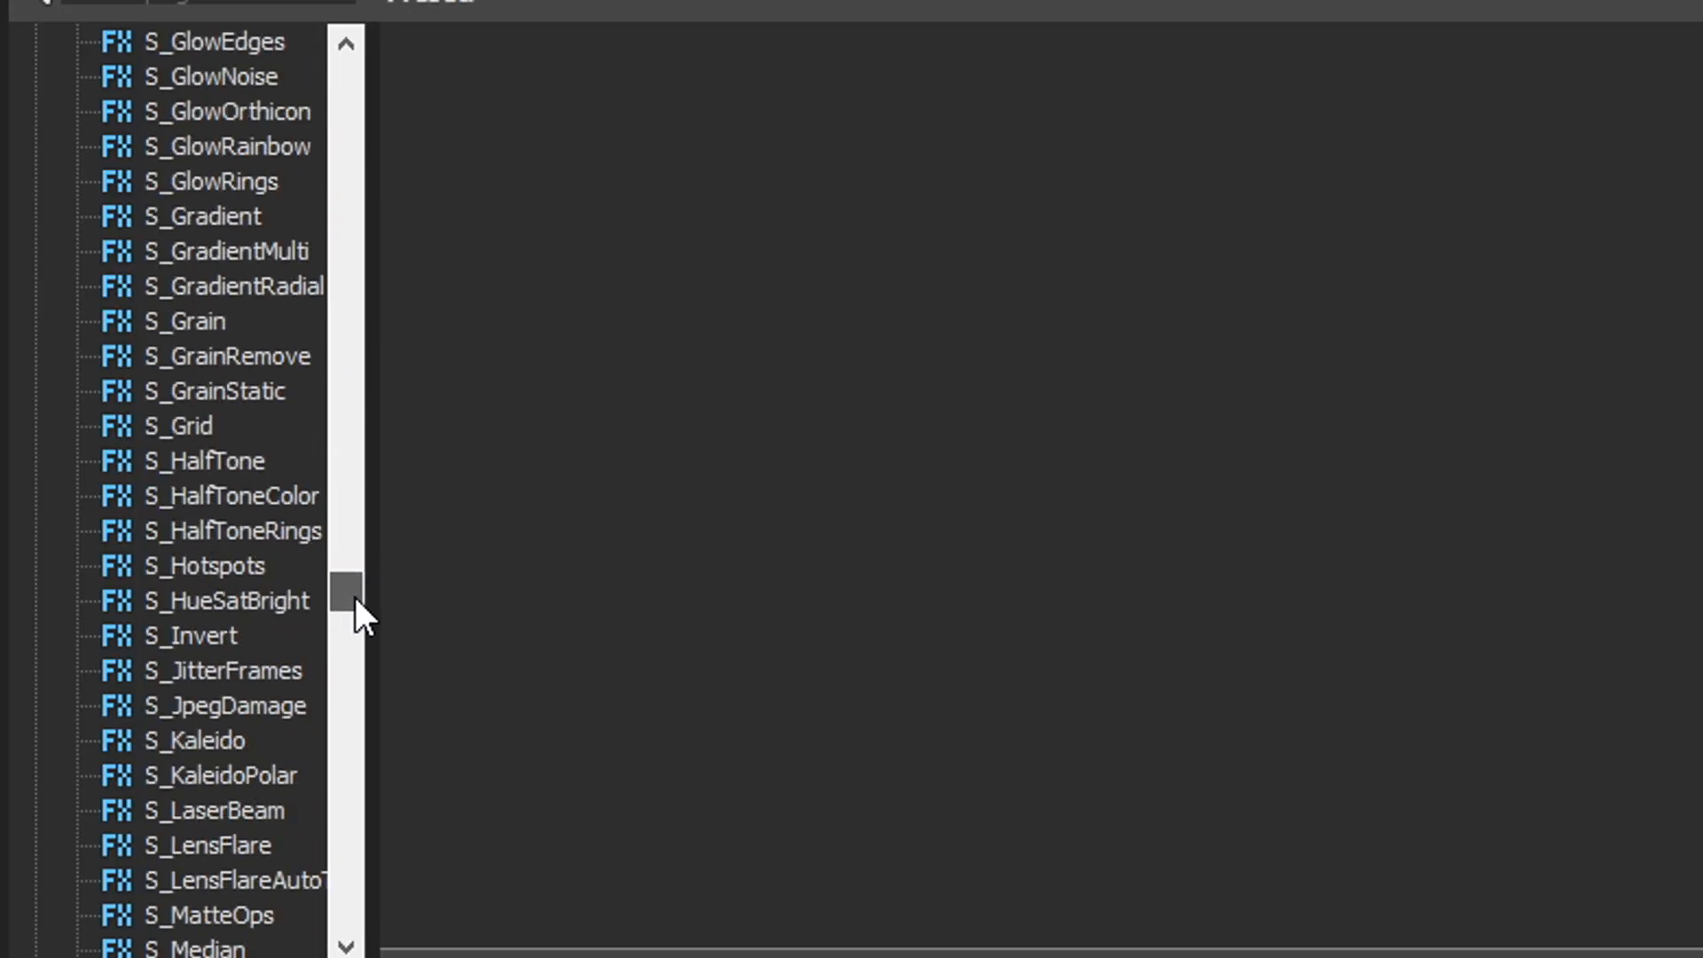
pyautogui.moveTo(358, 598); pyautogui.dragTo(357, 666)
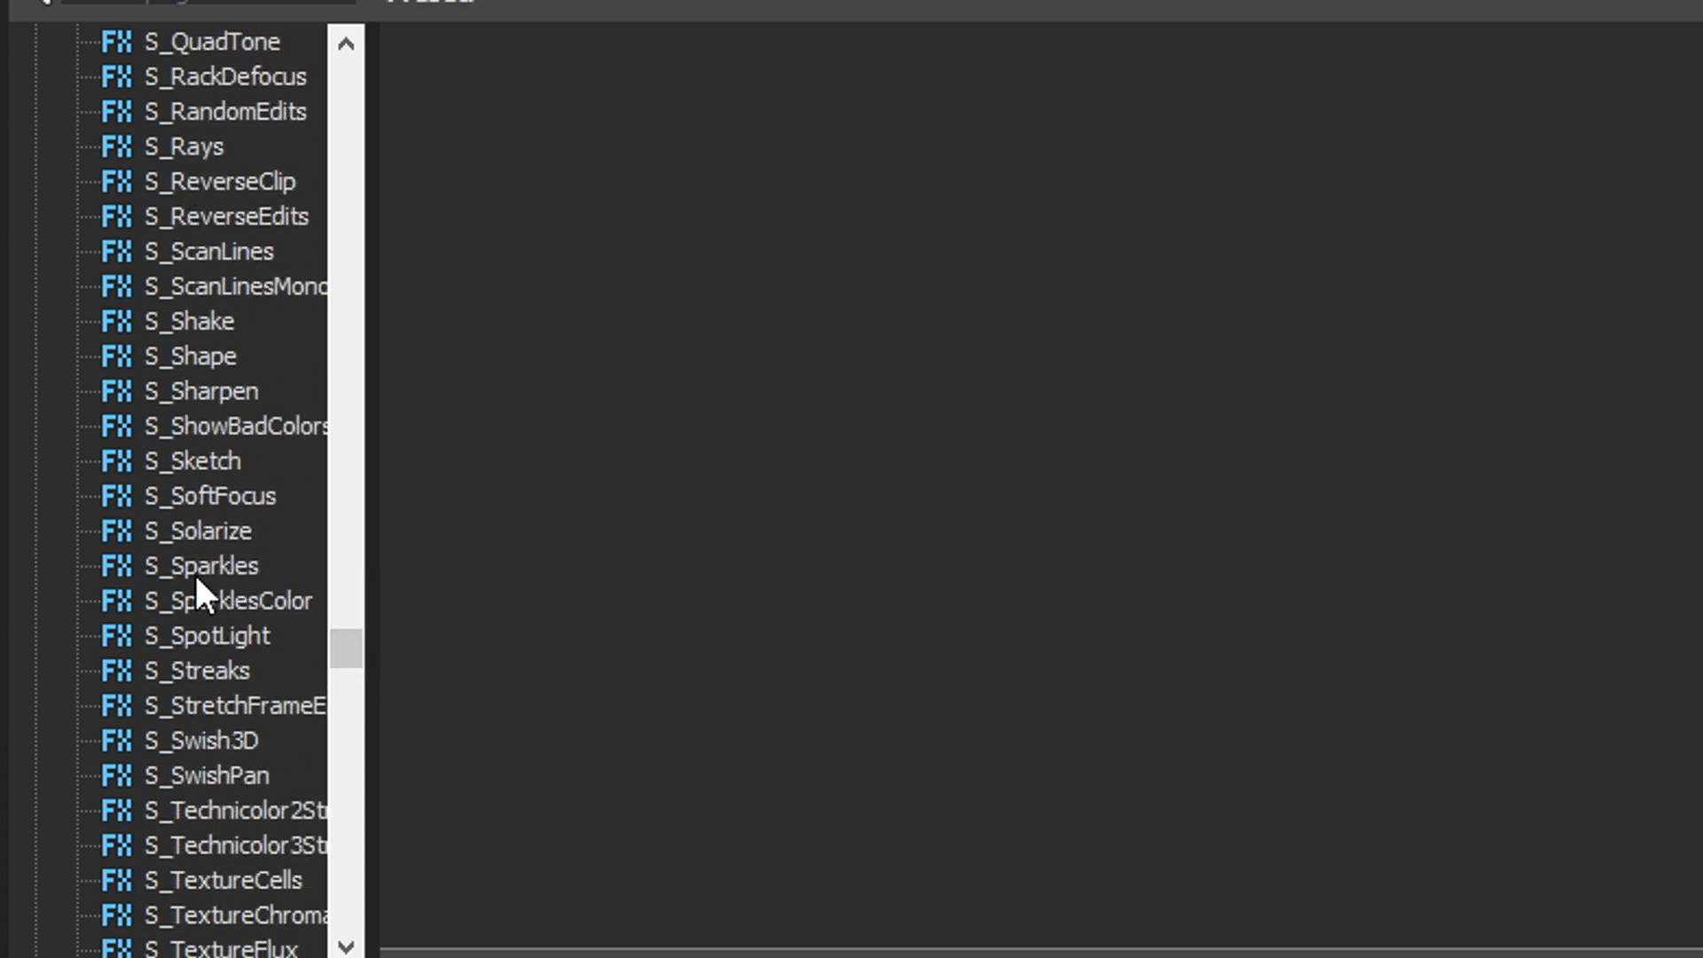
pyautogui.click(211, 322)
# - Apply the default S_DissolveBlur preset to video track 1
pyautogui.moveTo(335, 646); pyautogui.dragTo(337, 498)
pyautogui.scroll(8, 344, 470)
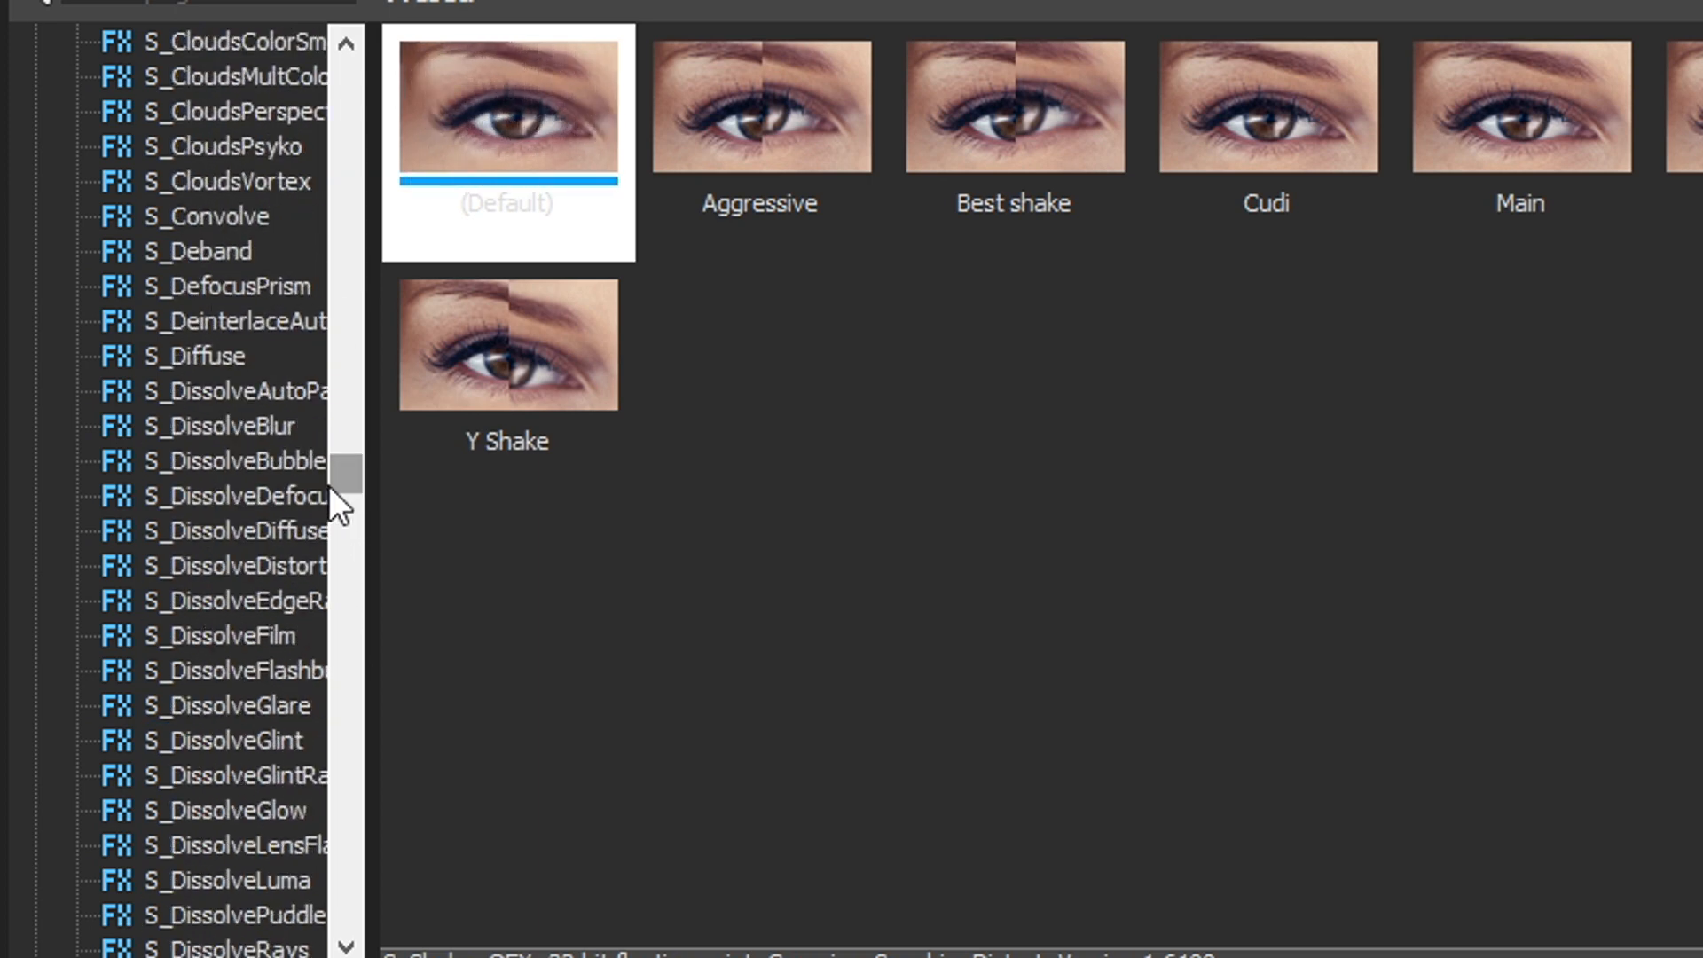
pyautogui.moveTo(327, 472)
pyautogui.mouseDown()
pyautogui.moveTo(342, 449)
pyautogui.moveTo(342, 483)
pyautogui.mouseUp()
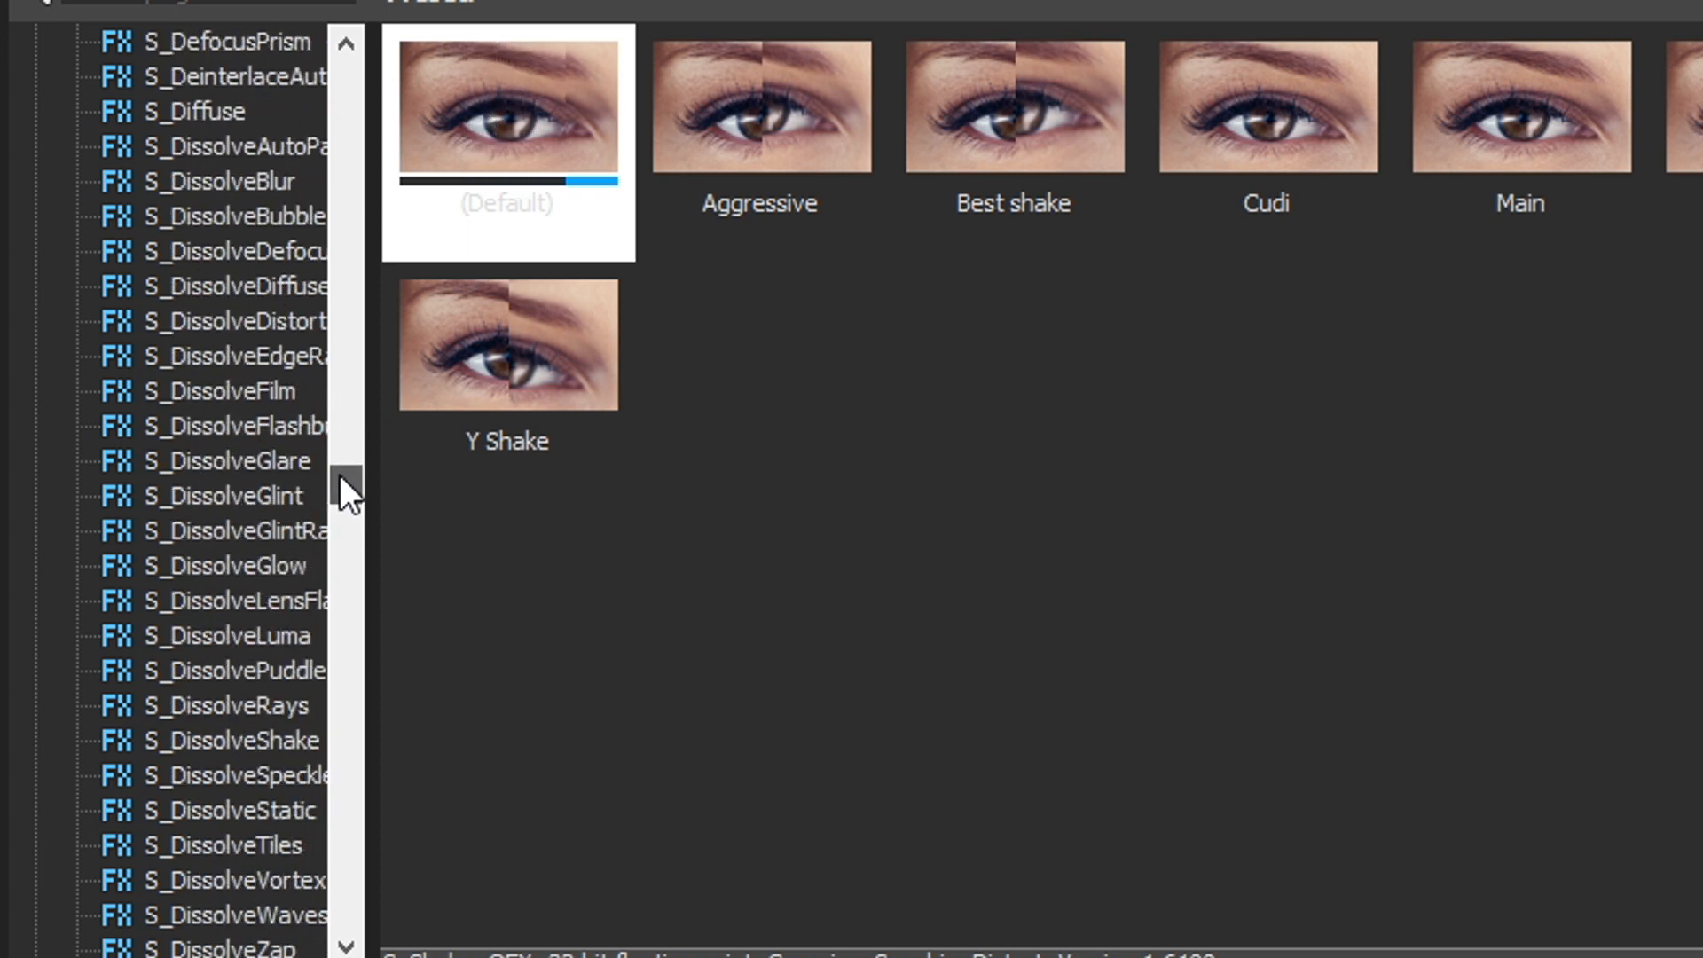
pyautogui.click(232, 185)
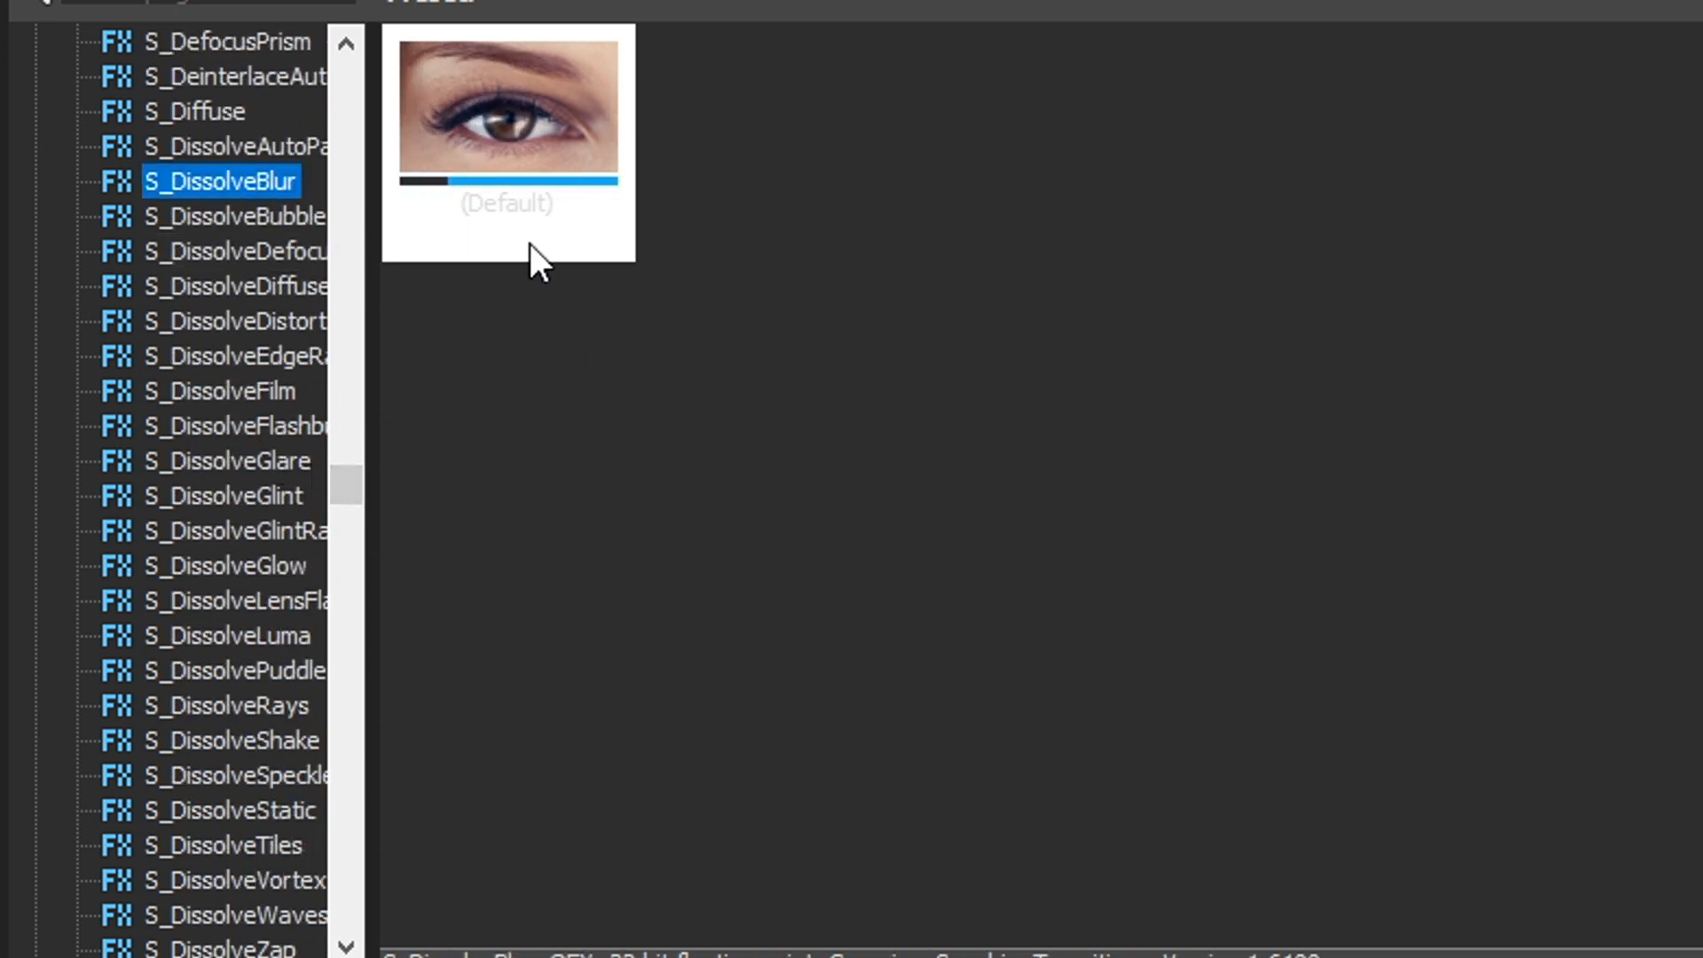
pyautogui.moveTo(487, 157); pyautogui.dragTo(800, 603)
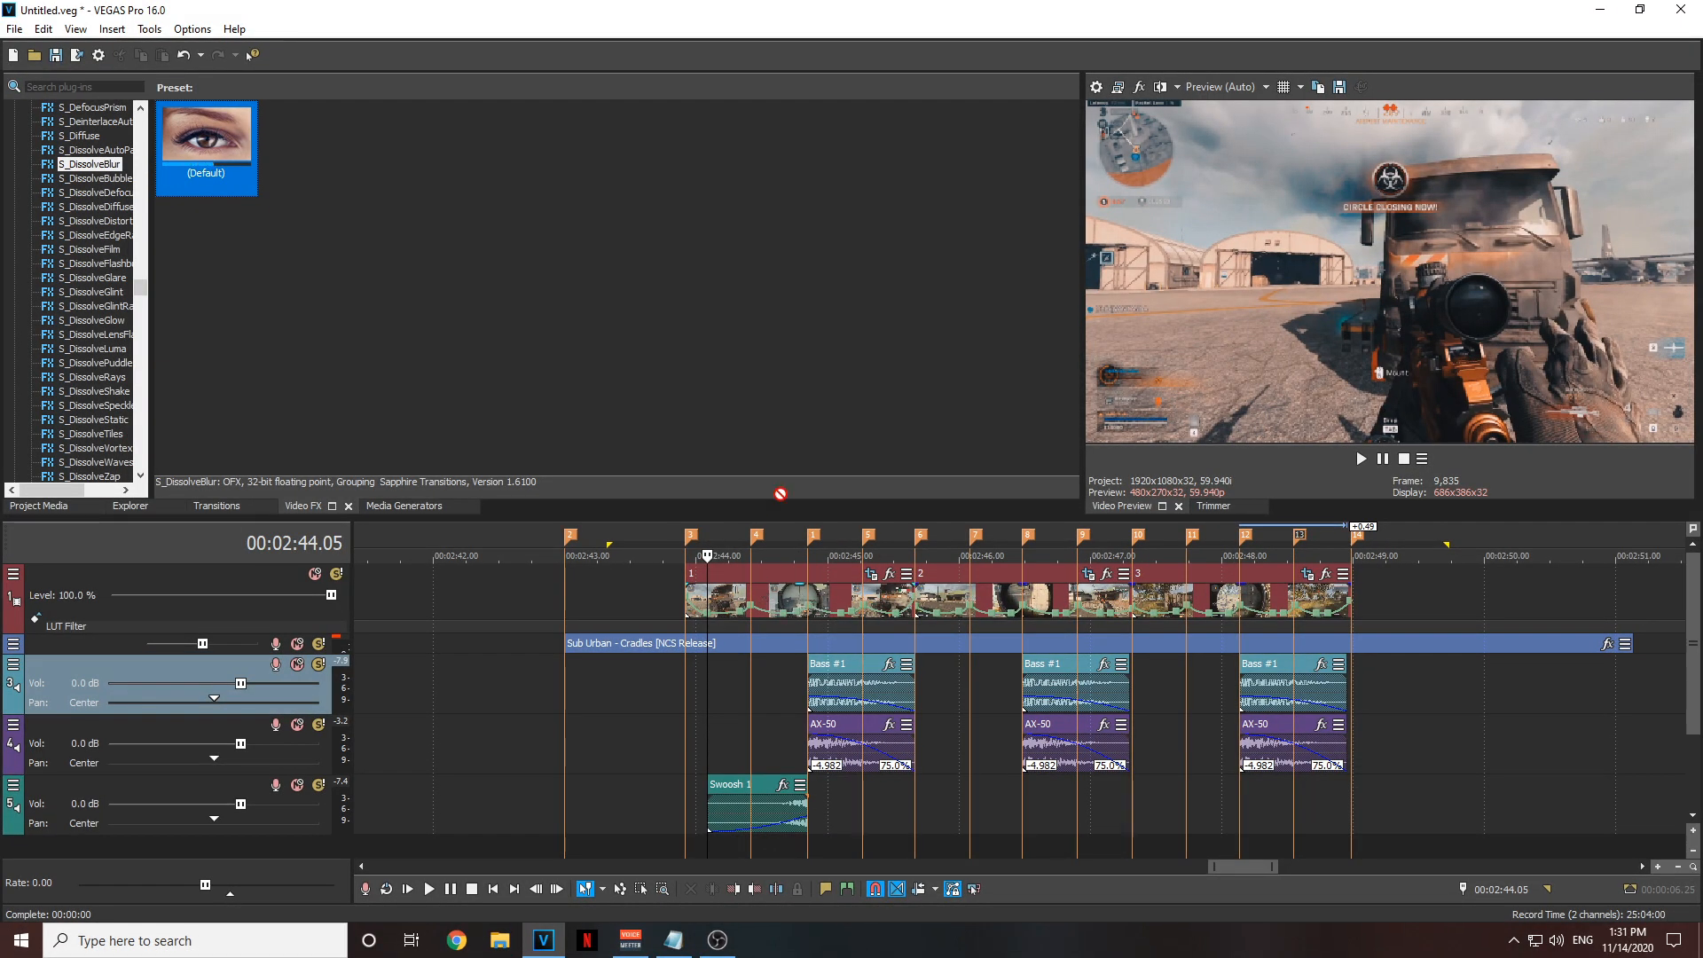
pyautogui.moveTo(1115, 502); pyautogui.dragTo(739, 479)
pyautogui.moveTo(191, 583); pyautogui.dragTo(191, 587)
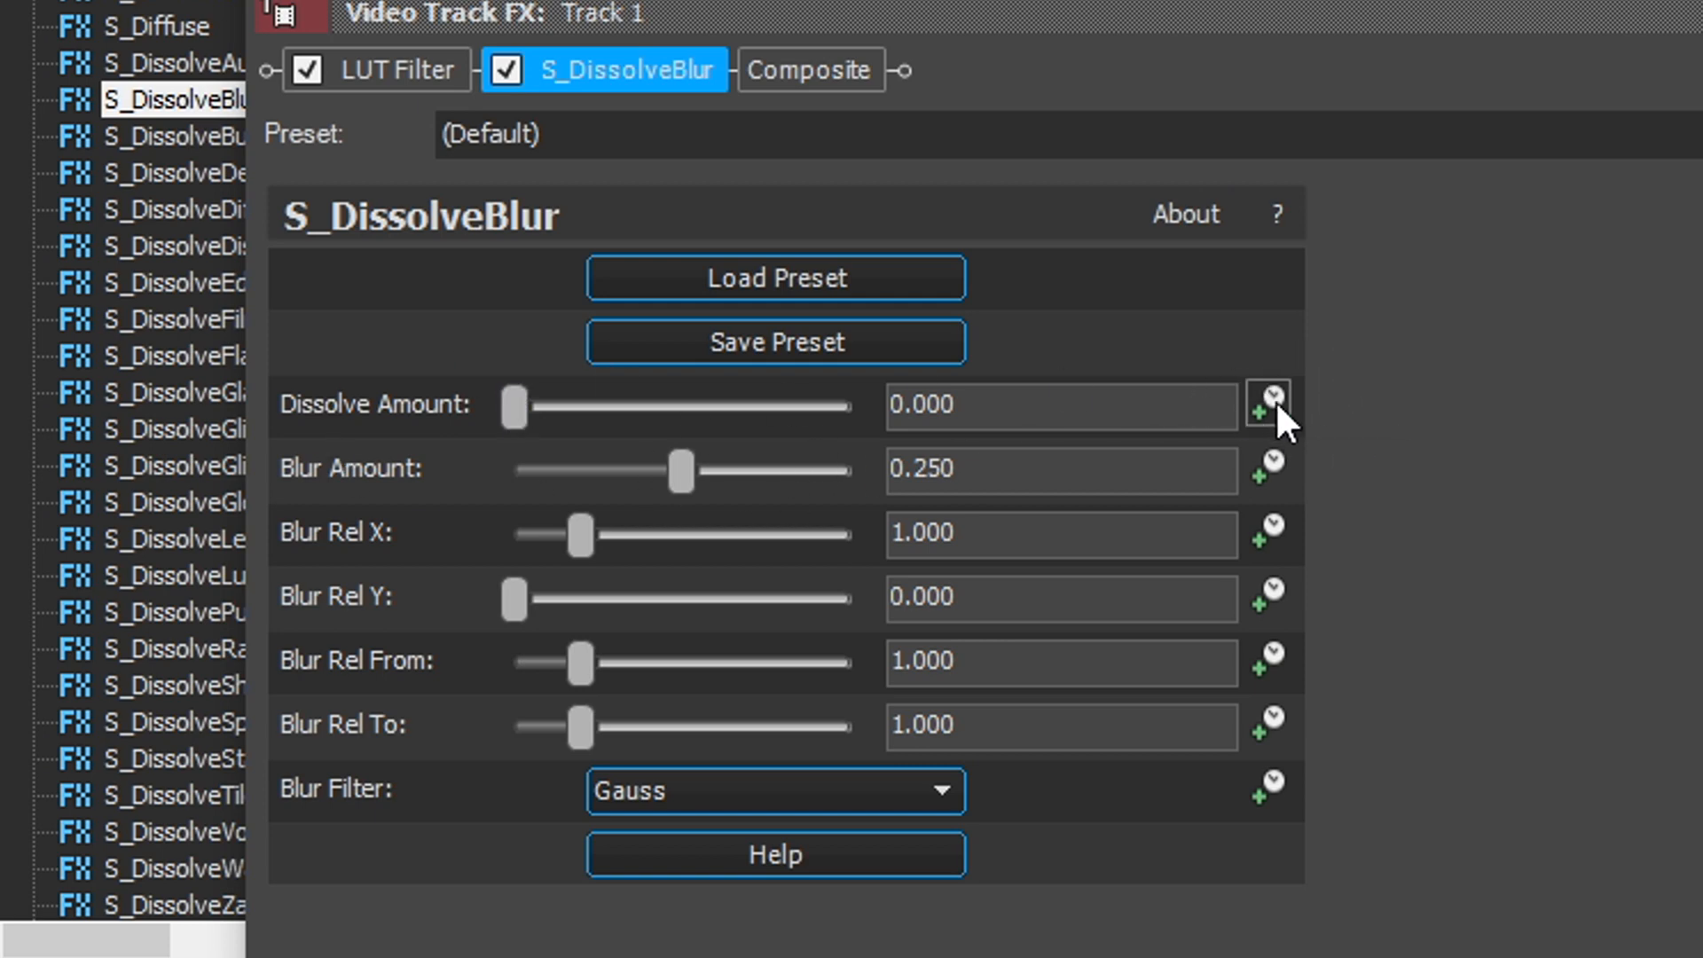
# - Enable keyframe animation for S_DissolveBlur's Dissolve Amount and shrink the effect window so the timeline is accessible
pyautogui.click(1275, 401)
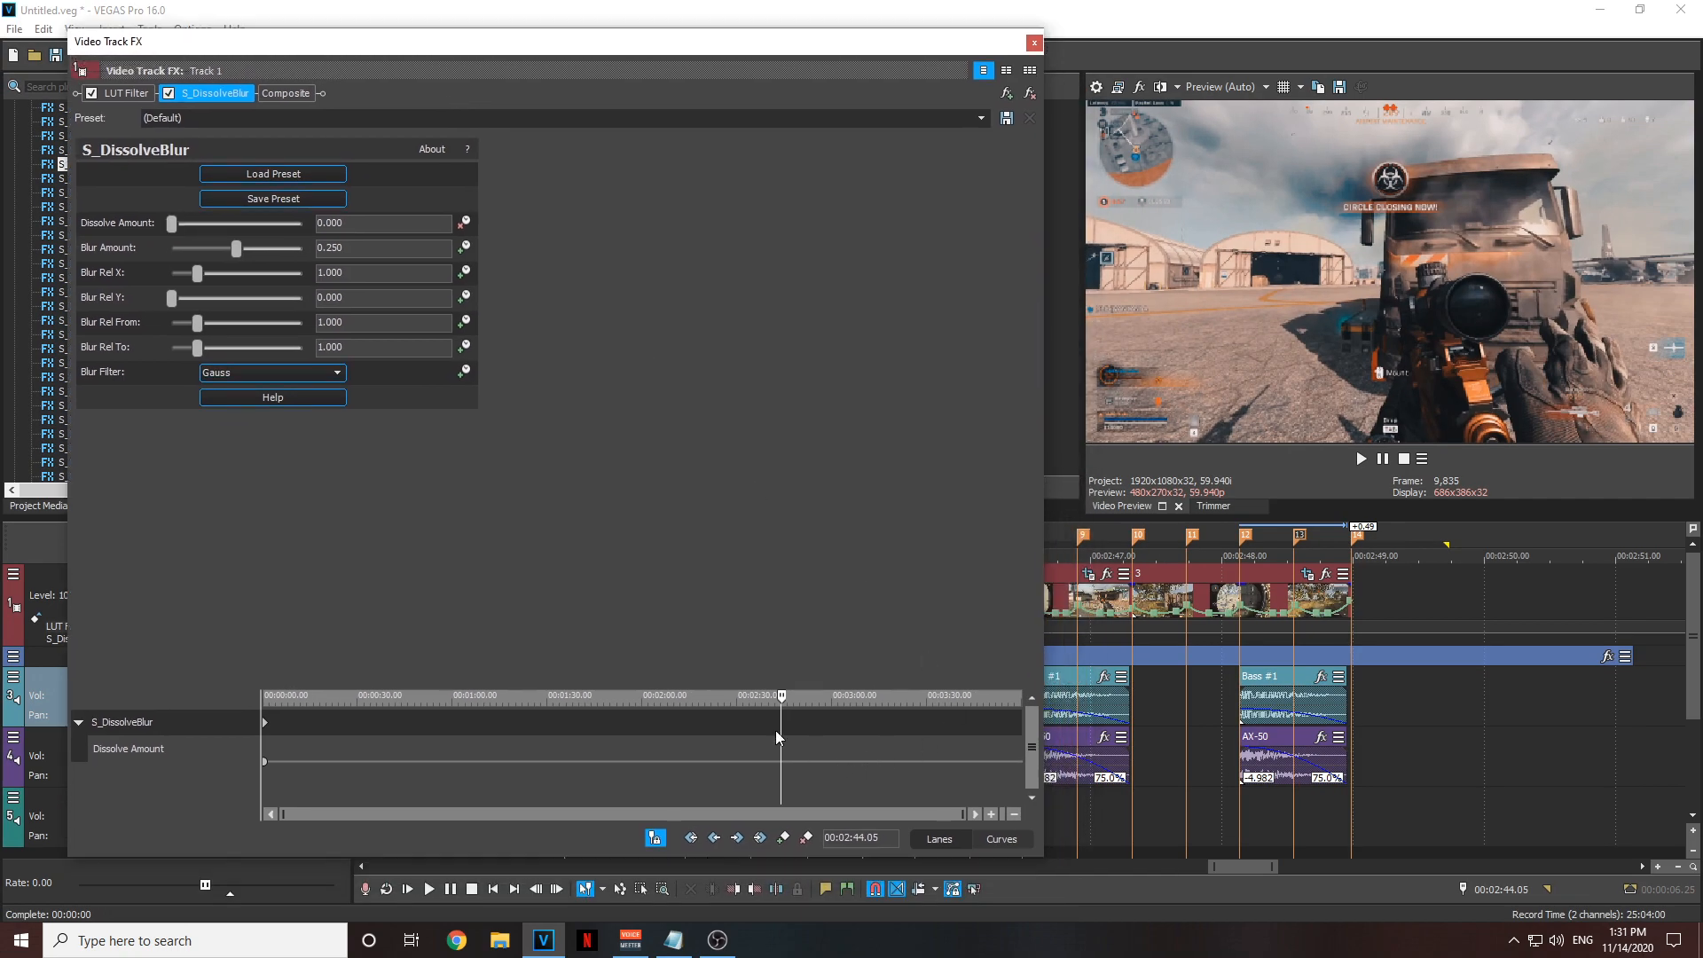
pyautogui.moveTo(783, 737); pyautogui.dragTo(723, 738)
pyautogui.click(816, 745)
pyautogui.scroll(-1, 1247, 604)
pyautogui.moveTo(727, 43)
pyautogui.mouseDown()
pyautogui.moveTo(643, 39)
pyautogui.moveTo(713, 39)
pyautogui.mouseUp()
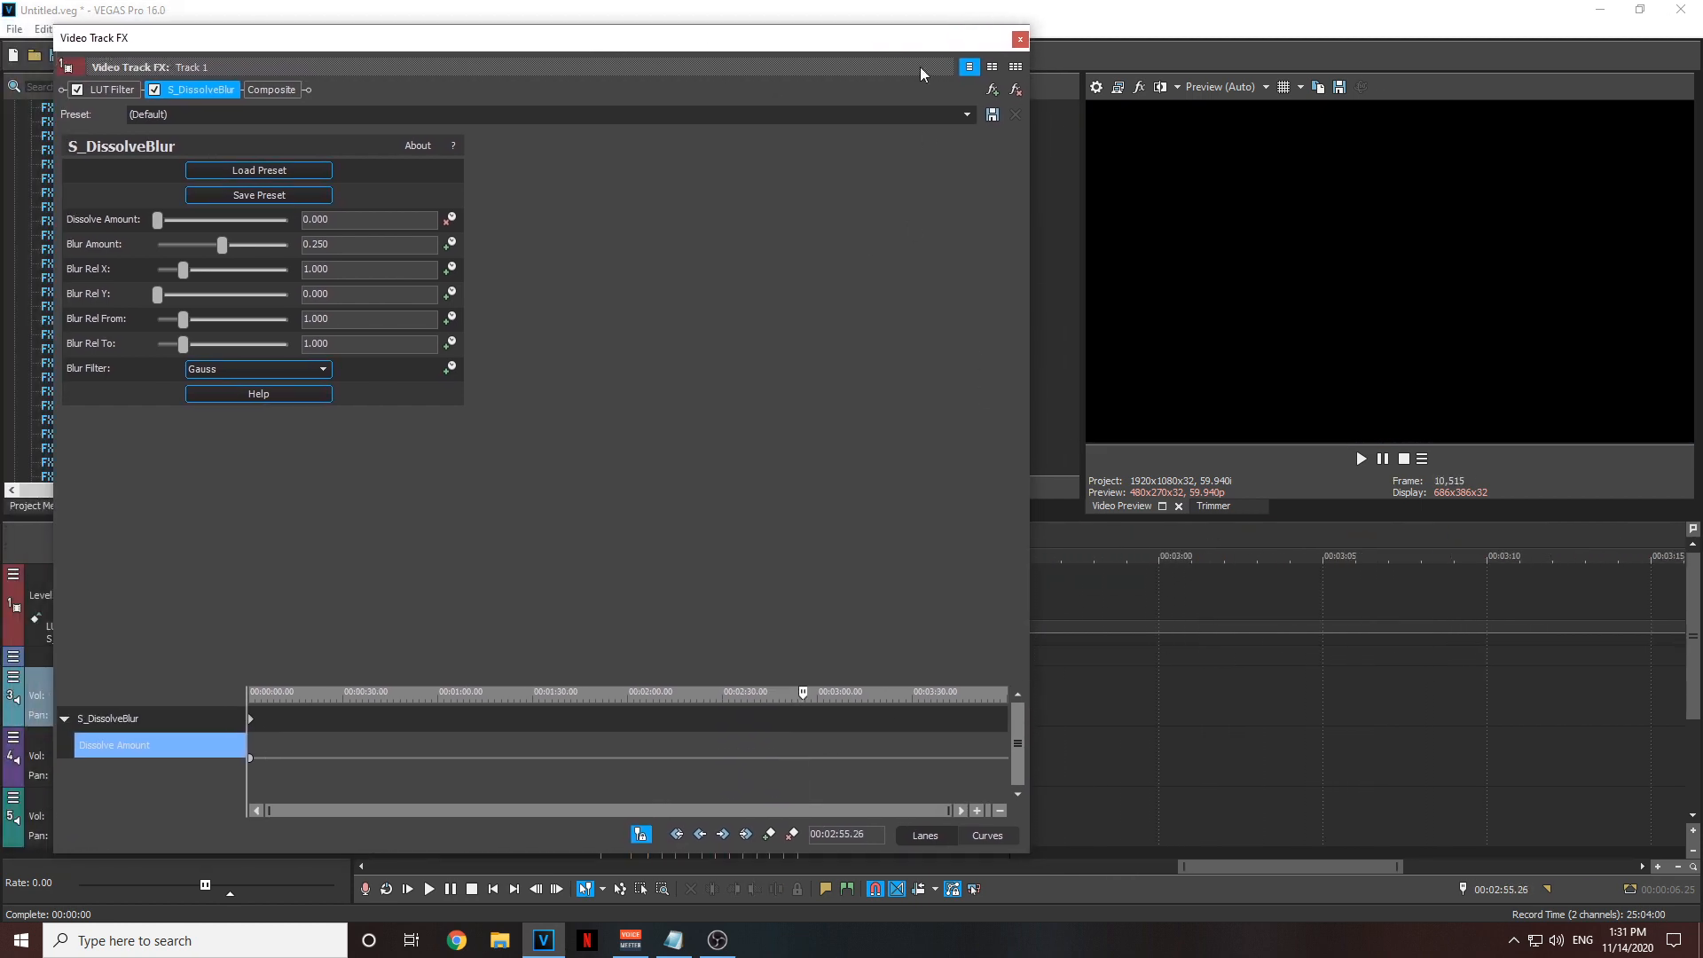
pyautogui.doubleClick(682, 29)
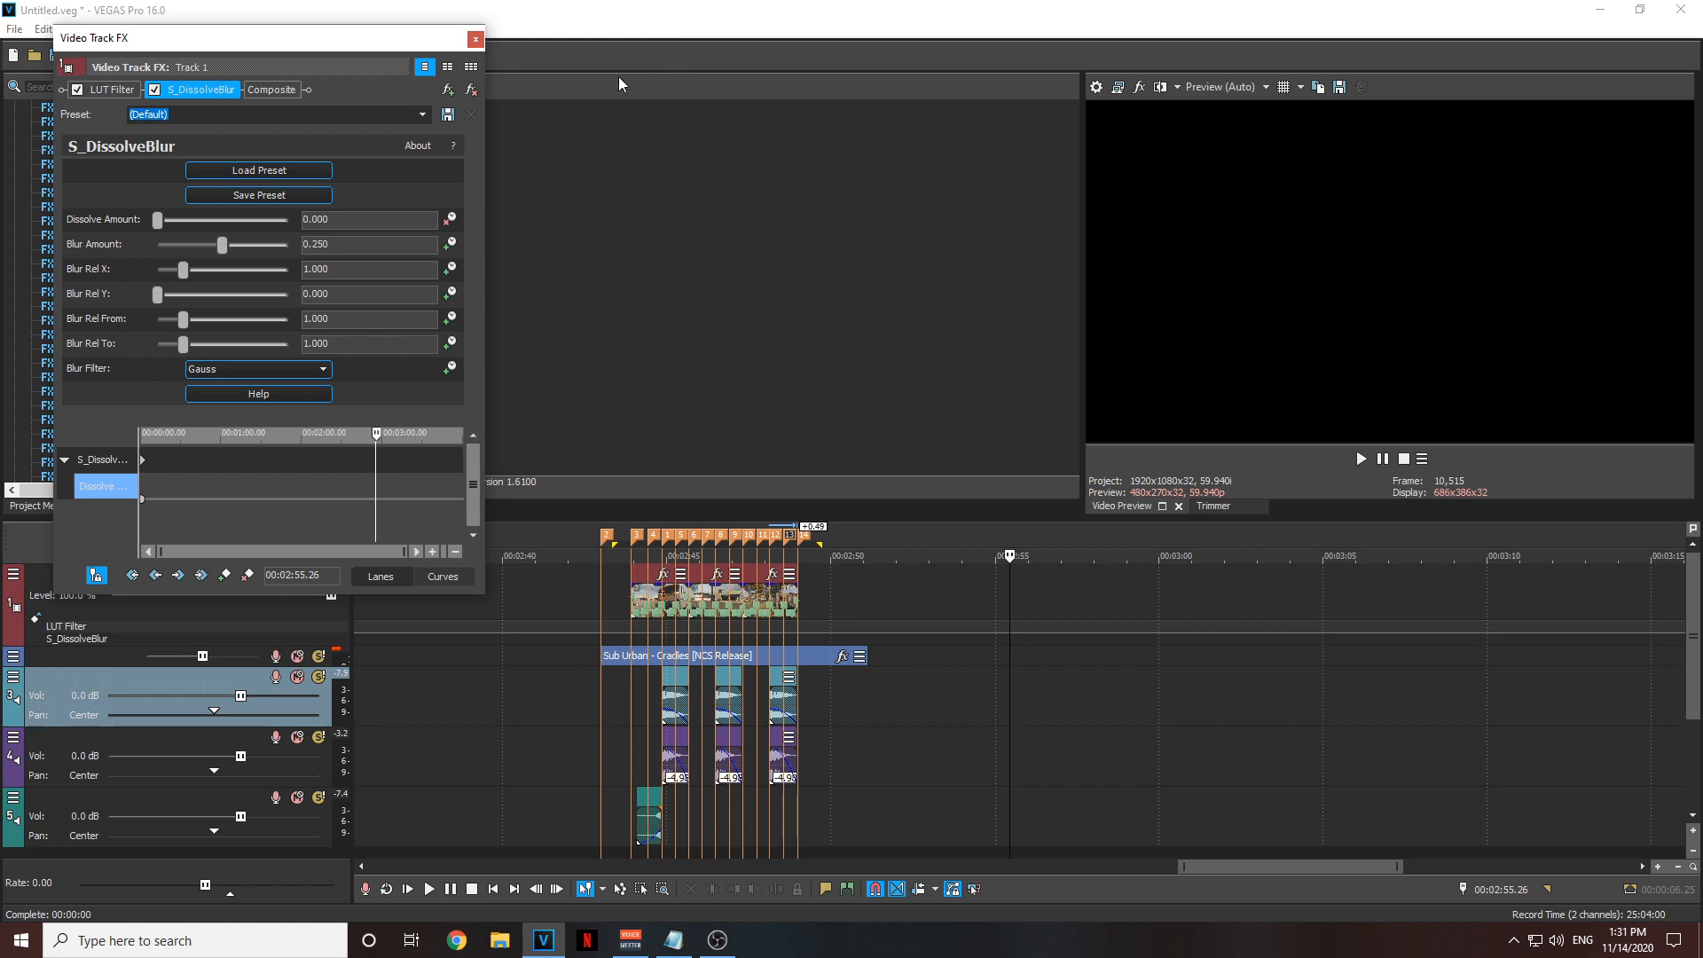
# - Add a Dissolve Amount keyframe at 00:02:44.51, where the first Bass #1 sound begins
pyautogui.click(646, 680)
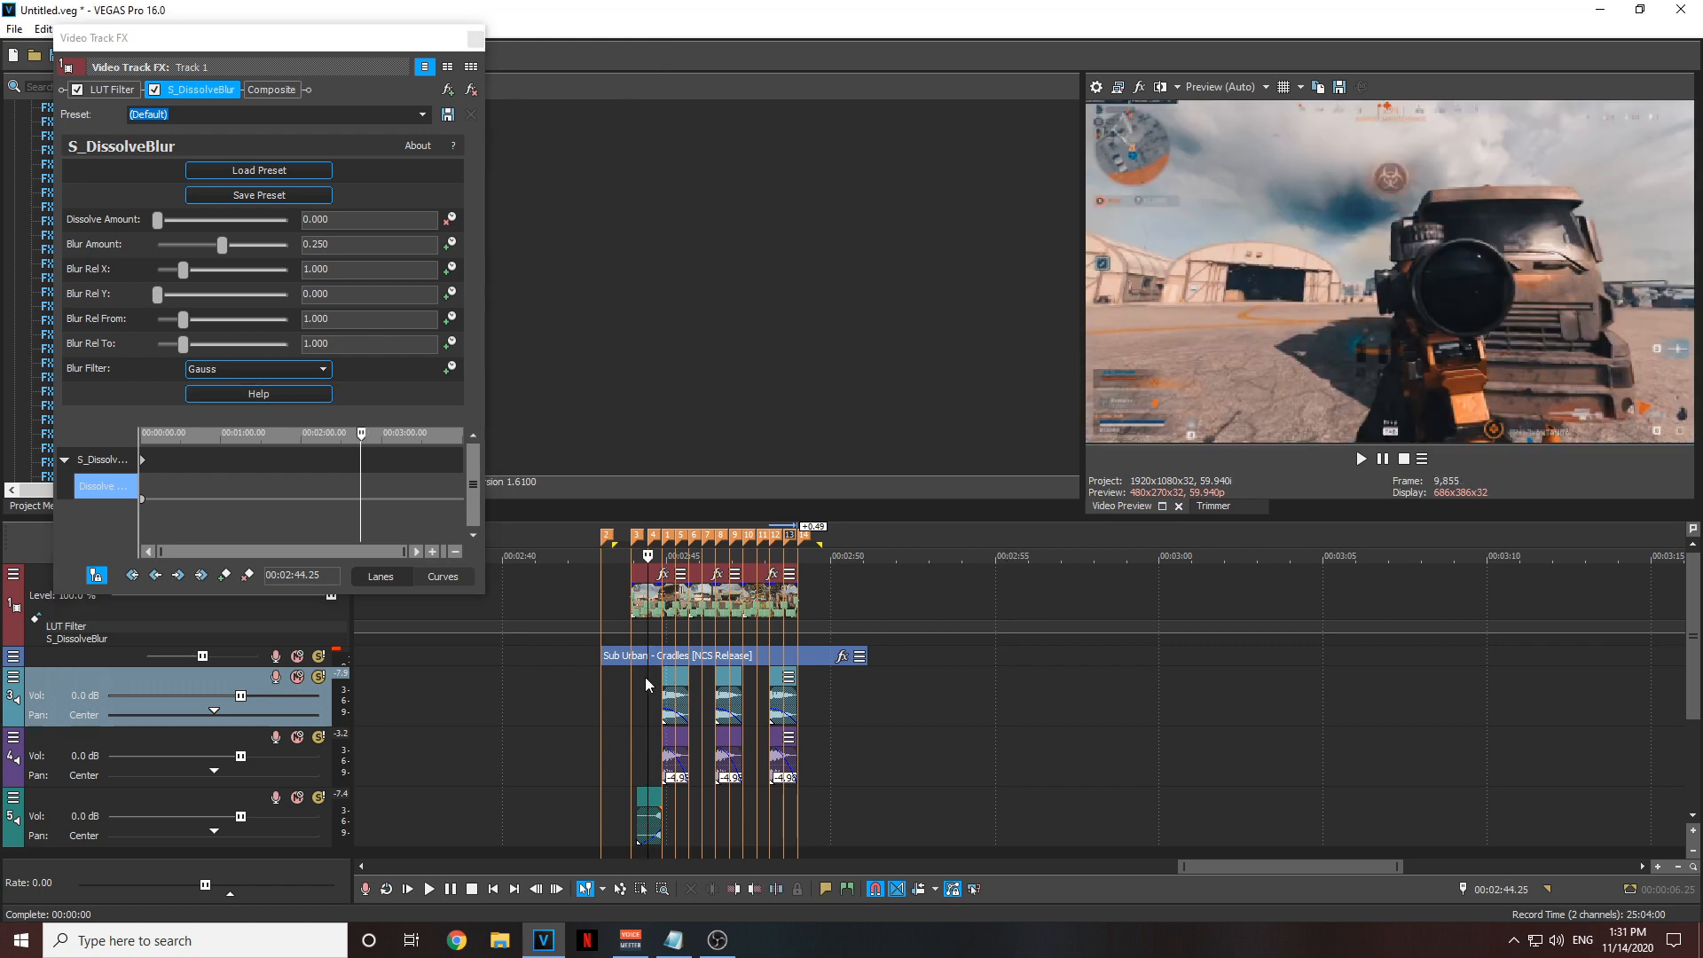
pyautogui.scroll(6, 646, 680)
pyautogui.scroll(1, 1155, 715)
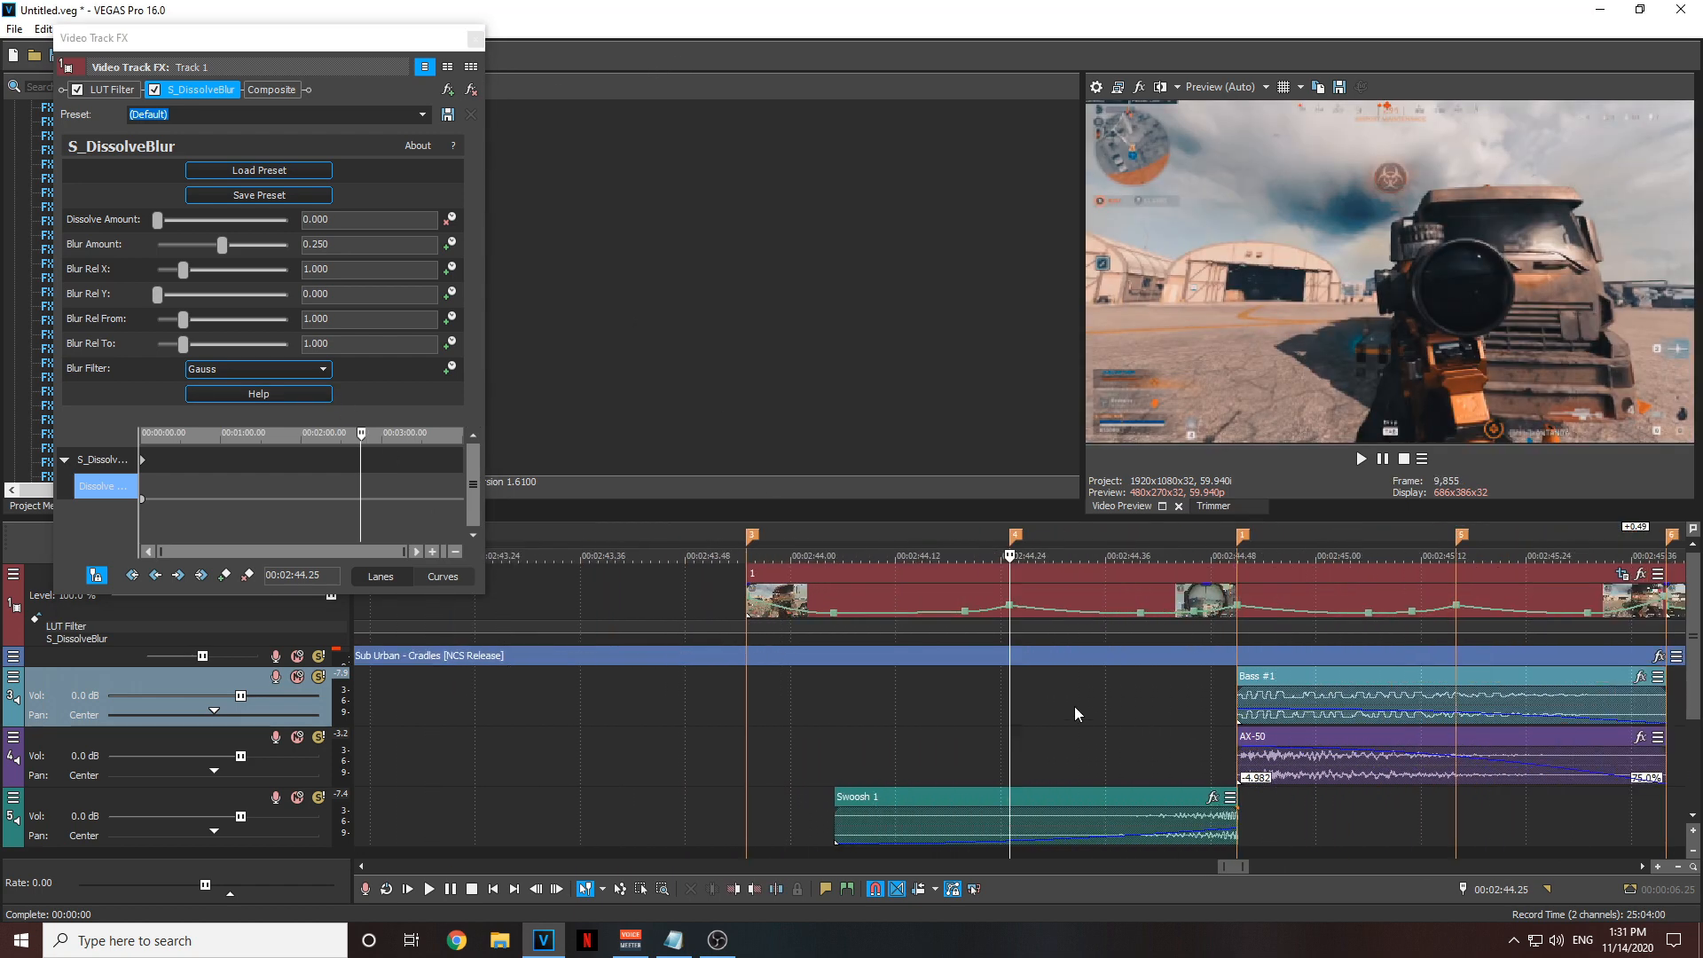
pyautogui.click(975, 692)
pyautogui.click(1016, 699)
pyautogui.click(1243, 659)
pyautogui.press('Right')
pyautogui.press('Left')
pyautogui.click(1240, 598)
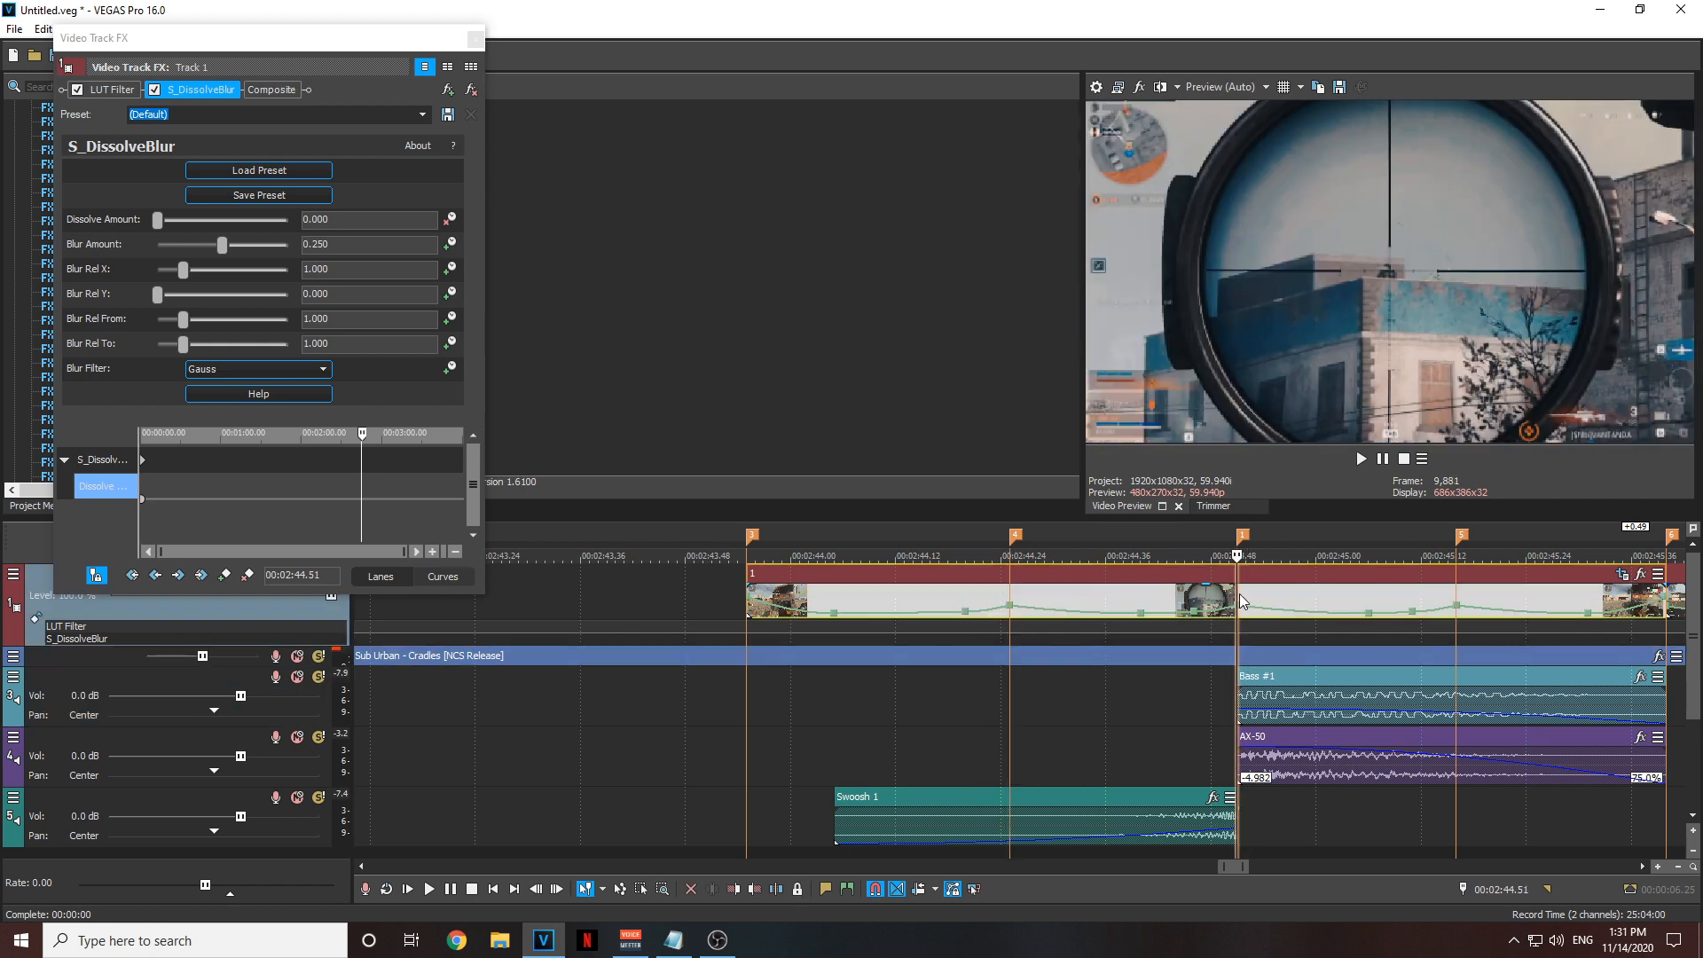
pyautogui.scroll(5, 1240, 598)
pyautogui.scroll(5, 360, 470)
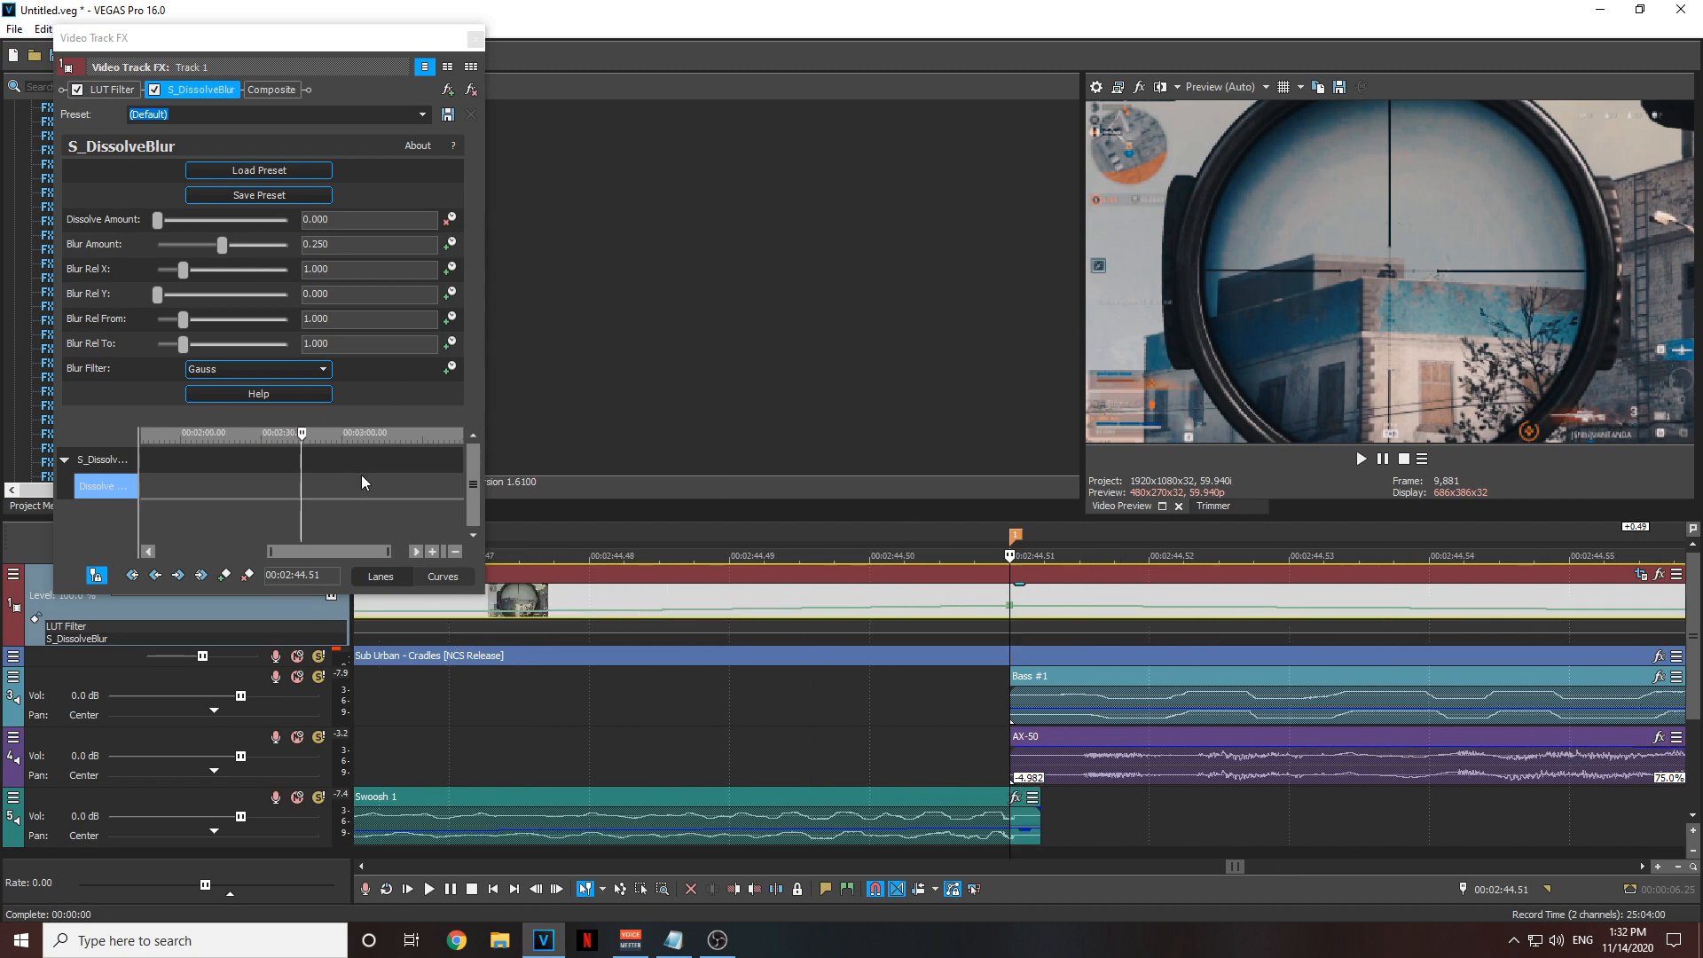
pyautogui.click(223, 580)
pyautogui.scroll(-5, 188, 541)
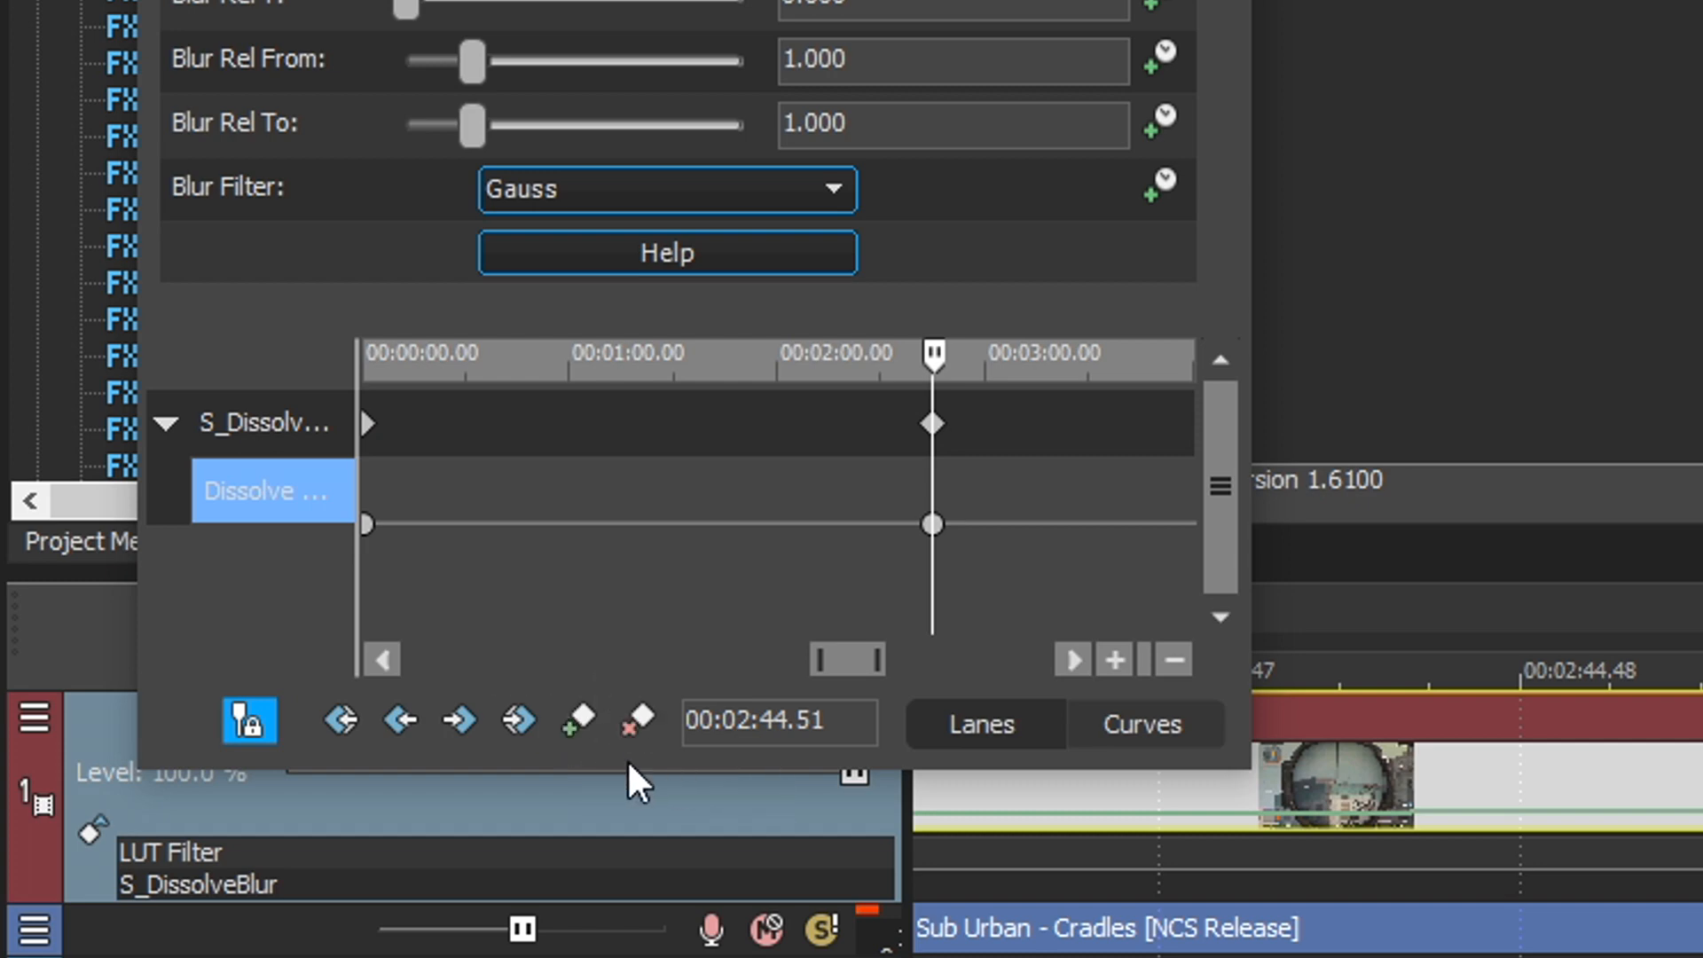
# - Add a Dissolve Amount keyframe one frame before the beat, at 00:02:44.50
pyautogui.scroll(5, 923, 547)
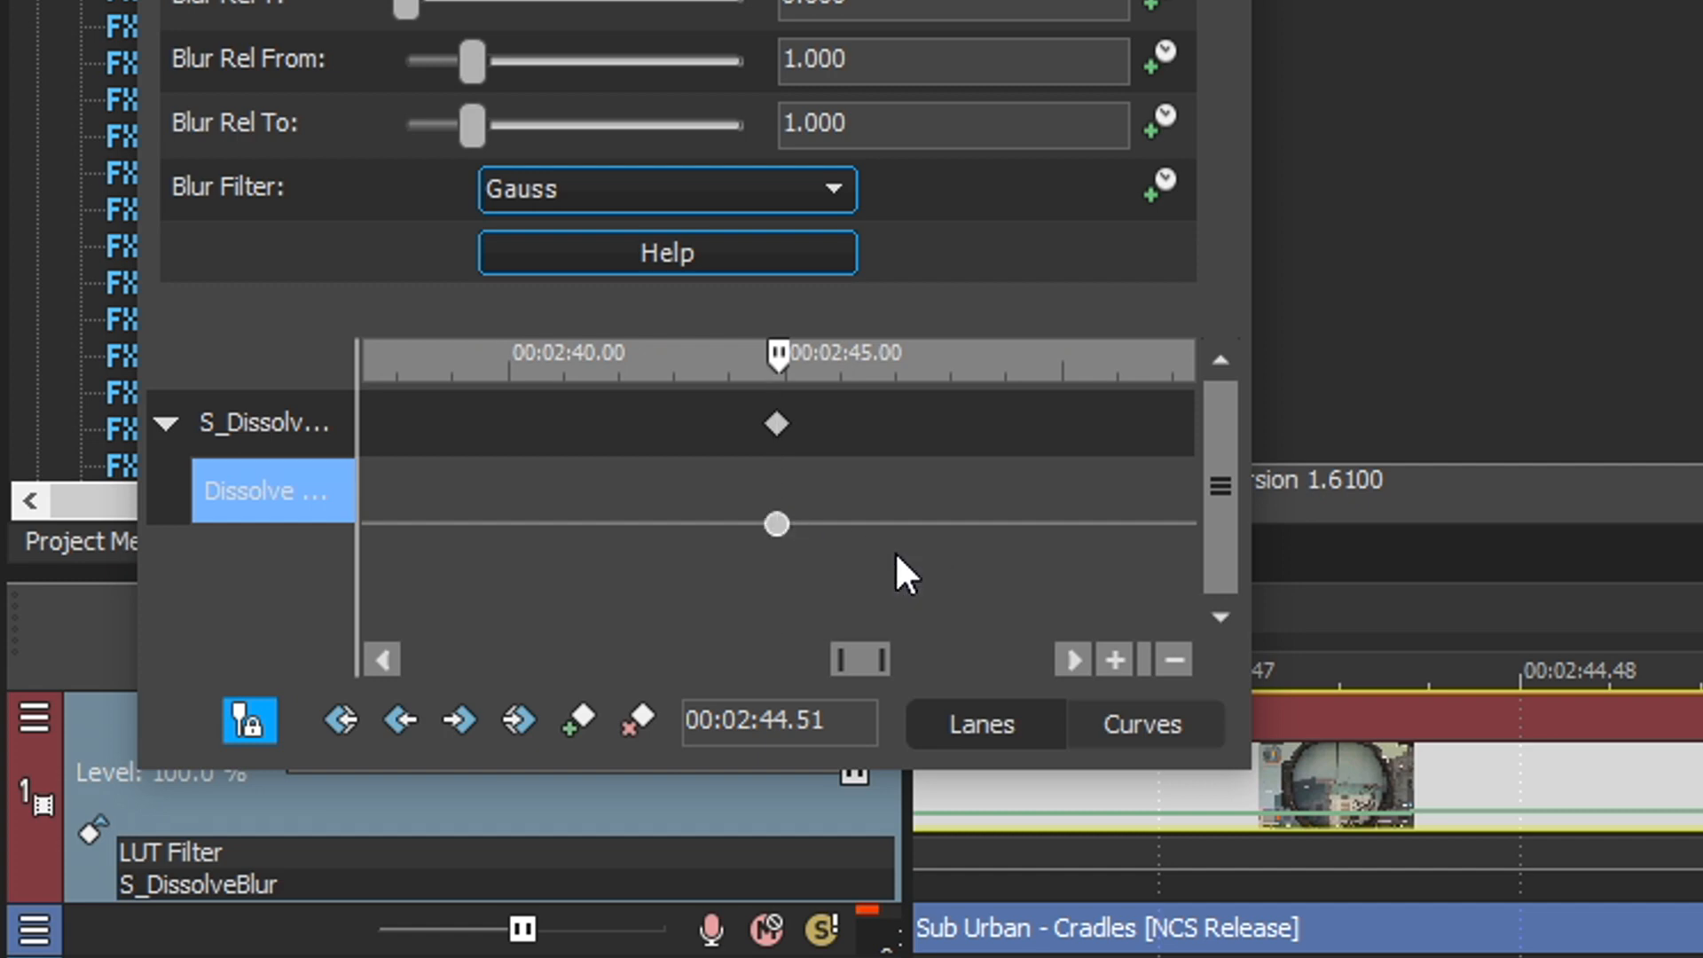
pyautogui.press('Left')
pyautogui.scroll(10, 867, 562)
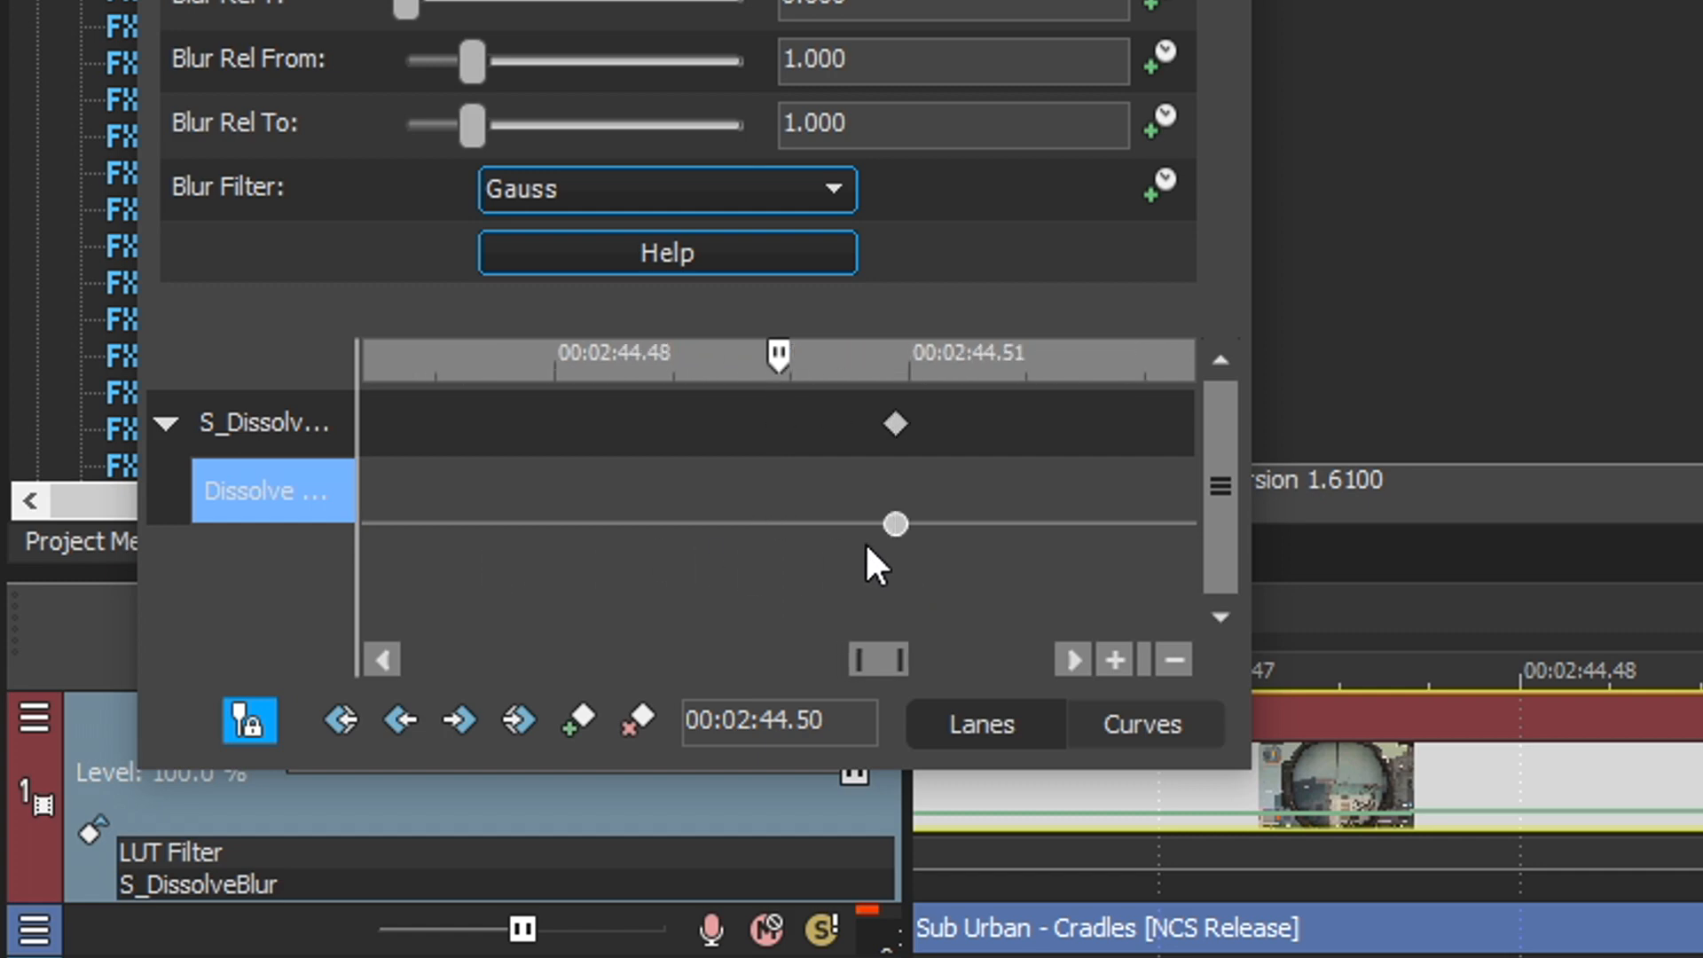
pyautogui.click(1011, 521)
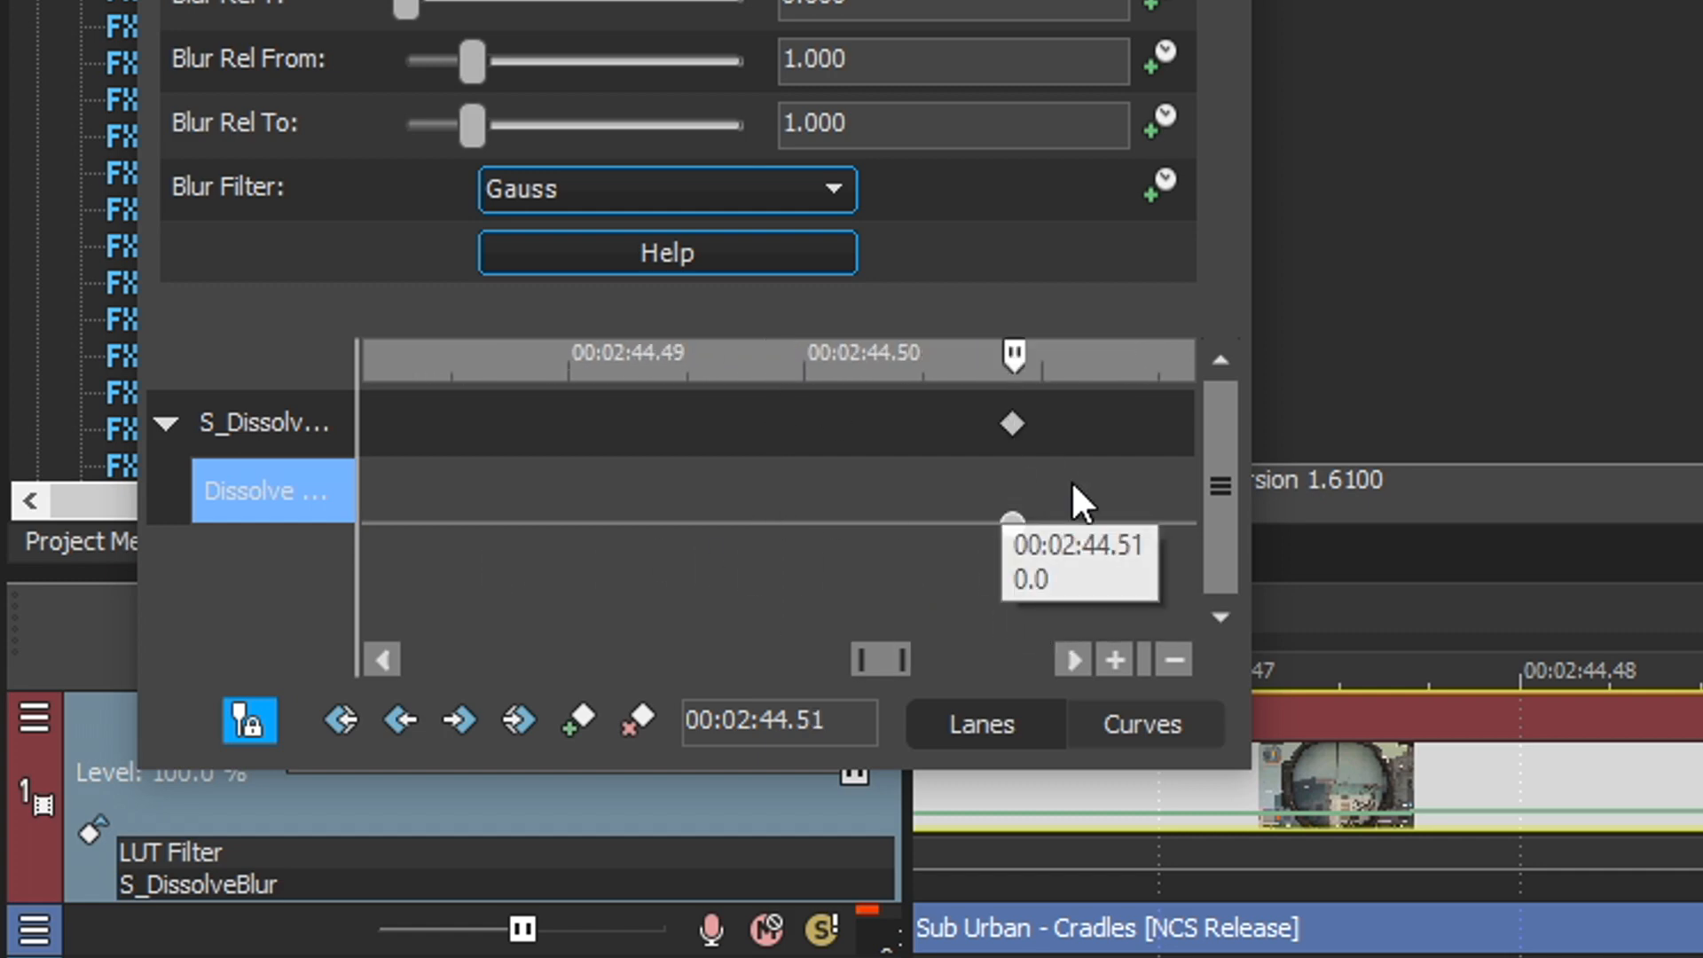
pyautogui.press('Left')
pyautogui.click(581, 718)
pyautogui.press('Right')
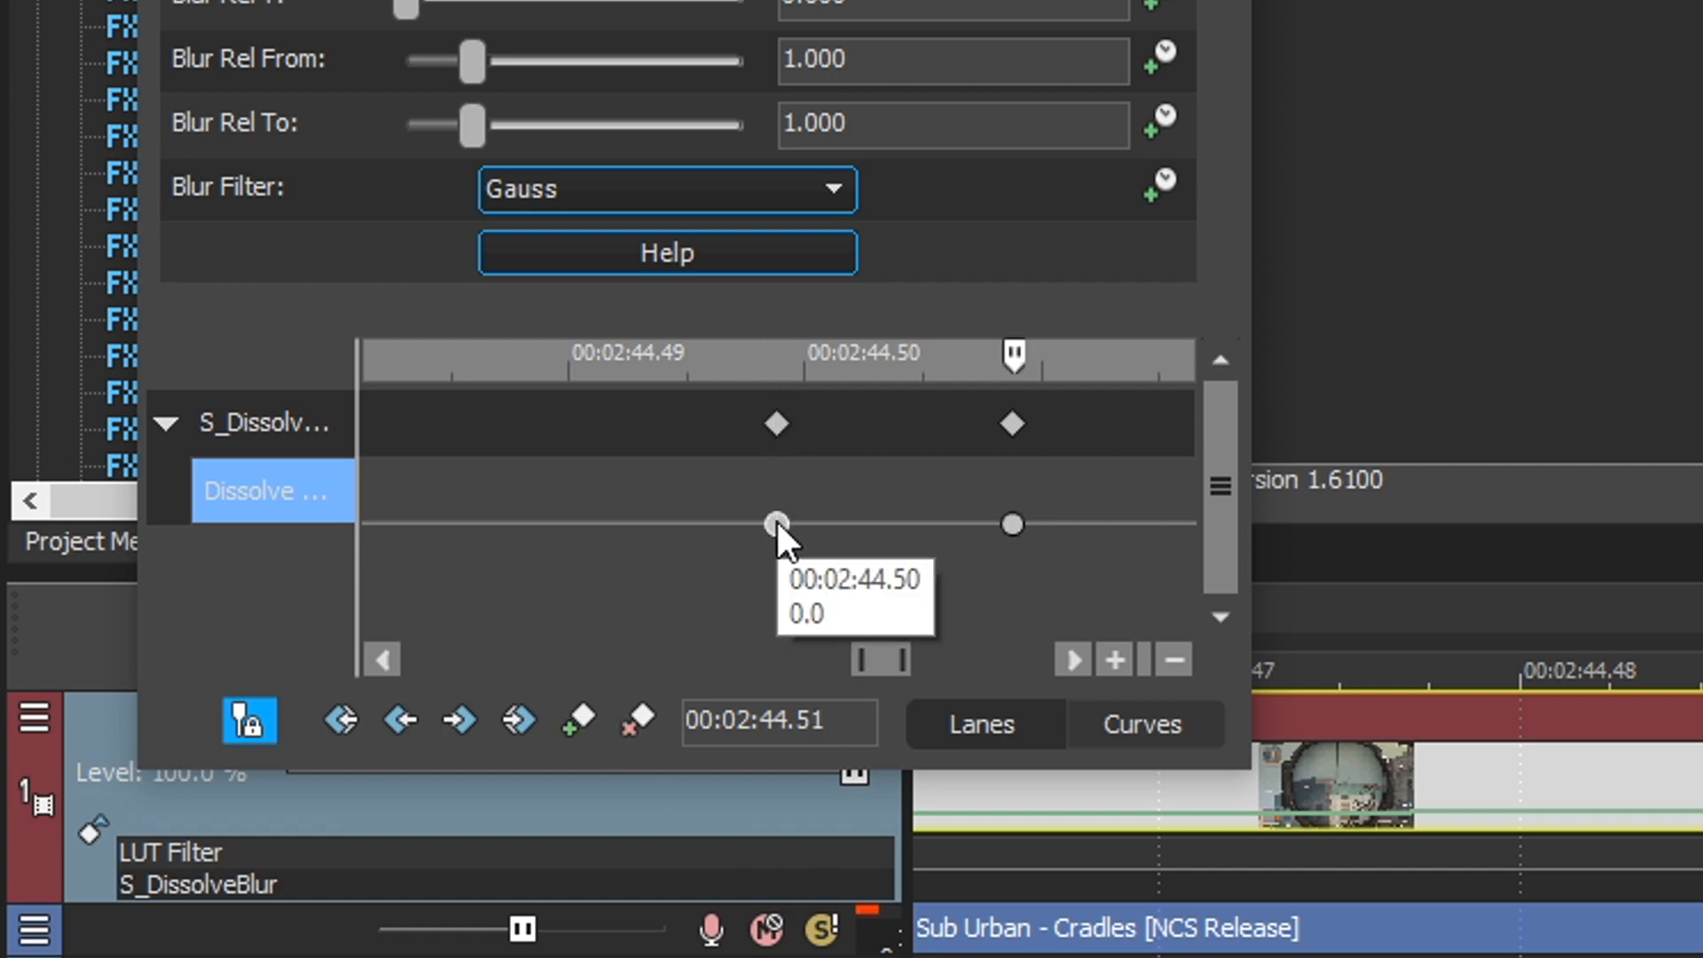
# - Add a Dissolve Amount keyframe ten frames after the beat, at 00:02:45.01
pyautogui.scroll(-1, 874, 546)
pyautogui.click(775, 530)
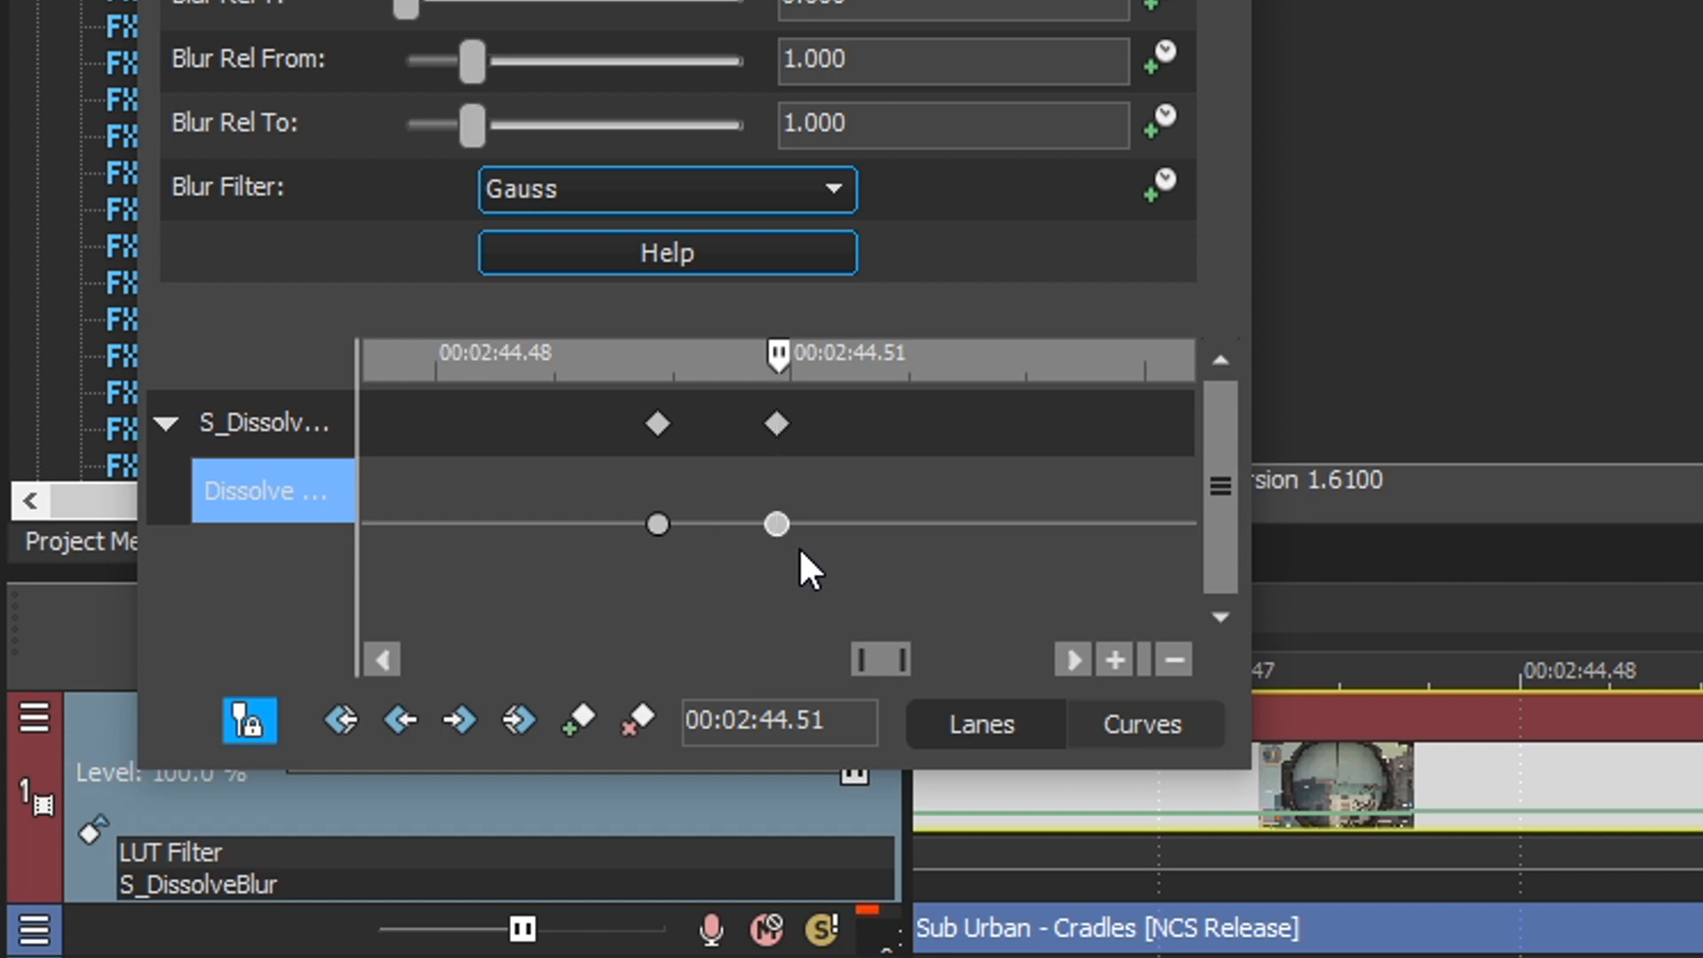
pyautogui.press('Right')
pyautogui.press('Right')
pyautogui.press('Right')
pyautogui.press('Right')
pyautogui.press('Right')
pyautogui.press('Right')
pyautogui.press('Right')
pyautogui.press('Right')
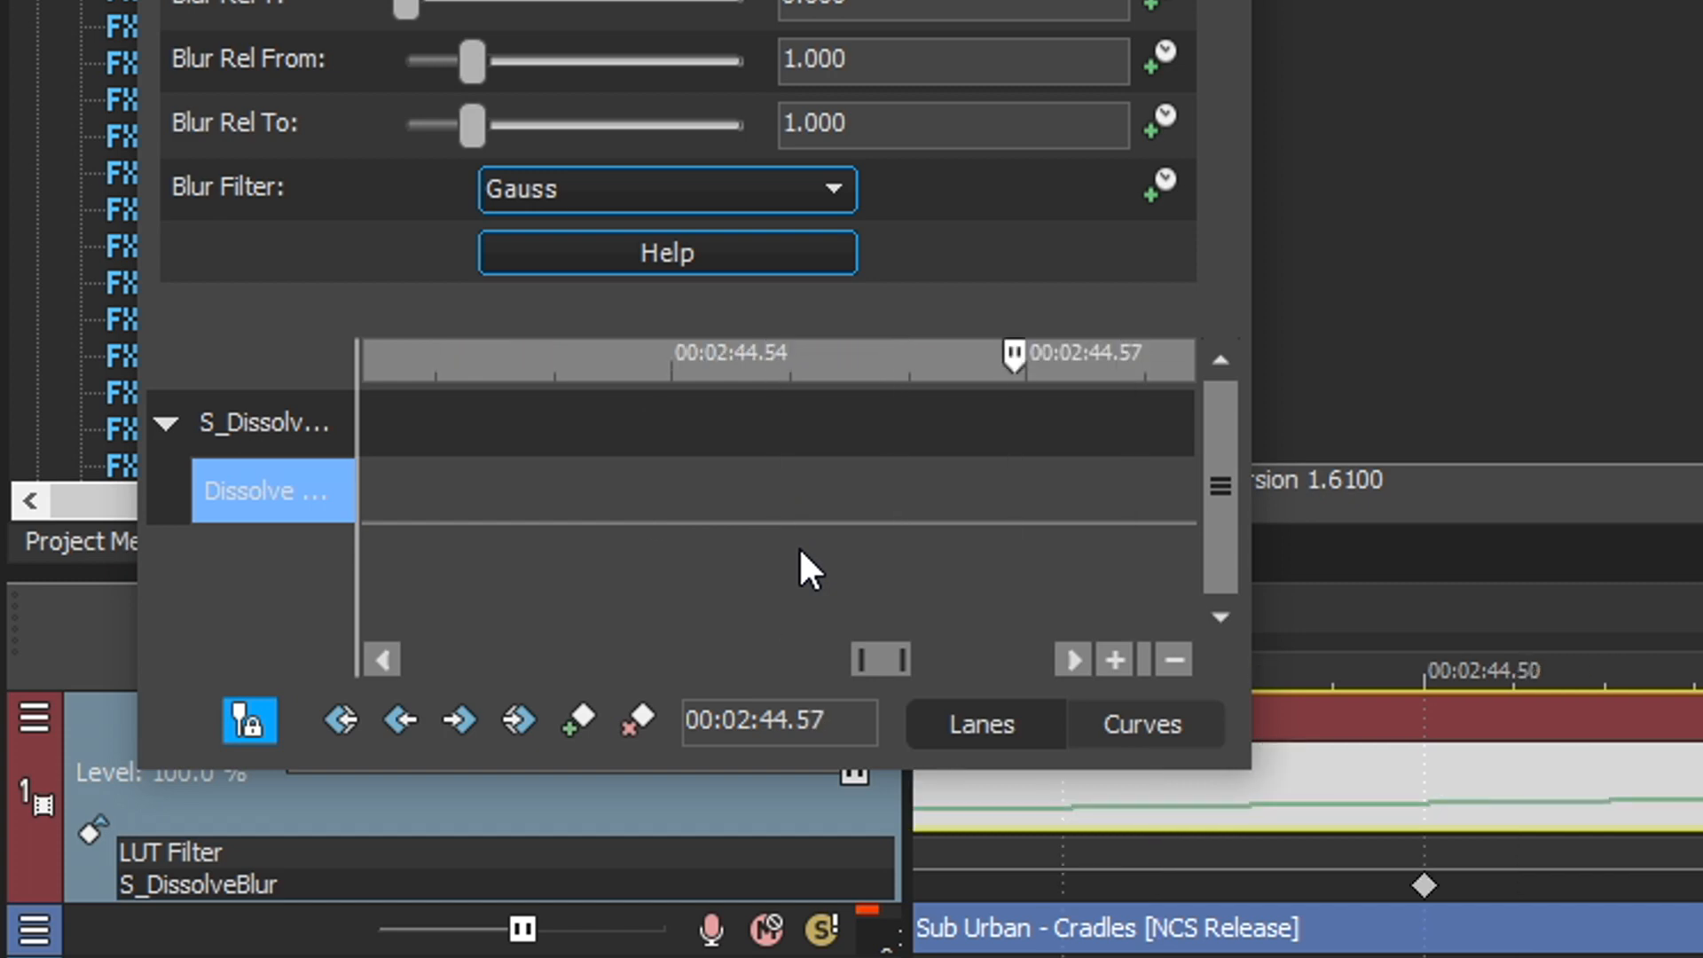
pyautogui.press('Right')
pyautogui.press('Right')
pyautogui.click(580, 715)
# - Set the Dissolve Amount of the keyframe at 00:02:44.51 to 0.102
pyautogui.scroll(-1, 787, 559)
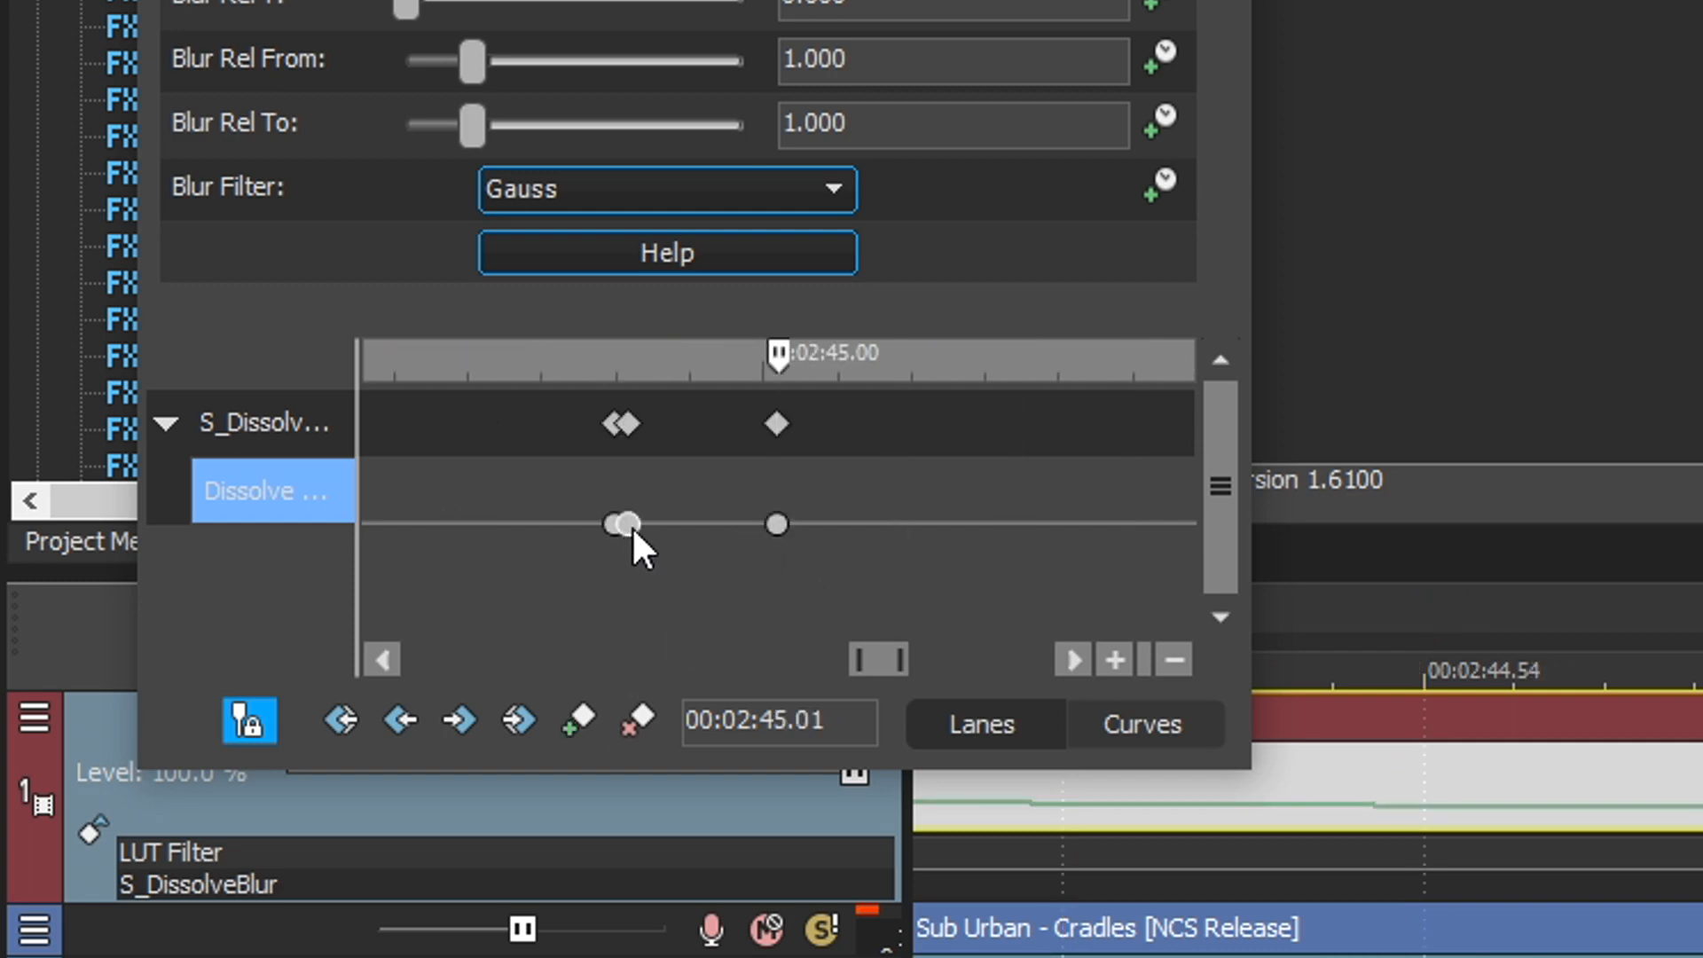
pyautogui.click(631, 526)
pyautogui.click(766, 522)
pyautogui.scroll(-3, 845, 539)
pyautogui.scroll(3, 852, 534)
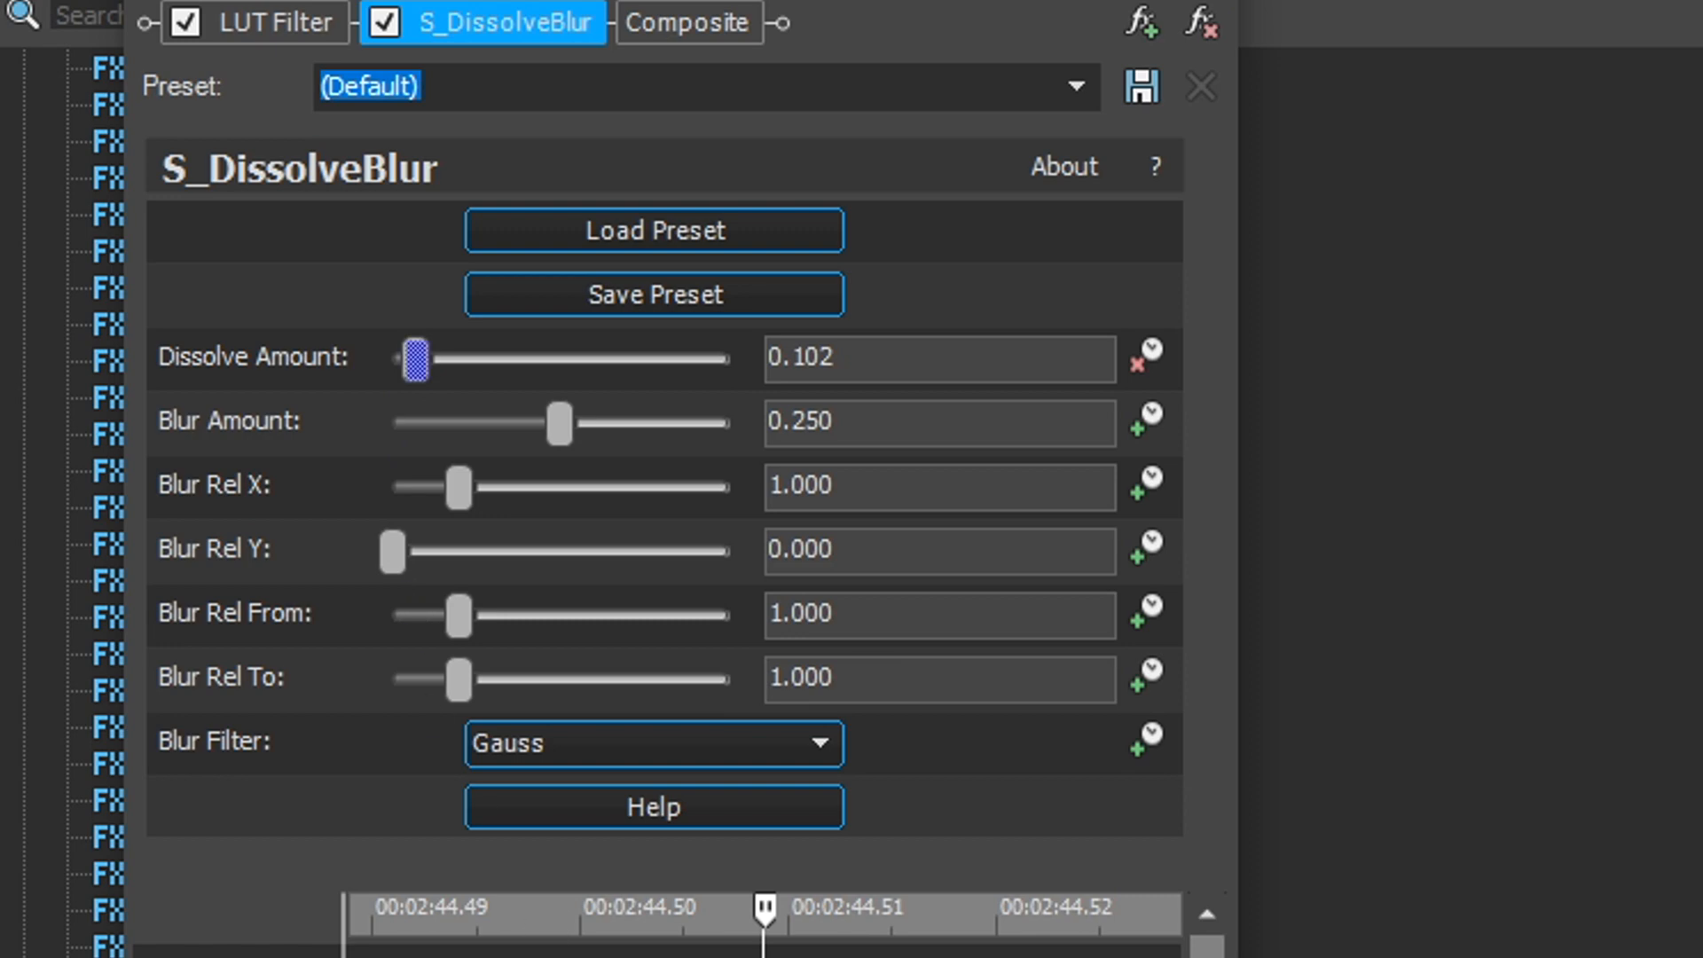
# - Set the Dissolve Amount keyframe at 00:02:44.50 to Slow Fade and the one at 00:02:44.51 to Smooth Fade
pyautogui.click(555, 606)
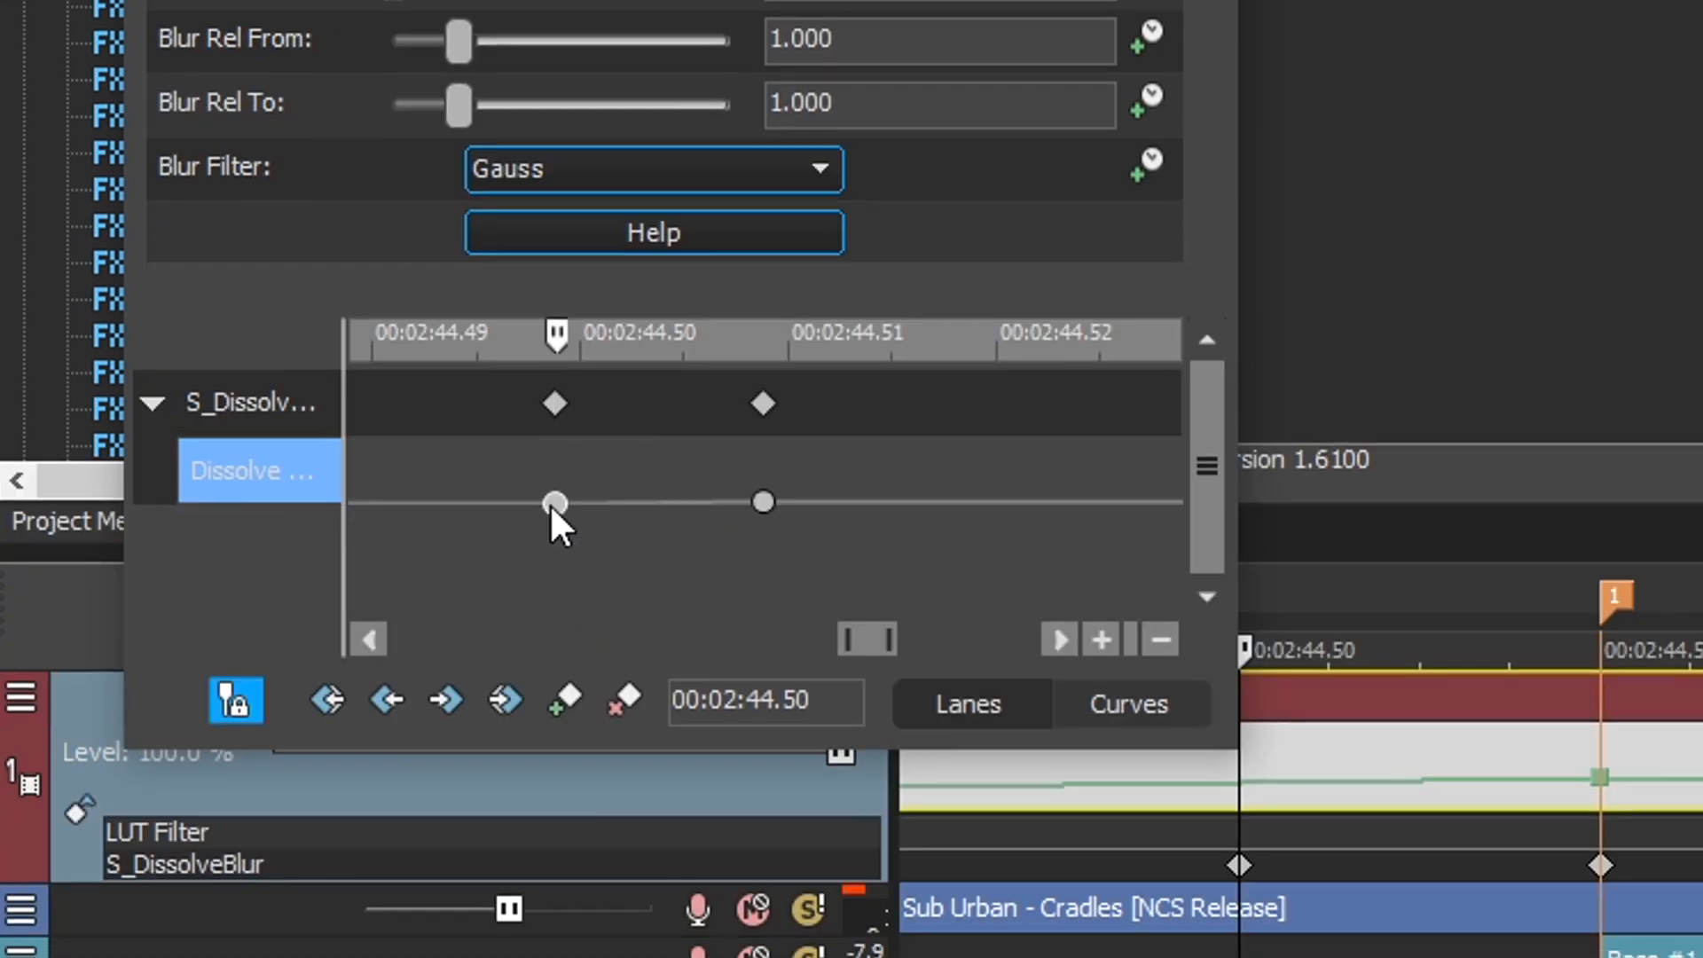
pyautogui.rightClick(553, 502)
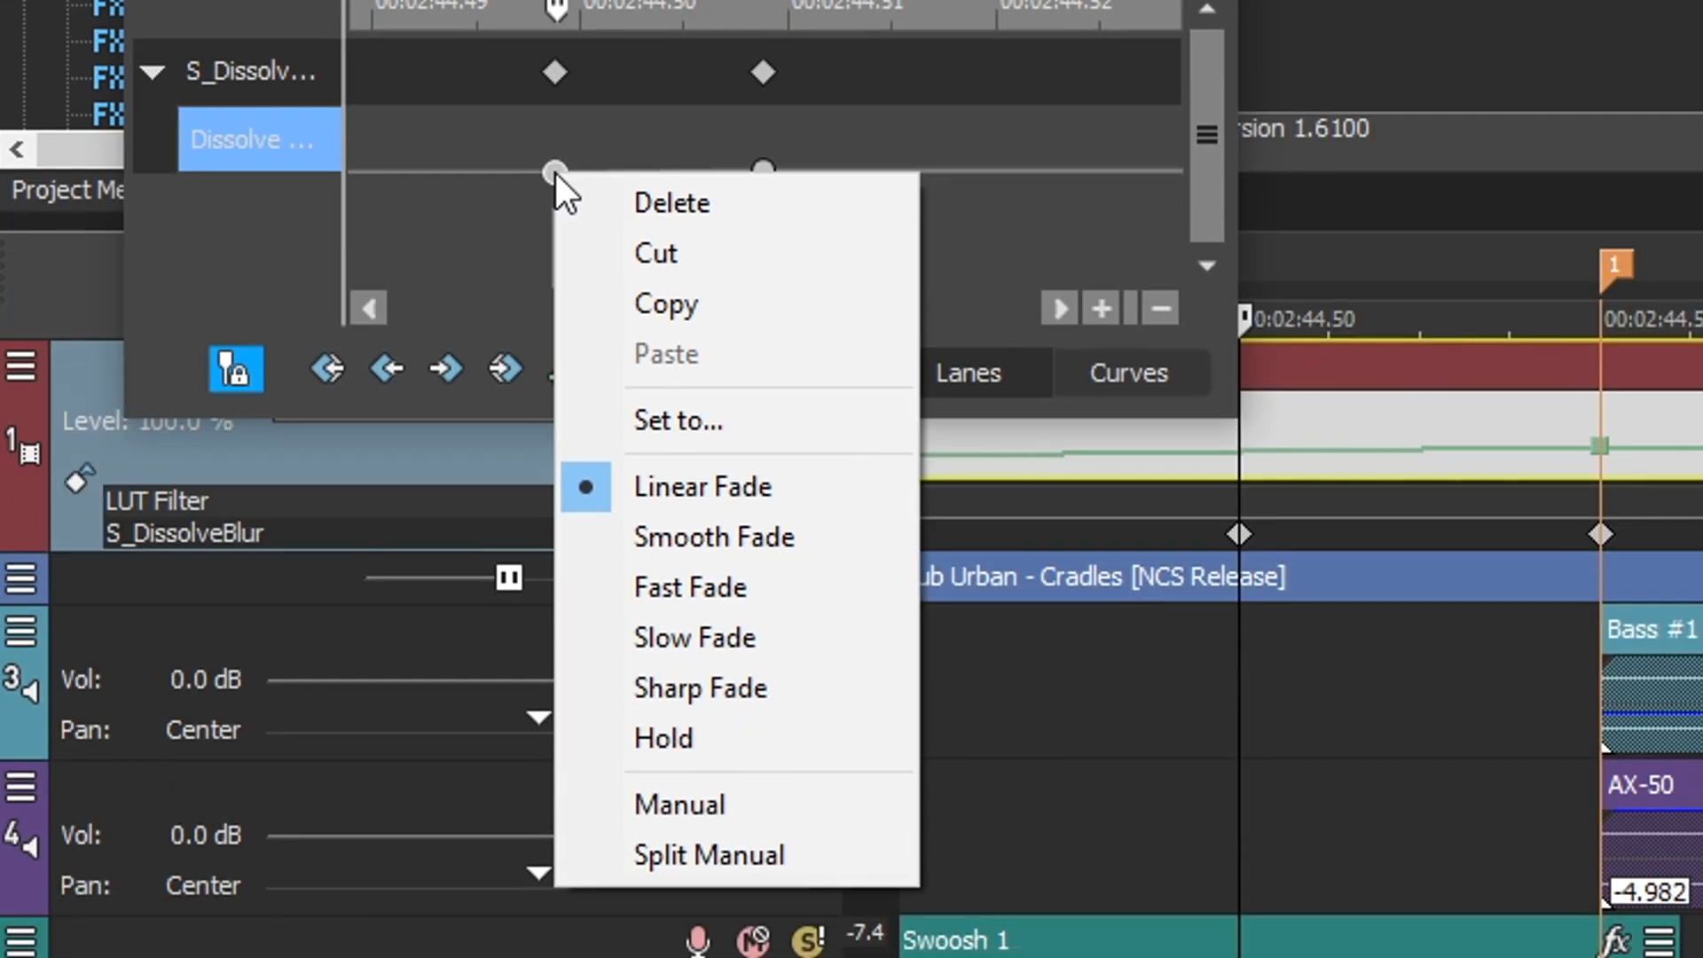
pyautogui.click(752, 635)
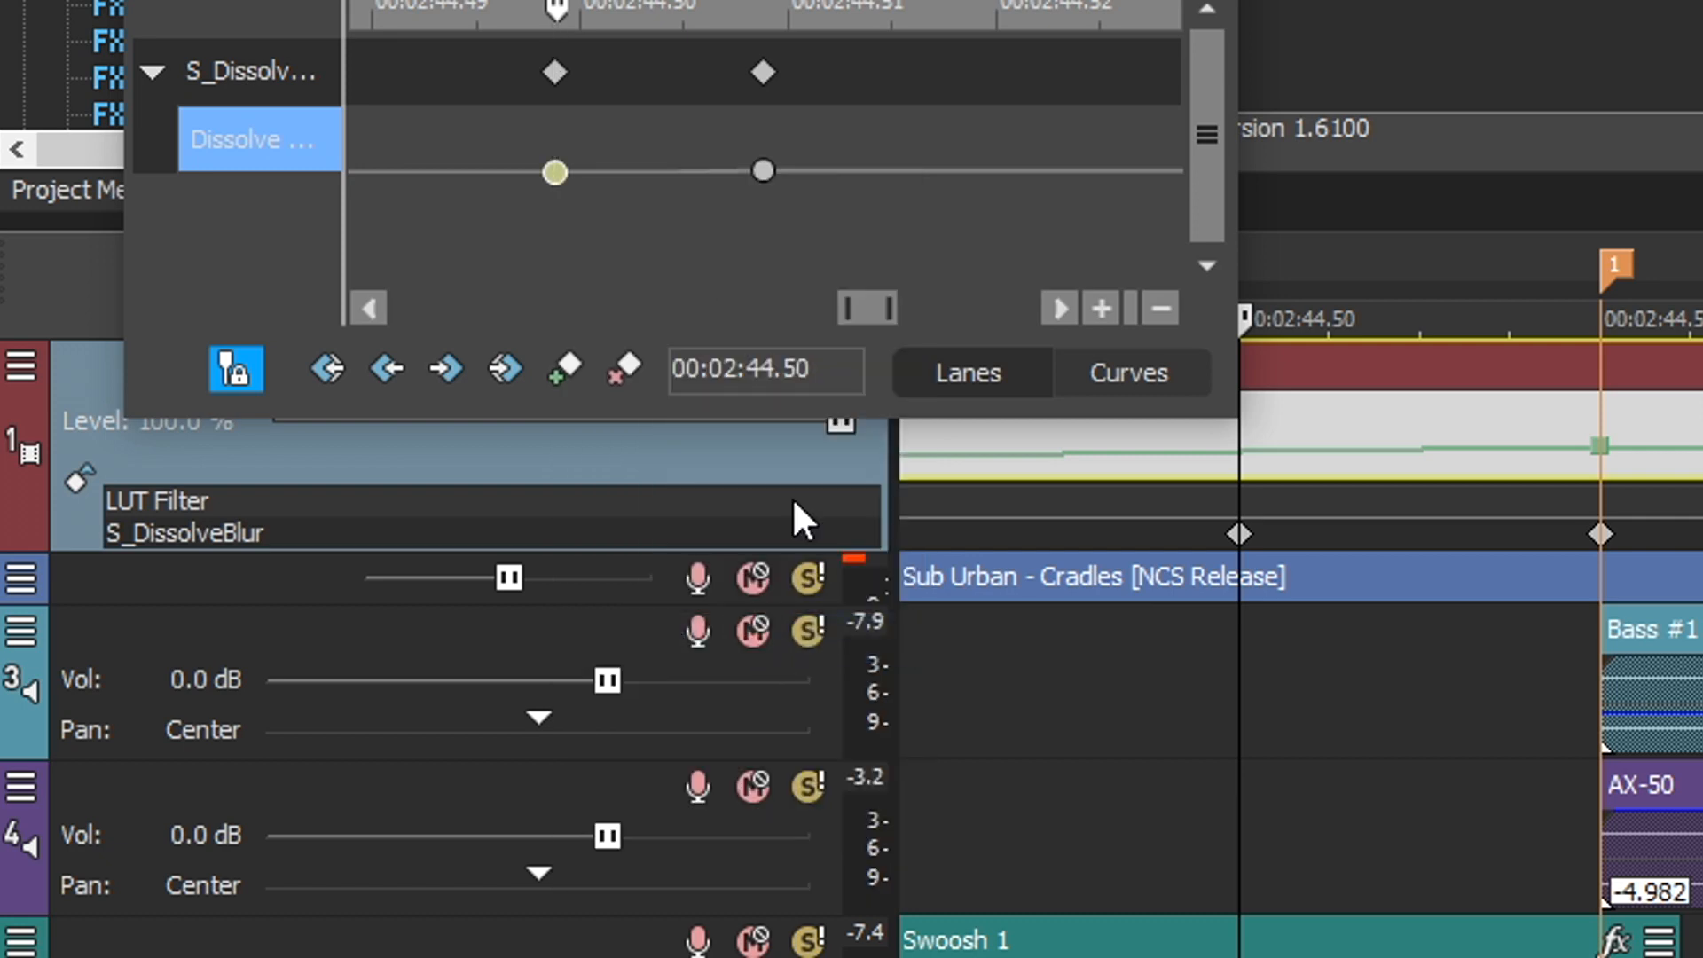
pyautogui.click(764, 170)
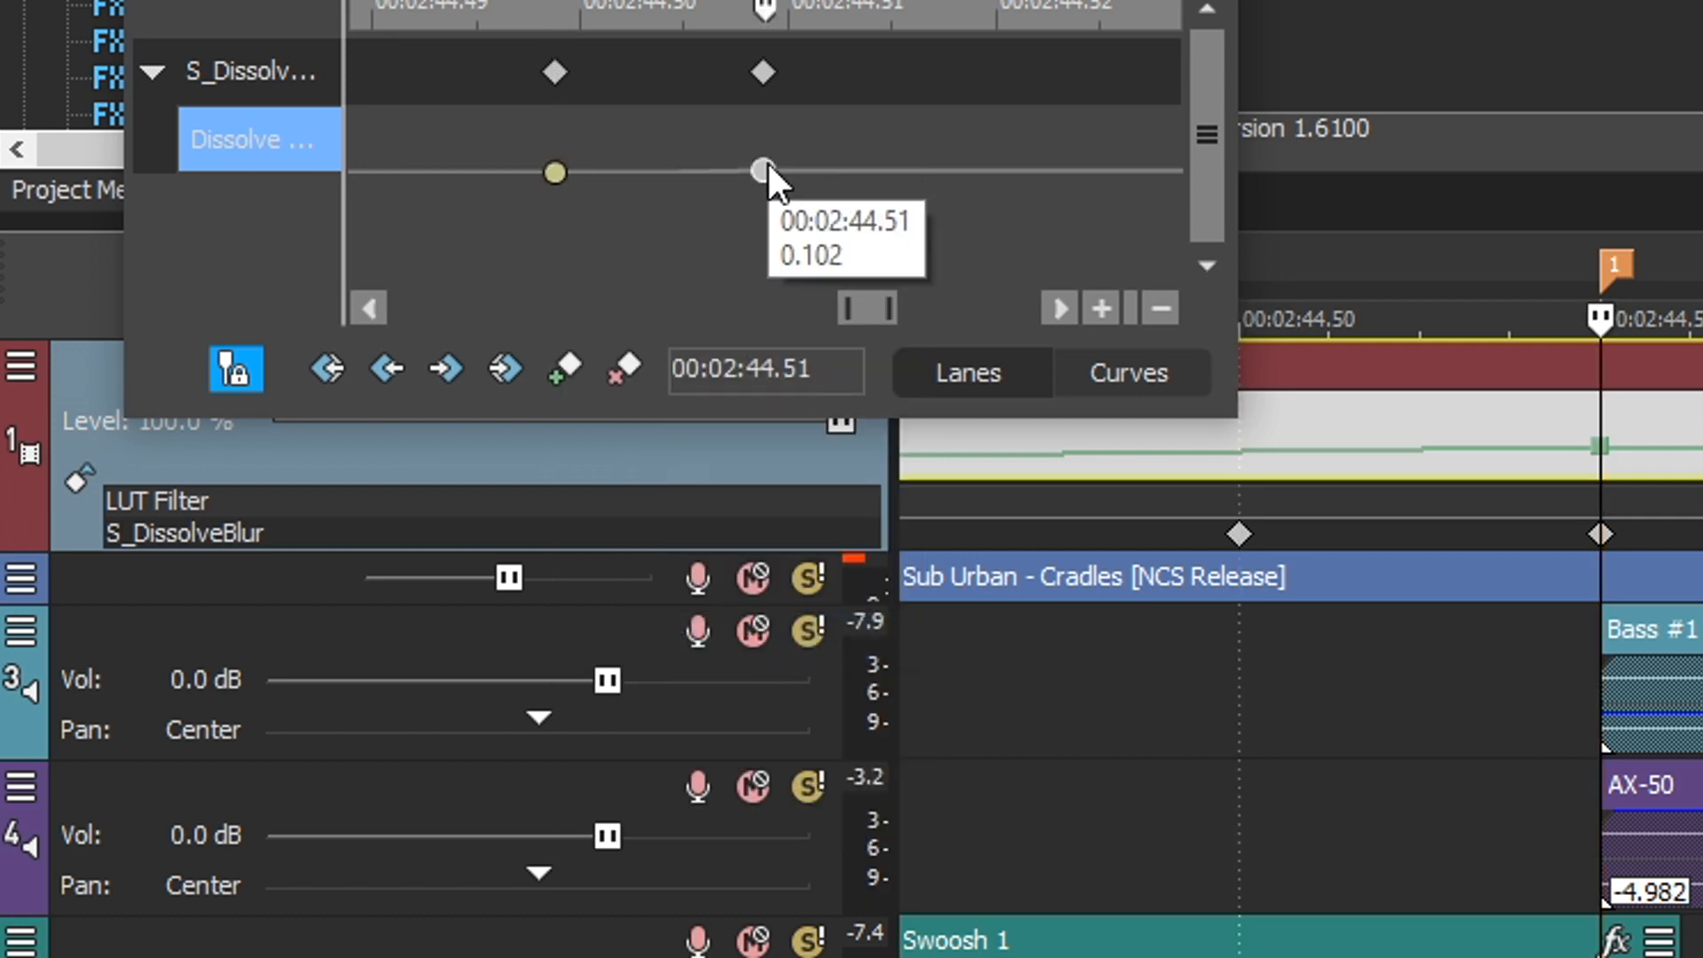
pyautogui.rightClick(764, 170)
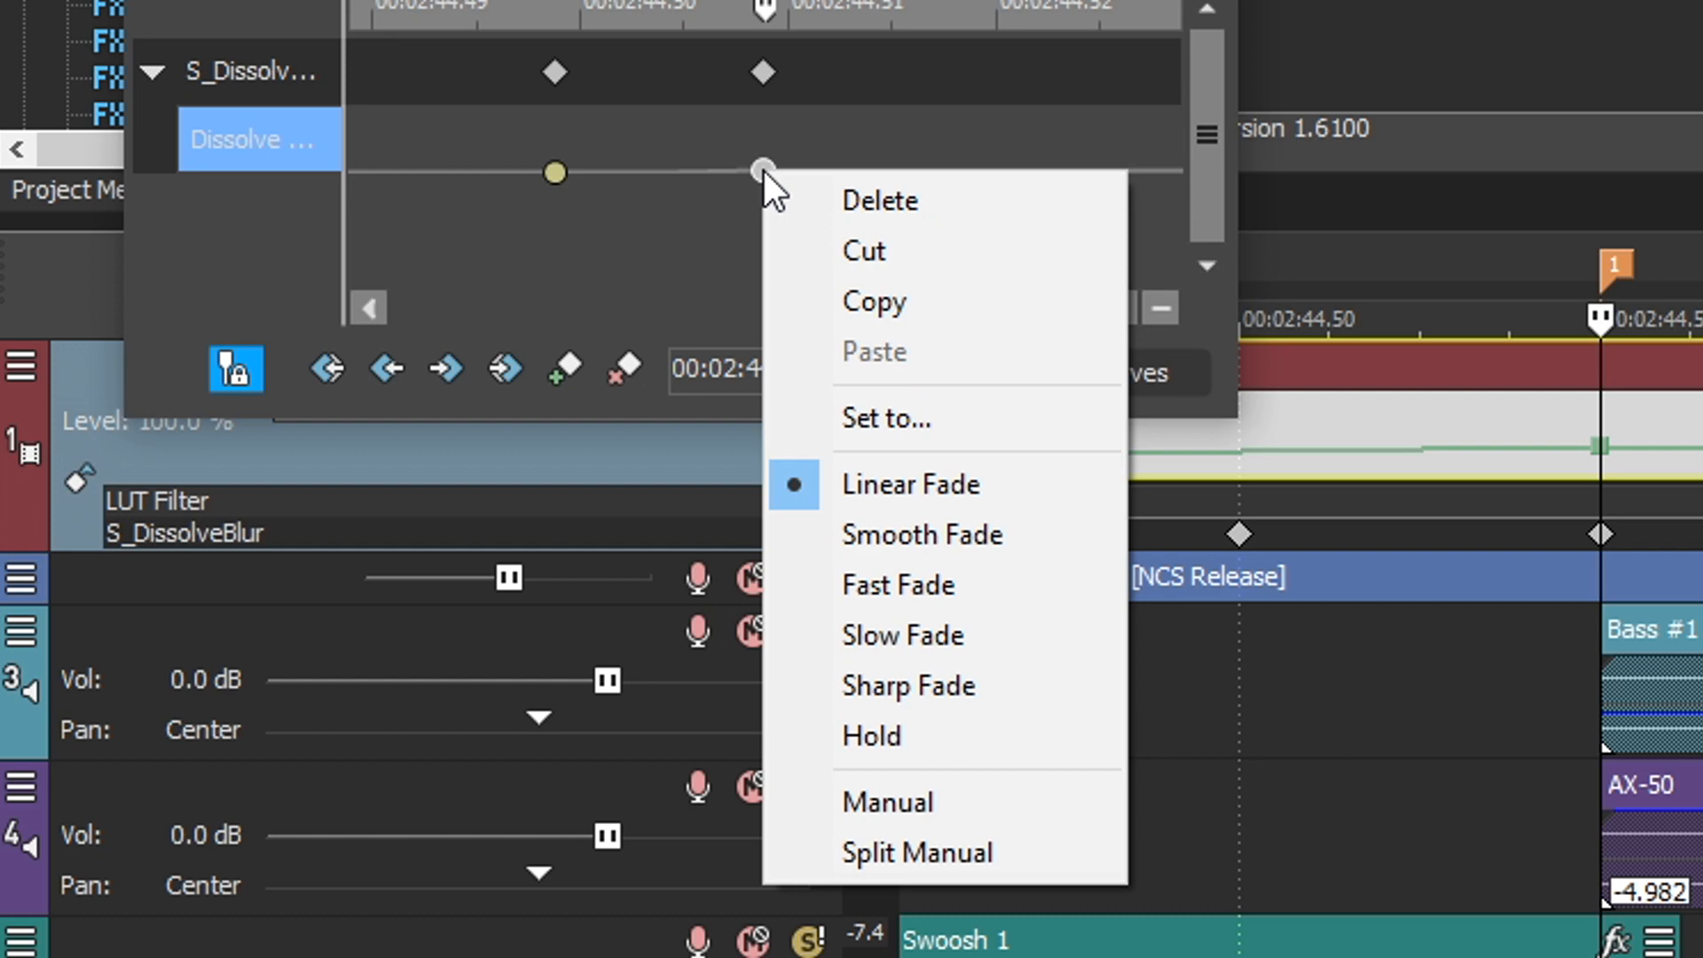
pyautogui.click(939, 551)
# - Review the Dissolve Amount keyframes before, on and after the first Bass #1 beat, checking the blur in the preview at each
pyautogui.scroll(4, 840, 220)
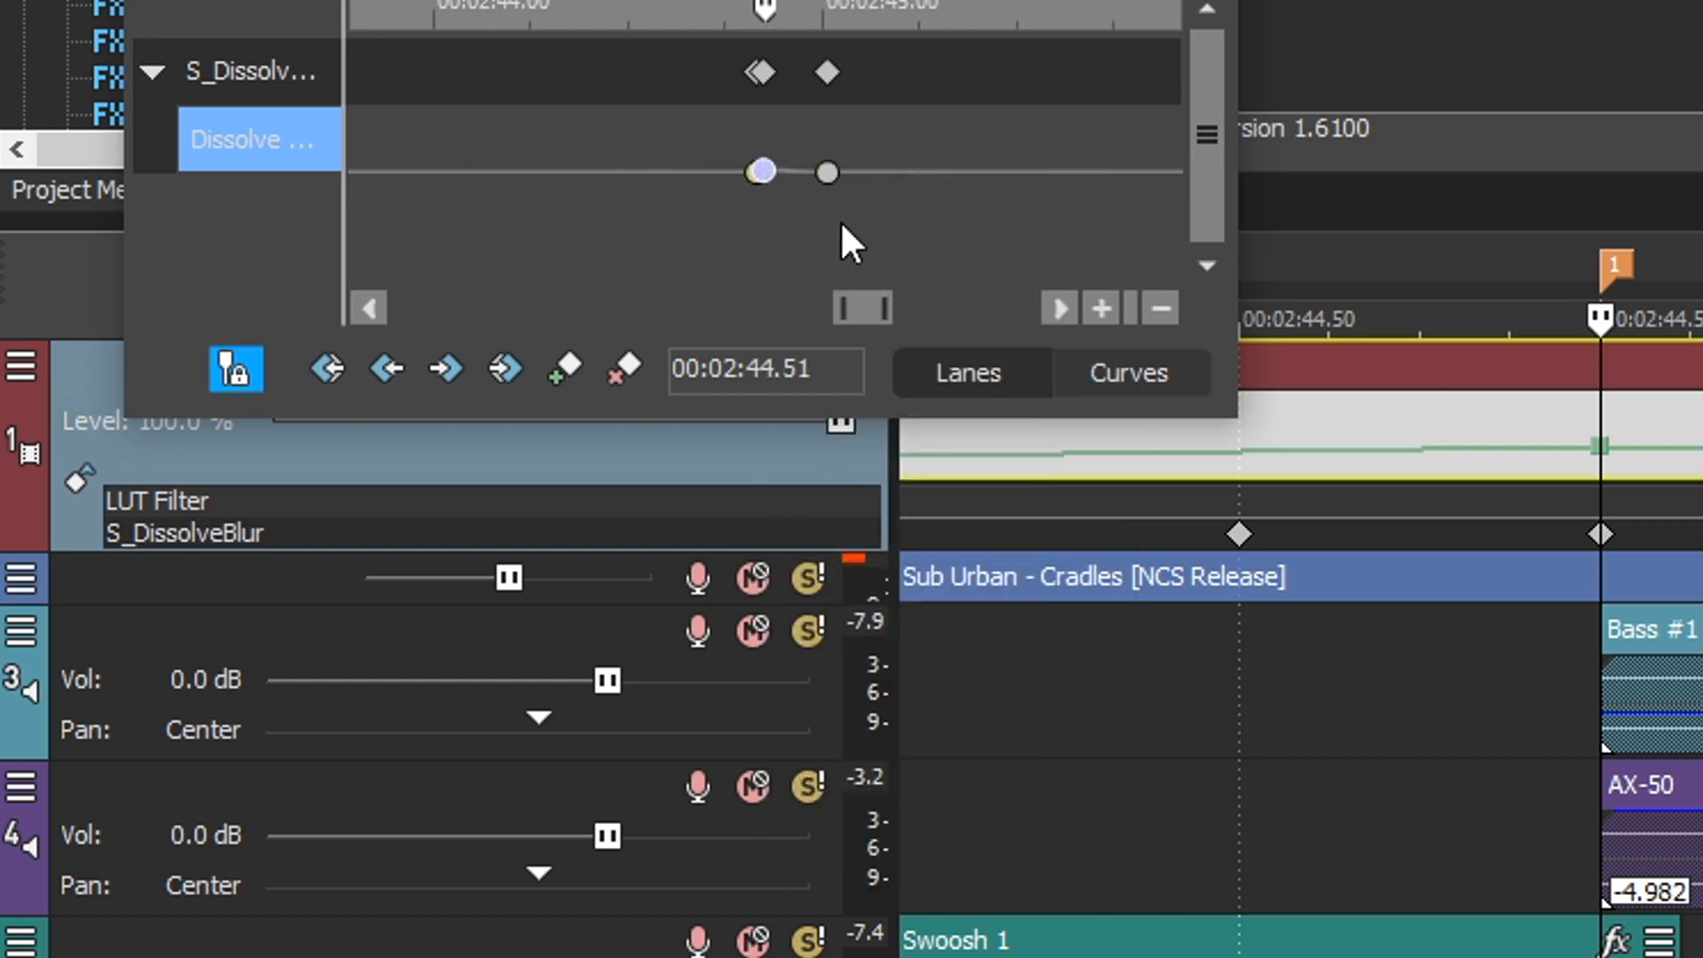
pyautogui.scroll(2, 833, 266)
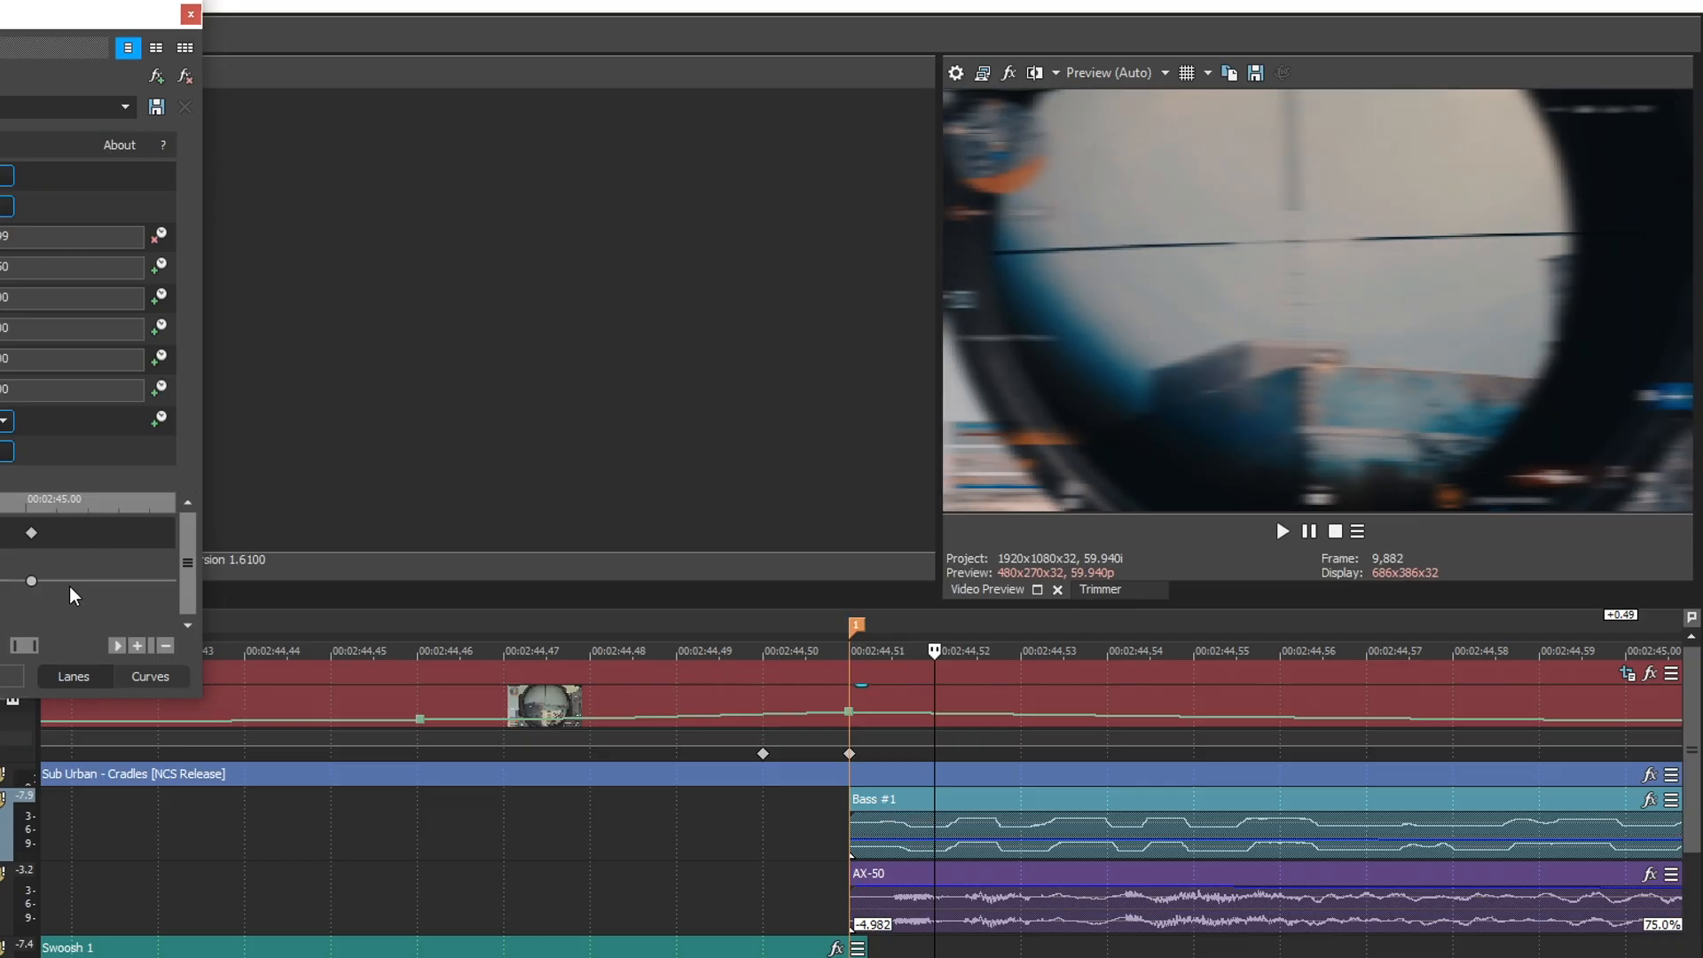
pyautogui.scroll(3, 844, 695)
pyautogui.scroll(-3, 1042, 491)
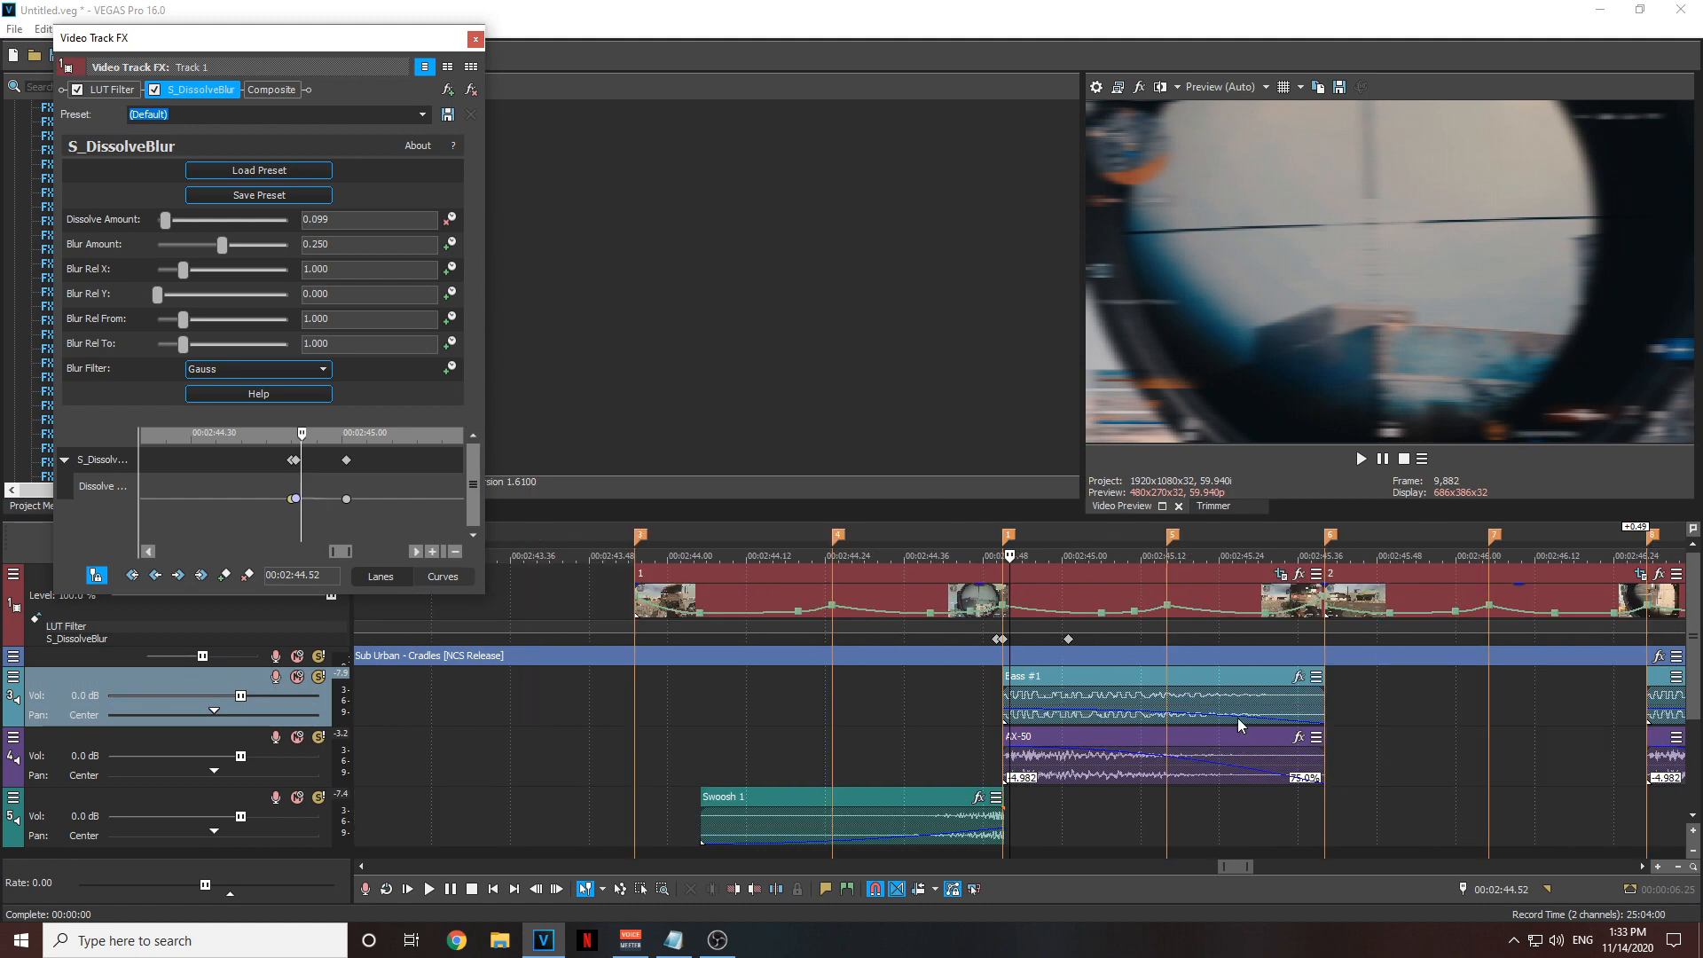
pyautogui.scroll(5, 258, 509)
pyautogui.scroll(3, 258, 509)
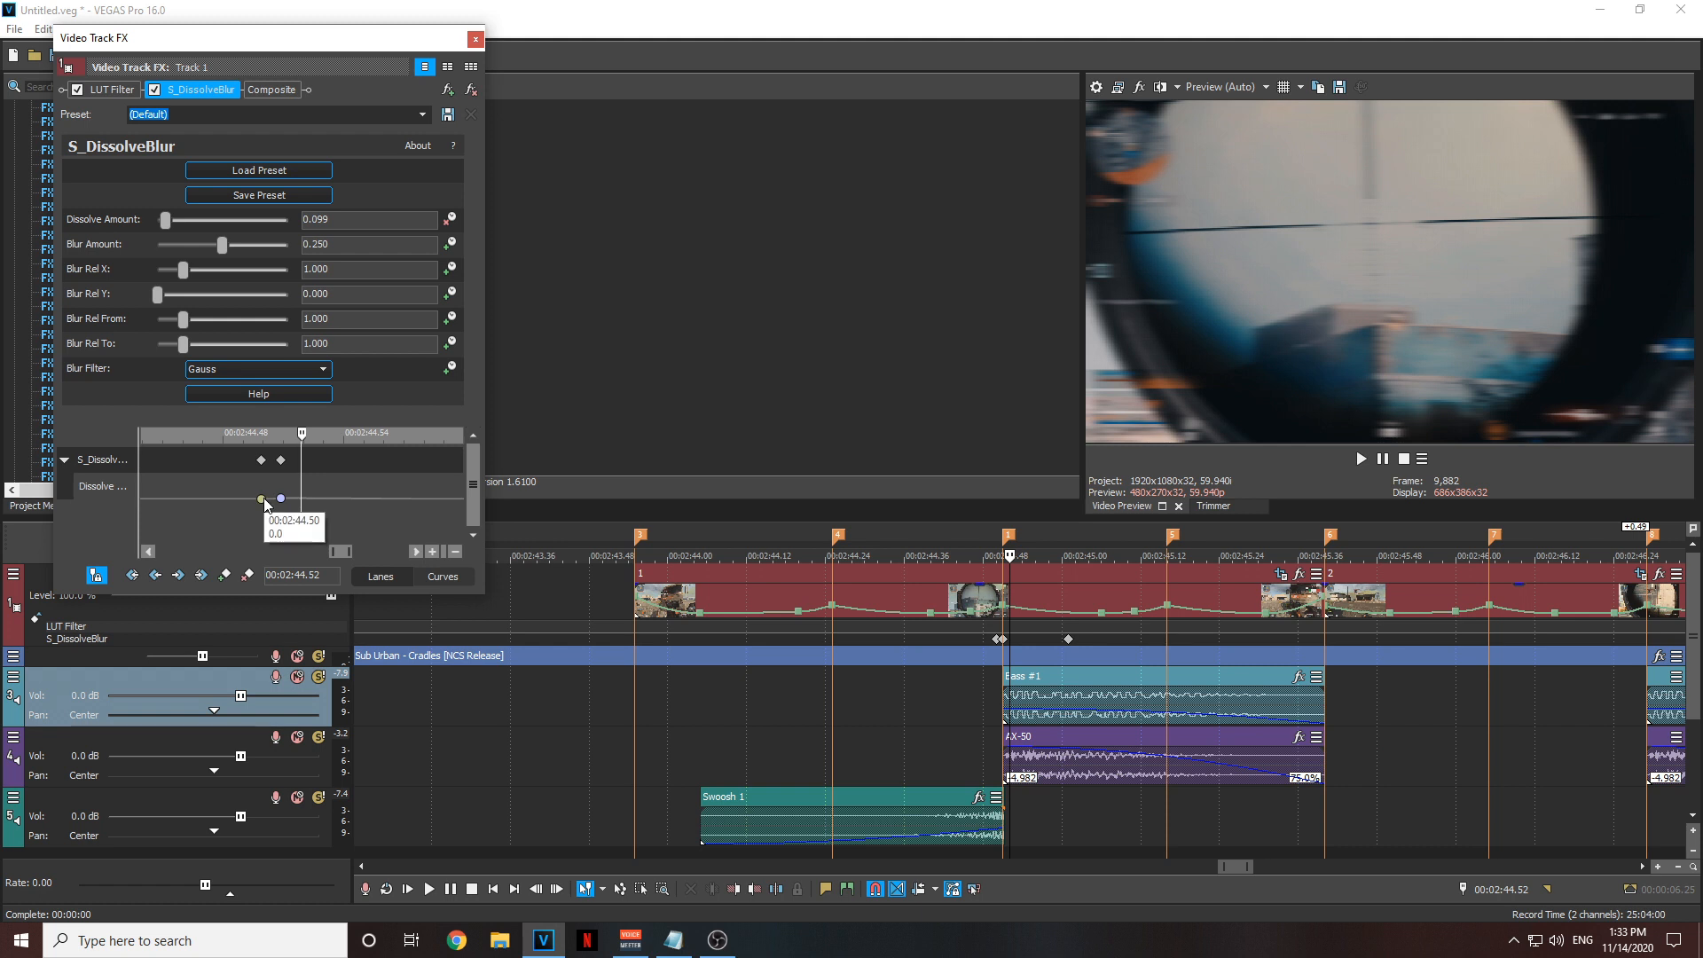
pyautogui.click(264, 501)
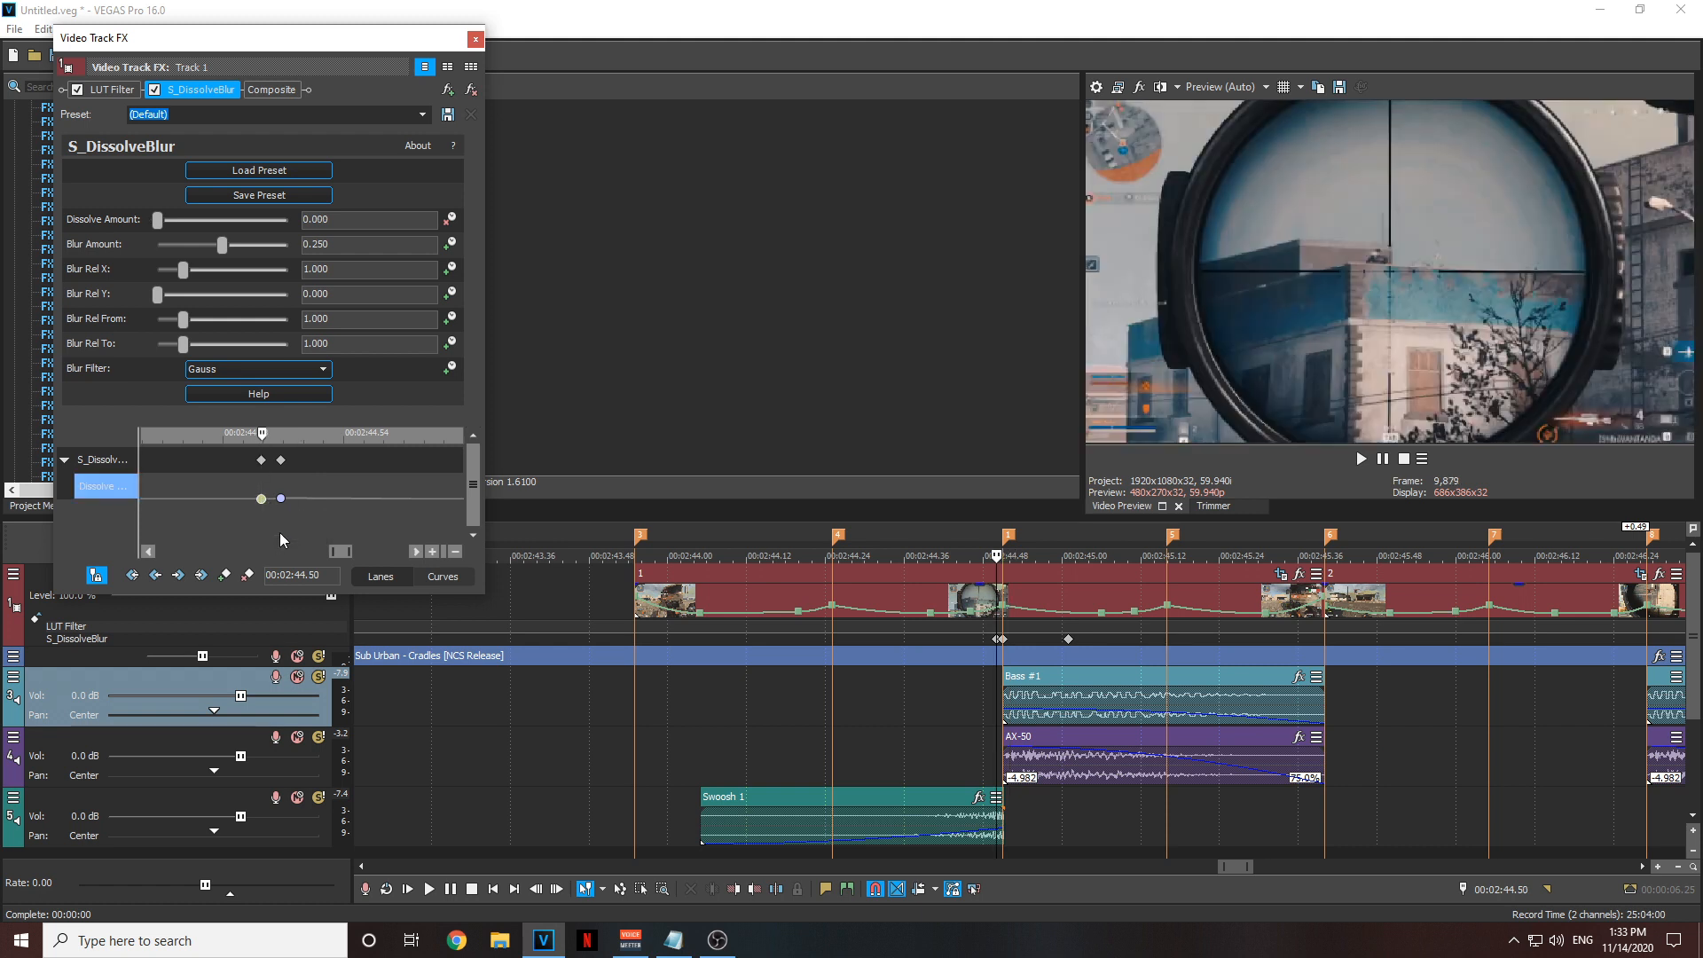
pyautogui.moveTo(281, 500)
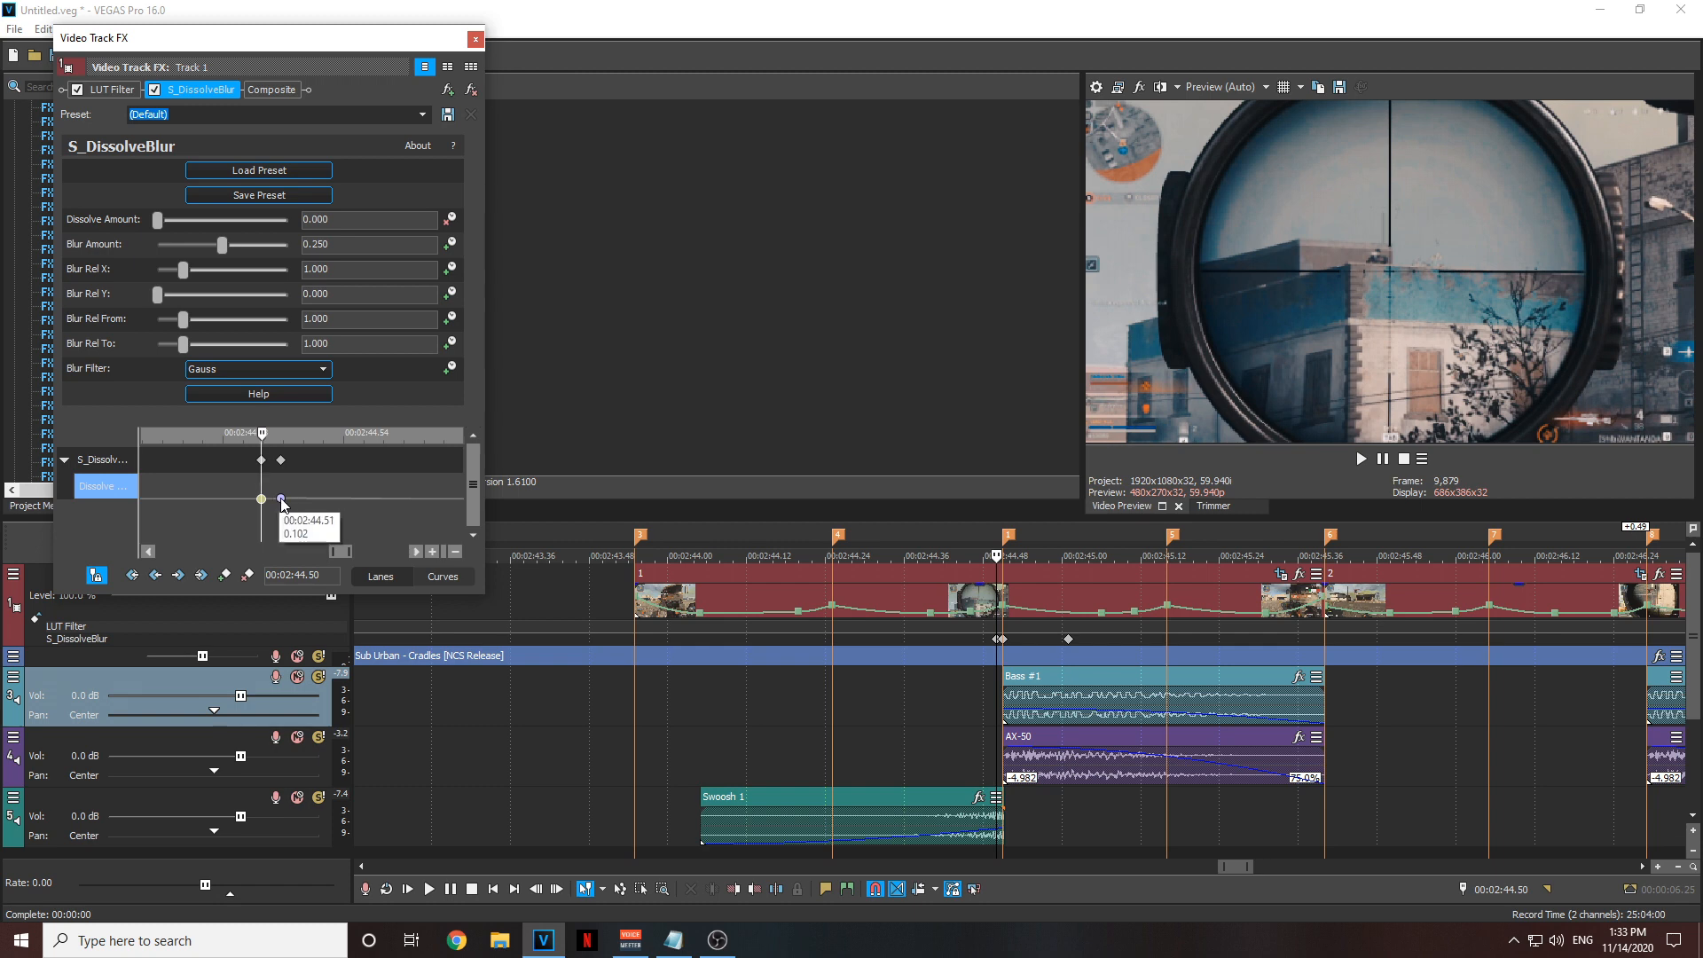
pyautogui.click(281, 500)
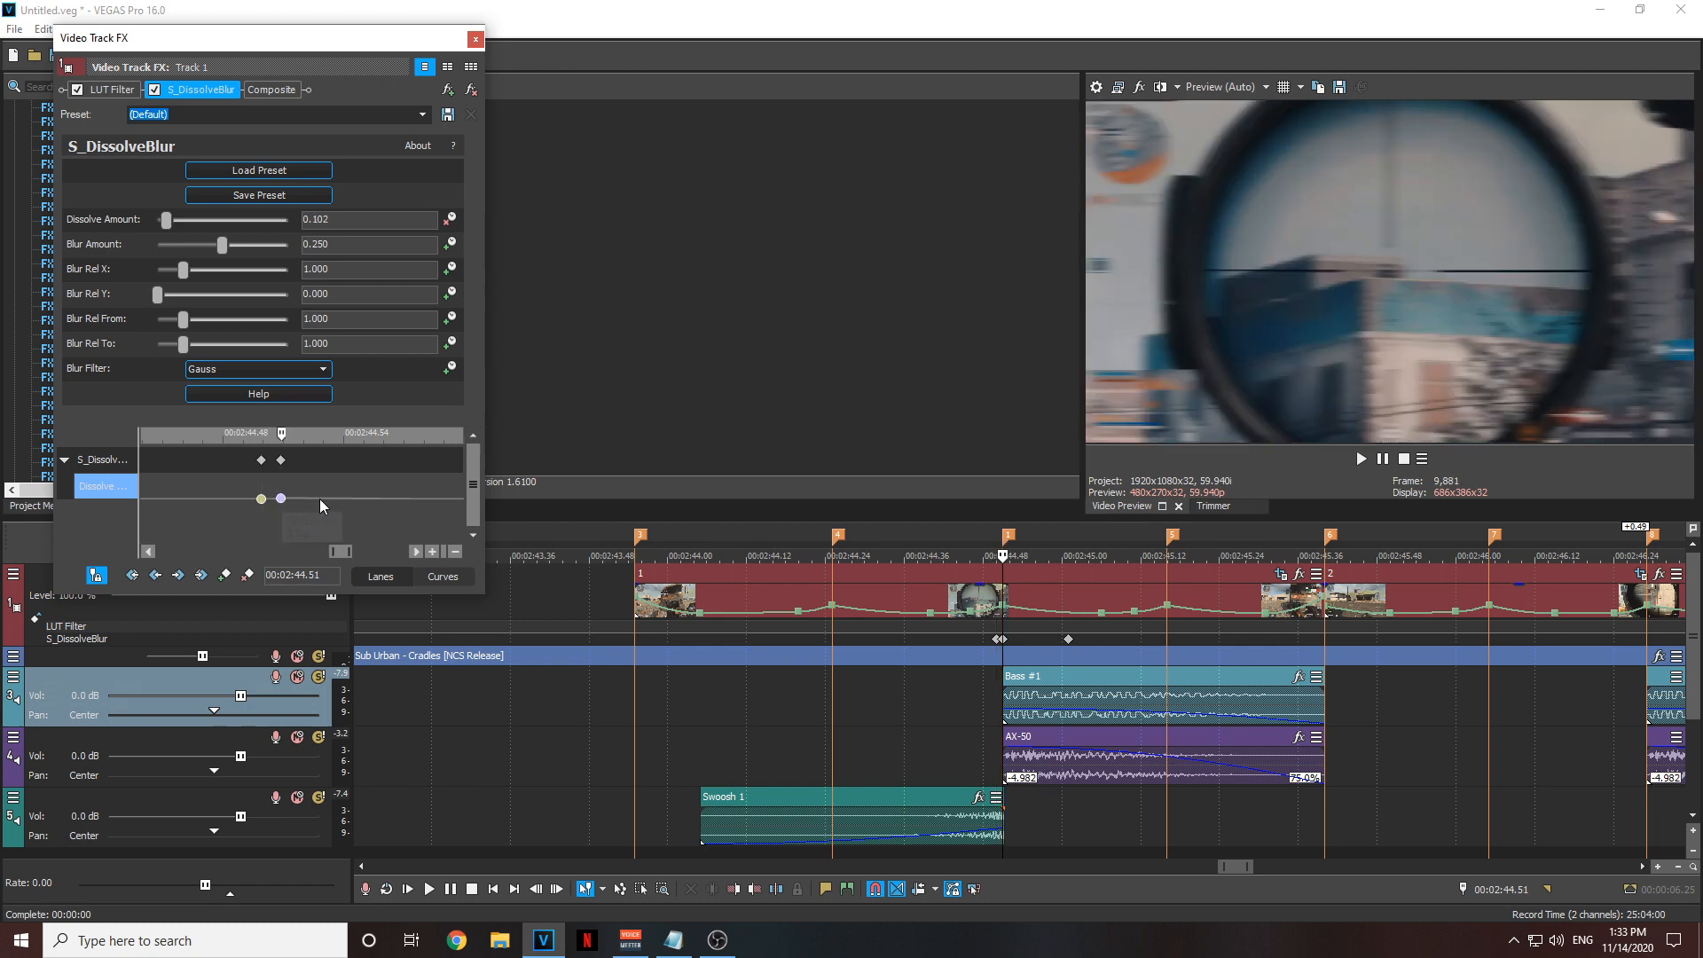
pyautogui.scroll(-3, 330, 499)
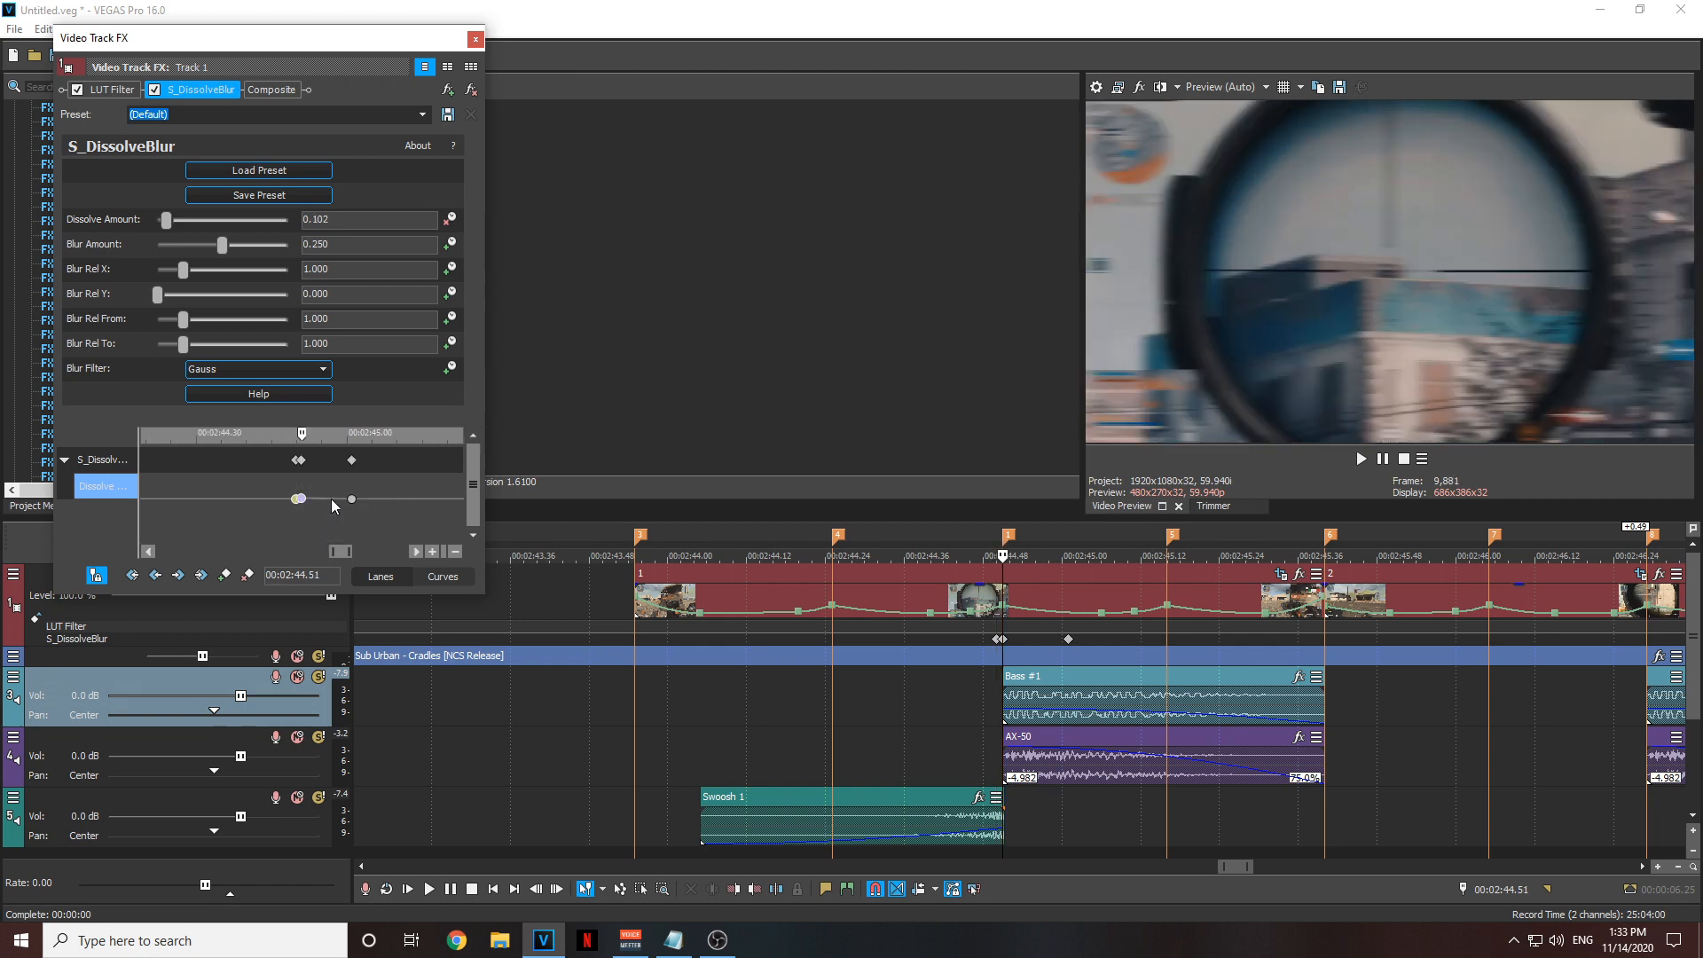
pyautogui.moveTo(403, 503)
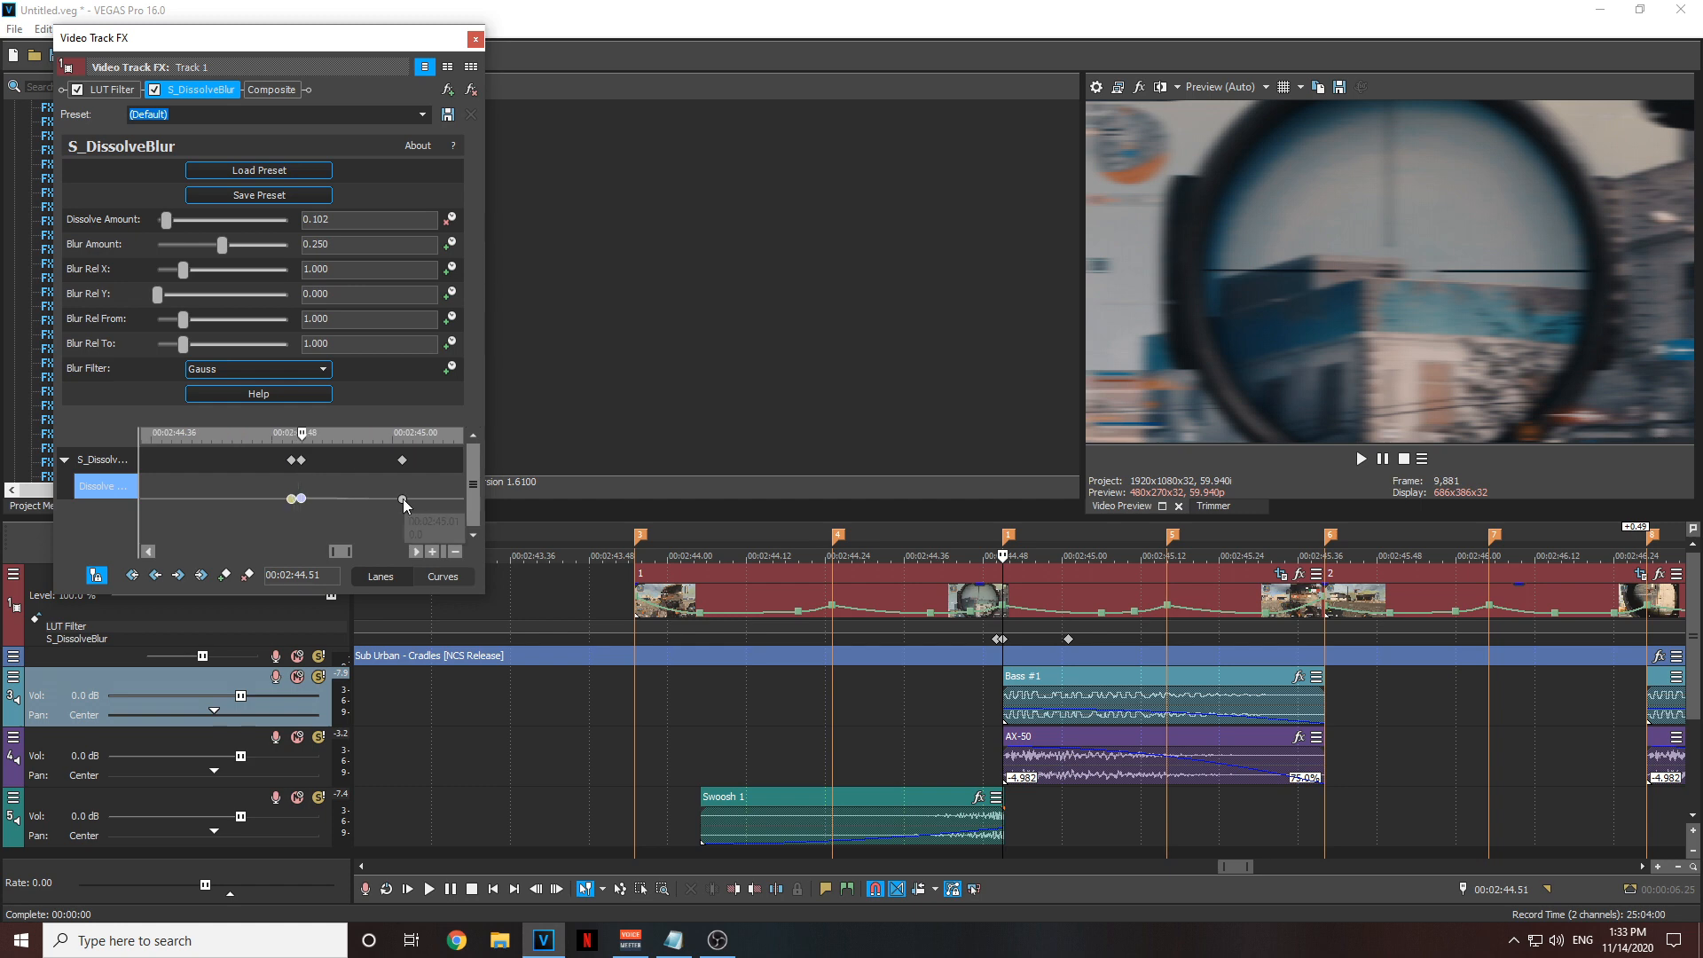
pyautogui.click(404, 501)
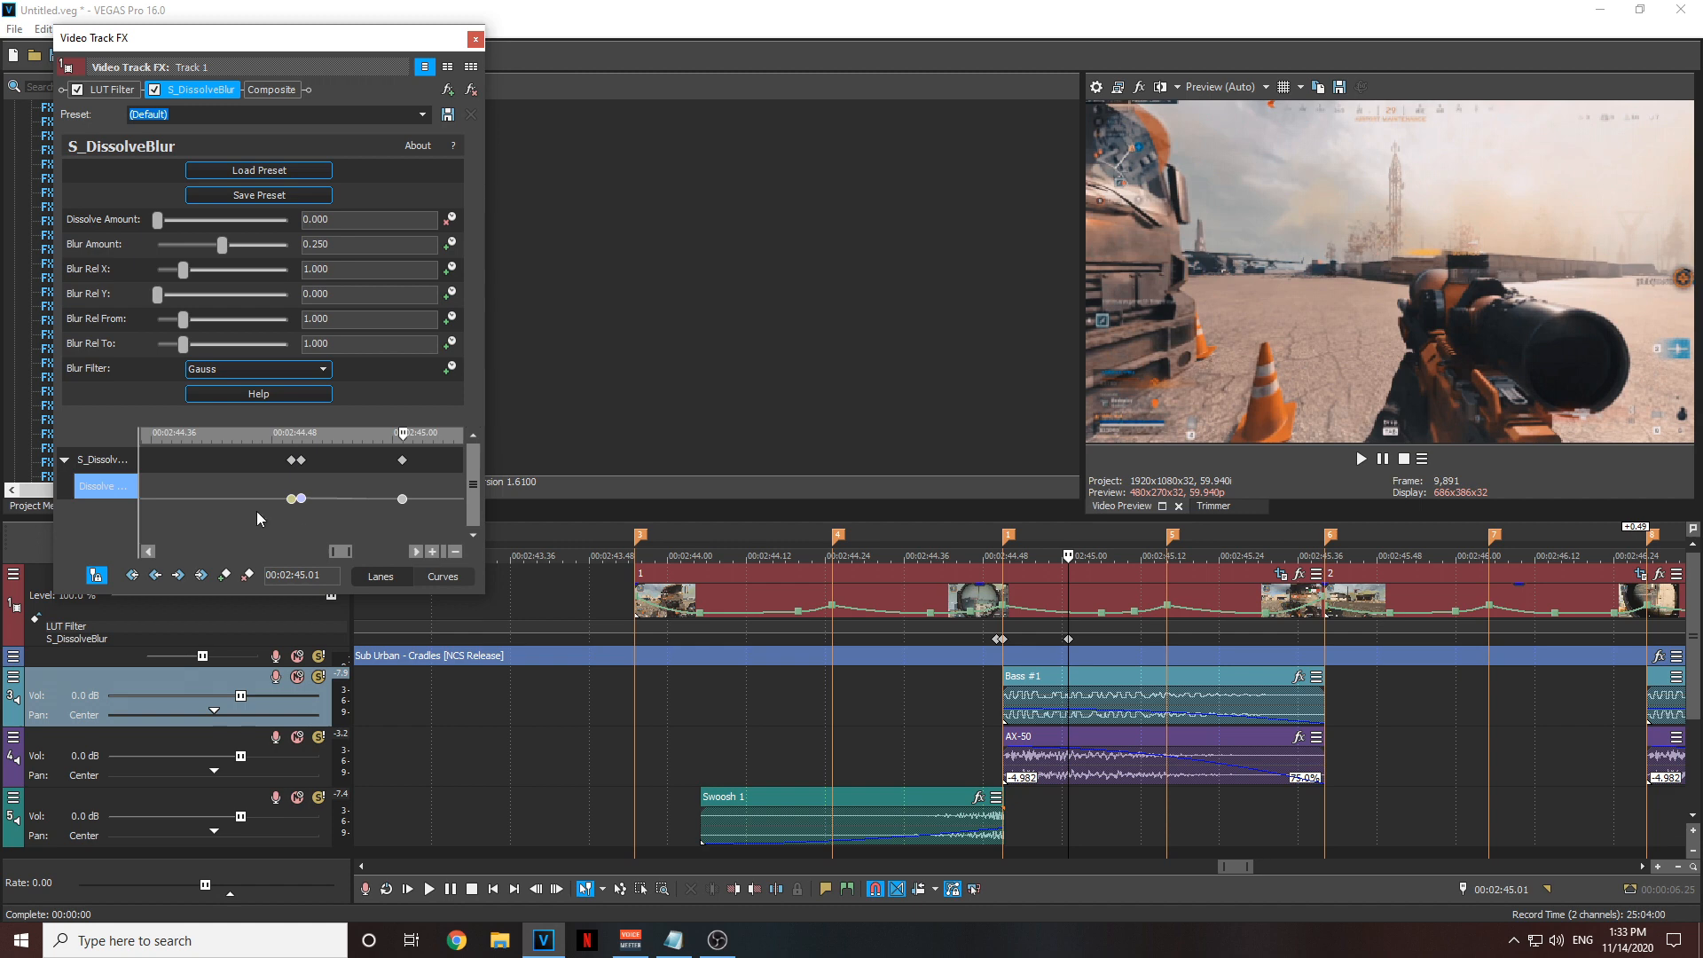
# - Copy the three Dissolve Amount keyframes at 00:02:44.50, 00:02:44.51 and 00:02:45.01
pyautogui.rightClick(301, 499)
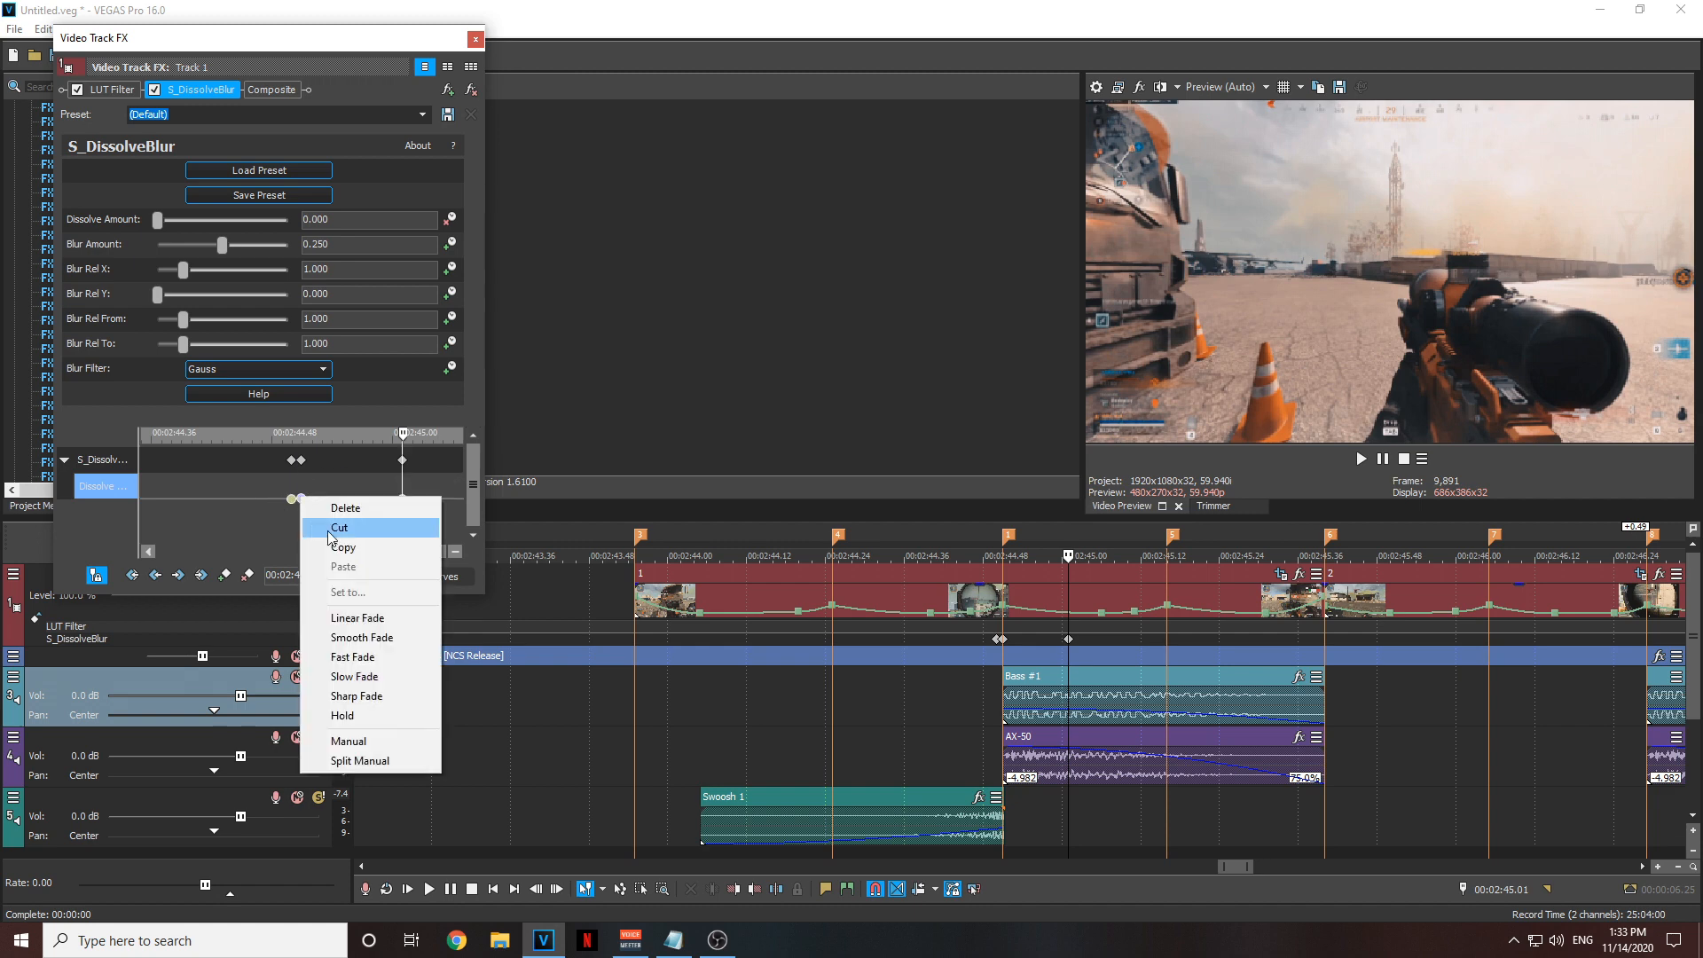
pyautogui.click(342, 547)
pyautogui.click(301, 499)
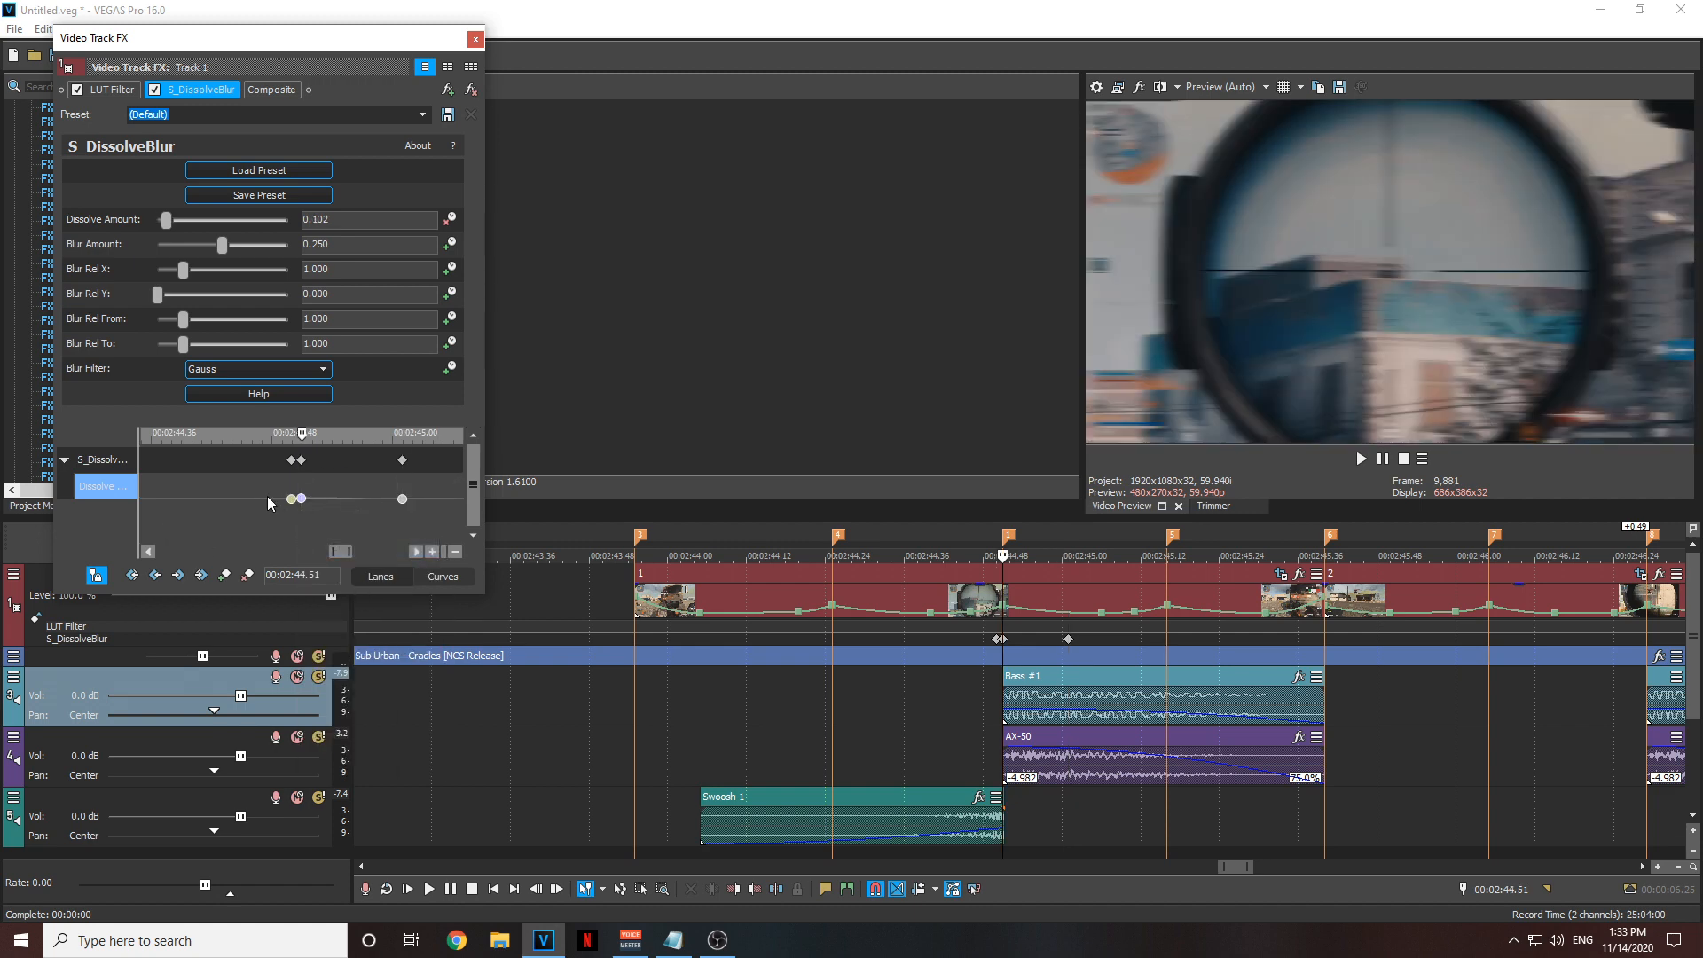
# - Paste the copied Dissolve Amount keyframes at 00:02:46.28, one frame before the second Bass #1 sound
pyautogui.click(1167, 594)
pyautogui.scroll(-2, 1211, 644)
pyautogui.click(1202, 656)
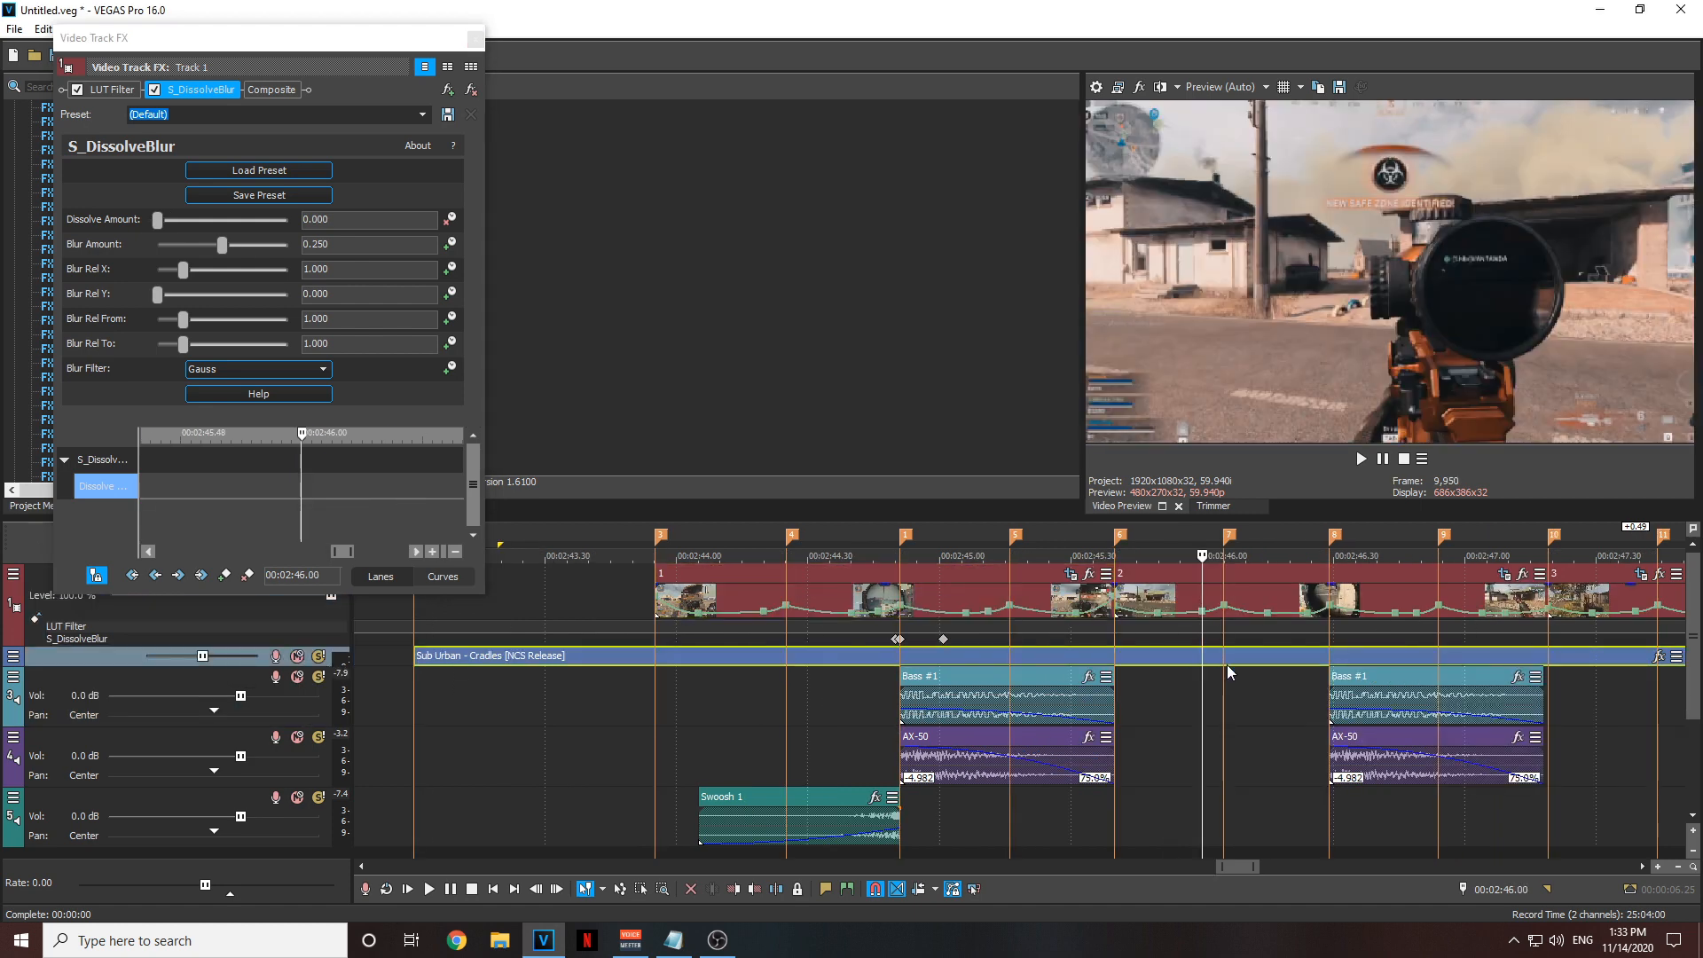
pyautogui.click(1327, 638)
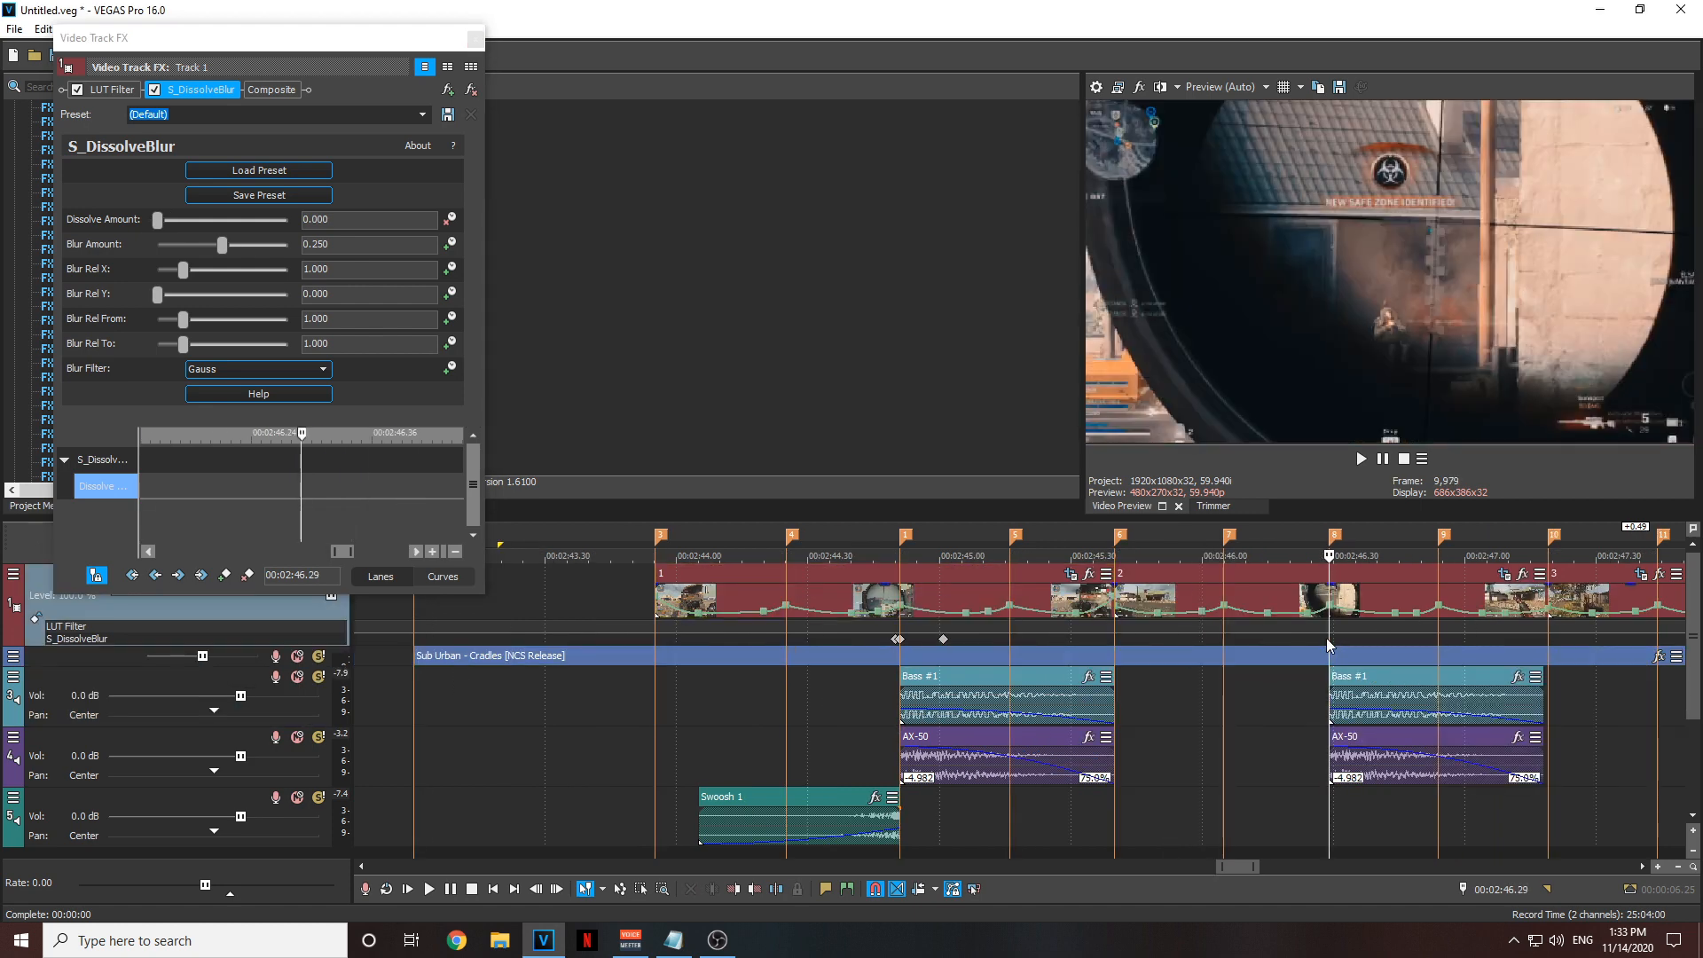
pyautogui.scroll(8, 1327, 637)
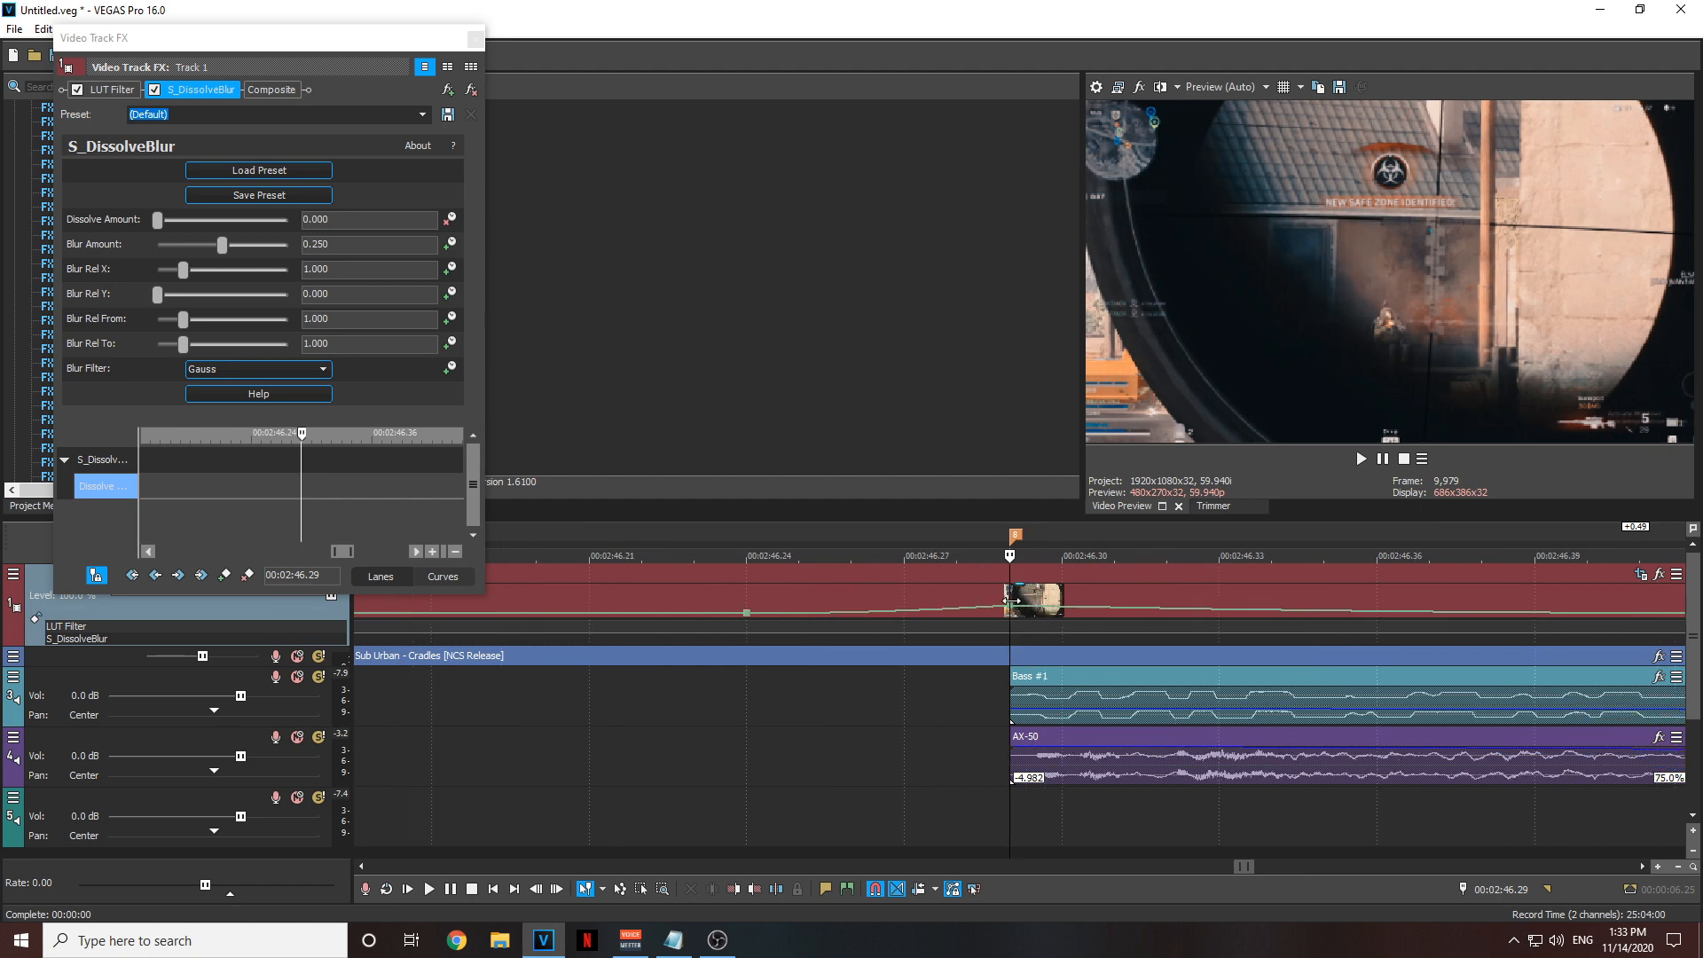
pyautogui.click(118, 537)
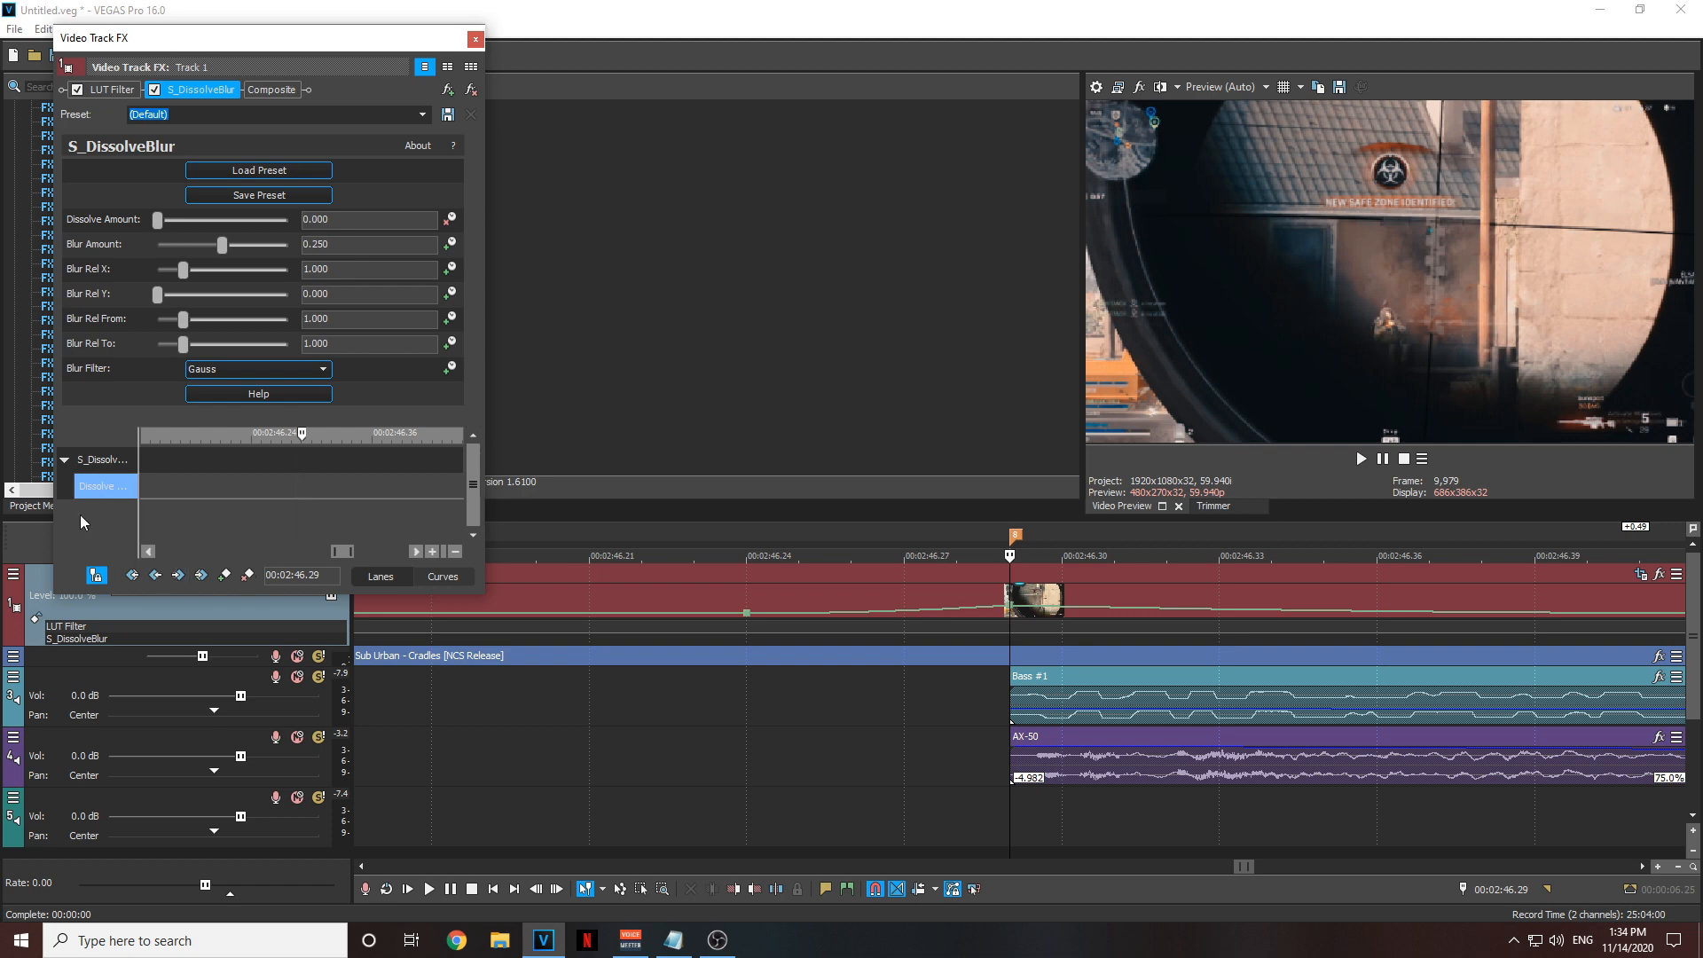
pyautogui.press('Left')
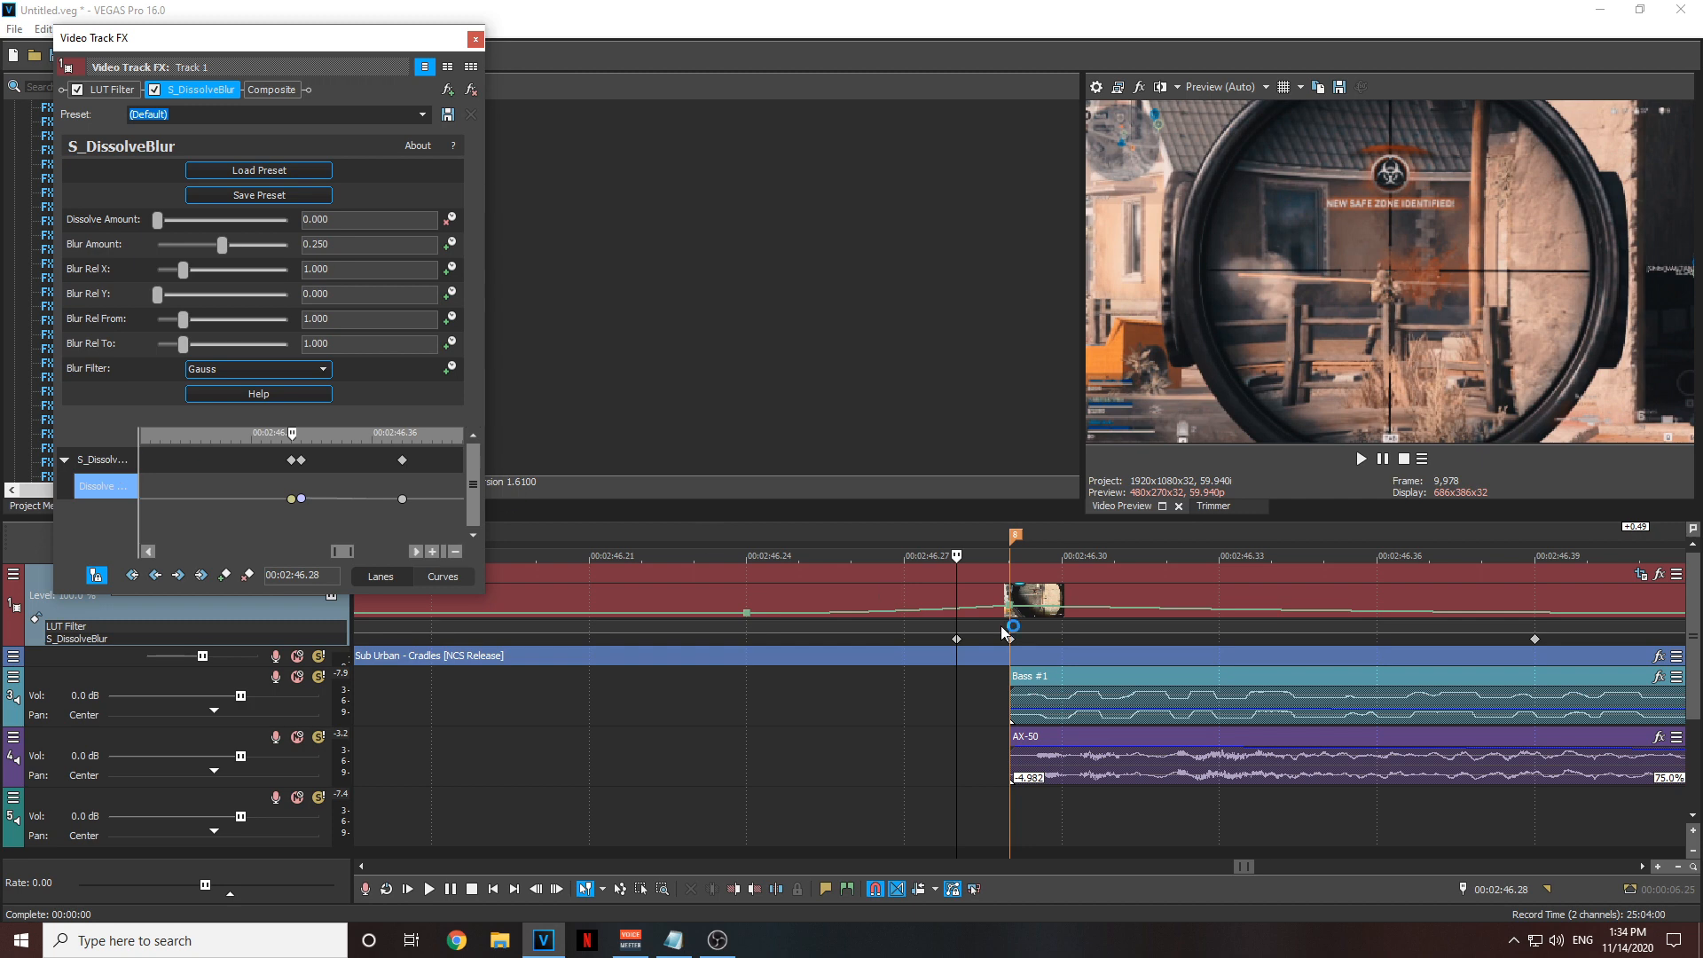
# - Play back the montage around the second Bass #1 sound to check how the pasted blur follows the beat
pyautogui.scroll(-3, 322, 506)
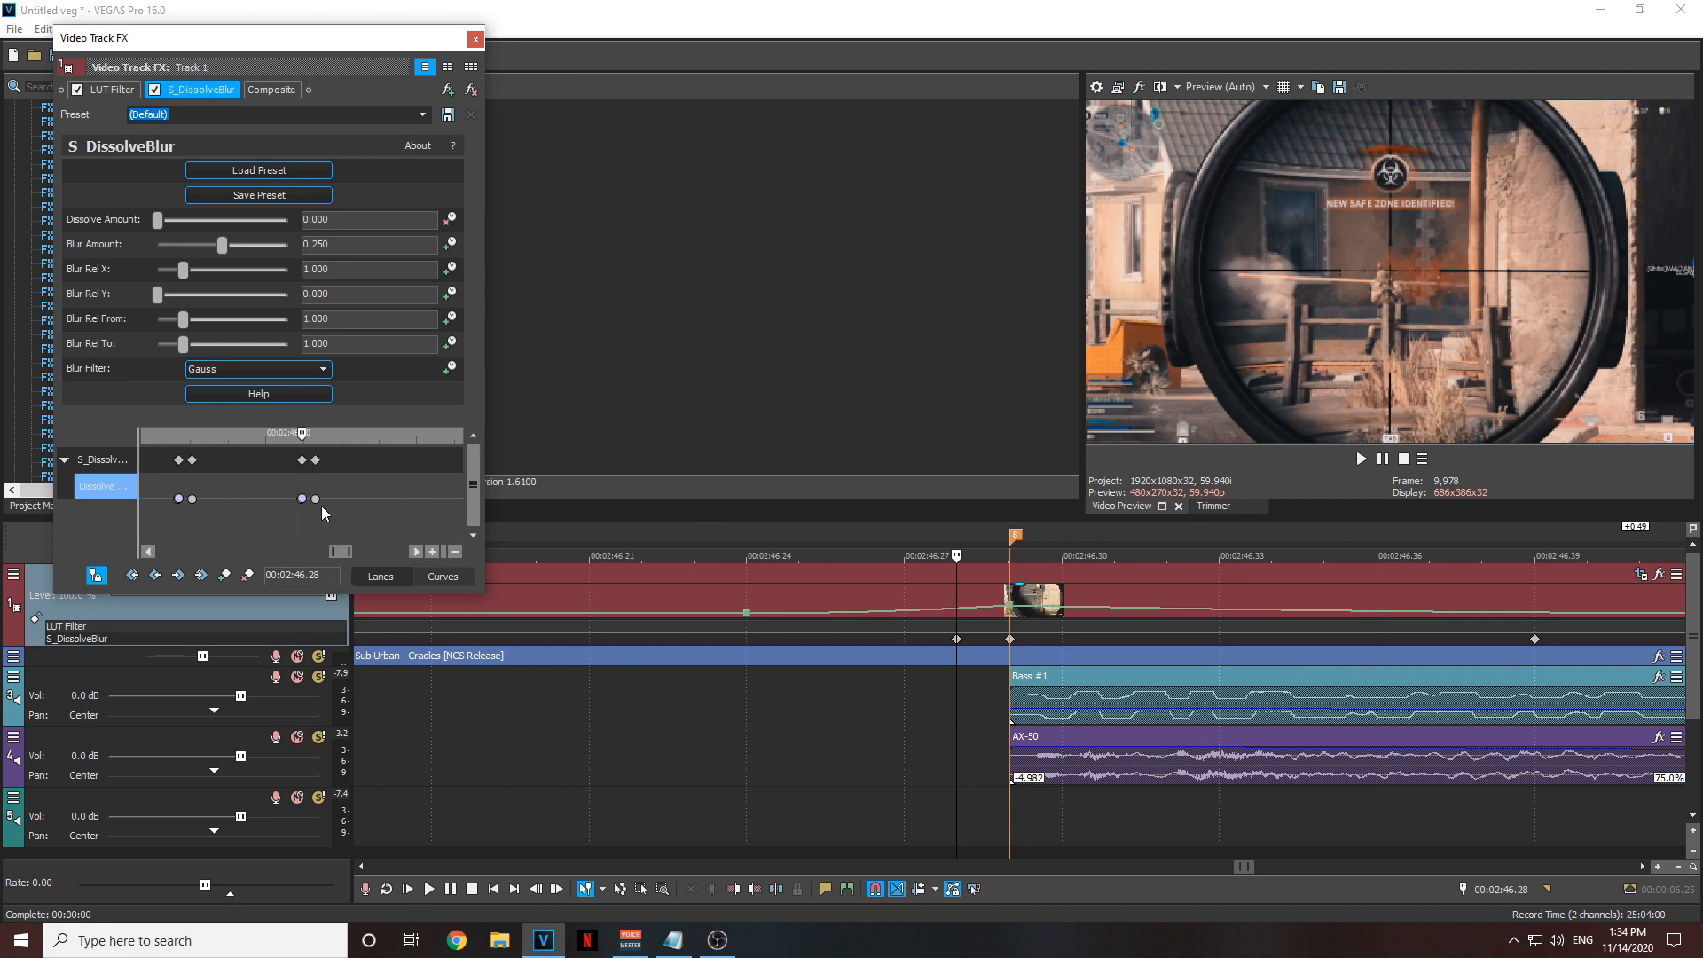
pyautogui.scroll(3, 294, 507)
pyautogui.click(829, 706)
pyautogui.press('space')
pyautogui.press('space')
pyautogui.press('space')
pyautogui.scroll(-1, 1034, 714)
pyautogui.press('space')
pyautogui.press('space')
pyautogui.scroll(-2, 1126, 692)
pyautogui.scroll(-1, 1224, 687)
pyautogui.press('space')
pyautogui.scroll(-1, 1263, 683)
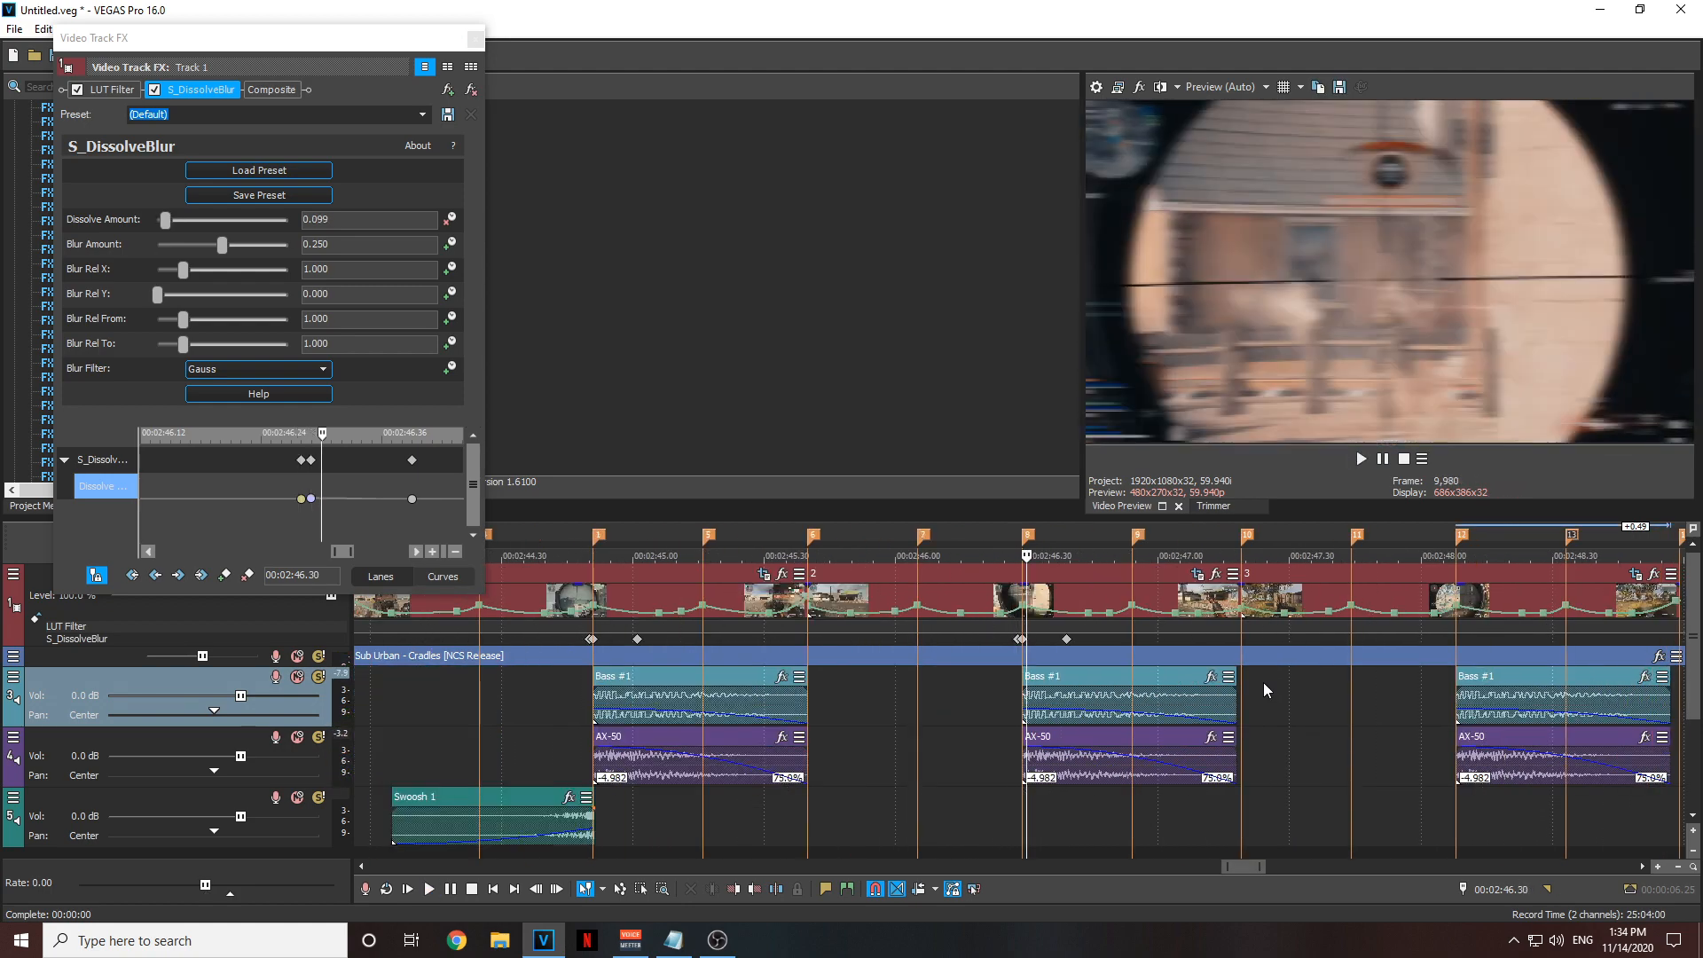
pyautogui.press('space')
pyautogui.scroll(-1, 1264, 684)
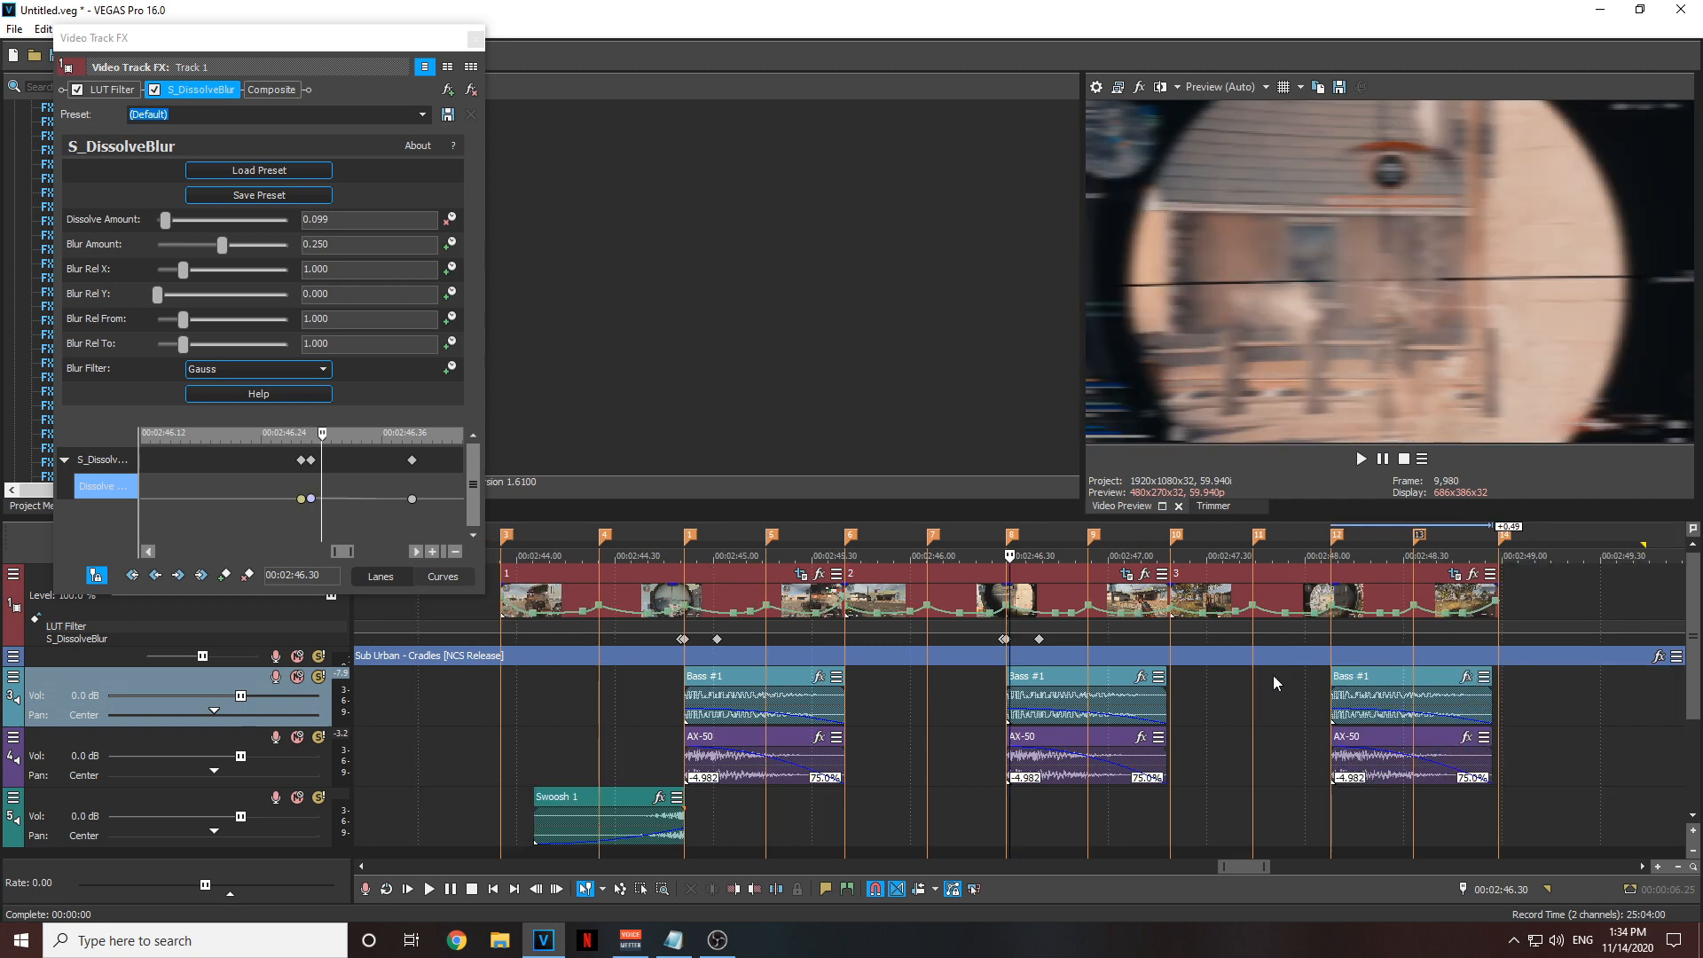
# - Paste the copied Dissolve Amount keyframes at 00:02:48.07, one frame before the third Bass #1 sound, and close the effect settings
pyautogui.scroll(2, 1248, 686)
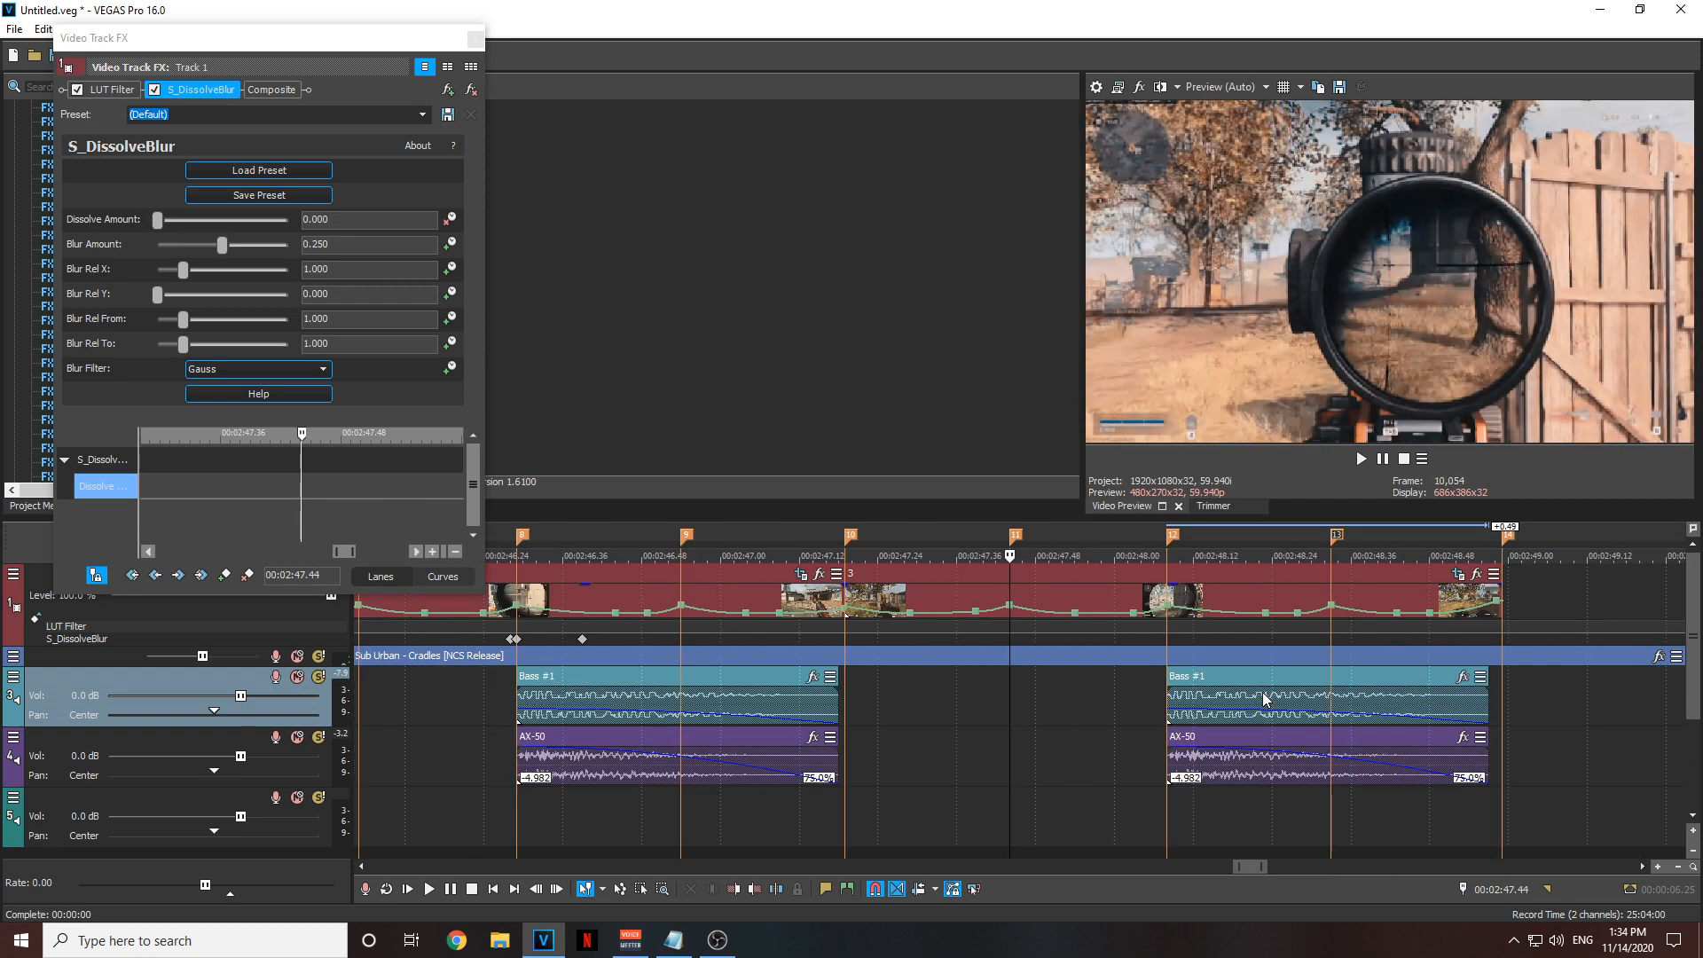
pyautogui.click(1173, 667)
pyautogui.scroll(6, 1153, 670)
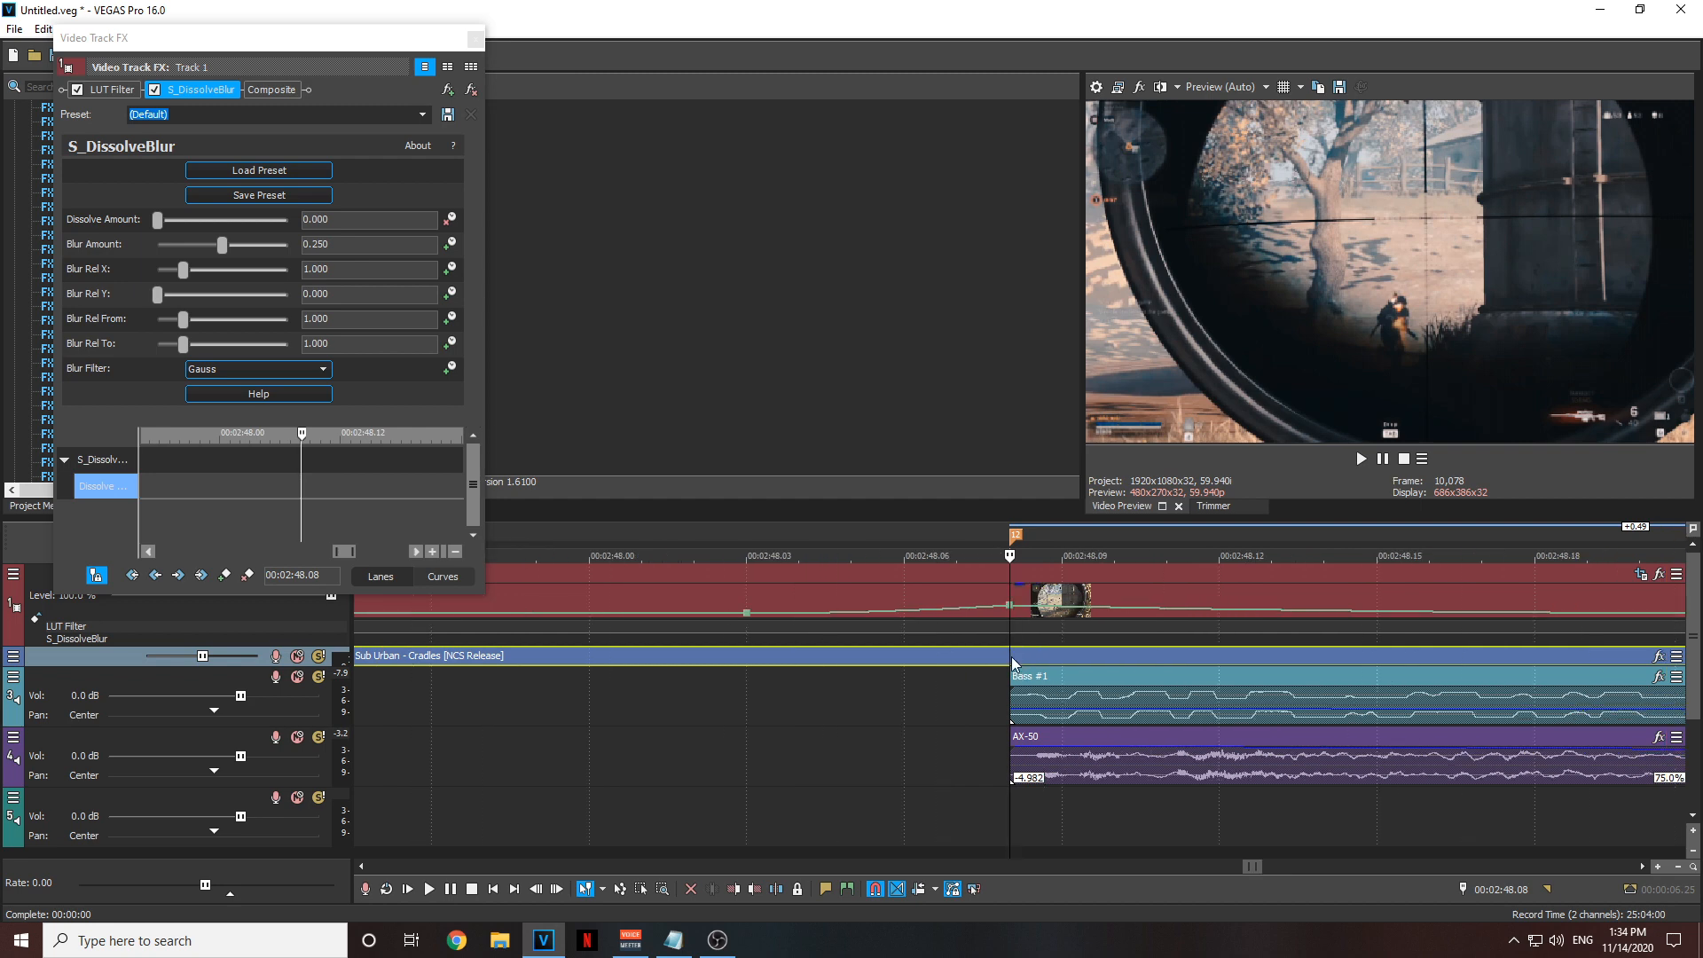
pyautogui.press('Left')
pyautogui.click(107, 489)
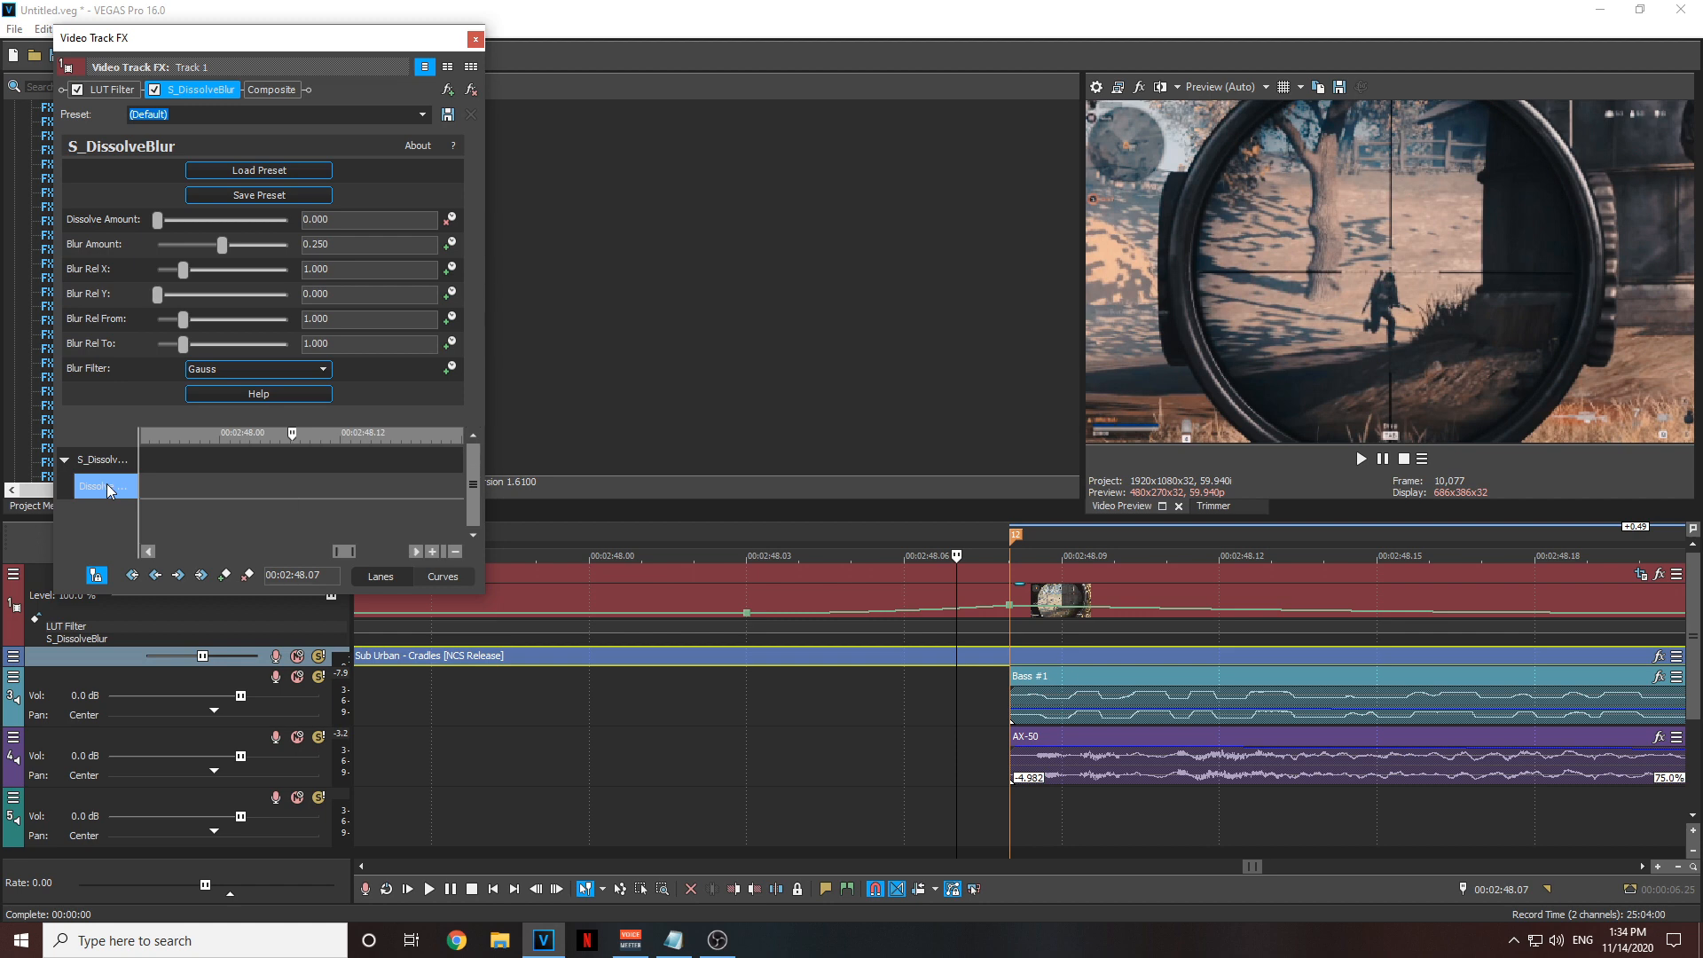
pyautogui.scroll(-4, 1153, 736)
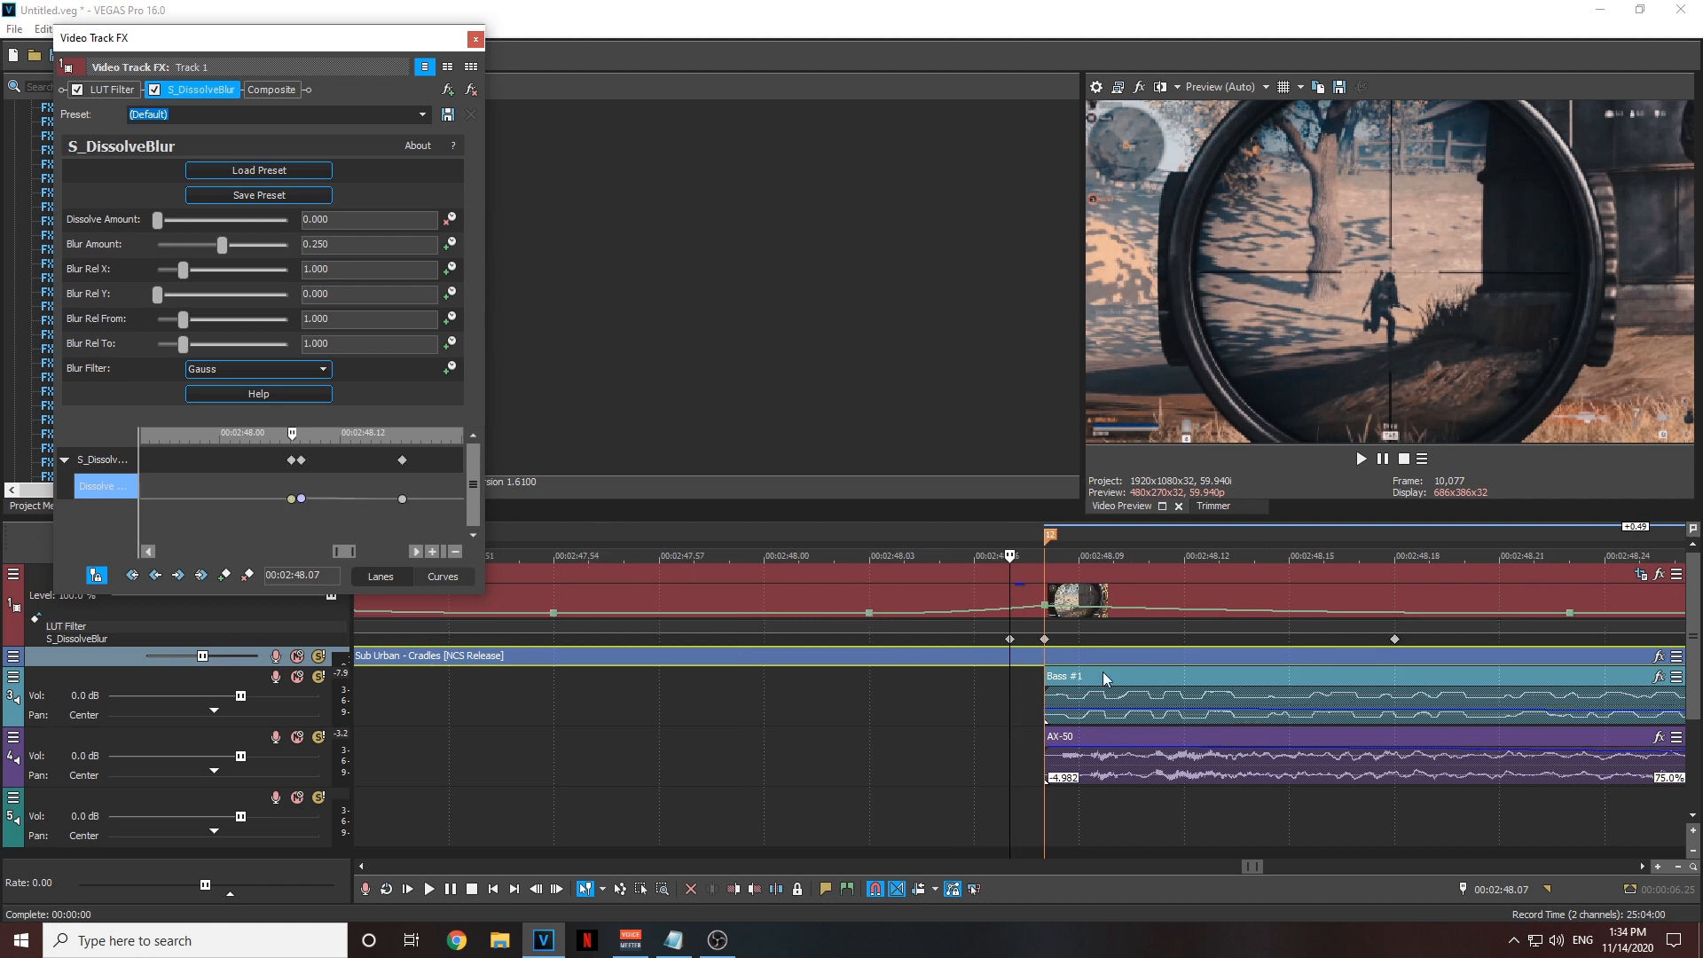
pyautogui.scroll(-1, 683, 624)
pyautogui.scroll(-2, 861, 689)
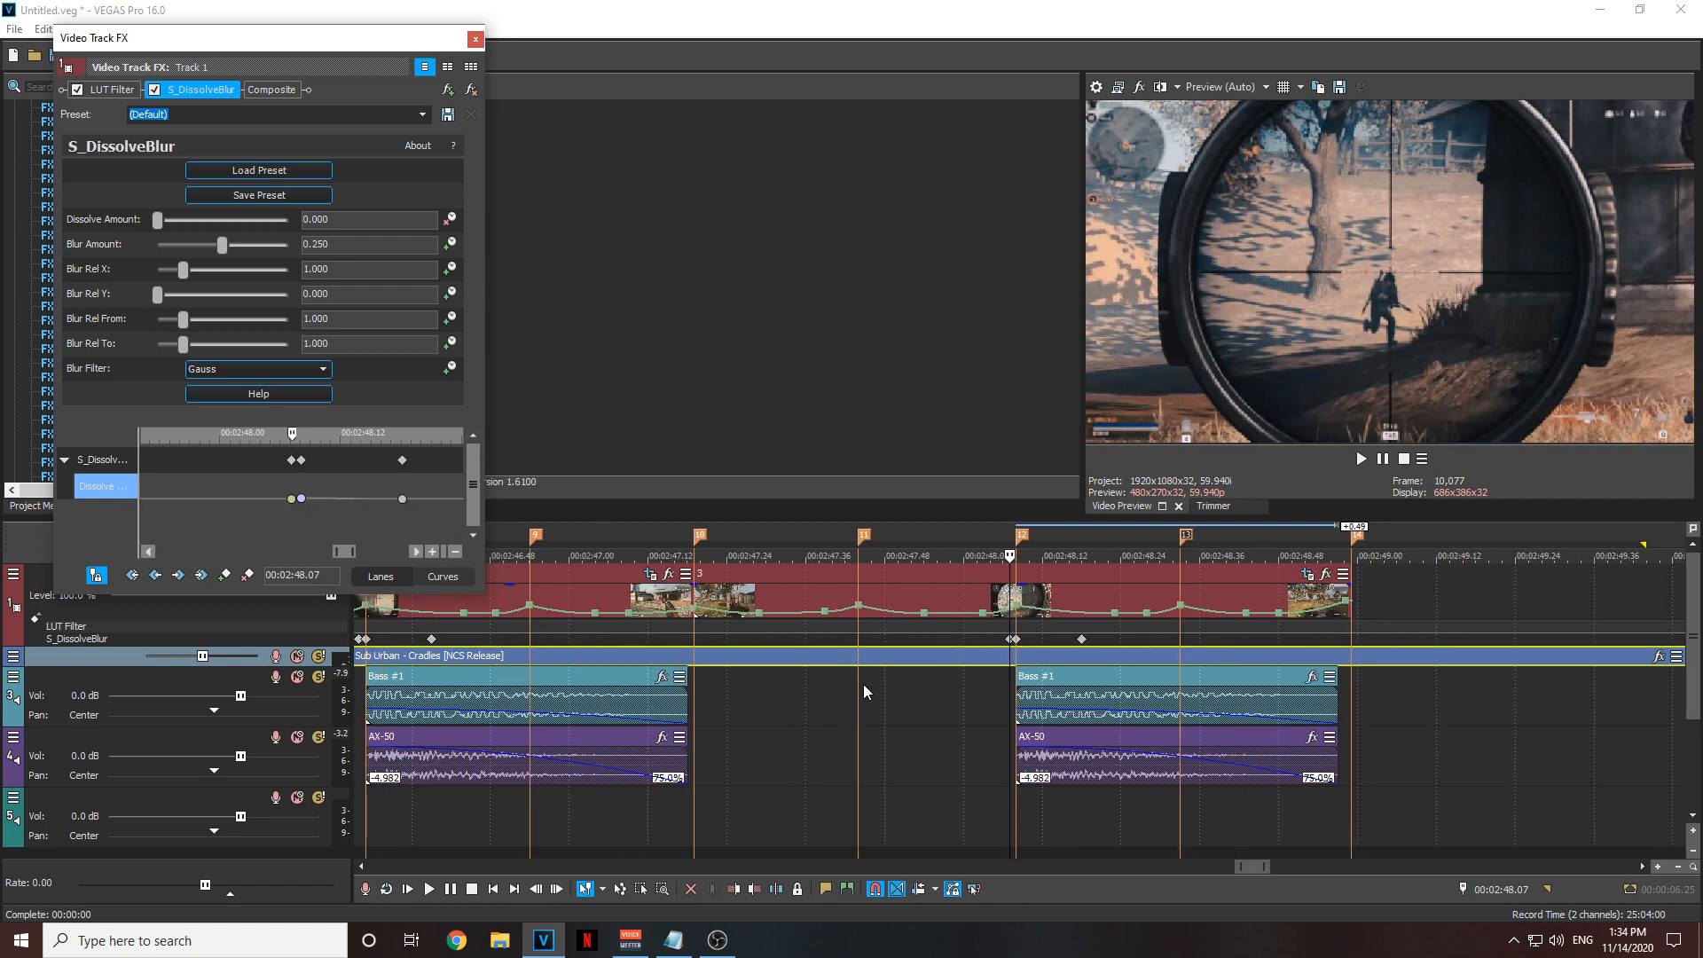
pyautogui.scroll(-2, 860, 689)
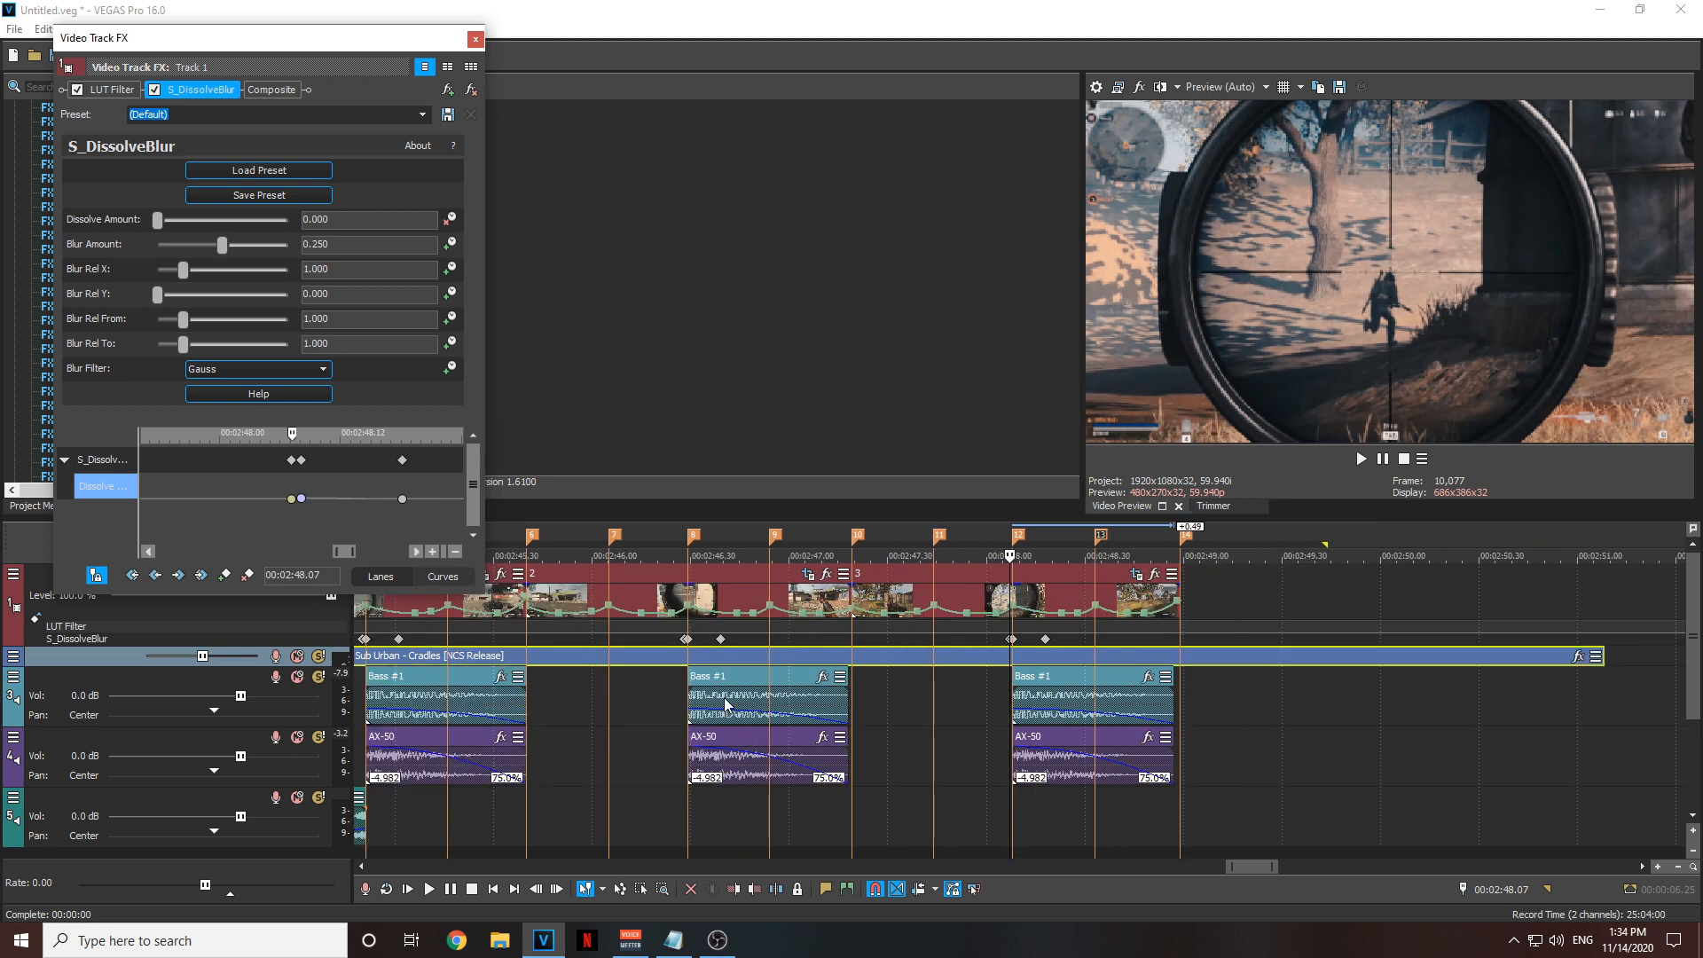
pyautogui.click(475, 41)
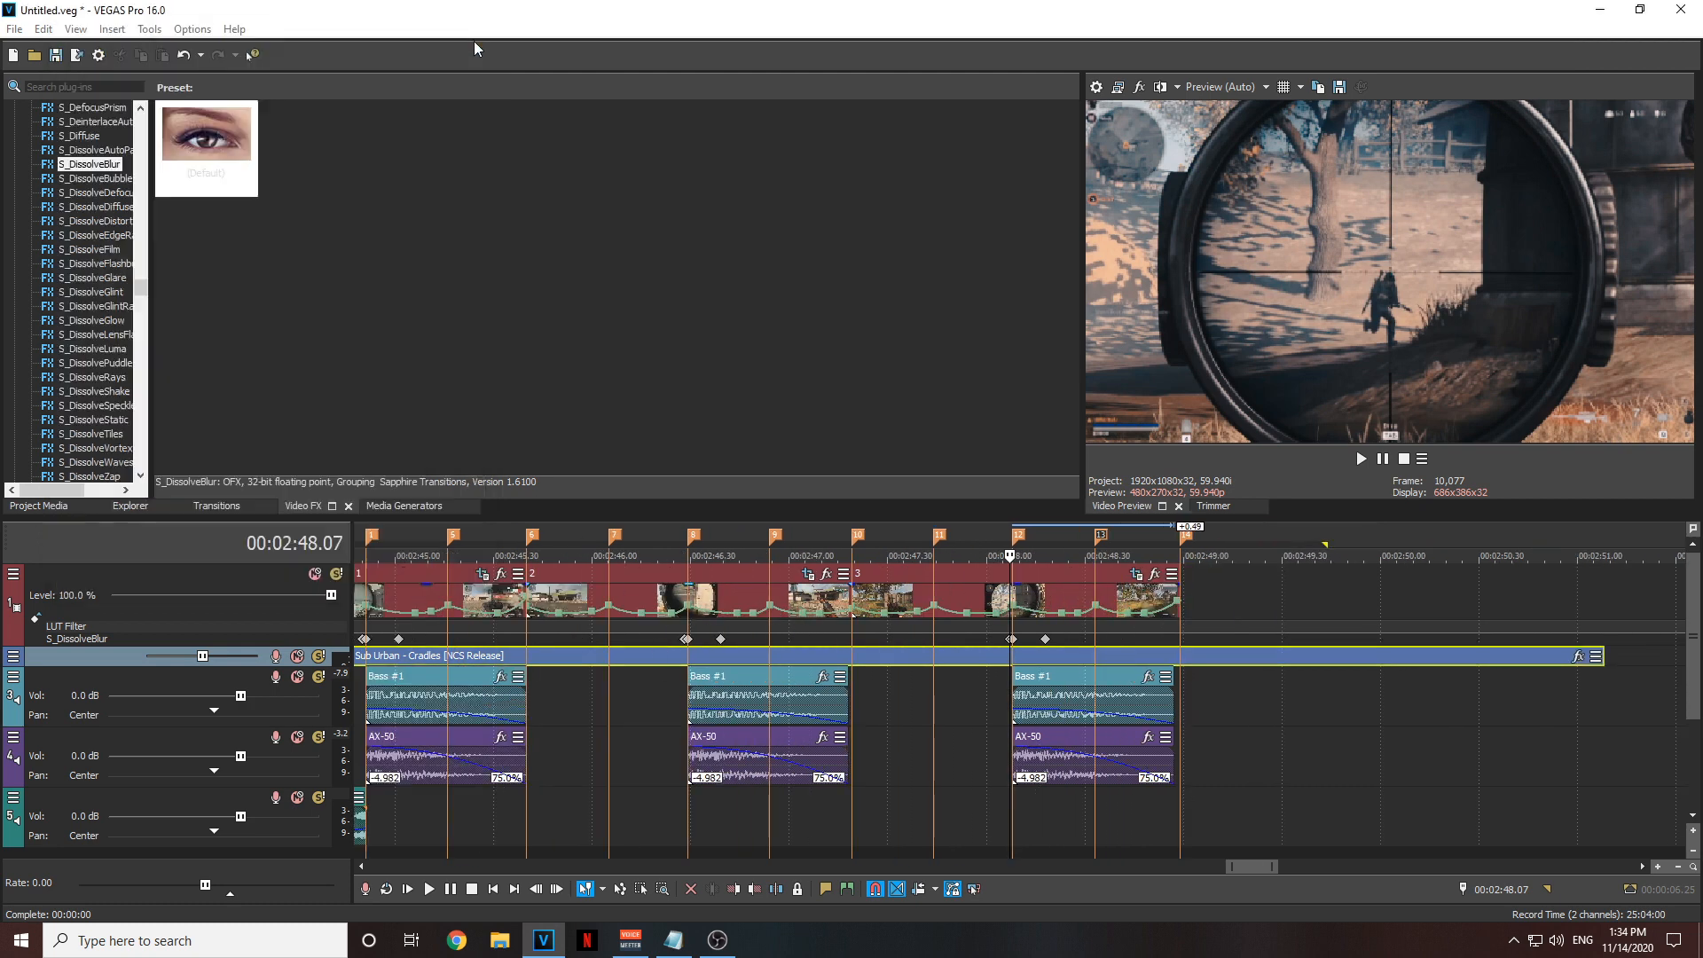
# - Add the S_Shake effect with the Aggressive preset to the video track
pyautogui.moveTo(141, 289); pyautogui.dragTo(147, 347)
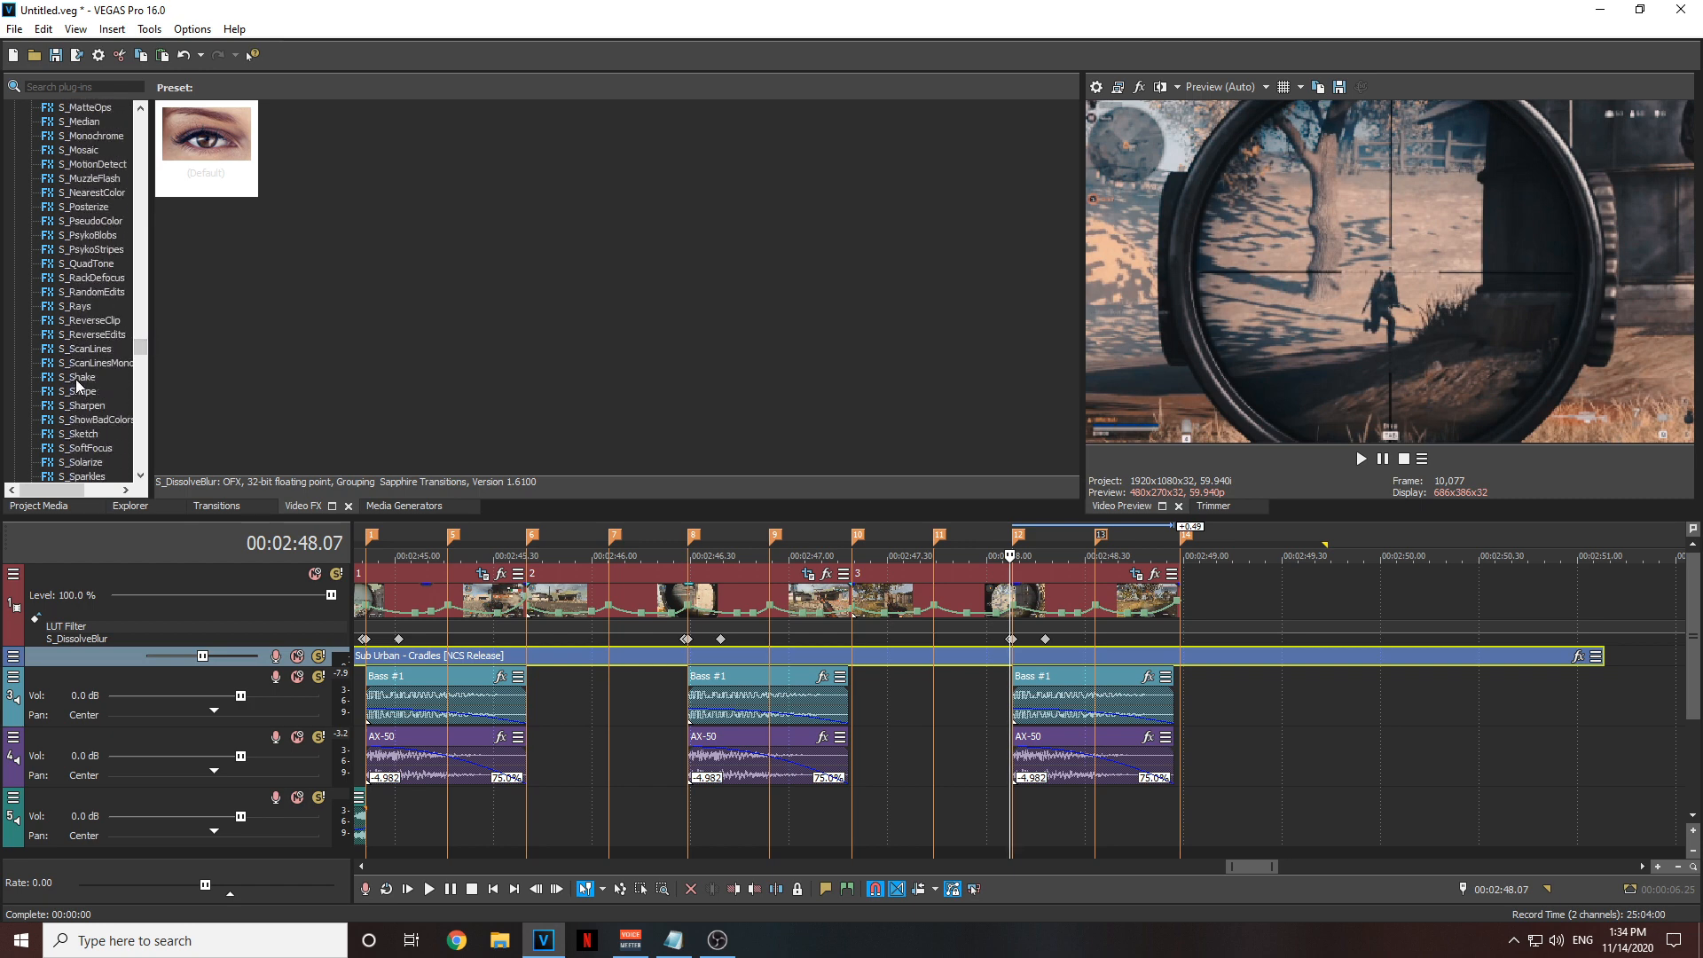
pyautogui.click(76, 380)
pyautogui.click(317, 193)
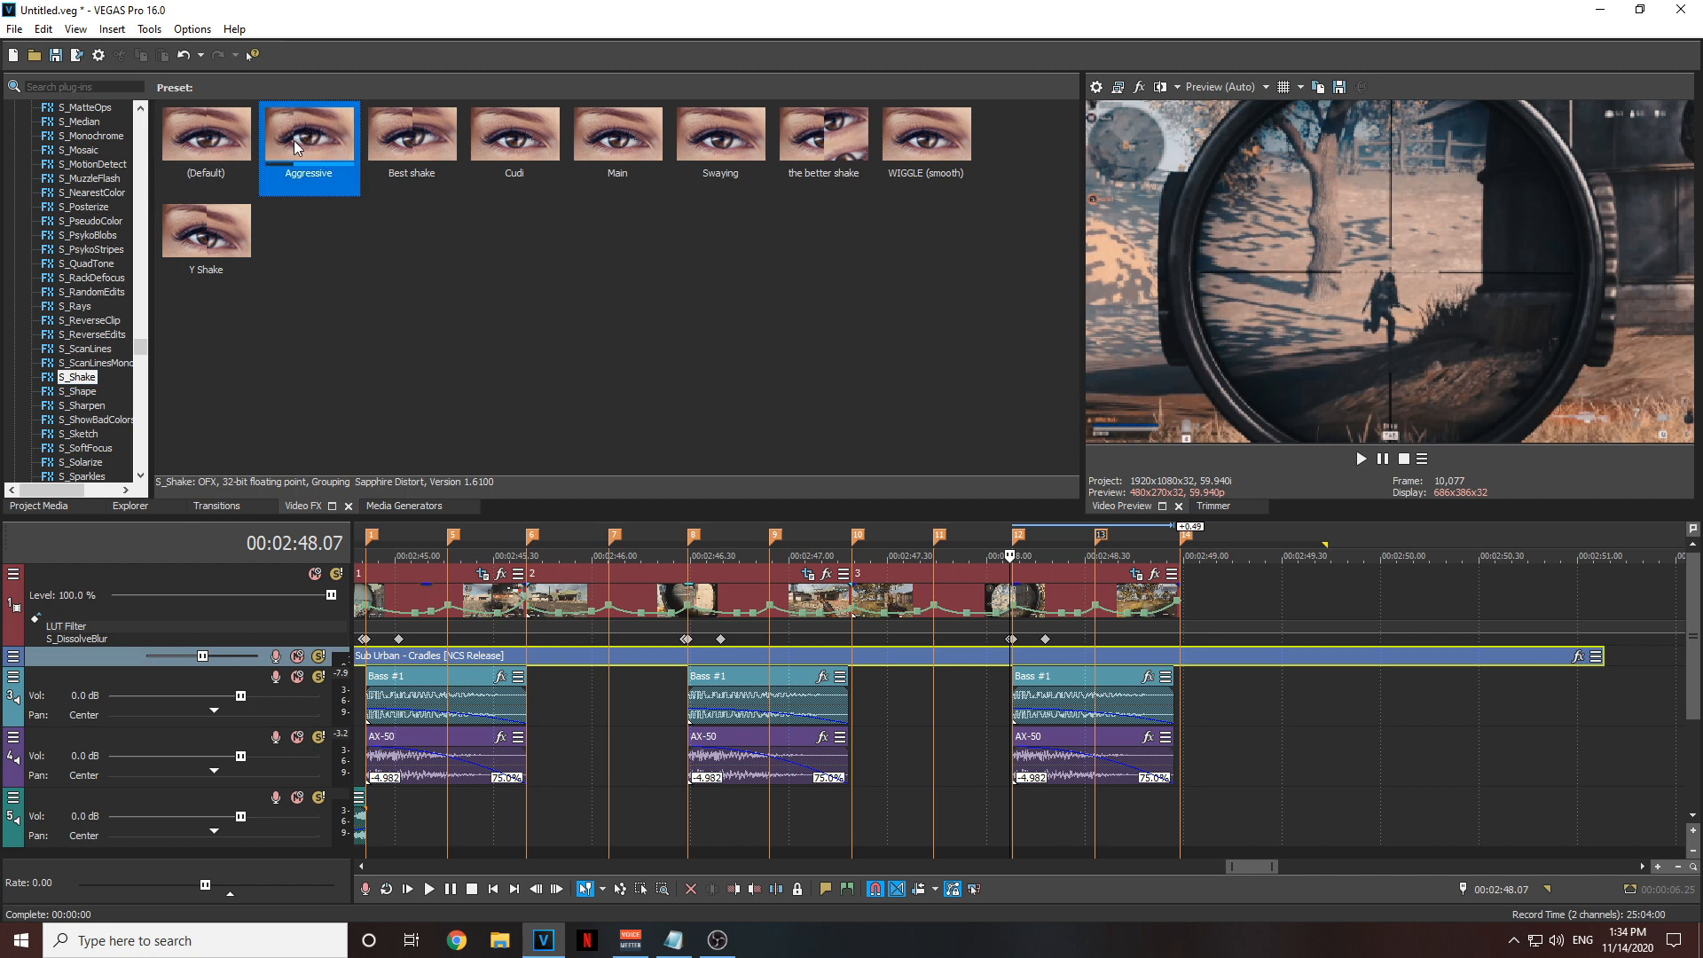
pyautogui.moveTo(420, 489); pyautogui.dragTo(185, 576)
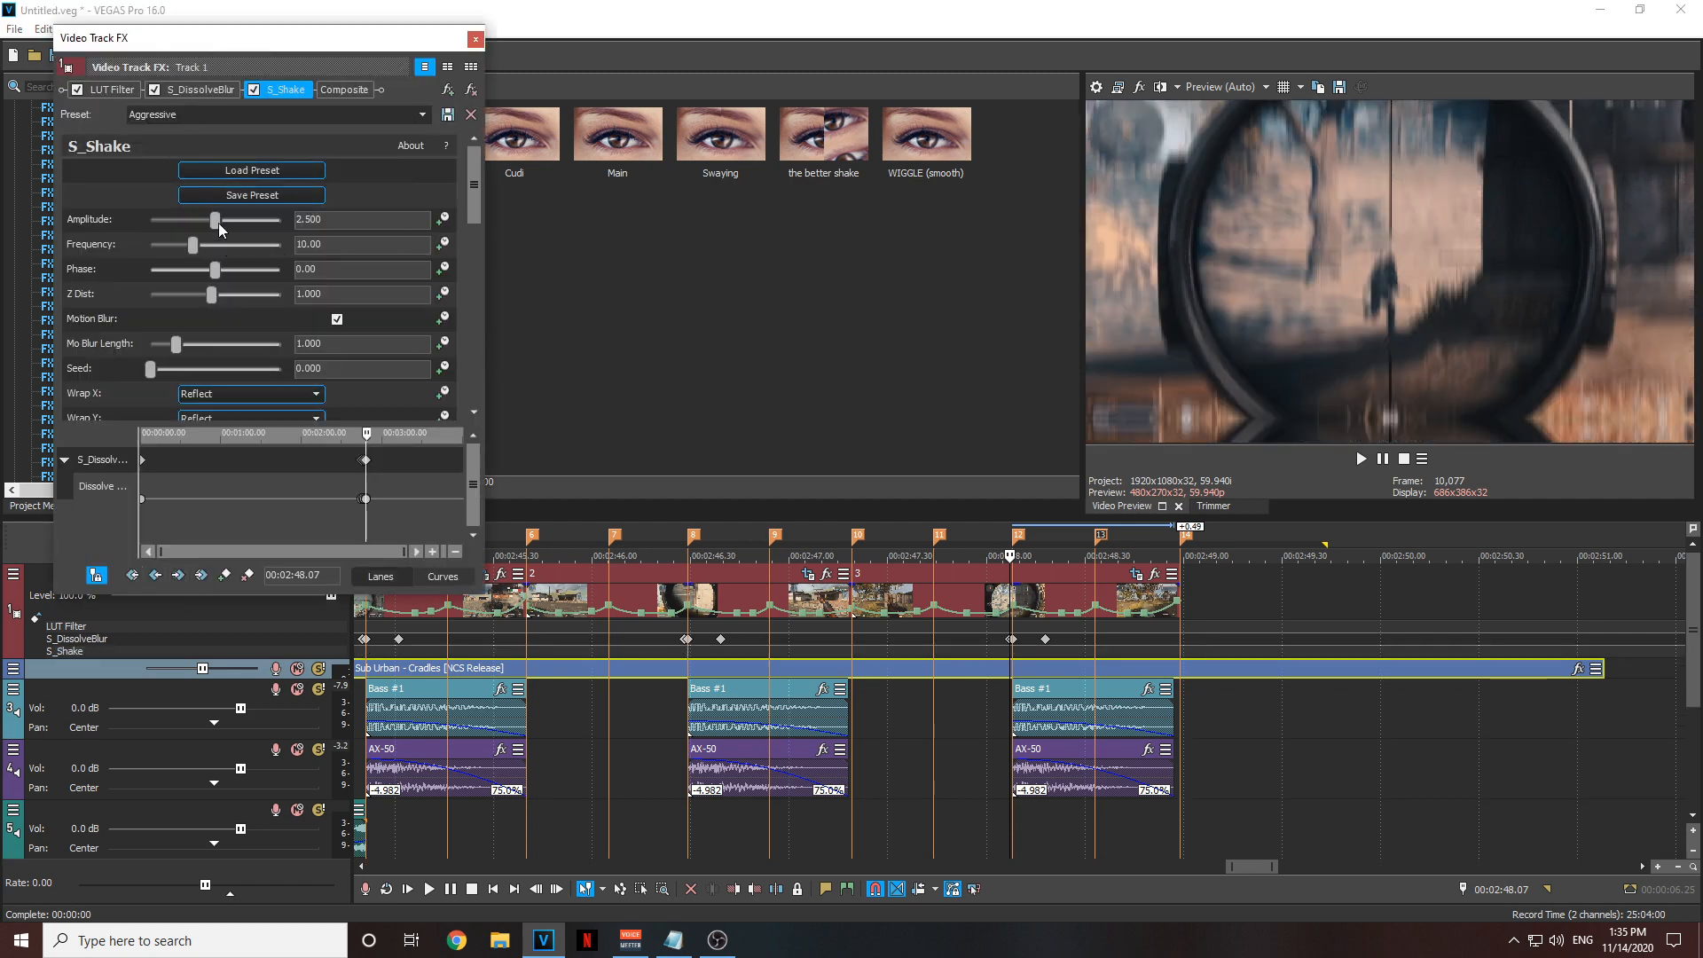
# - Set the S_Shake Amplitude to 0 and expand the X Shake and Y Shake parameter groups in an enlarged effect window
pyautogui.moveTo(216, 222); pyautogui.dragTo(146, 222)
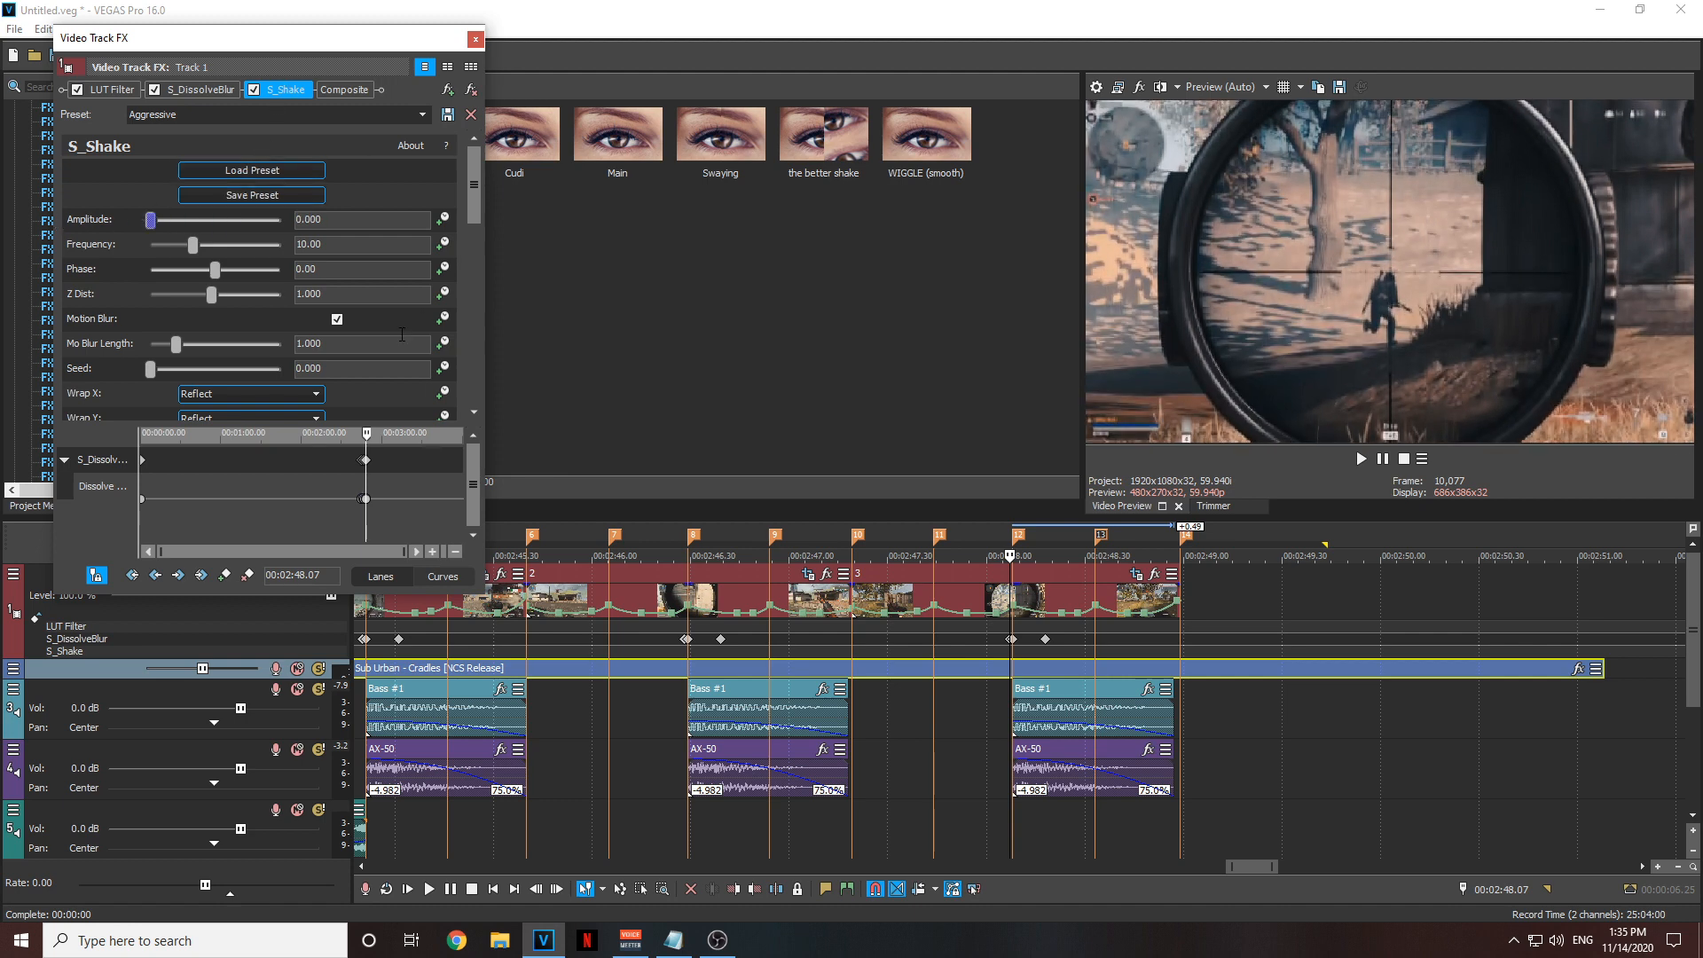
pyautogui.doubleClick(333, 44)
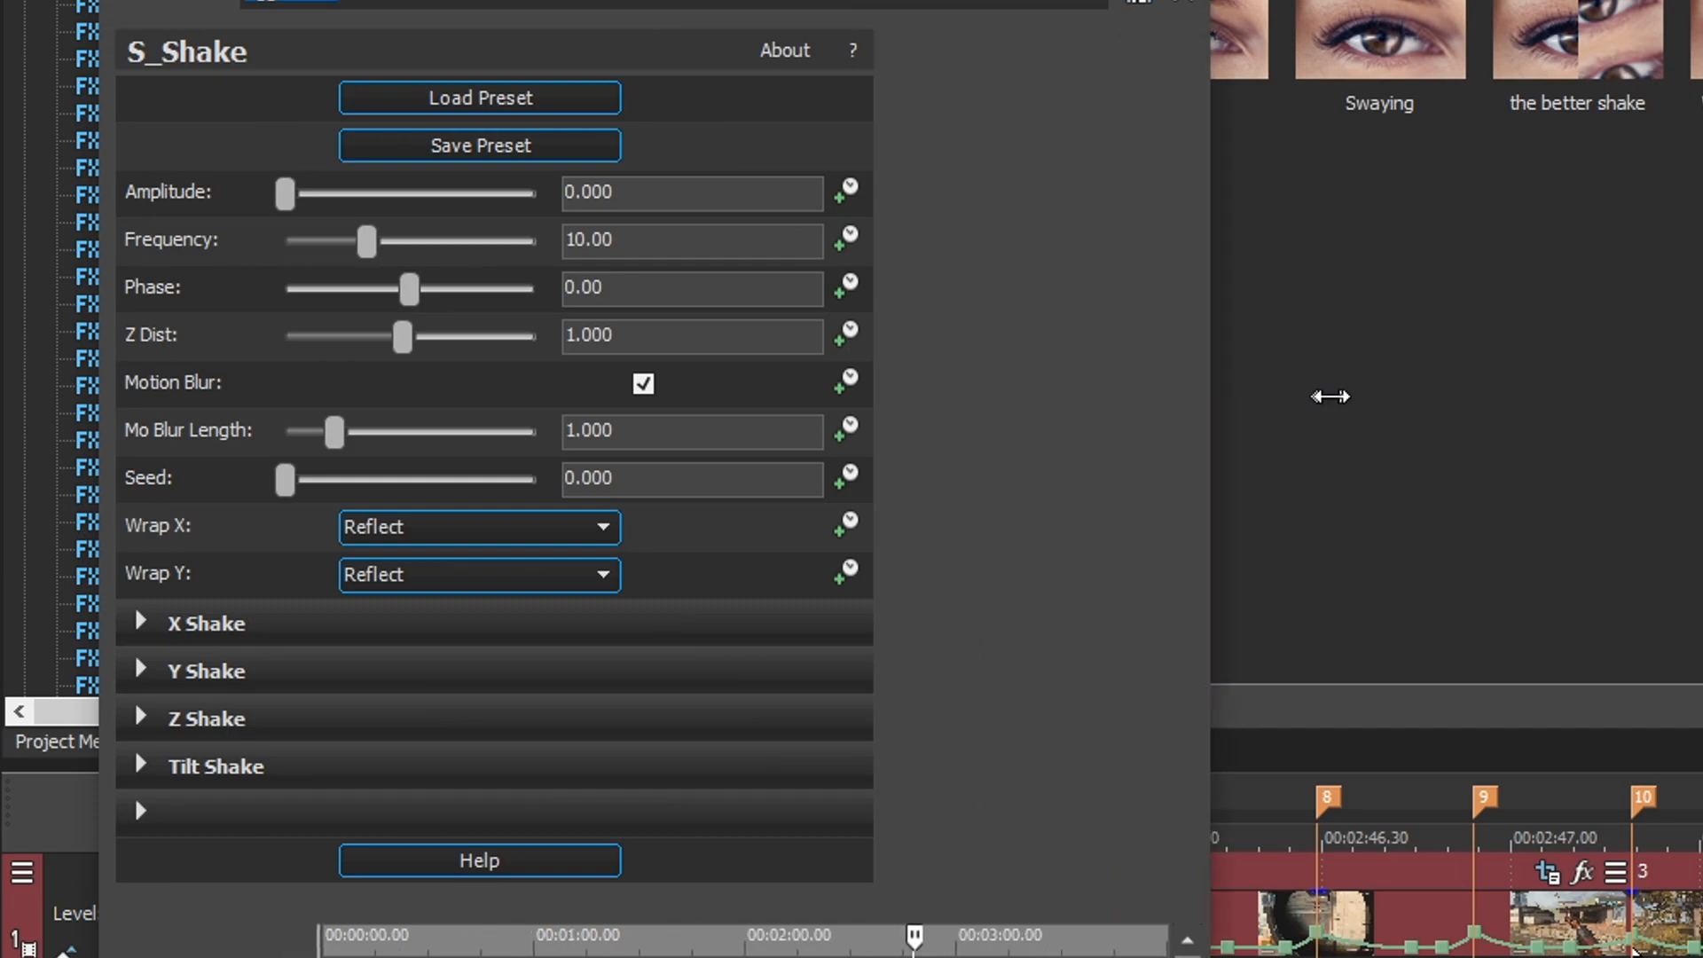
pyautogui.click(142, 621)
pyautogui.scroll(-2, 1558, 391)
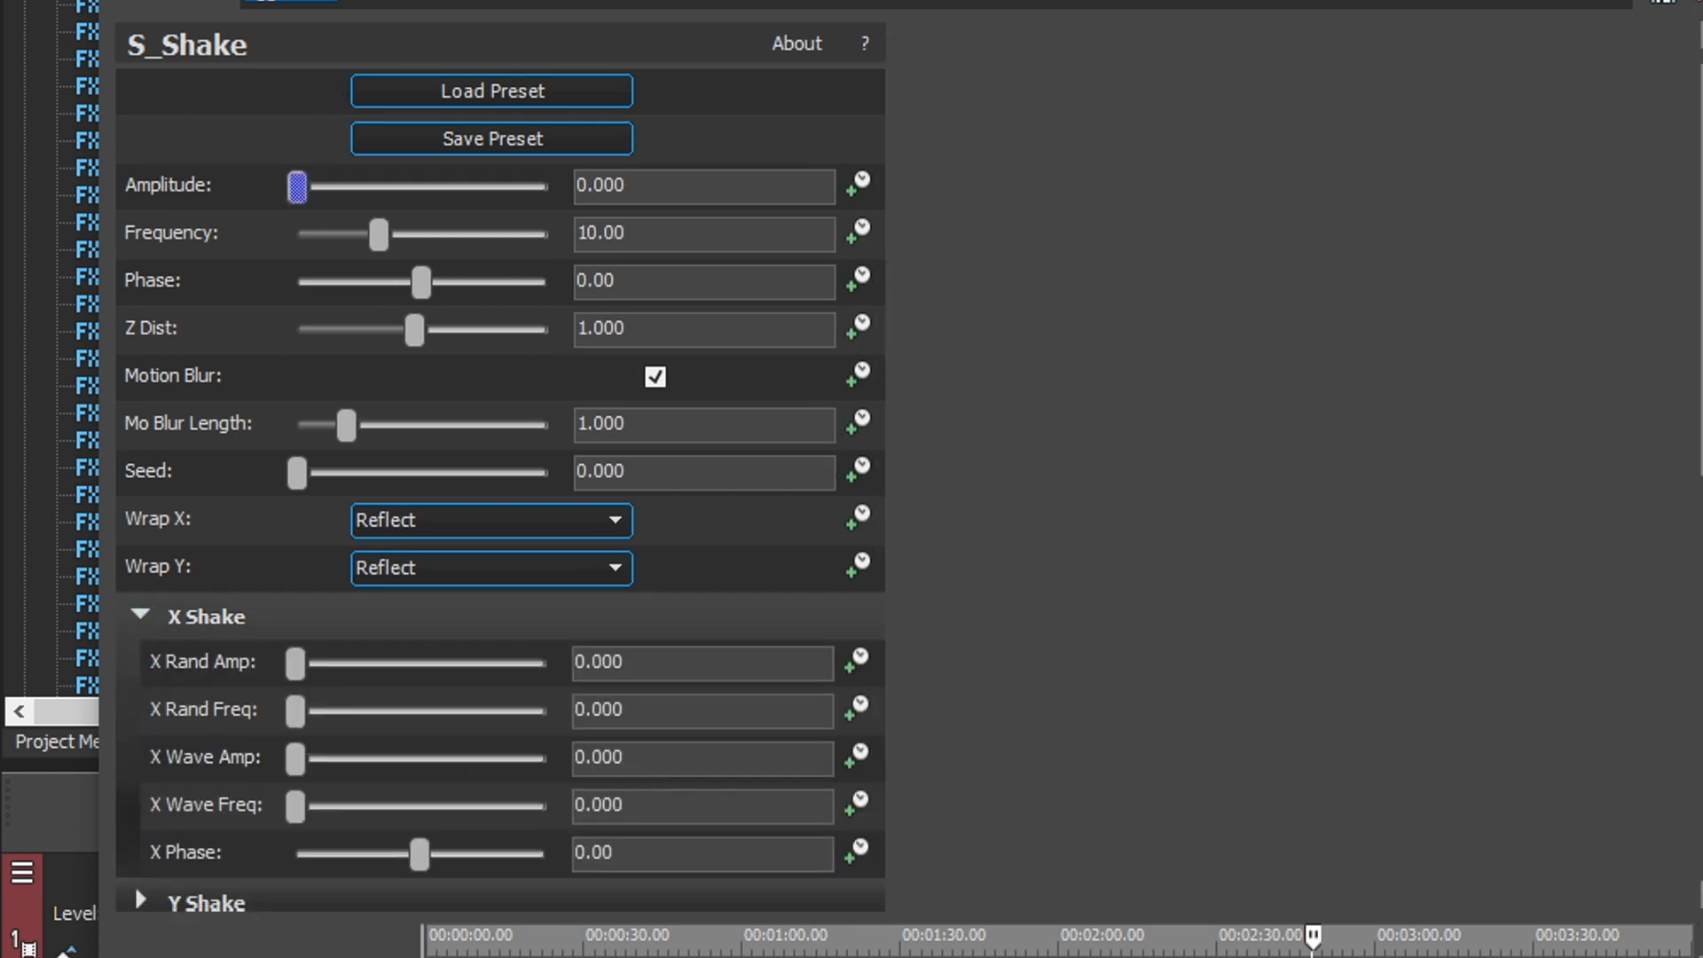
pyautogui.click(140, 688)
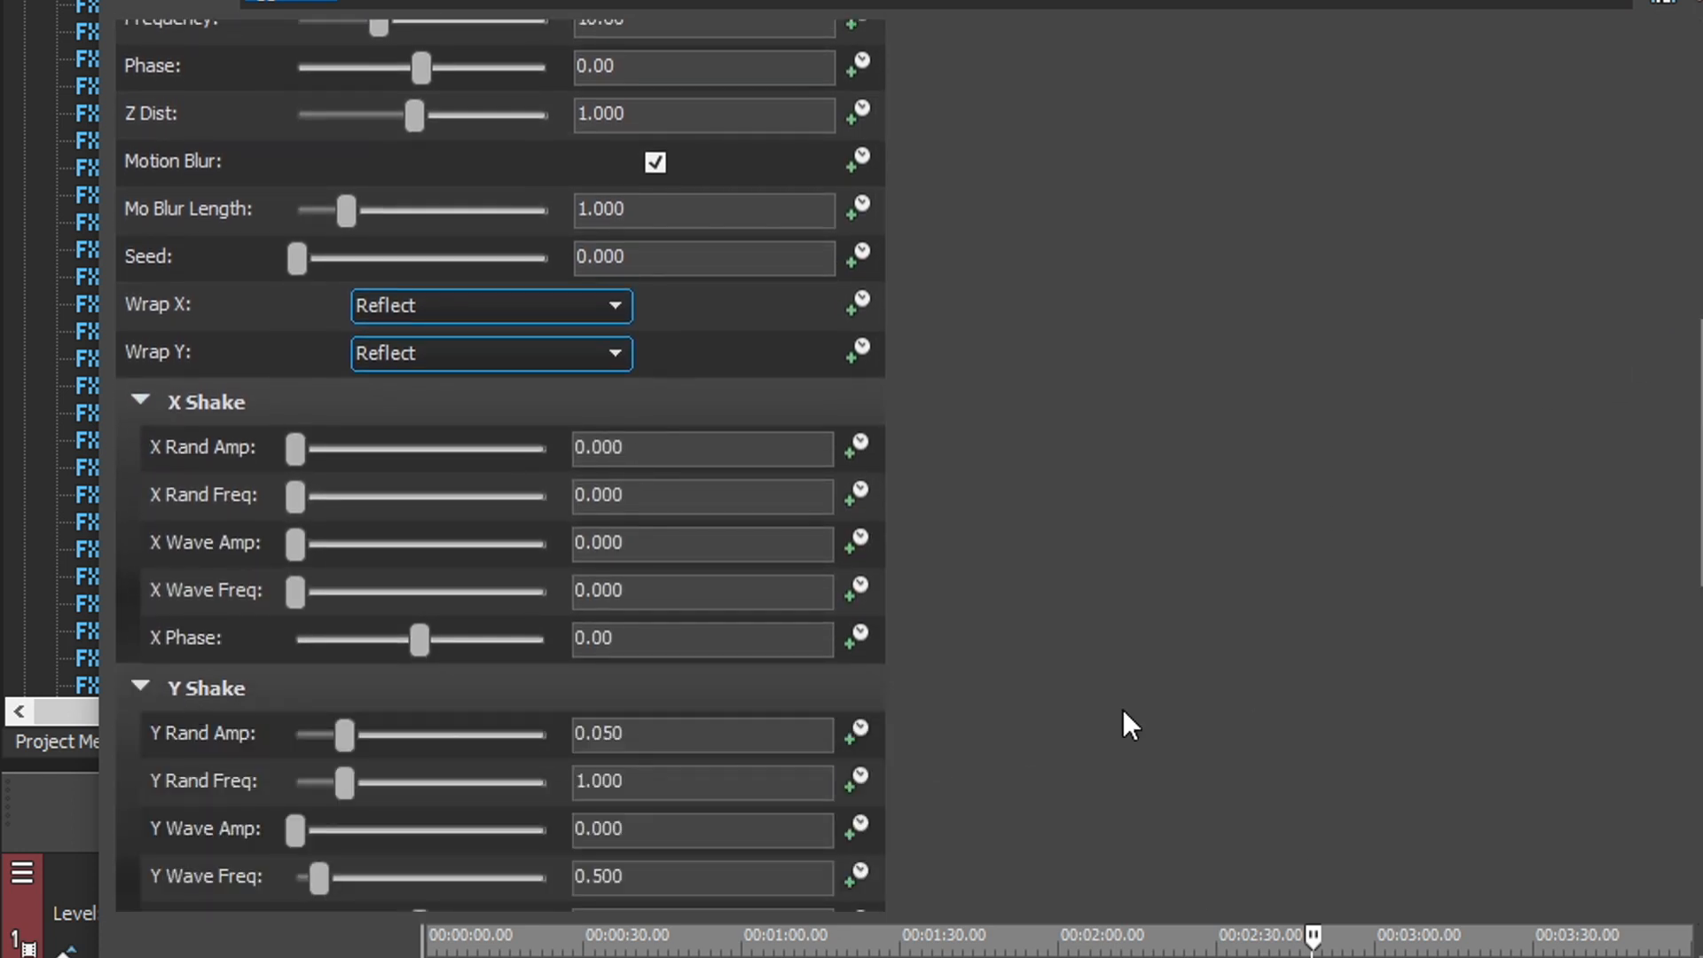
pyautogui.scroll(-2, 1696, 465)
pyautogui.scroll(5, 1696, 465)
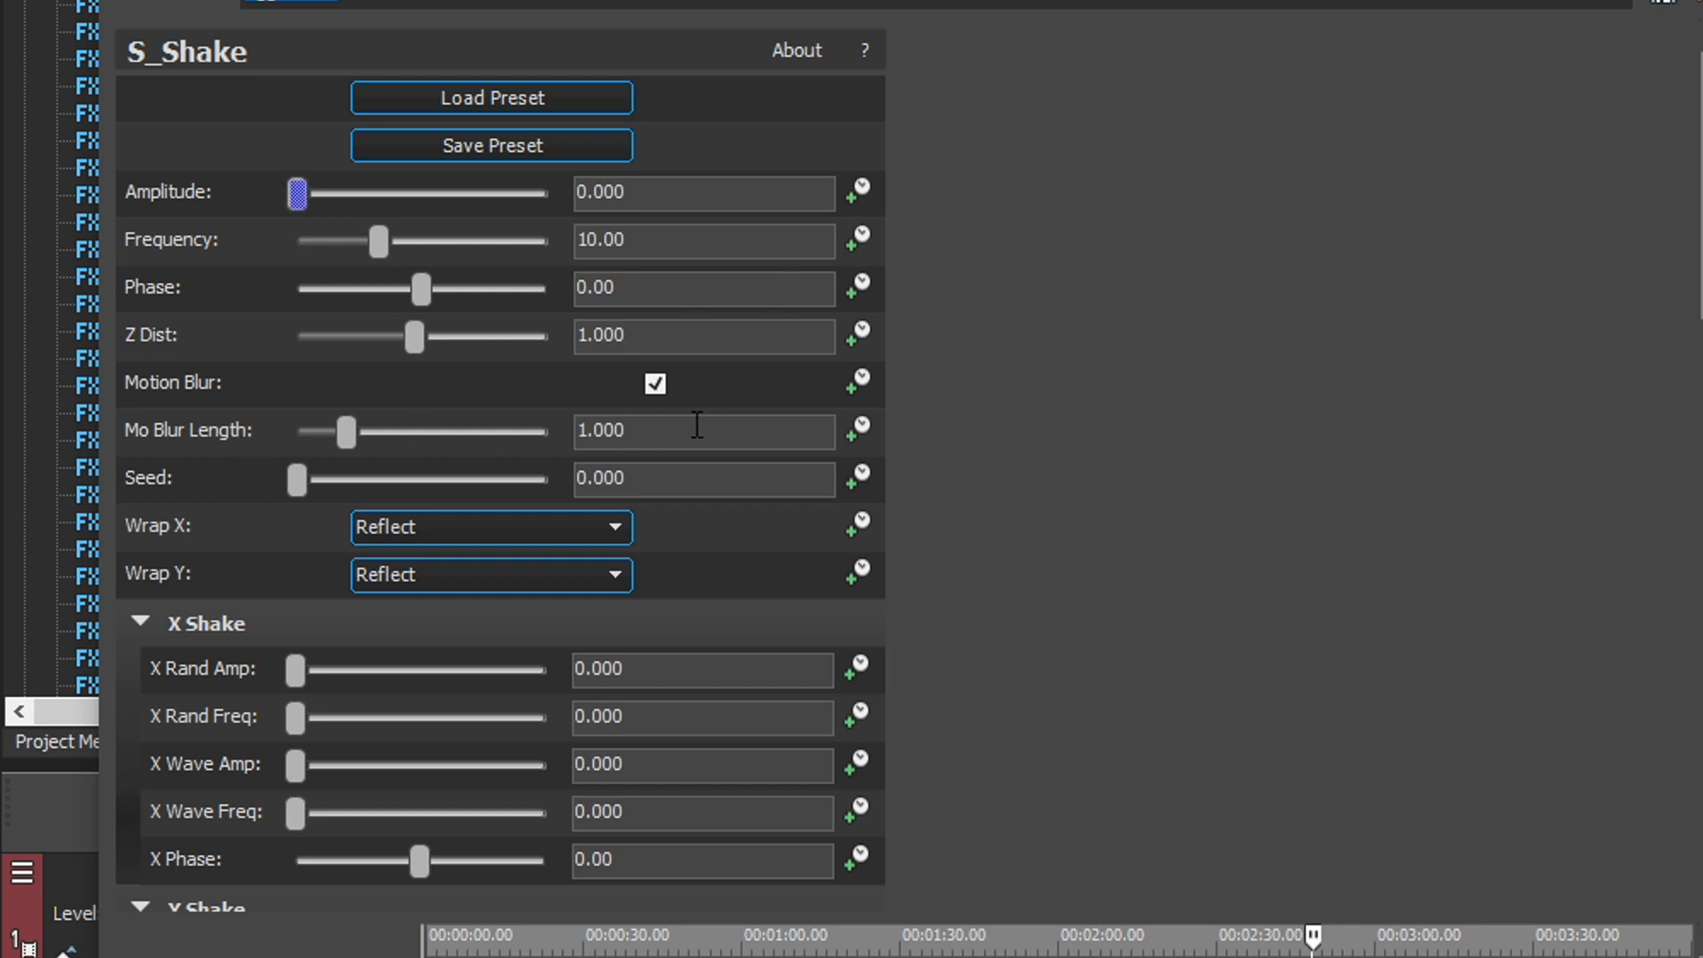
# - Try a higher S_Shake Seed value, and reset Seed to 0
pyautogui.rightClick(650, 443)
pyautogui.click(557, 481)
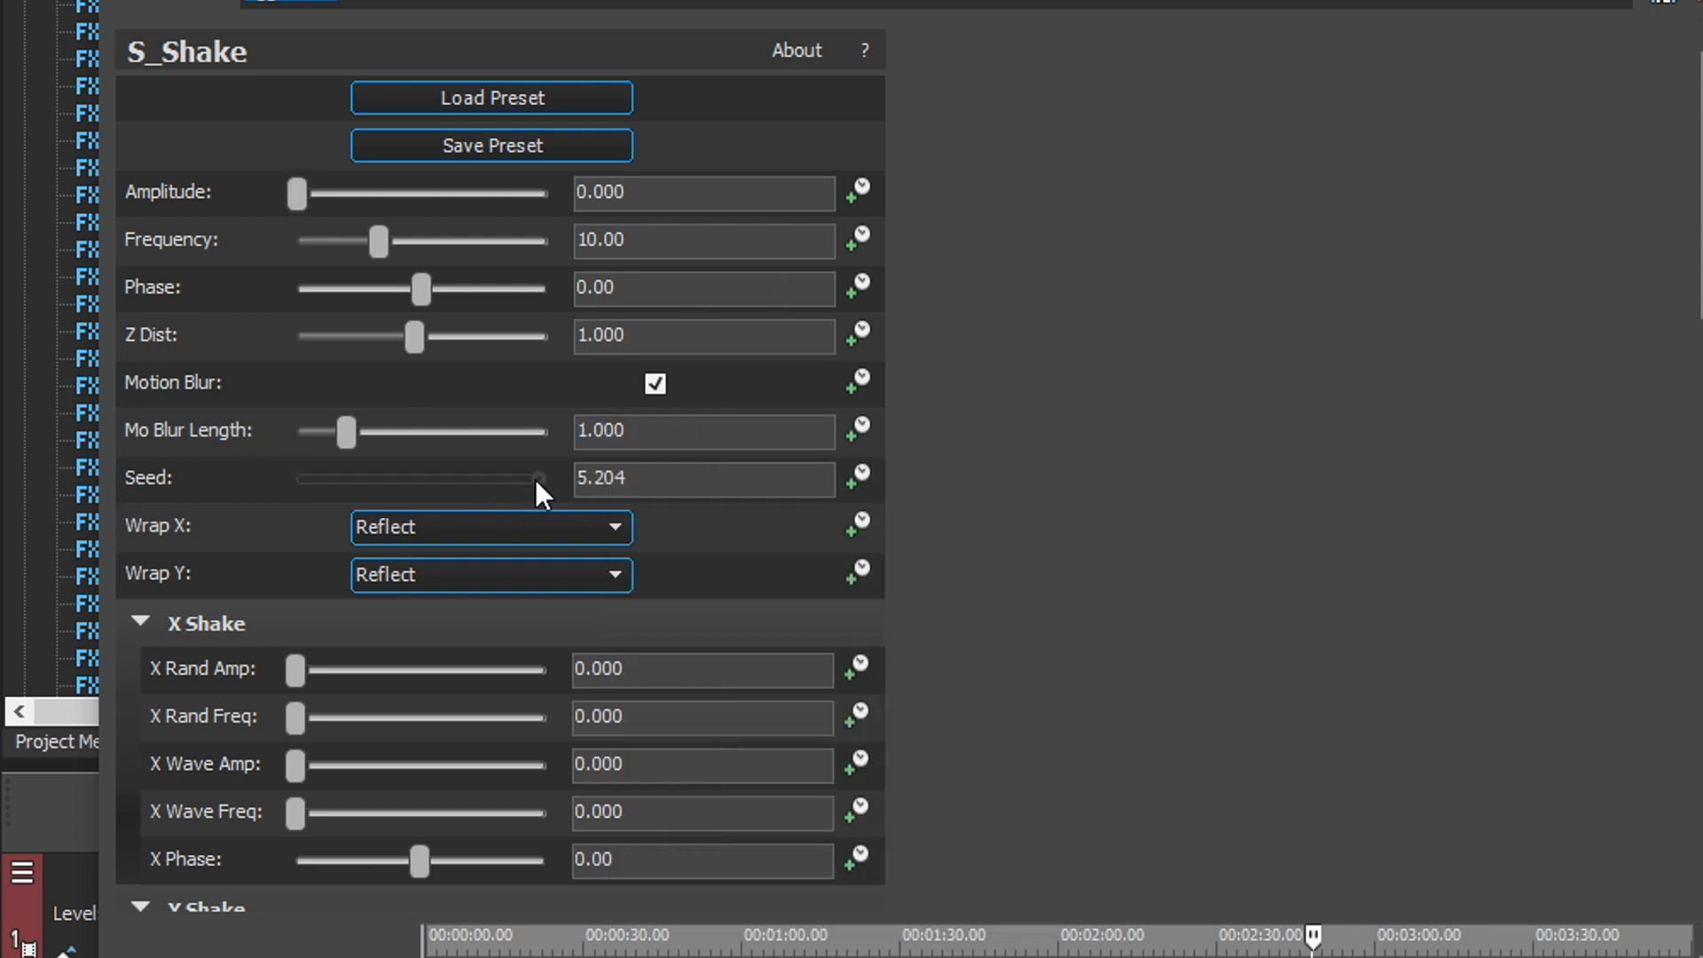
pyautogui.doubleClick(533, 477)
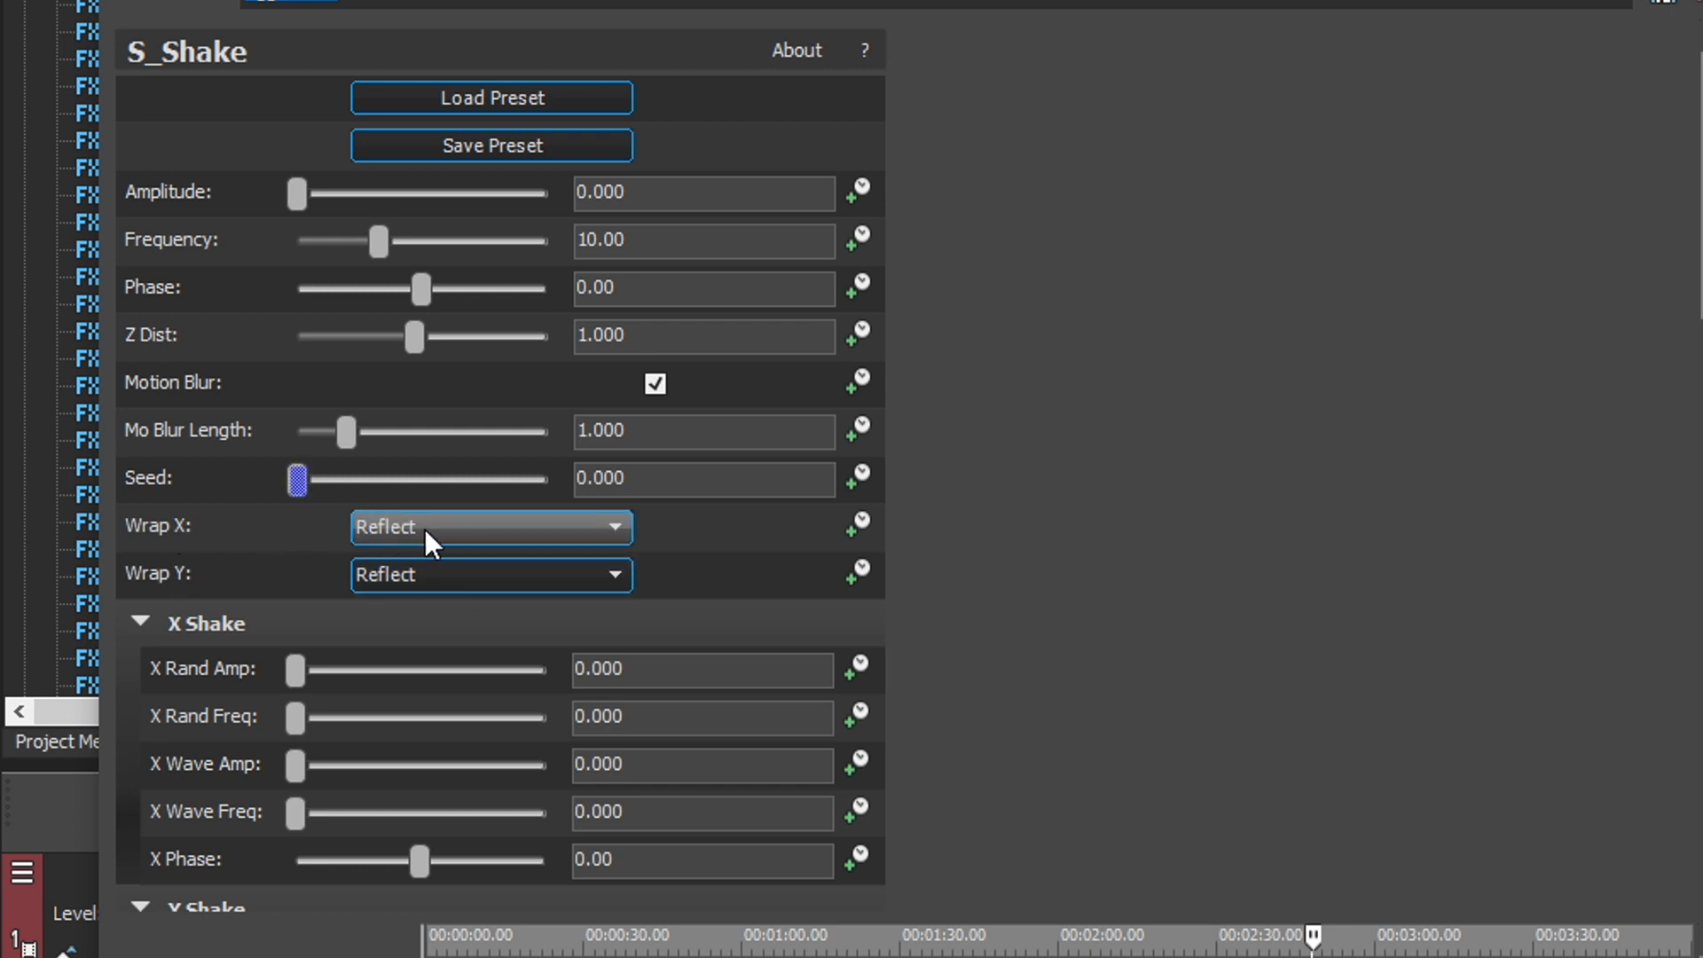
# - Examine the X Shake and Y Shake amplitude and frequency settings of the Aggressive preset
pyautogui.scroll(-2, 799, 634)
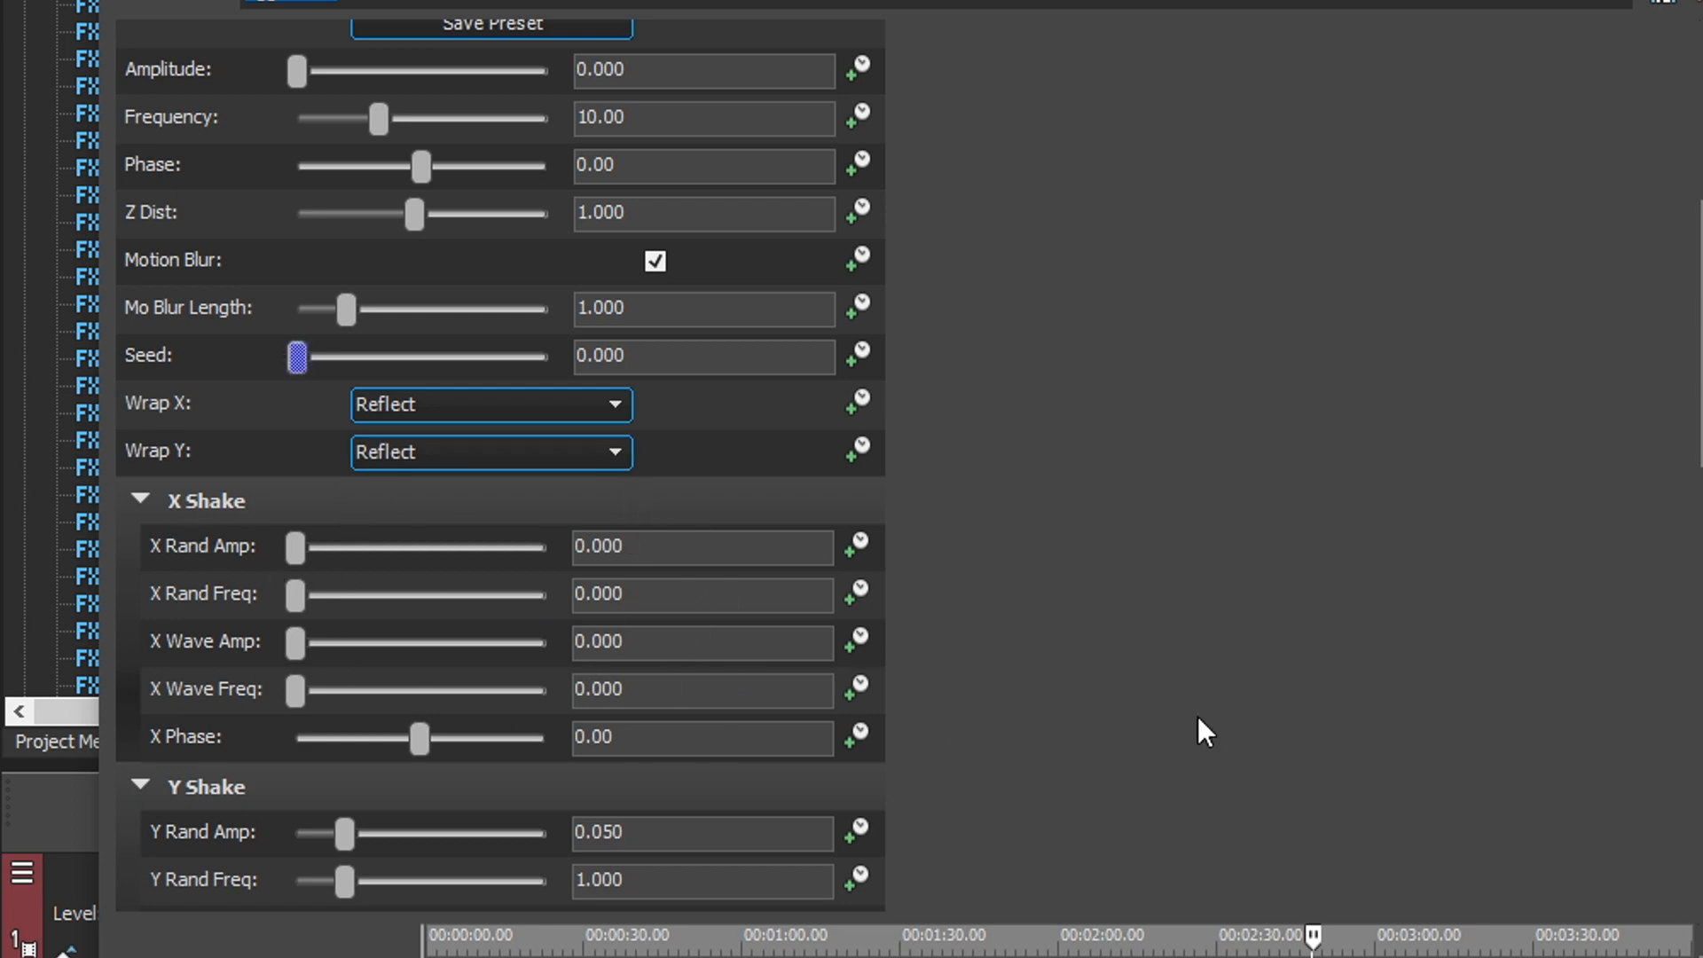
pyautogui.scroll(-2, 1242, 736)
pyautogui.scroll(-1, 1171, 705)
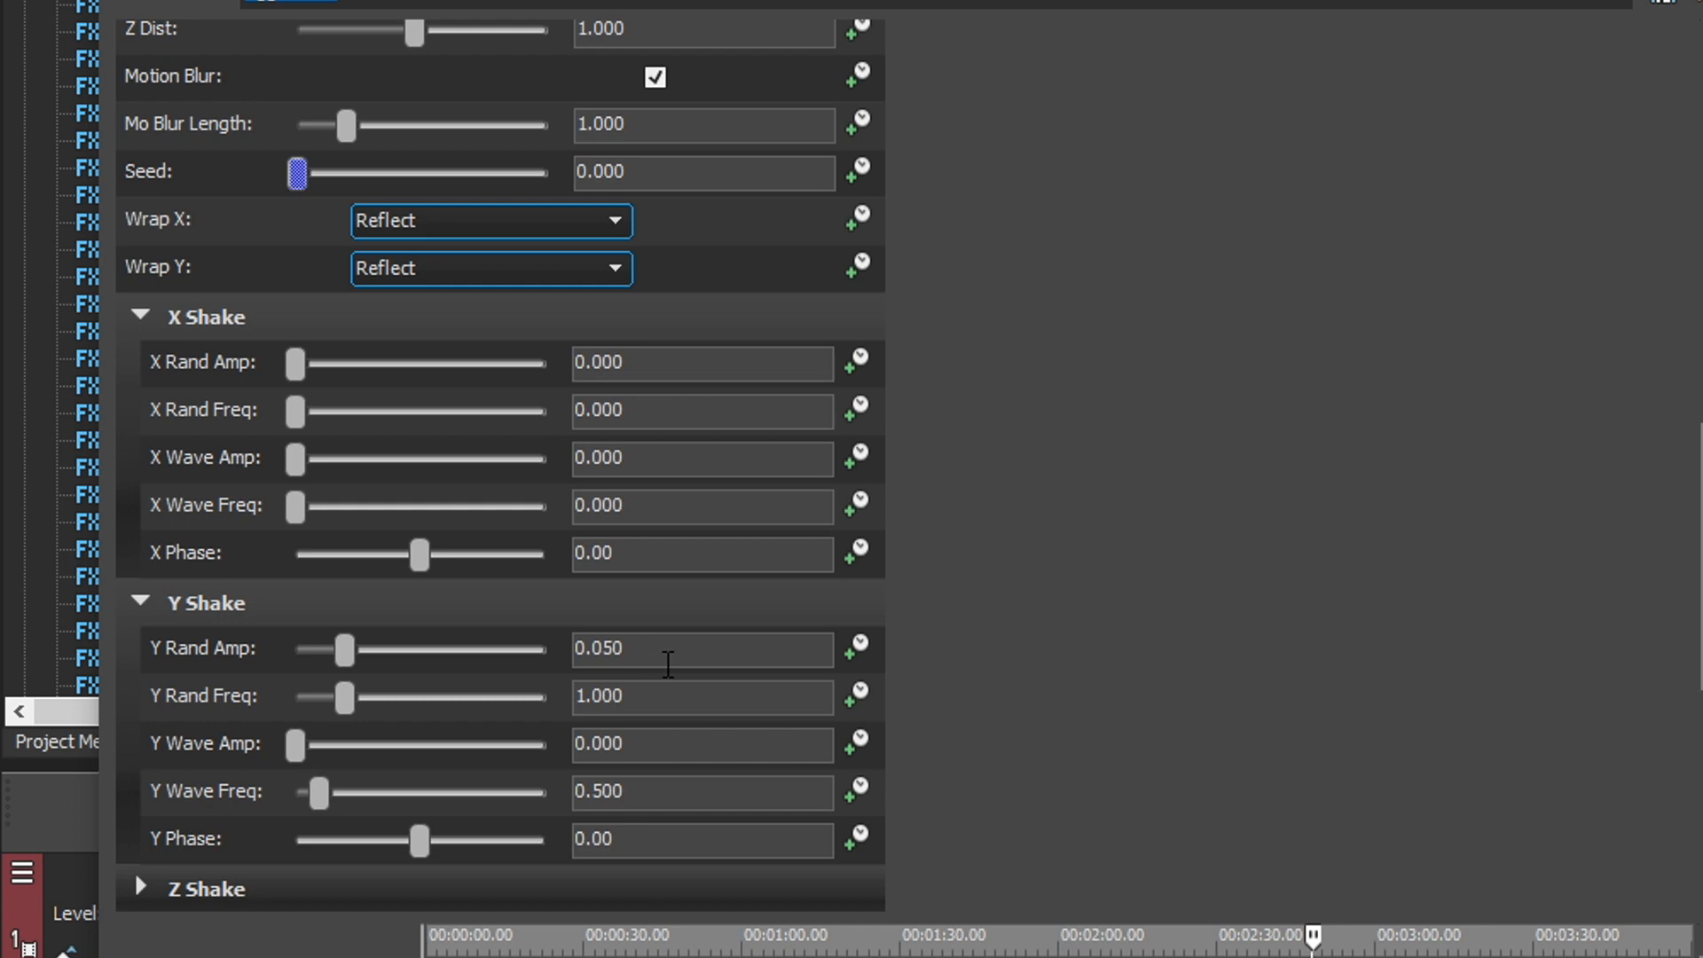
pyautogui.scroll(-2, 844, 756)
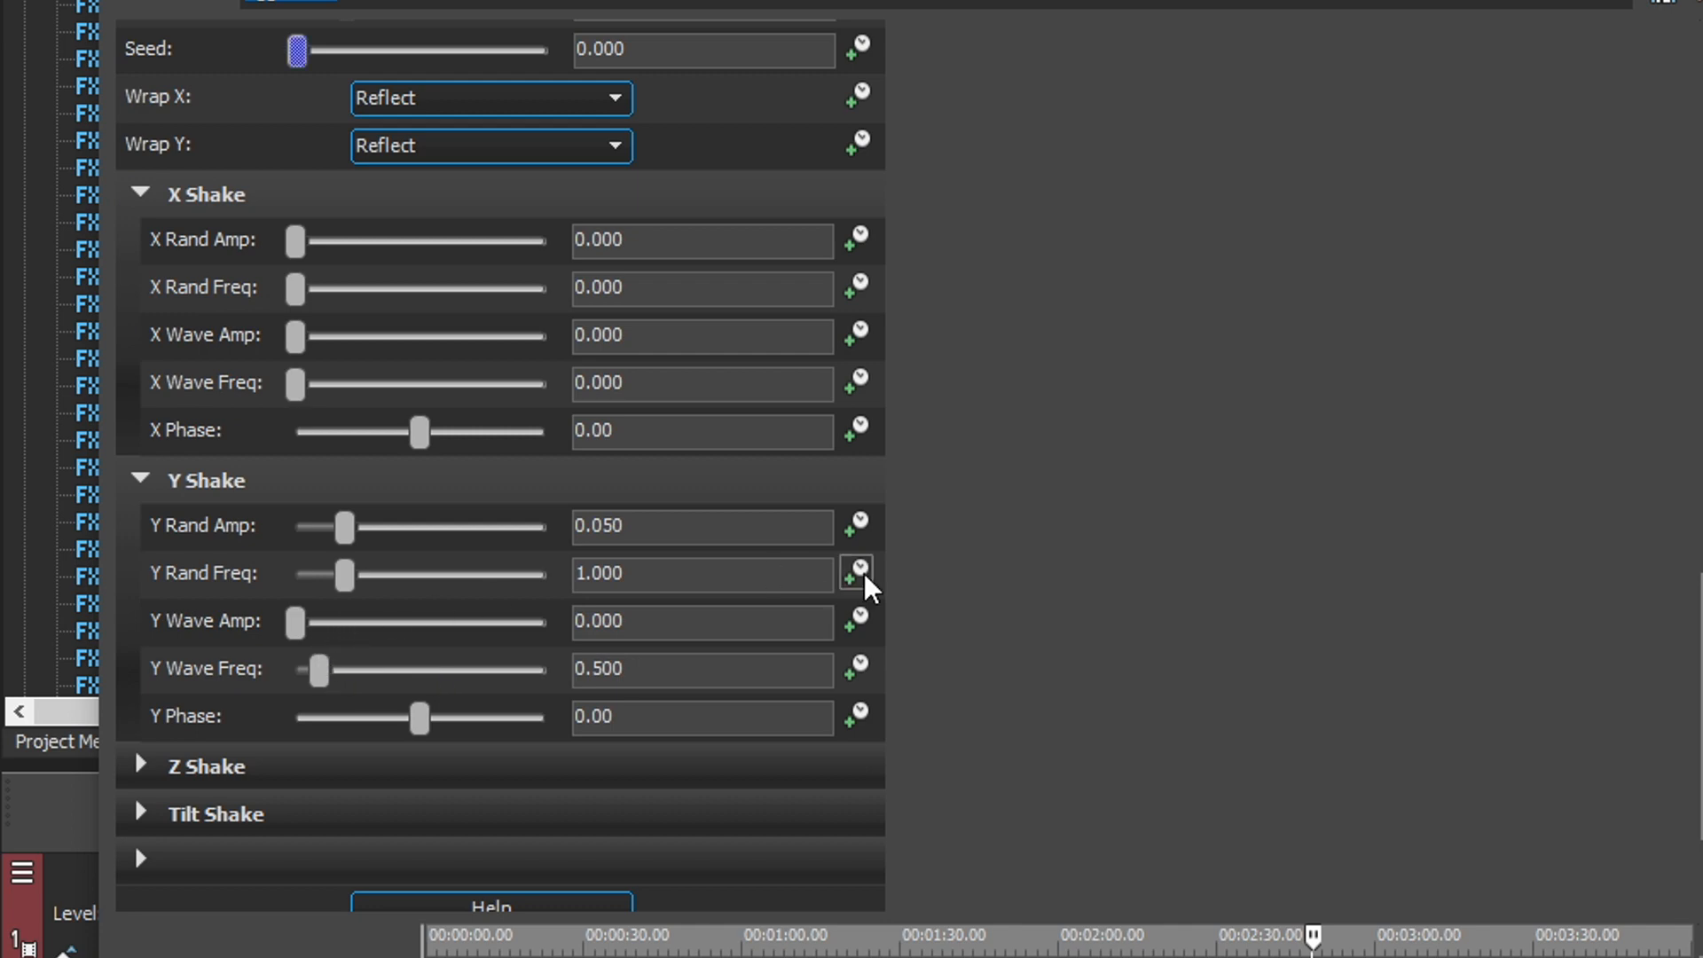
pyautogui.scroll(-1, 711, 776)
pyautogui.scroll(6, 1673, 291)
pyautogui.moveTo(1668, 276); pyautogui.dragTo(1670, 92)
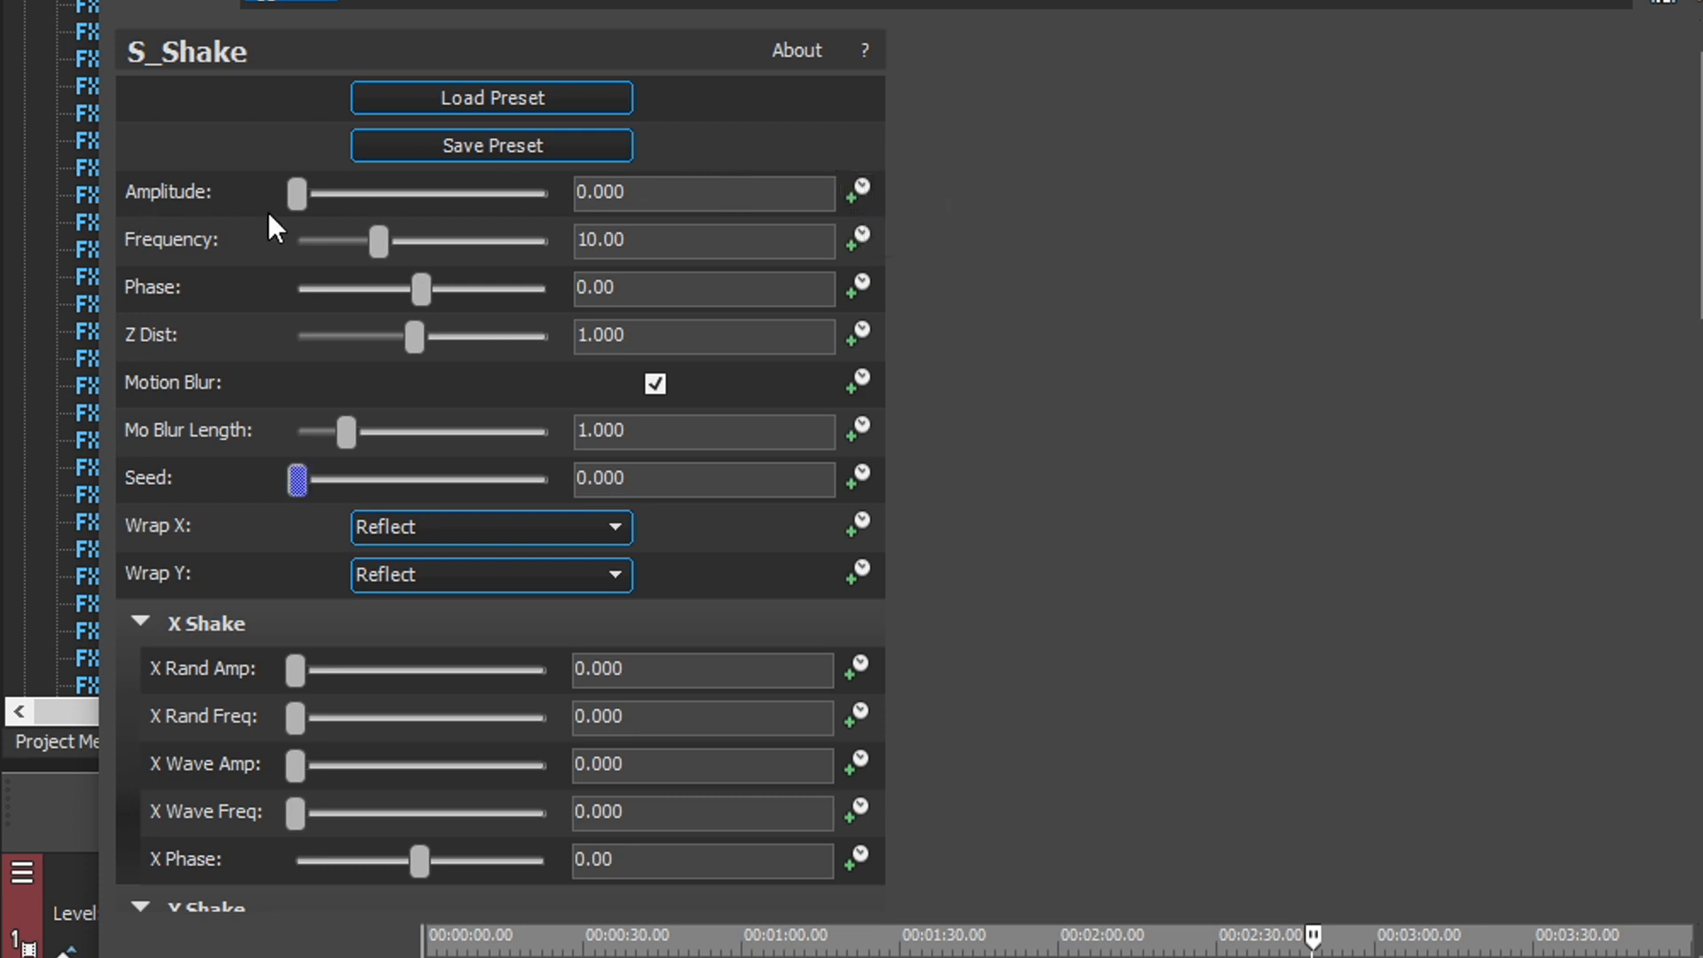
# - Enable keyframe animation for the S_Shake Amplitude and place the effect timeline cursor at 00:02:44.50
pyautogui.click(867, 183)
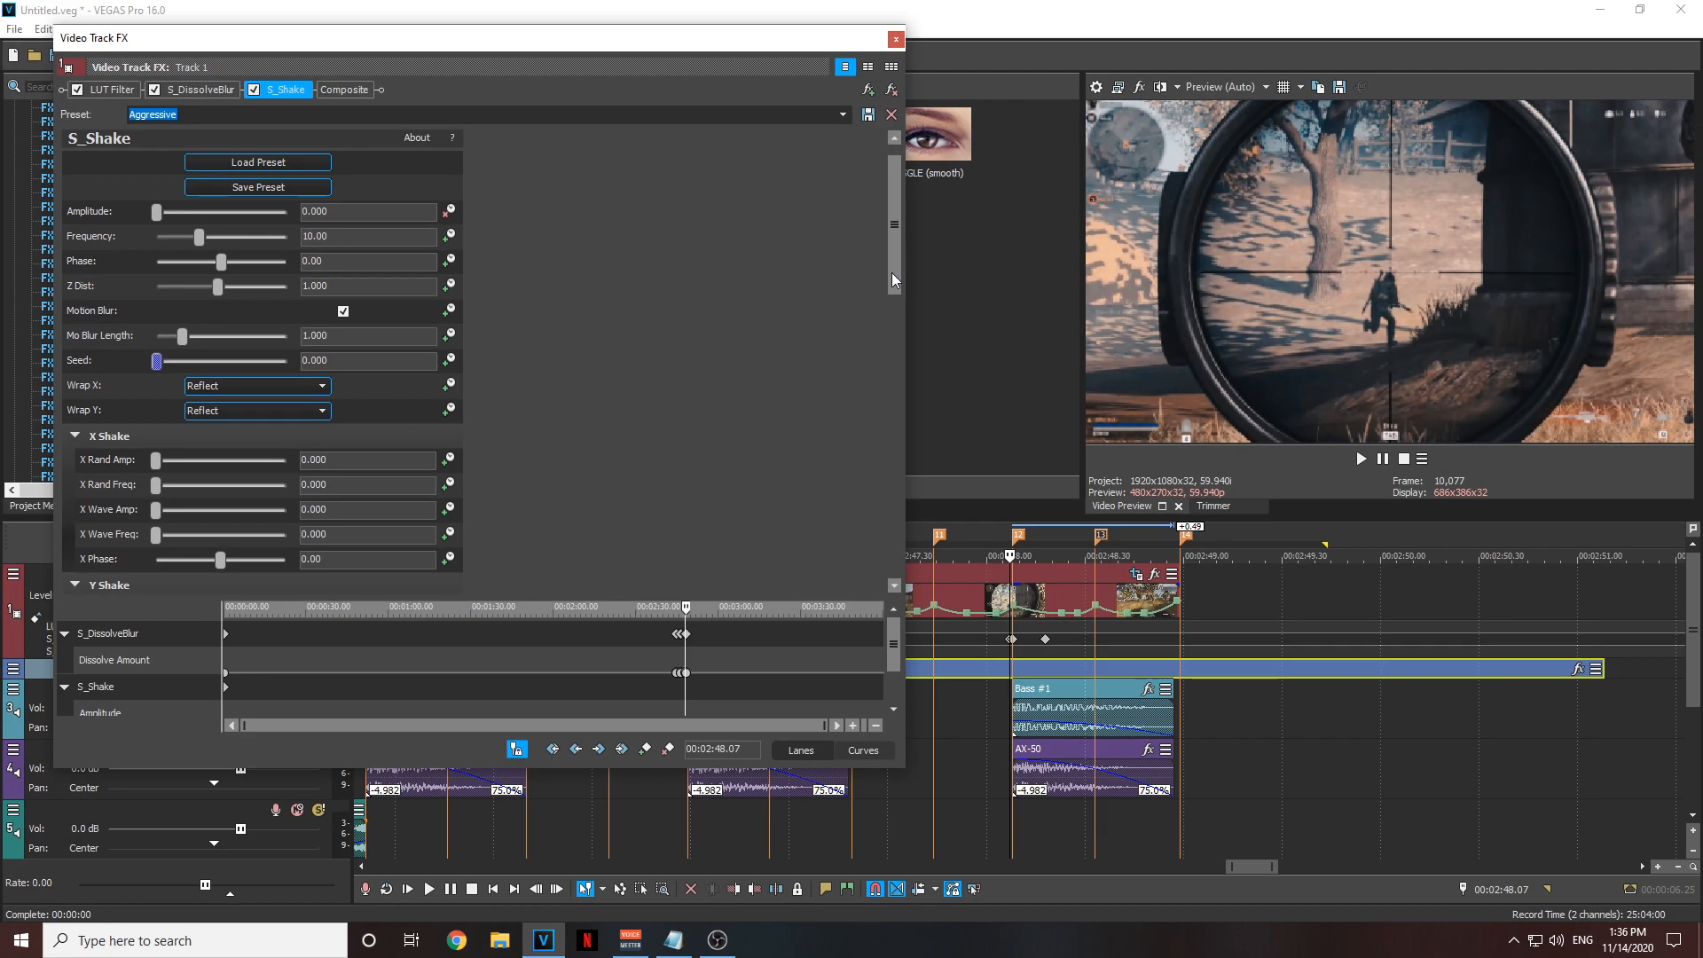
pyautogui.moveTo(891, 274); pyautogui.dragTo(891, 657)
pyautogui.scroll(3, 672, 697)
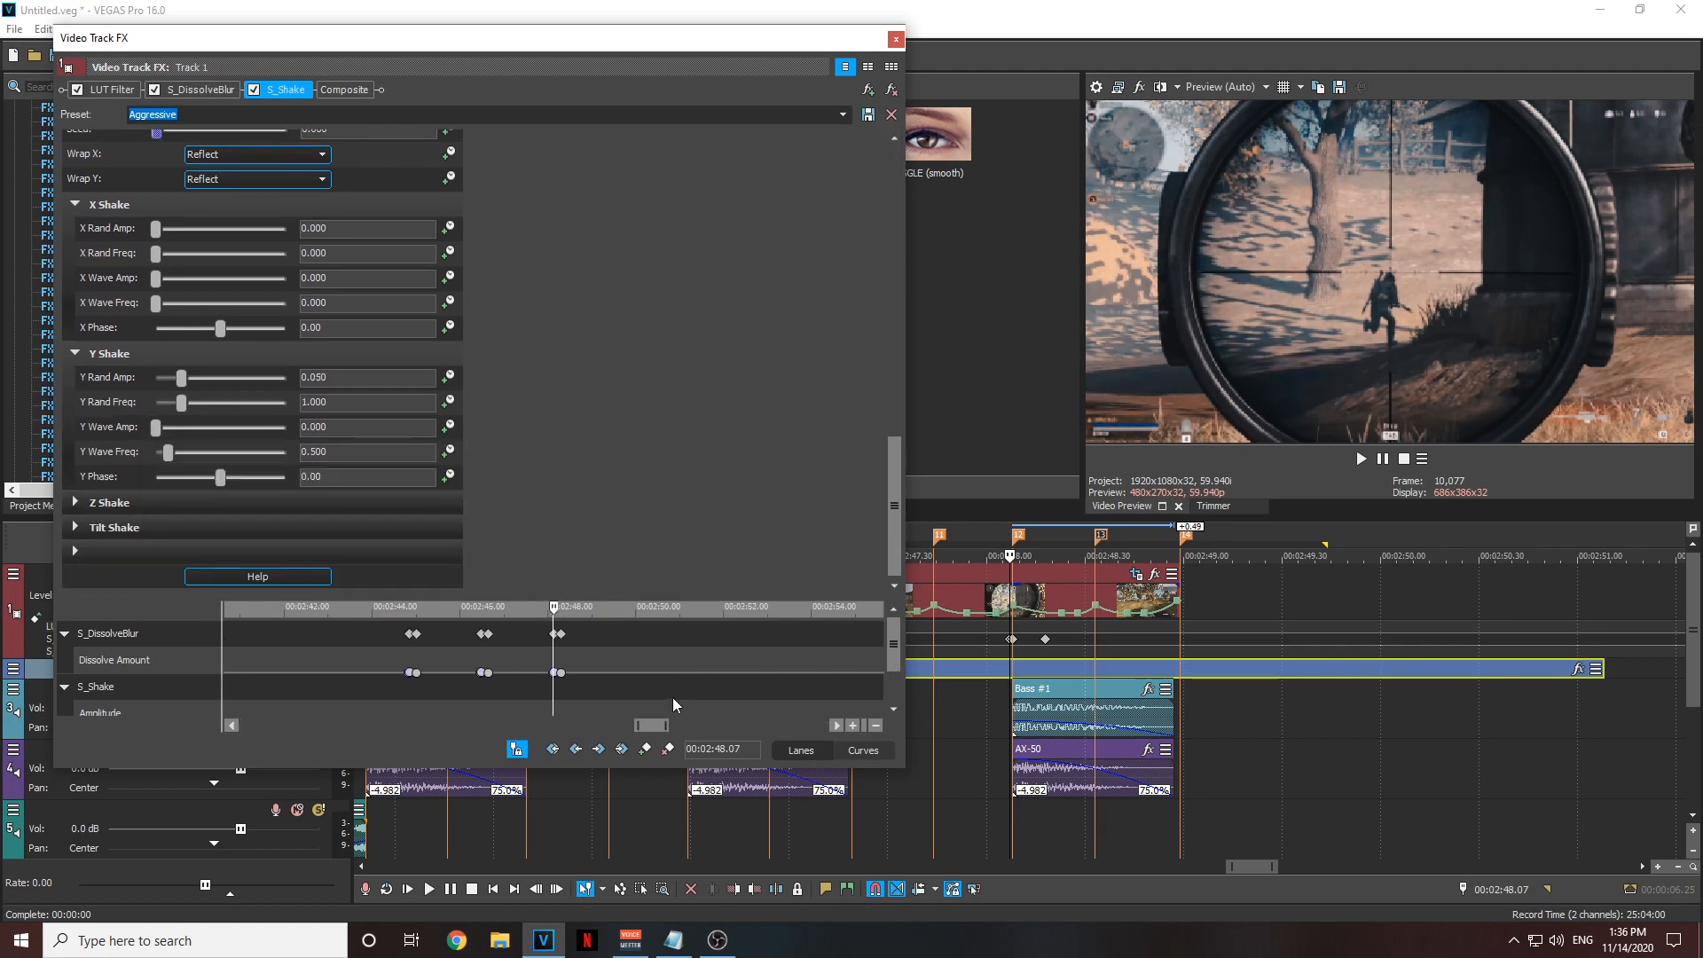
pyautogui.scroll(-1, 430, 691)
pyautogui.click(474, 693)
pyautogui.scroll(3, 566, 697)
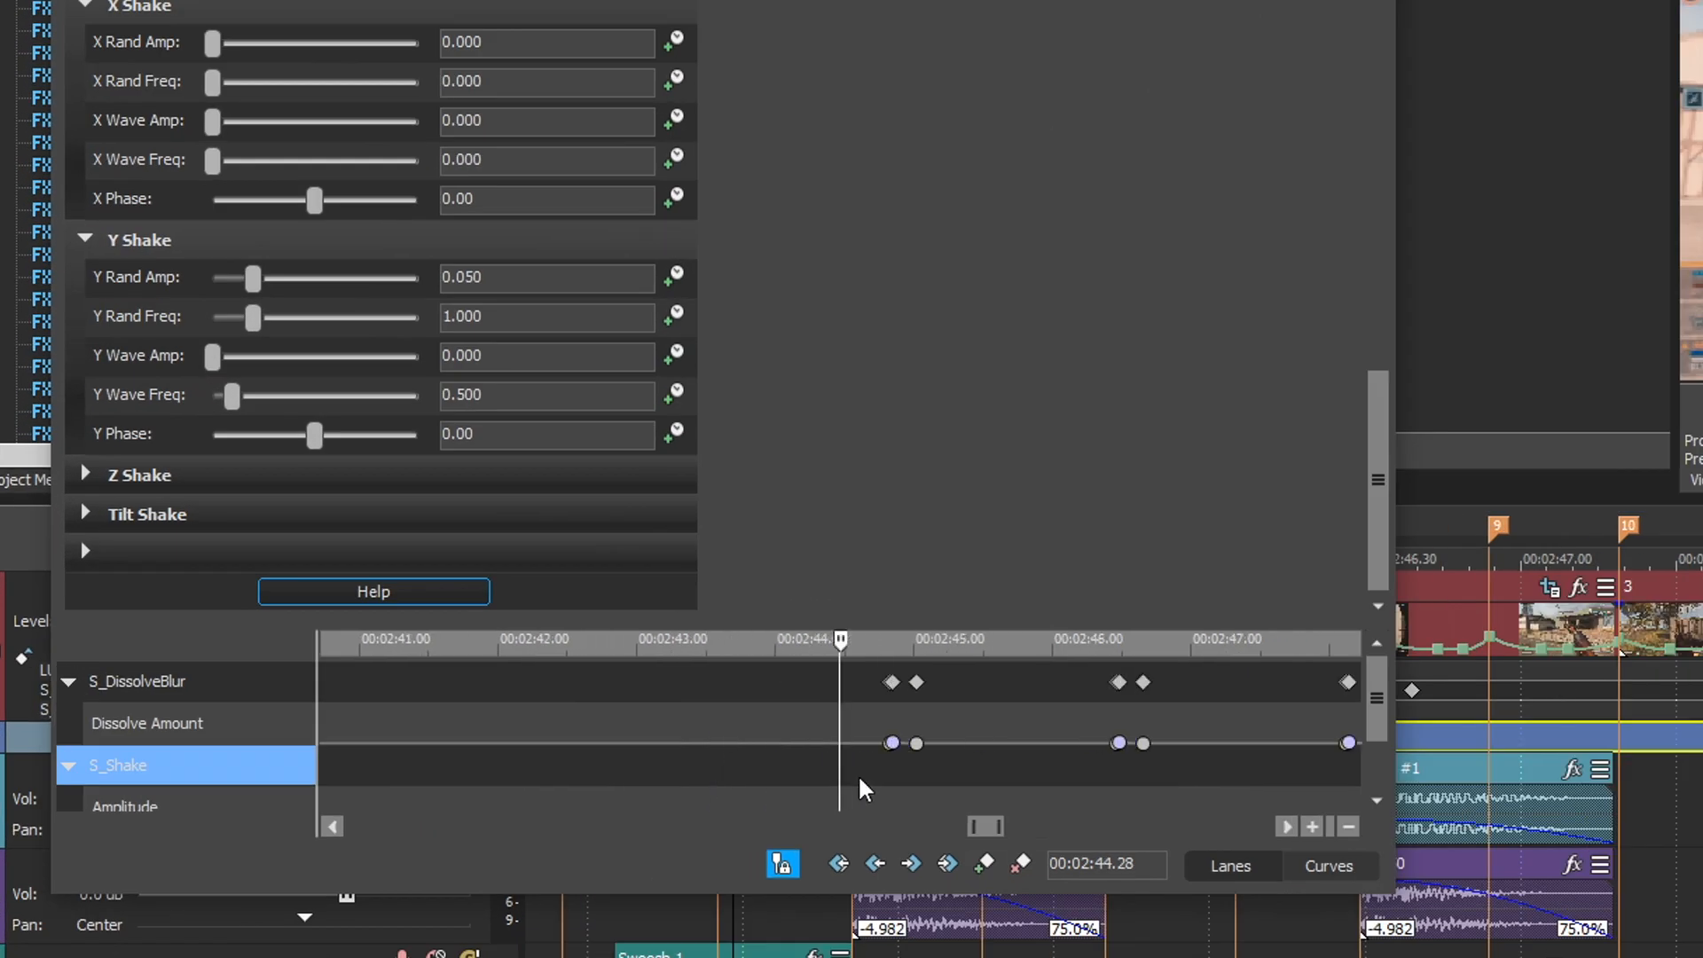
pyautogui.scroll(2, 1224, 753)
pyautogui.moveTo(996, 823); pyautogui.dragTo(1077, 820)
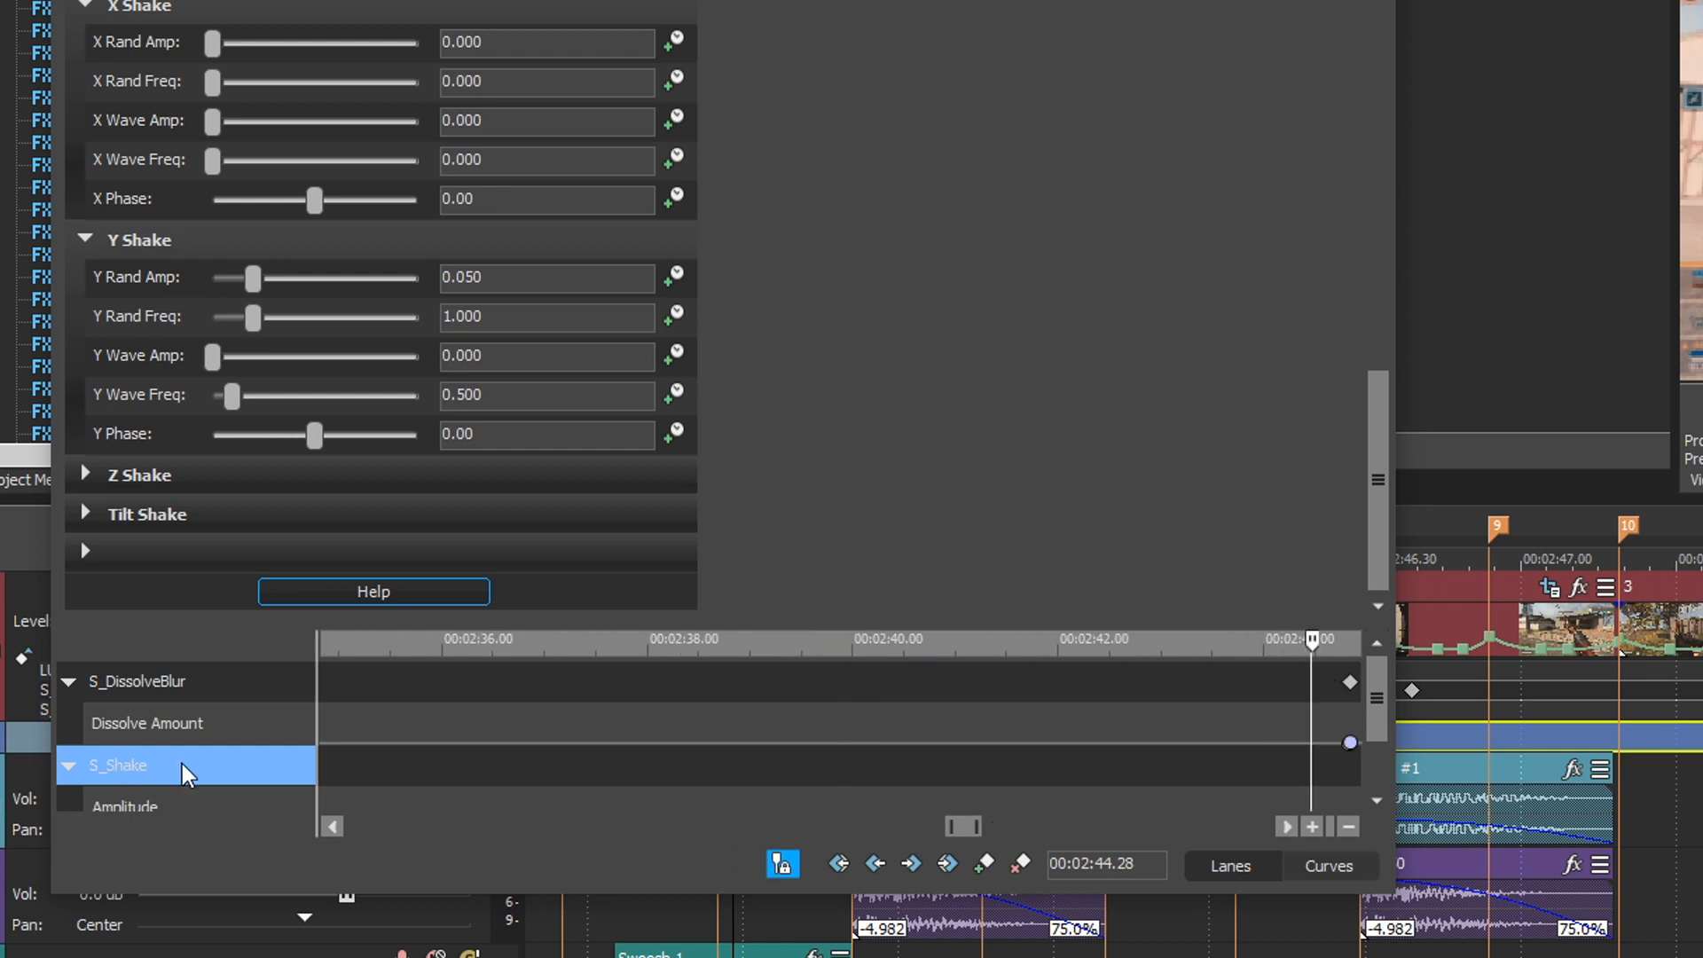
pyautogui.click(141, 674)
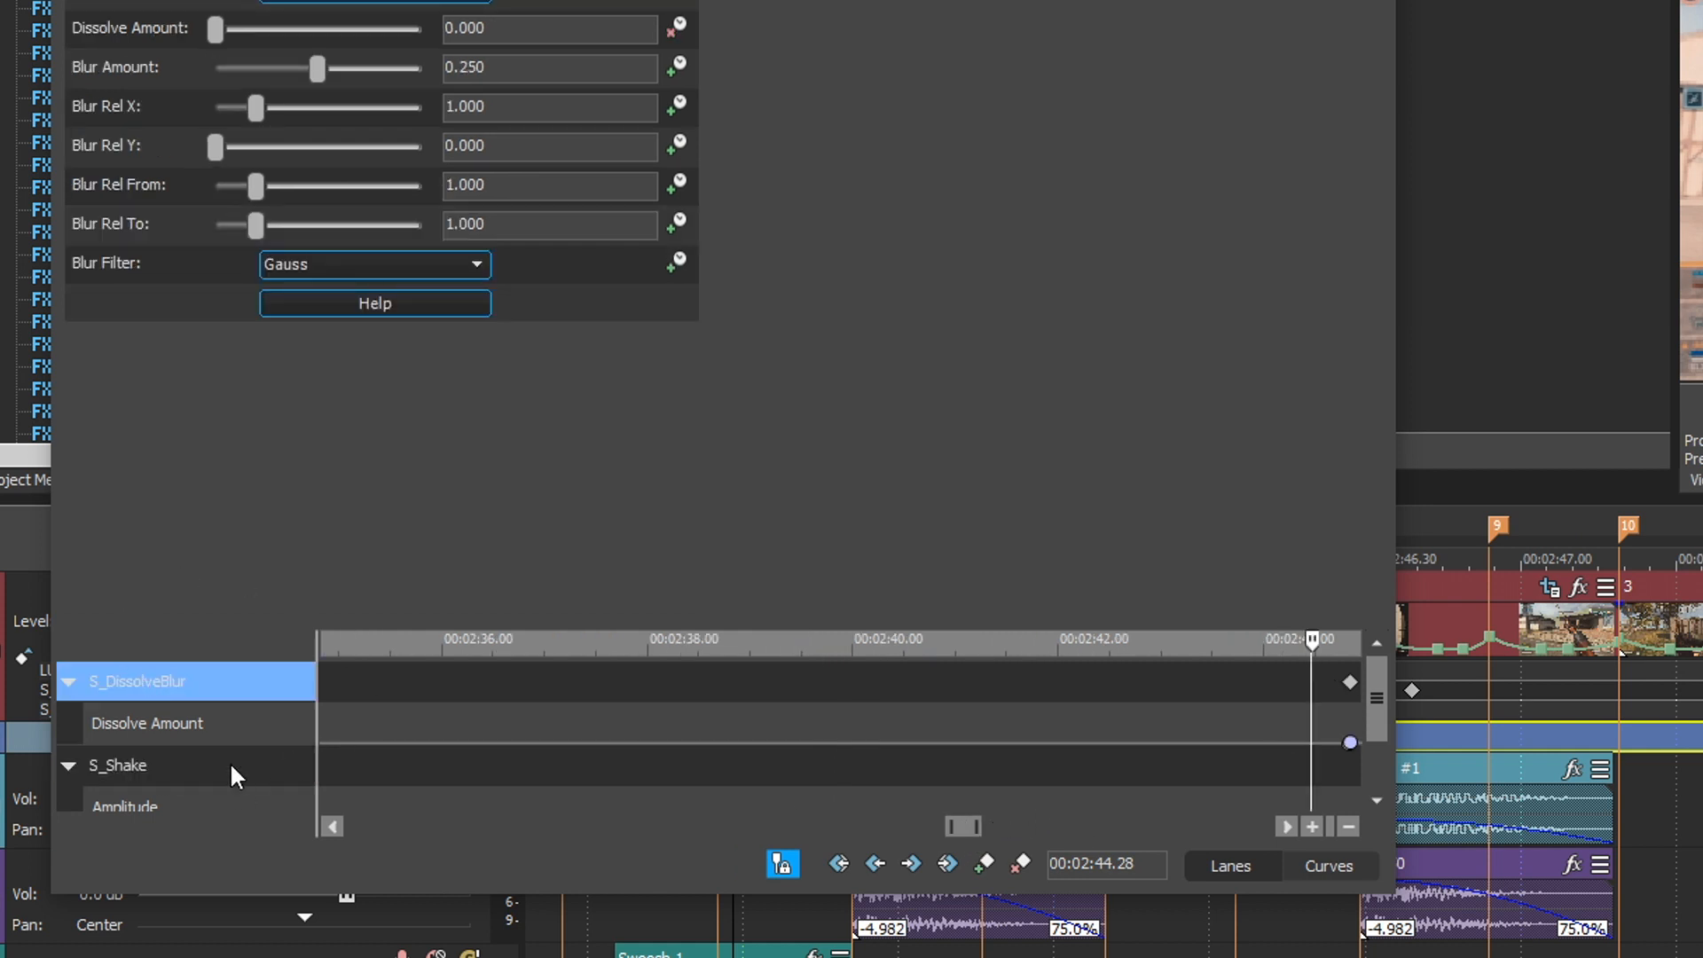
pyautogui.click(230, 770)
pyautogui.moveTo(966, 822); pyautogui.dragTo(994, 821)
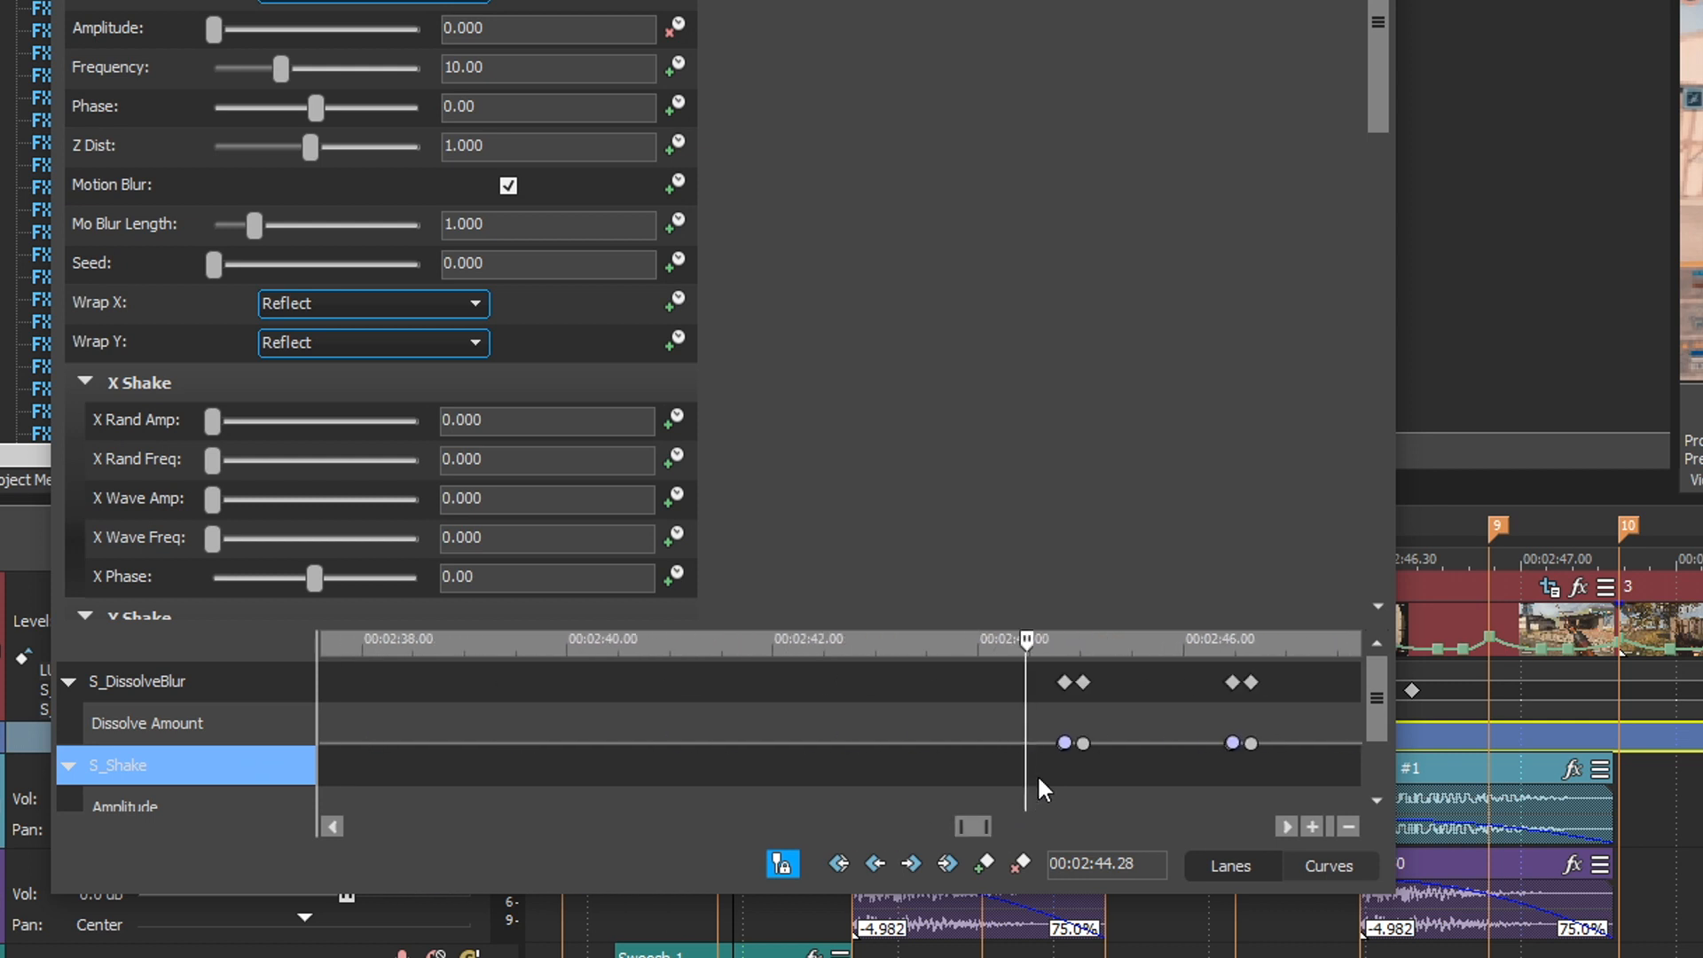
pyautogui.scroll(10, 1041, 773)
pyautogui.click(1174, 767)
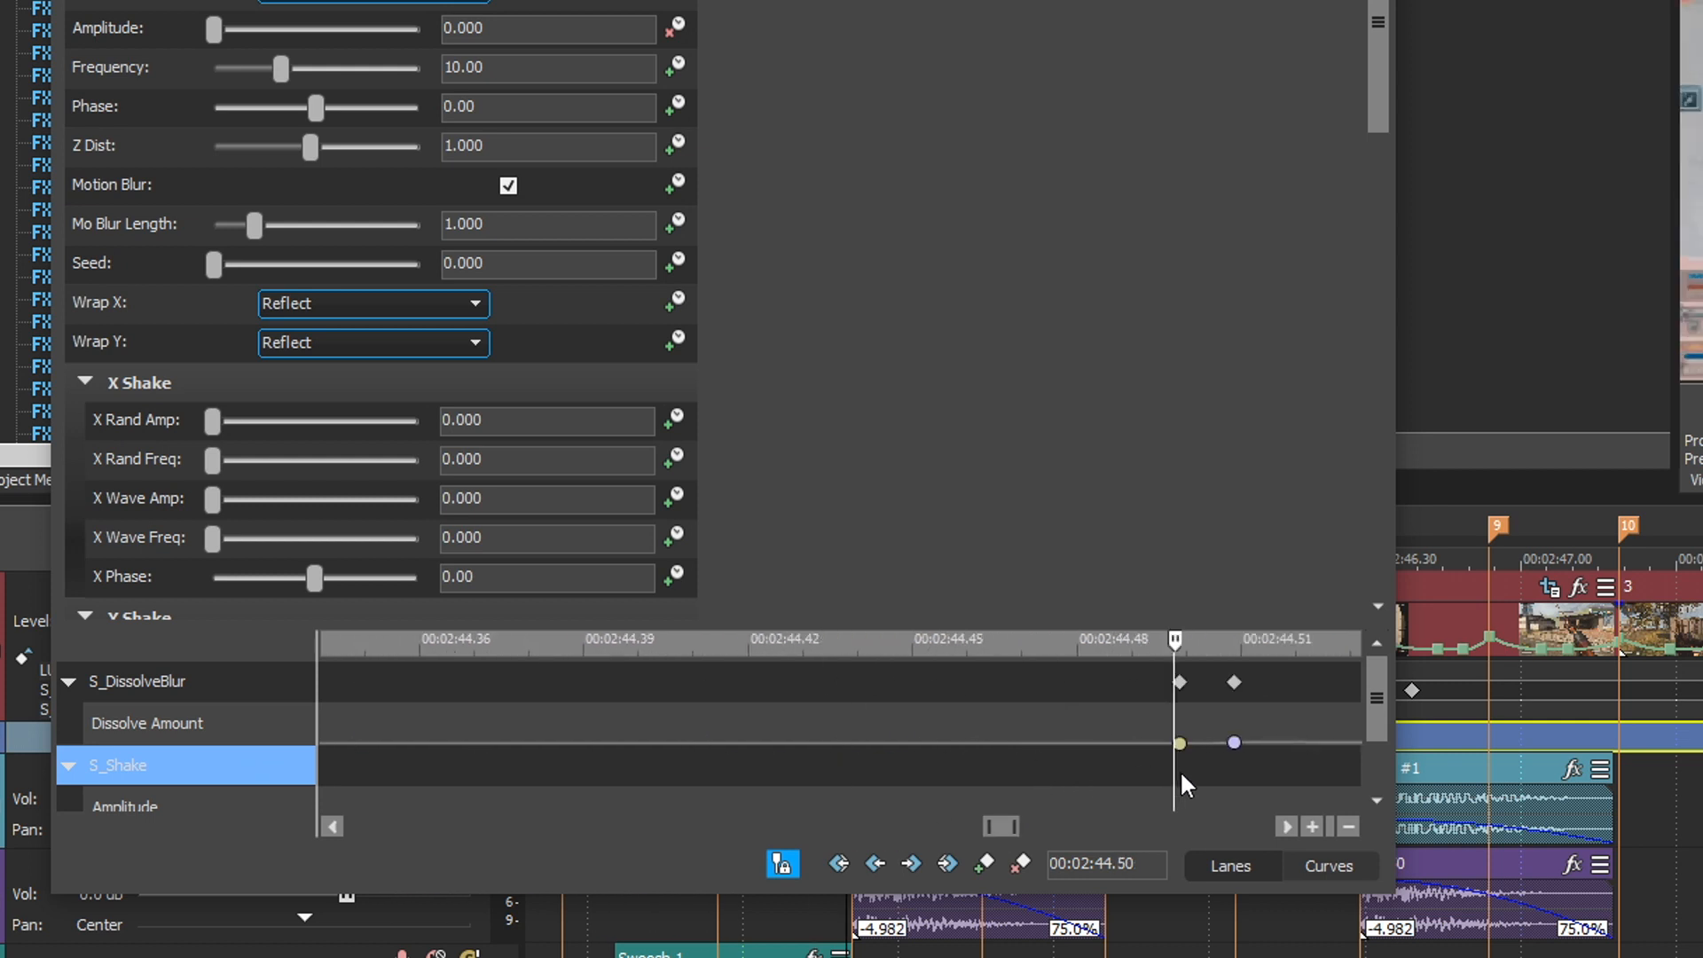
# - Add an S_Shake Amplitude keyframe at 00:02:44.50 and align it exactly with the Dissolve Amount keyframe there
pyautogui.scroll(-2, 1025, 767)
pyautogui.scroll(8, 1000, 761)
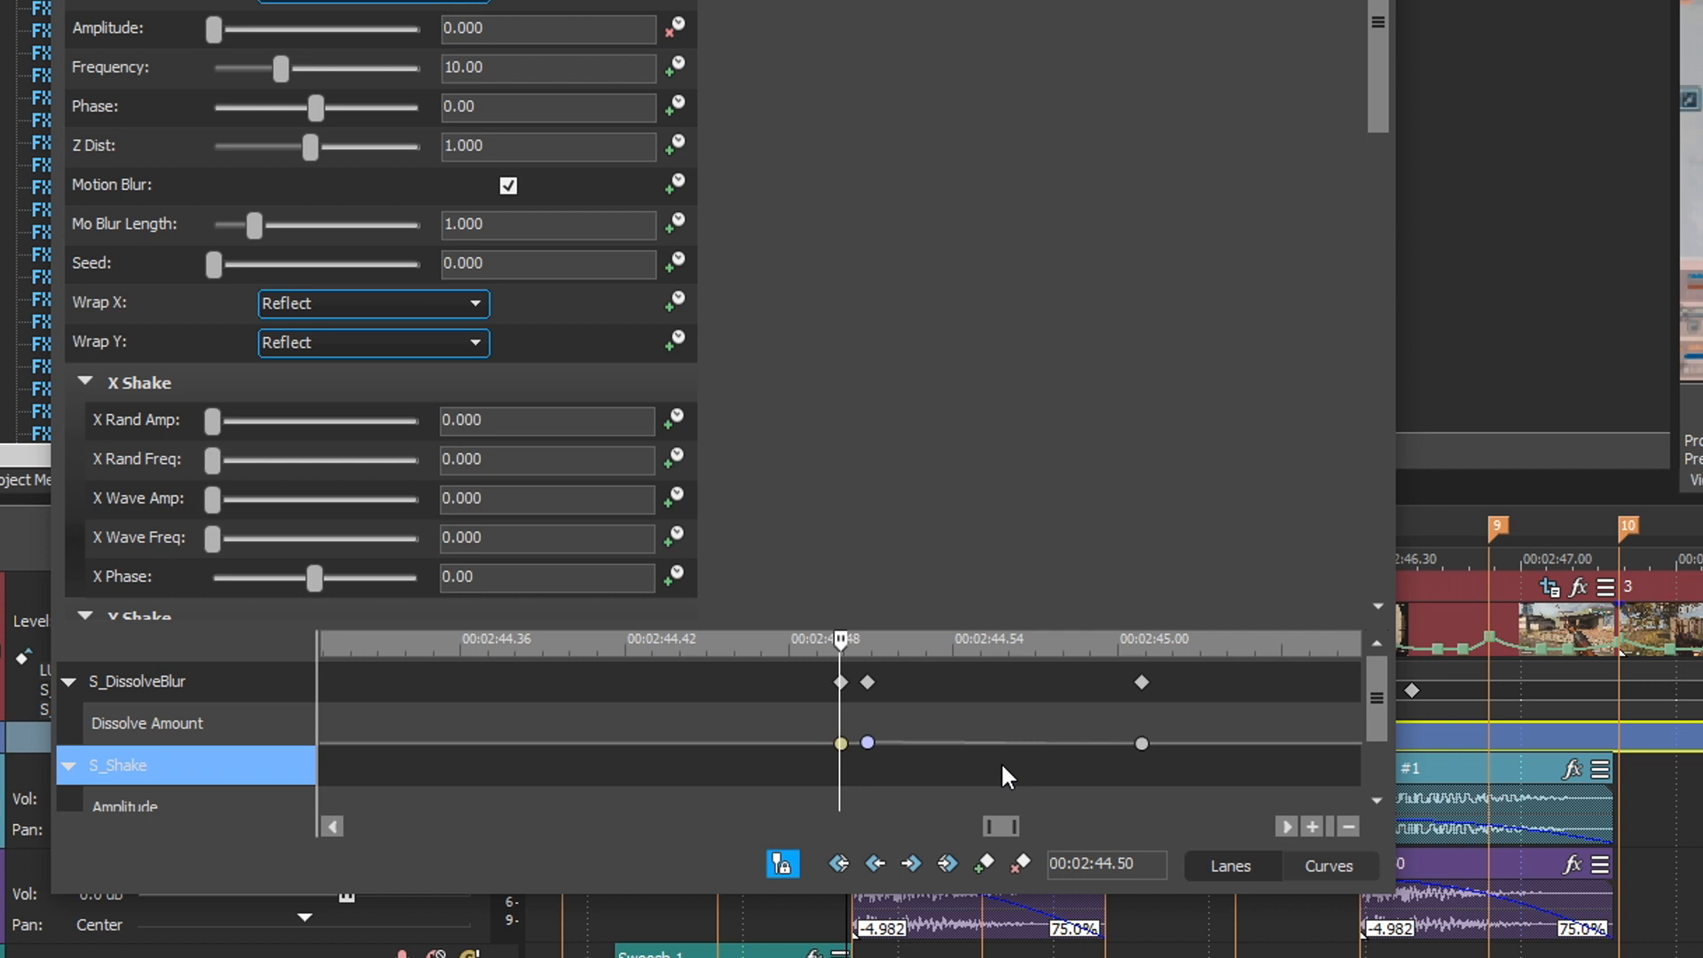
pyautogui.click(850, 774)
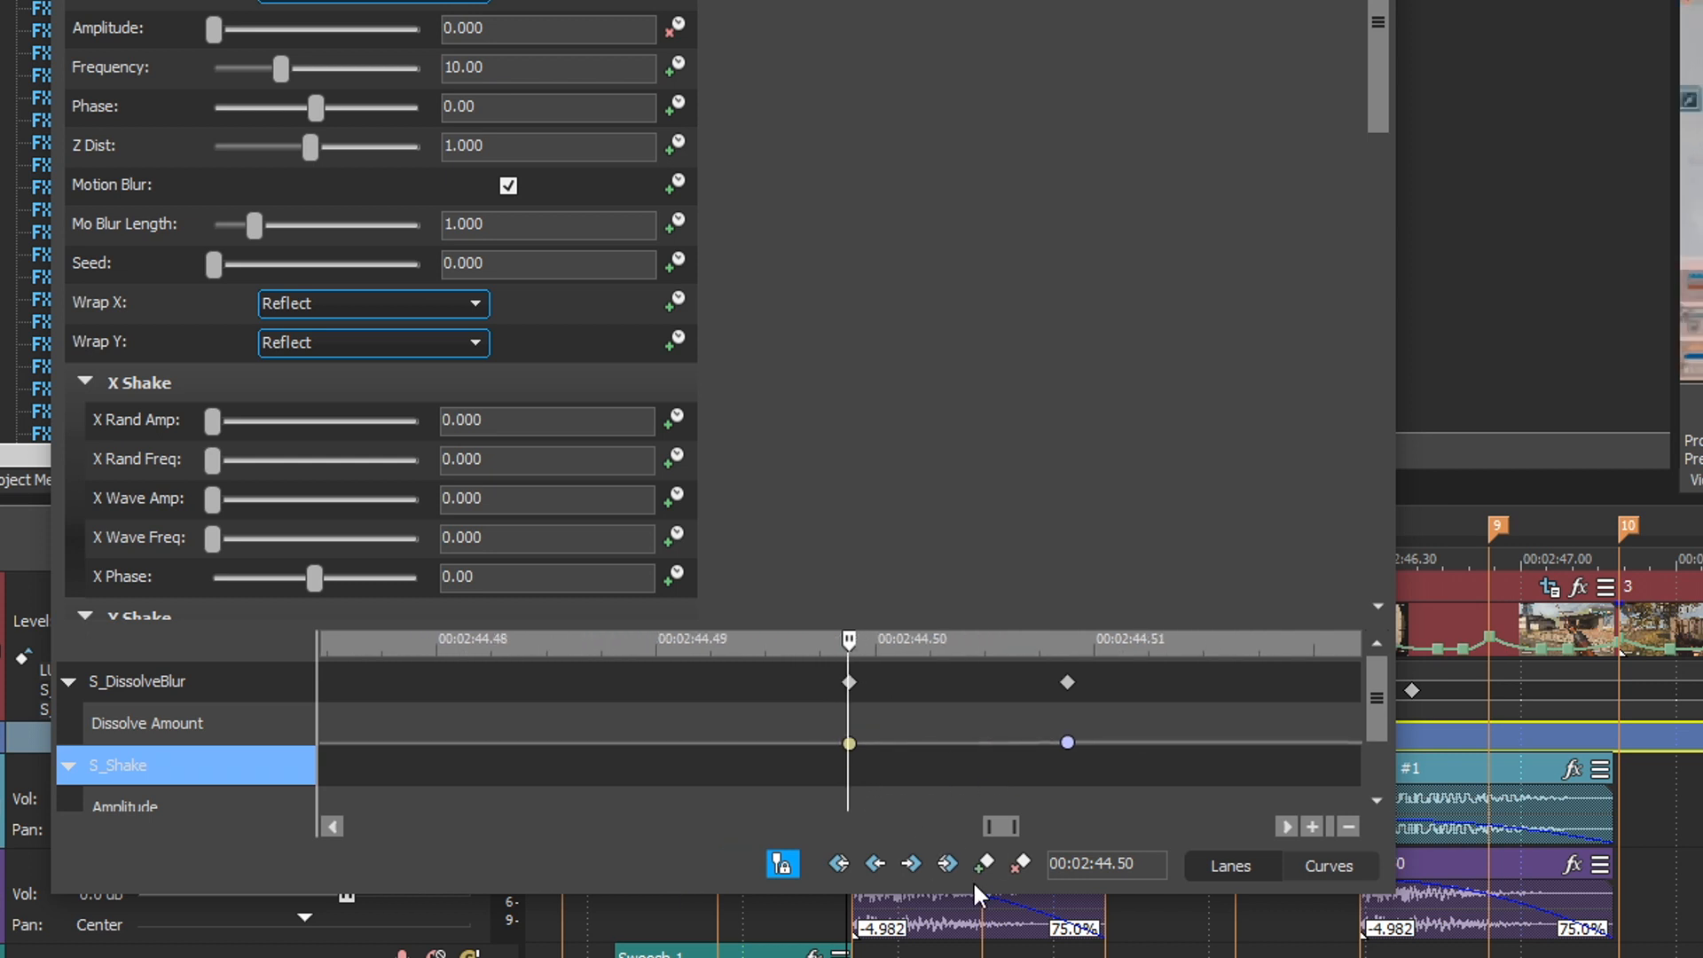
pyautogui.moveTo(855, 641)
pyautogui.mouseDown()
pyautogui.moveTo(813, 639)
pyautogui.moveTo(853, 646)
pyautogui.mouseUp()
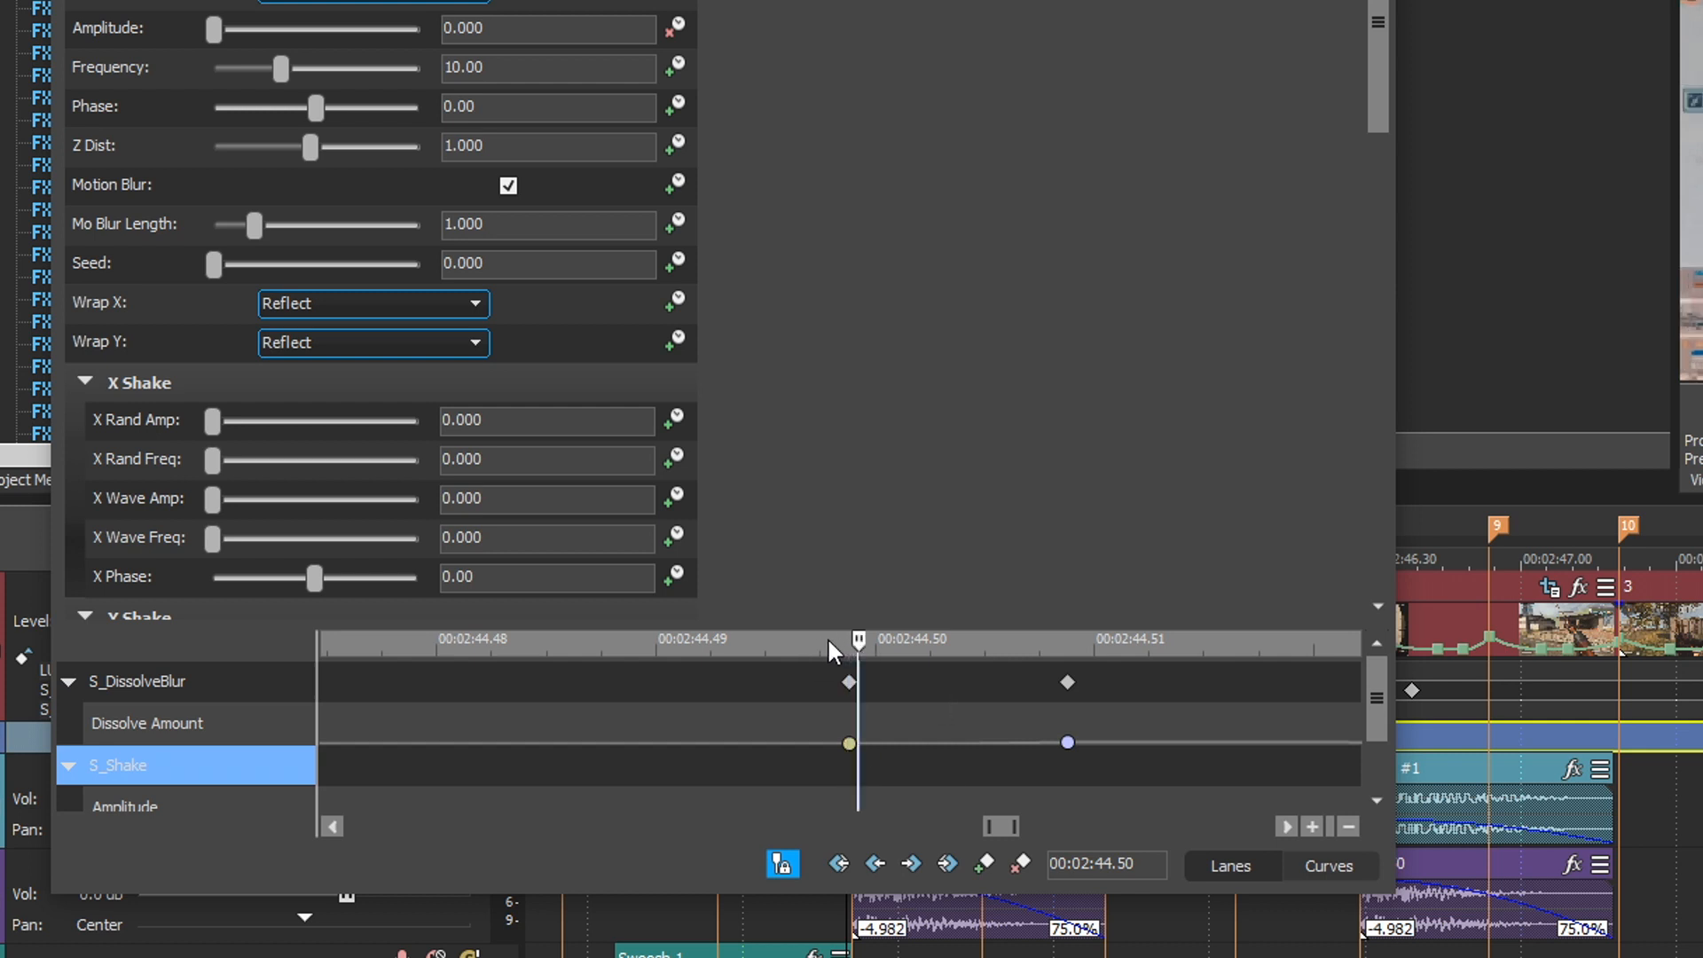
pyautogui.click(855, 699)
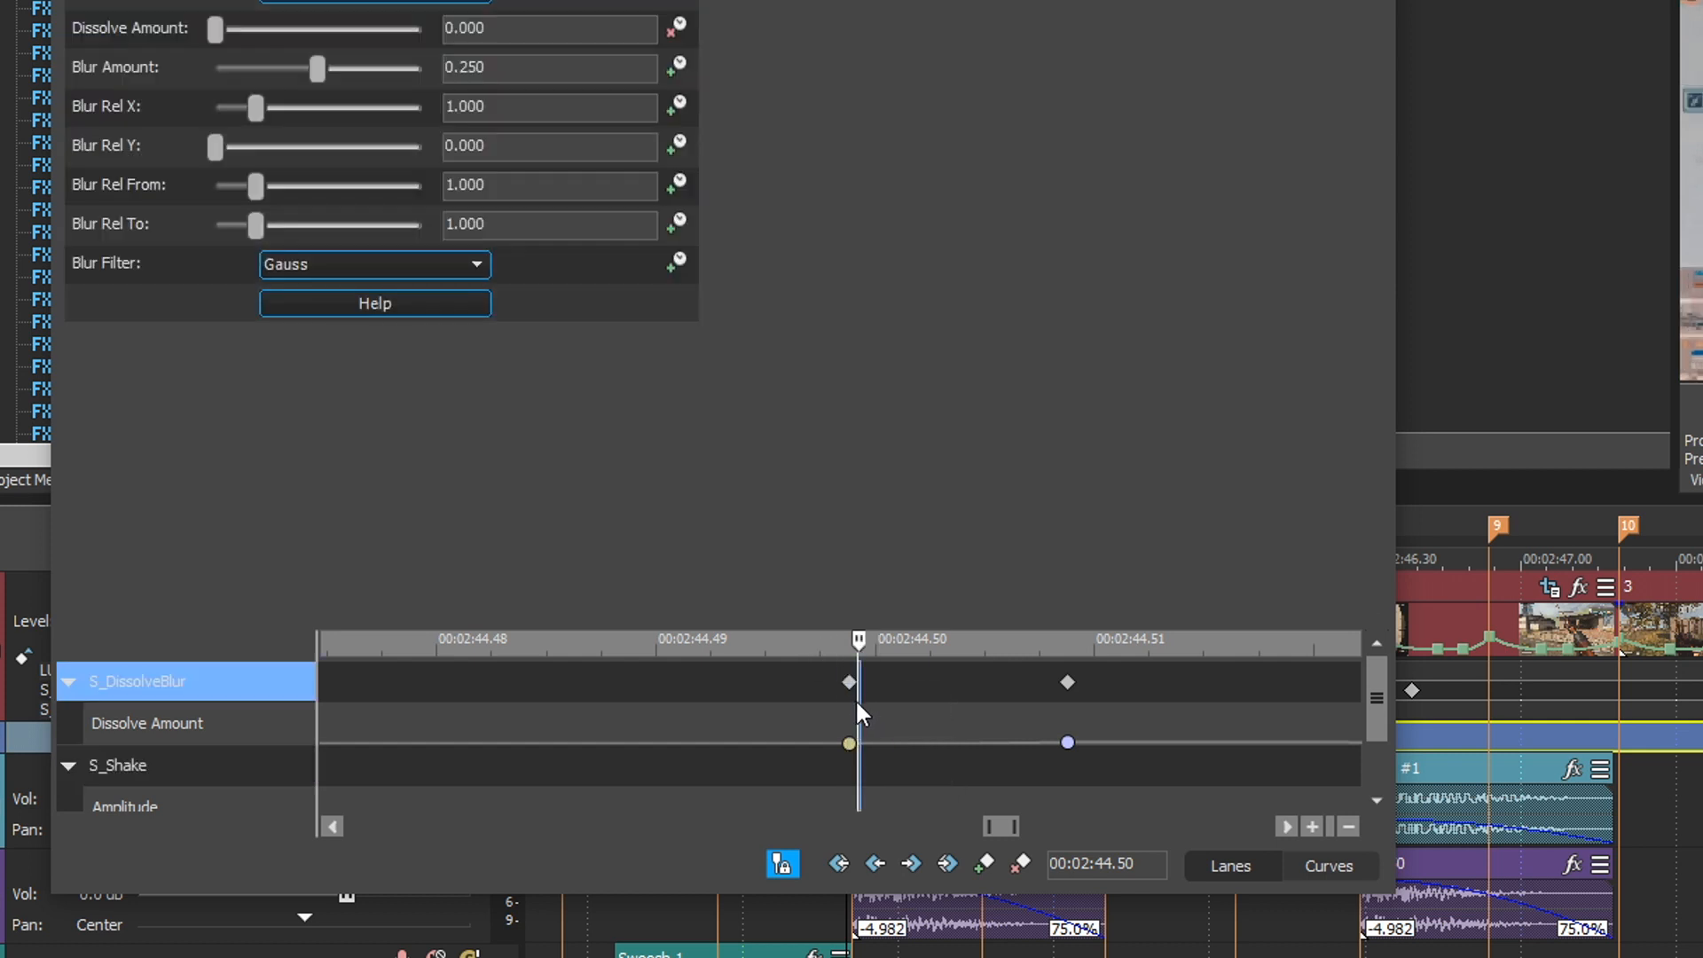
pyautogui.click(809, 715)
pyautogui.click(845, 768)
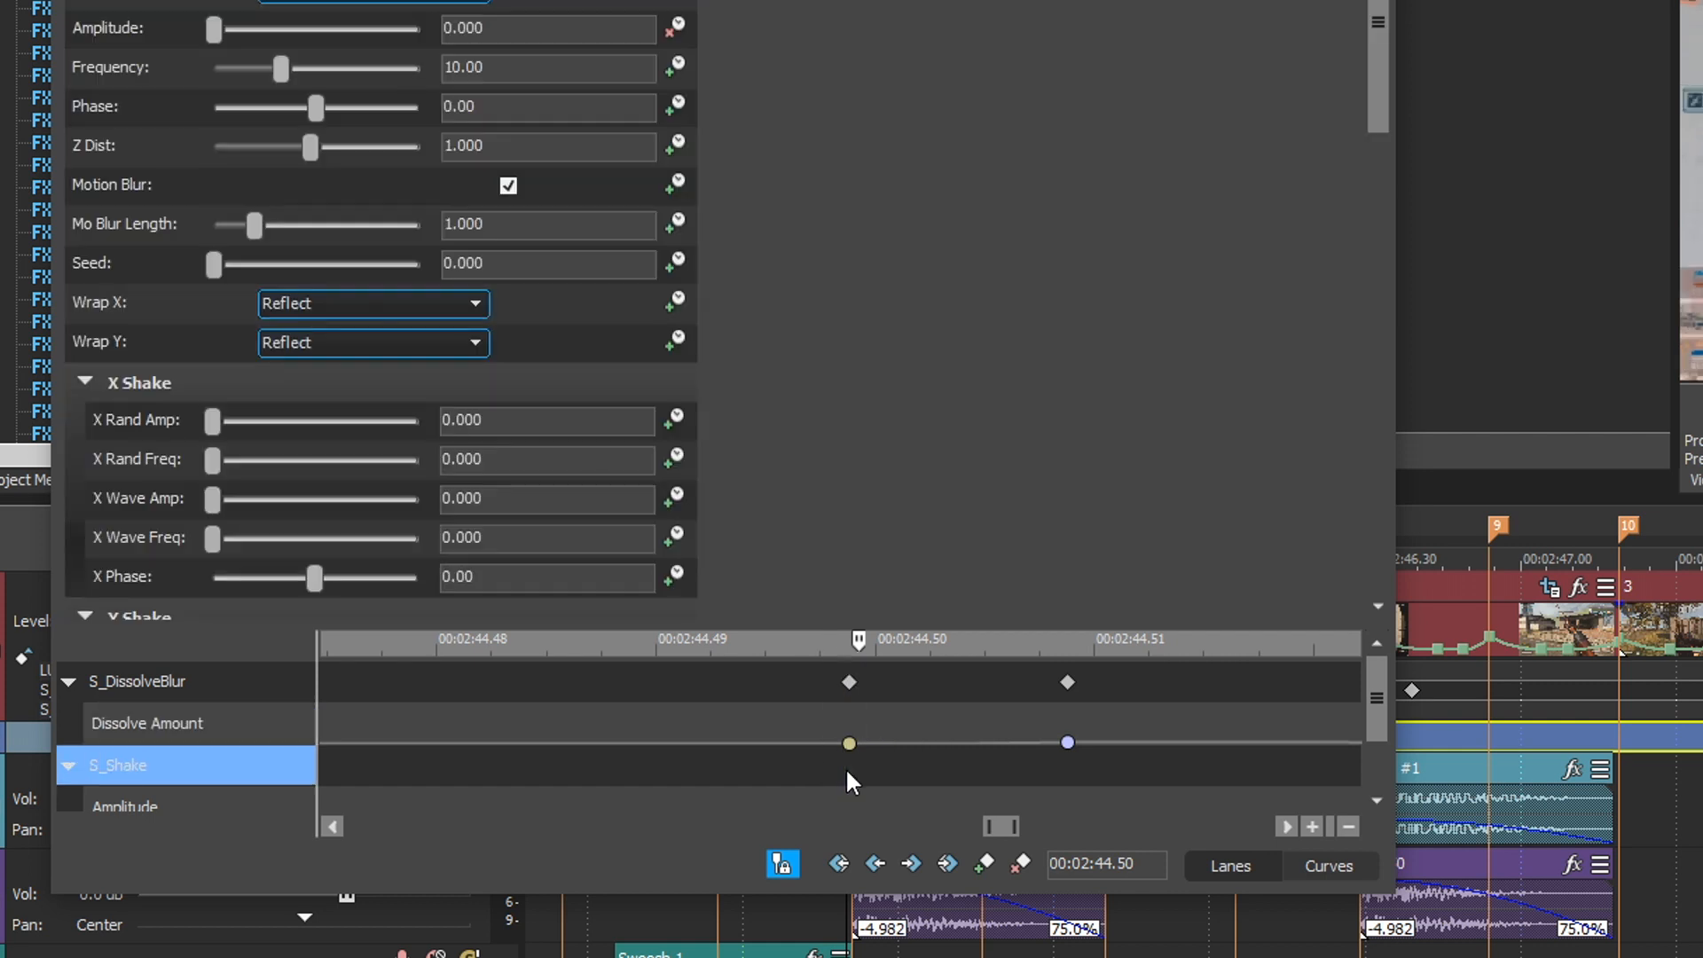
pyautogui.click(855, 708)
pyautogui.scroll(3, 844, 781)
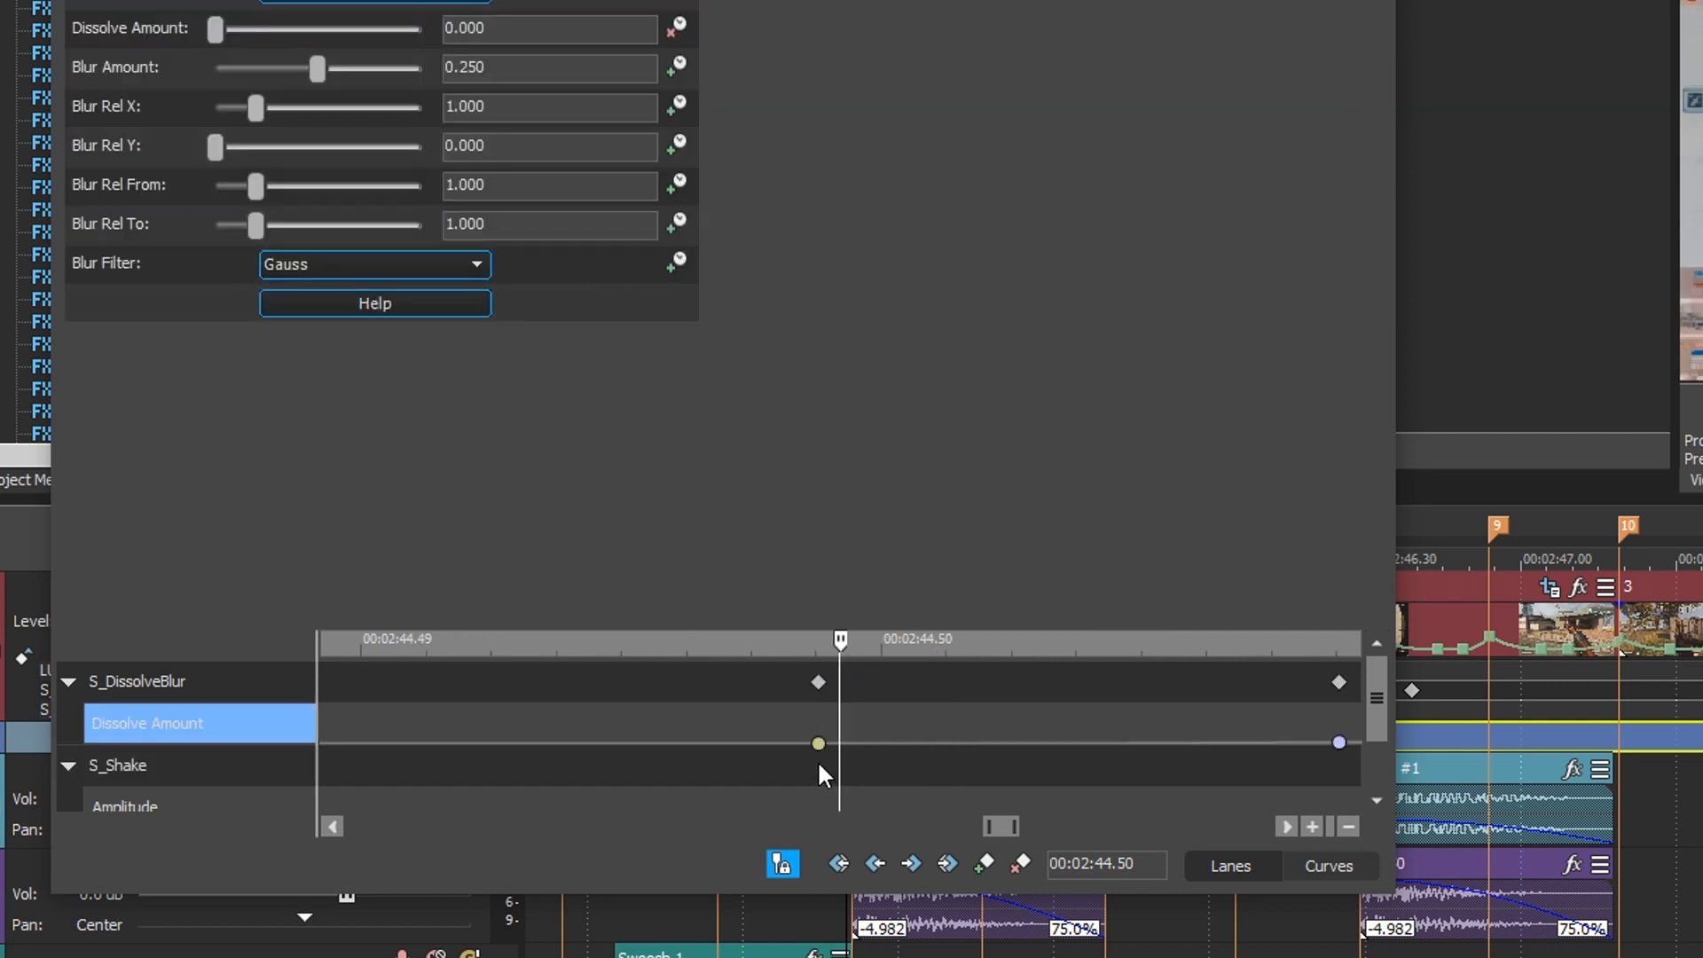
pyautogui.click(817, 759)
pyautogui.scroll(-10, 989, 729)
pyautogui.scroll(10, 1022, 715)
pyautogui.scroll(5, 988, 734)
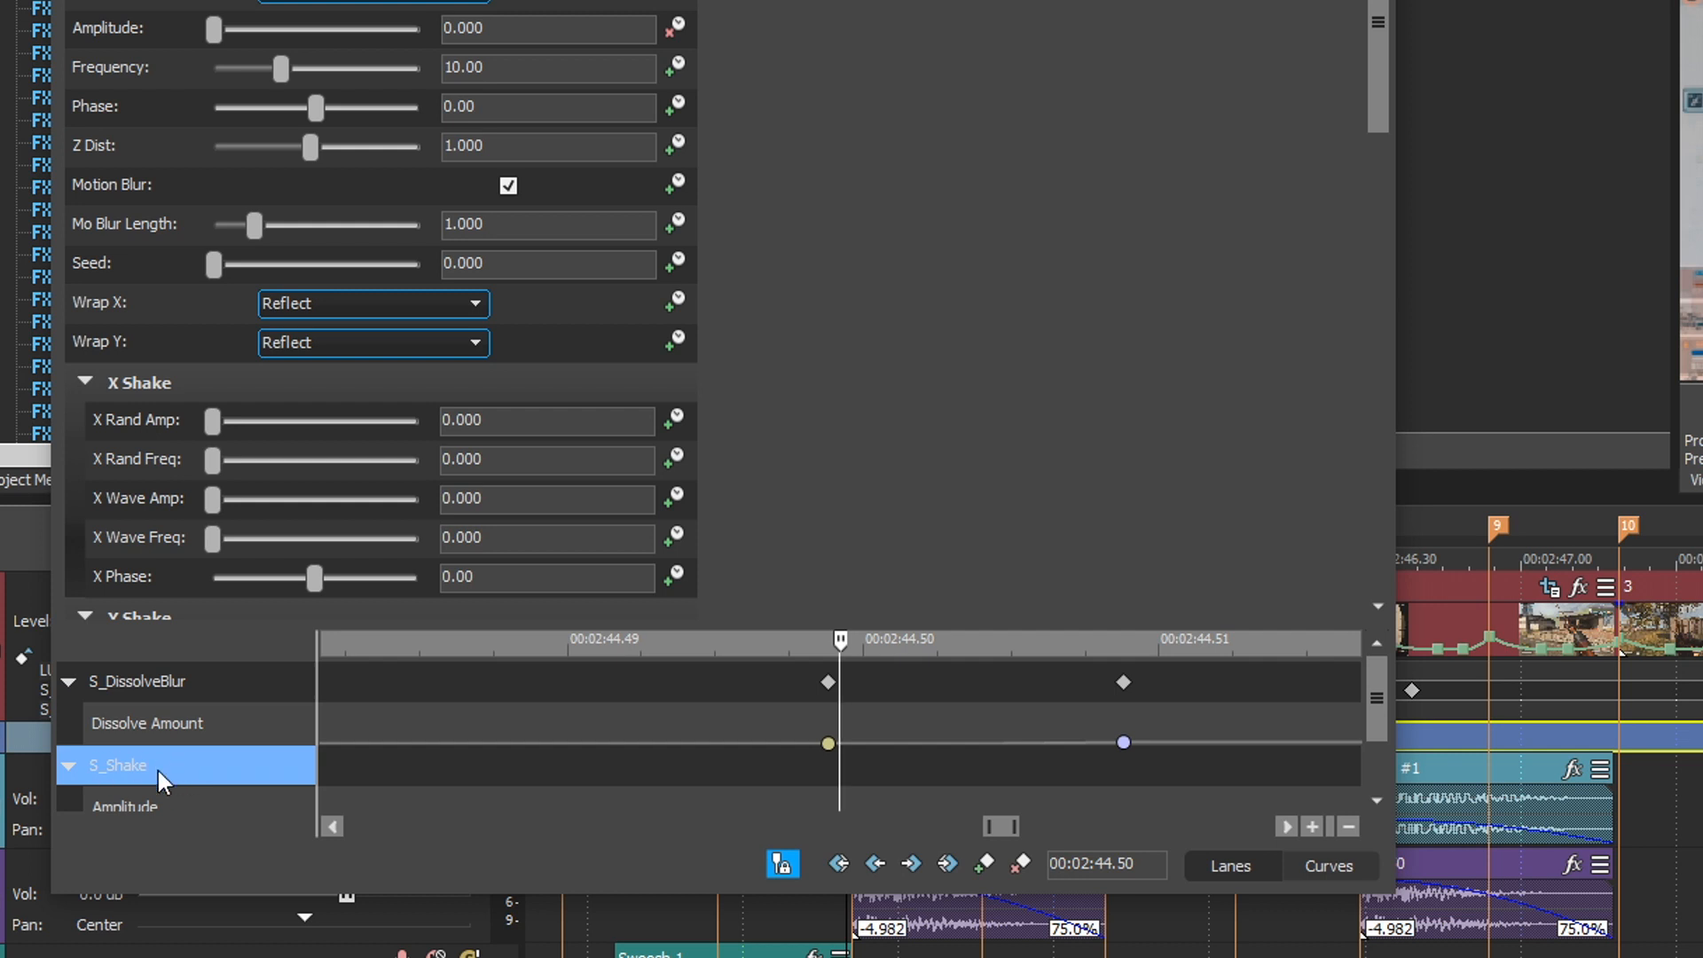
pyautogui.click(982, 862)
pyautogui.moveTo(1377, 710); pyautogui.dragTo(1374, 756)
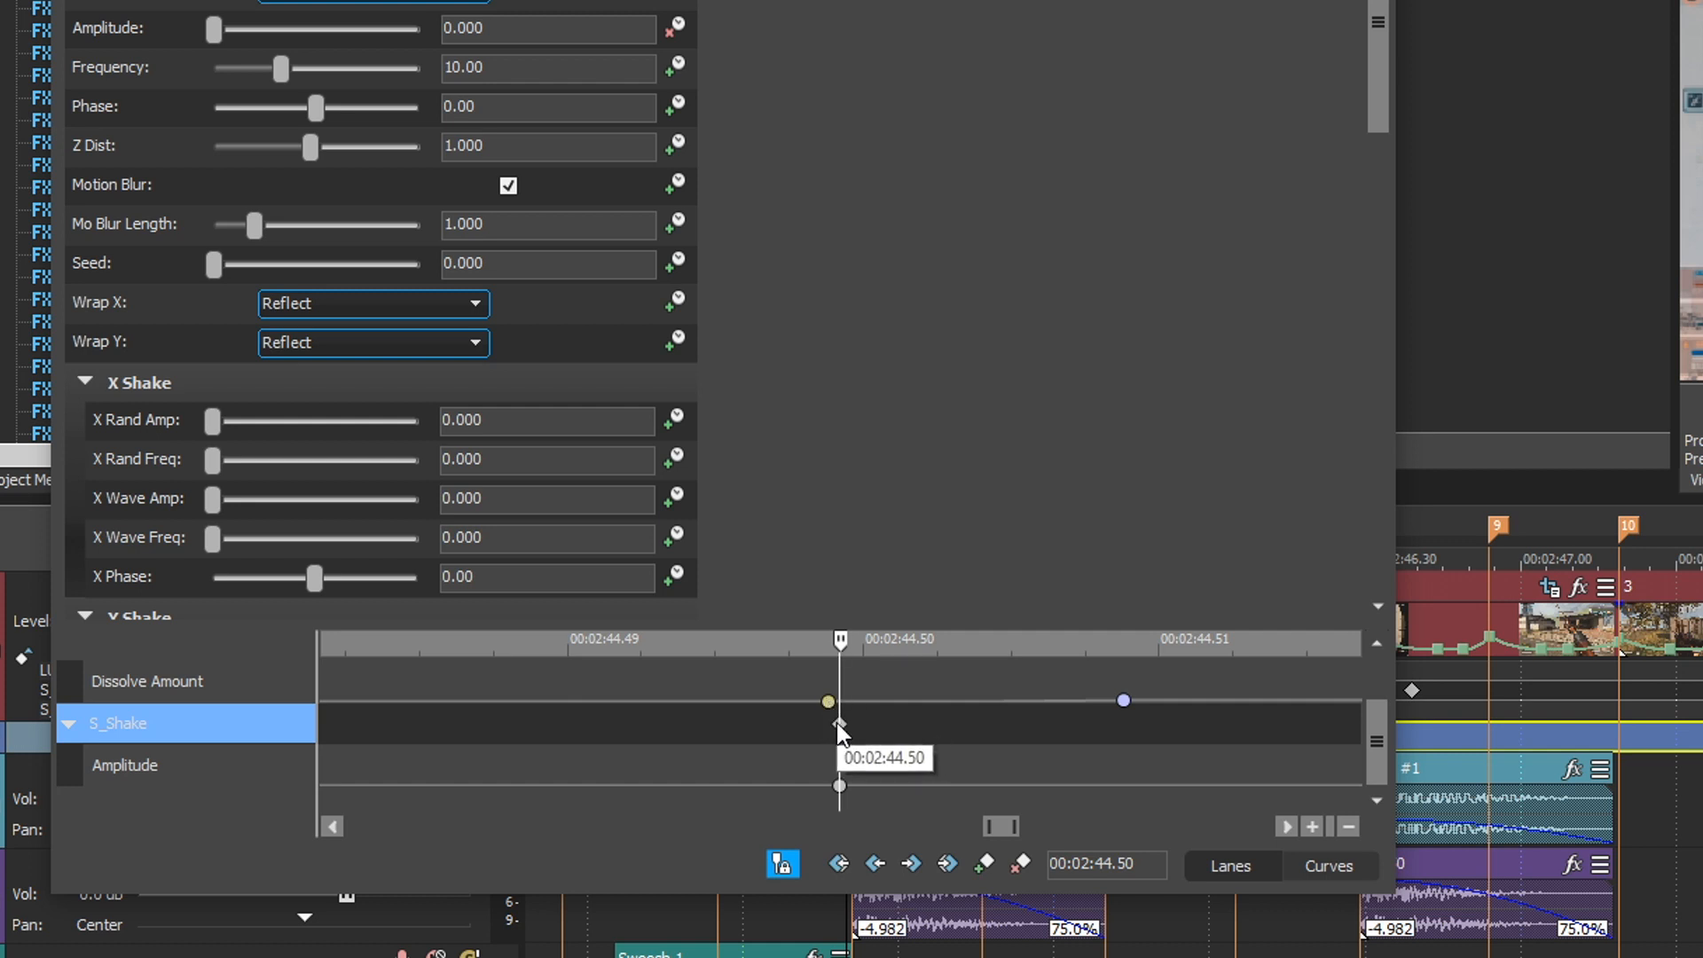
pyautogui.moveTo(839, 723); pyautogui.dragTo(826, 730)
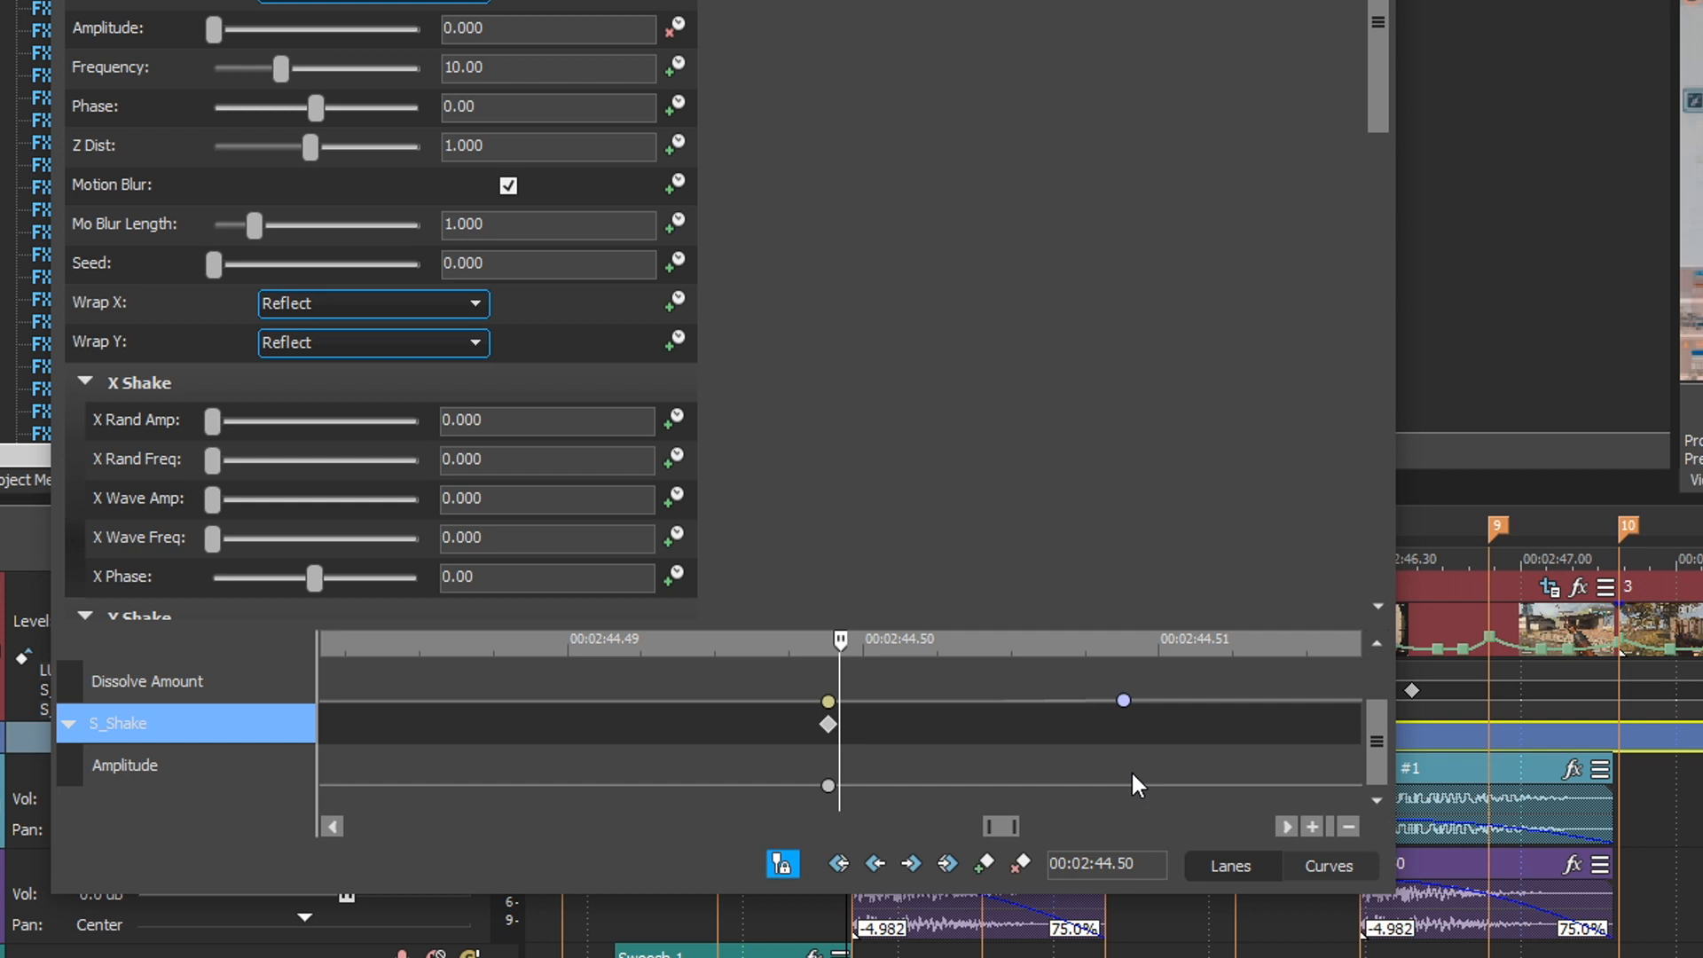
# - Add S_Shake Amplitude keyframes at 00:02:44.51 and 00:02:45.01, matching the second and third Dissolve Amount keyframes
pyautogui.click(828, 785)
pyautogui.press('Right')
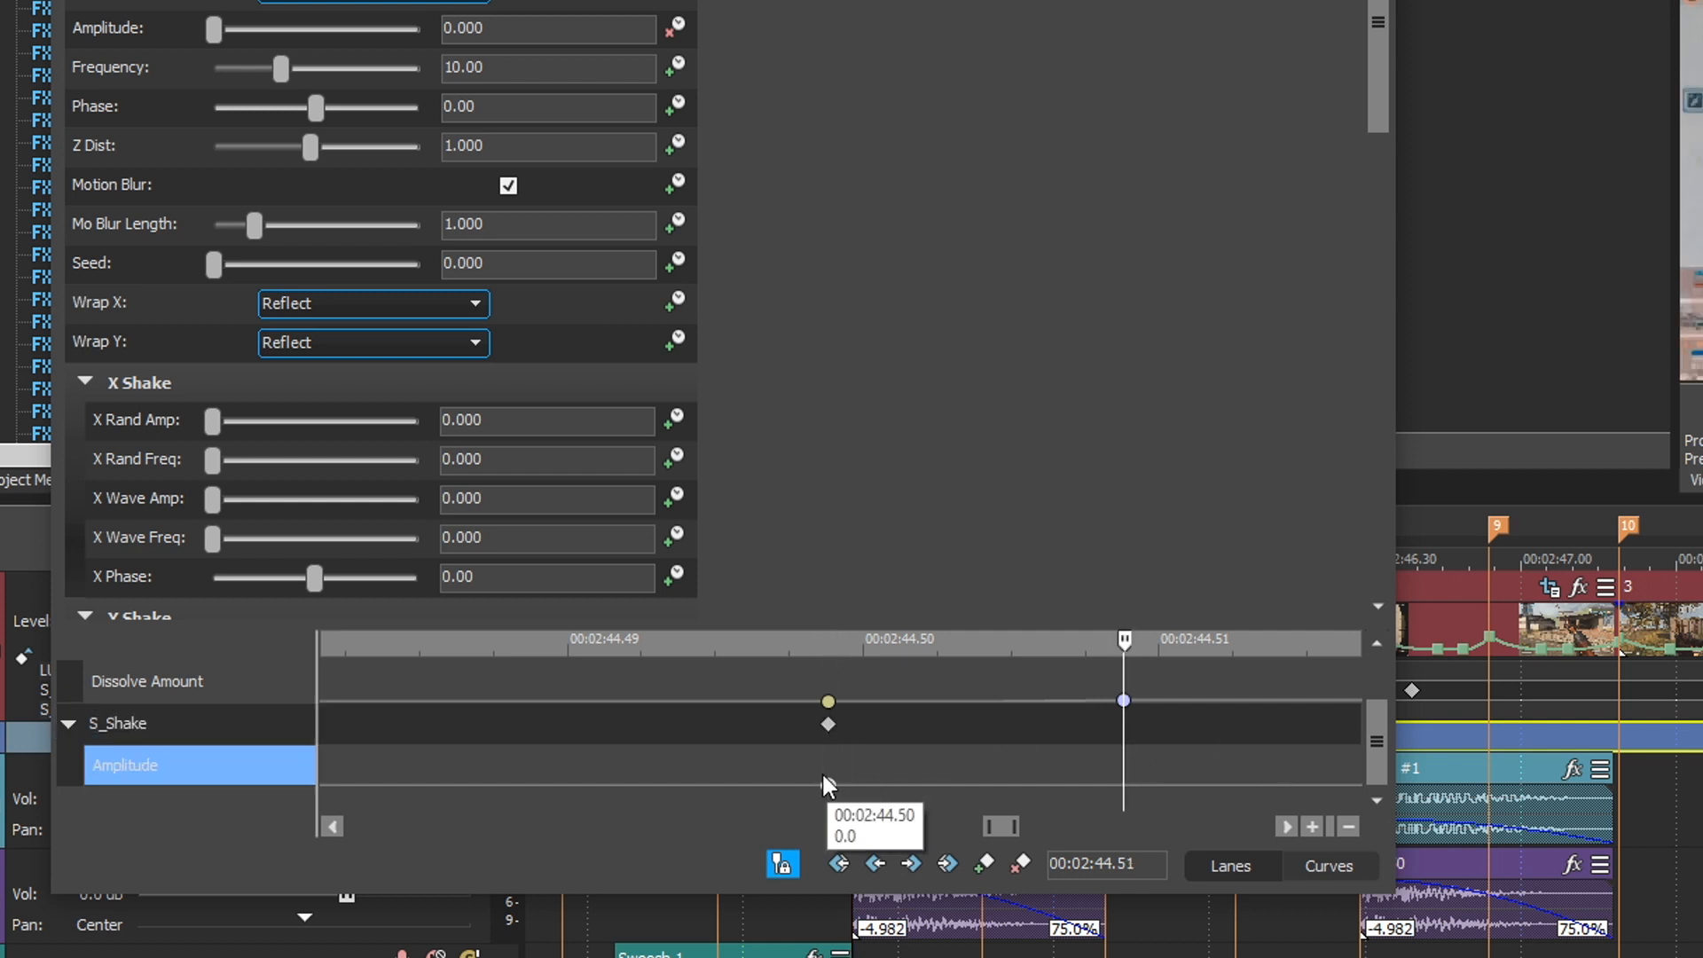
pyautogui.click(985, 860)
pyautogui.scroll(-5, 1142, 749)
pyautogui.click(1205, 758)
pyautogui.scroll(3, 929, 750)
pyautogui.click(985, 860)
pyautogui.scroll(-2, 956, 784)
pyautogui.scroll(1, 1371, 742)
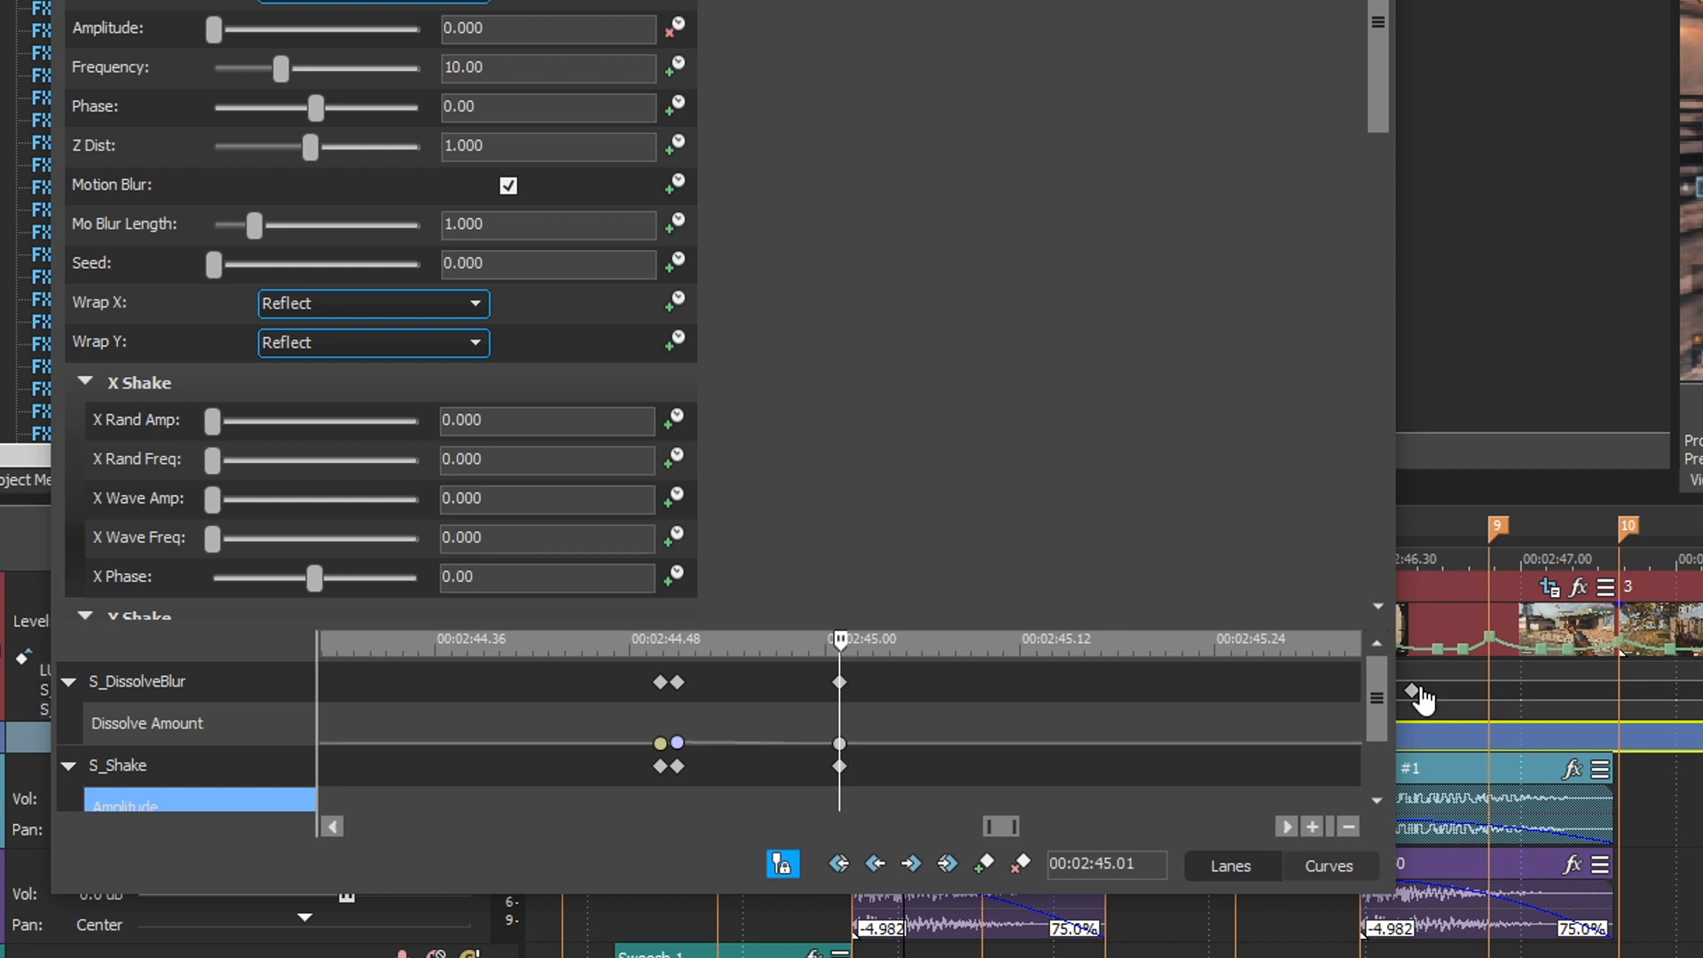
# - Set the S_Shake Amplitude keyframe at 00:02:44.51 to 2.381
pyautogui.moveTo(1381, 670); pyautogui.dragTo(1370, 754)
pyautogui.click(677, 785)
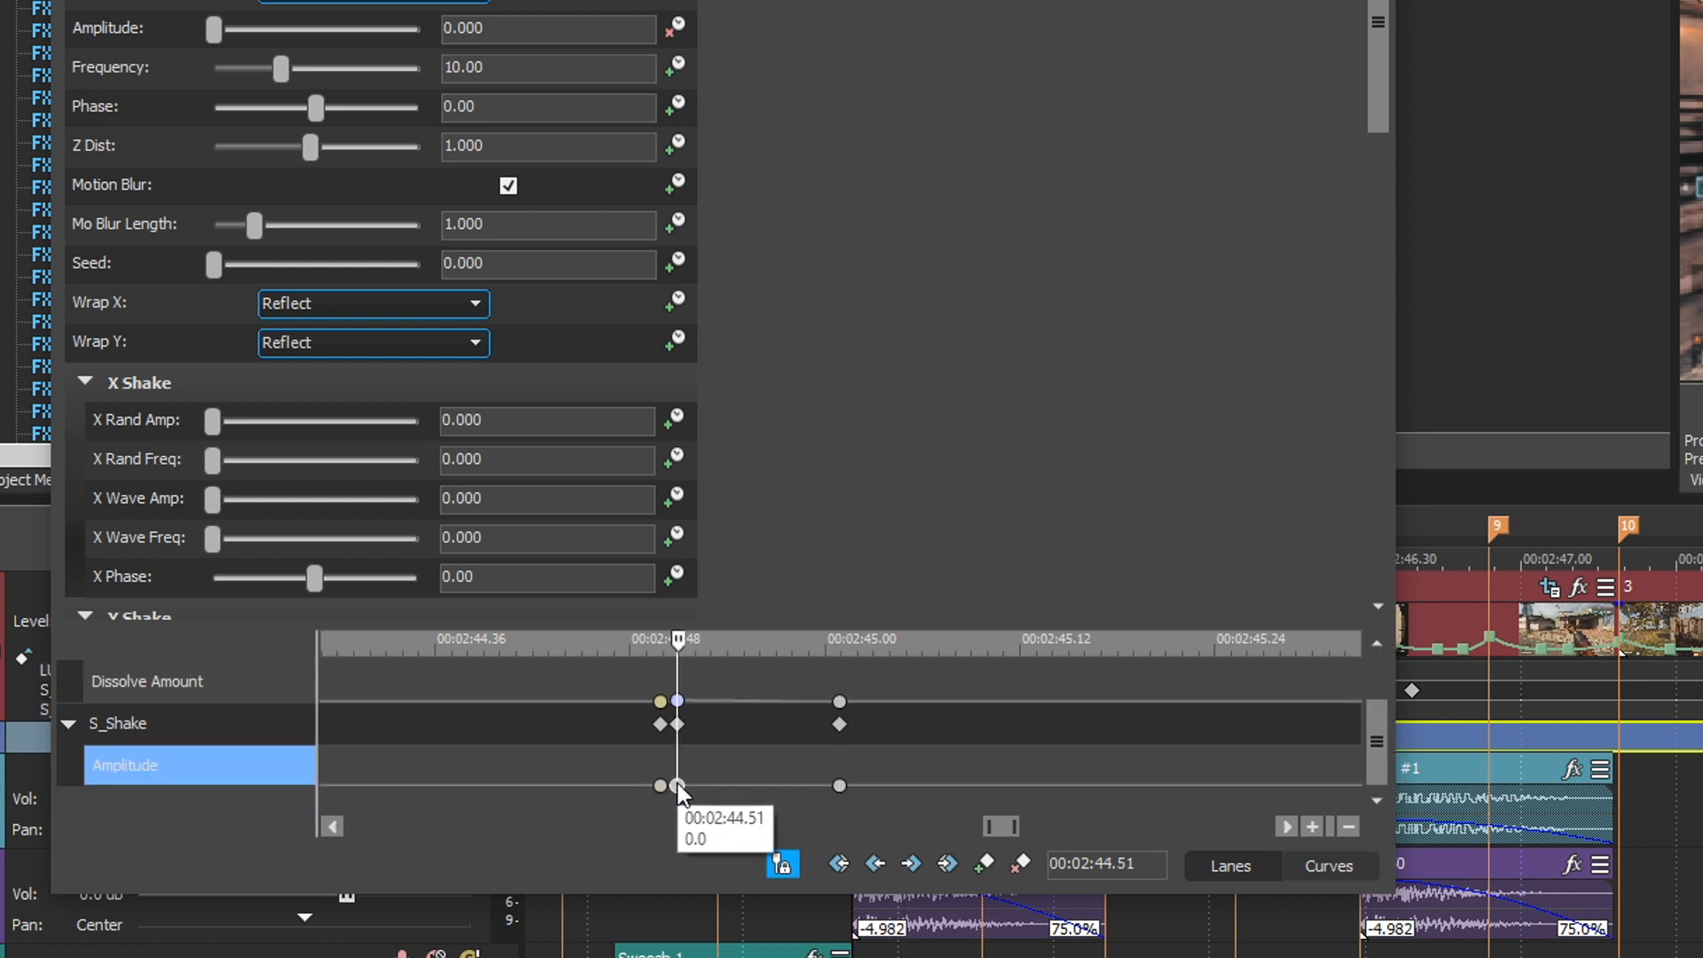
pyautogui.scroll(3, 732, 779)
pyautogui.moveTo(222, 36); pyautogui.dragTo(300, 50)
pyautogui.moveTo(292, 306); pyautogui.dragTo(302, 307)
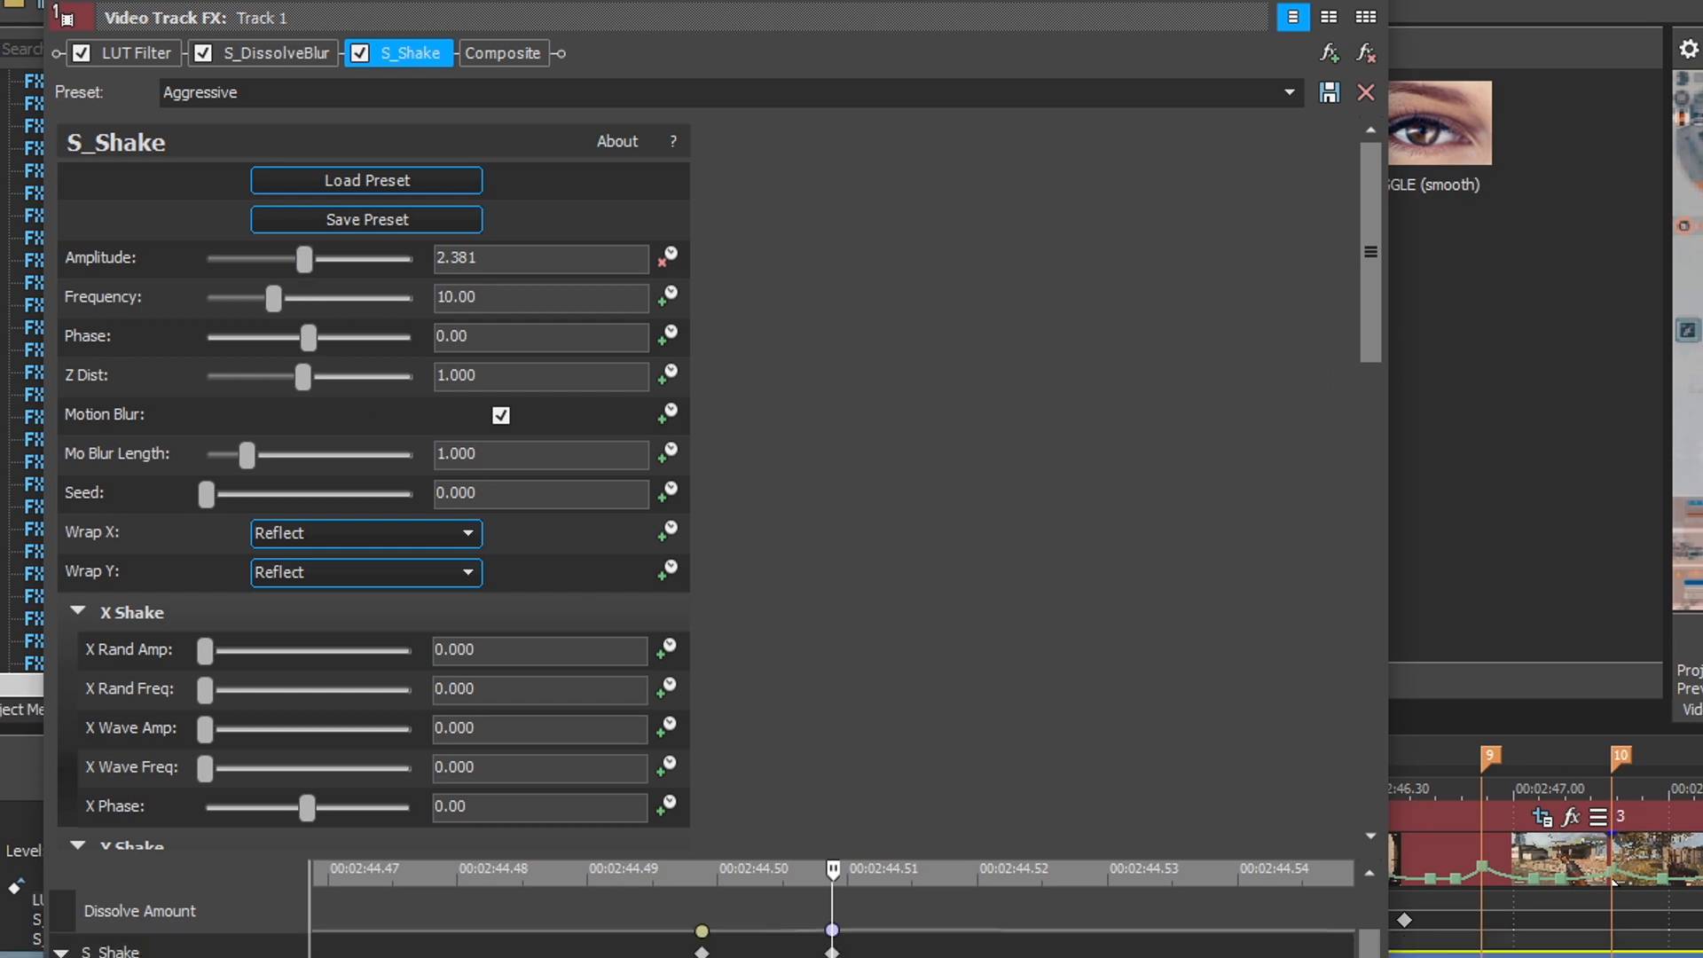
# - Set the Amplitude keyframe at 00:02:44.50 to Slow Fade and change the fade type of the keyframe at 00:02:44.51
pyautogui.click(709, 785)
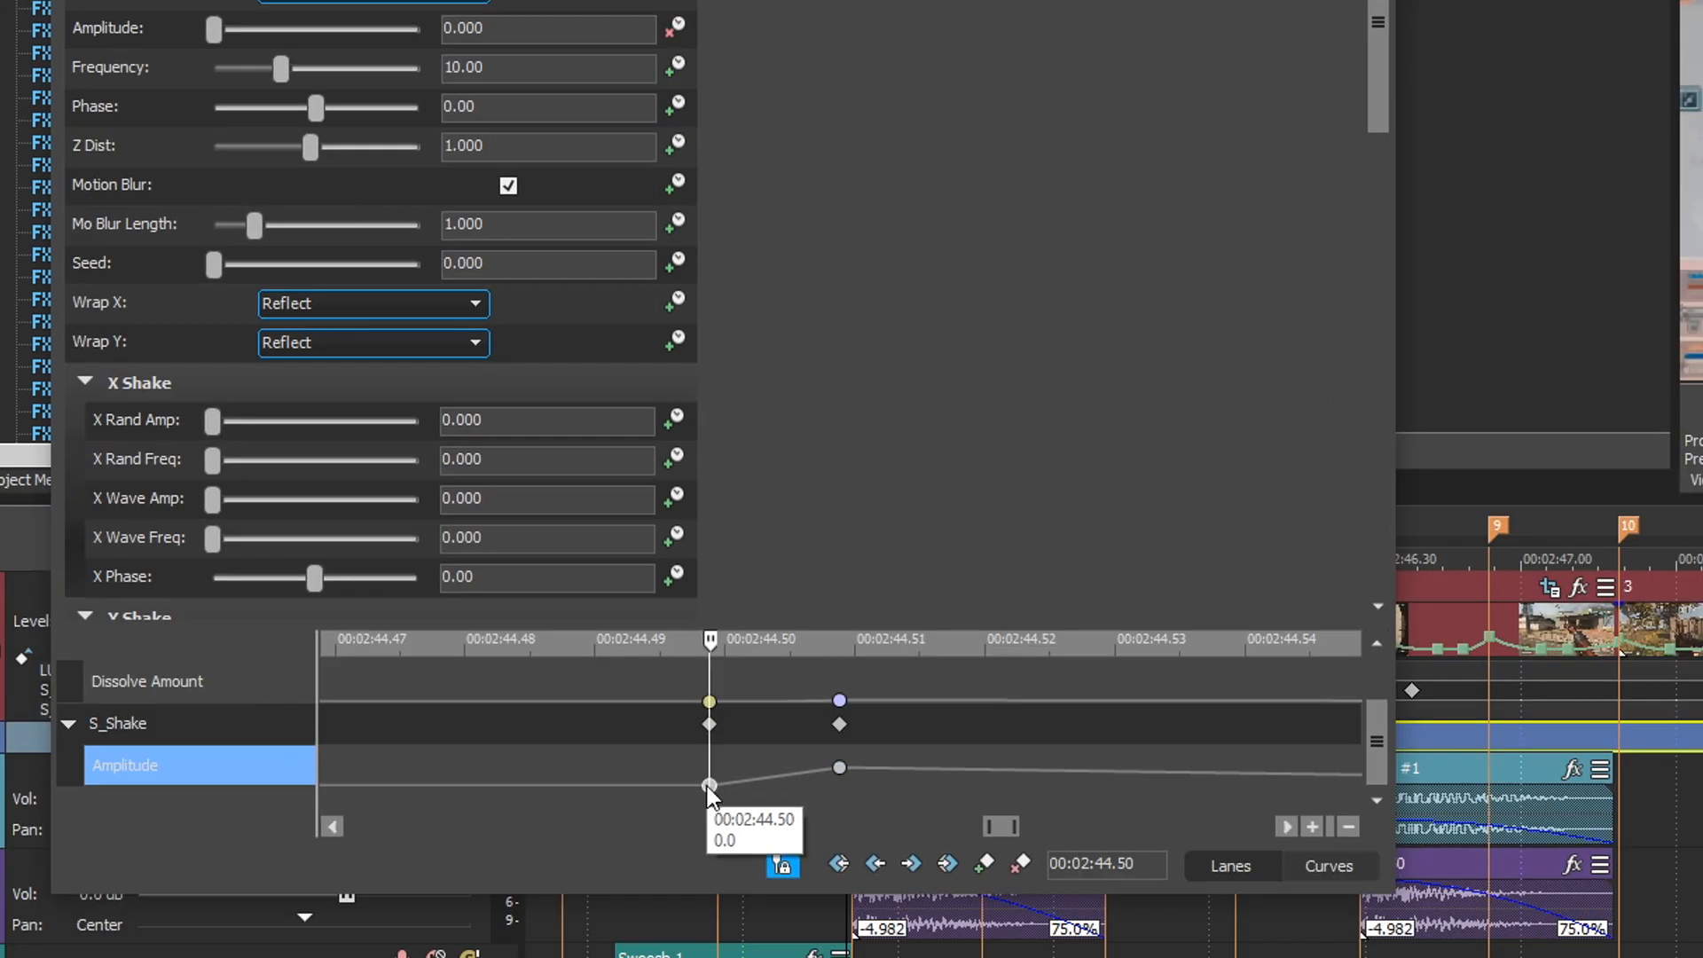
pyautogui.rightClick(709, 785)
pyautogui.click(805, 631)
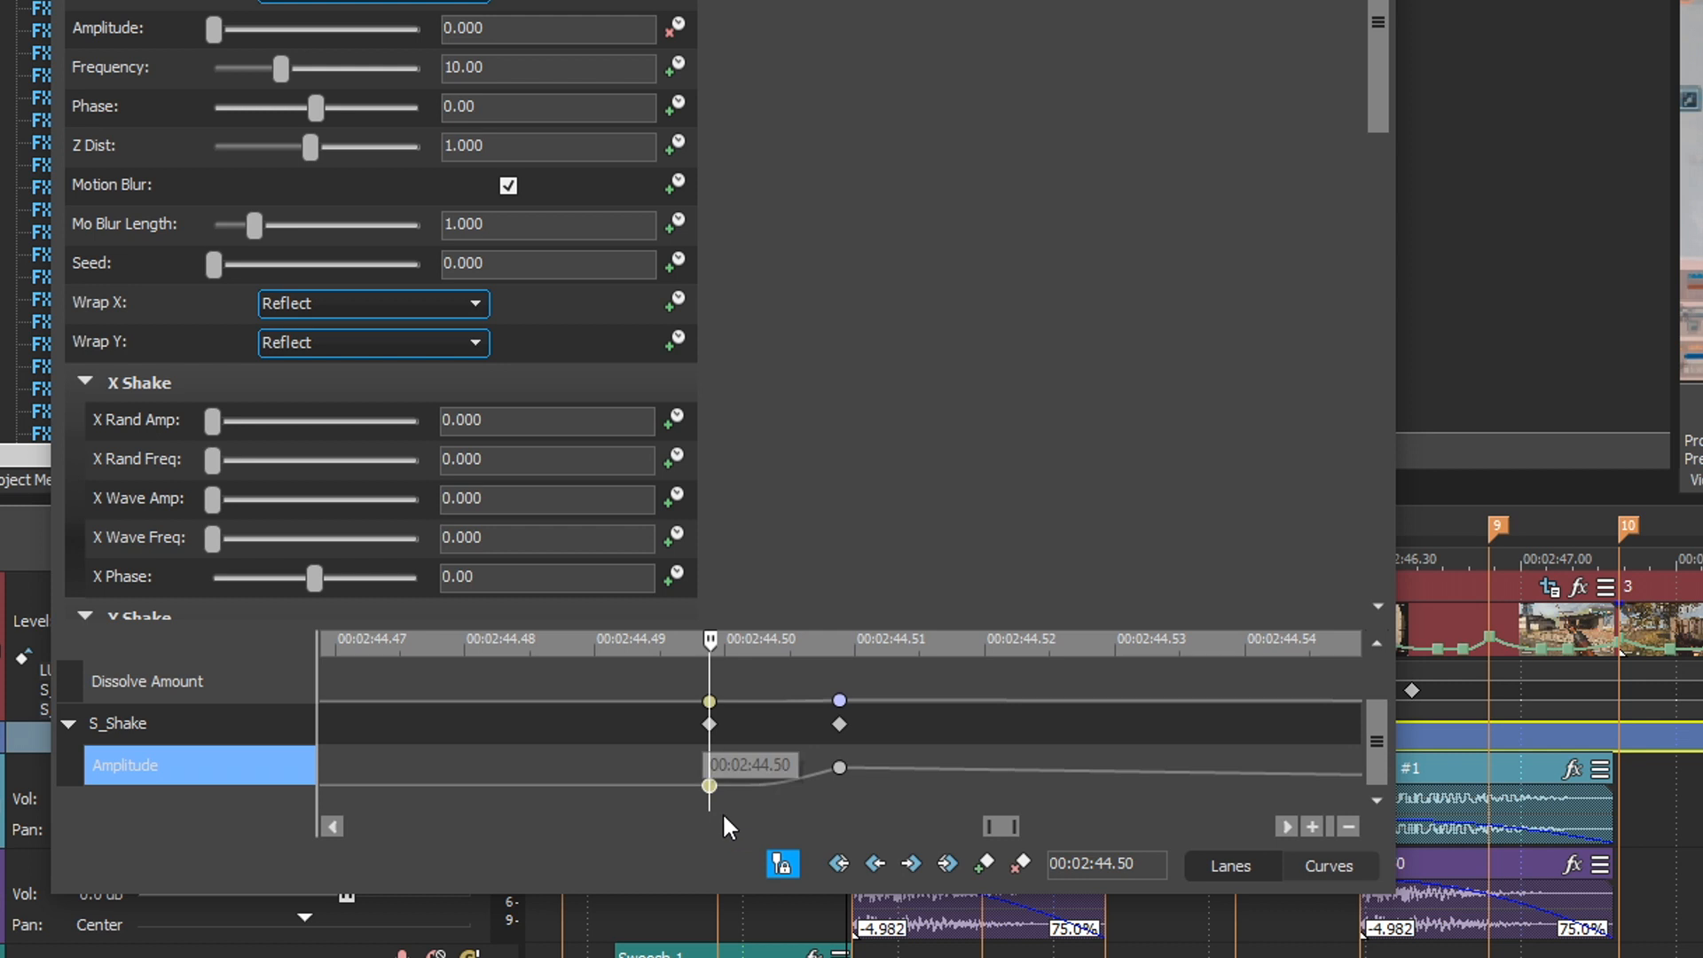
pyautogui.click(839, 768)
pyautogui.rightClick(839, 768)
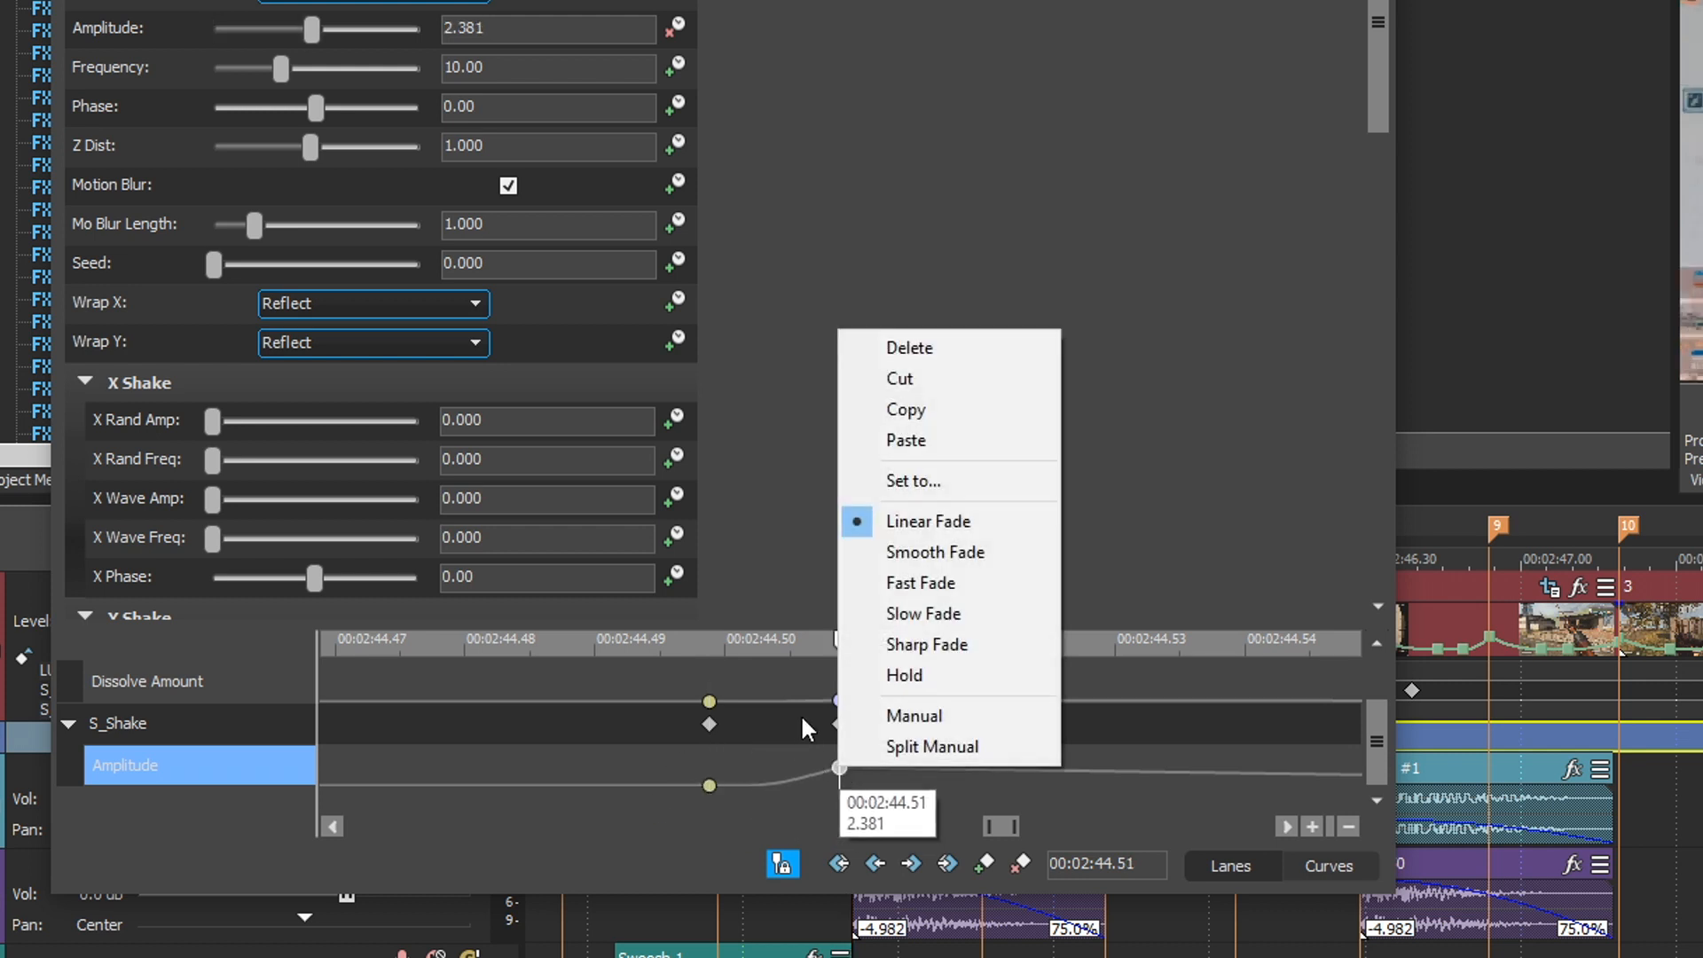
pyautogui.click(949, 613)
pyautogui.scroll(-8, 1083, 795)
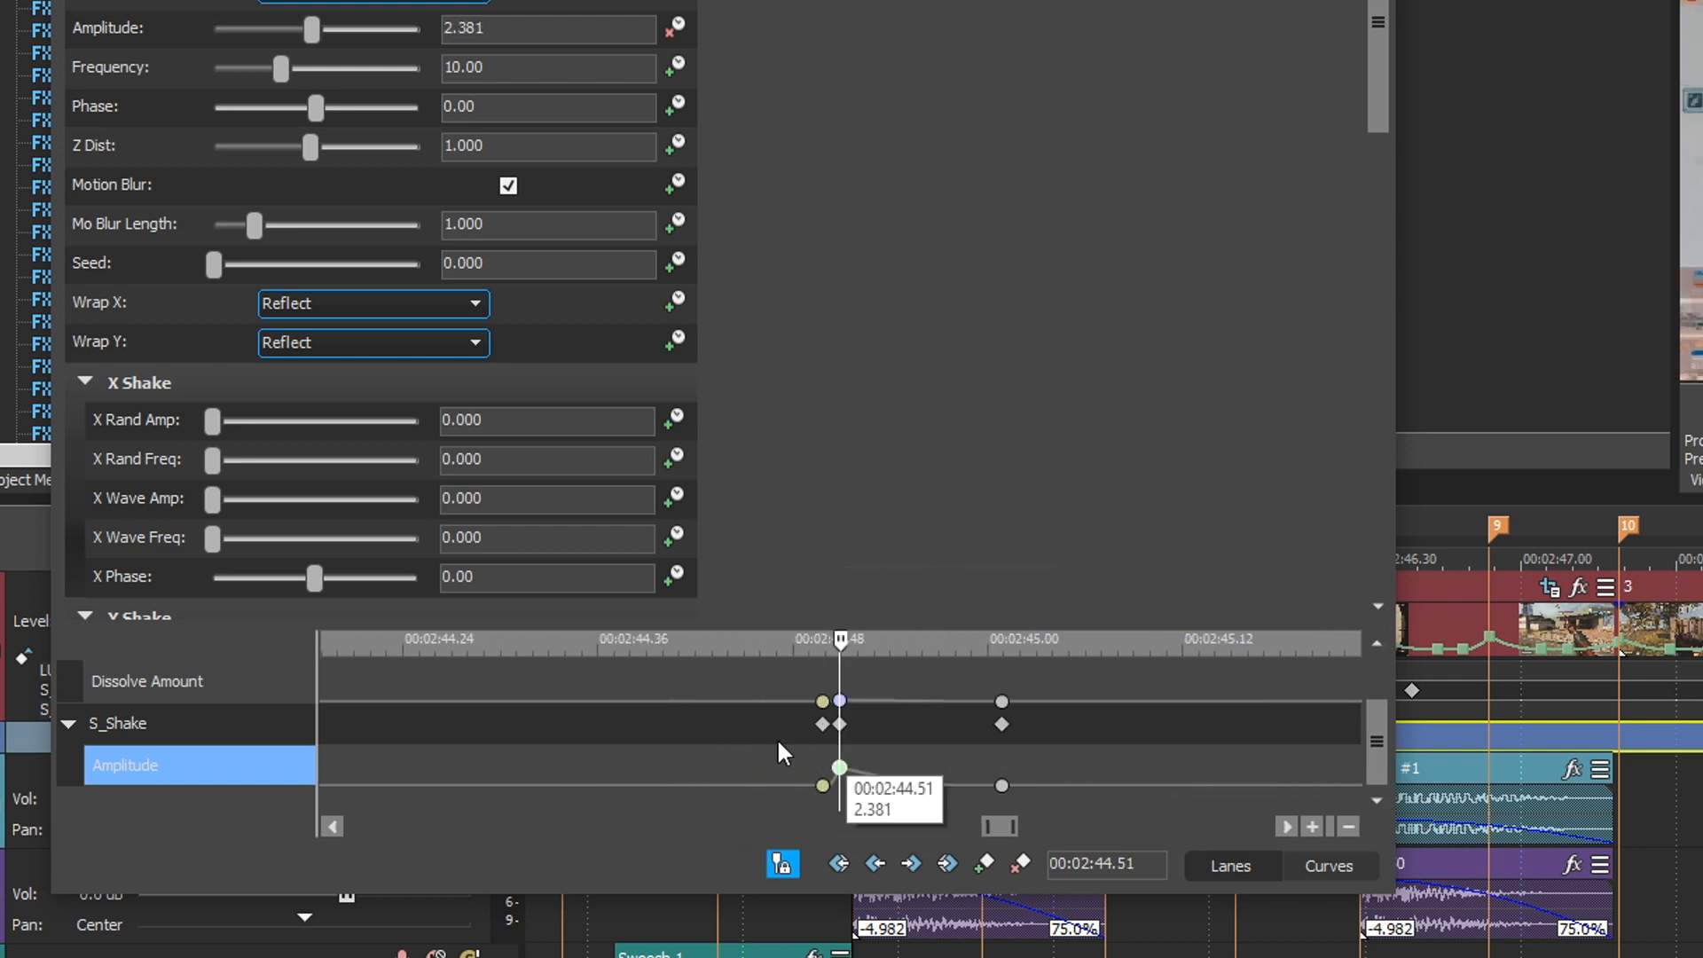
# - Examine the S_Shake Amplitude curve across the keyframes from 00:02:44.50 to 00:02:45.01
pyautogui.scroll(8, 927, 763)
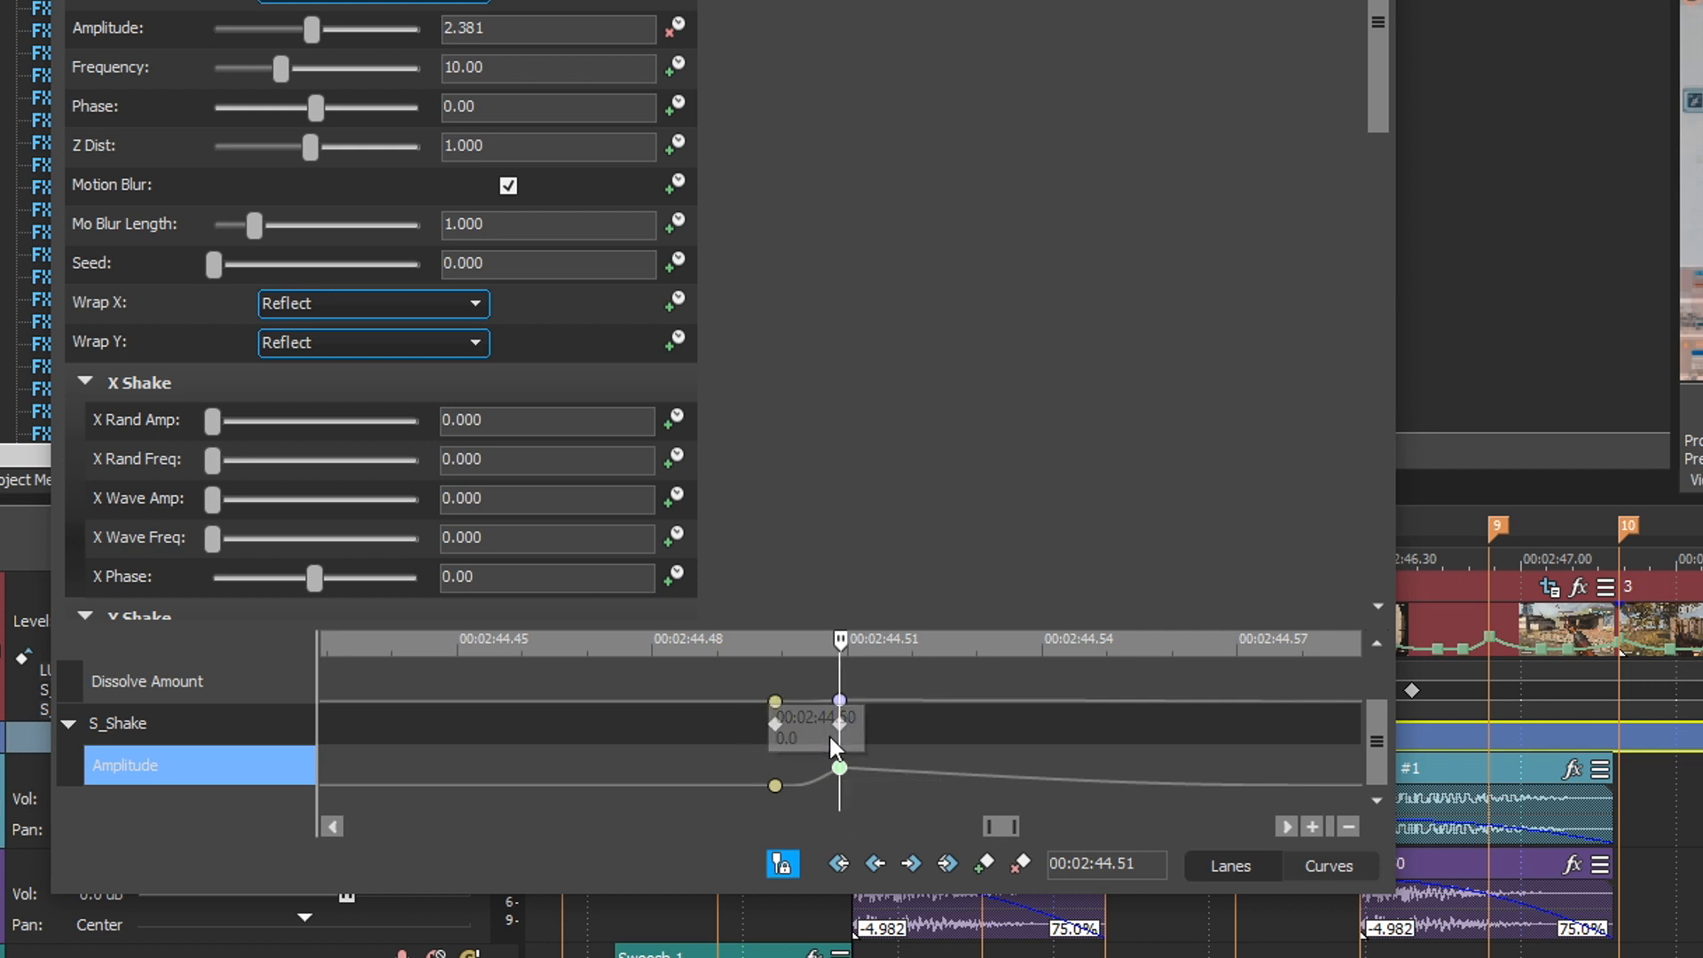
pyautogui.scroll(-8, 1088, 807)
pyautogui.scroll(-2, 1087, 808)
pyautogui.scroll(4, 893, 741)
pyautogui.scroll(-1, 896, 738)
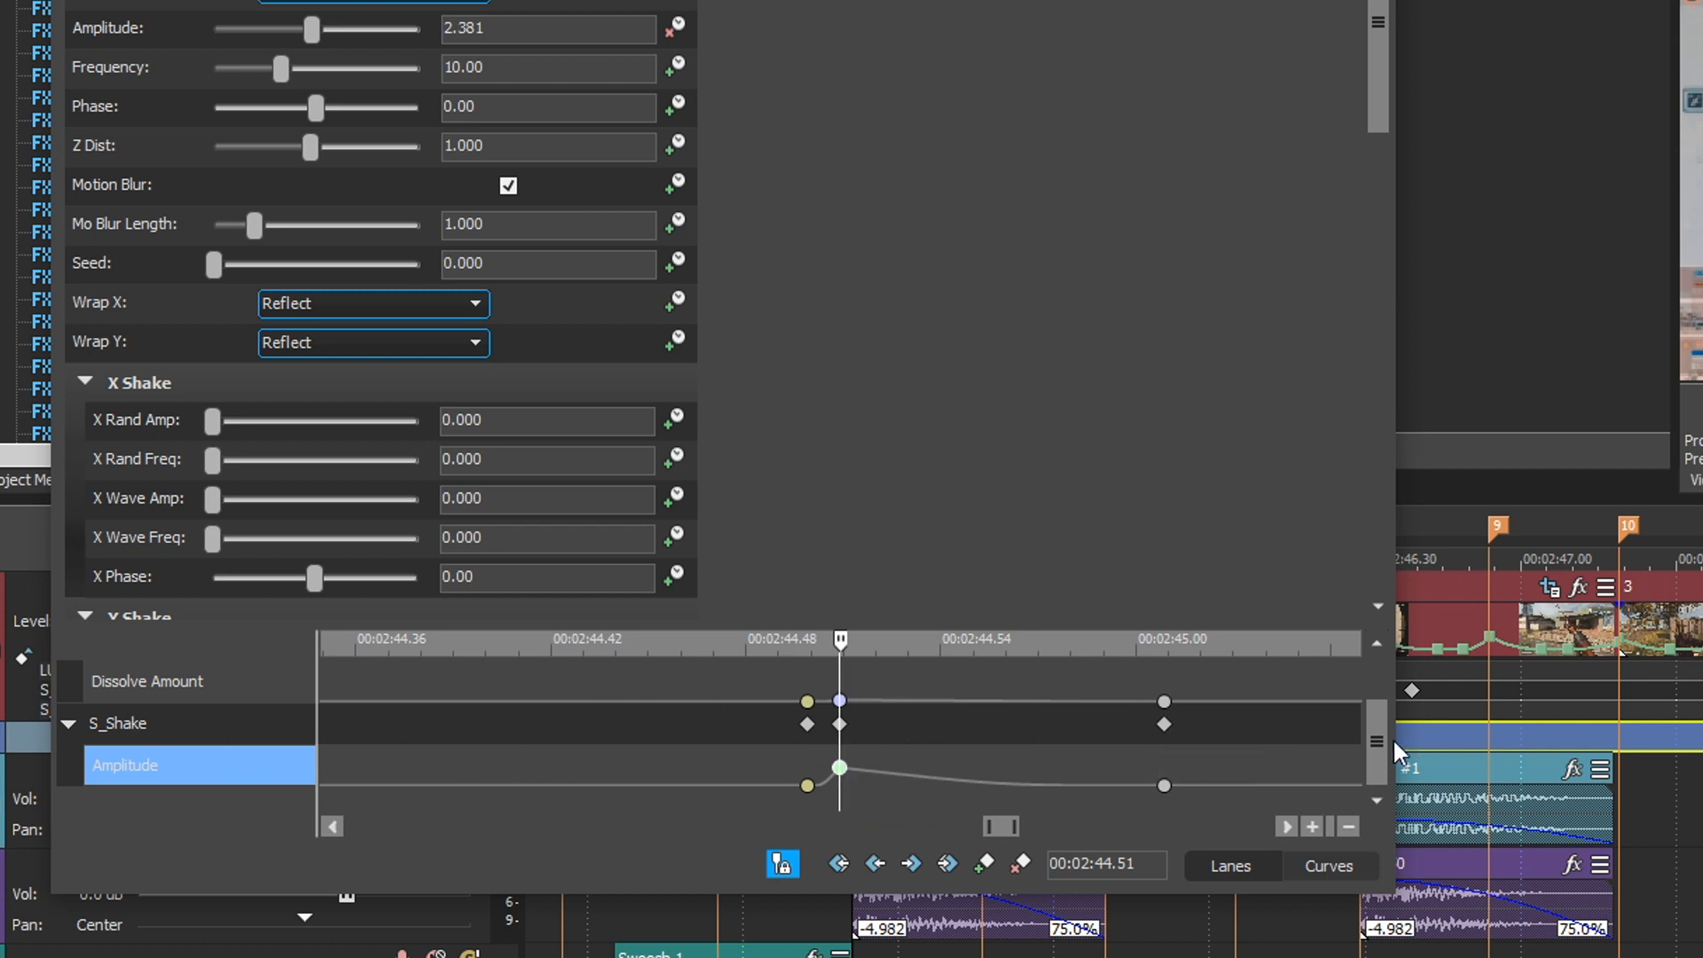
pyautogui.scroll(1, 1378, 705)
pyautogui.scroll(-1, 1378, 709)
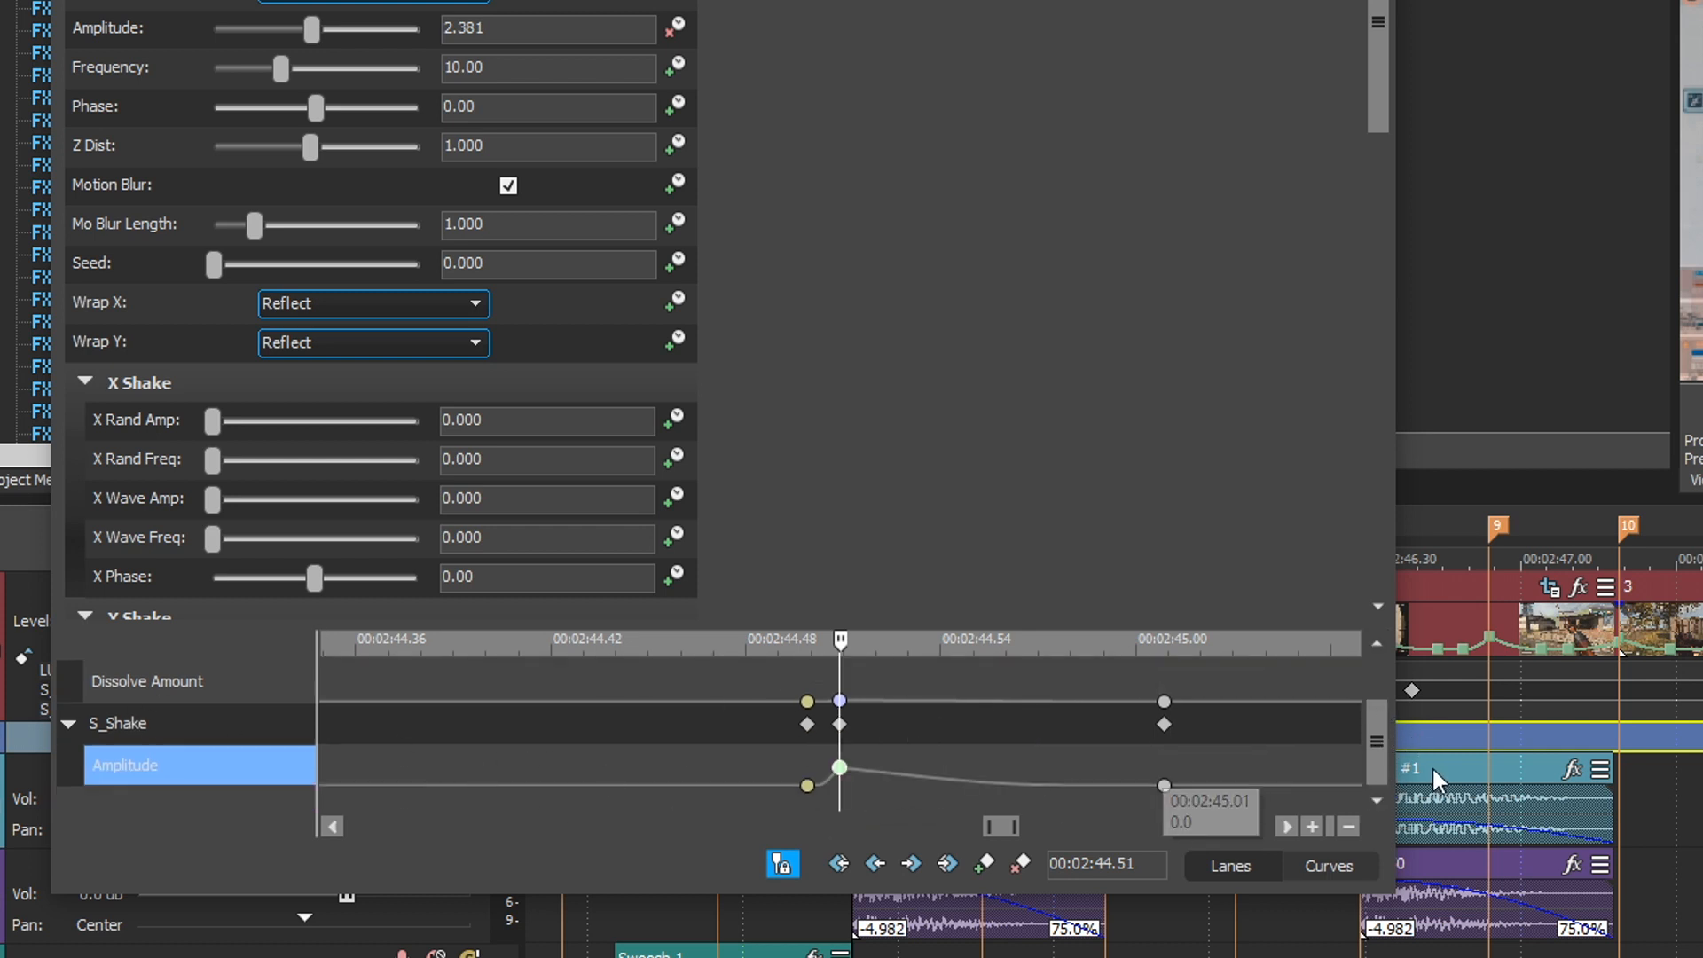
pyautogui.scroll(1, 1379, 752)
pyautogui.scroll(-1, 1375, 761)
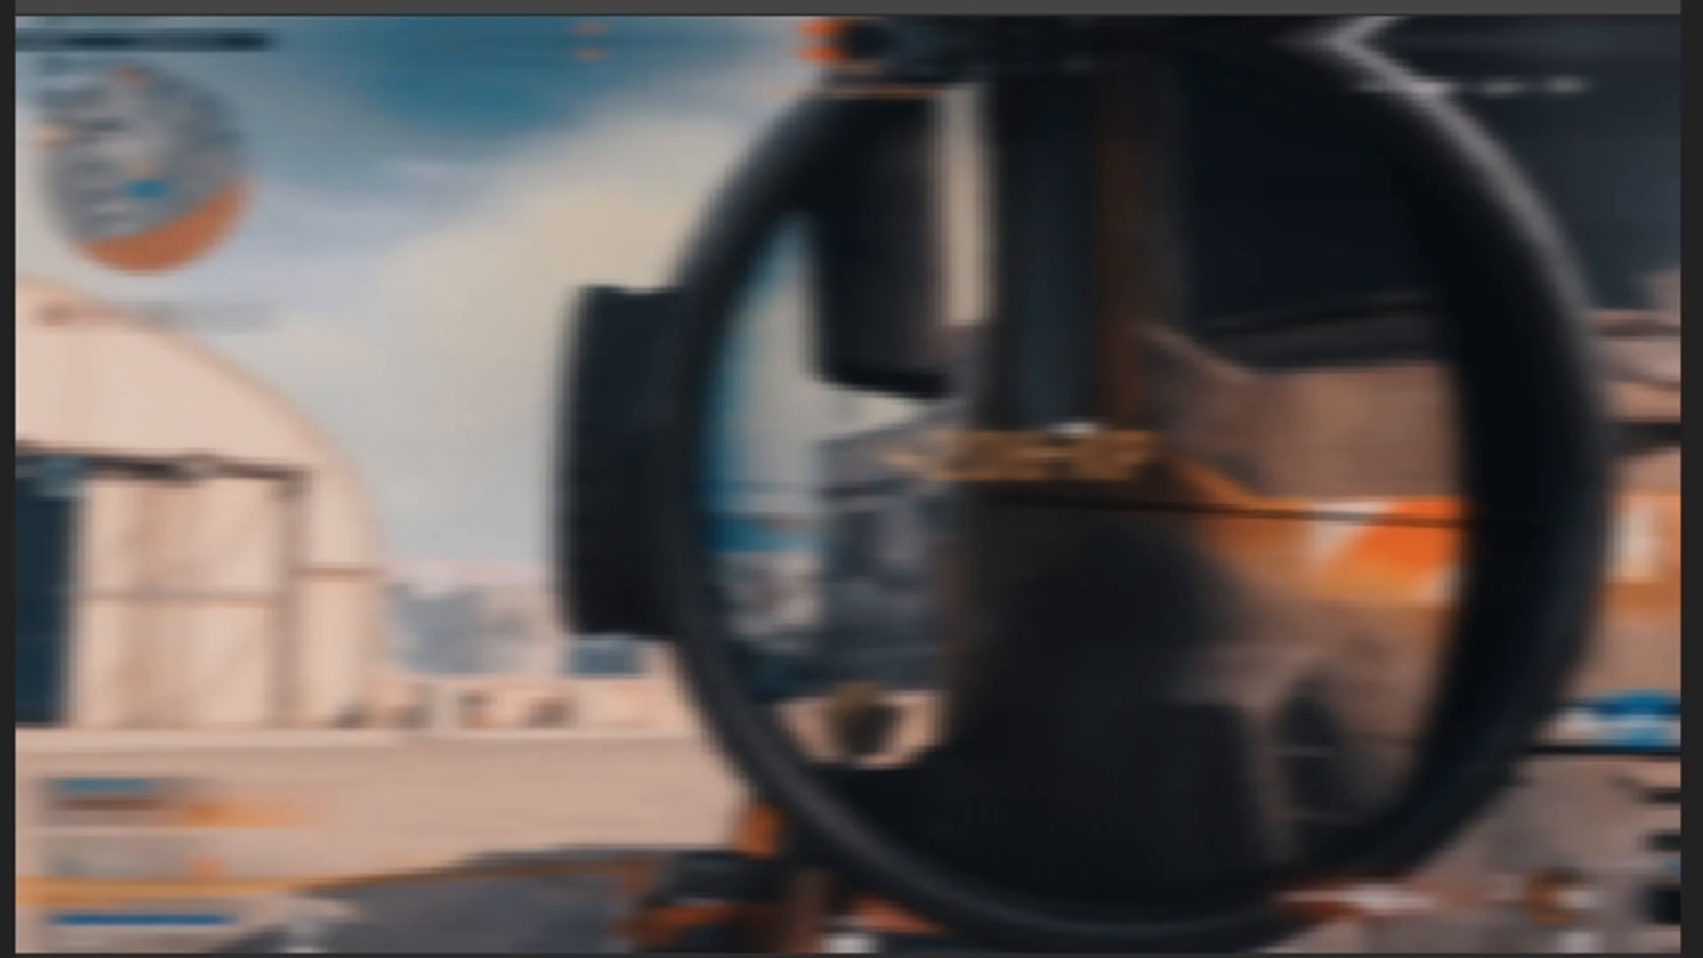
# - Step frame by frame up to 00:02:44.59 to inspect the shake effect in the preview
pyautogui.press('Right')
pyautogui.press('Right')
pyautogui.press('Right')
pyautogui.press('Right')
pyautogui.press('Right')
pyautogui.press('Right')
pyautogui.press('Right')
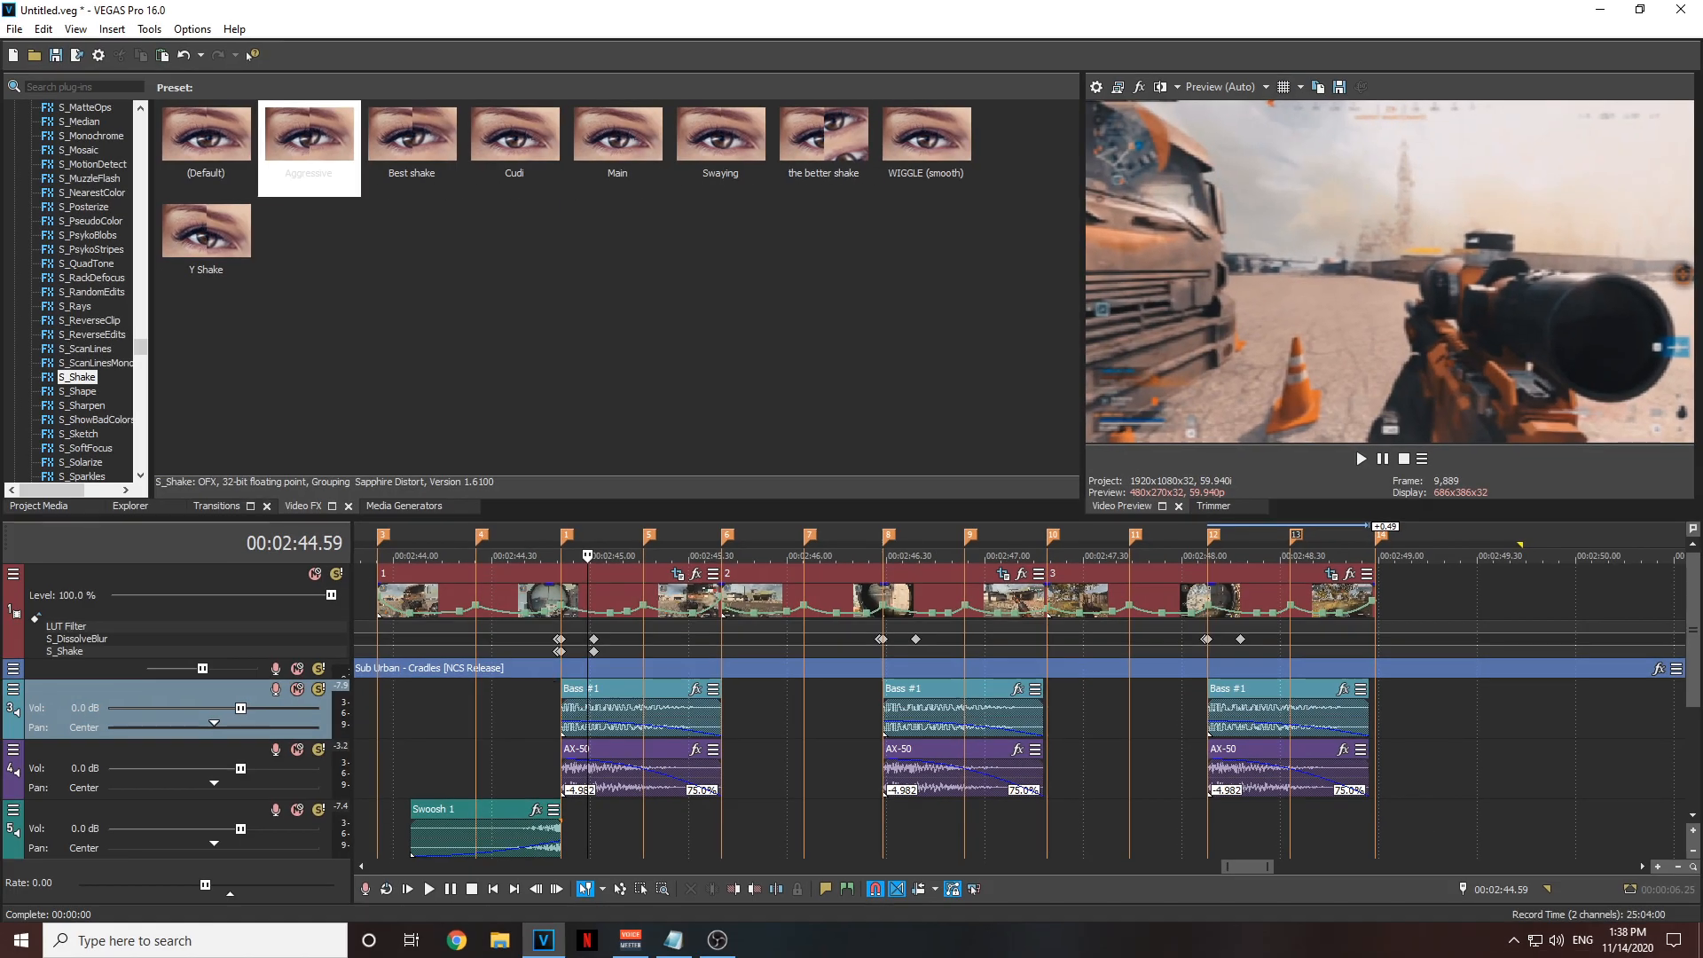
# - Reopen the track's S_Shake effect and copy its three Amplitude keyframes from 00:02:44.50 to 00:02:45.01
pyautogui.doubleClick(593, 651)
pyautogui.moveTo(452, 134); pyautogui.dragTo(858, 75)
pyautogui.scroll(-1, 986, 723)
pyautogui.click(807, 732)
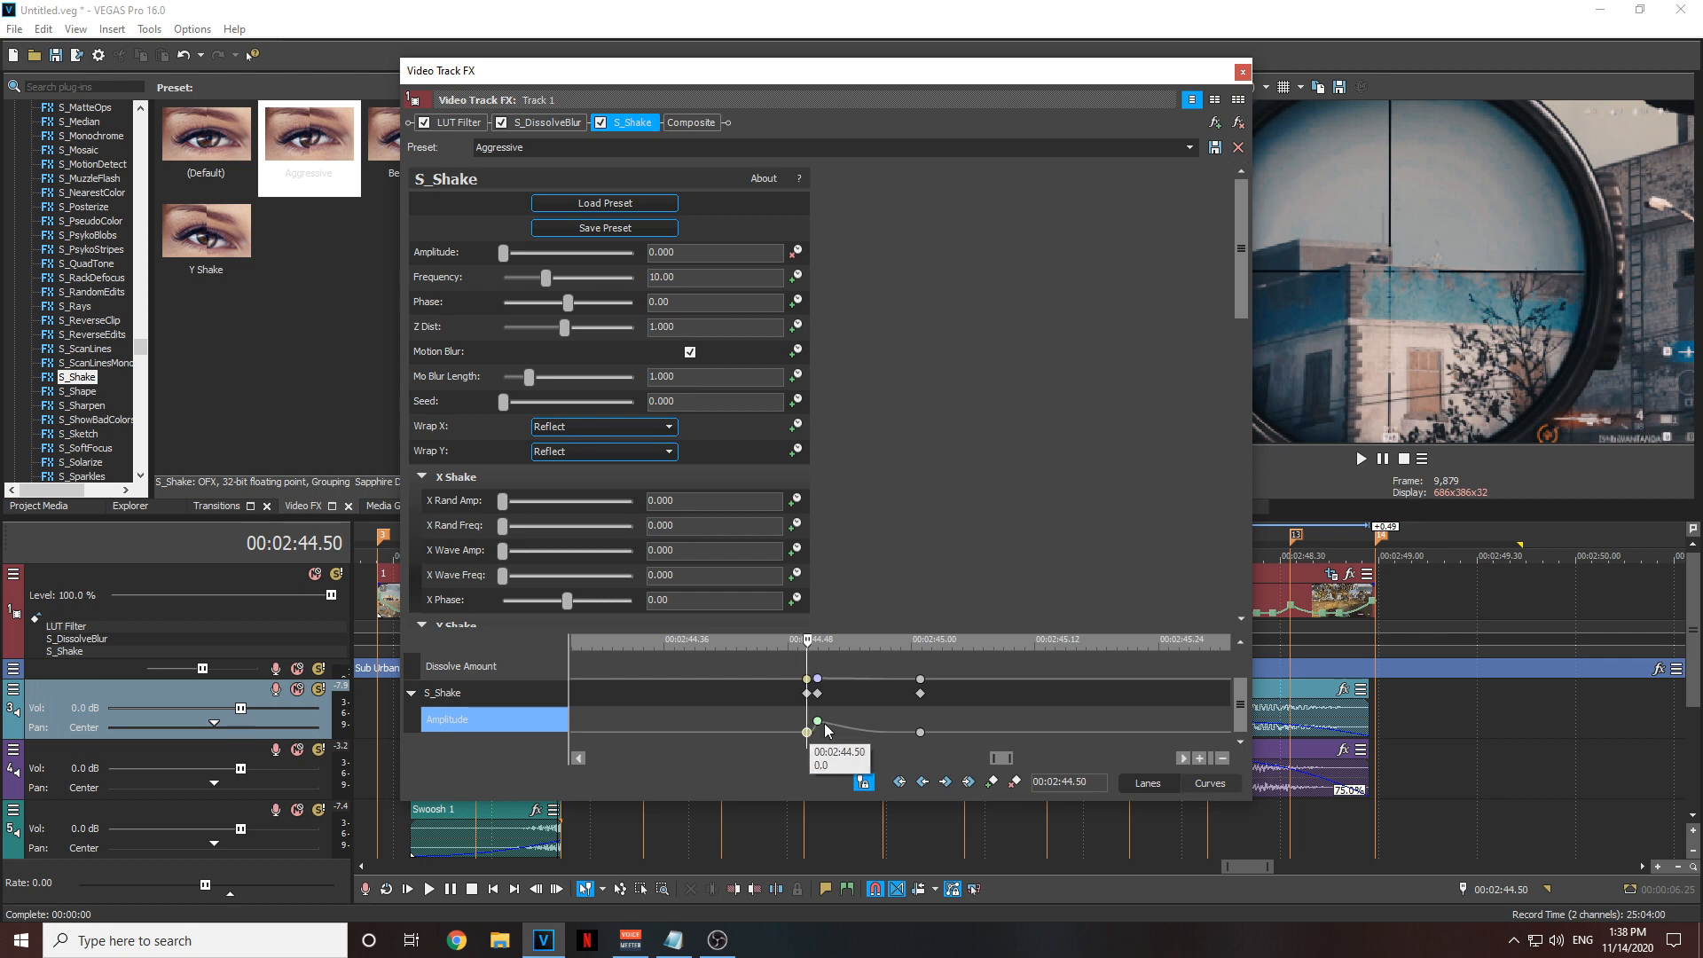
pyautogui.click(920, 732)
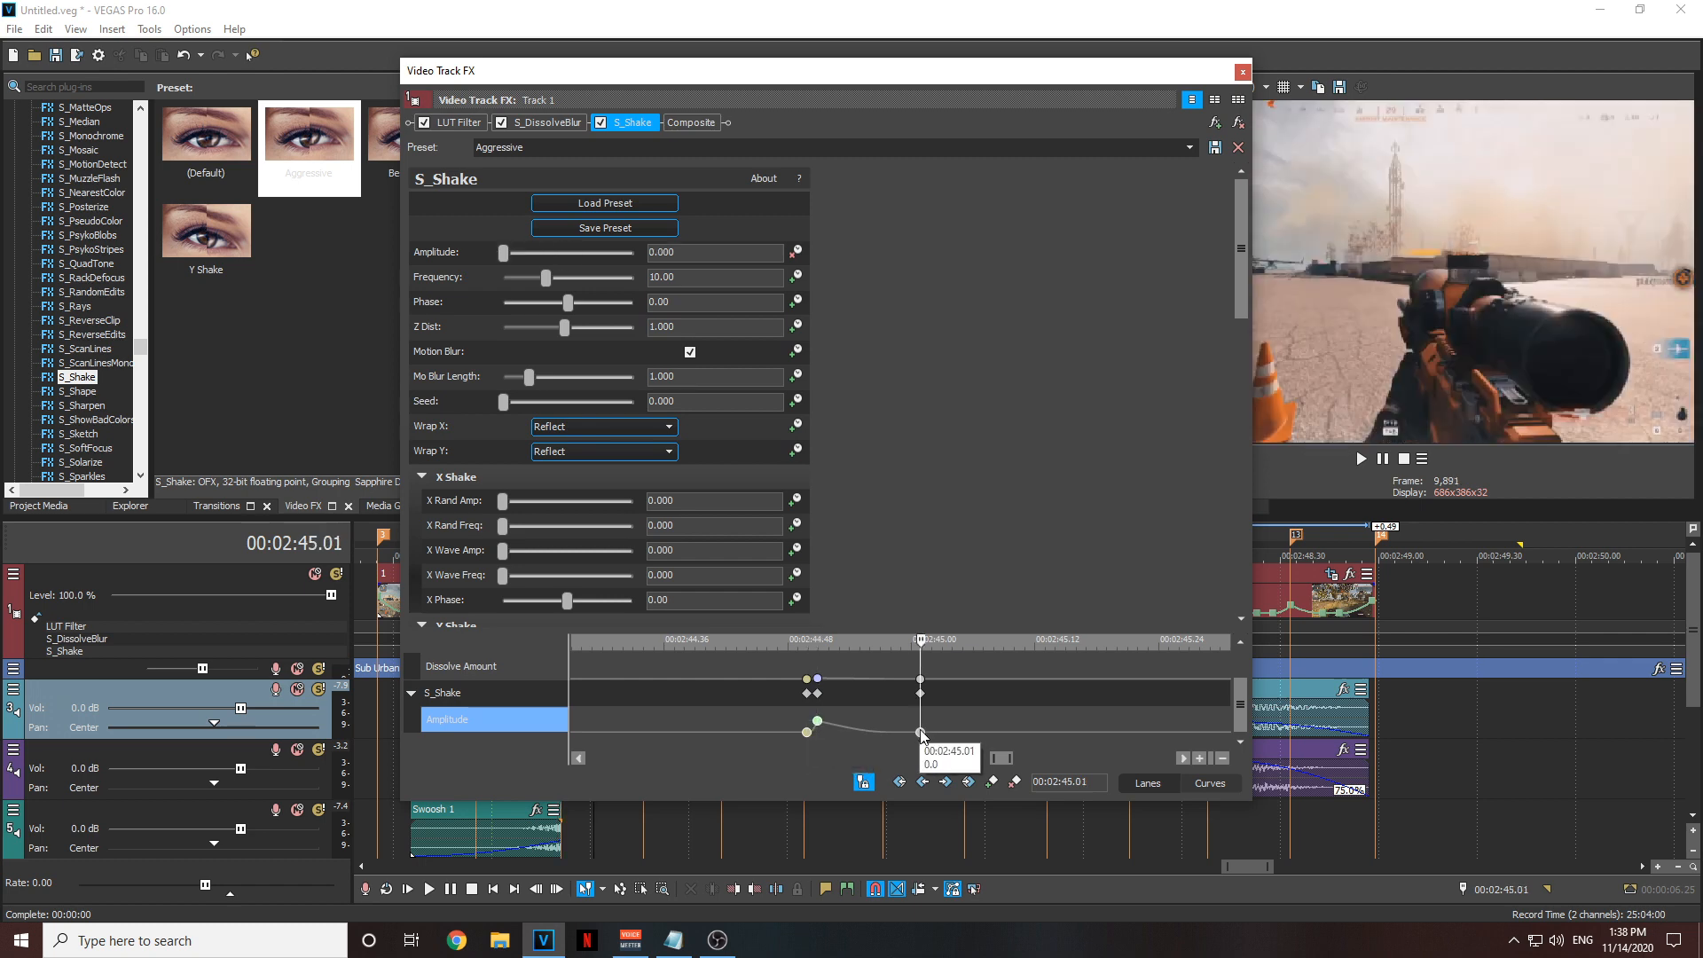
pyautogui.rightClick(921, 733)
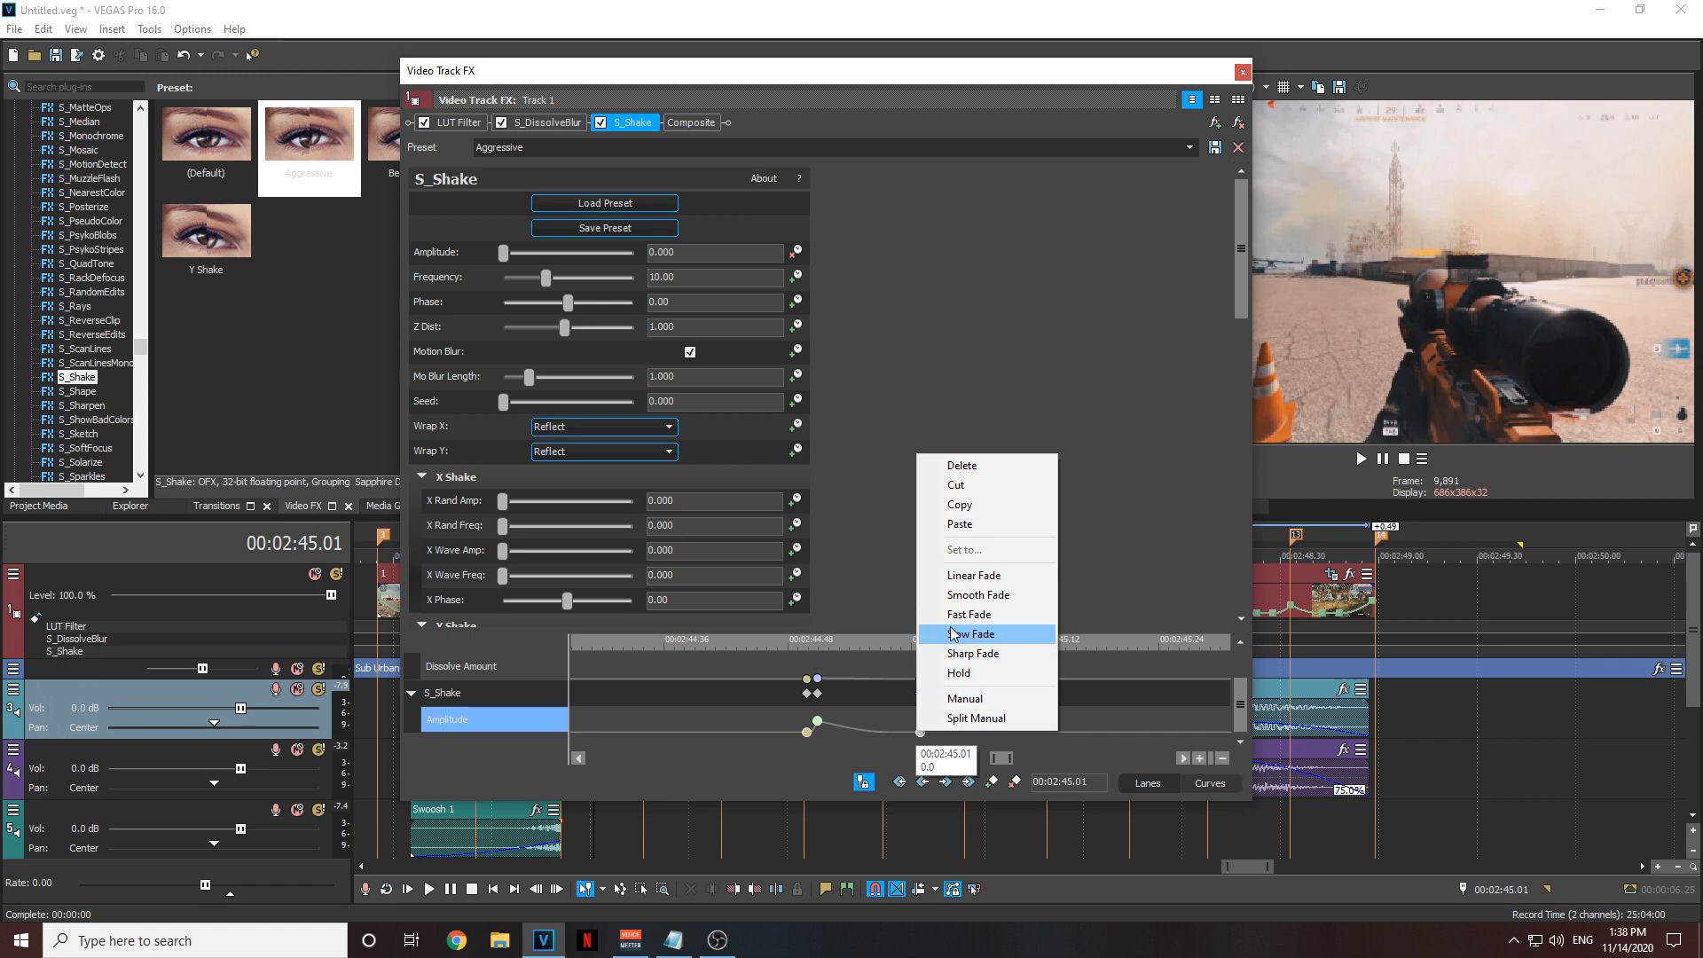
pyautogui.click(972, 508)
# - Paste the copied Amplitude keyframes at 00:02:46.28, in line with the second group of Dissolve Amount keyframes
pyautogui.scroll(-3, 1025, 729)
pyautogui.click(1122, 712)
pyautogui.scroll(5, 1119, 711)
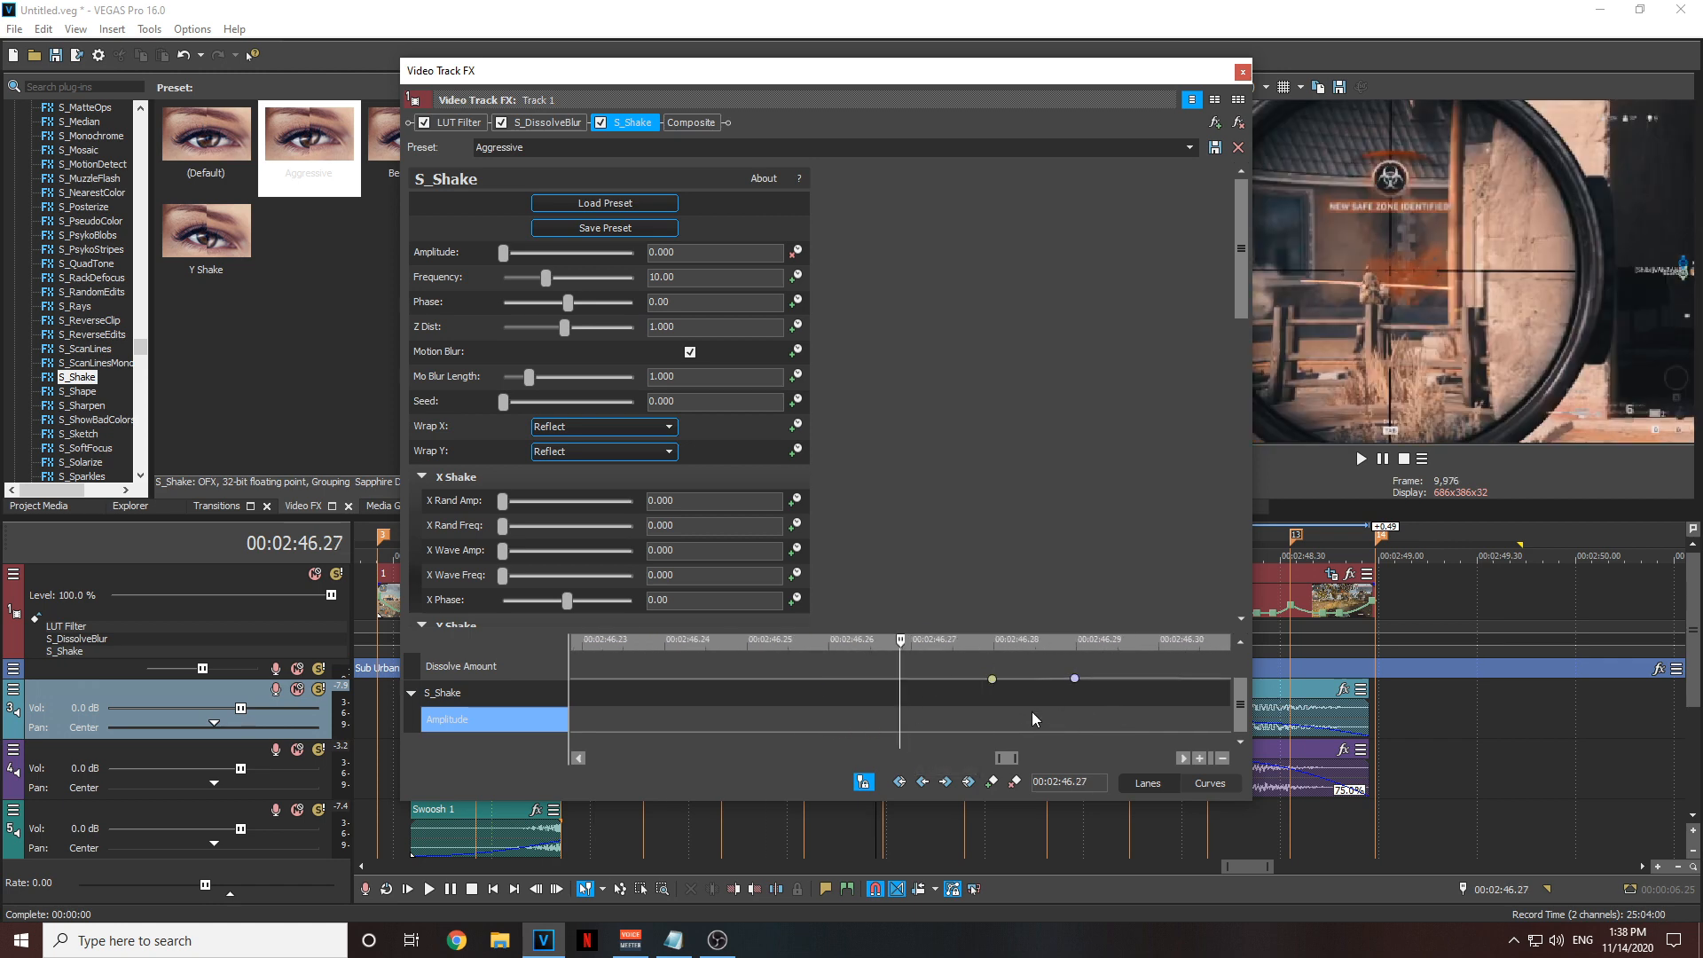
pyautogui.click(992, 715)
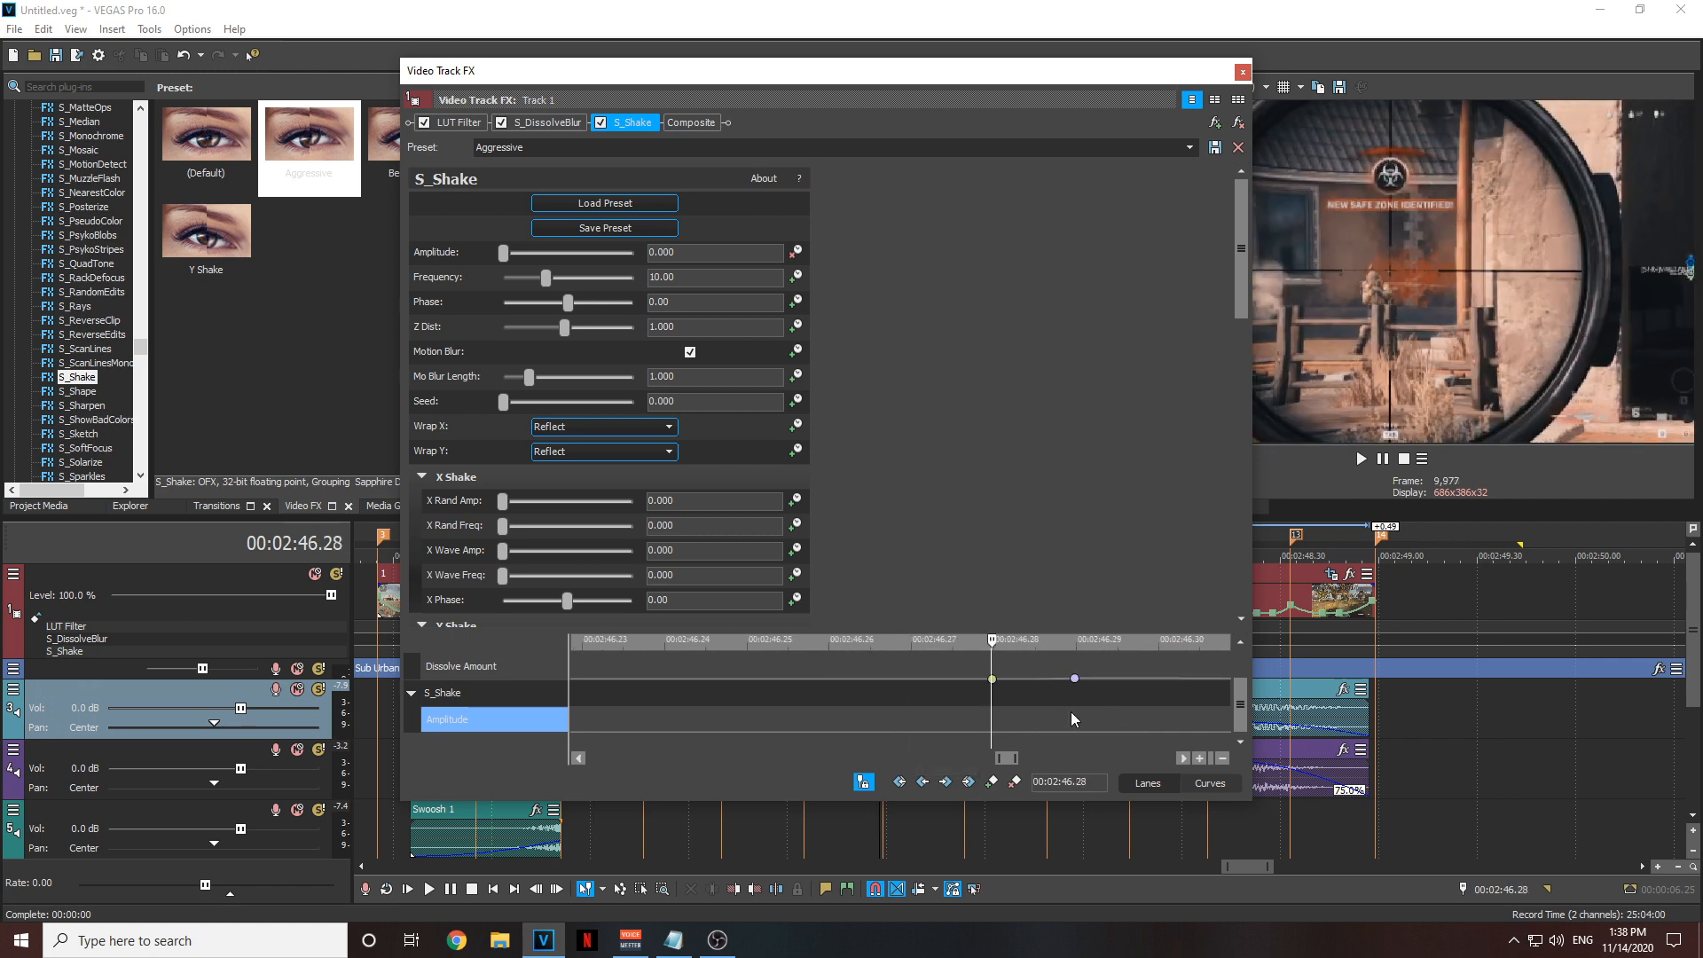
pyautogui.click(1073, 711)
pyautogui.doubleClick(994, 716)
pyautogui.click(1014, 781)
pyautogui.click(991, 723)
pyautogui.hotkey('ctrl', 'v')
pyautogui.scroll(-4, 1001, 706)
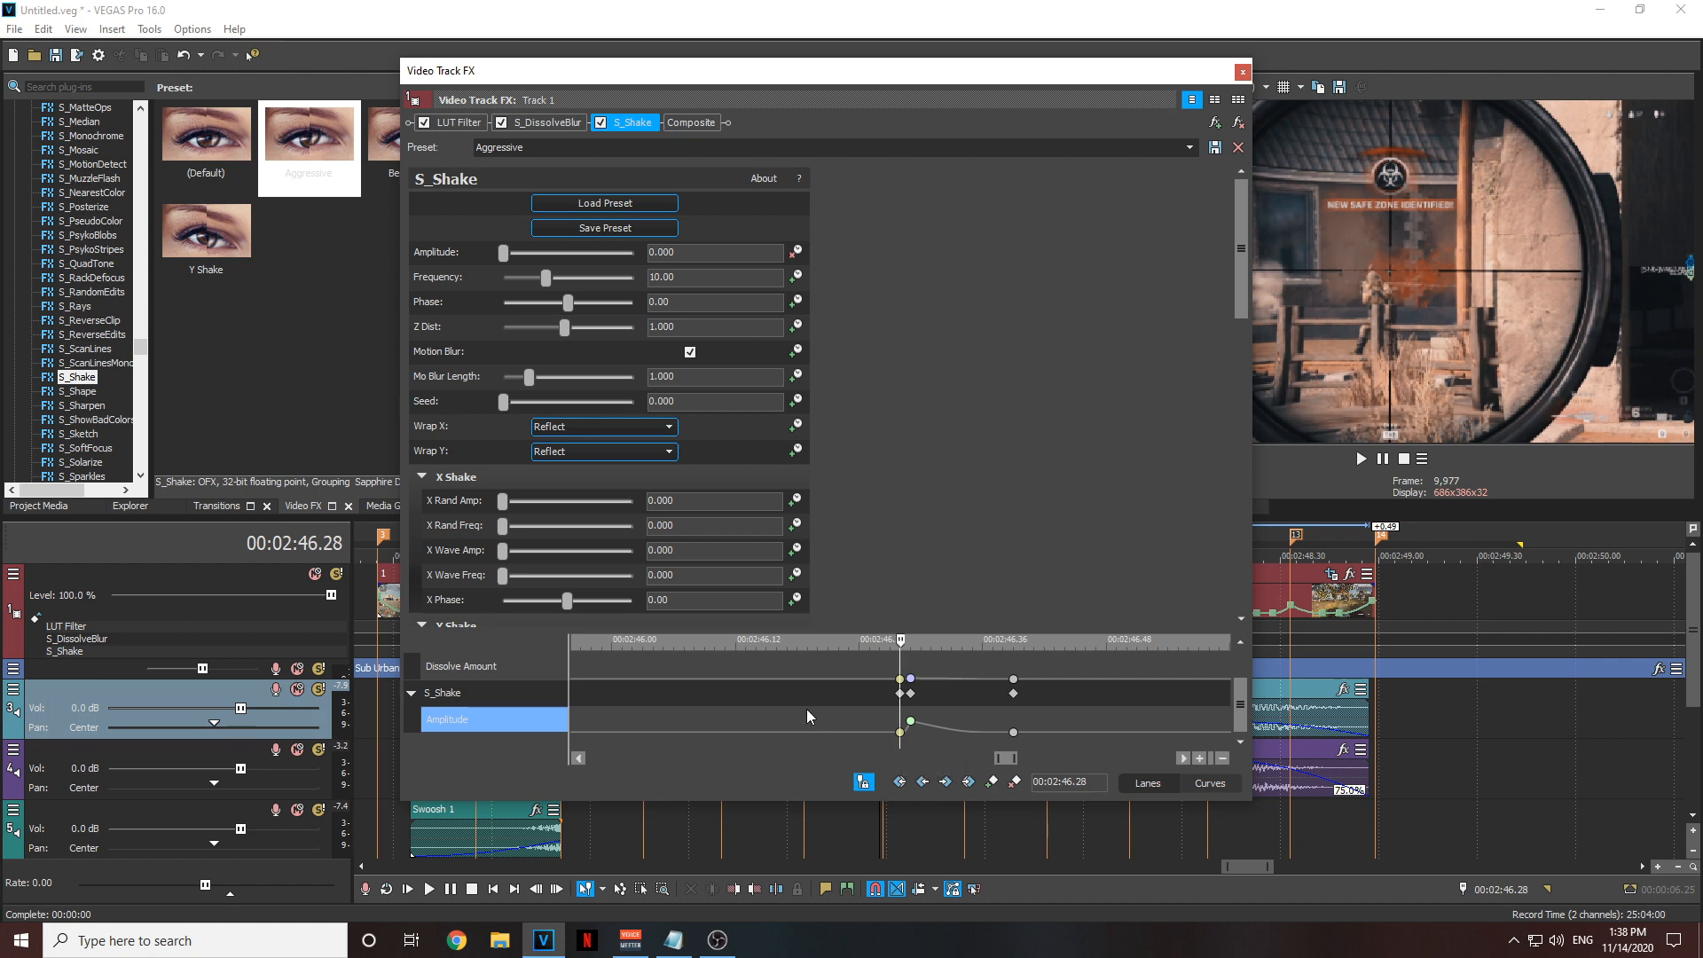
# - Paste the copied Amplitude keyframes at 00:02:48.07, in line with the third group of Dissolve Amount keyframes
pyautogui.click(871, 708)
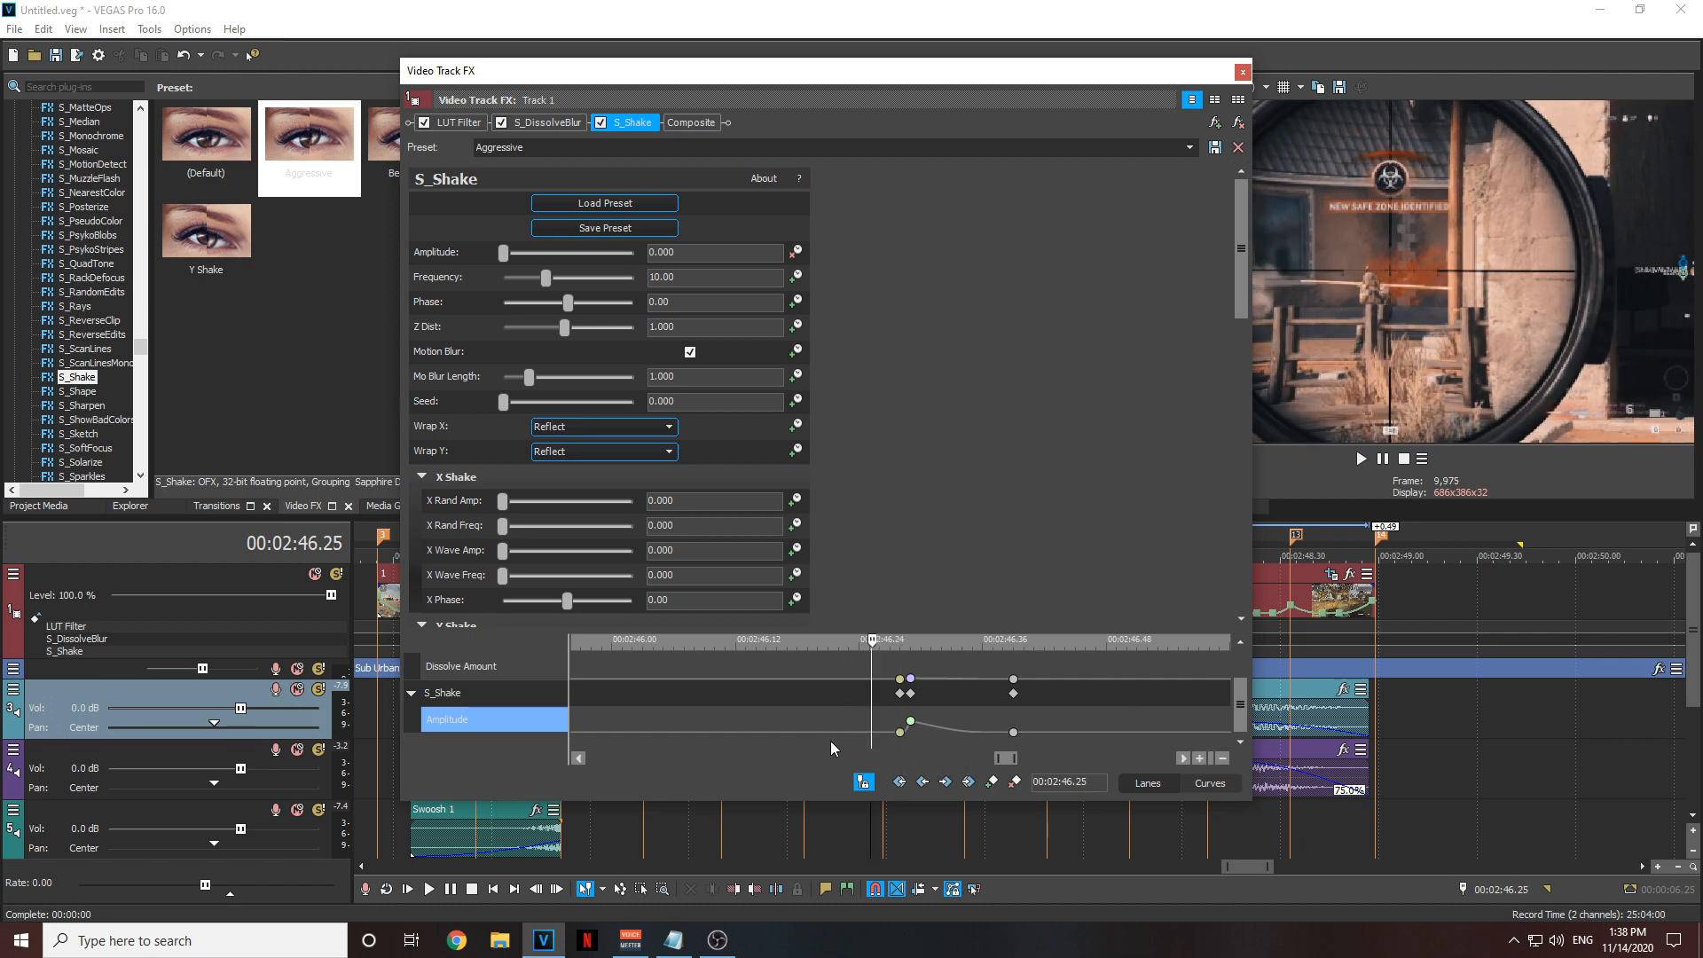
pyautogui.scroll(-2, 986, 712)
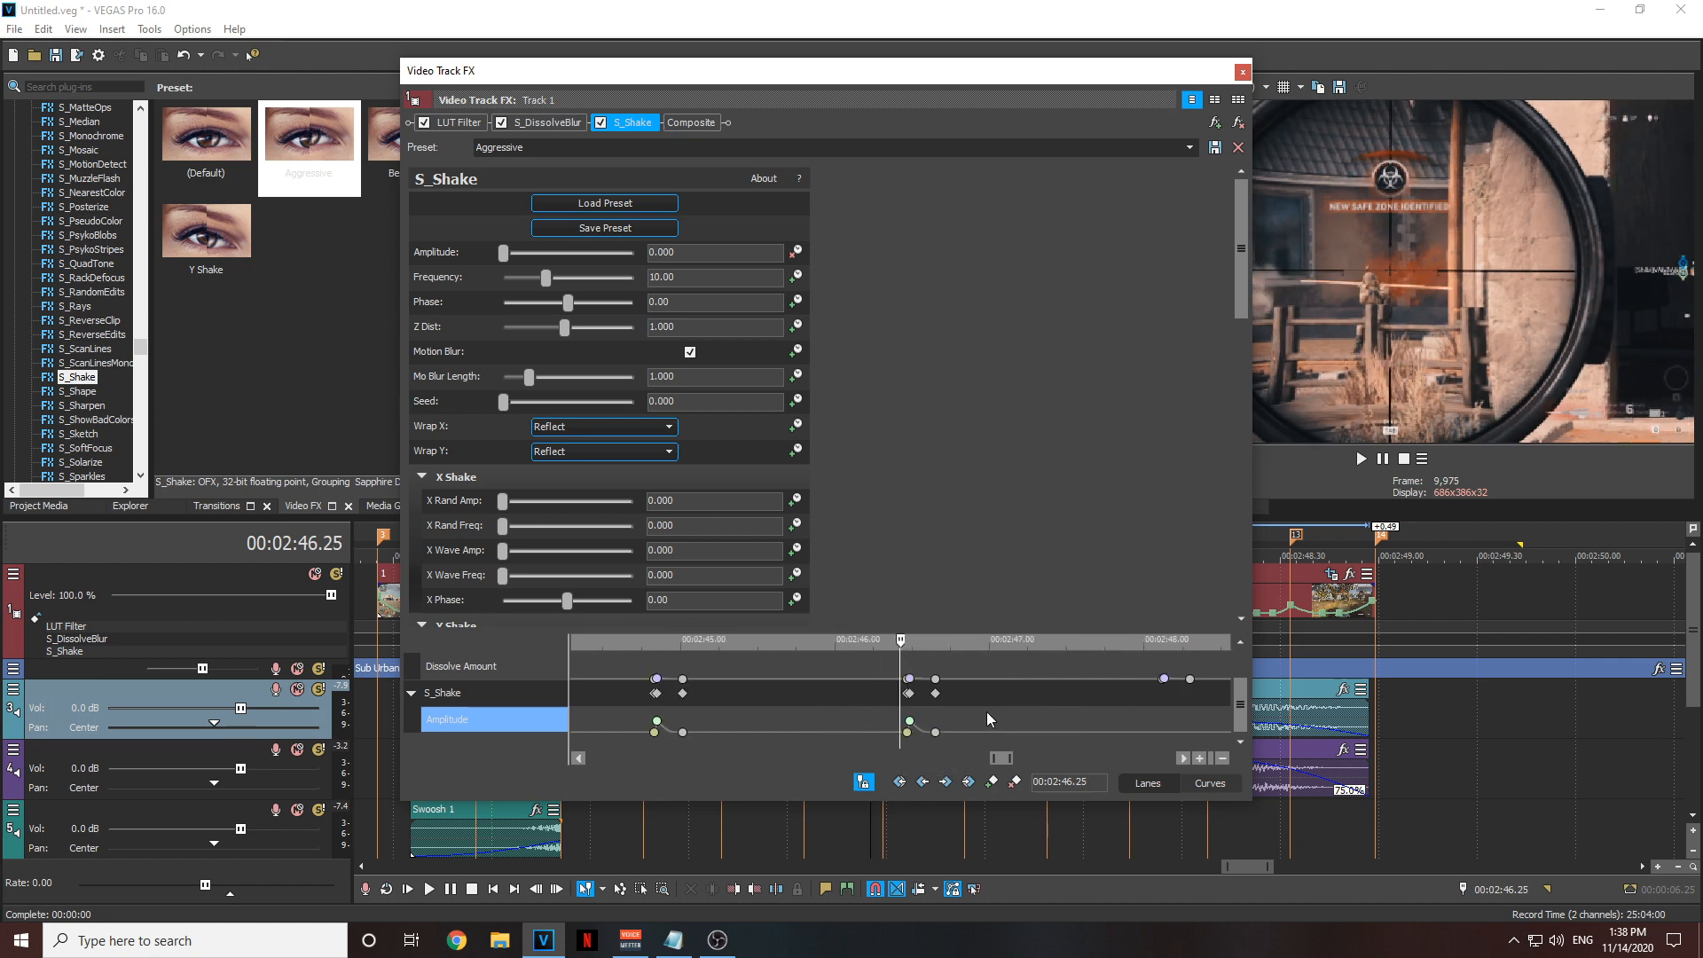
pyautogui.scroll(-2, 747, 730)
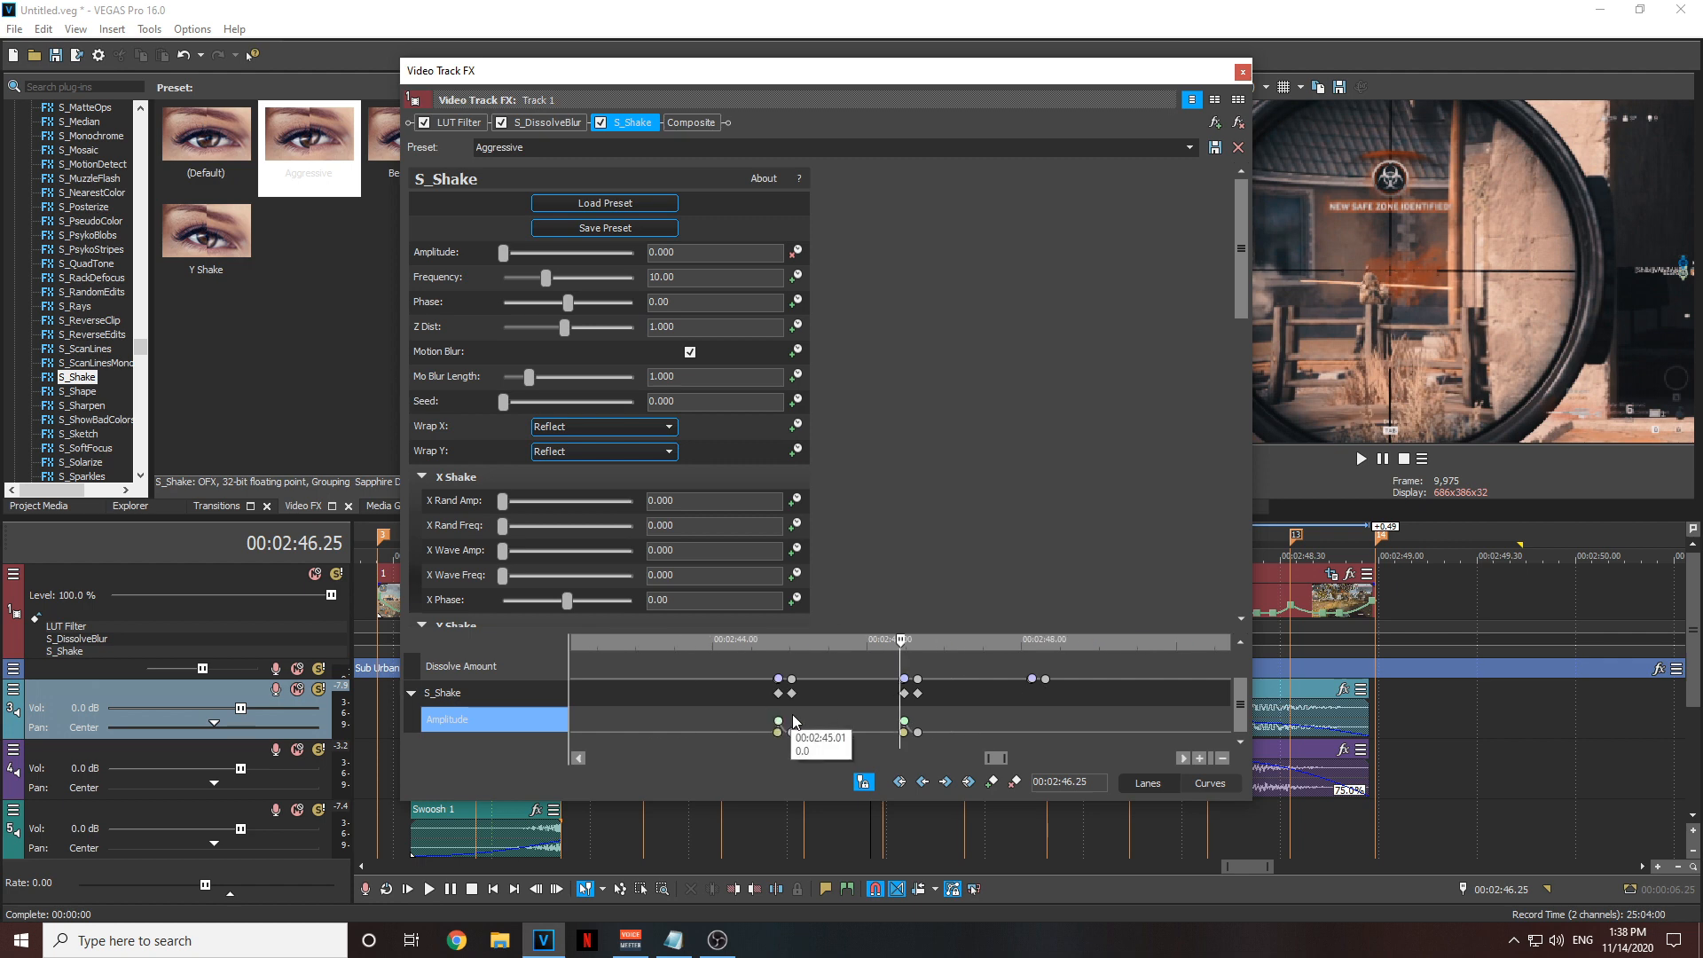
pyautogui.click(1029, 712)
pyautogui.scroll(5, 898, 716)
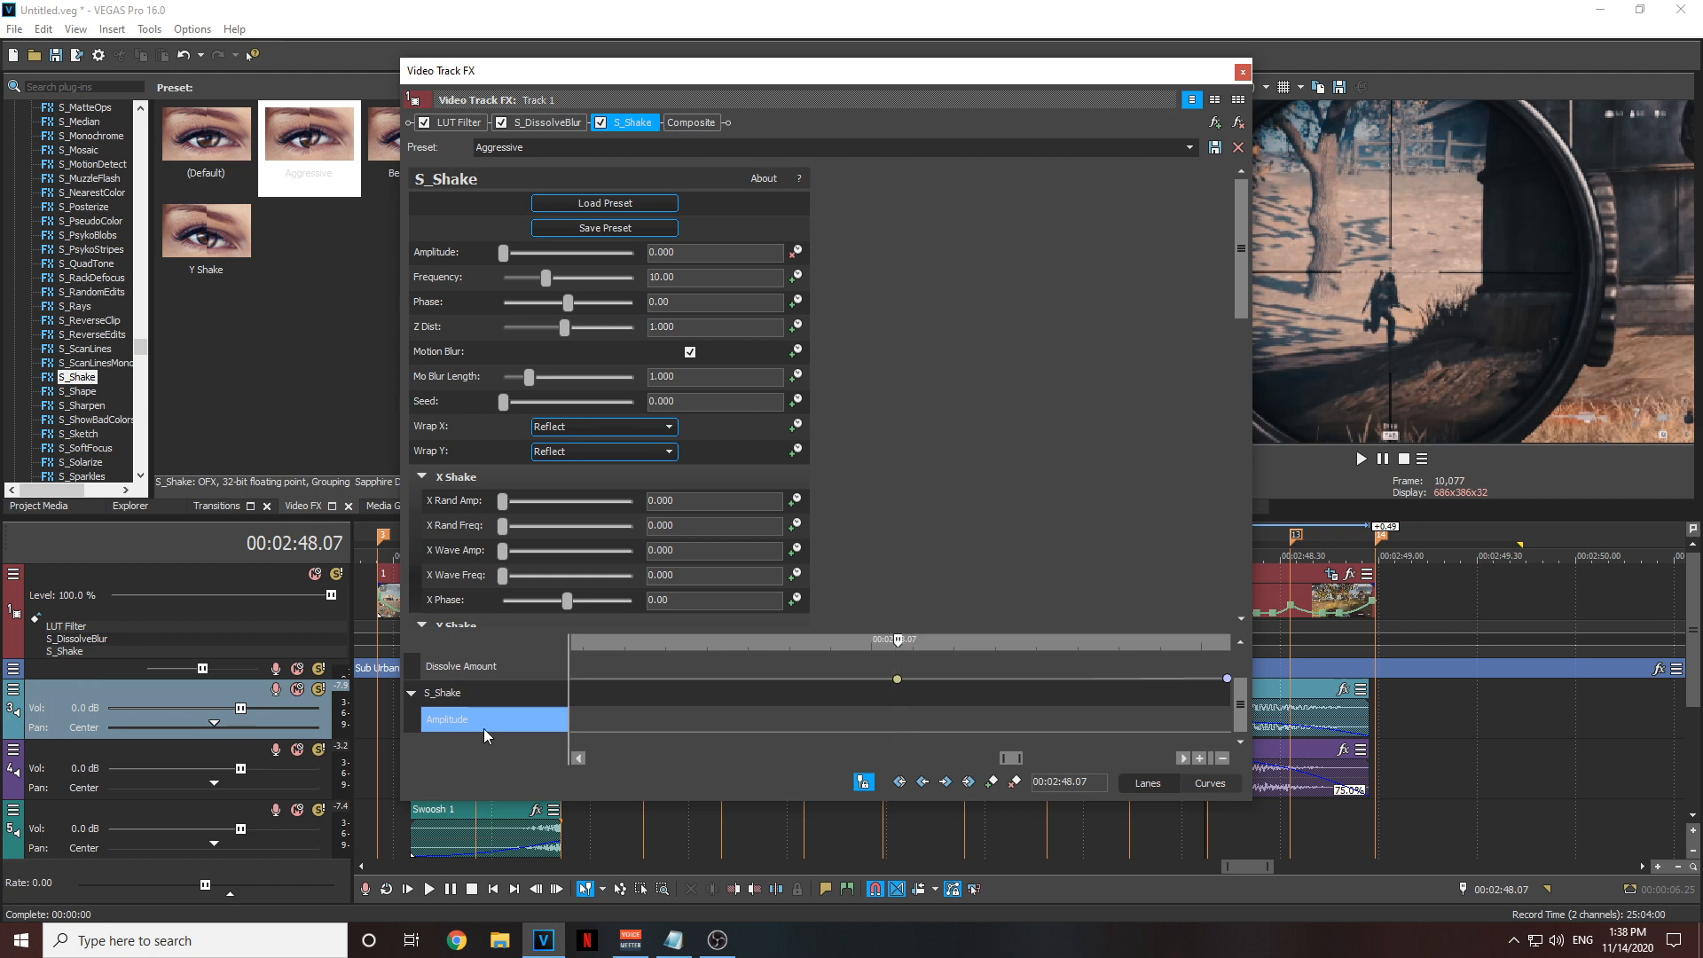
pyautogui.scroll(-5, 1004, 685)
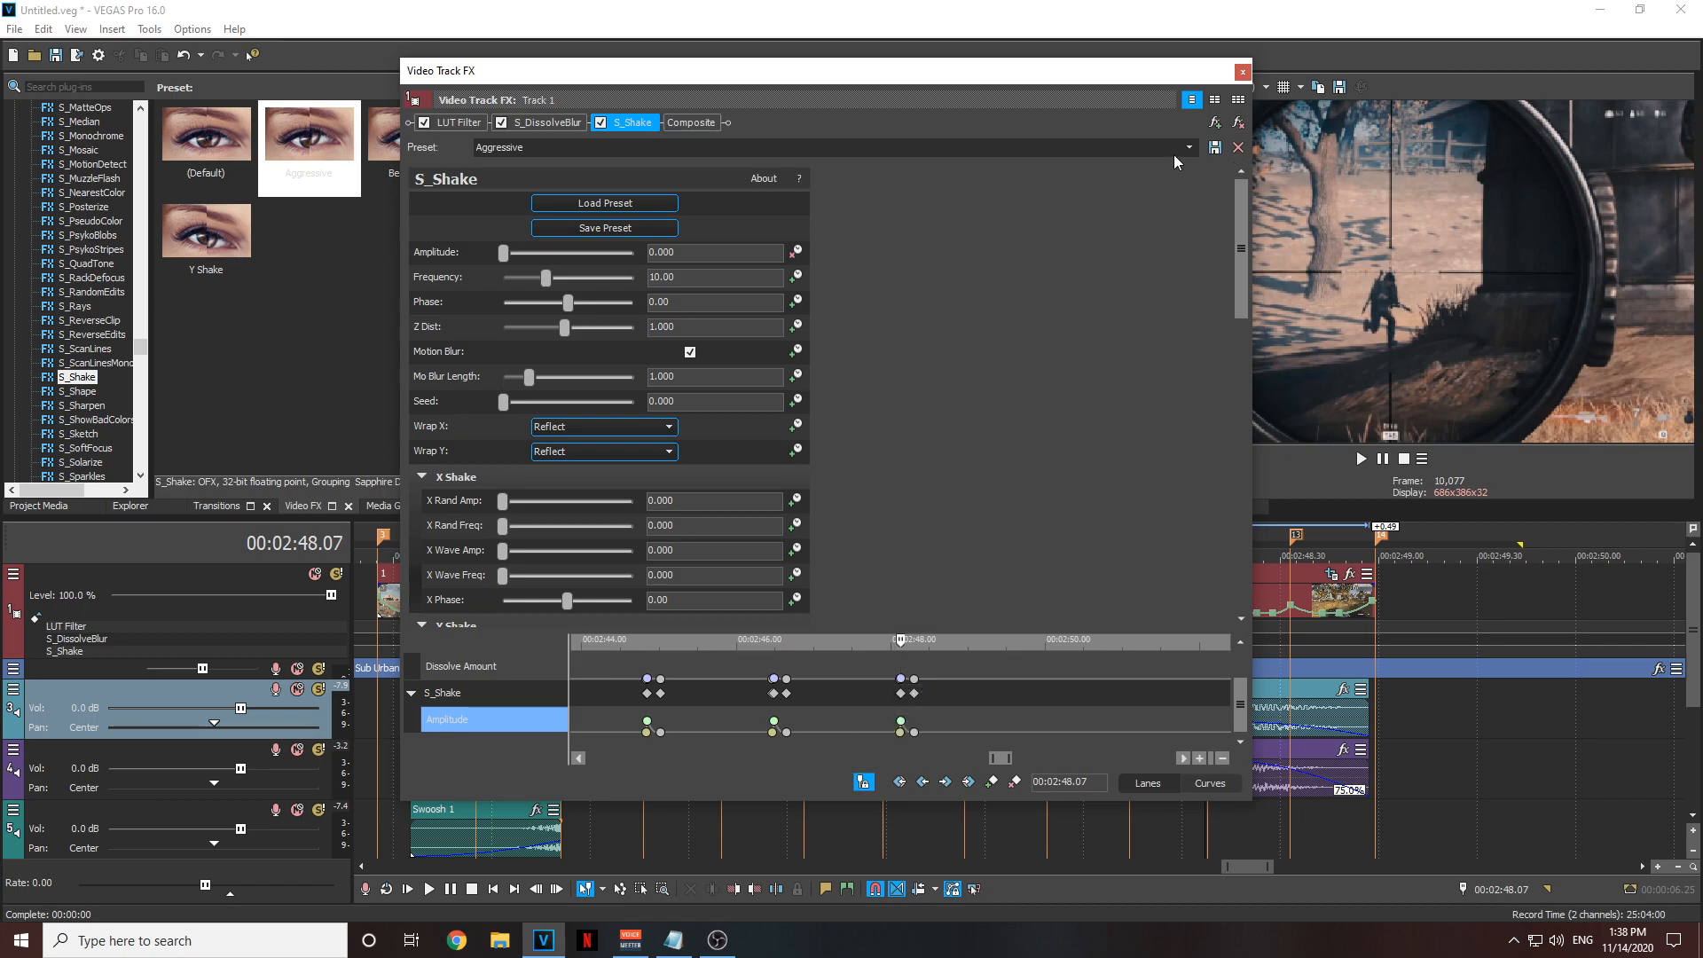
# - Close the track effects window and play the montage from 00:02:44.40 to review the blur and shake
pyautogui.click(1243, 71)
pyautogui.click(524, 690)
pyautogui.press('space')
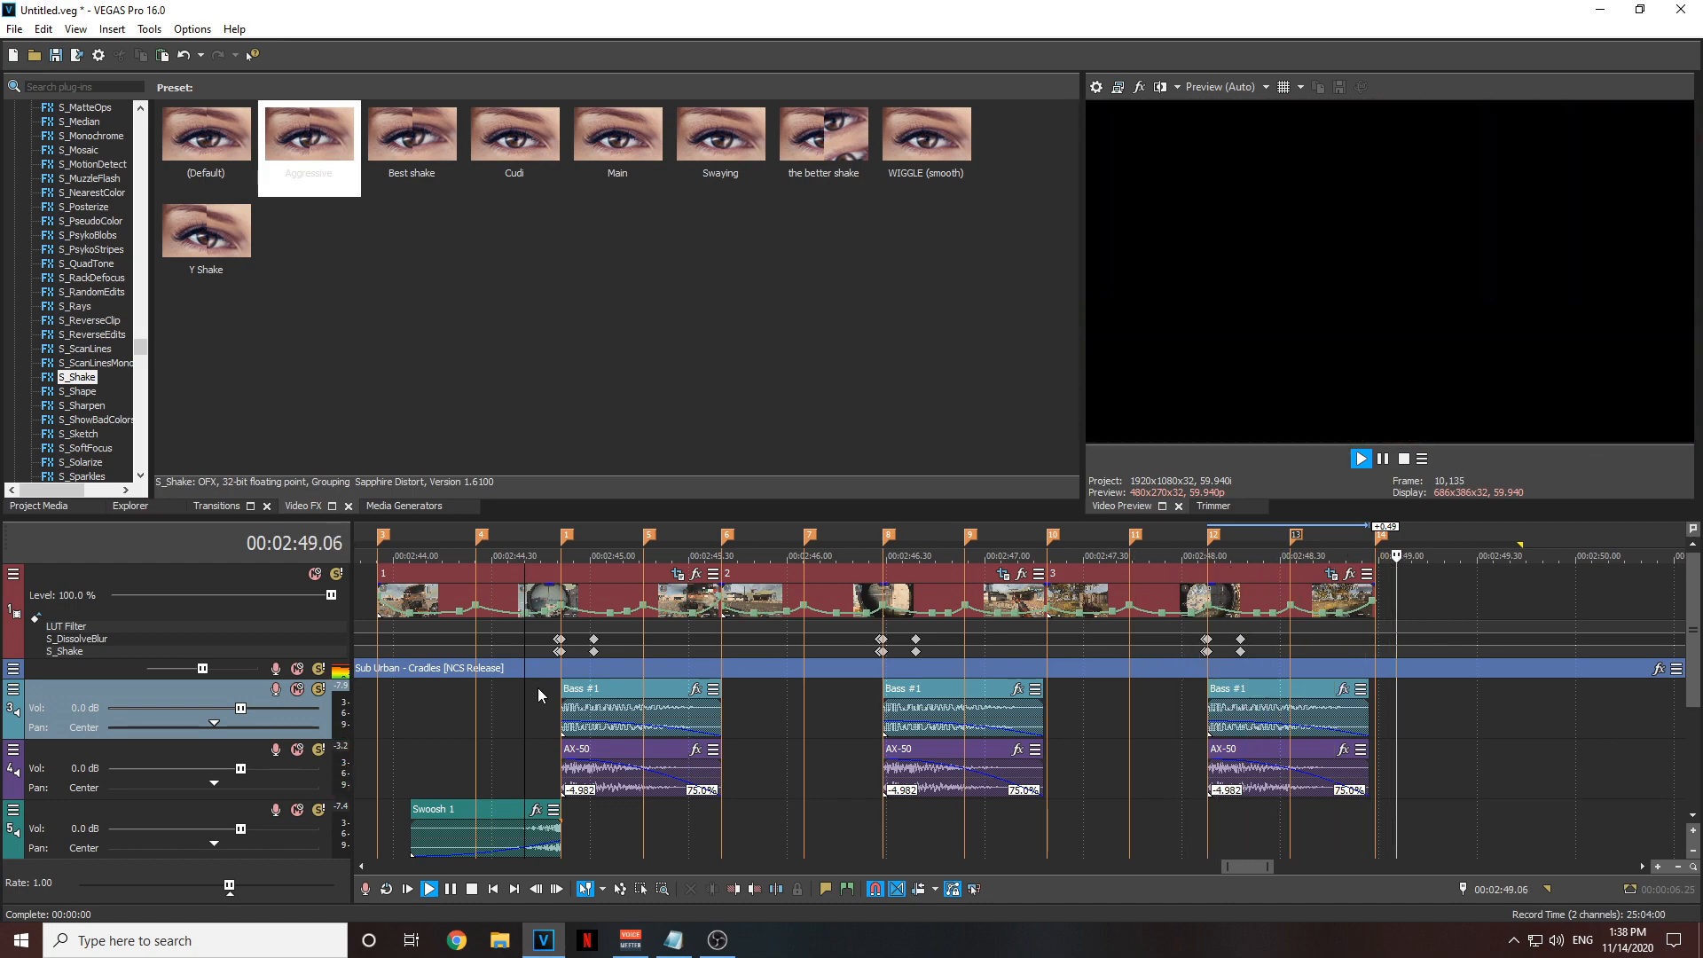
pyautogui.press('space')
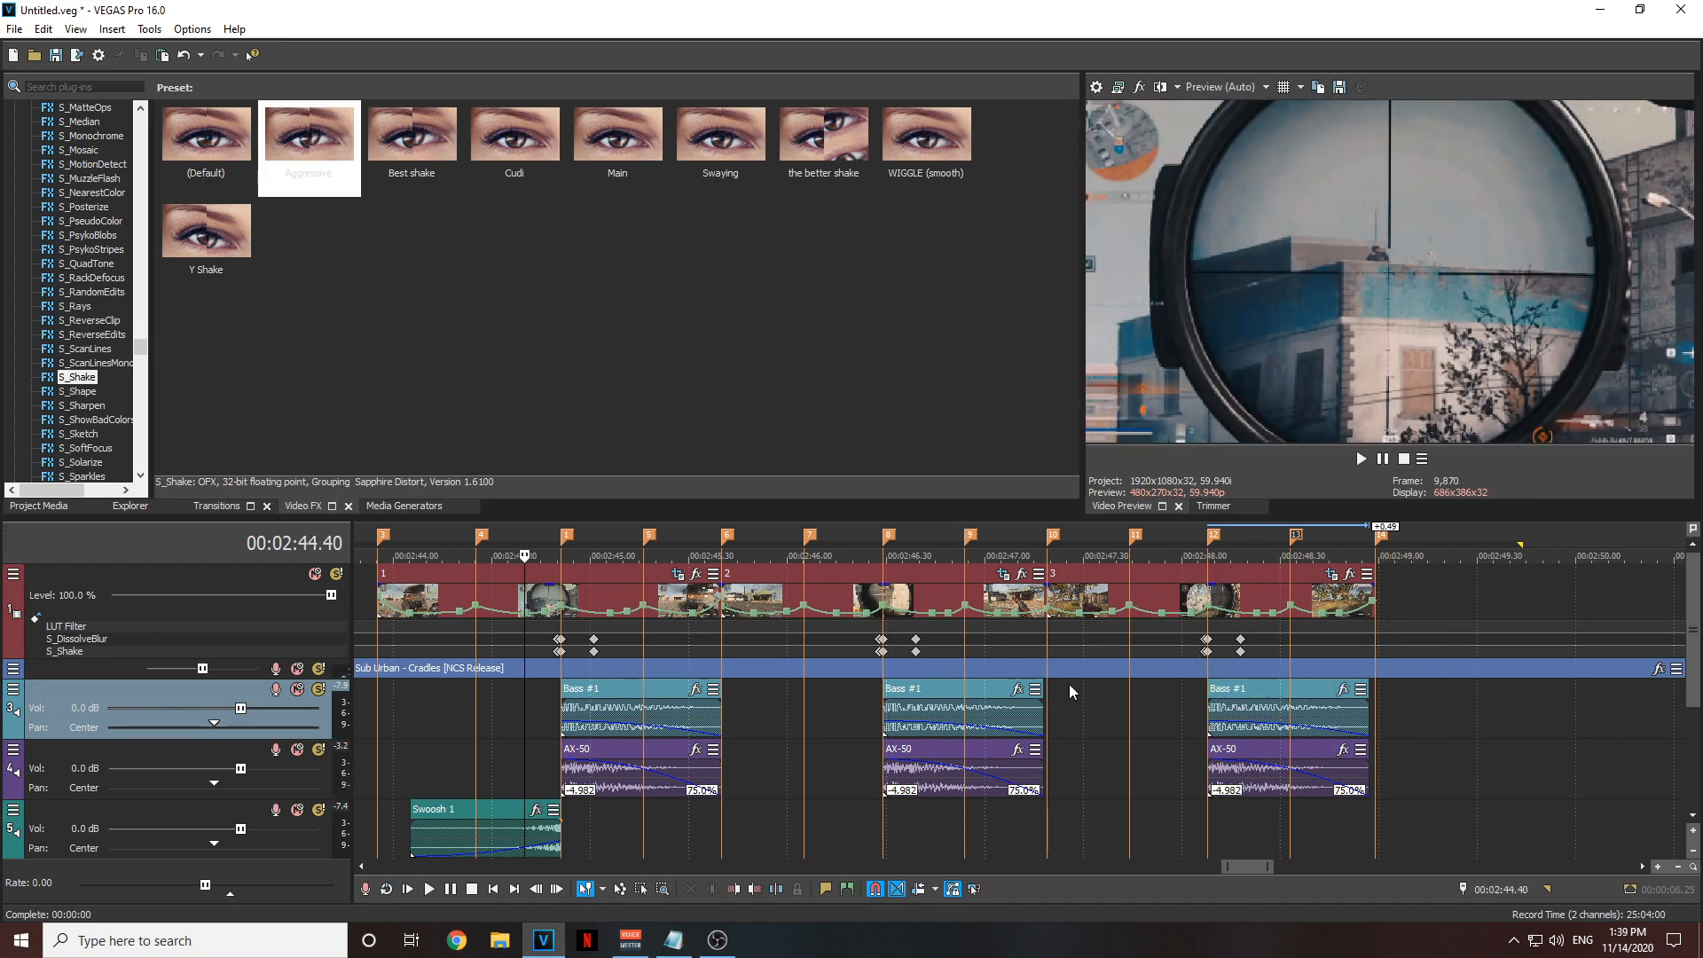
# - Place the playhead at 00:02:44.25 and apply the Lens preset of BCC Lens Blur to the video track
pyautogui.click(476, 706)
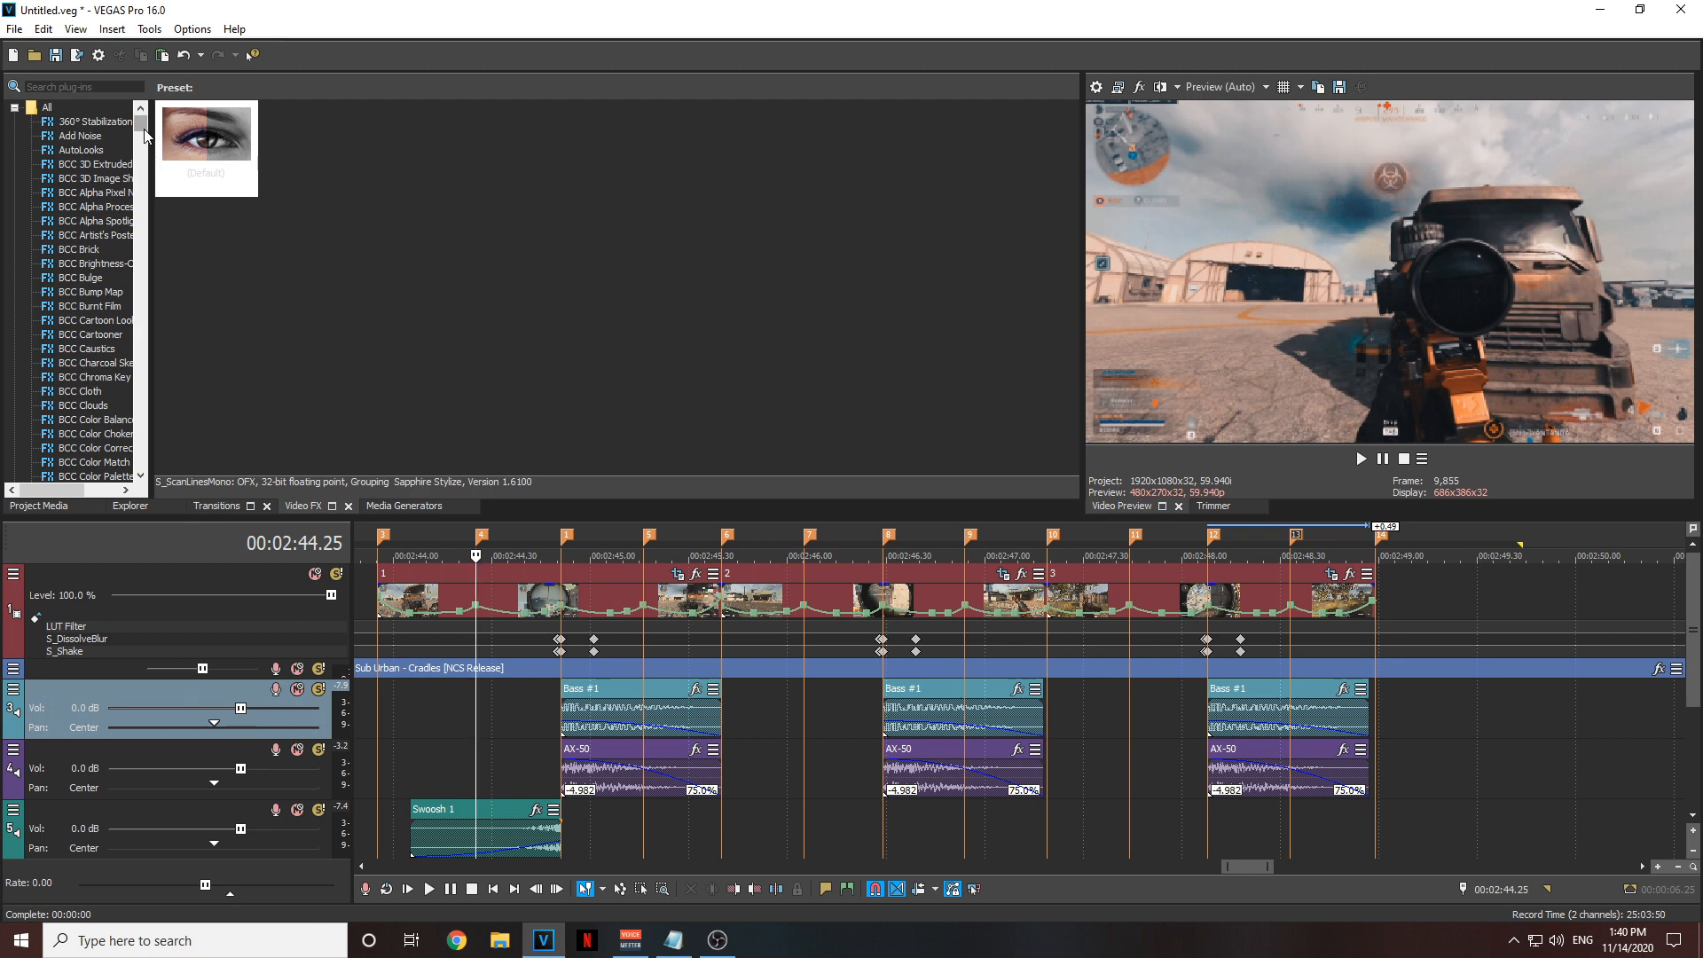
pyautogui.moveTo(142, 121); pyautogui.dragTo(214, 176)
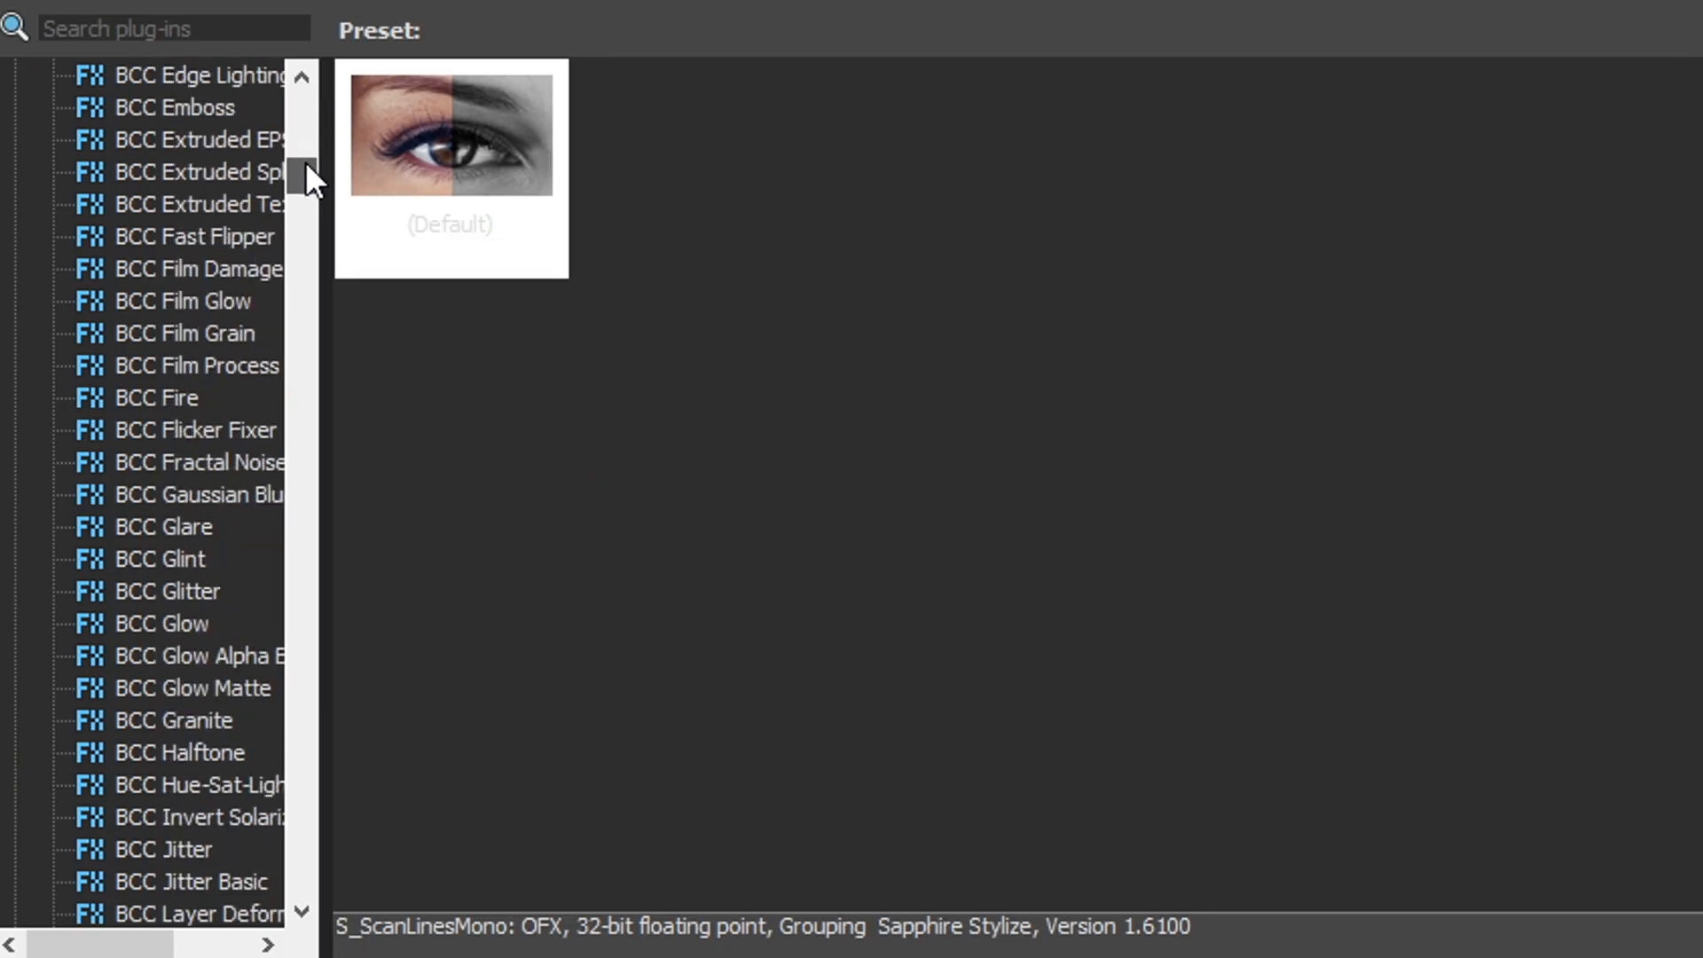
pyautogui.moveTo(308, 200); pyautogui.dragTo(310, 180)
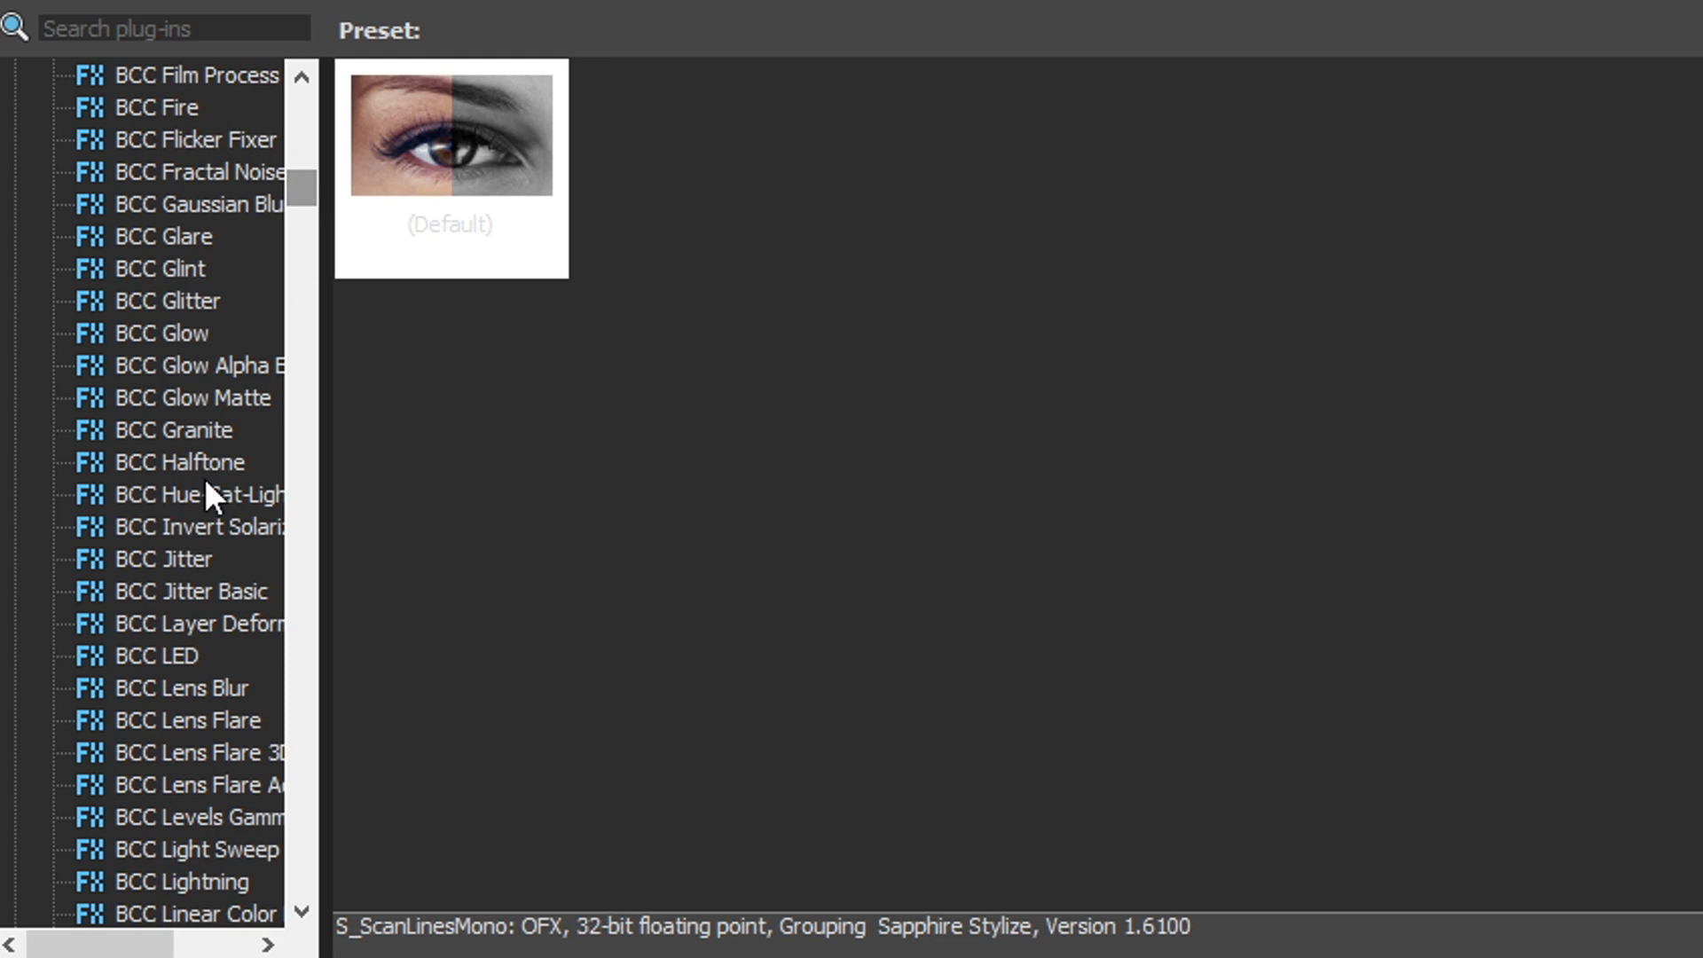
pyautogui.click(194, 690)
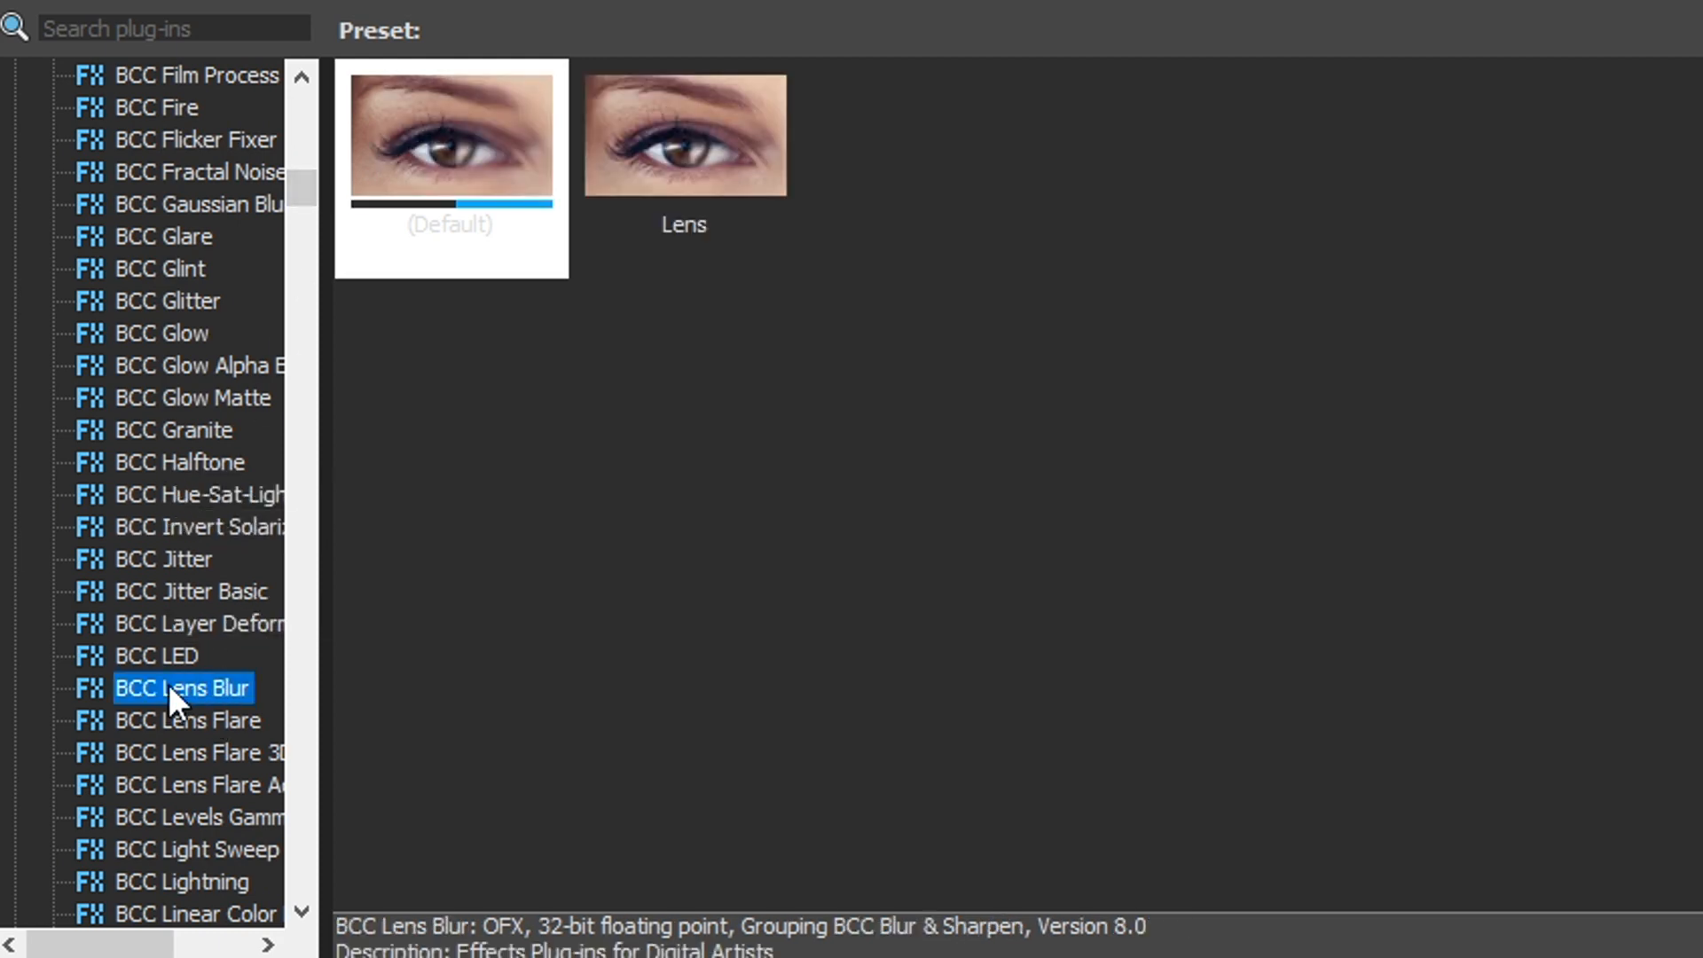
pyautogui.click(454, 223)
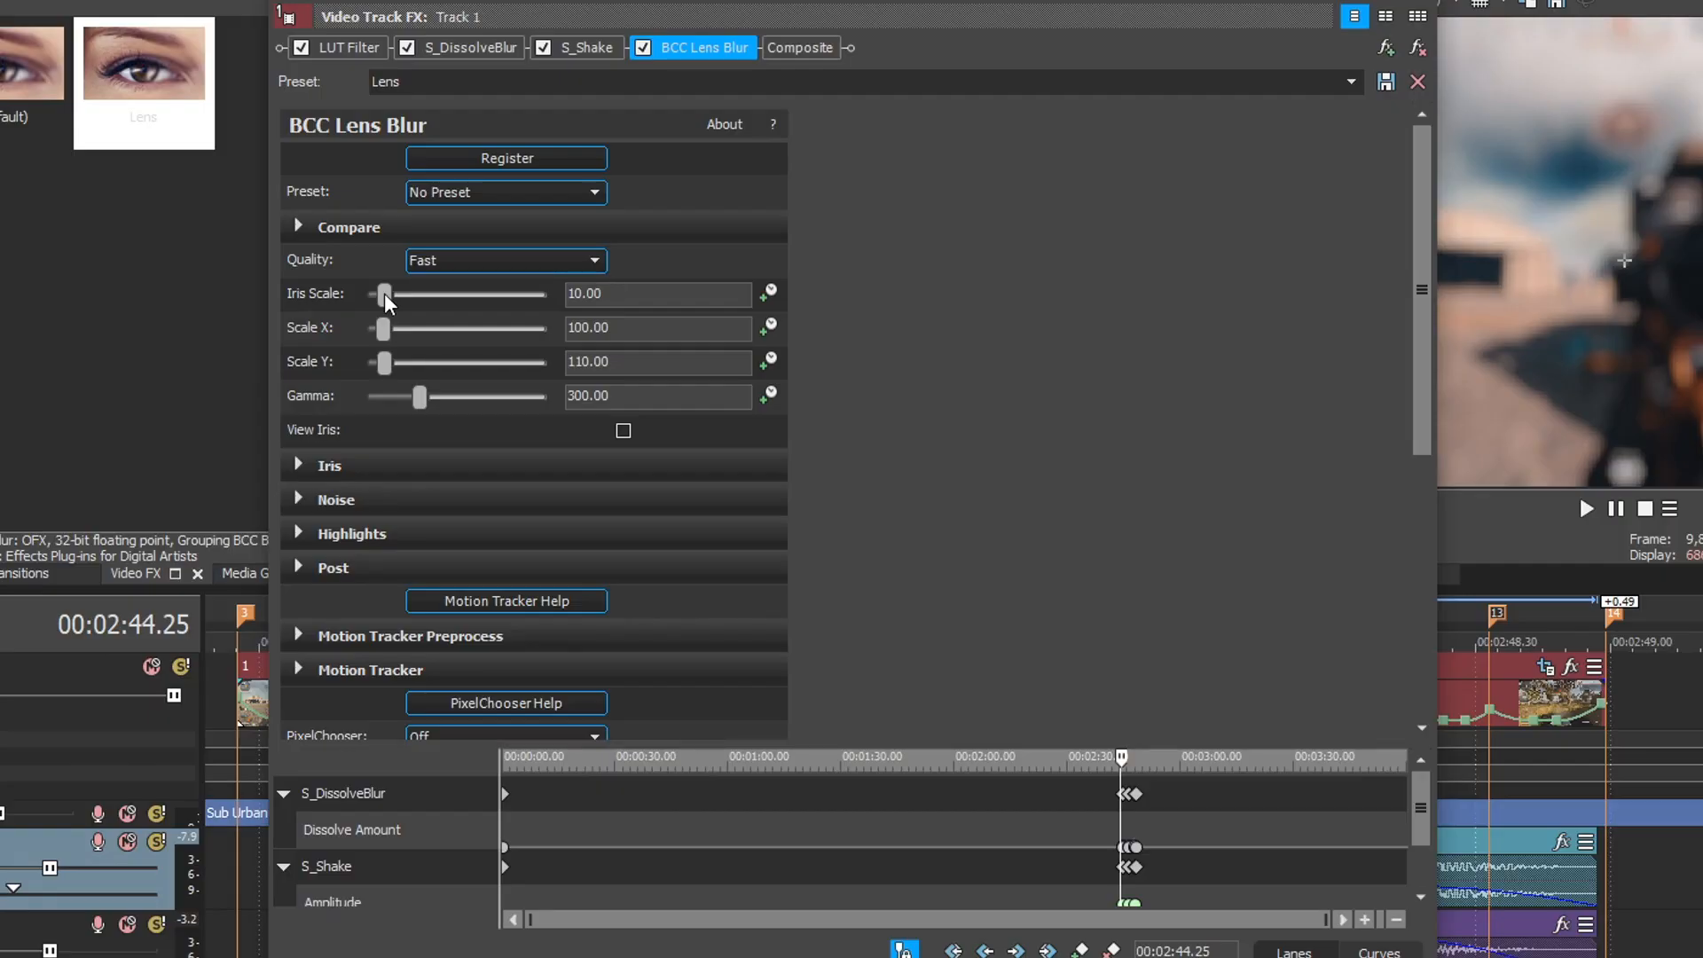
# - Set the BCC Lens Blur Iris Scale to 0.00 and keep Quality at Fast
pyautogui.moveTo(385, 292); pyautogui.dragTo(216, 298)
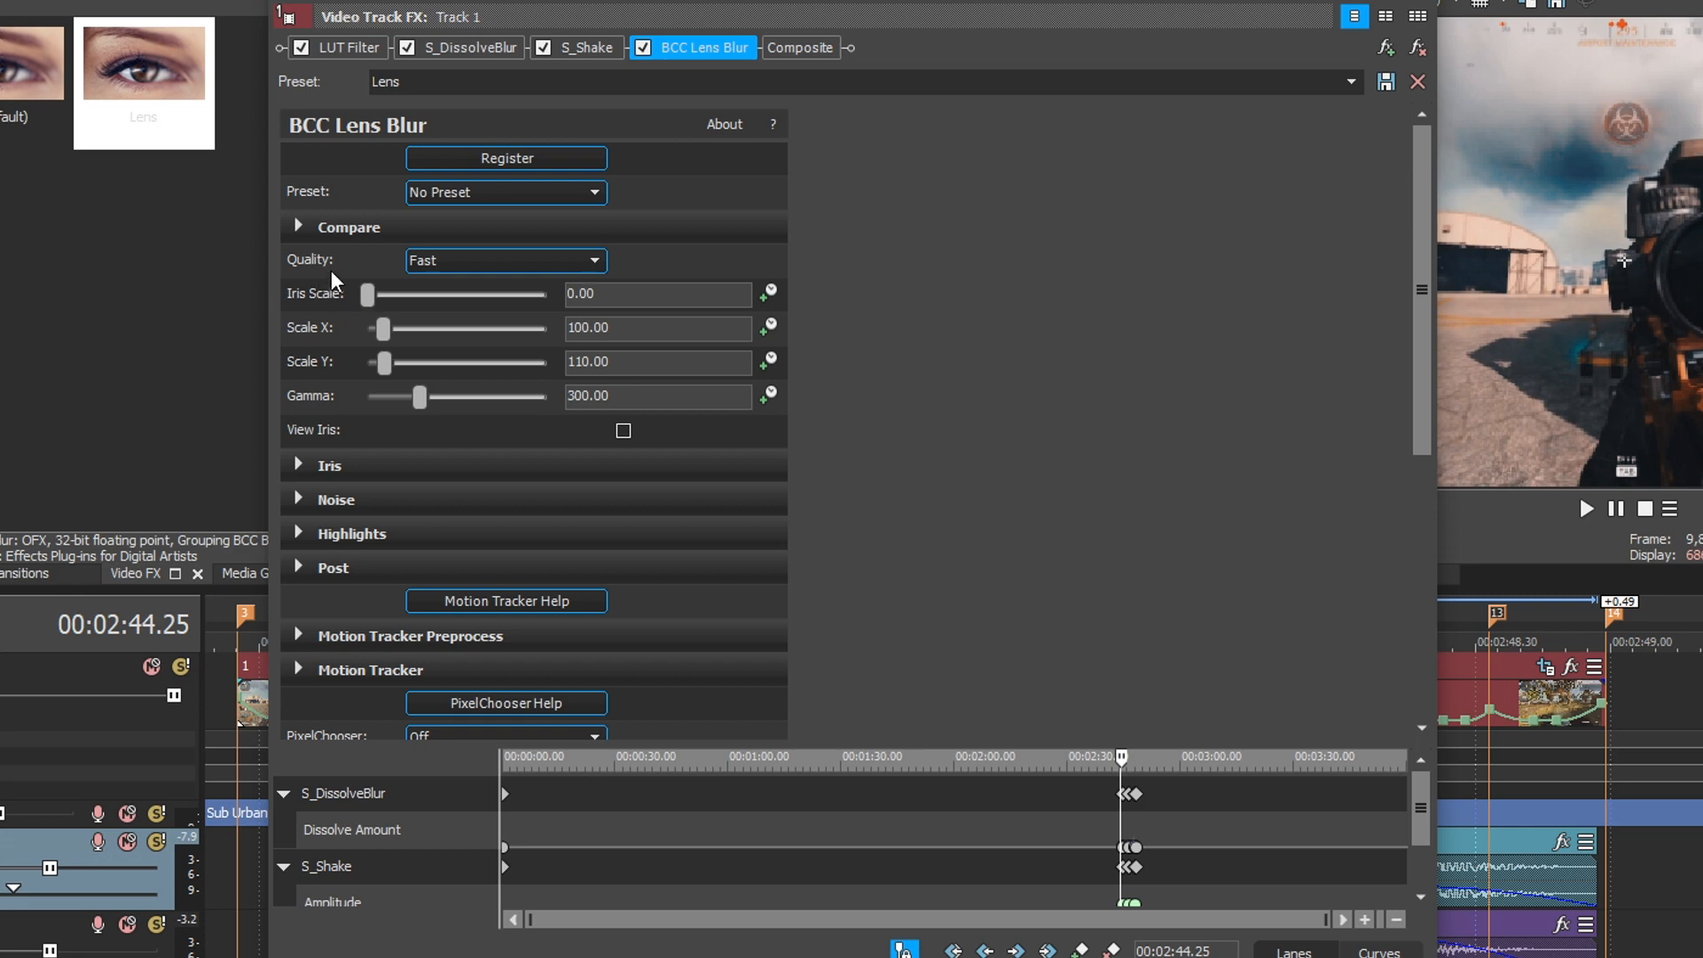
pyautogui.click(448, 259)
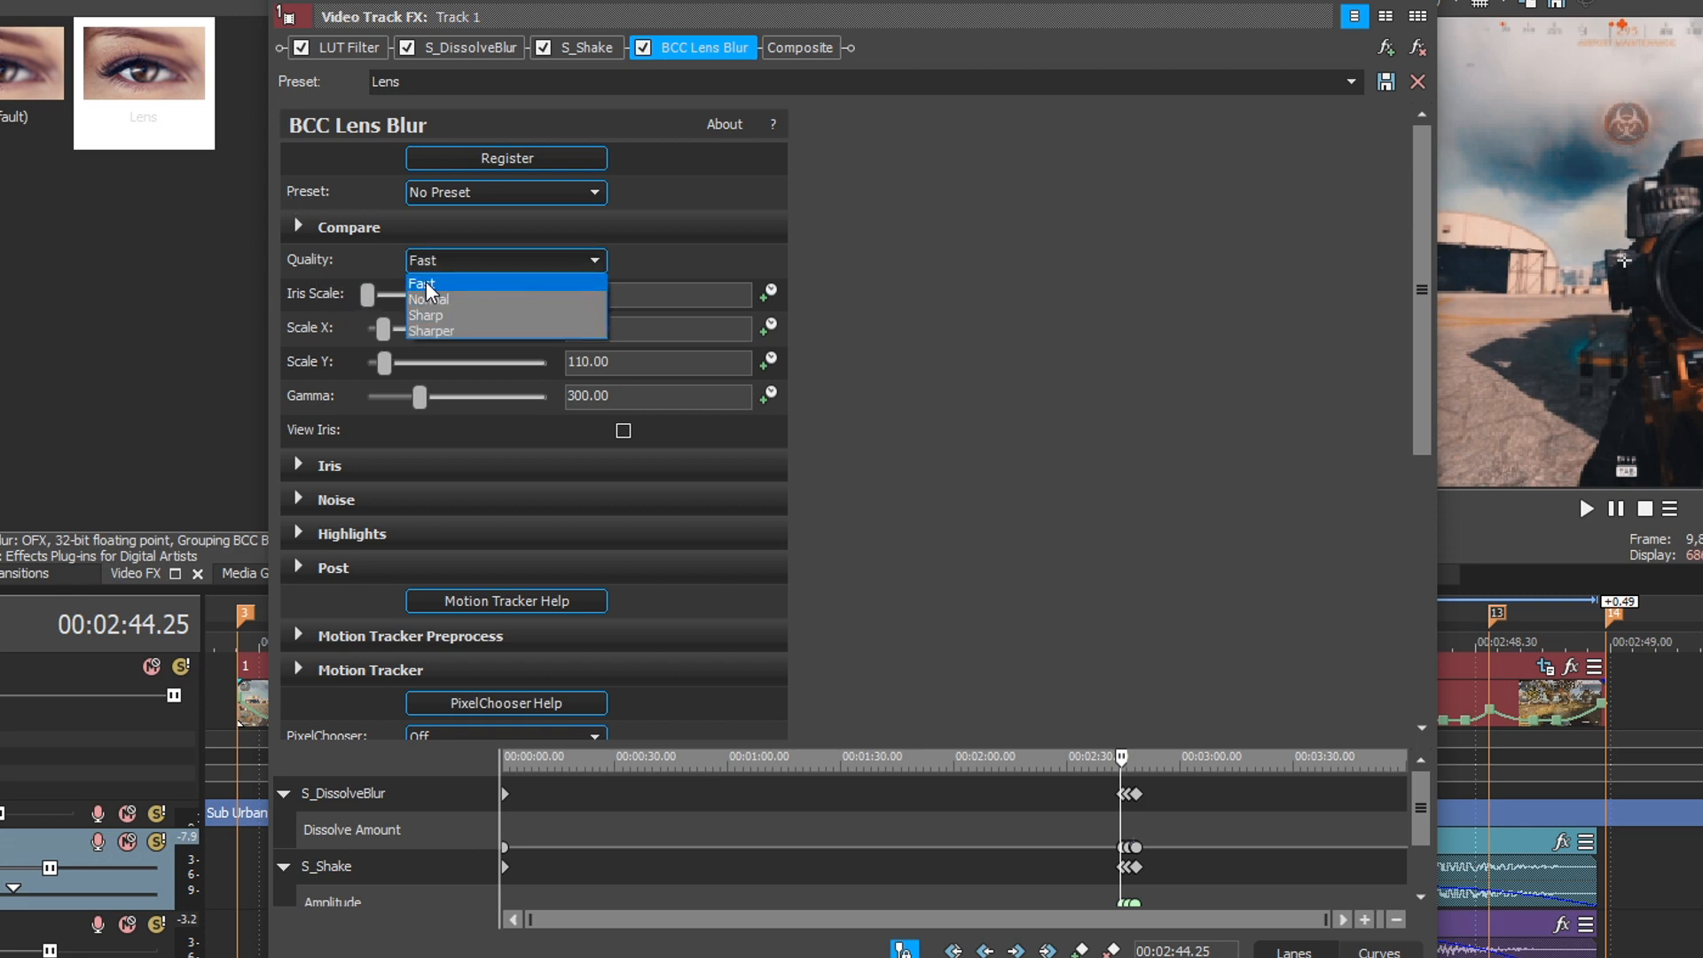
pyautogui.click(439, 284)
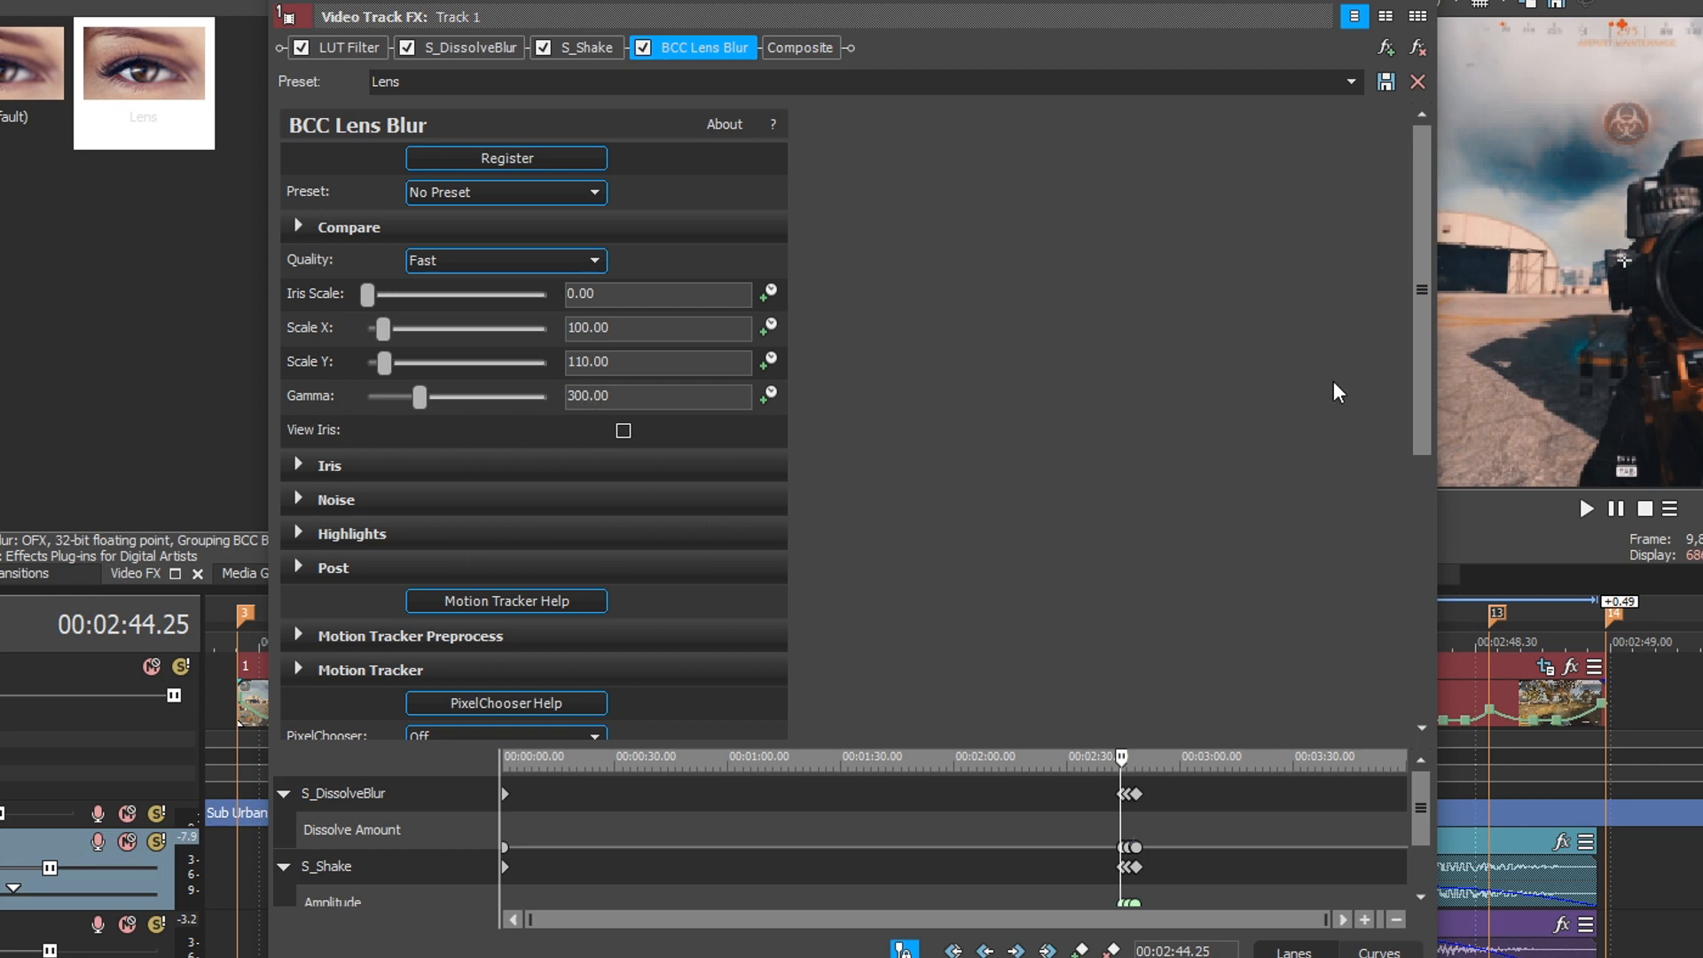
# - Look through the remaining BCC Lens Blur settings and enable keyframe animation for Iris Scale
pyautogui.moveTo(1438, 392); pyautogui.dragTo(391, 423)
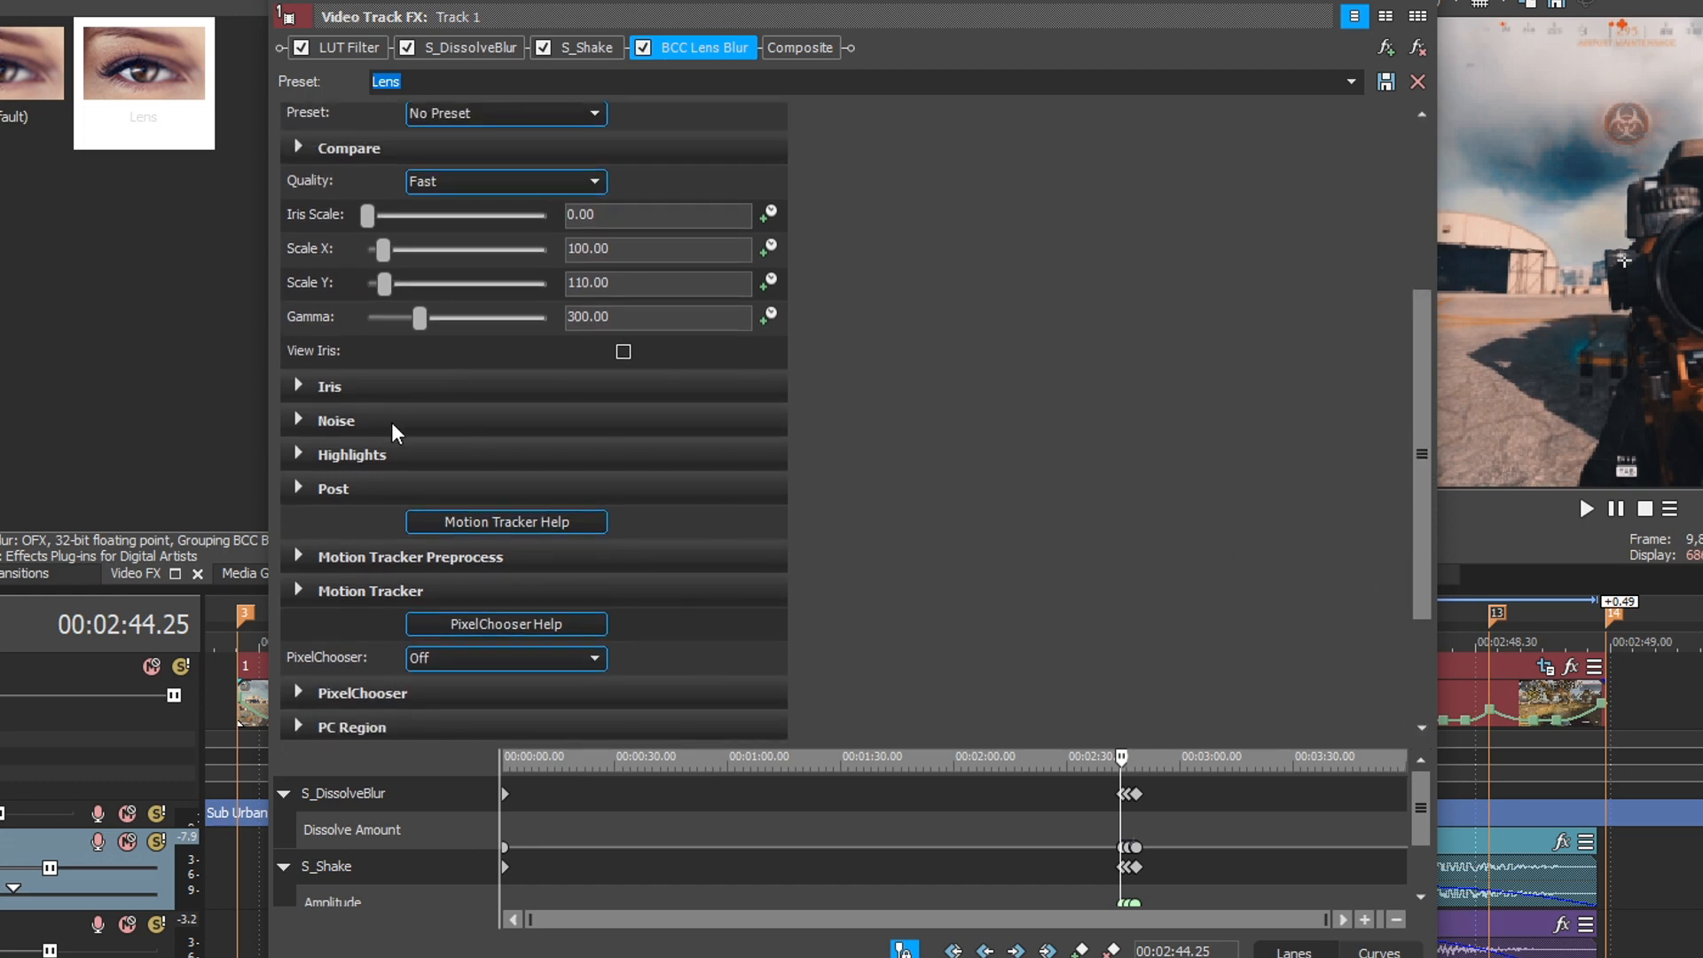
pyautogui.click(299, 386)
pyautogui.click(298, 386)
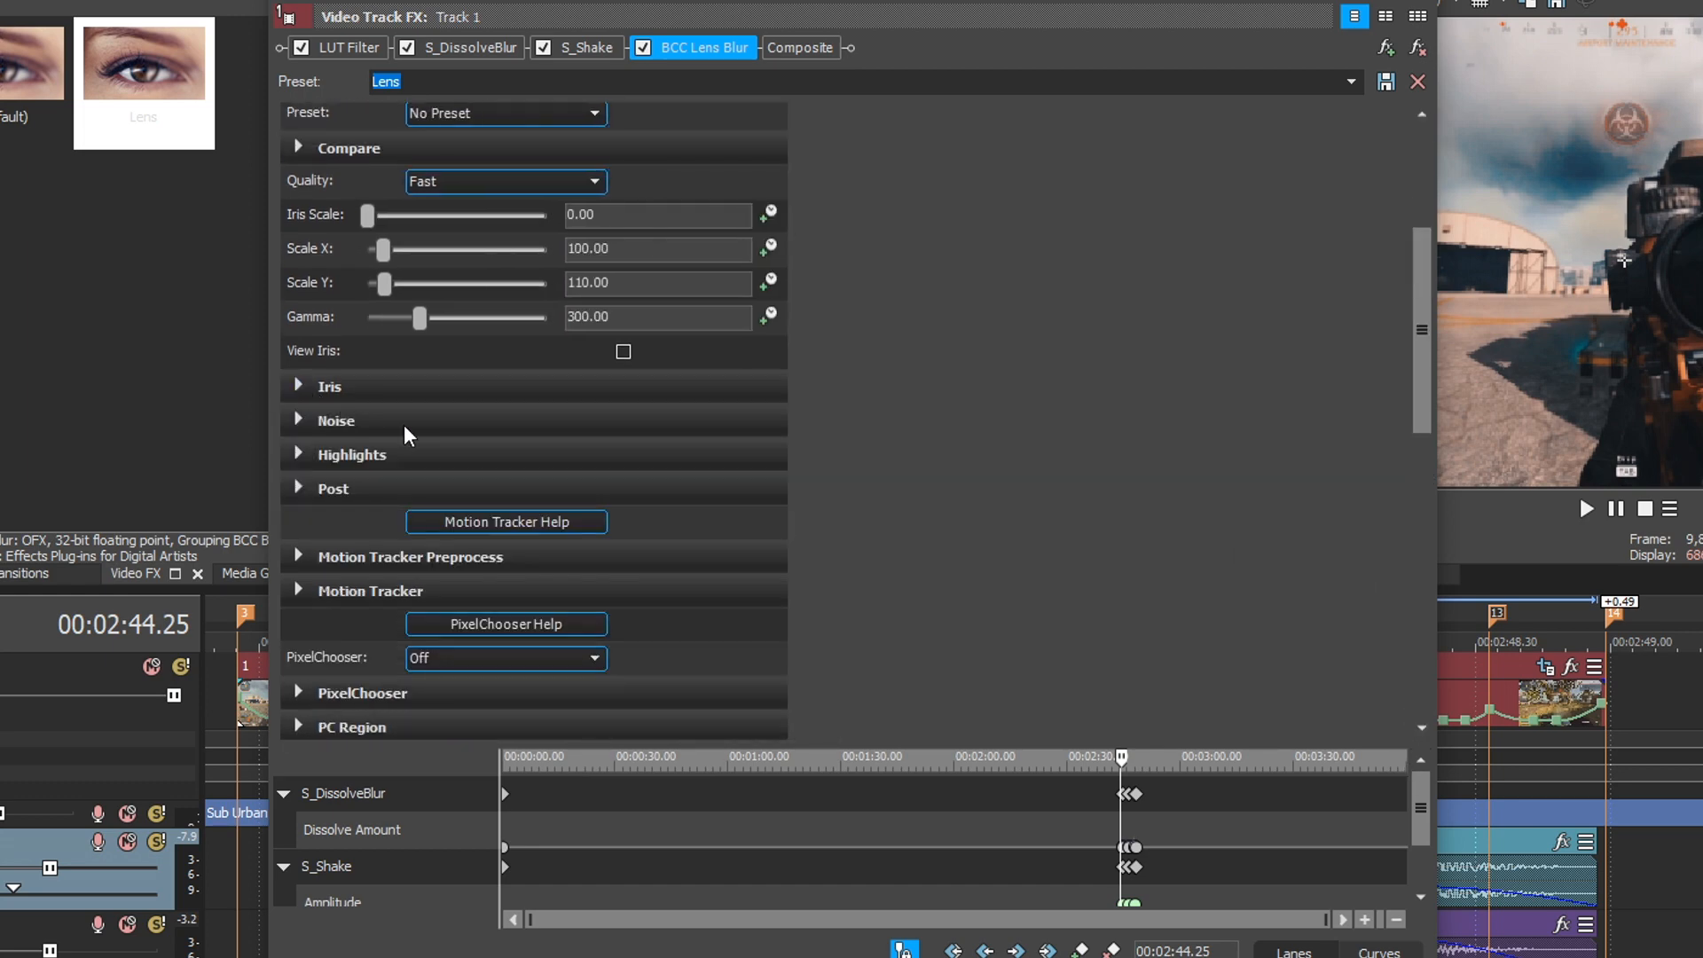
pyautogui.moveTo(1422, 490); pyautogui.dragTo(325, 246)
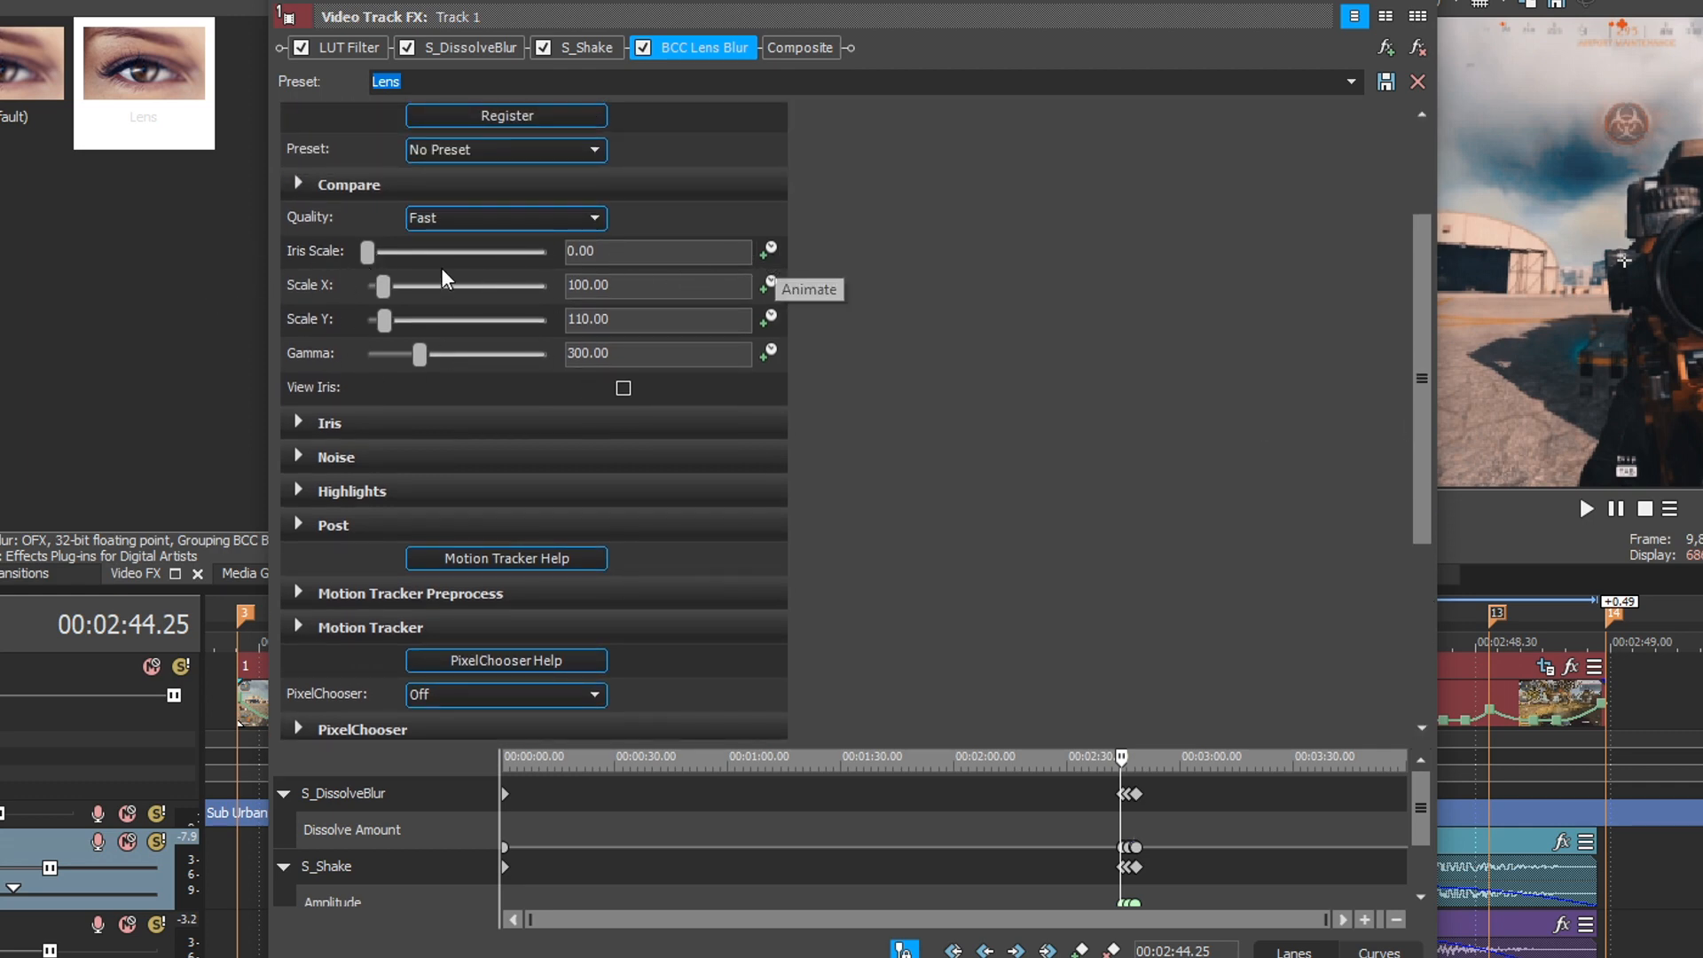
pyautogui.click(769, 252)
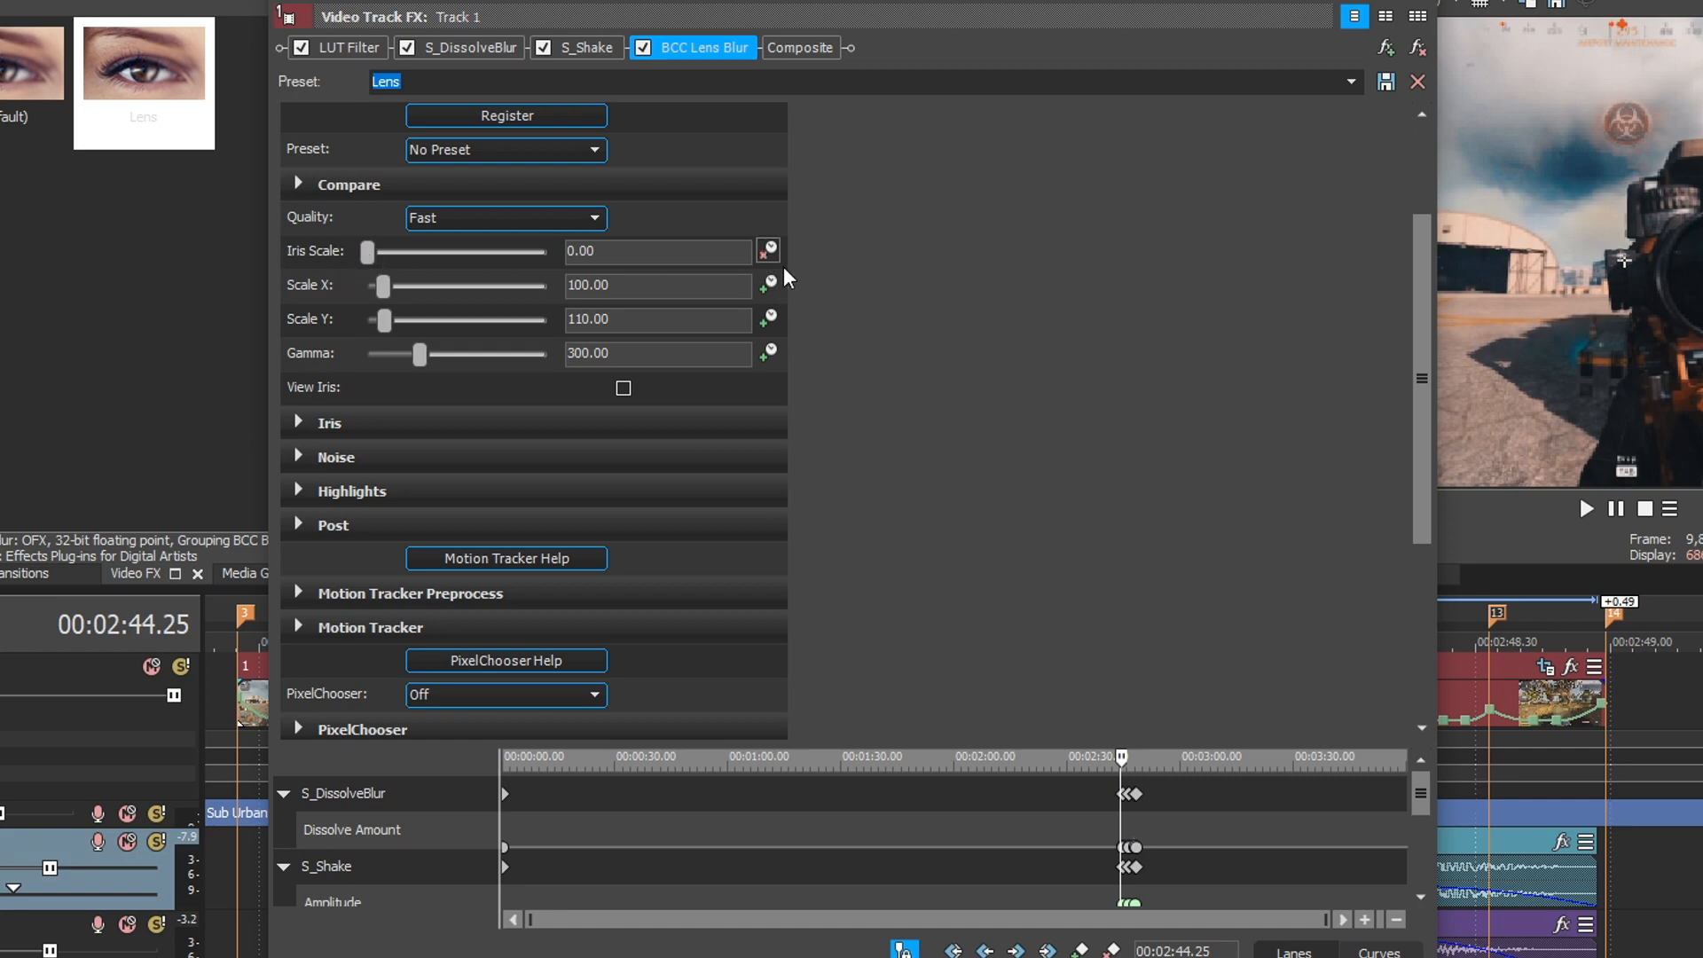
# - Move the Video Track FX window clear of the timeline and place the playhead on the first bass hit at 00:02:44.51
pyautogui.moveTo(796, 2); pyautogui.dragTo(0, 87)
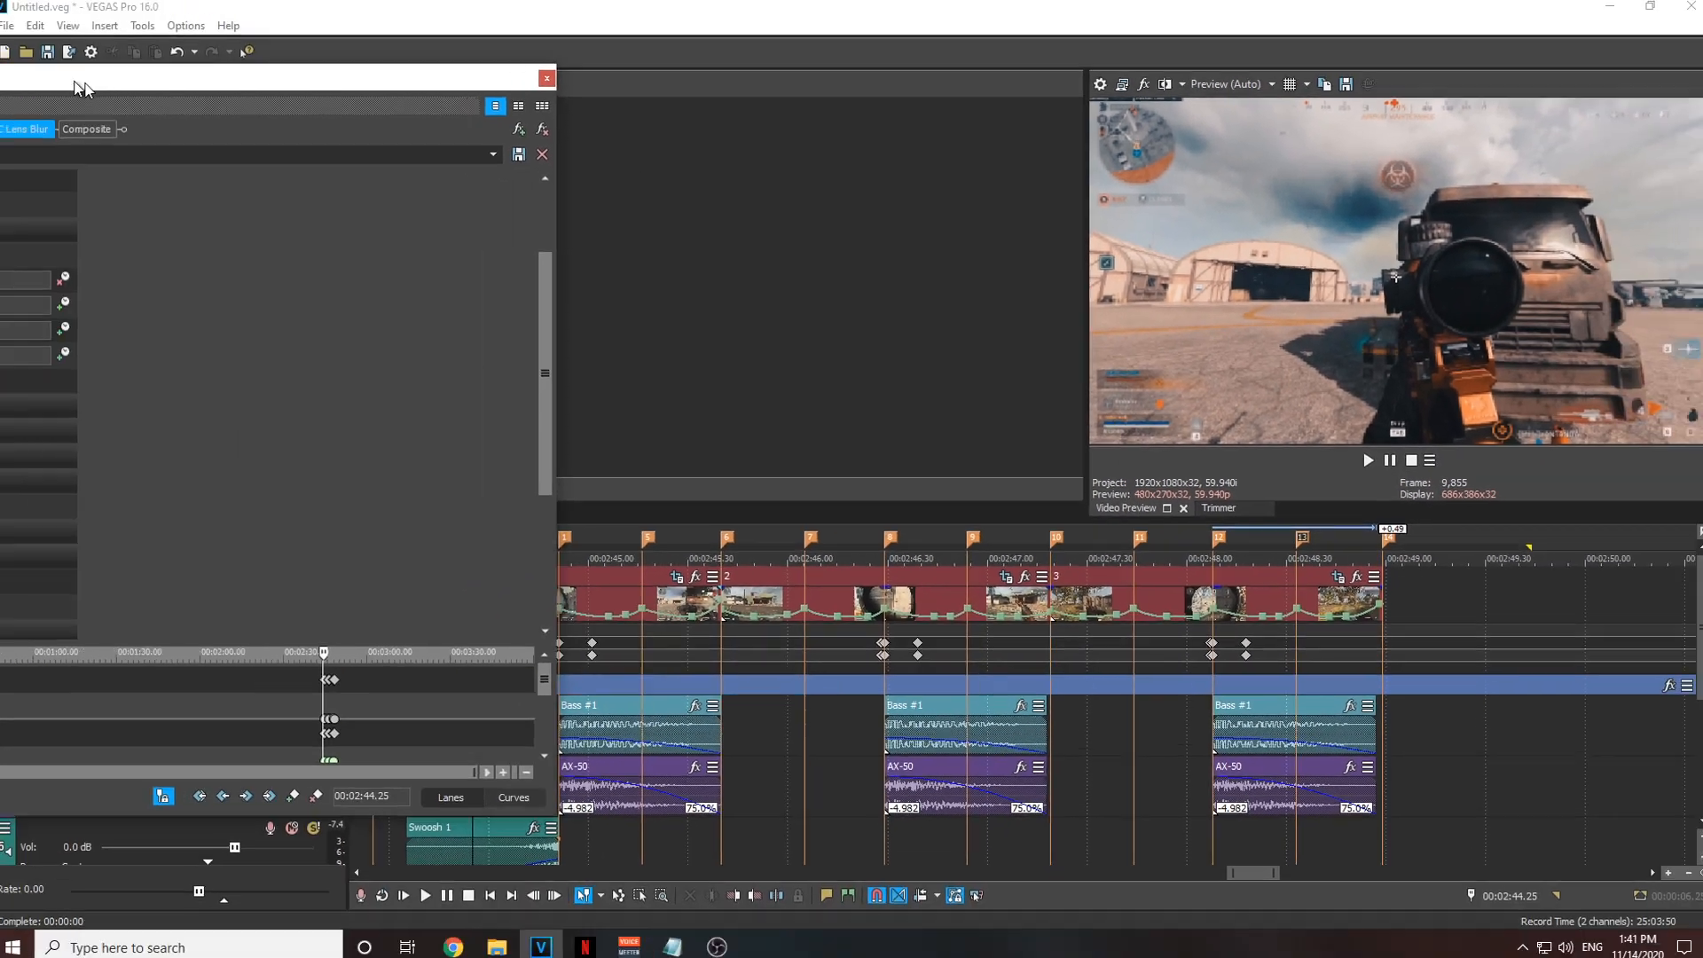
pyautogui.click(568, 745)
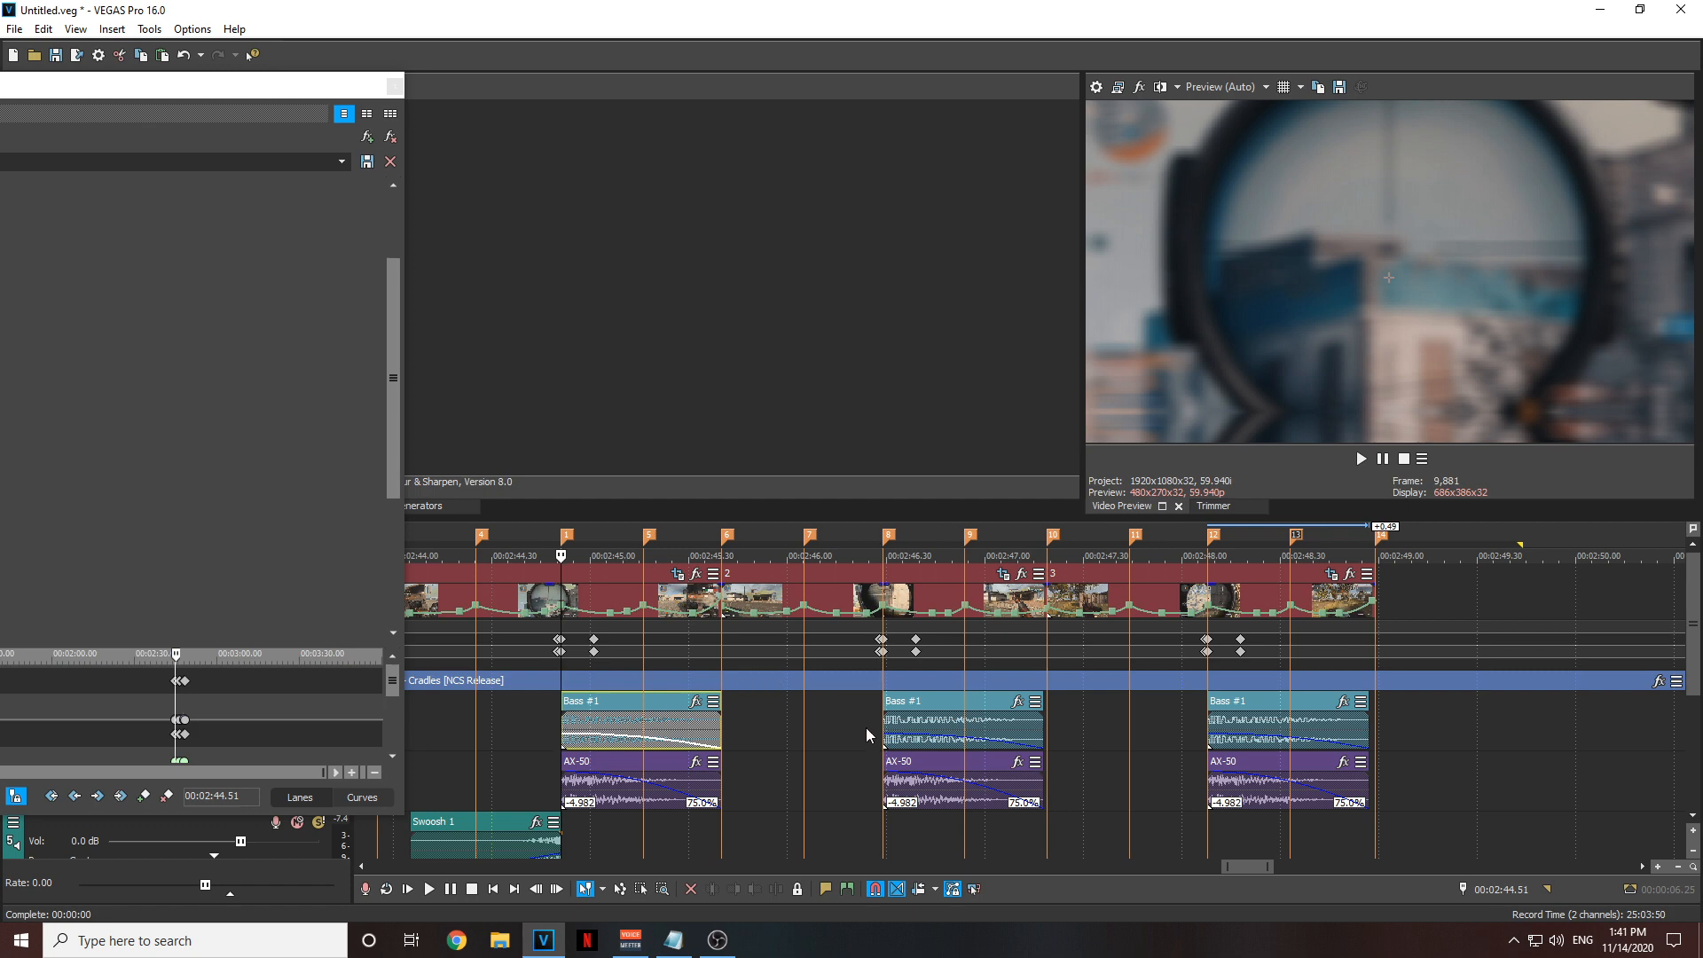
pyautogui.scroll(-2, 878, 674)
pyautogui.moveTo(356, 105); pyautogui.dragTo(332, 105)
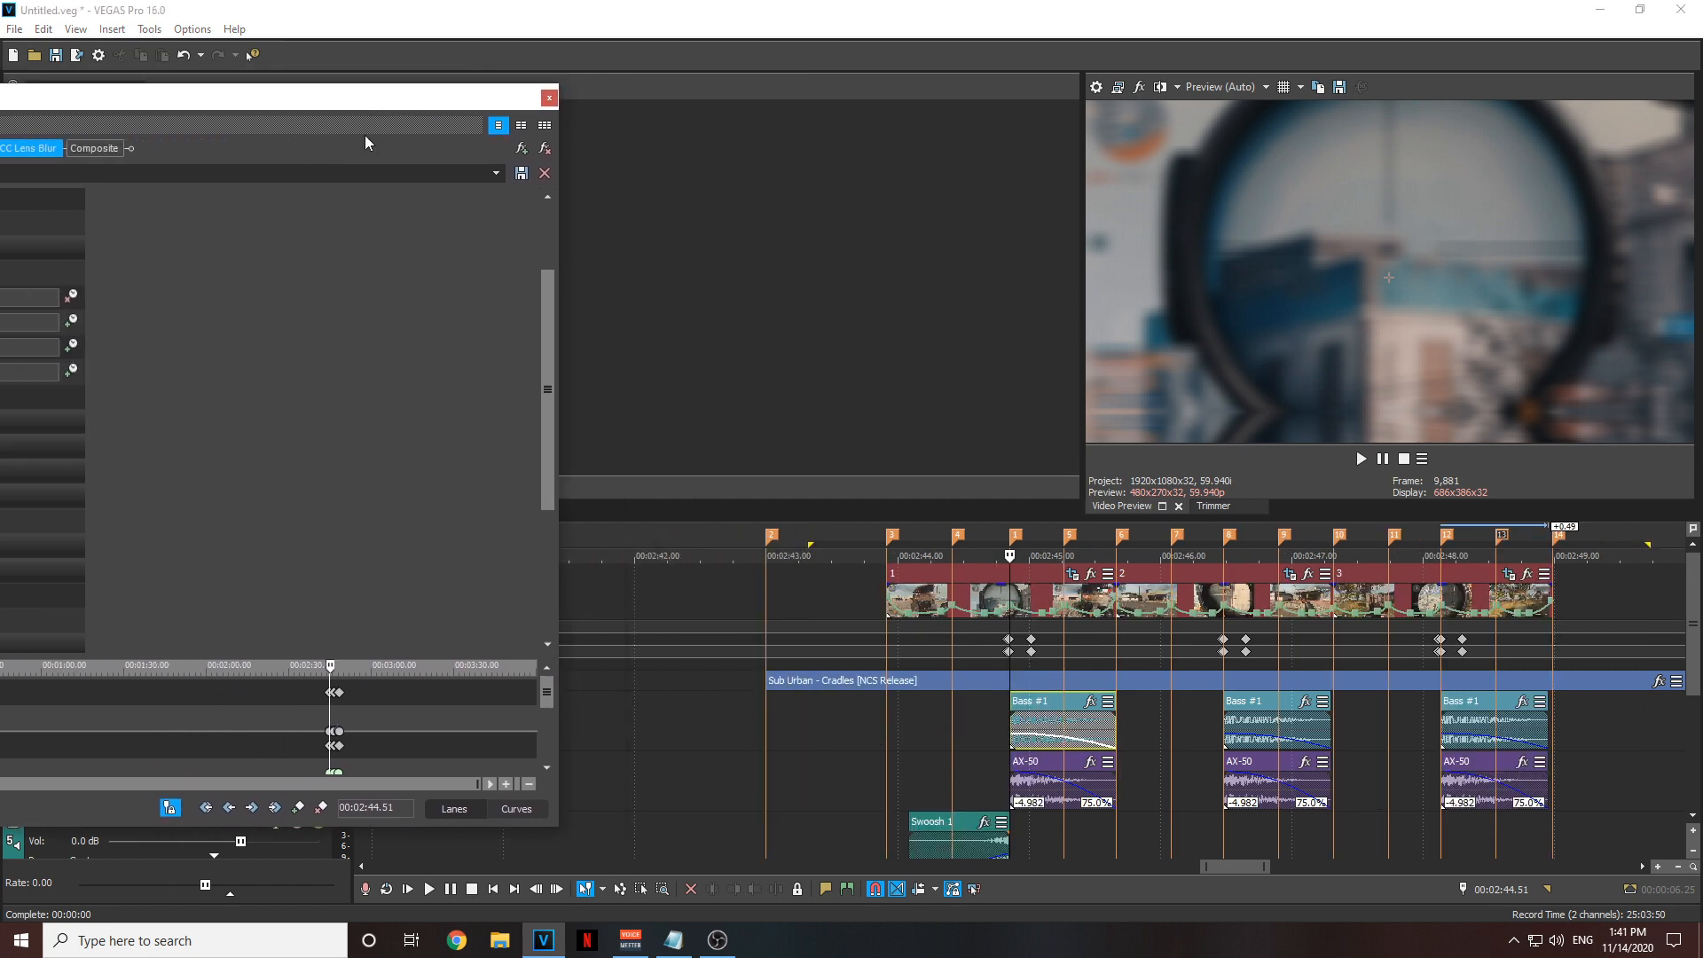
# - Play the montage from 00:02:44.40 and place the playhead on the beat marker at 00:02:45.16
pyautogui.click(1067, 646)
pyautogui.press('space')
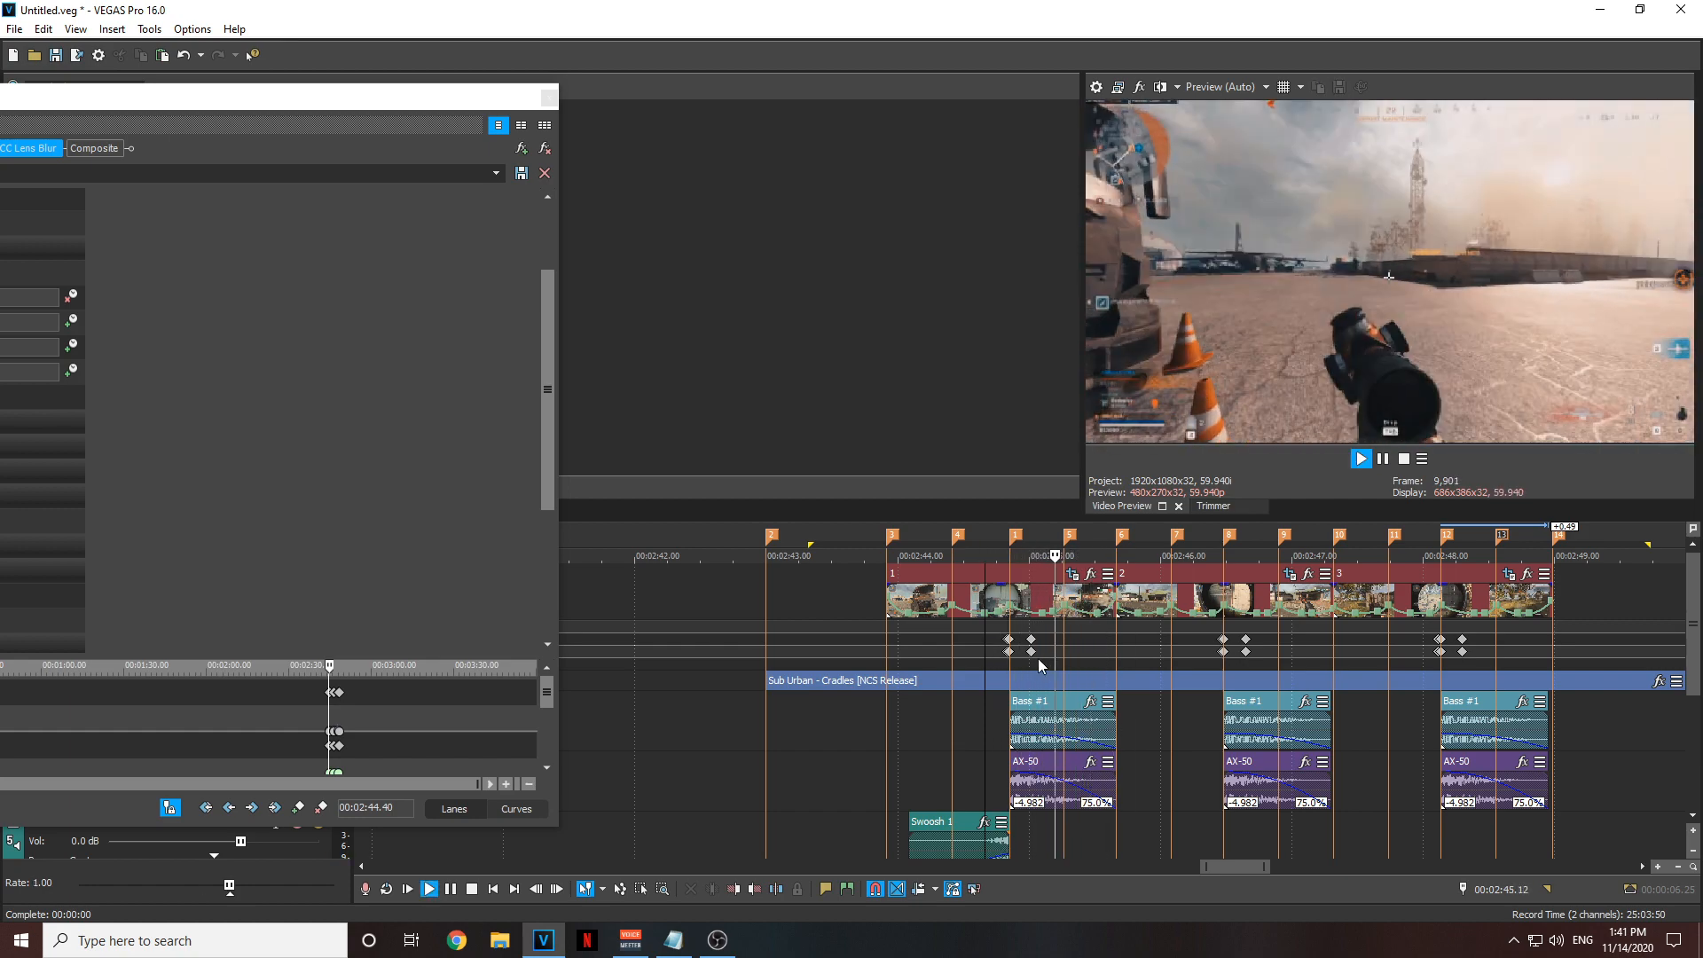
pyautogui.press('space')
pyautogui.scroll(3, 1063, 656)
pyautogui.scroll(2, 1029, 657)
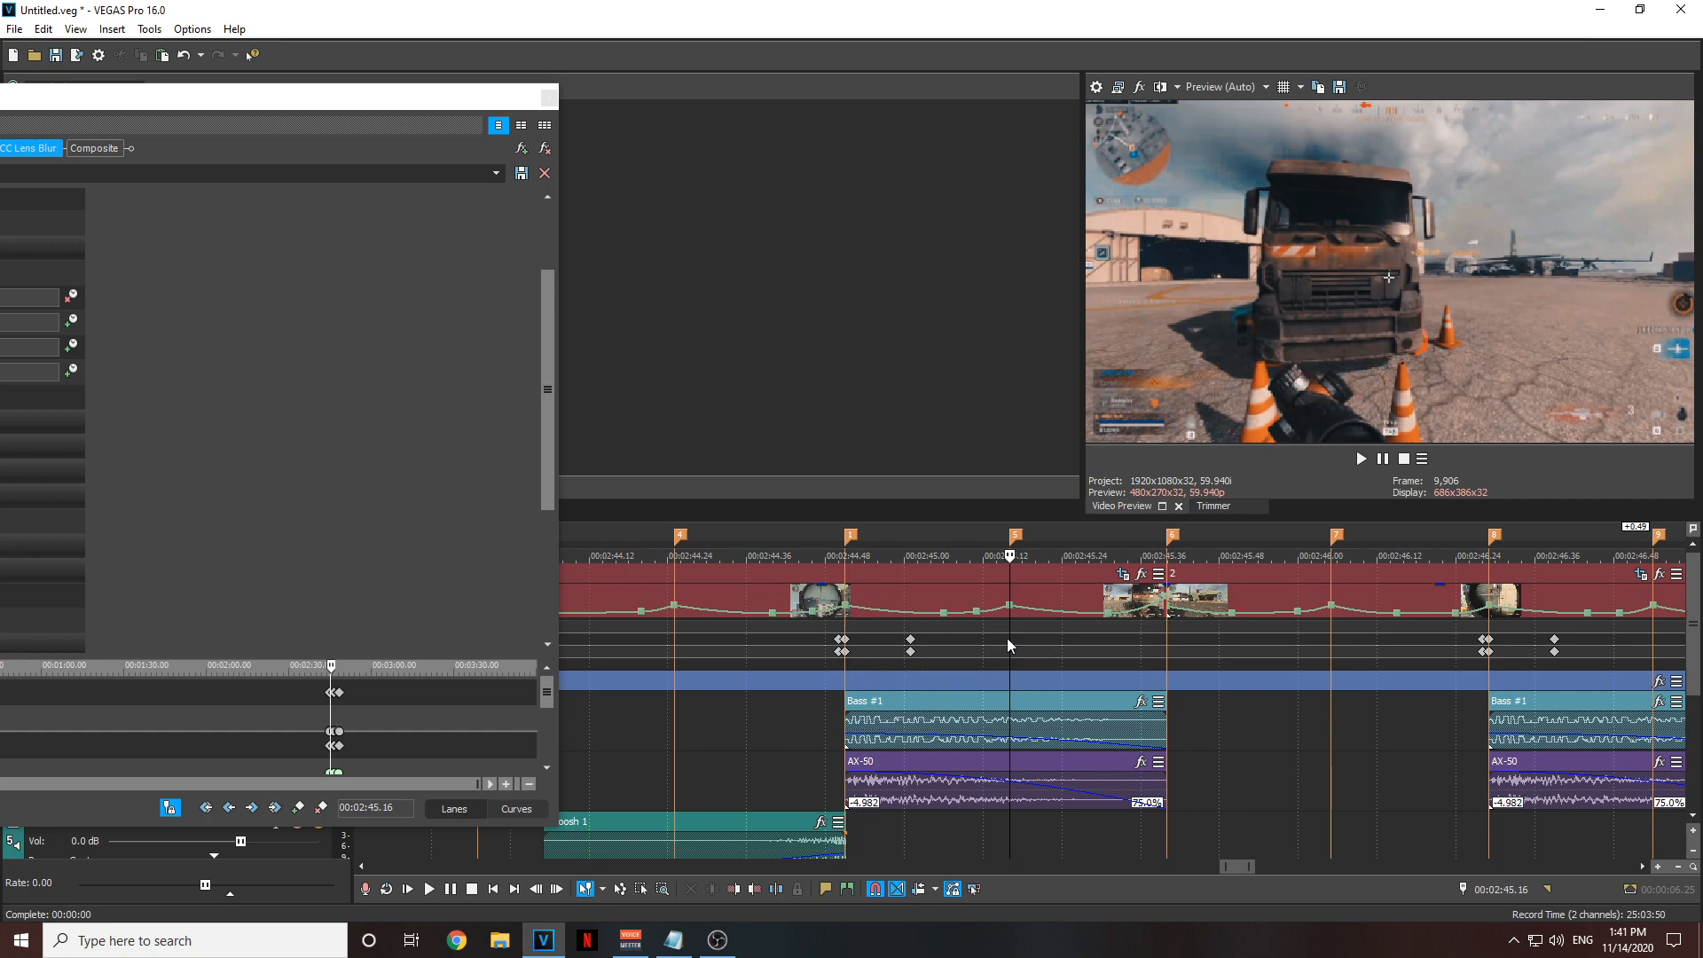
# - Play the montage around the first bass hit and return the playhead to the beat marker at 00:02:45.16
pyautogui.press('space')
pyautogui.press('space')
pyautogui.press('space')
pyautogui.click(800, 660)
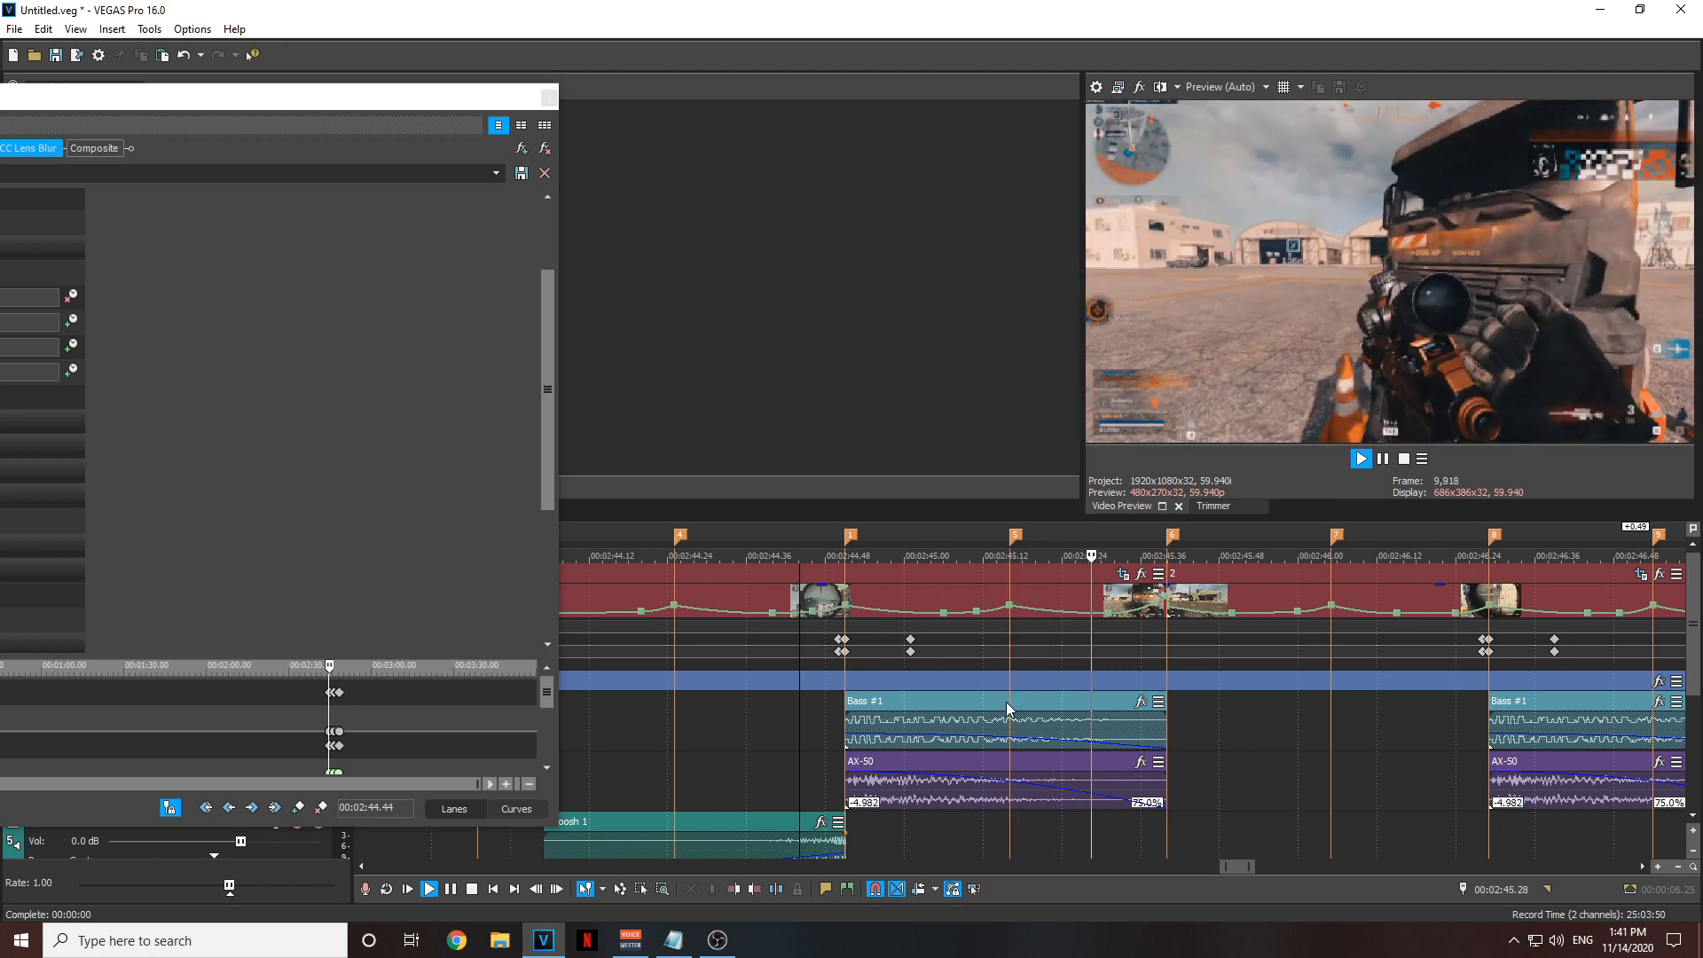
pyautogui.press('space')
pyautogui.click(1009, 649)
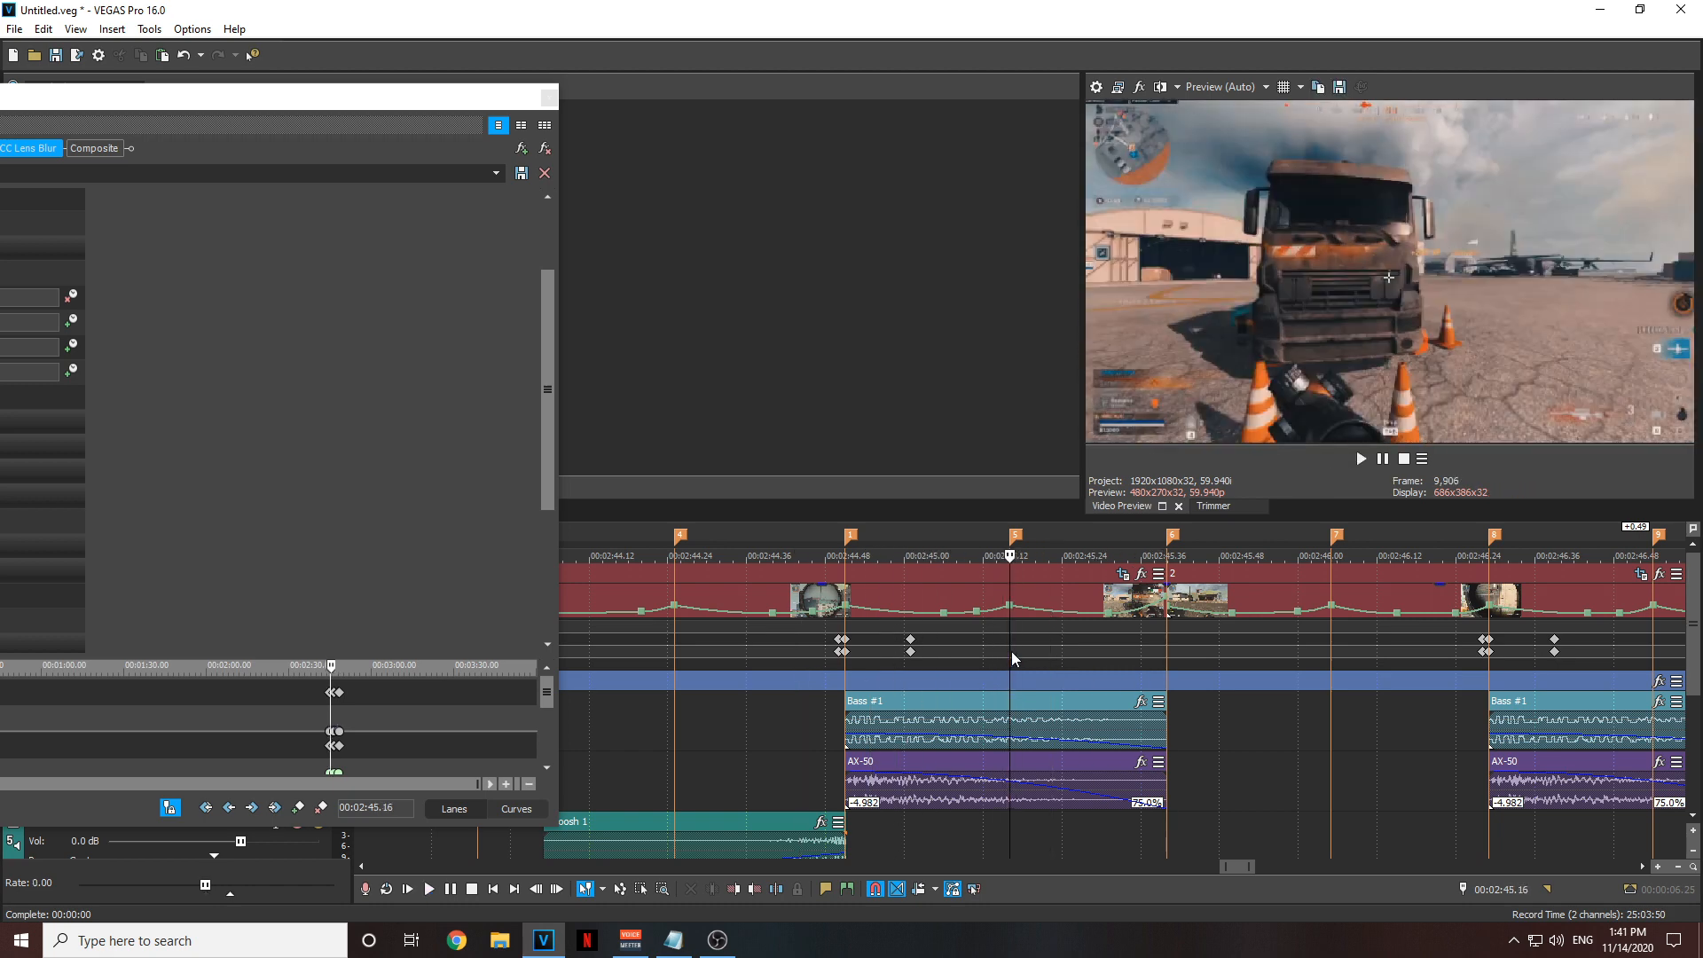
# - Add a BCC Lens Blur Iris Scale keyframe one frame before the beat marker, at 00:02:45.15
pyautogui.scroll(2, 1011, 651)
pyautogui.moveTo(253, 94); pyautogui.dragTo(267, 98)
pyautogui.click(1008, 637)
pyautogui.scroll(2, 1032, 666)
pyautogui.press('Left')
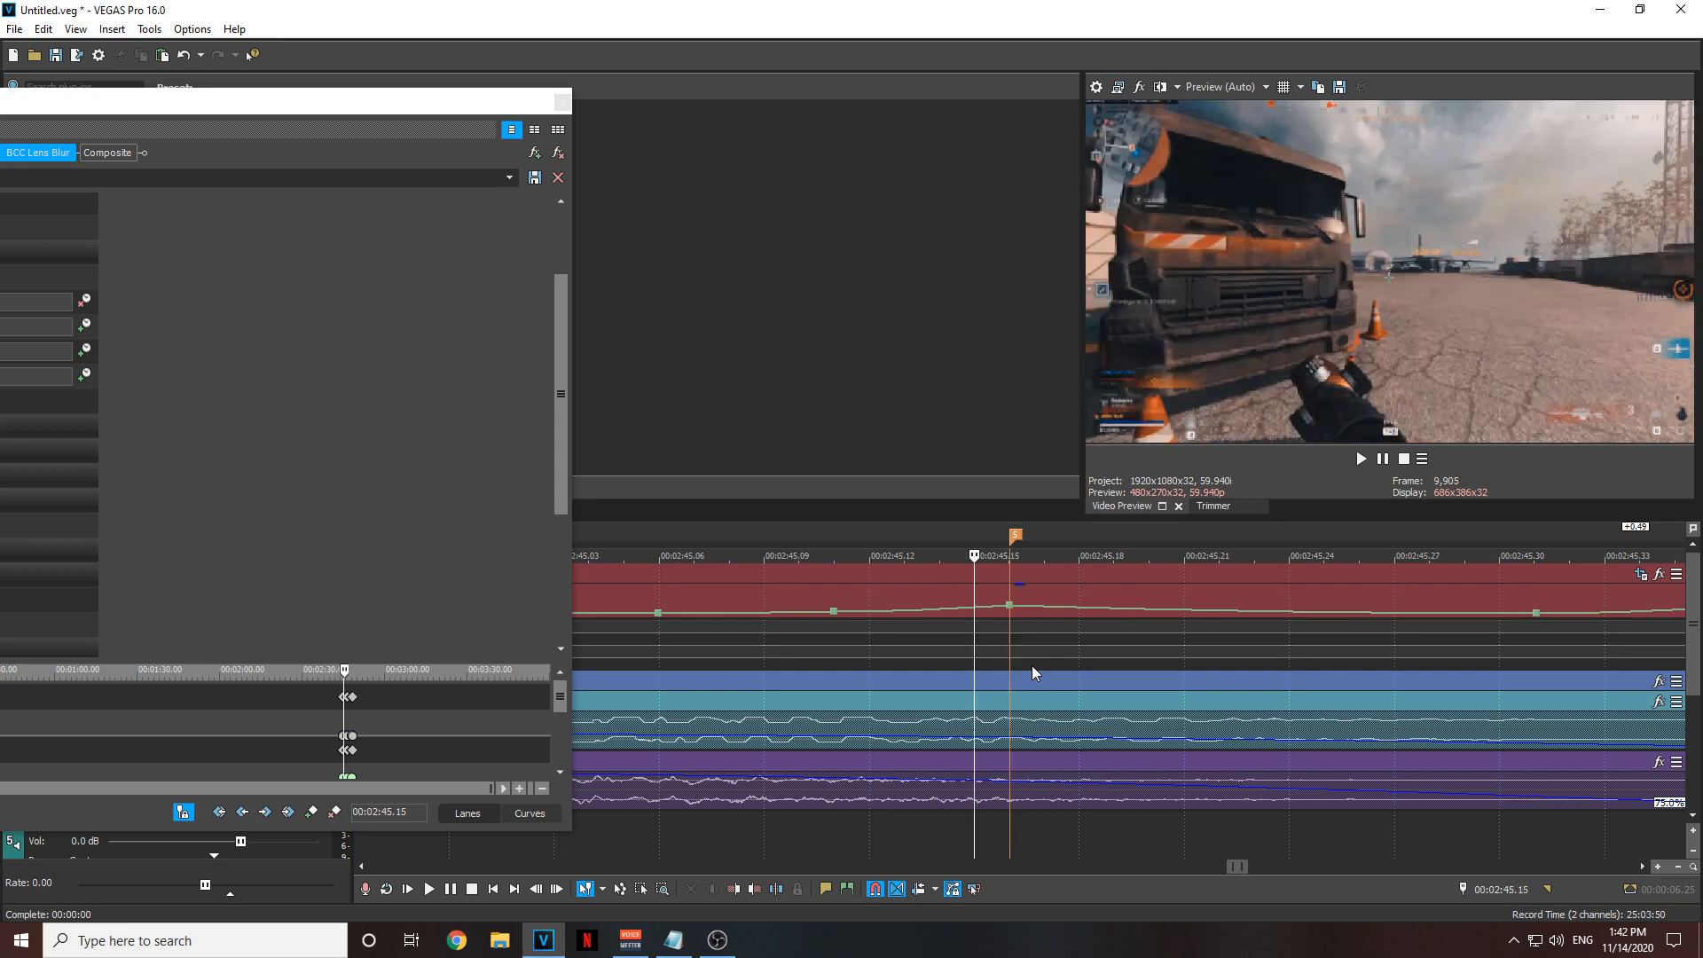
pyautogui.moveTo(334, 103); pyautogui.dragTo(884, 53)
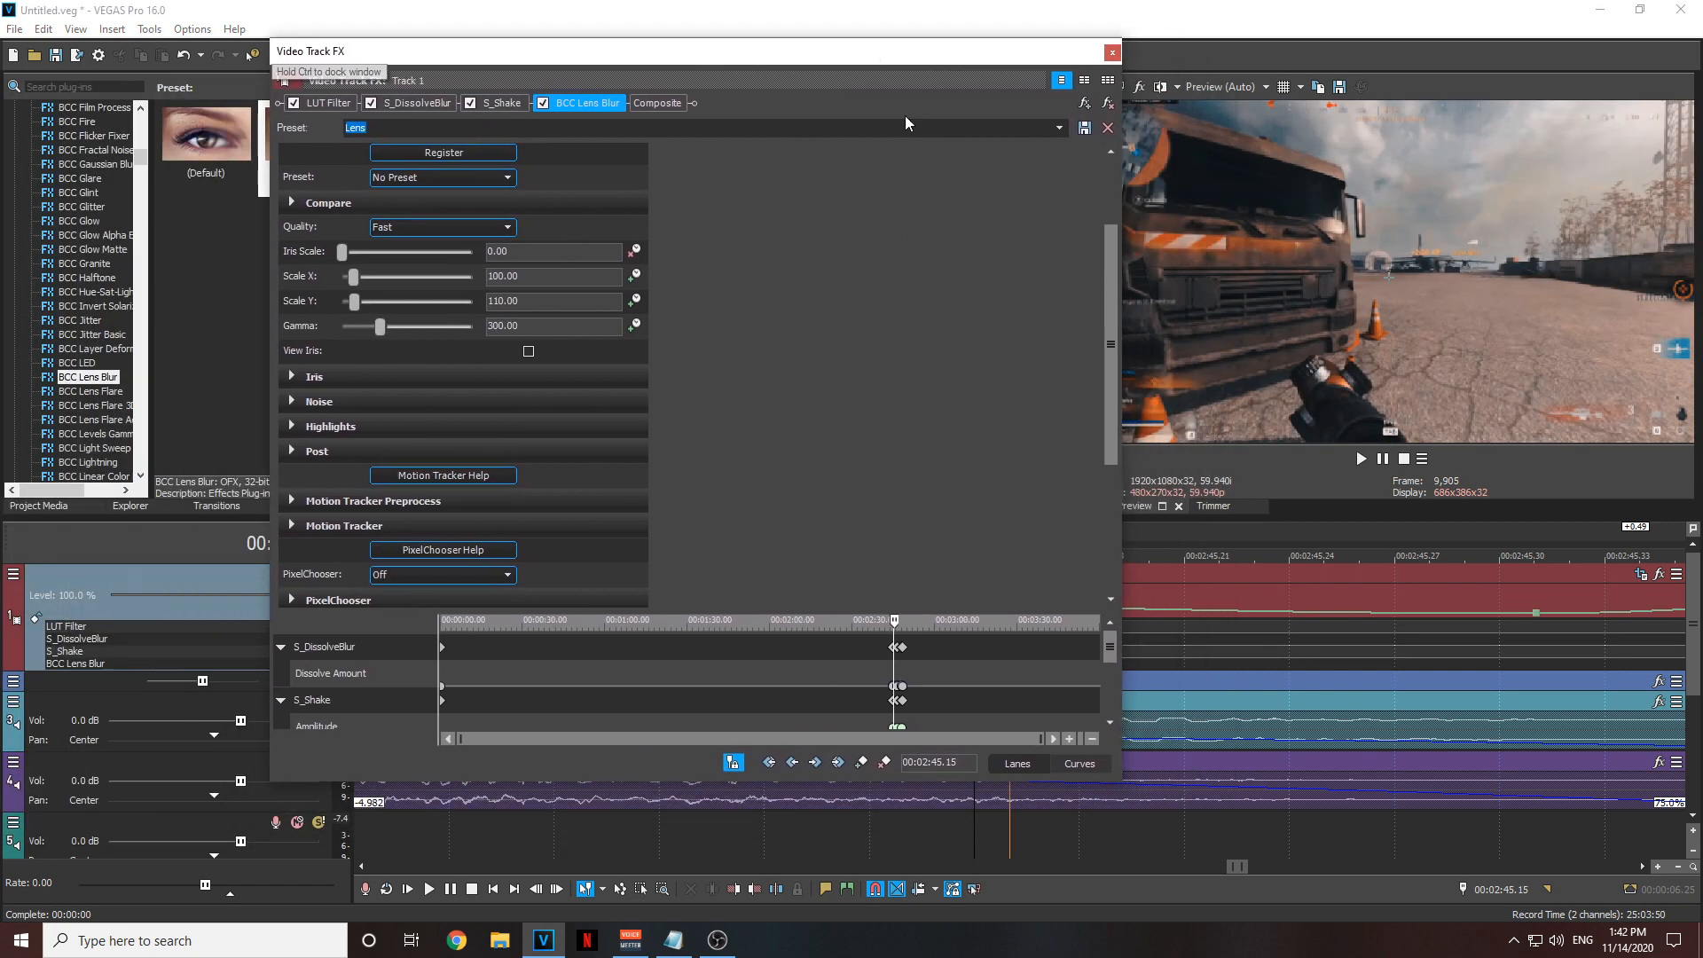
pyautogui.moveTo(1112, 656); pyautogui.dragTo(1109, 707)
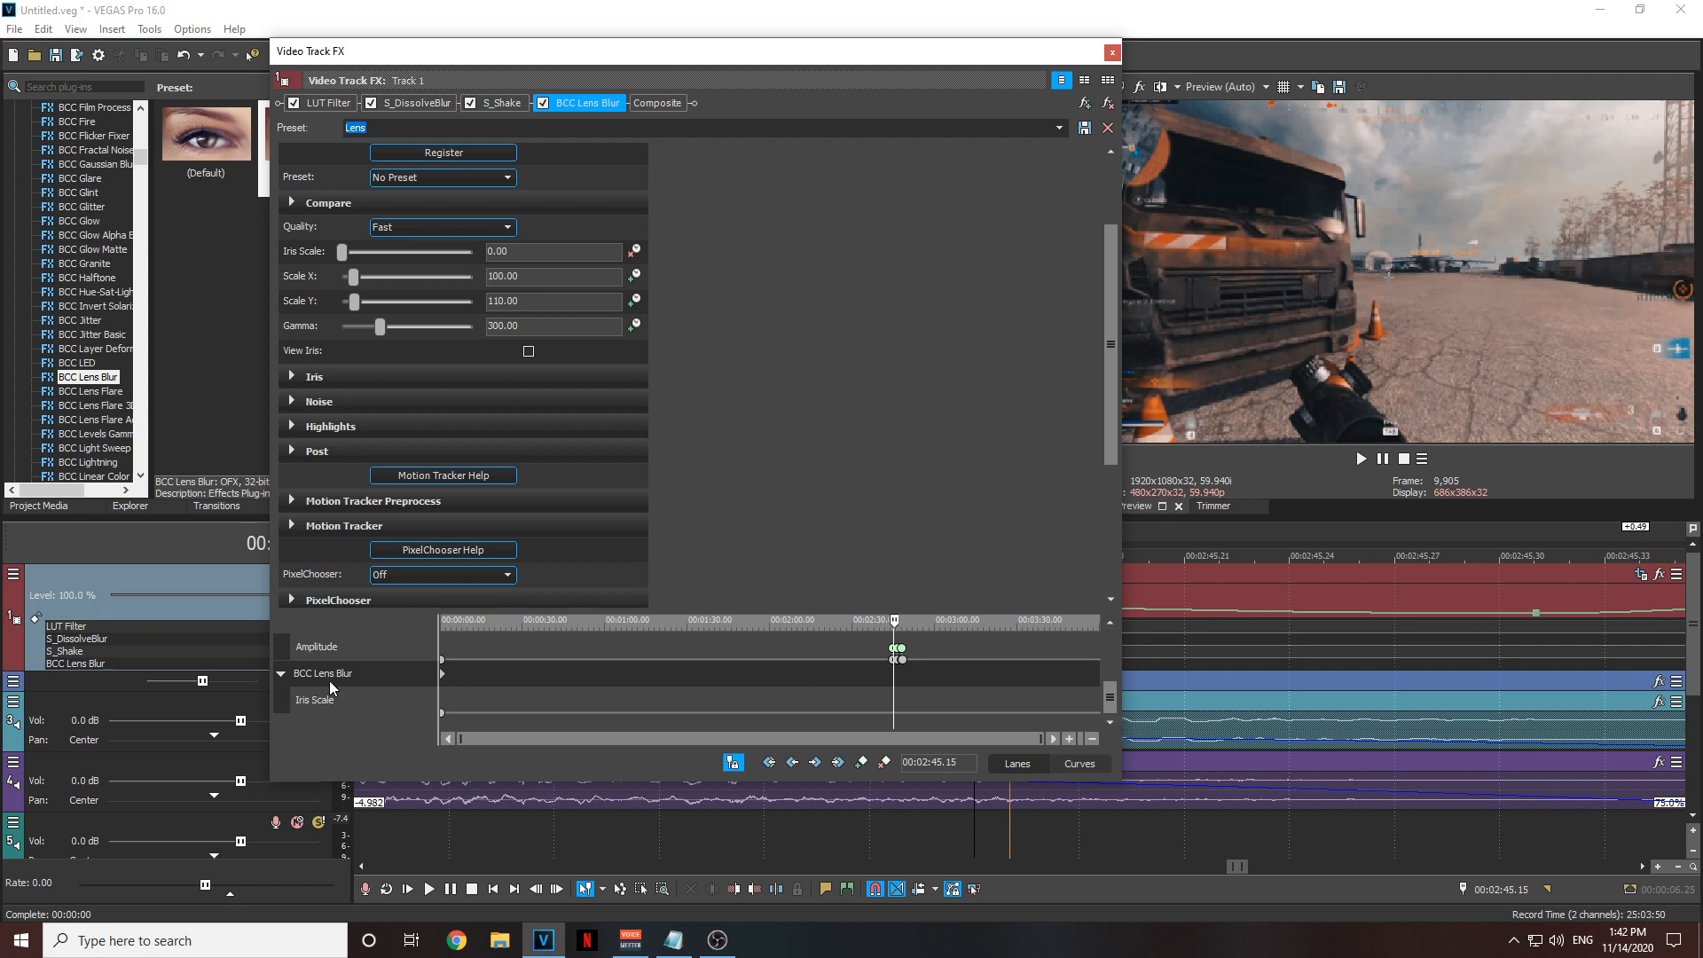
pyautogui.scroll(10, 966, 695)
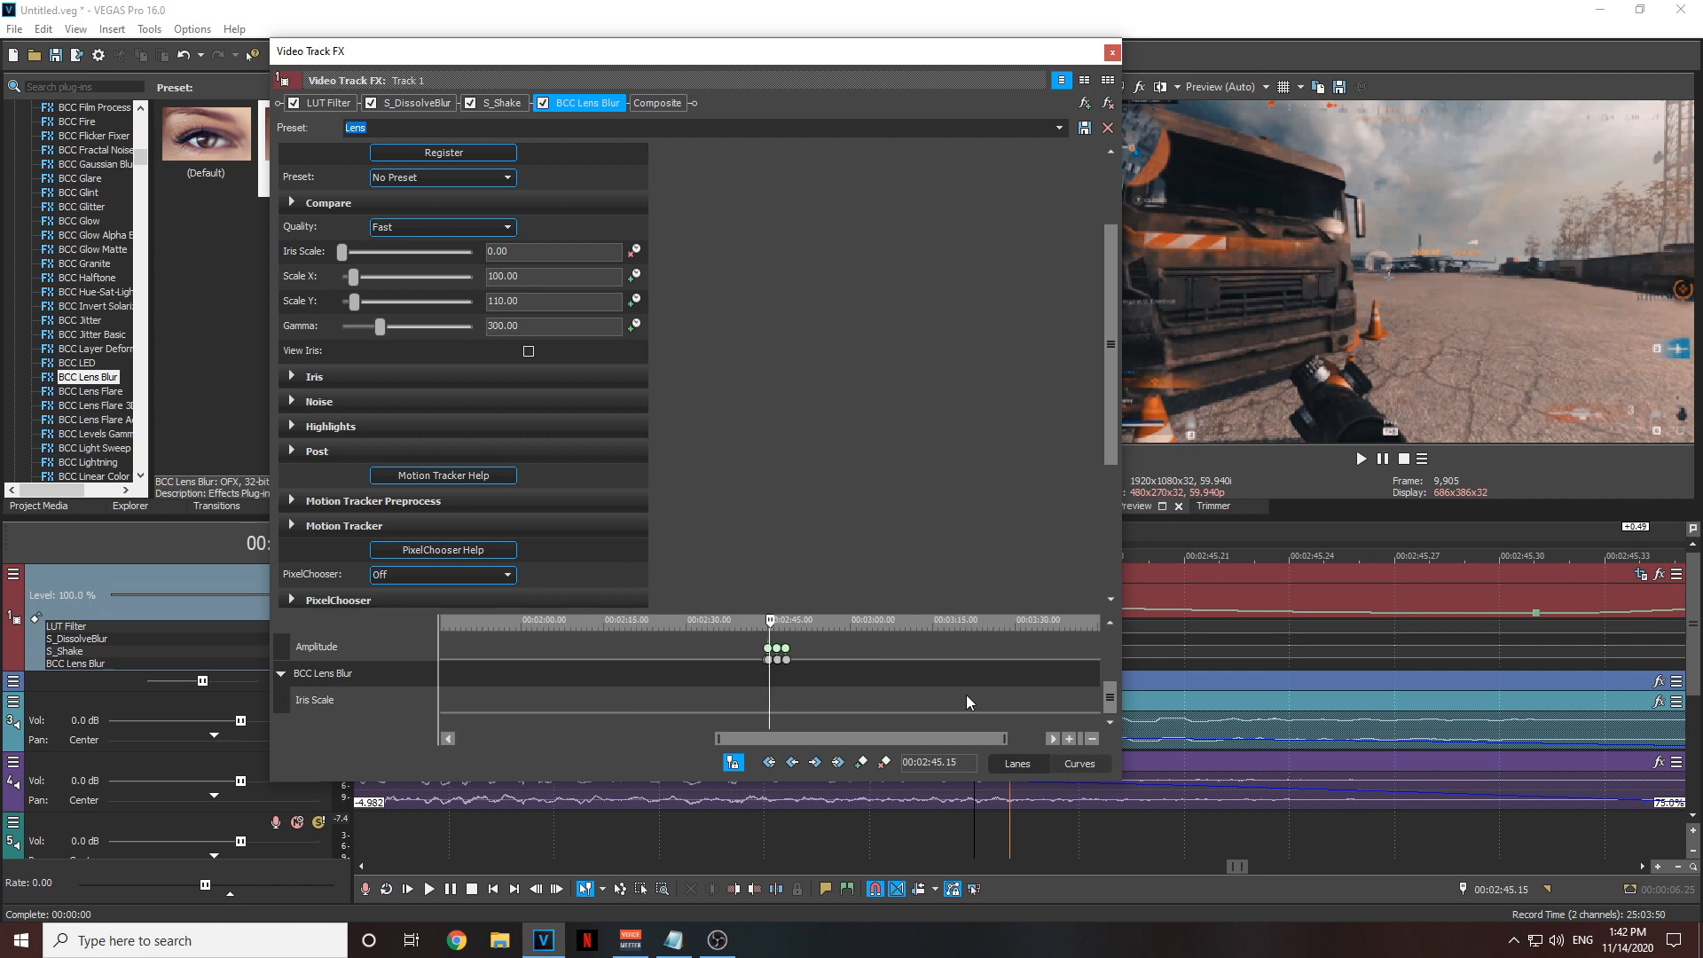
pyautogui.click(862, 763)
pyautogui.scroll(4, 830, 714)
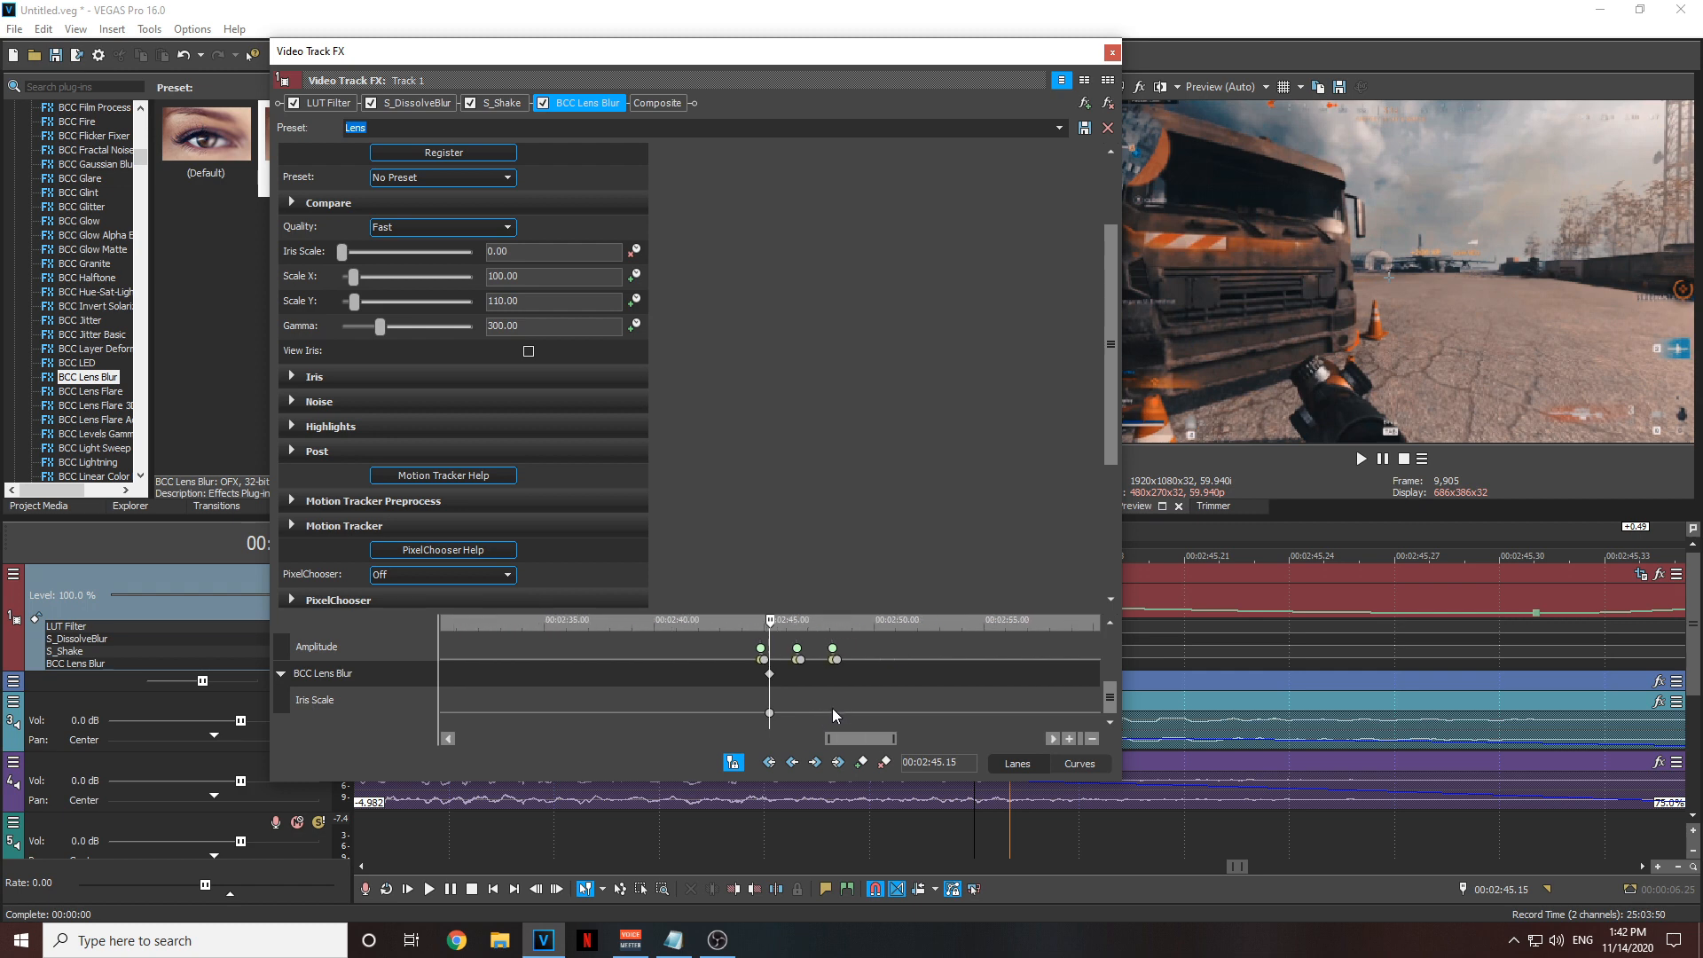
# - Move the Video Track FX window clear of the beat marker and add an Iris Scale keyframe on it at 00:02:45.16
pyautogui.moveTo(749, 60); pyautogui.dragTo(543, 58)
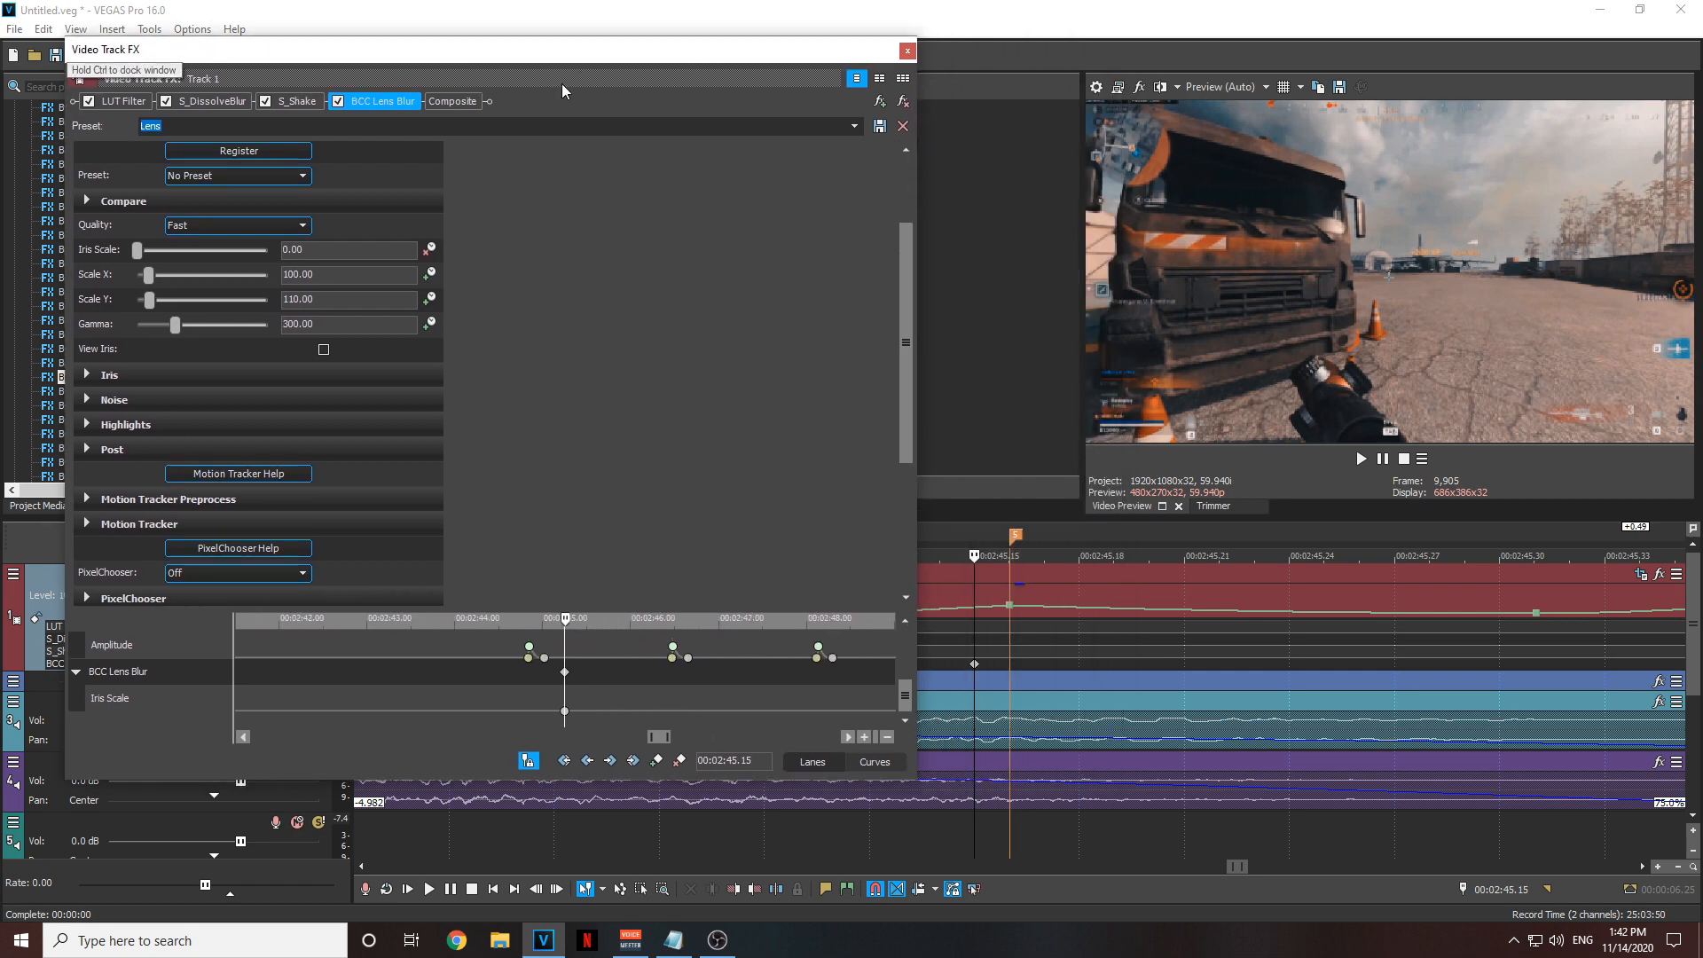
pyautogui.click(1008, 656)
pyautogui.click(656, 760)
pyautogui.scroll(8, 658, 737)
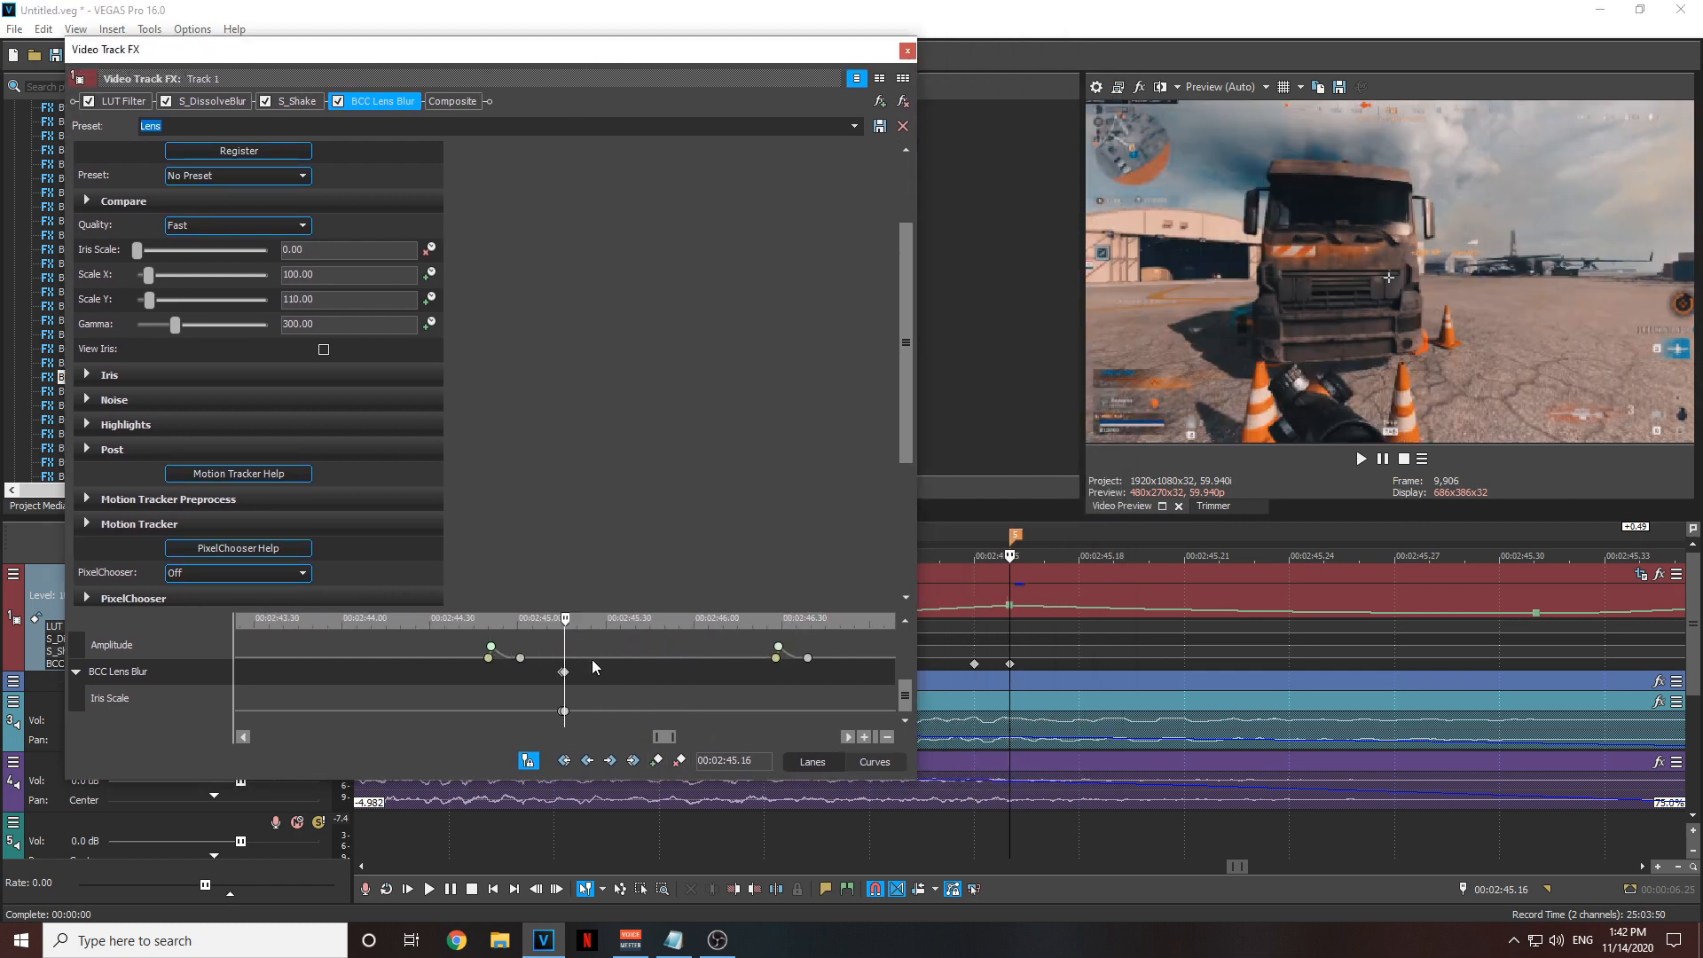
pyautogui.scroll(3, 590, 711)
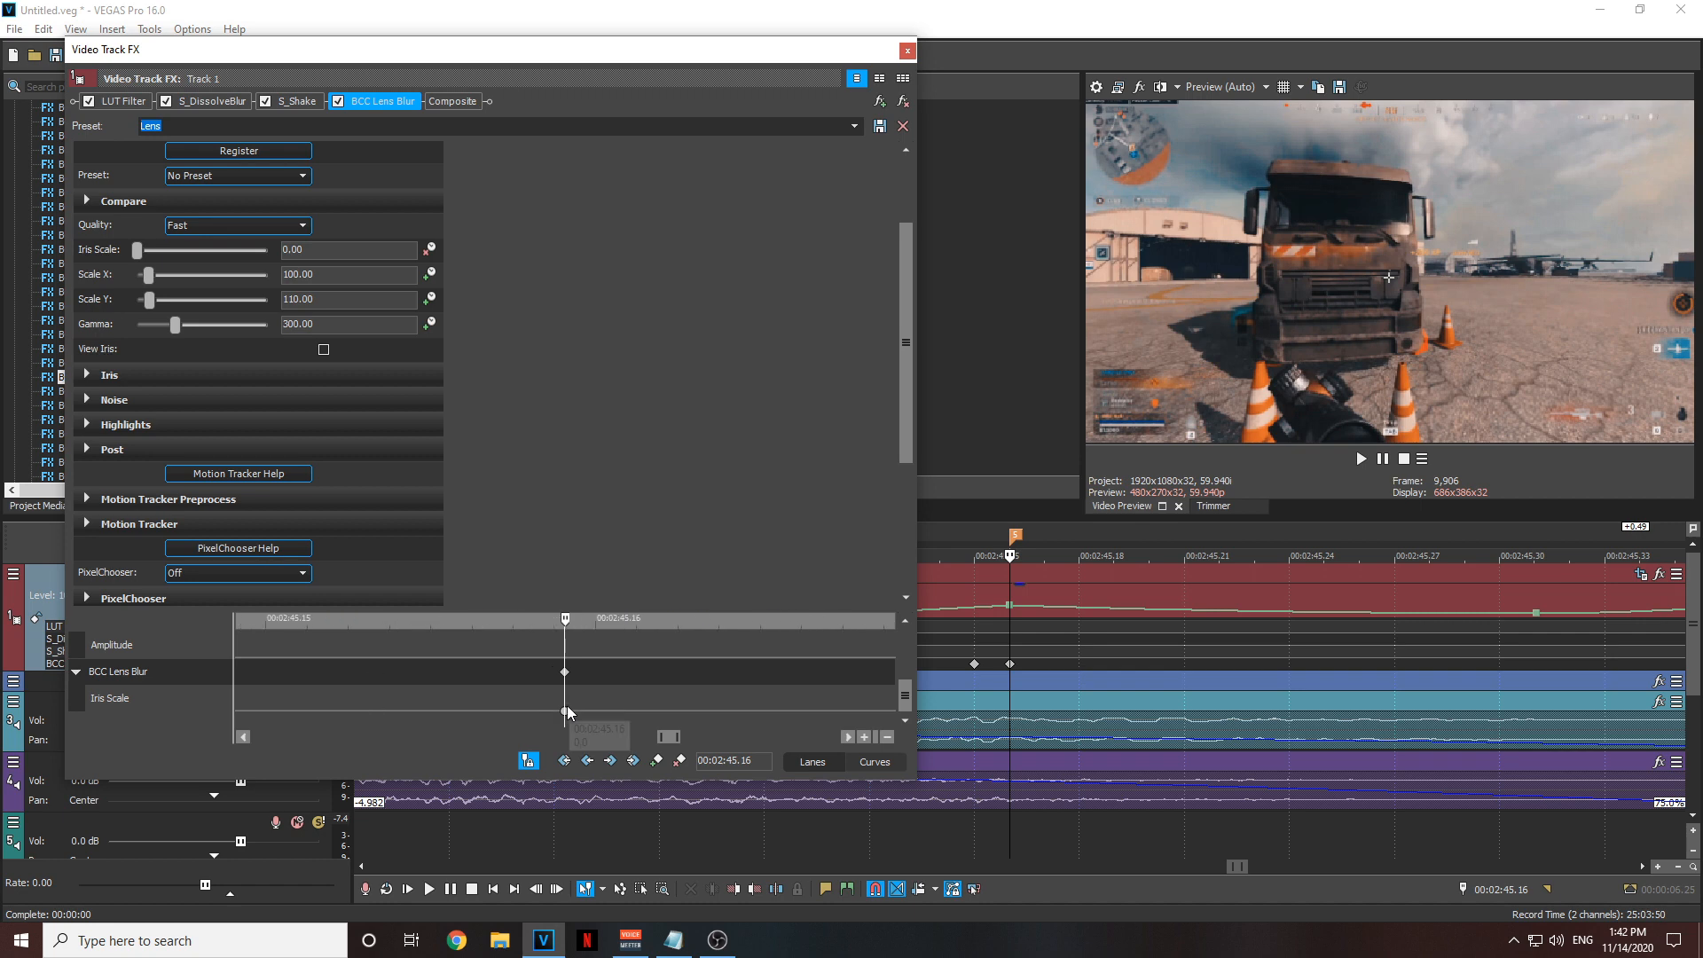
# - Add a third Iris Scale keyframe 20 frames after the beat marker, at 00:02:45.36
pyautogui.click(565, 710)
pyautogui.scroll(1, 632, 701)
pyautogui.press('Right')
pyautogui.press('Right')
pyautogui.press('Right')
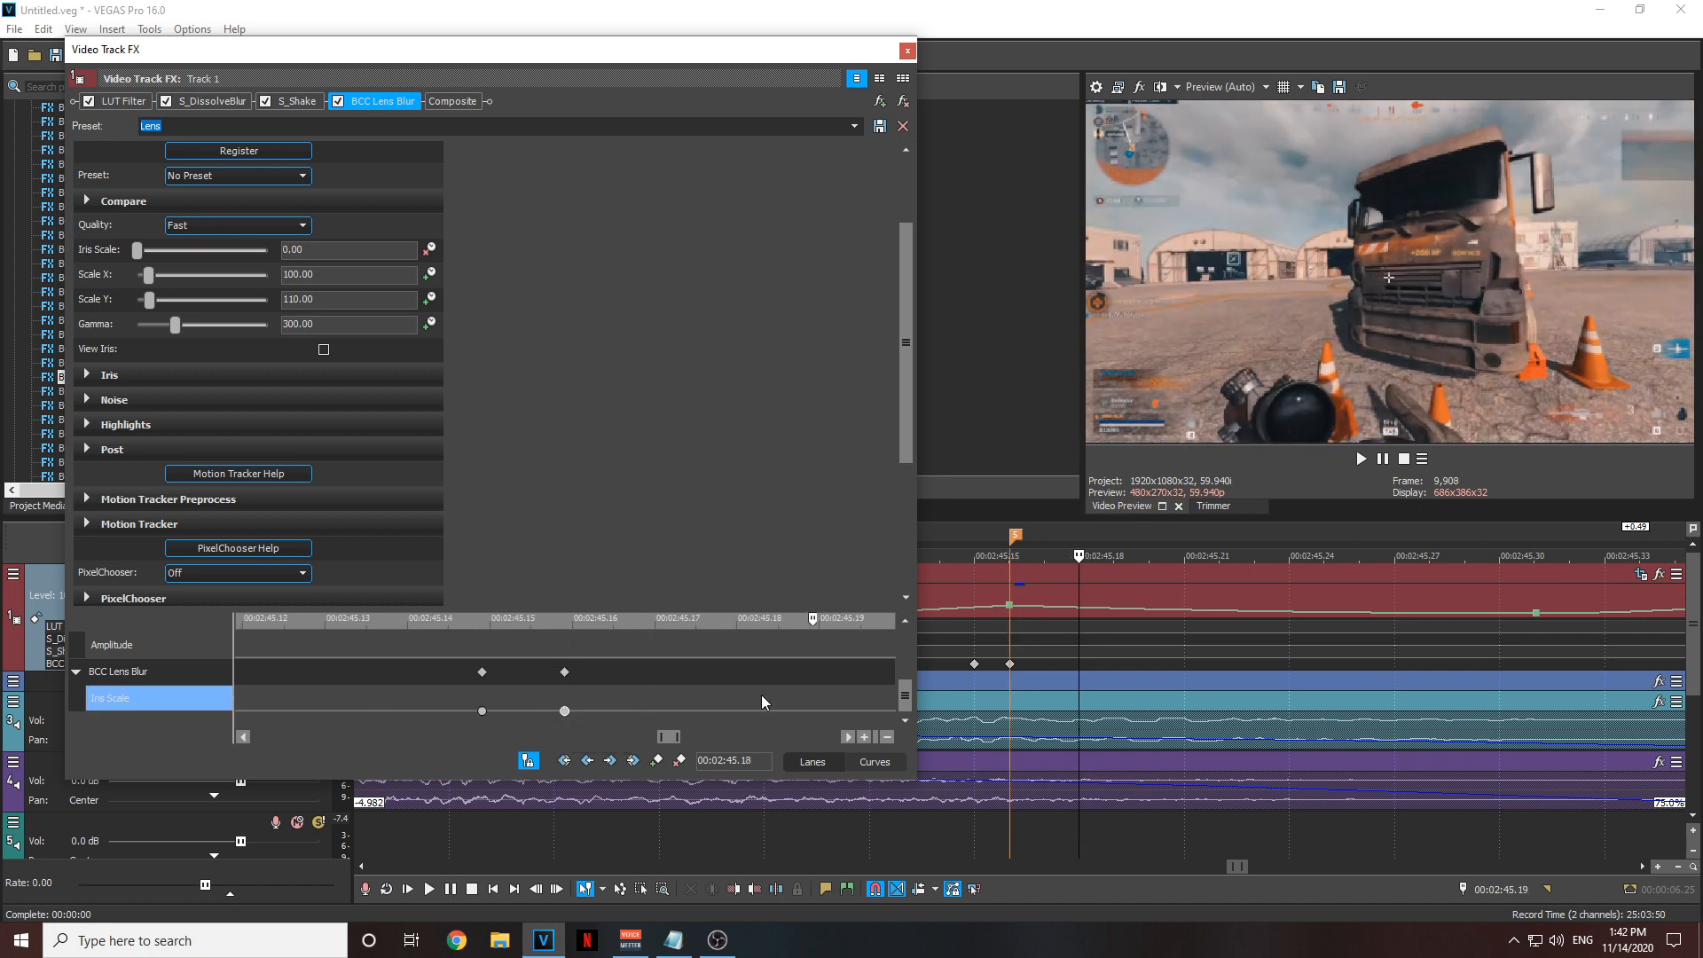
pyautogui.scroll(-2, 761, 695)
pyautogui.press('Right')
pyautogui.press('Right')
pyautogui.press('Right')
pyautogui.press('Right')
pyautogui.press('Right')
pyautogui.press('Right')
pyautogui.press('Right')
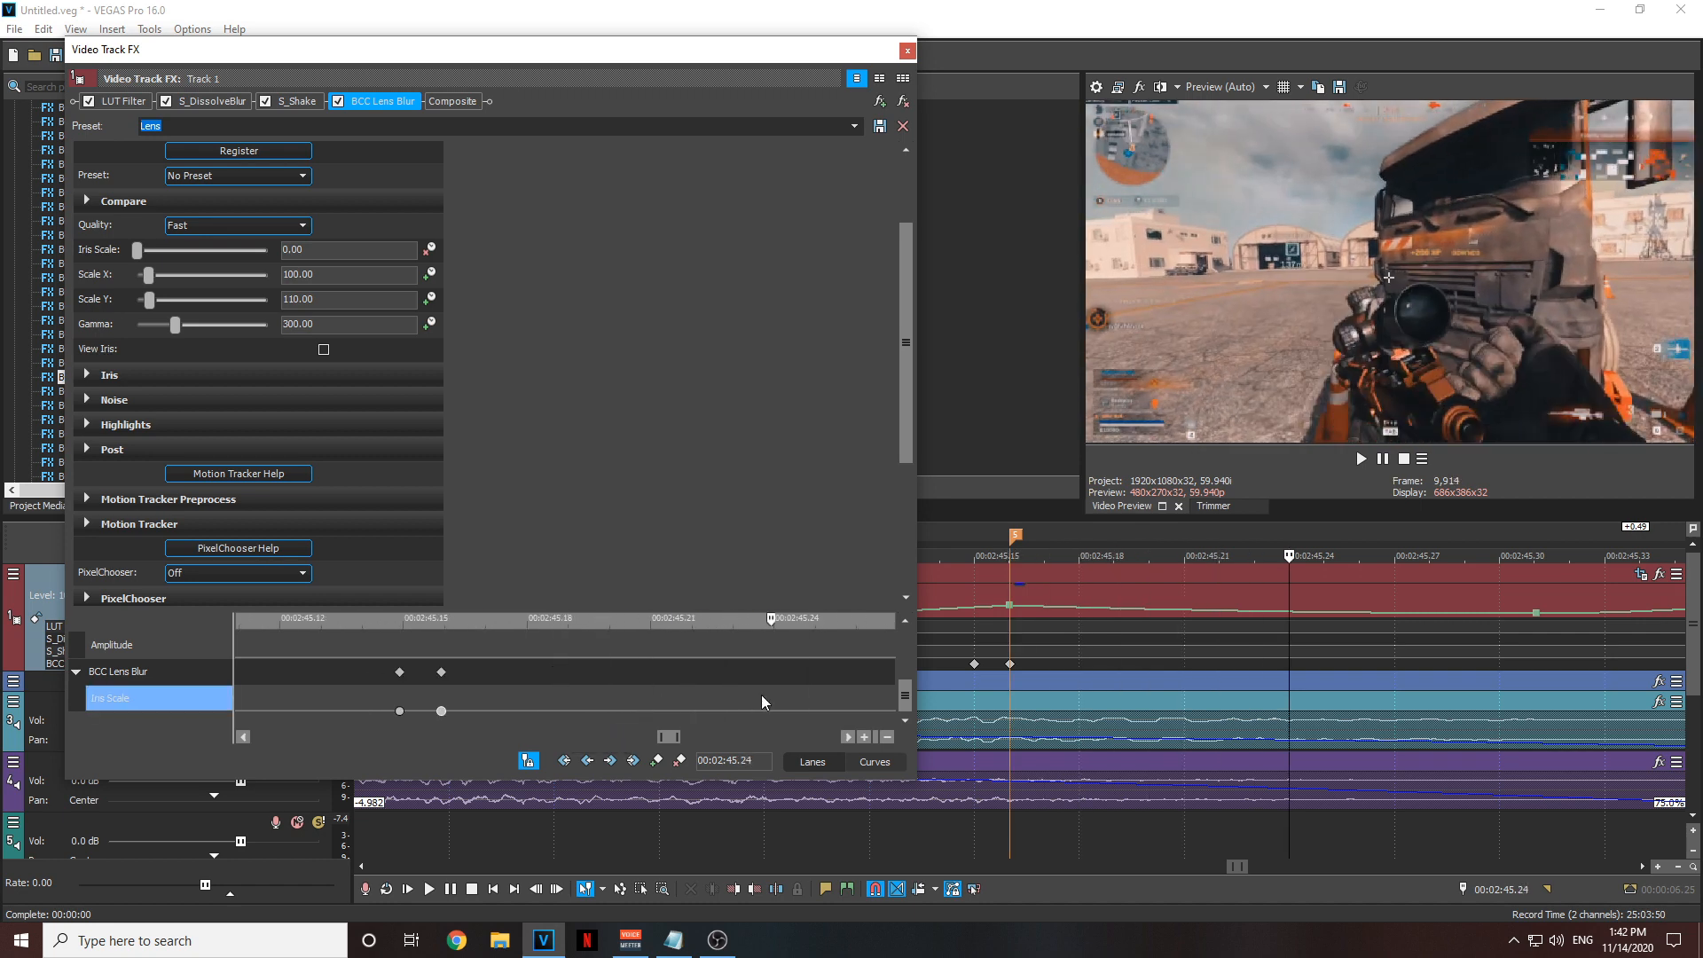
pyautogui.scroll(-2, 761, 695)
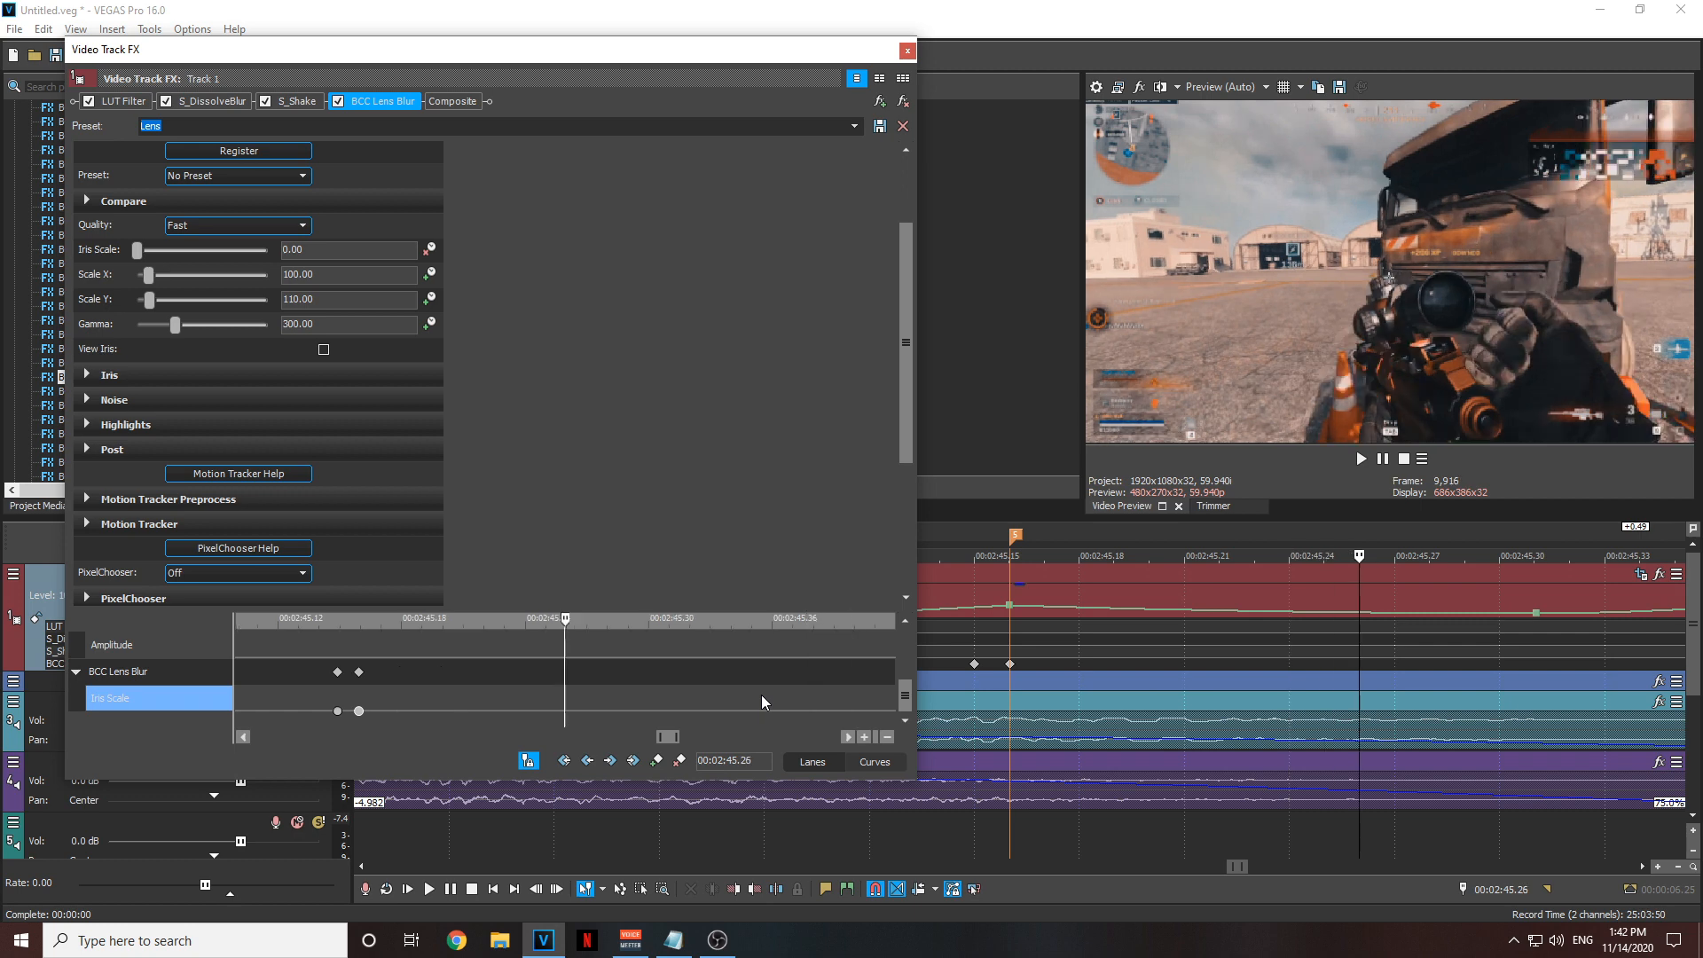
pyautogui.press('Right')
pyautogui.press('Right')
pyautogui.press('Right')
pyautogui.press('Right')
pyautogui.press('Right')
pyautogui.press('Right')
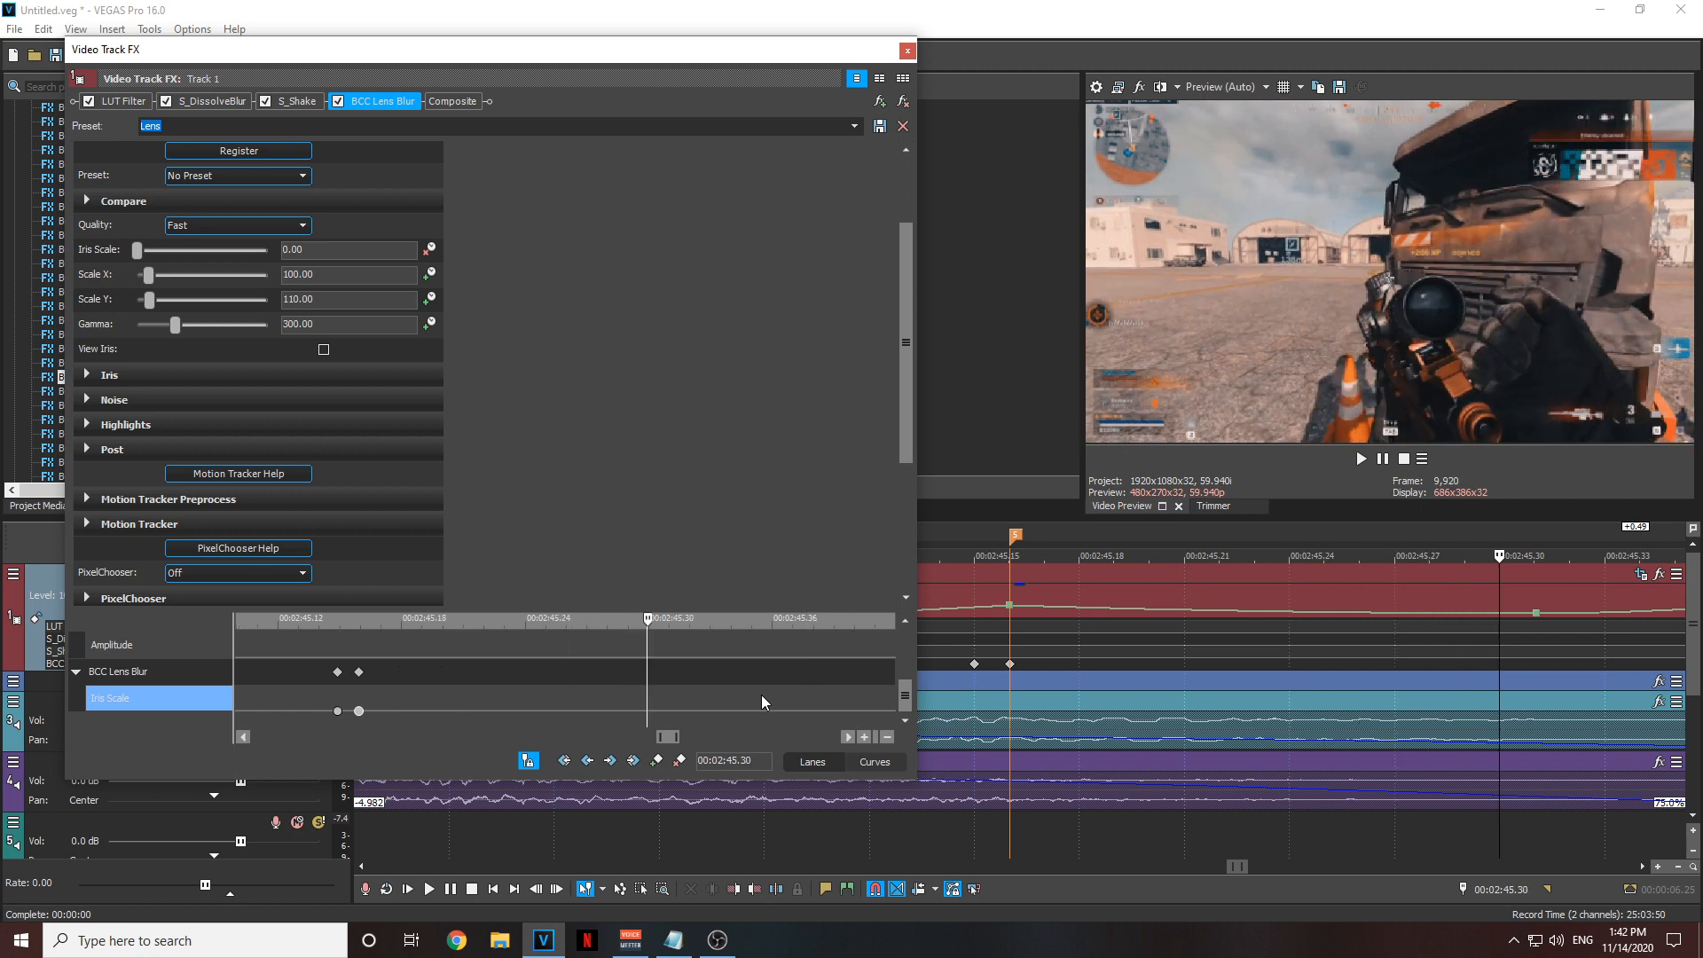
pyautogui.press('Right')
pyautogui.press('Right')
pyautogui.press('Right')
pyautogui.press('Right')
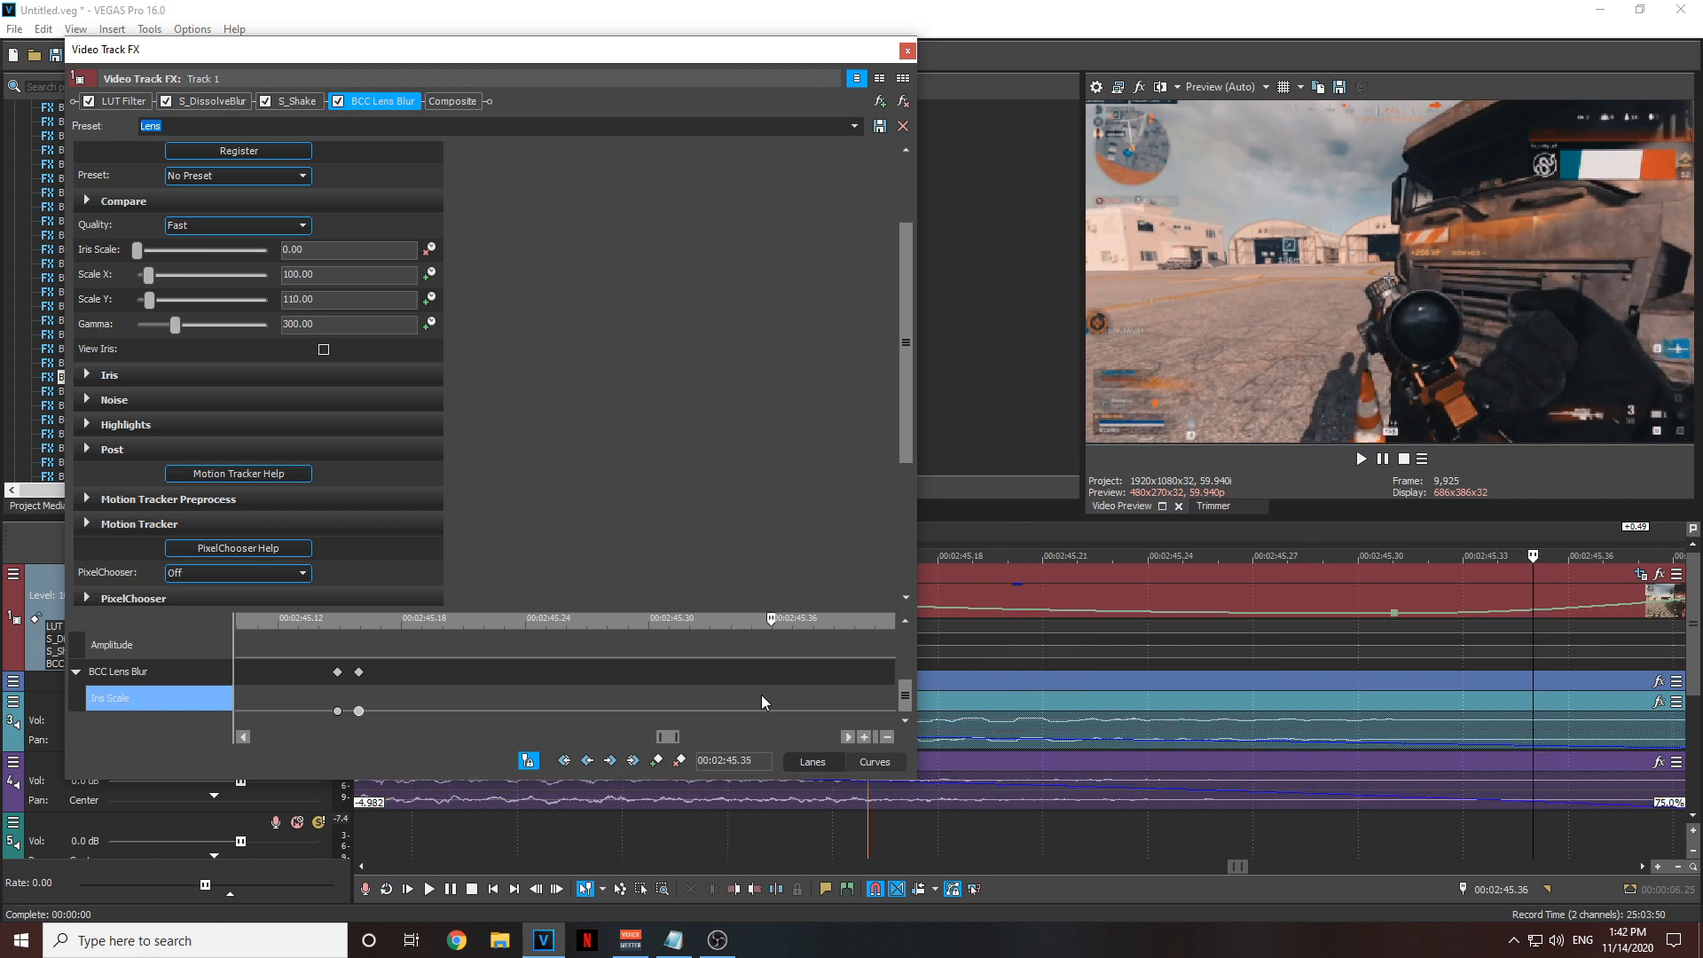
pyautogui.click(656, 761)
# - Set the Iris Scale to 6.12 on the middle keyframe at 00:02:45.16
pyautogui.click(359, 710)
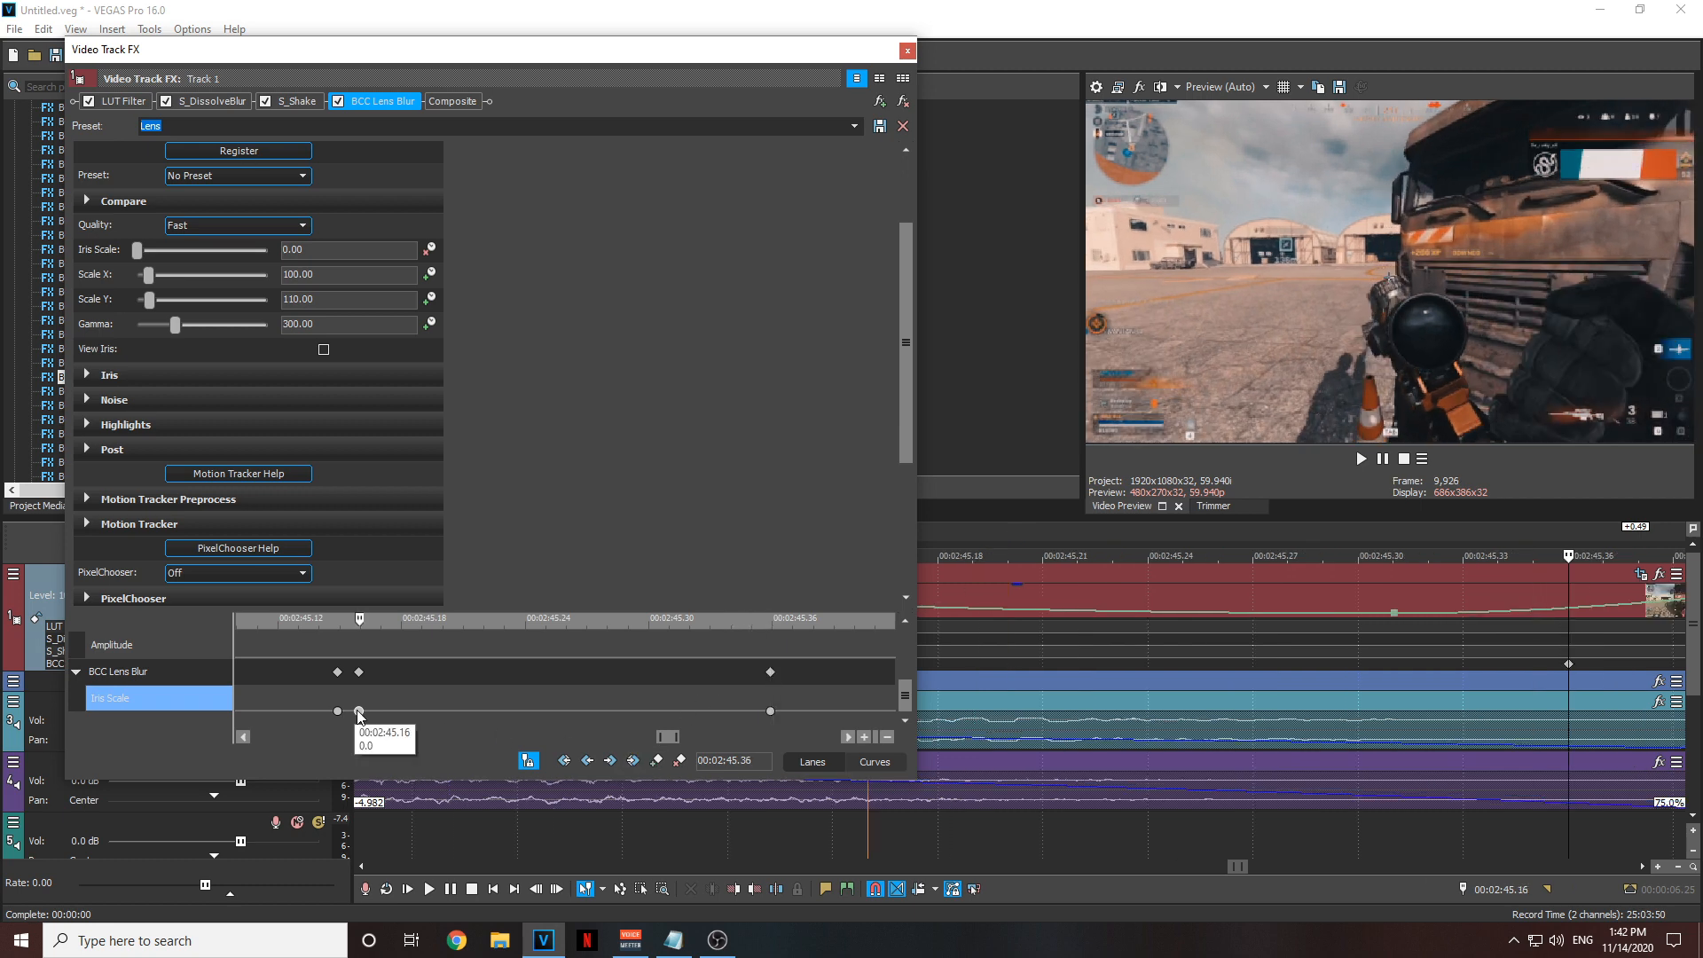
pyautogui.scroll(-5, 730, 664)
pyautogui.click(499, 678)
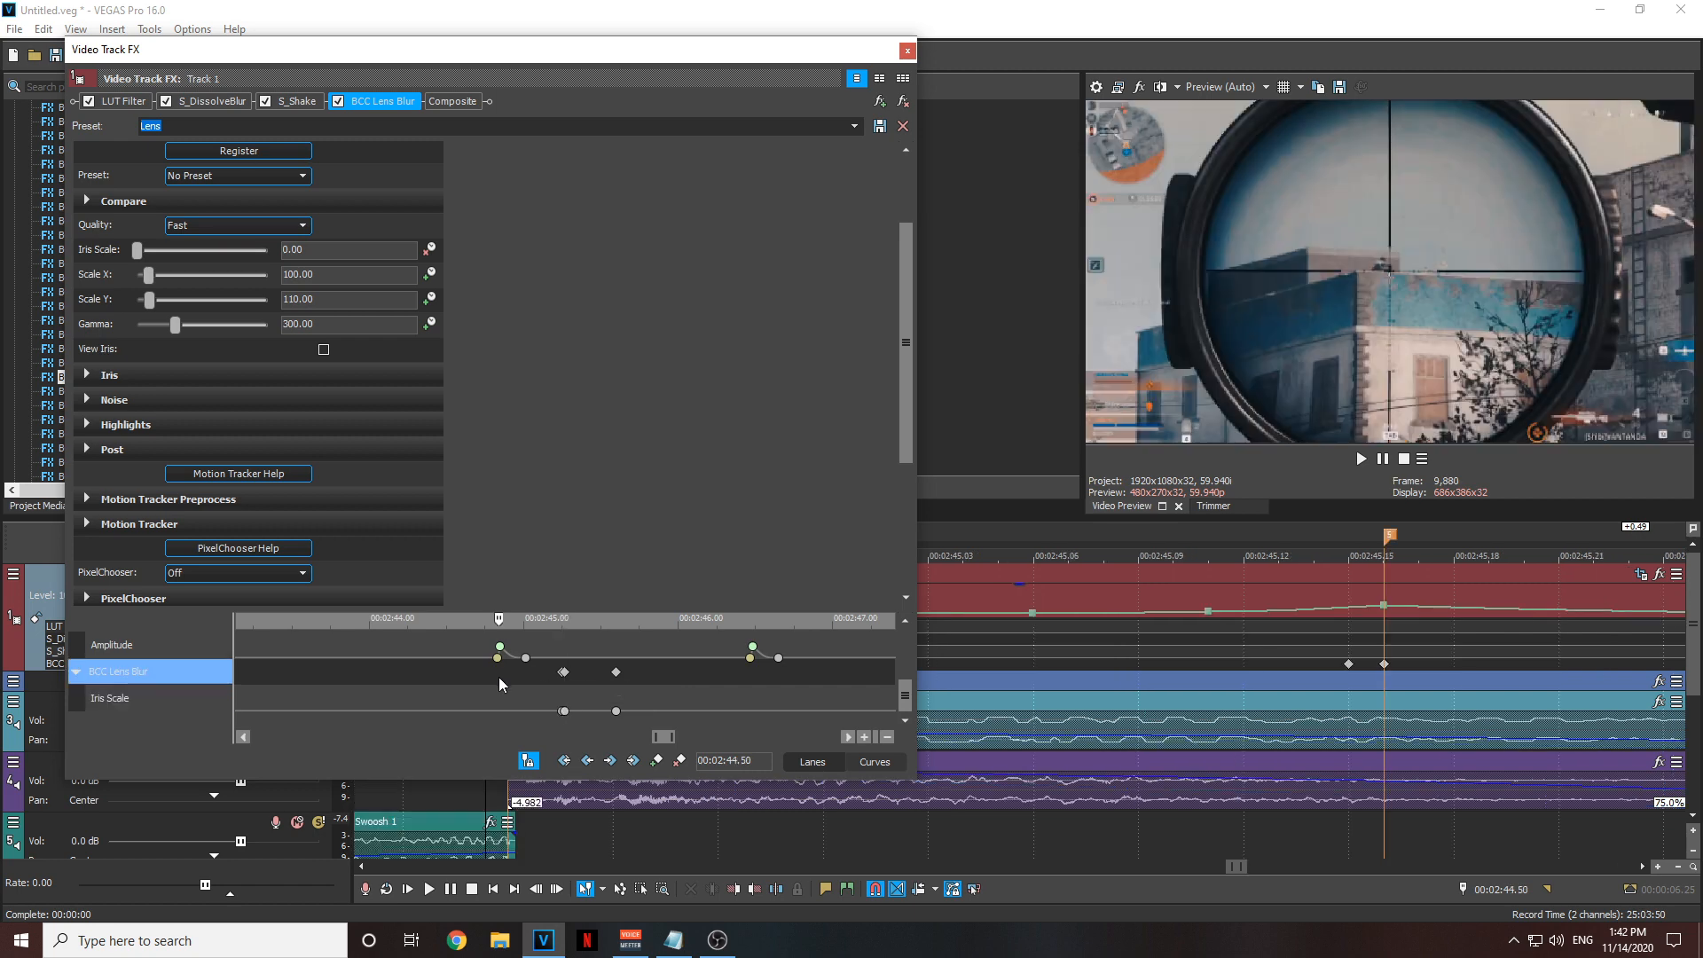
pyautogui.click(564, 711)
pyautogui.scroll(5, 566, 712)
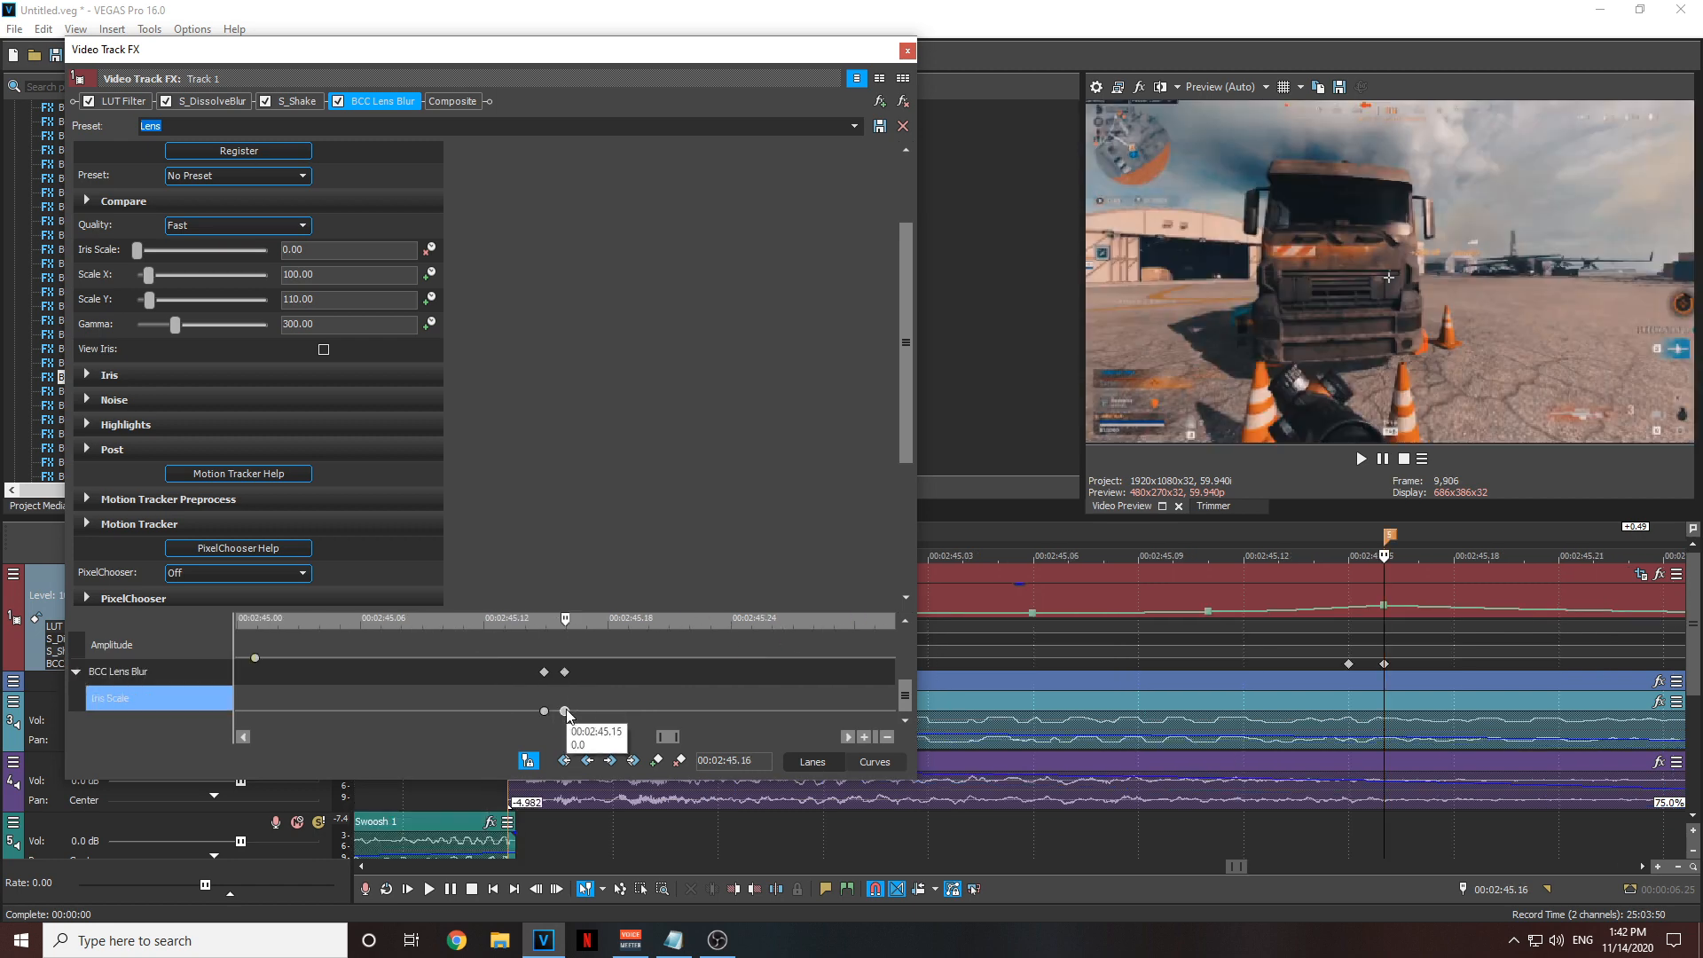
pyautogui.scroll(2, 568, 713)
pyautogui.scroll(-4, 568, 713)
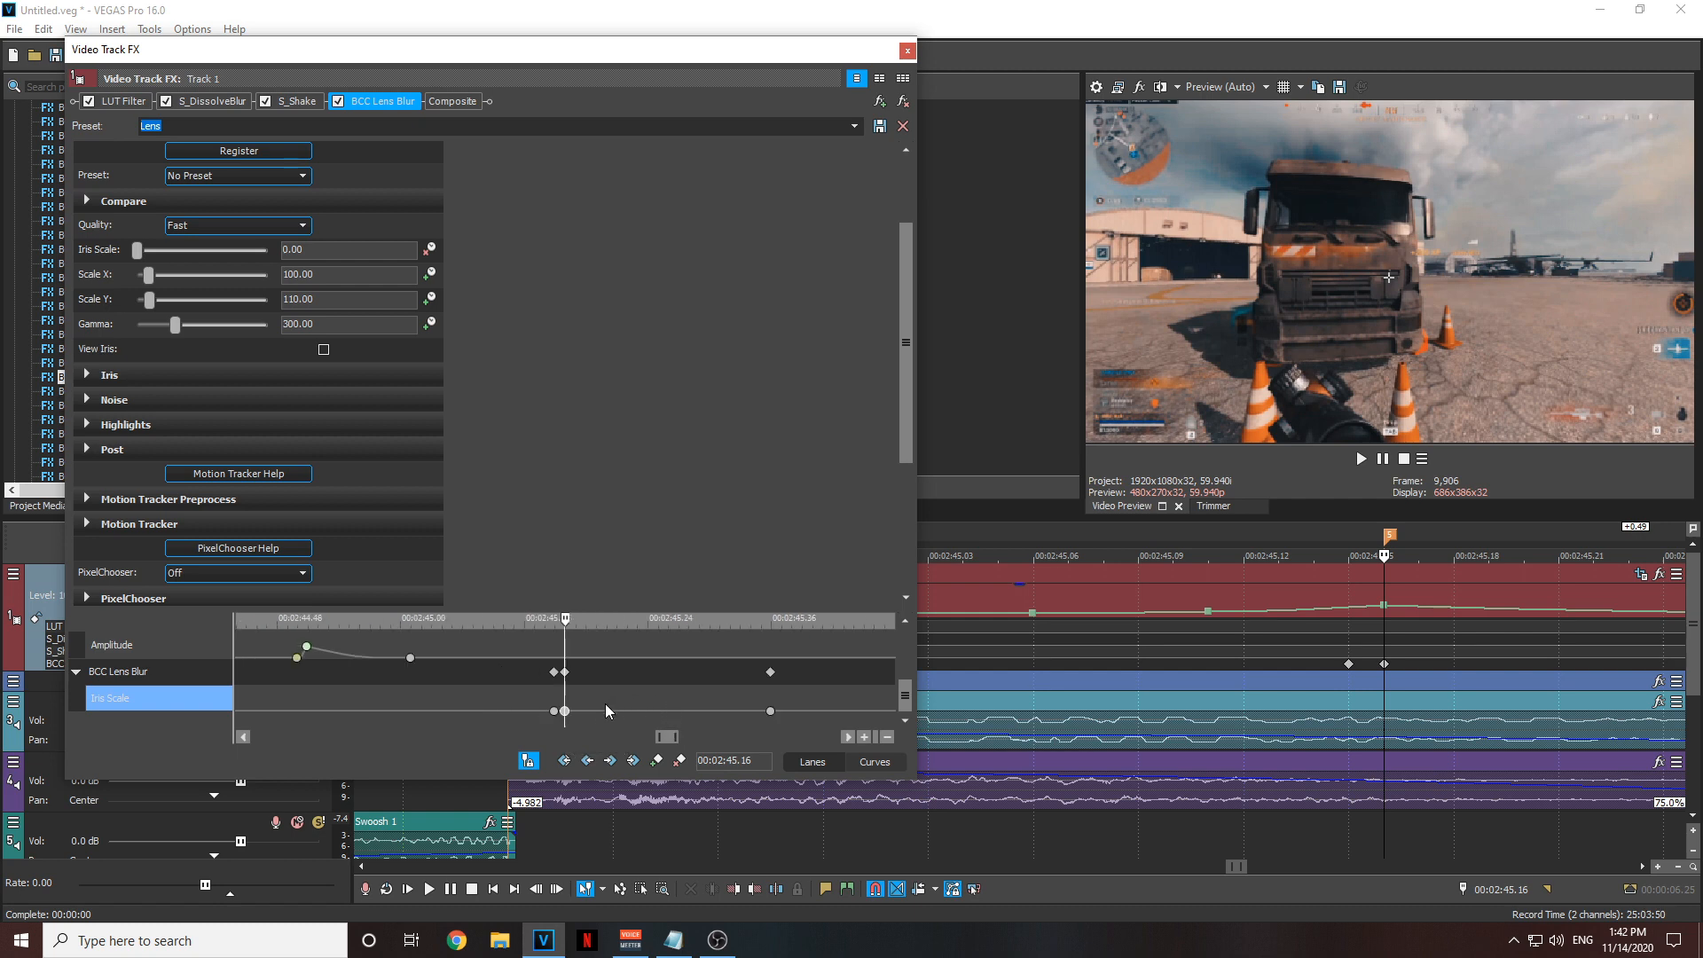
pyautogui.moveTo(138, 251); pyautogui.dragTo(147, 259)
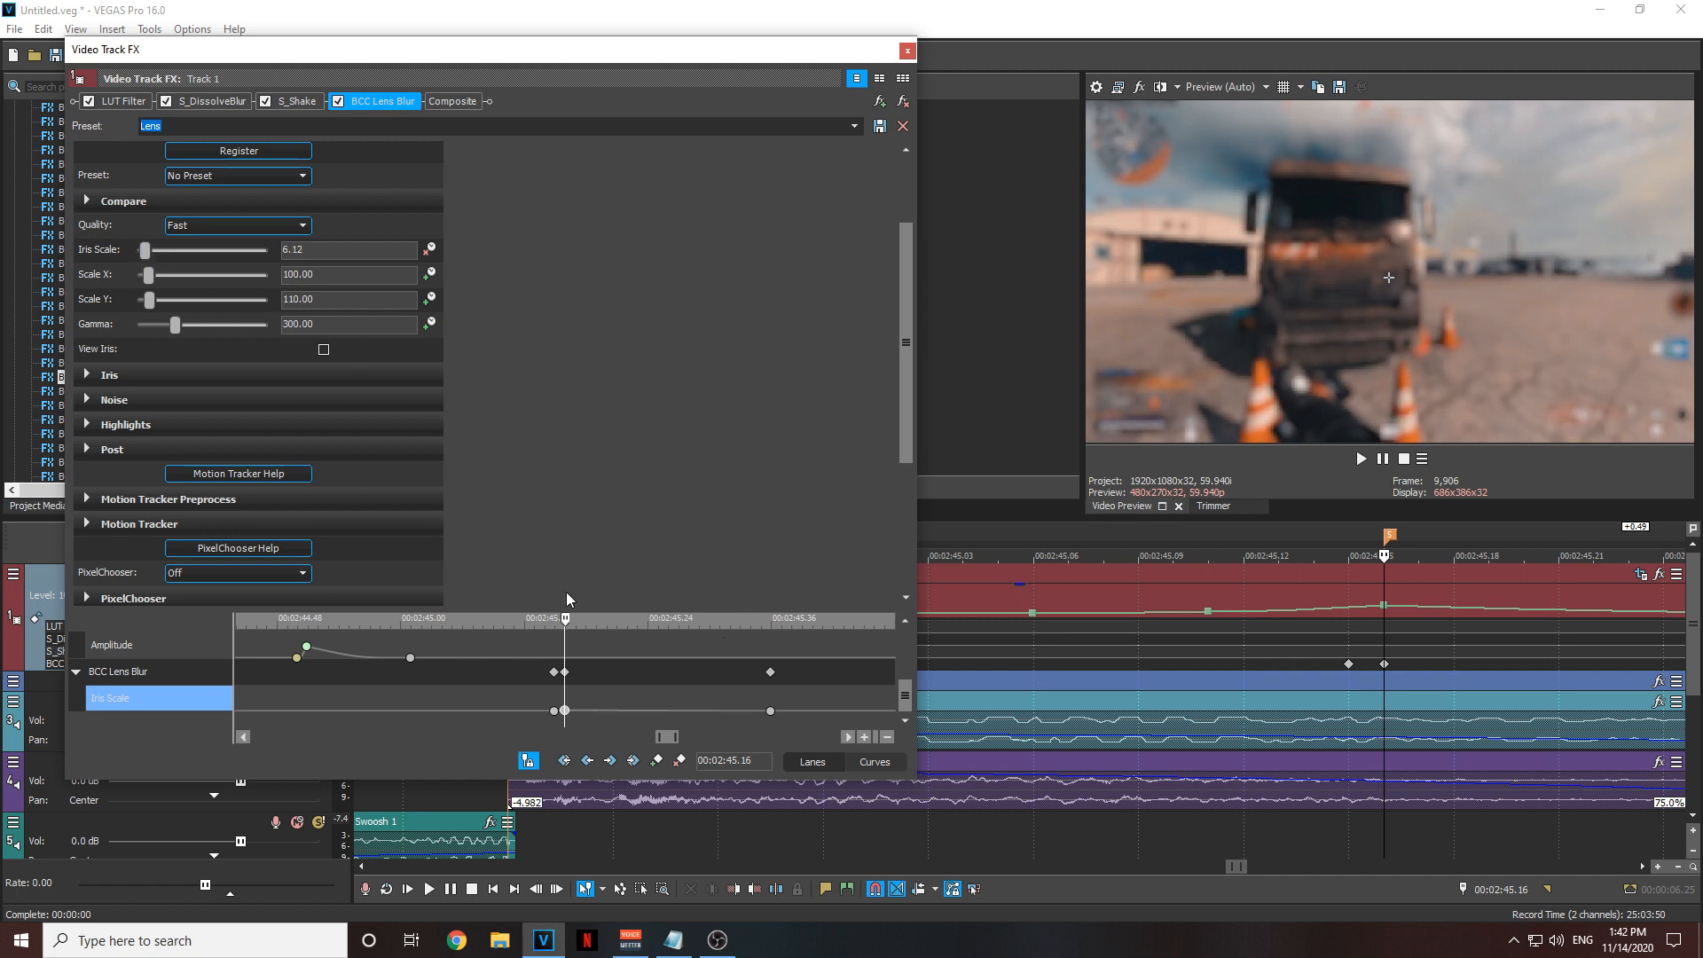
# - Set the Iris Scale keyframe at 00:02:45.15 to Slow Fade and the one at 00:02:45.16 to Smooth Fade
pyautogui.scroll(4, 585, 700)
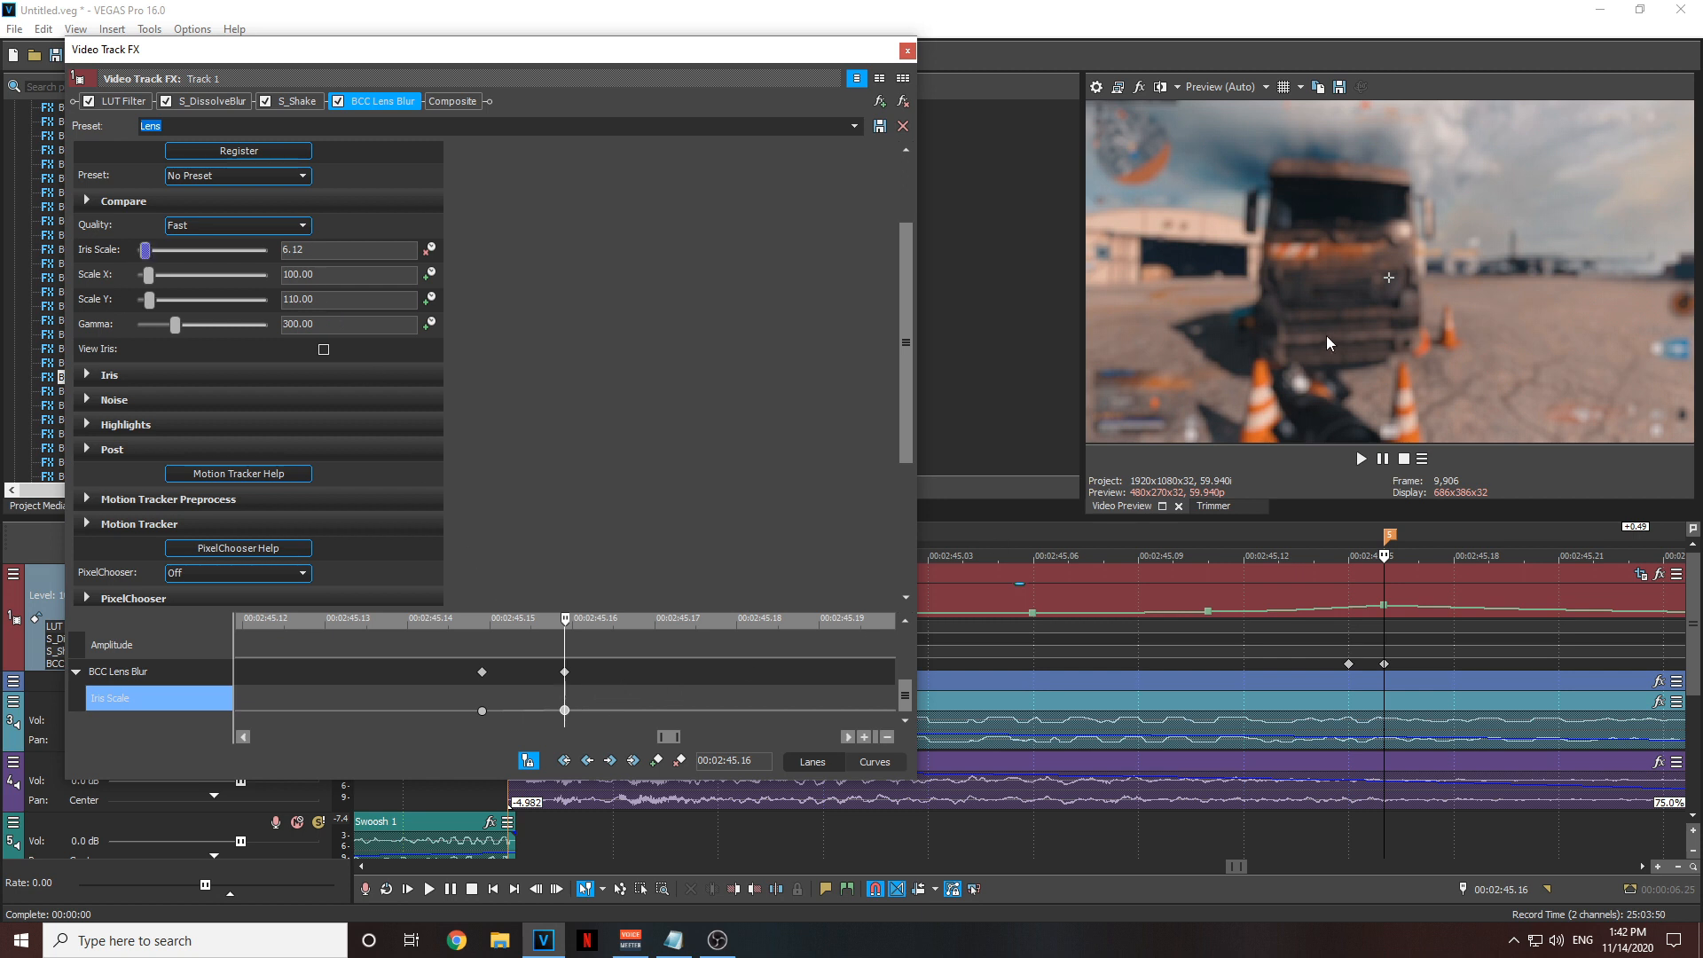
pyautogui.click(483, 711)
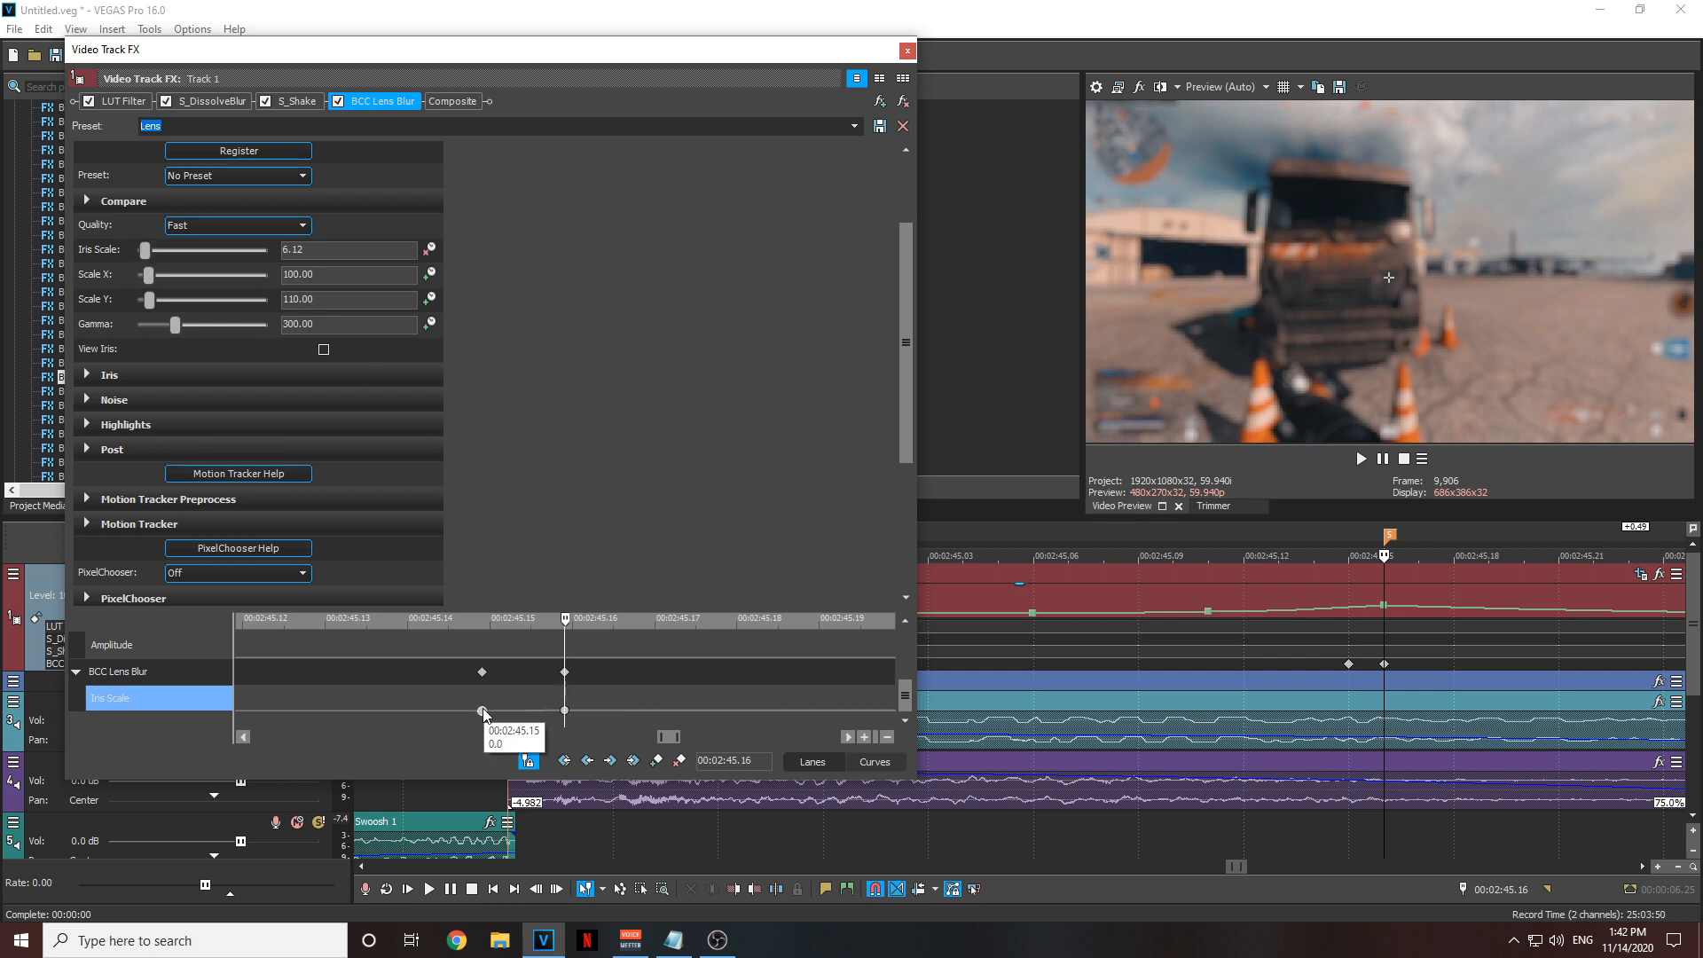
pyautogui.rightClick(482, 711)
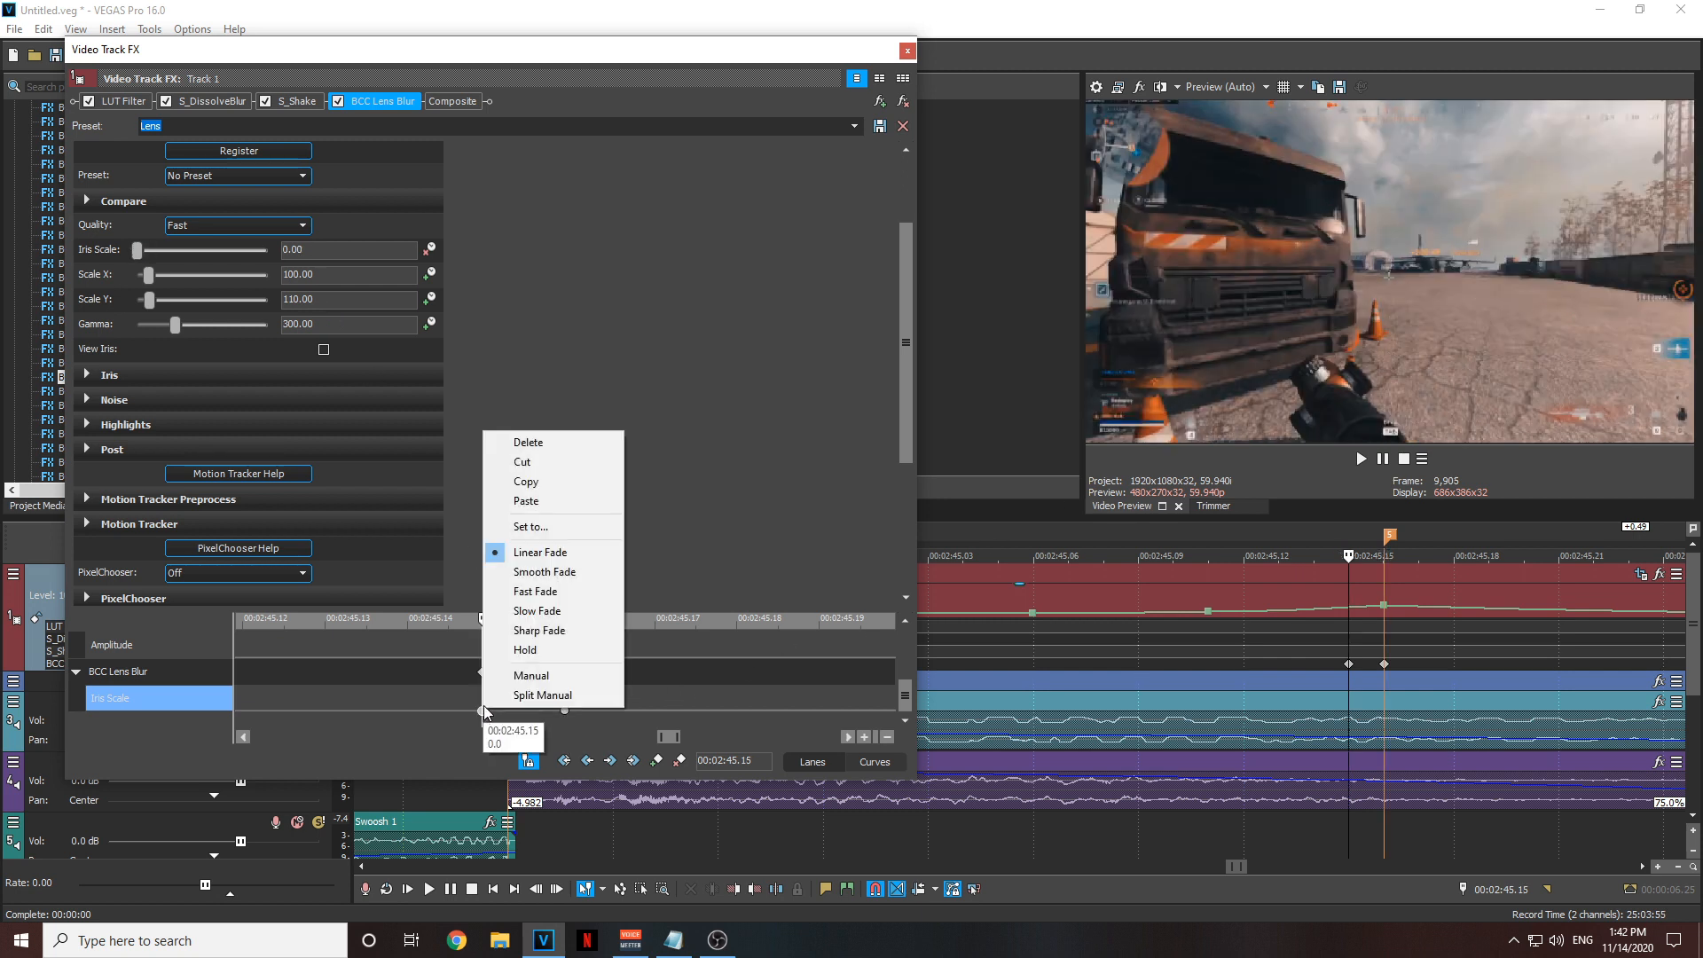
pyautogui.click(547, 611)
pyautogui.scroll(-3, 568, 692)
pyautogui.click(586, 711)
pyautogui.rightClick(585, 710)
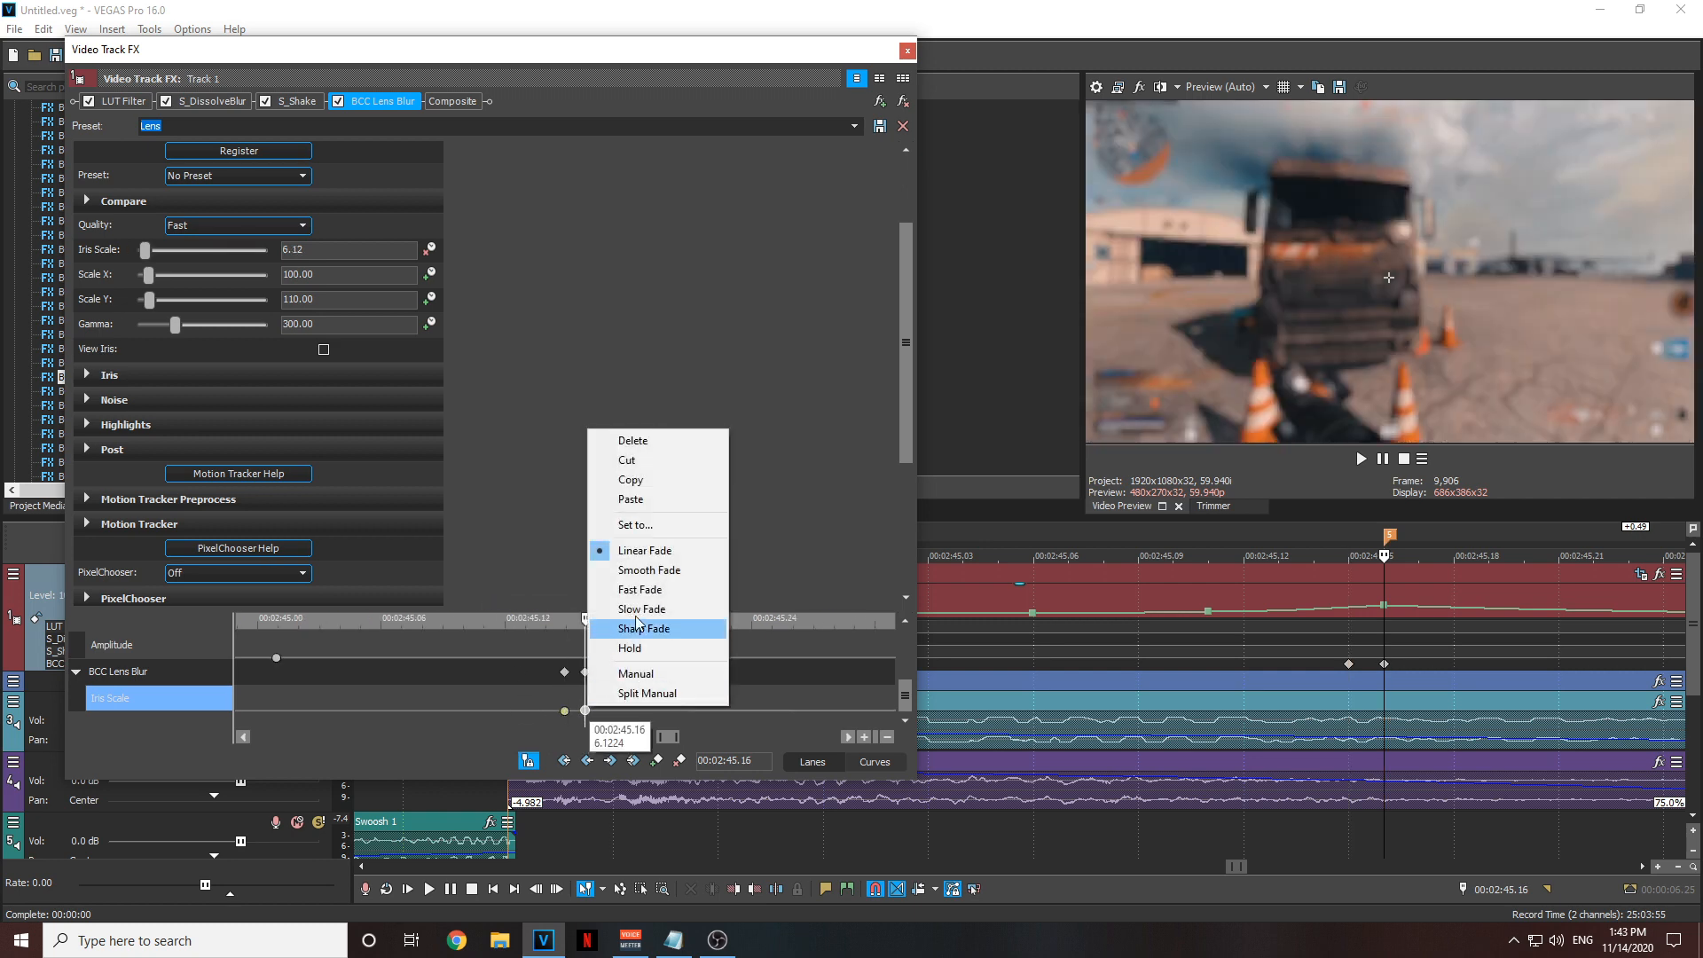
pyautogui.click(654, 575)
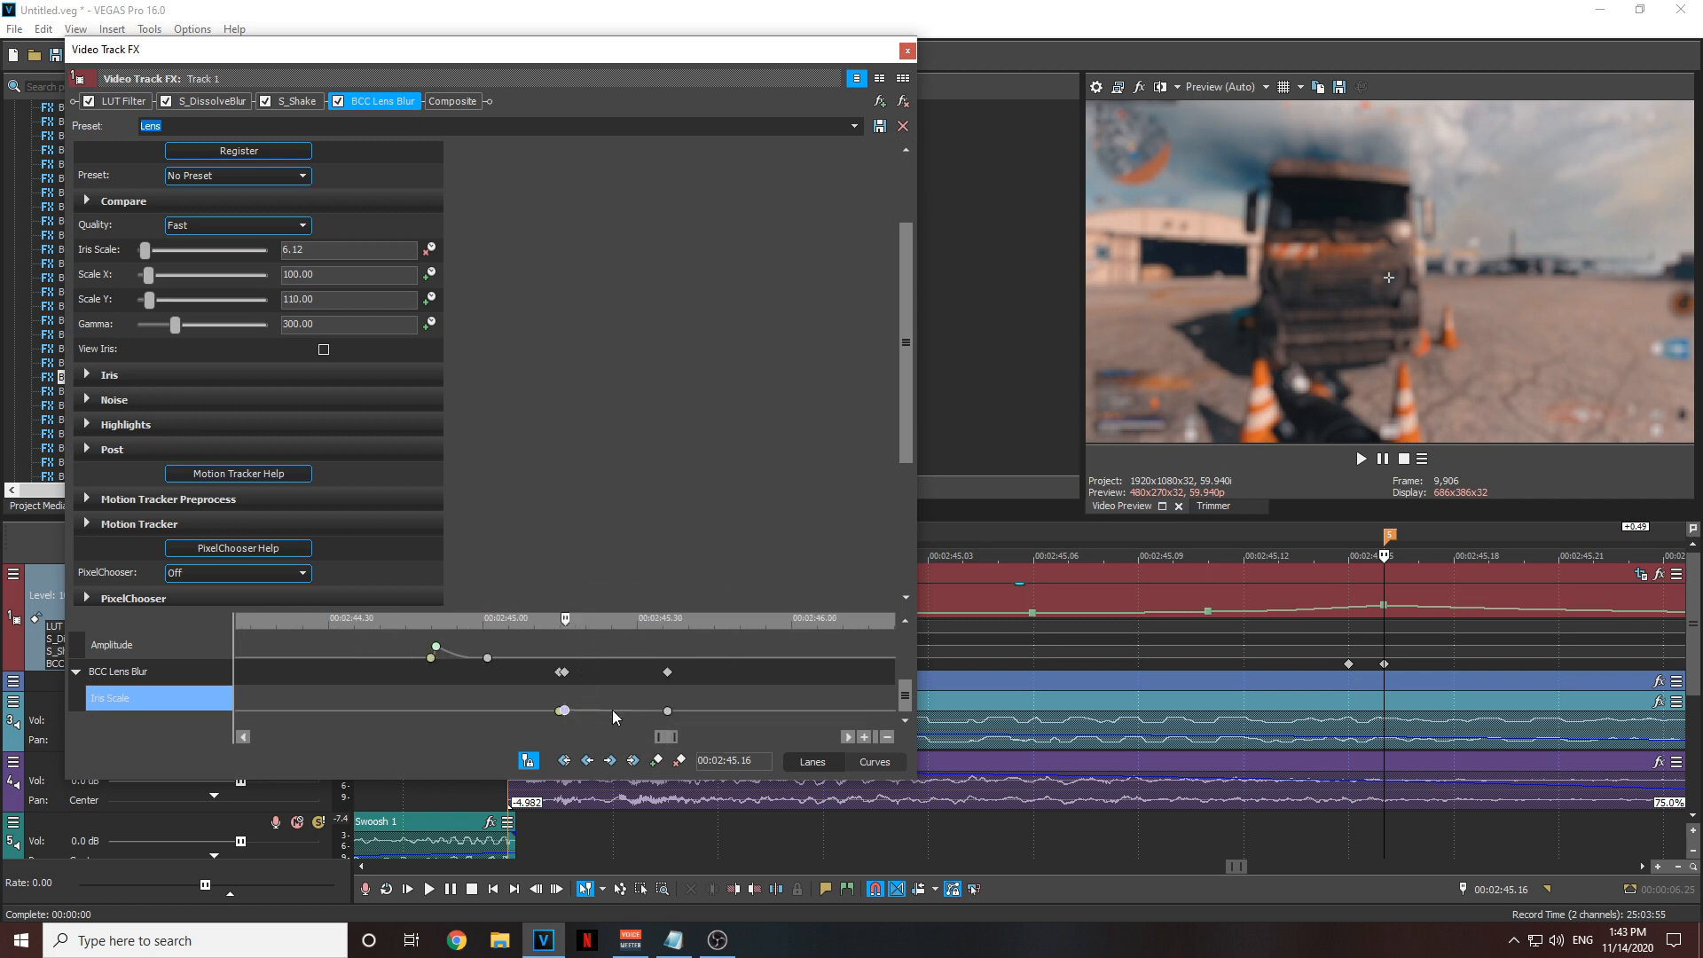
# - Move the last Iris Scale keyframe to 00:02:45.46
pyautogui.scroll(-3, 621, 700)
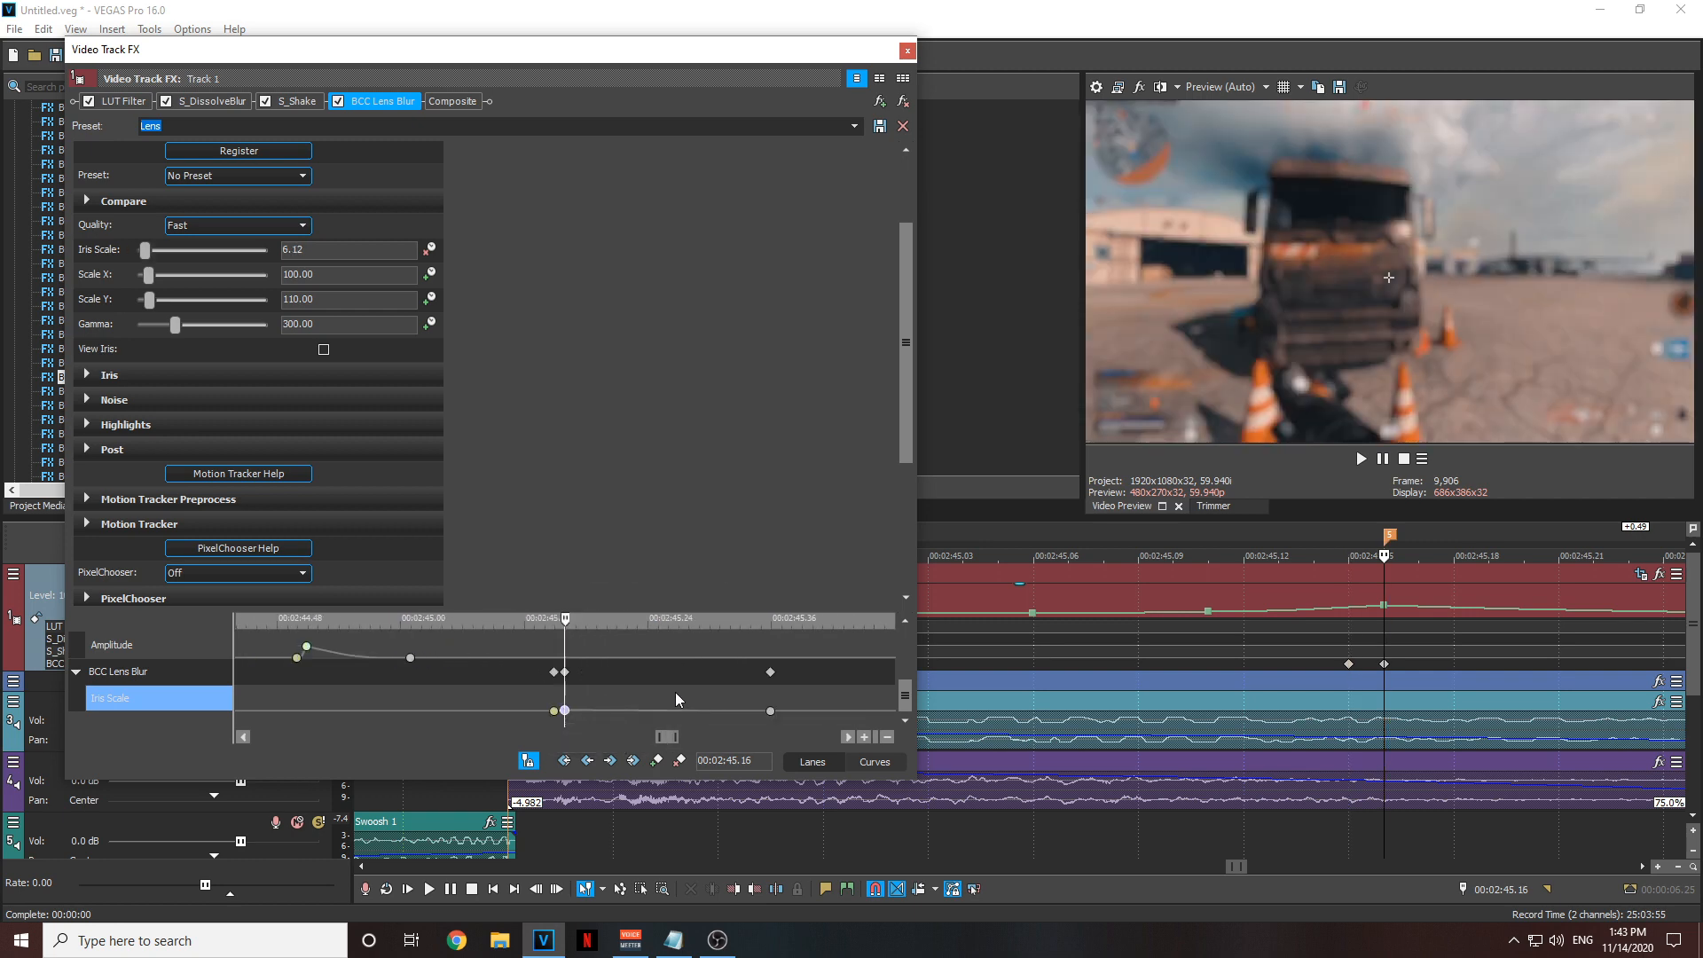
pyautogui.moveTo(770, 710); pyautogui.dragTo(761, 710)
pyautogui.click(761, 711)
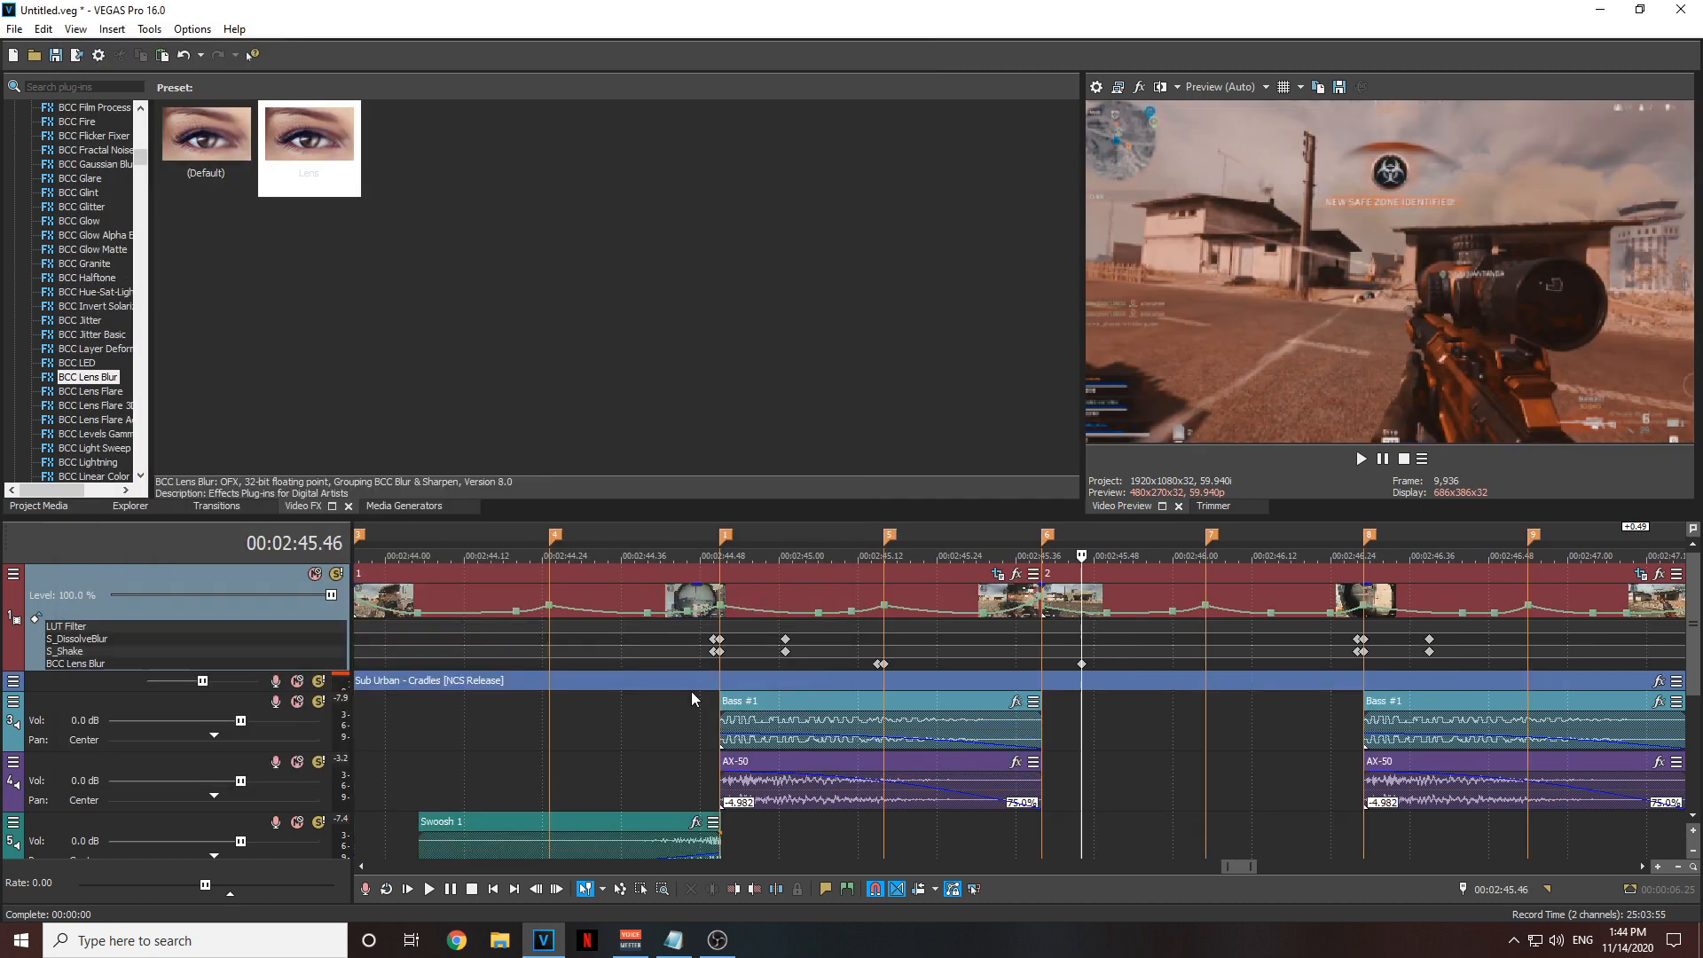
# - Play the montage from before the first bass hit to review the lens blur on the beat
pyautogui.click(667, 712)
pyautogui.press('space')
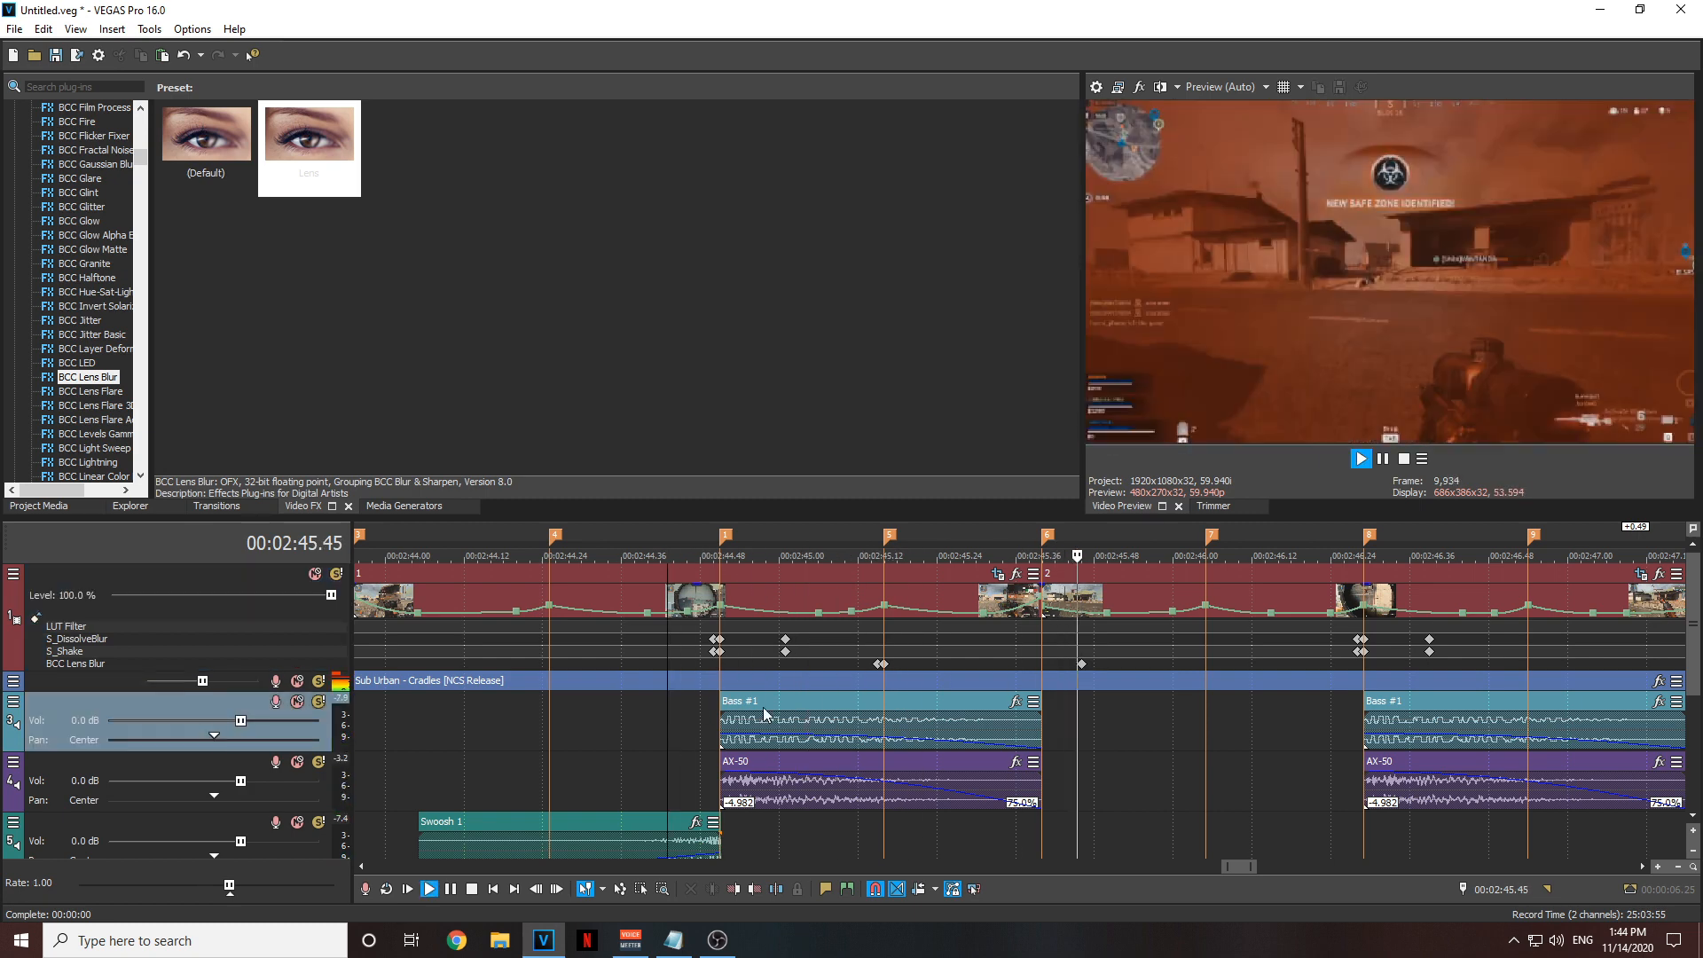
pyautogui.press('space')
pyautogui.click(851, 636)
pyautogui.press('space')
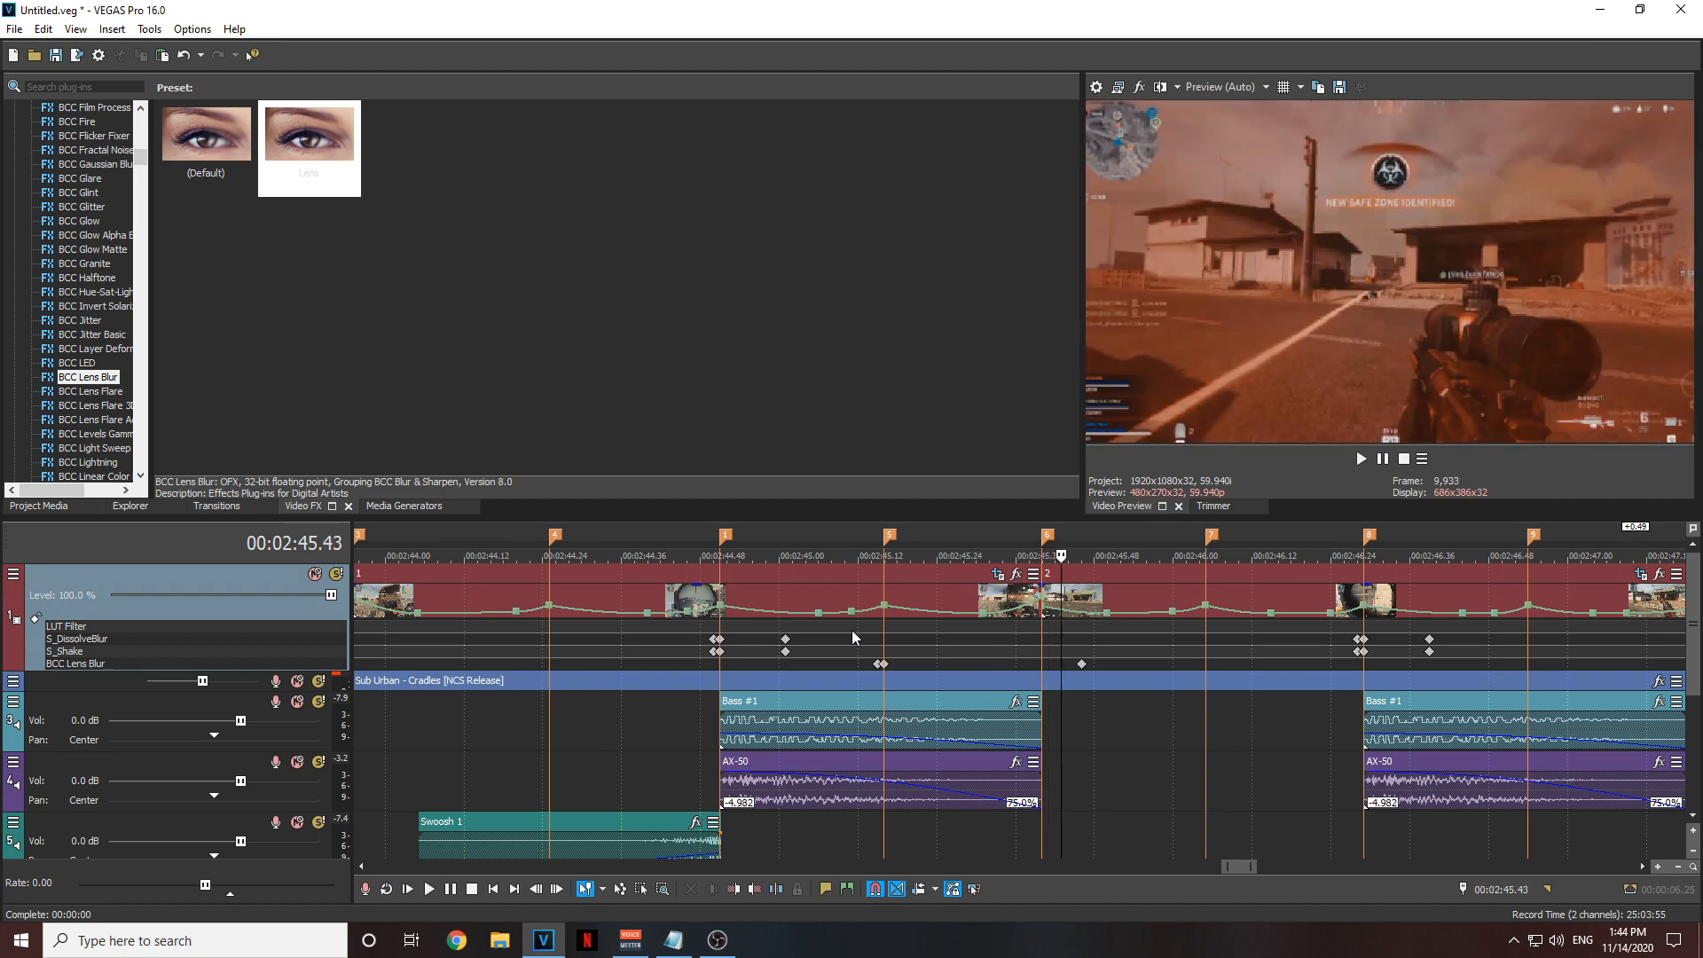
pyautogui.click(672, 637)
pyautogui.press('space')
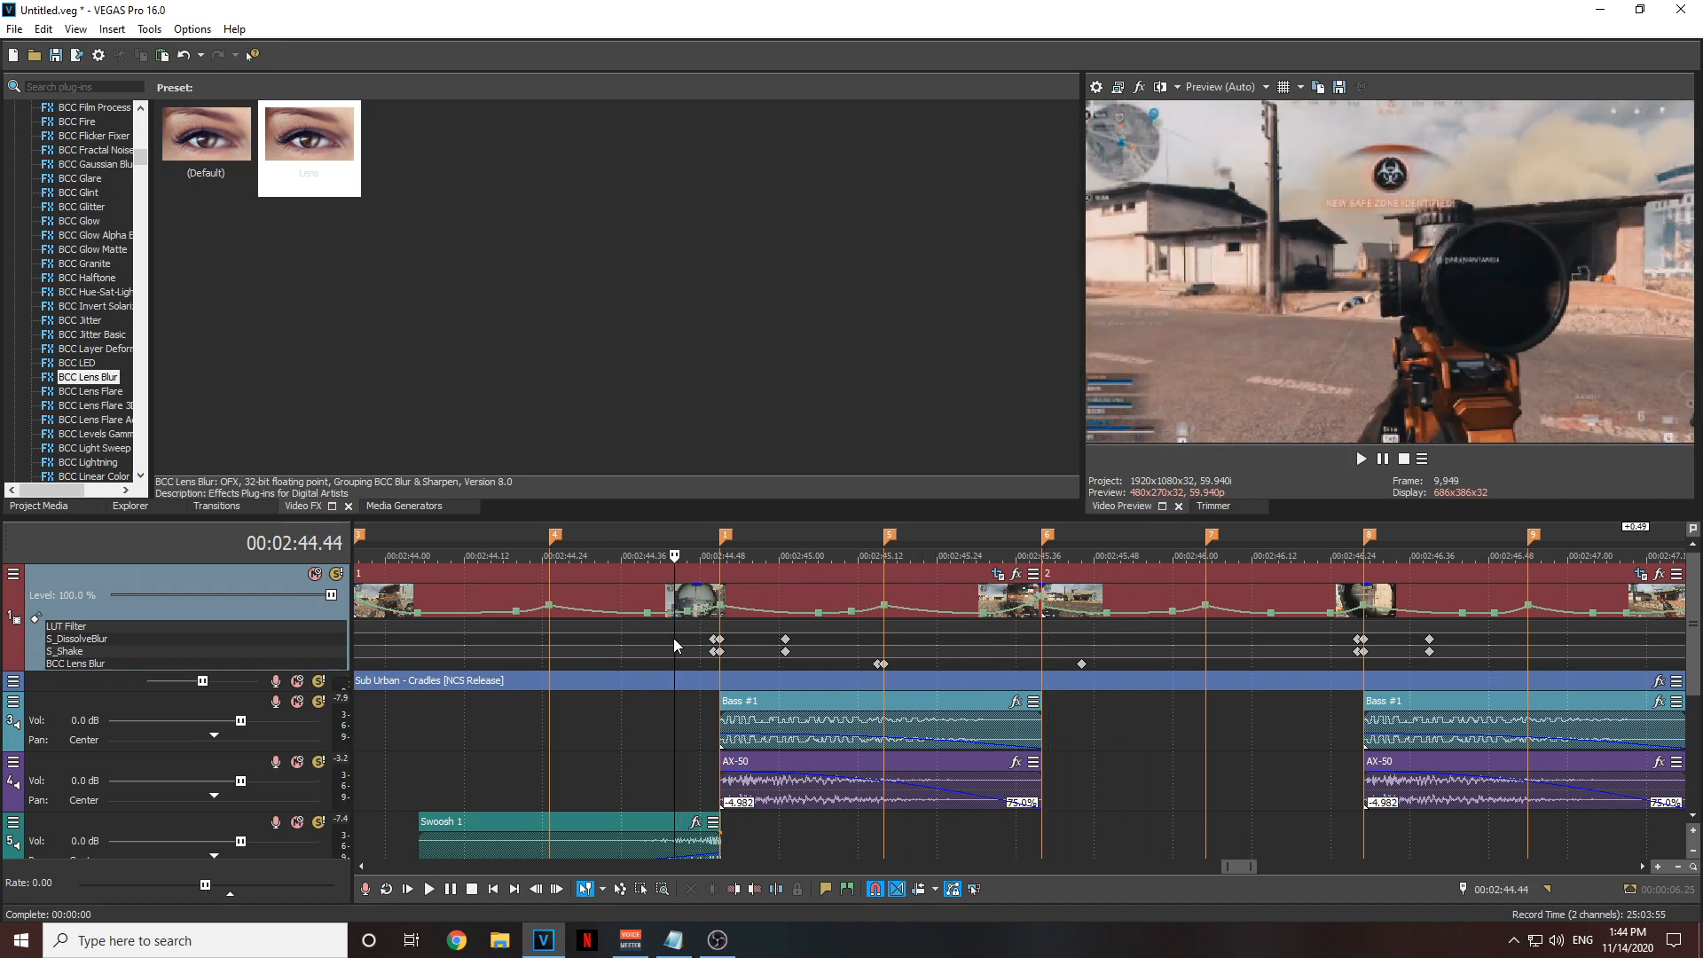
# - Open the BCC Lens Blur keyframe at 00:02:45.16, examine the effect keyframe lanes, and close the Video Track FX window
pyautogui.doubleClick(880, 663)
pyautogui.moveTo(906, 652); pyautogui.dragTo(903, 718)
pyautogui.scroll(7, 791, 677)
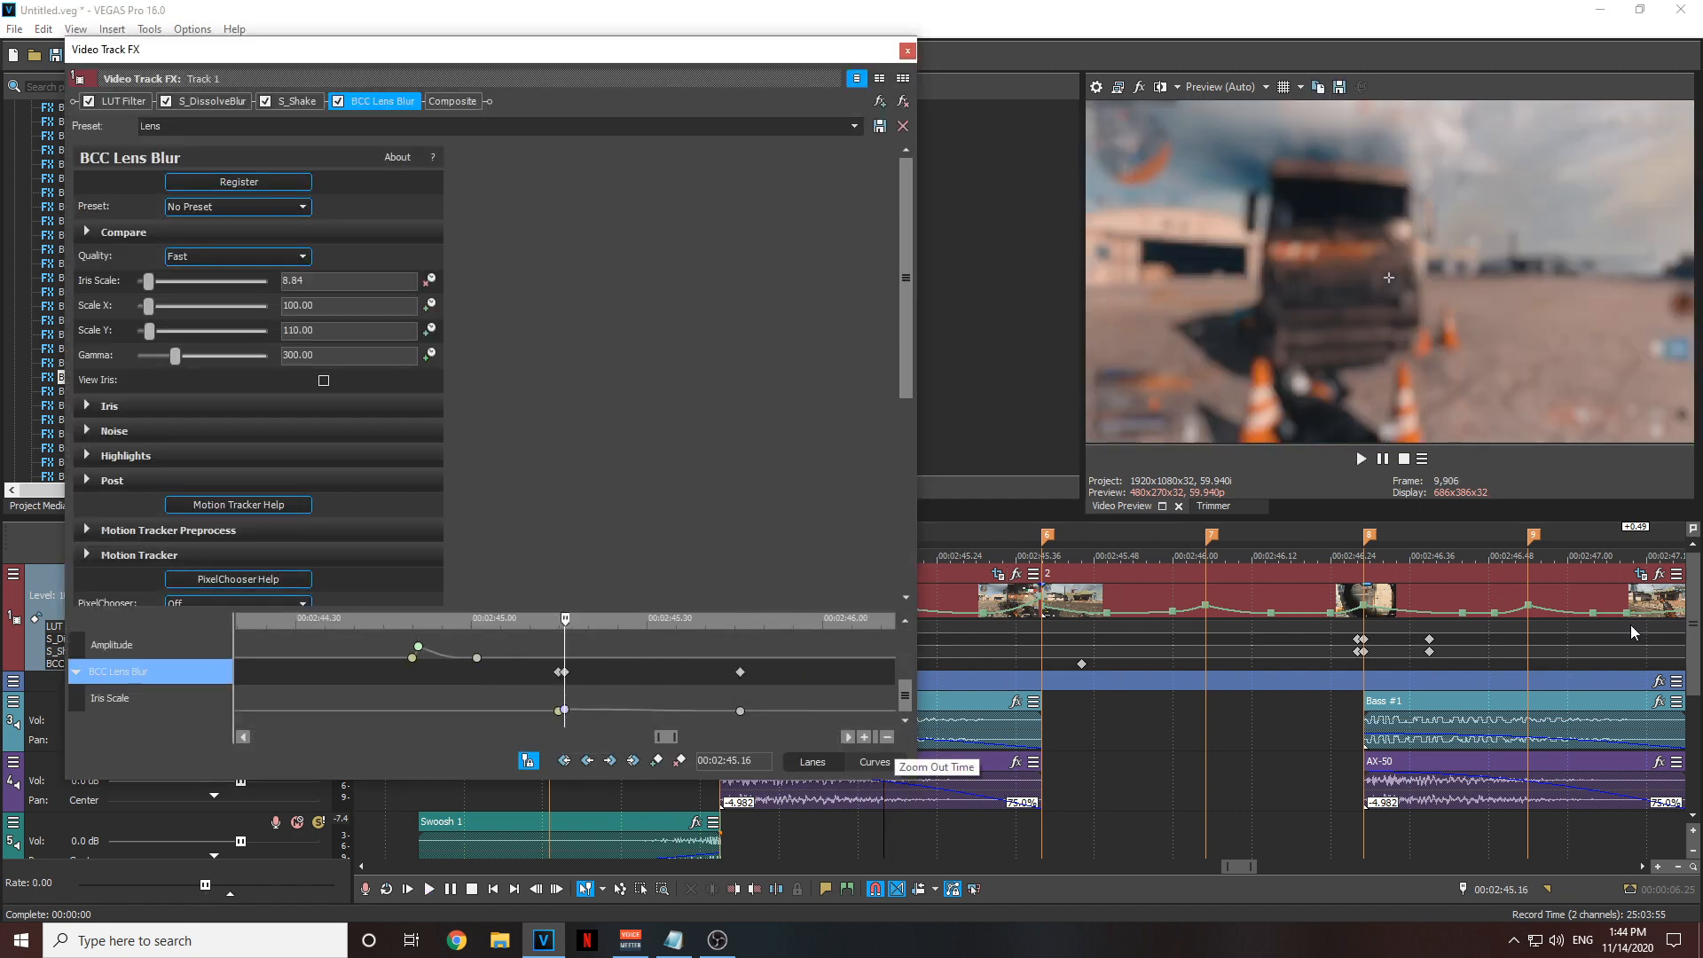
pyautogui.scroll(-6, 798, 701)
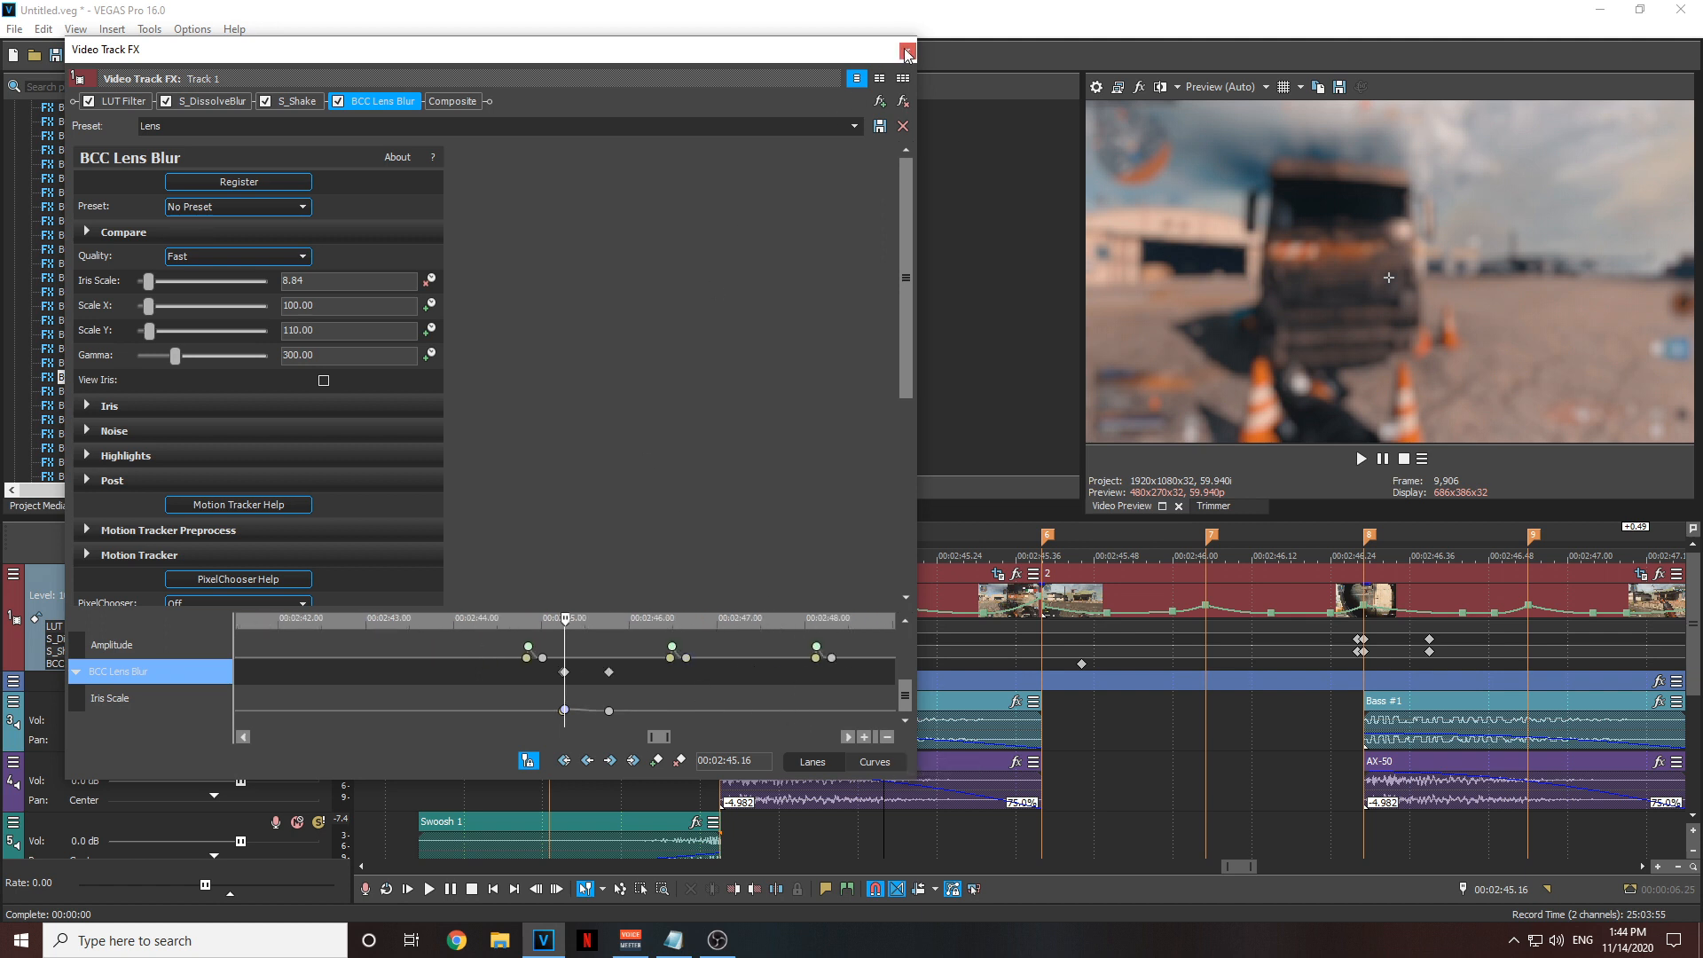
pyautogui.scroll(3, 567, 701)
pyautogui.moveTo(901, 695); pyautogui.dragTo(902, 737)
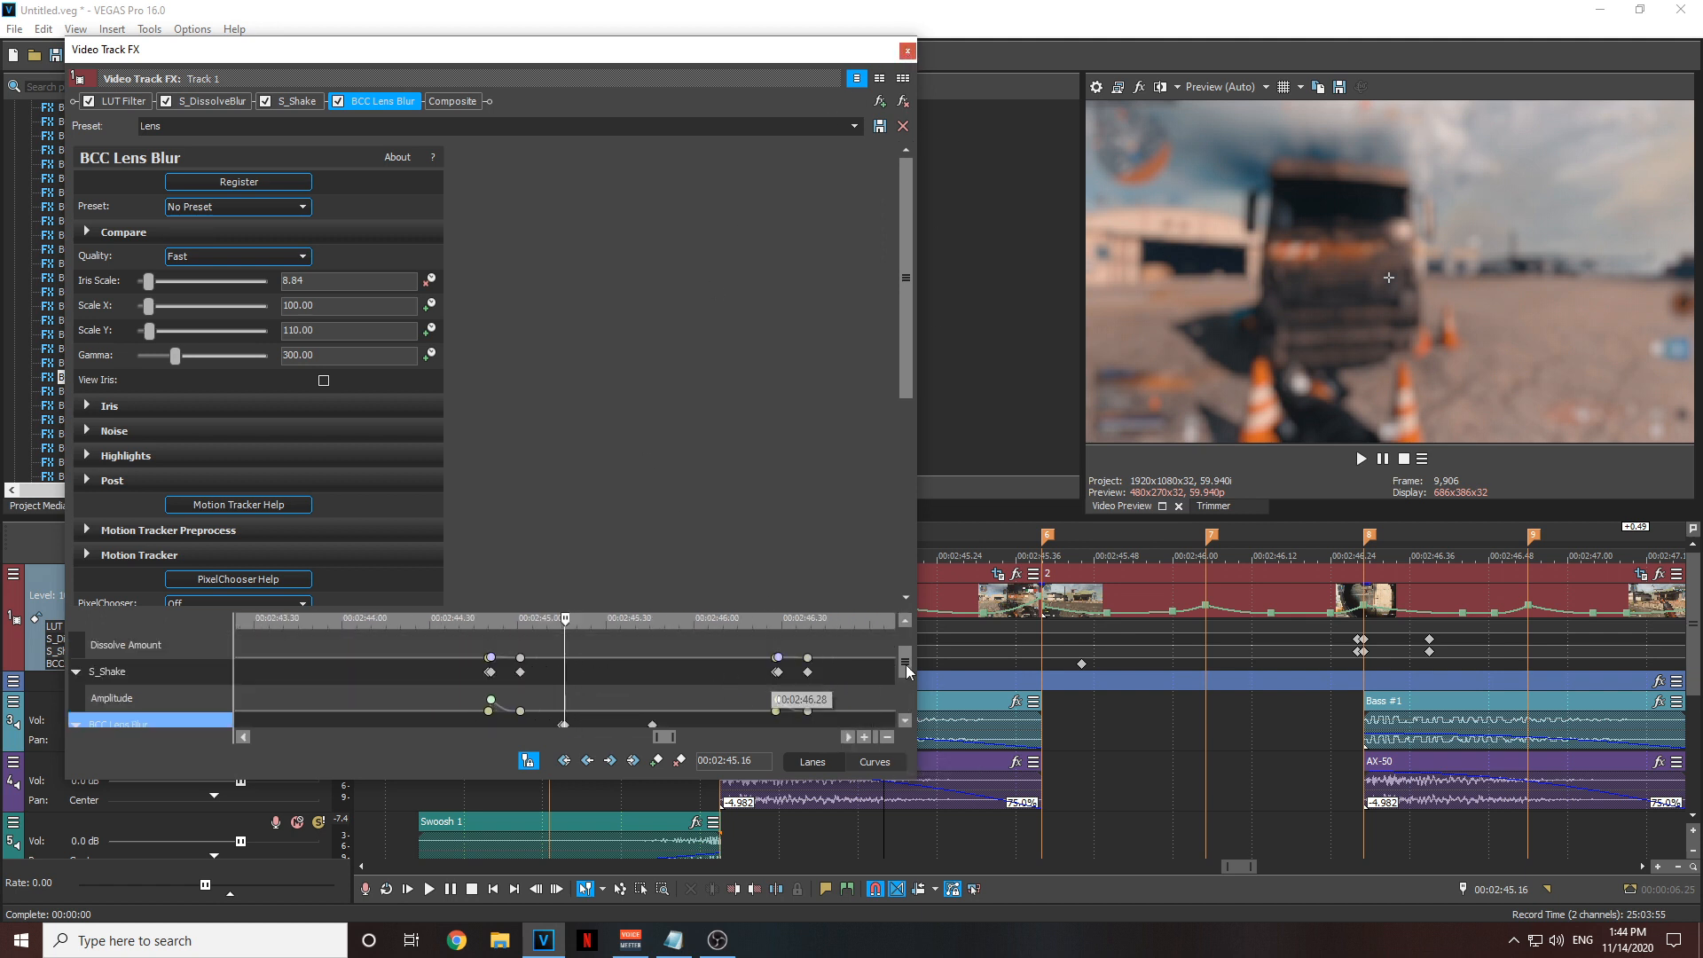
pyautogui.scroll(3, 687, 674)
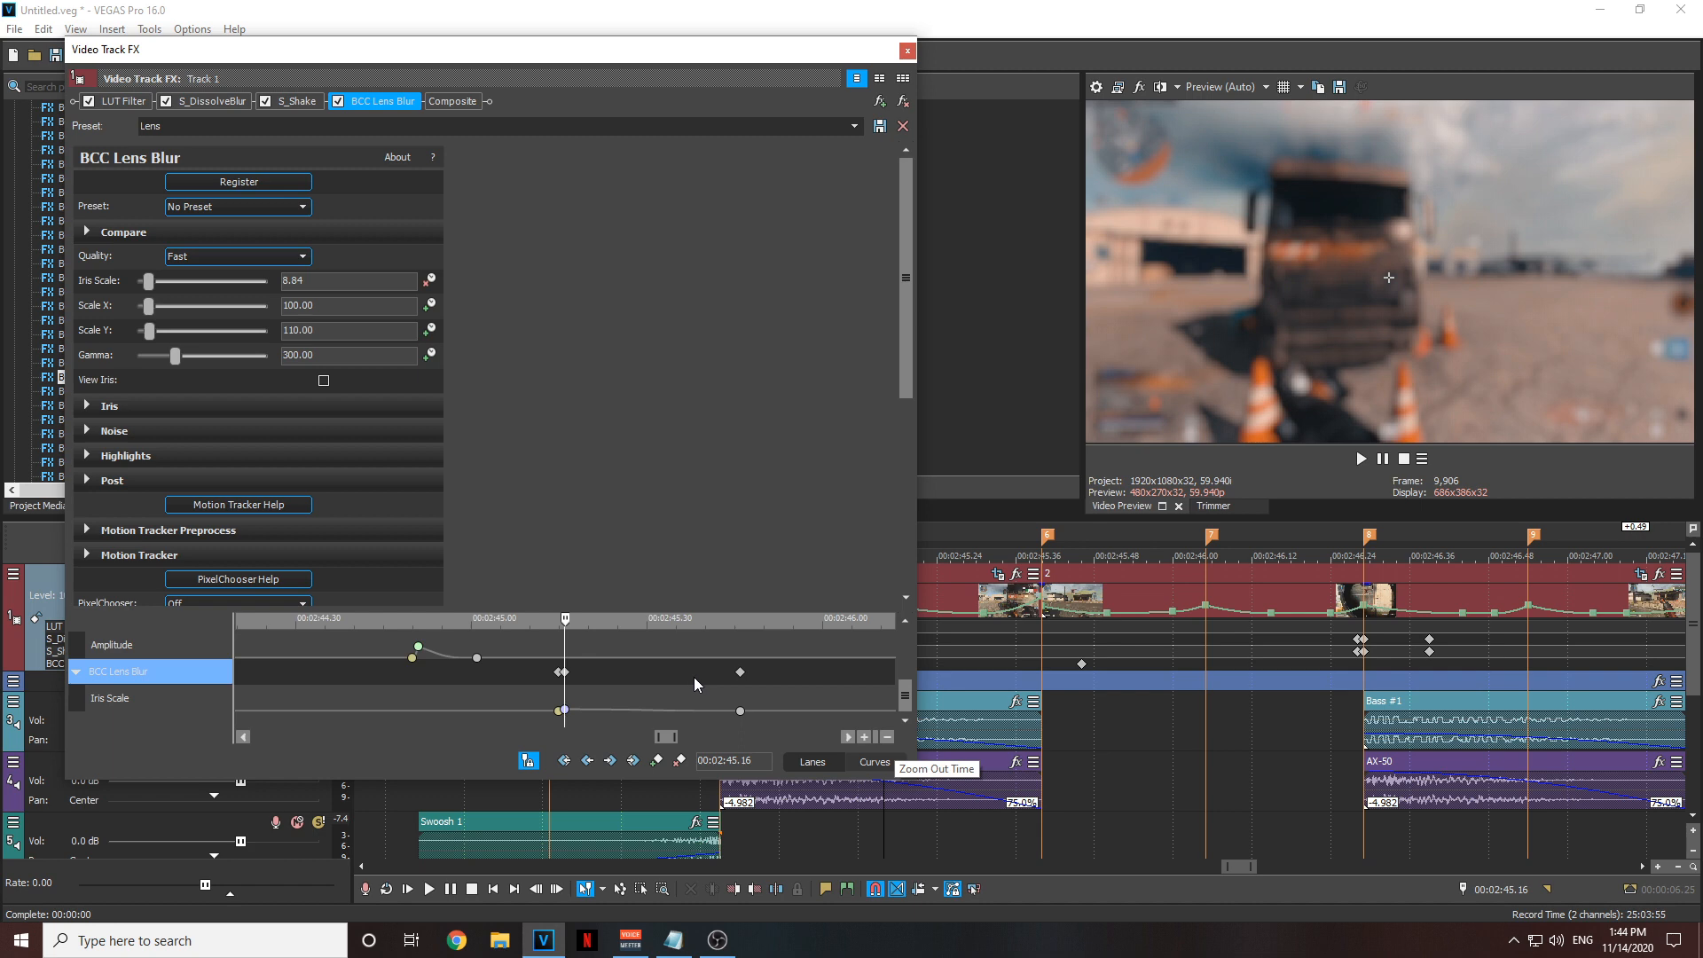
pyautogui.click(906, 51)
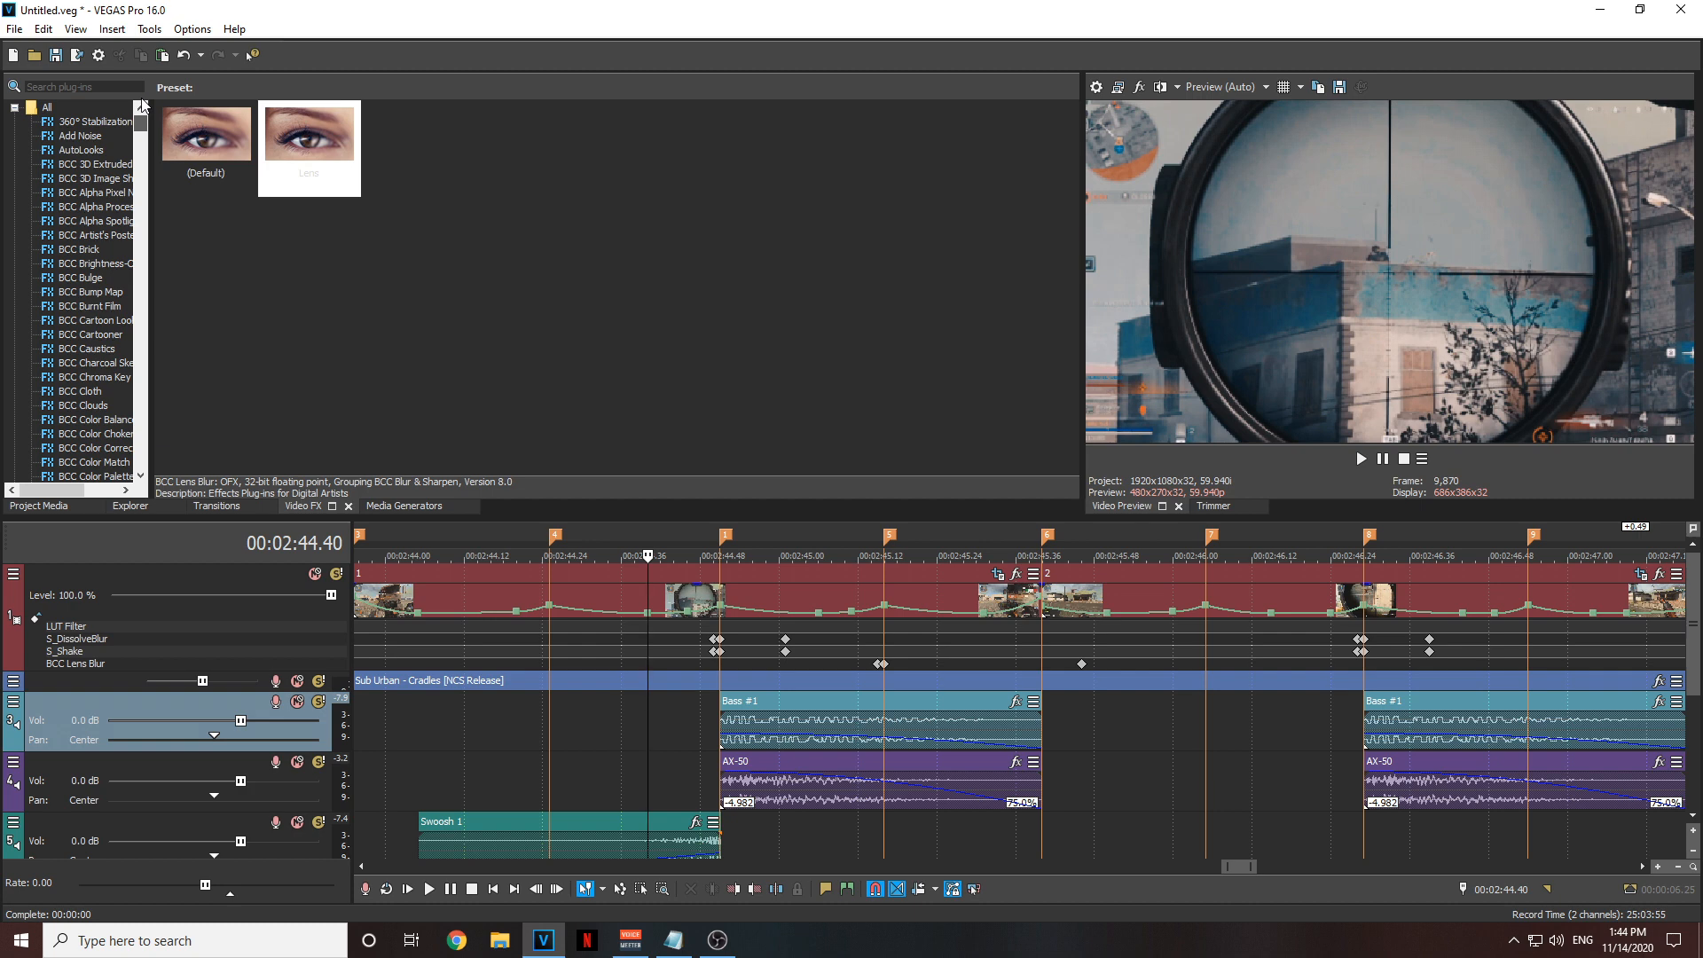
# - Apply the default S_Glow preset to the gameplay video track and set its Brightness to 0
pyautogui.scroll(-1, 142, 120)
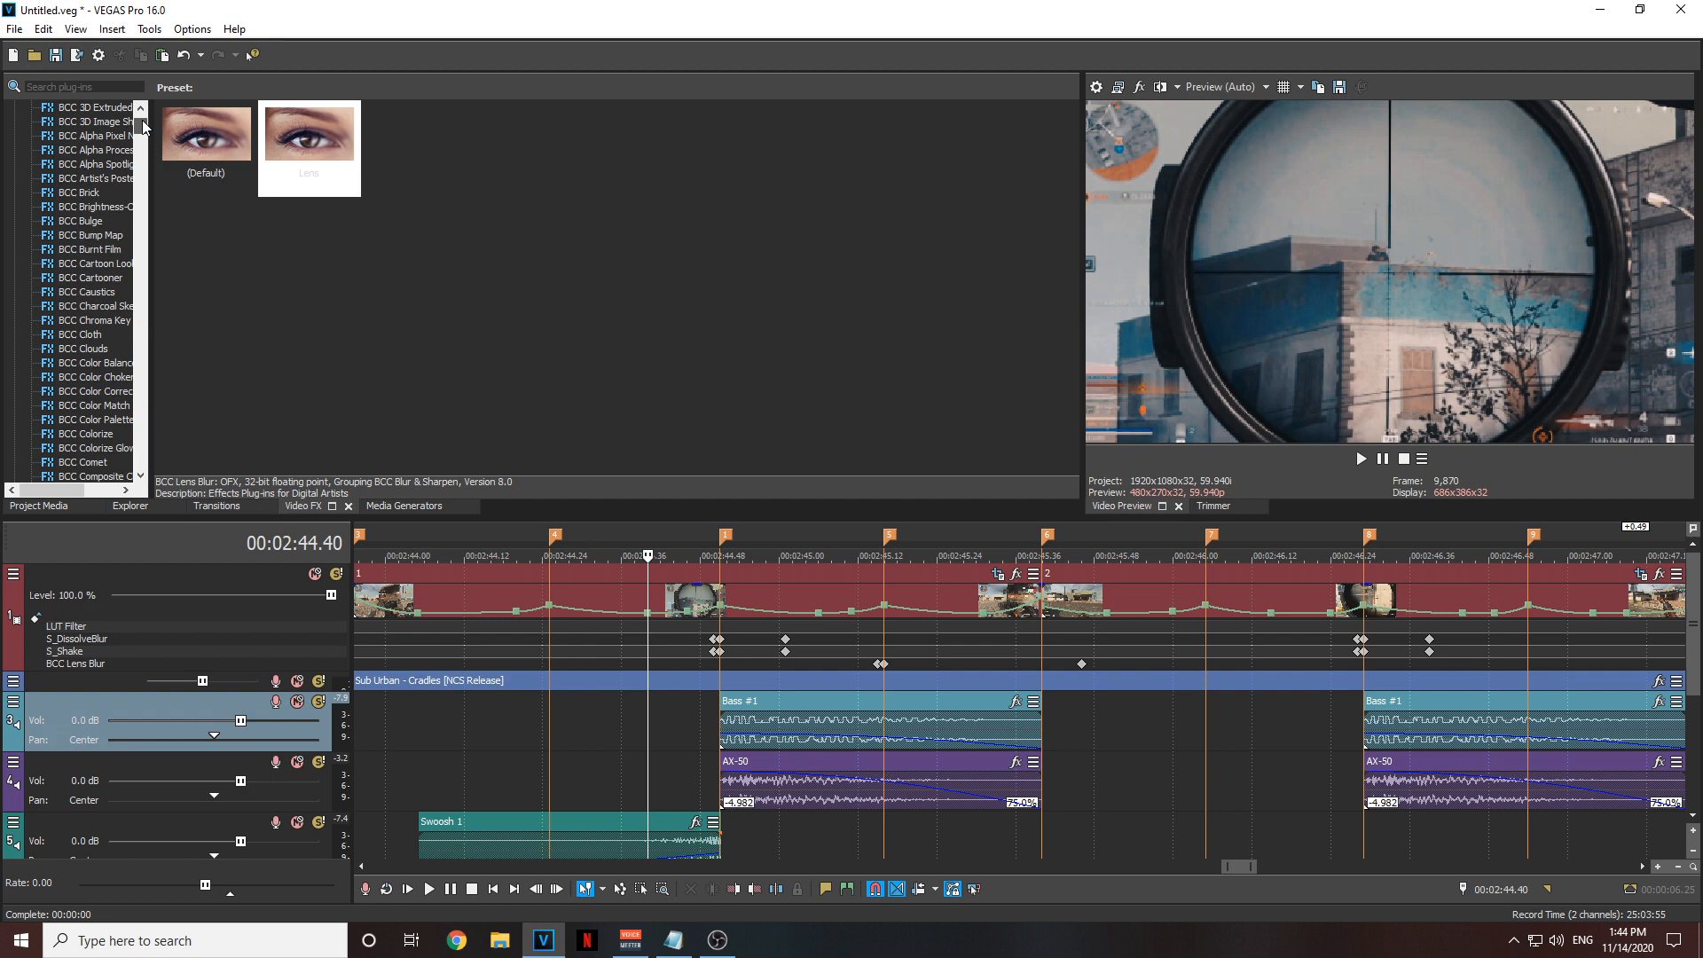
pyautogui.moveTo(142, 119); pyautogui.dragTo(154, 314)
pyautogui.click(80, 293)
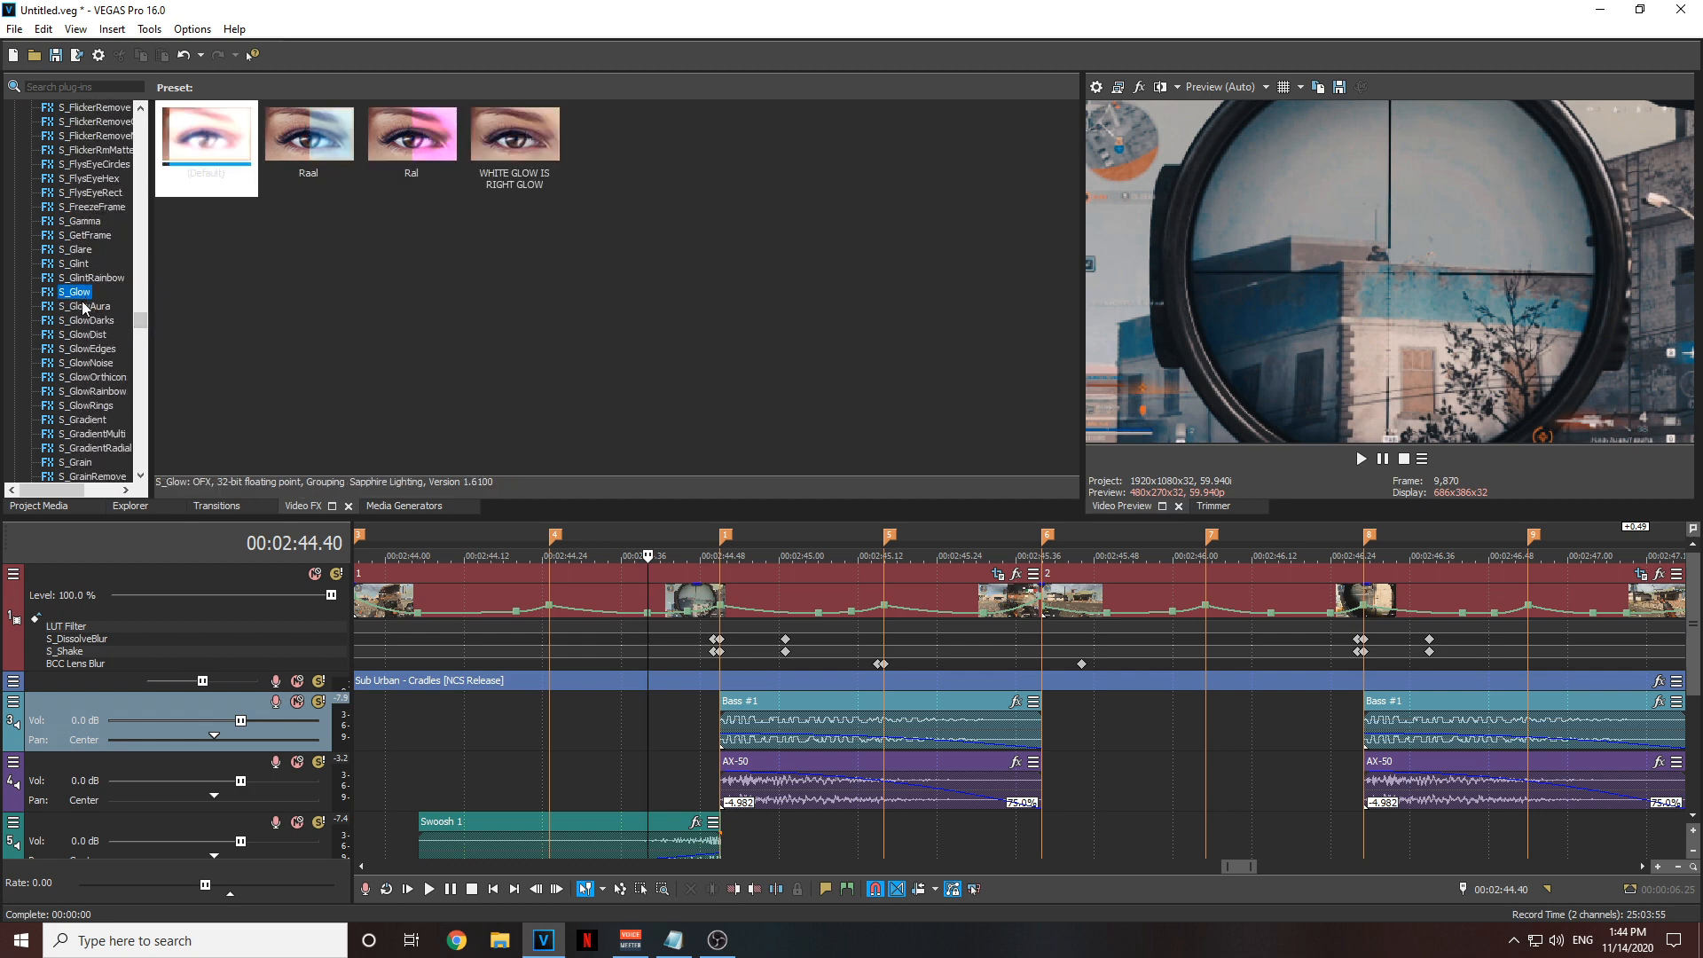
pyautogui.click(188, 148)
pyautogui.moveTo(188, 148); pyautogui.dragTo(220, 603)
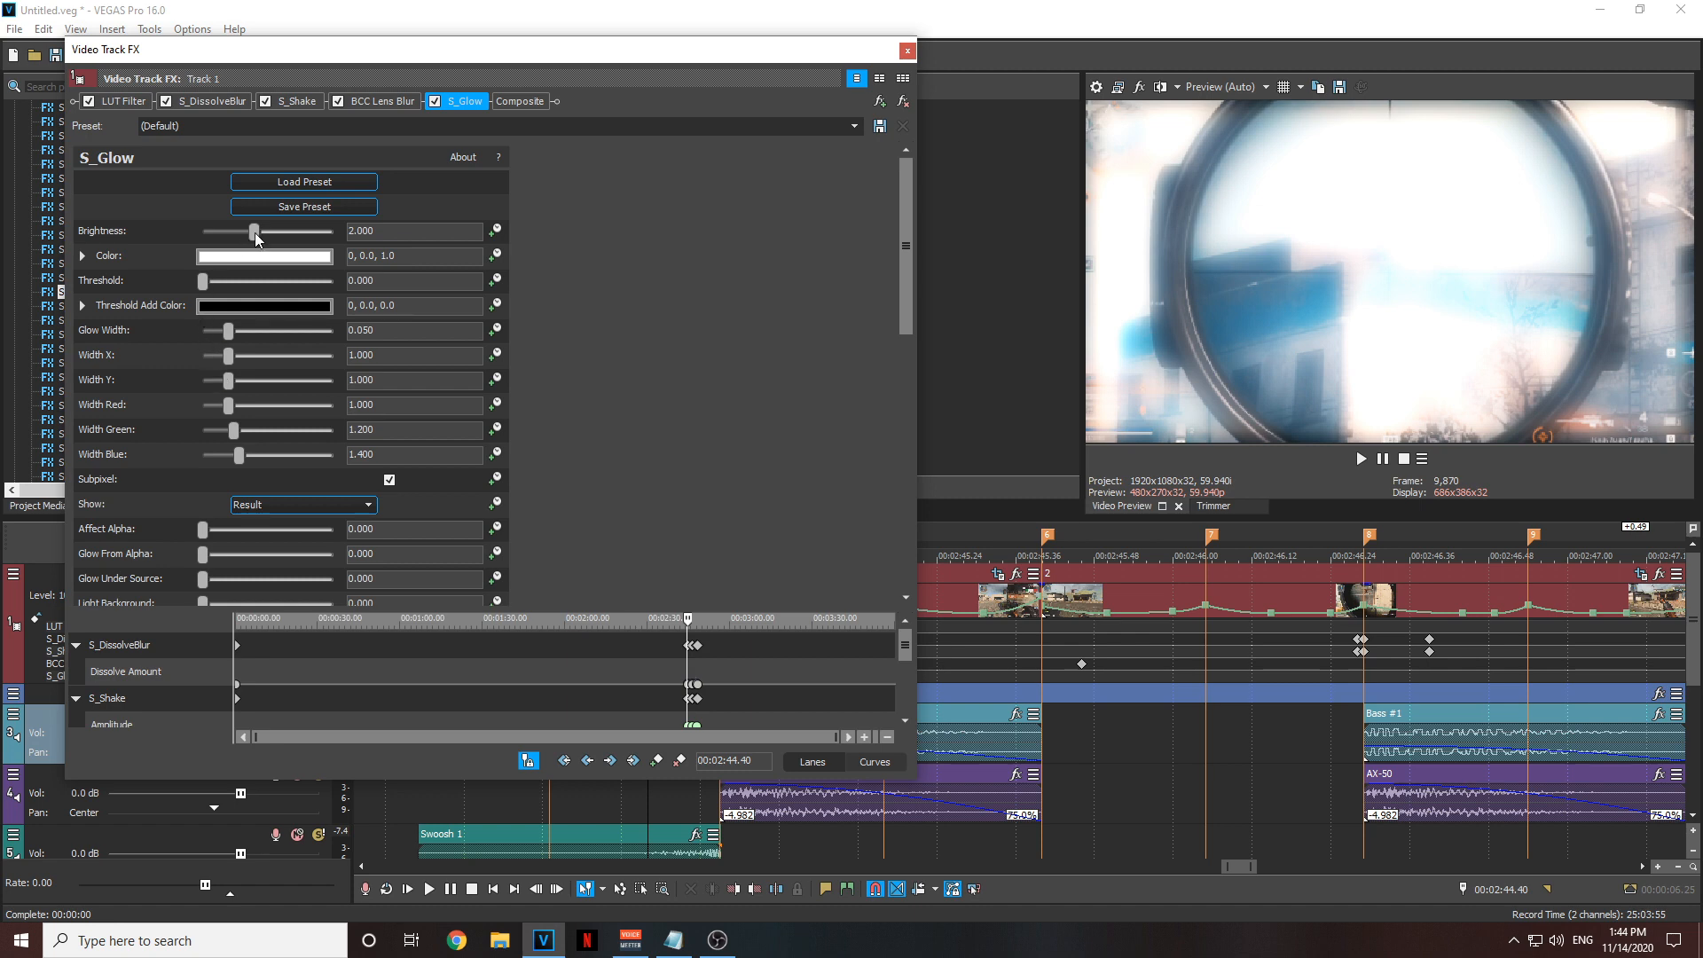
pyautogui.moveTo(255, 233); pyautogui.dragTo(202, 233)
pyautogui.moveTo(637, 46); pyautogui.dragTo(592, 54)
# - Animate the S_Glow Brightness with a keyframe on the first bass hit at 00:02:44.51 and another at 00:02:44.50
pyautogui.scroll(-4, 993, 743)
pyautogui.click(1007, 736)
pyautogui.scroll(5, 1008, 736)
pyautogui.click(1219, 687)
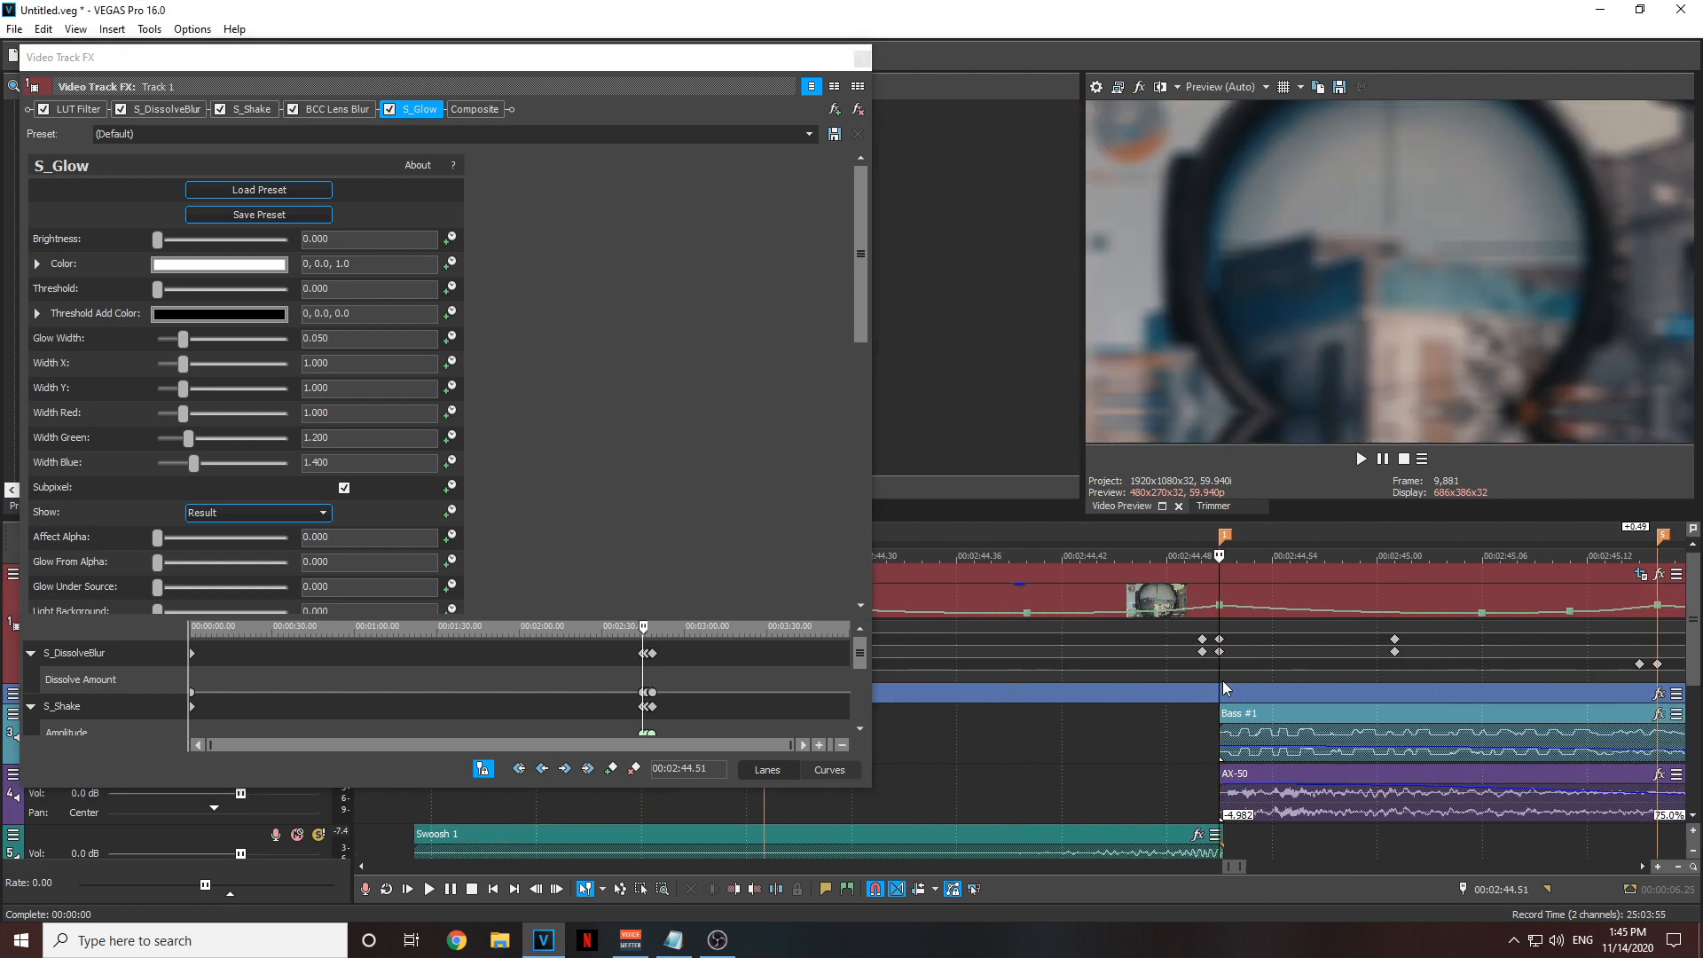
pyautogui.scroll(1, 1222, 679)
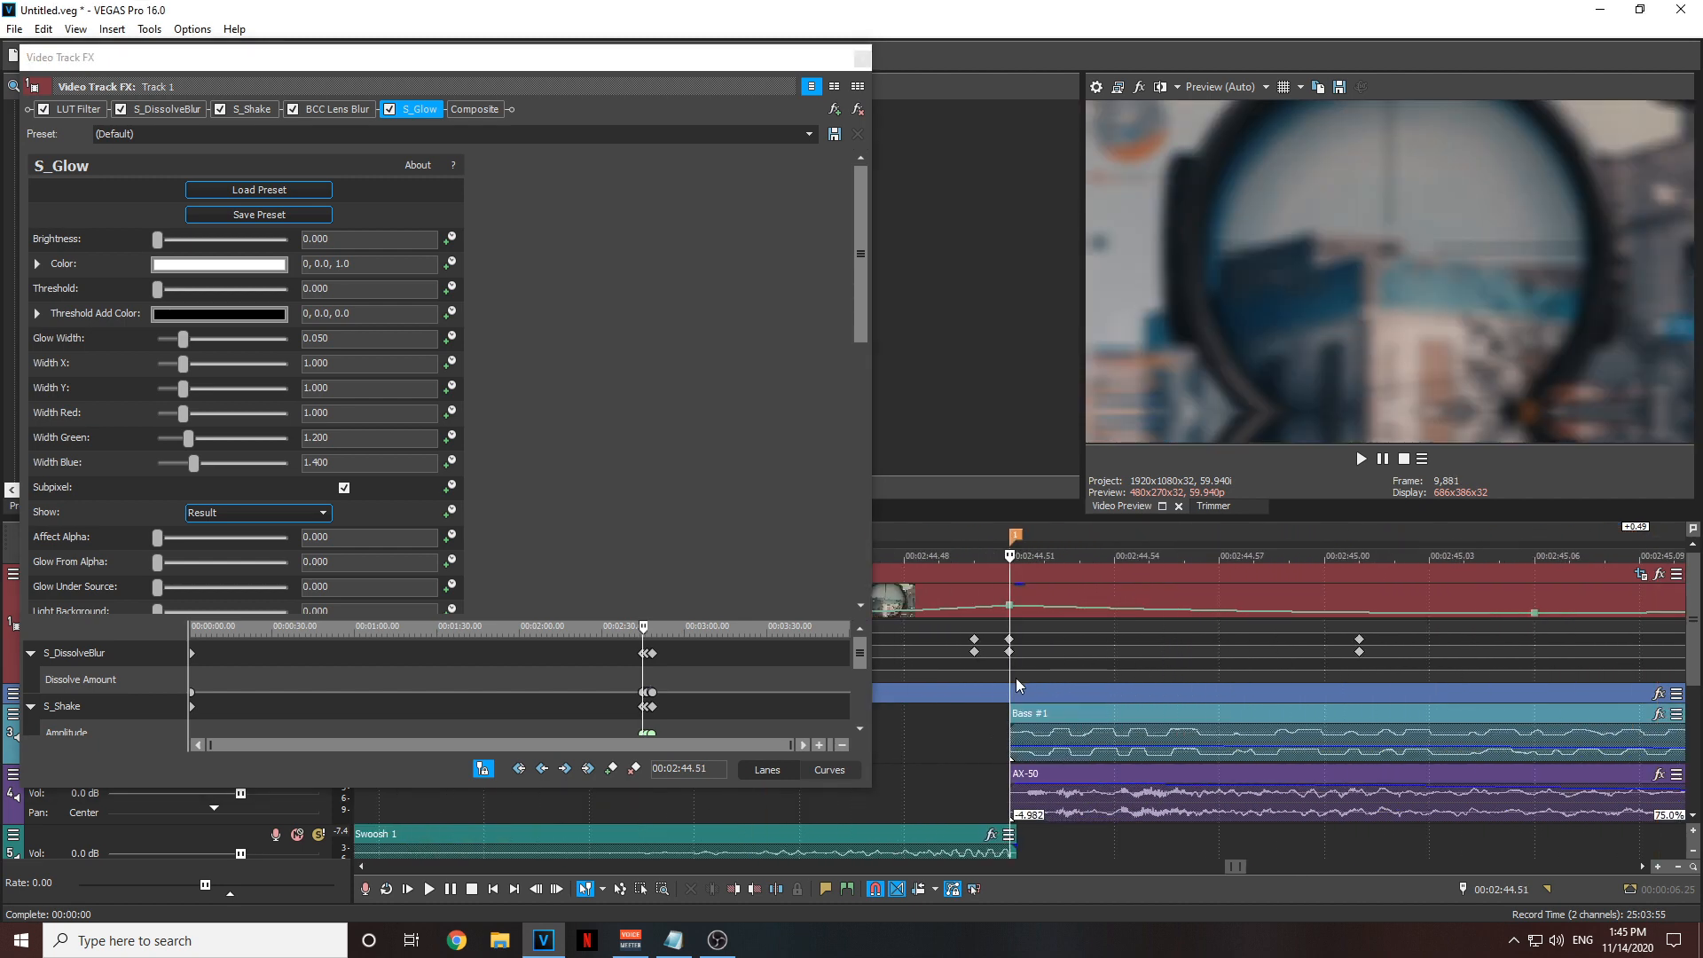
pyautogui.click(451, 239)
pyautogui.moveTo(859, 649); pyautogui.dragTo(857, 754)
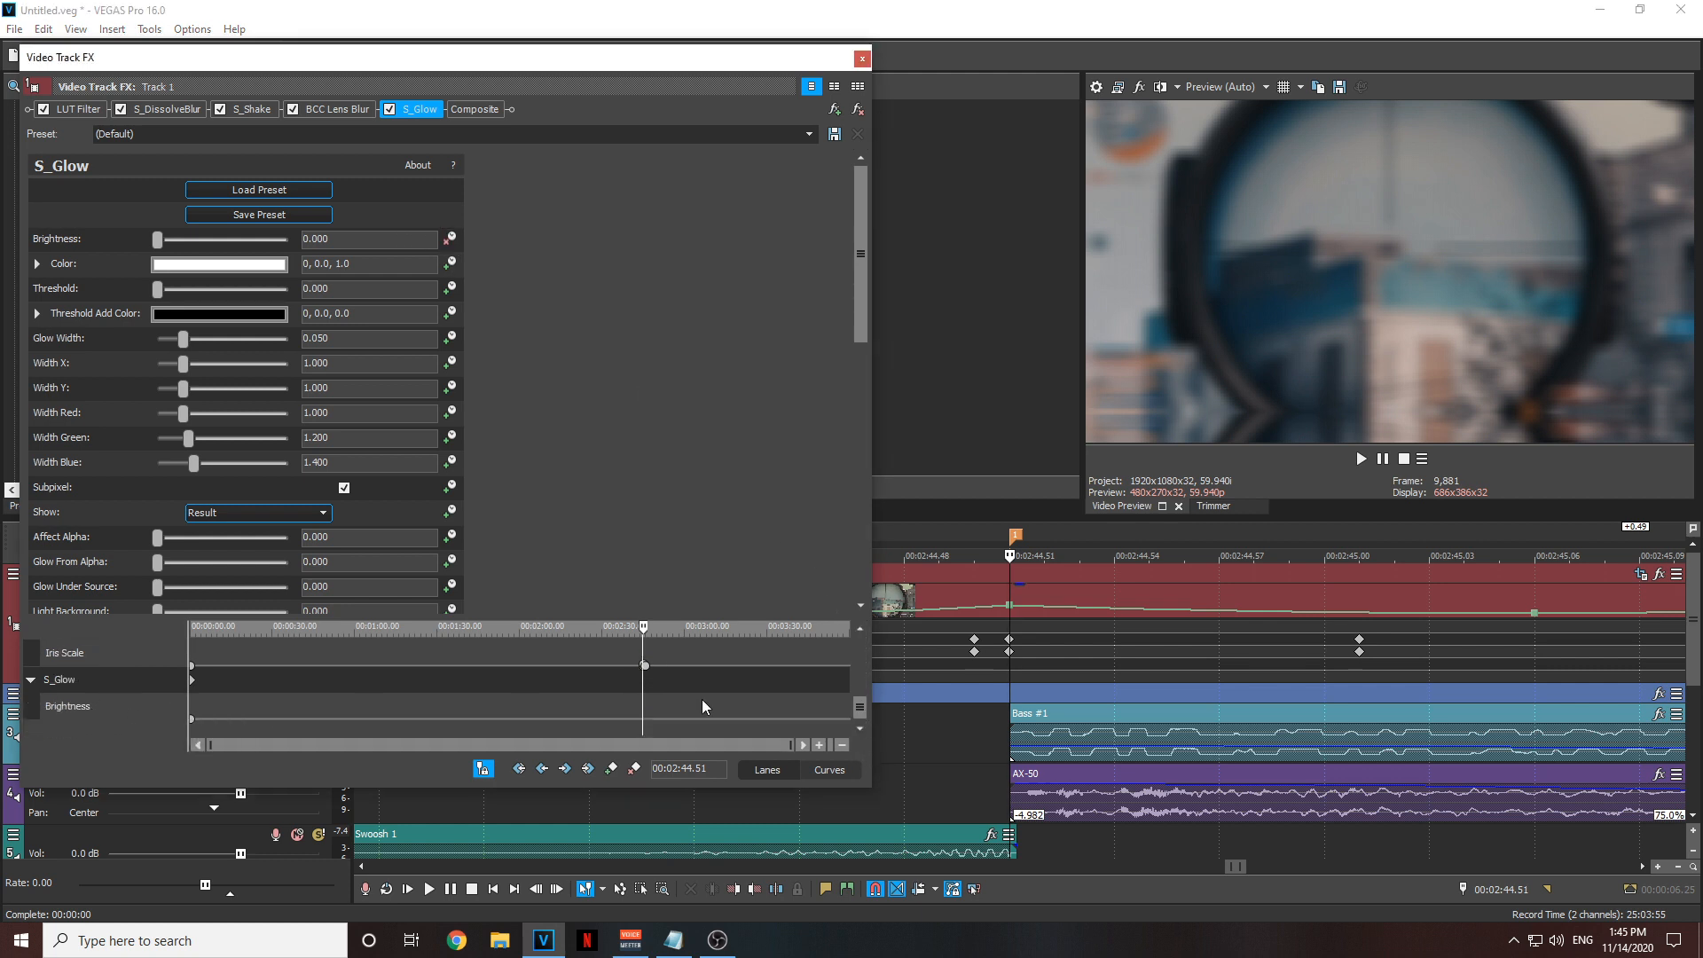
pyautogui.scroll(5, 701, 699)
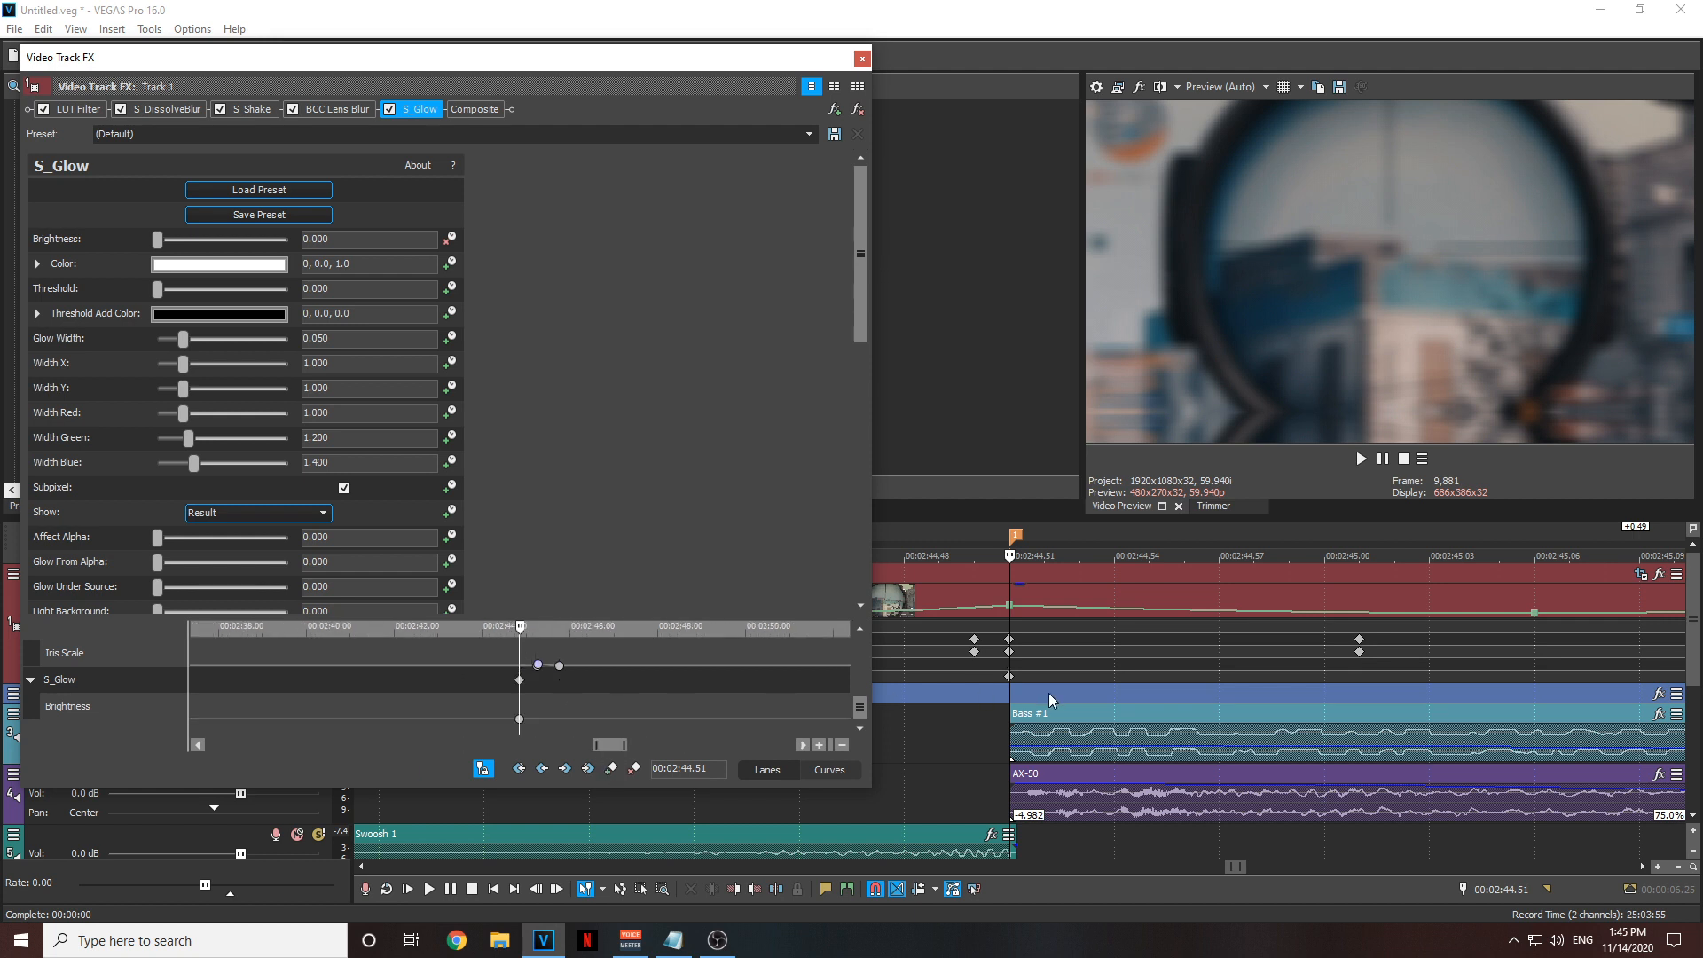
pyautogui.click(974, 693)
pyautogui.click(564, 707)
pyautogui.scroll(3, 559, 688)
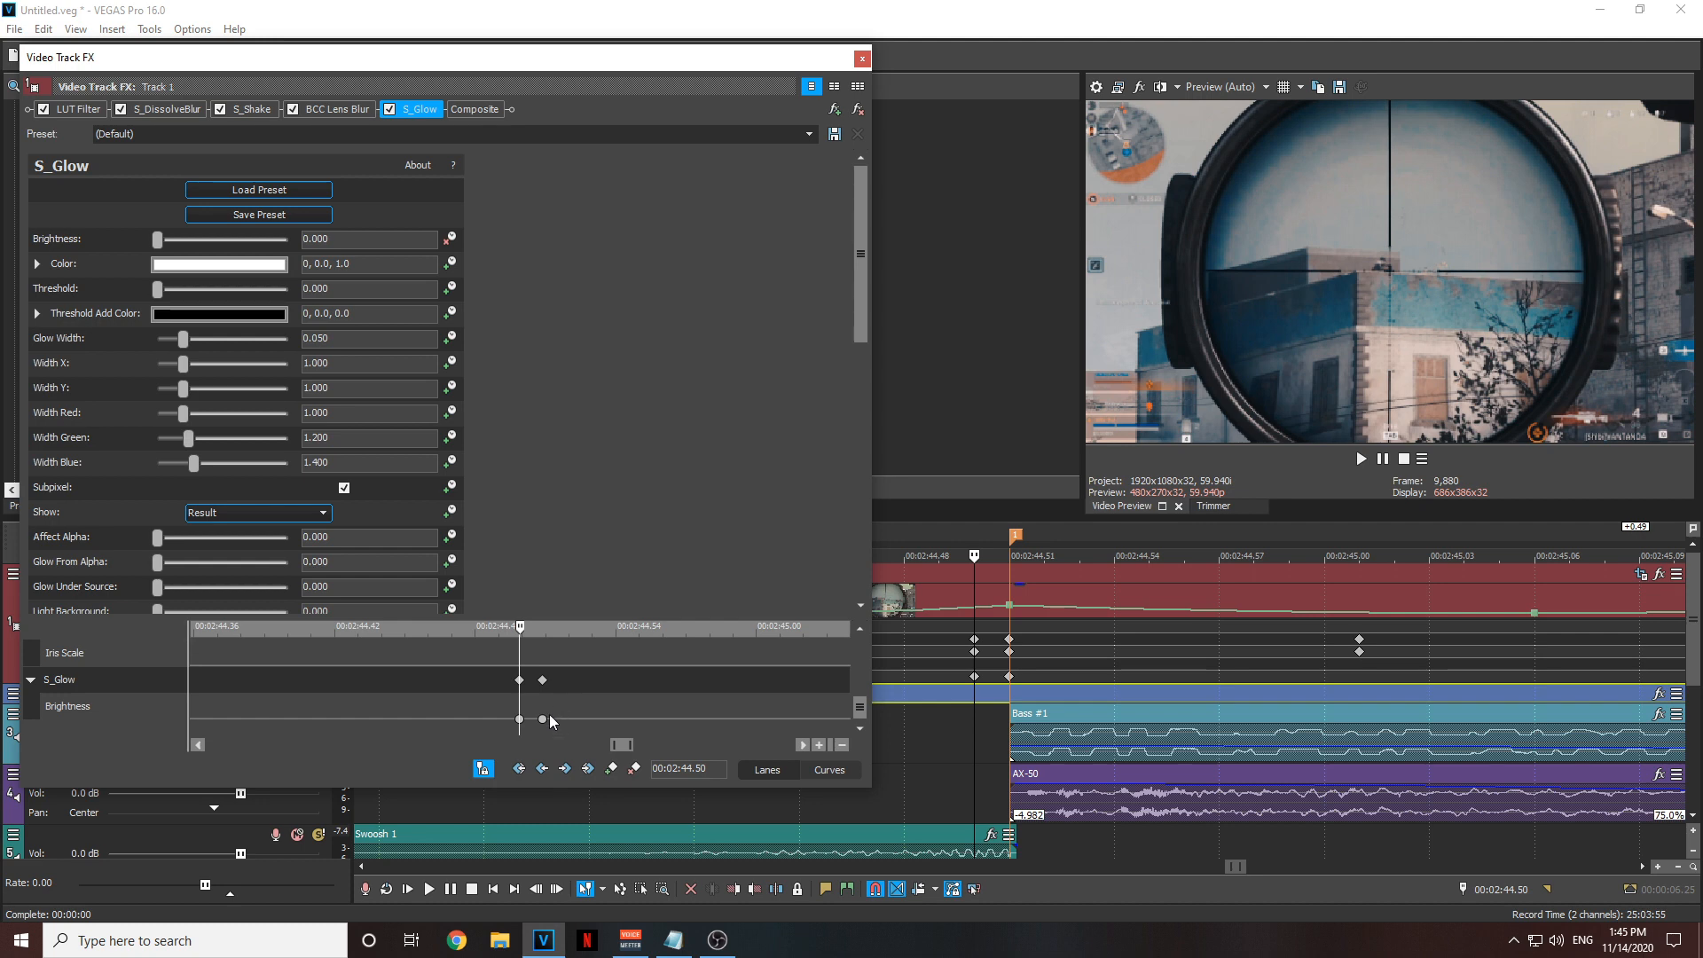
# - Add a third S_Glow Brightness keyframe at 00:02:45.21, after the first bass hit
pyautogui.doubleClick(542, 718)
pyautogui.scroll(-3, 598, 701)
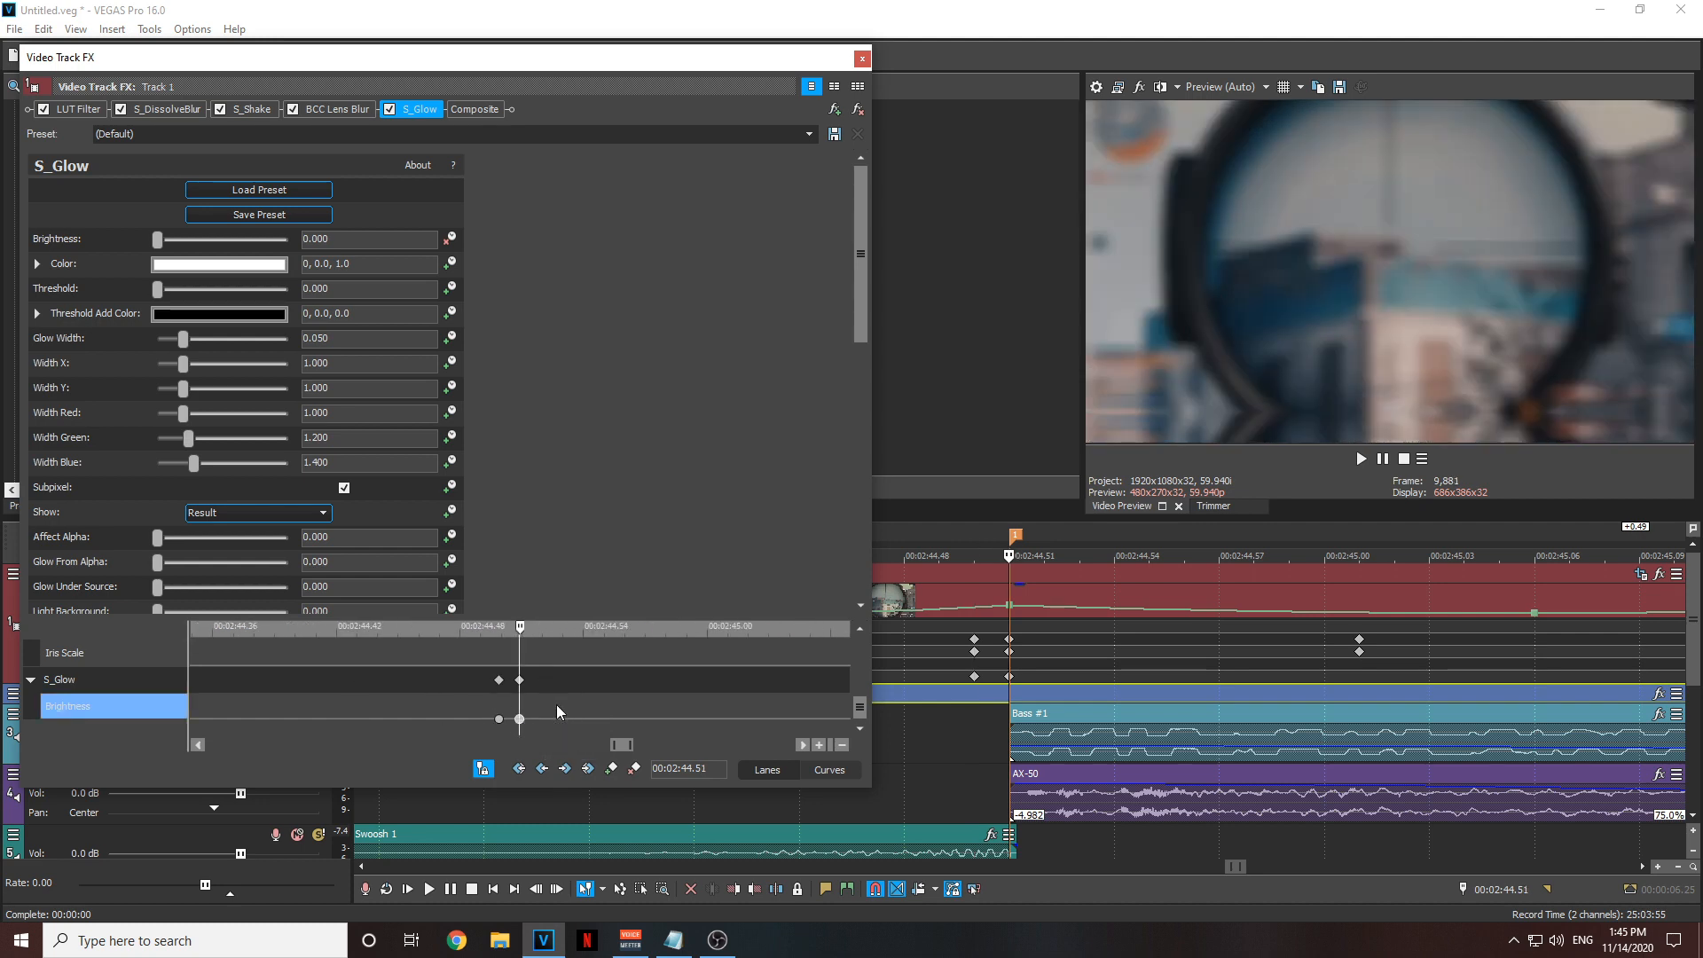
pyautogui.scroll(-2, 566, 687)
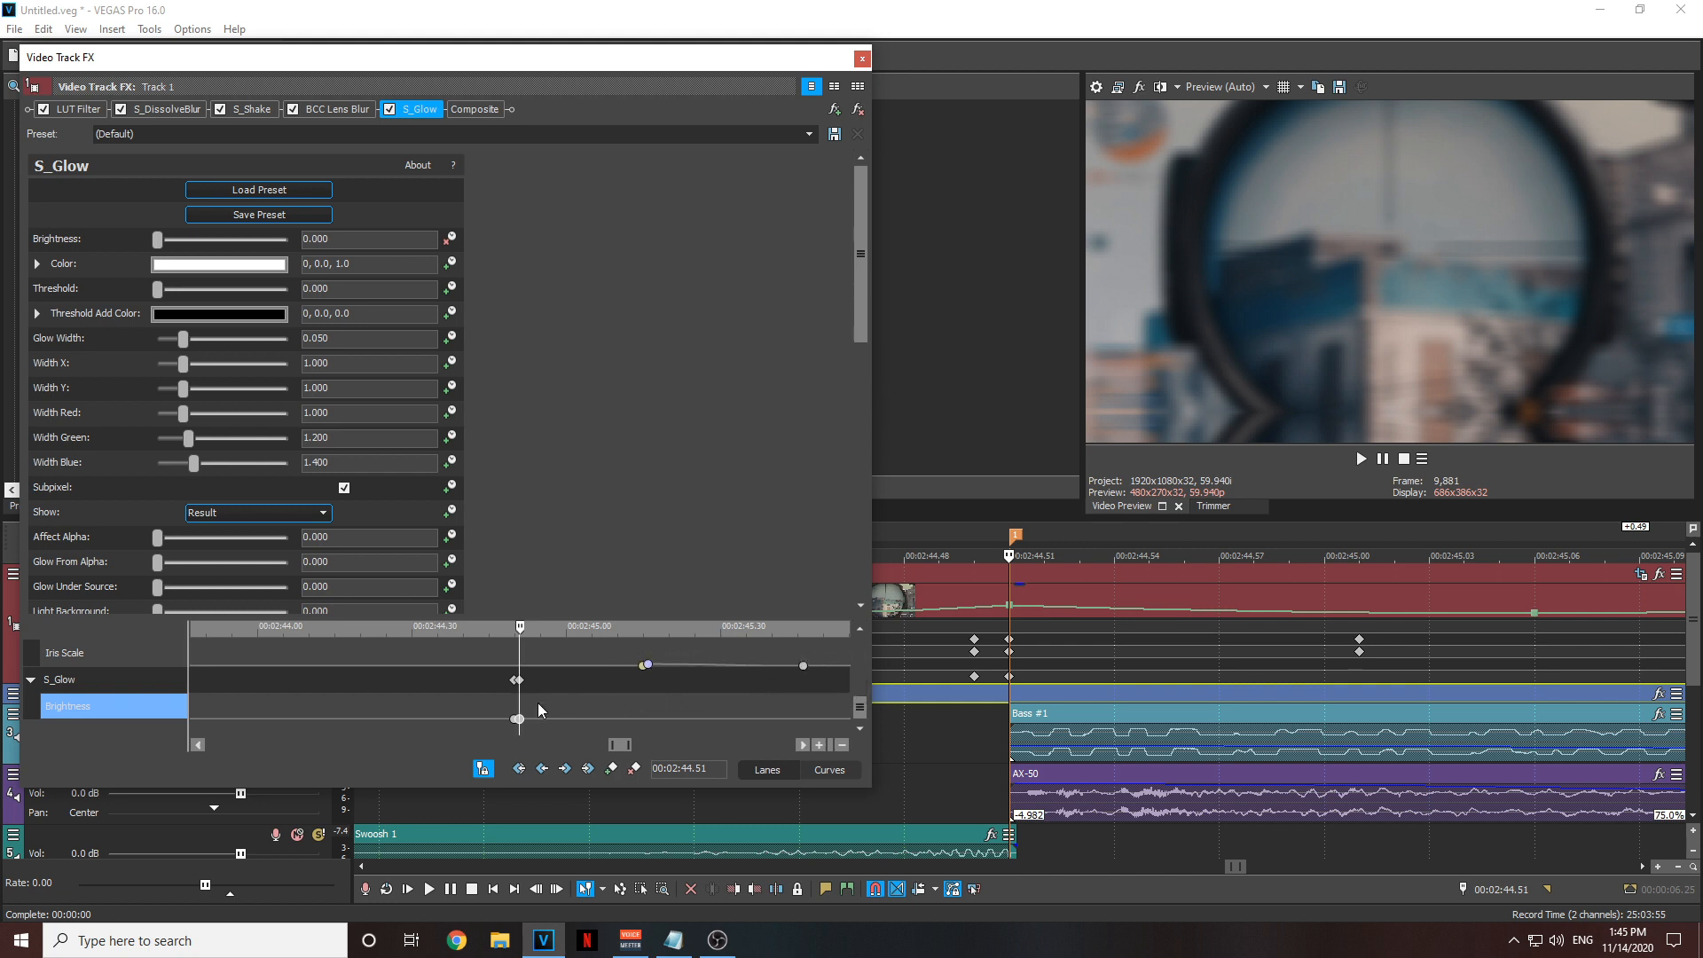
pyautogui.scroll(15, 529, 709)
pyautogui.press('space')
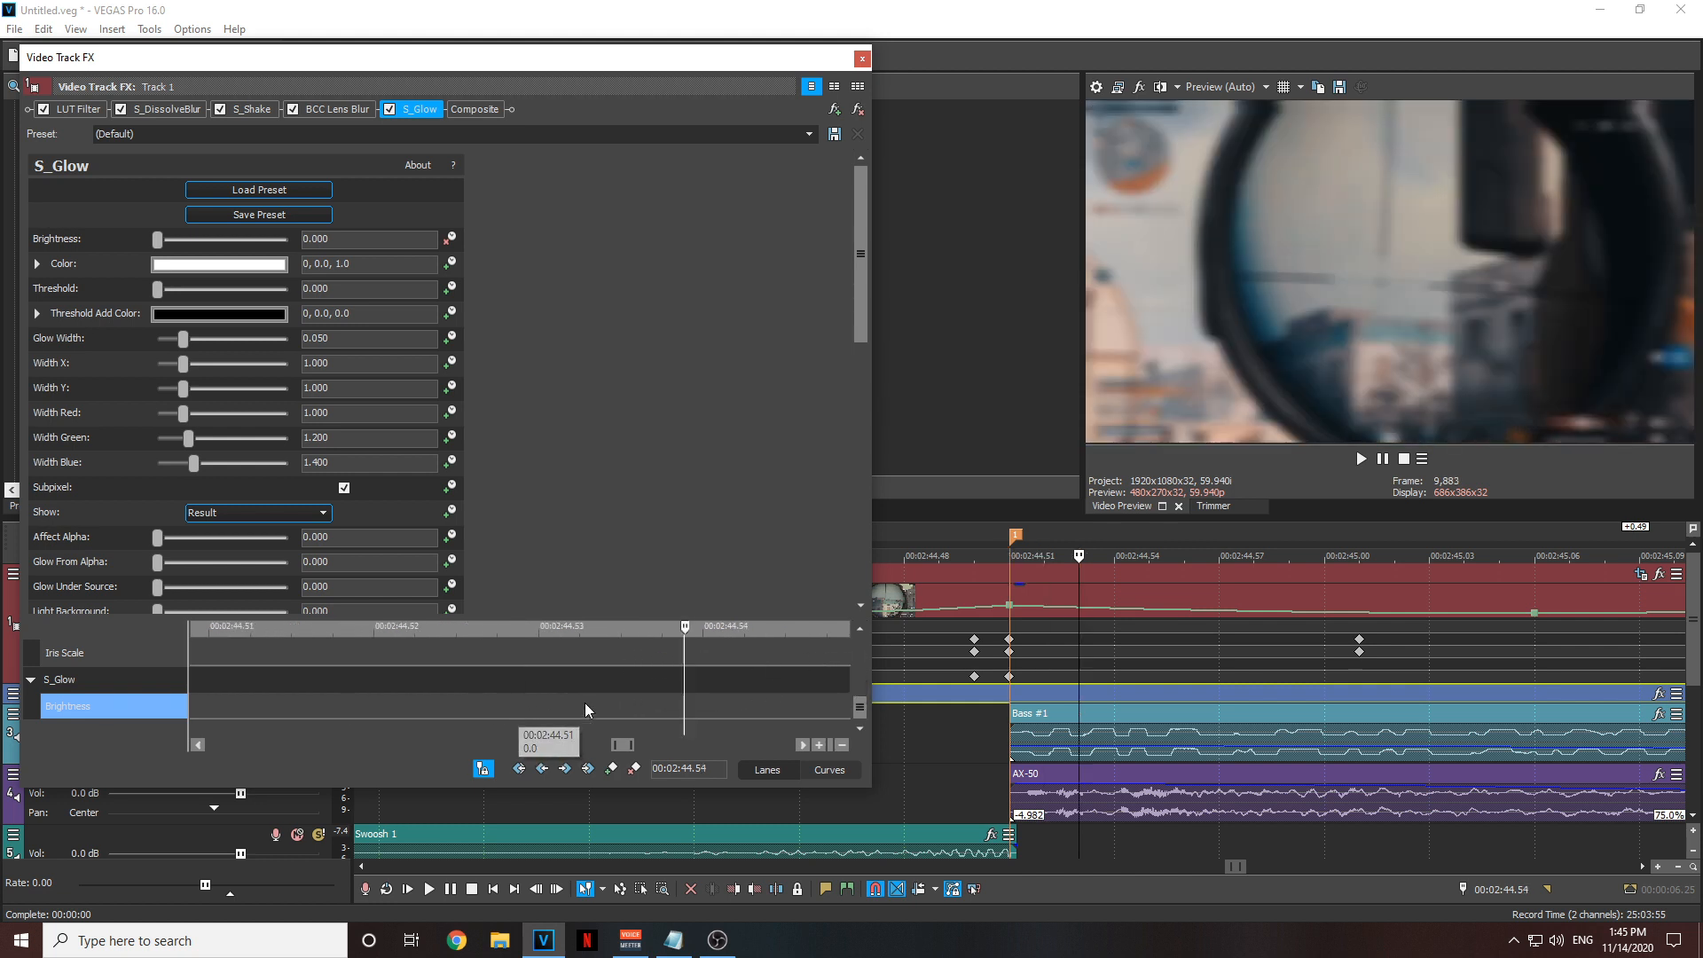
pyautogui.scroll(-10, 589, 701)
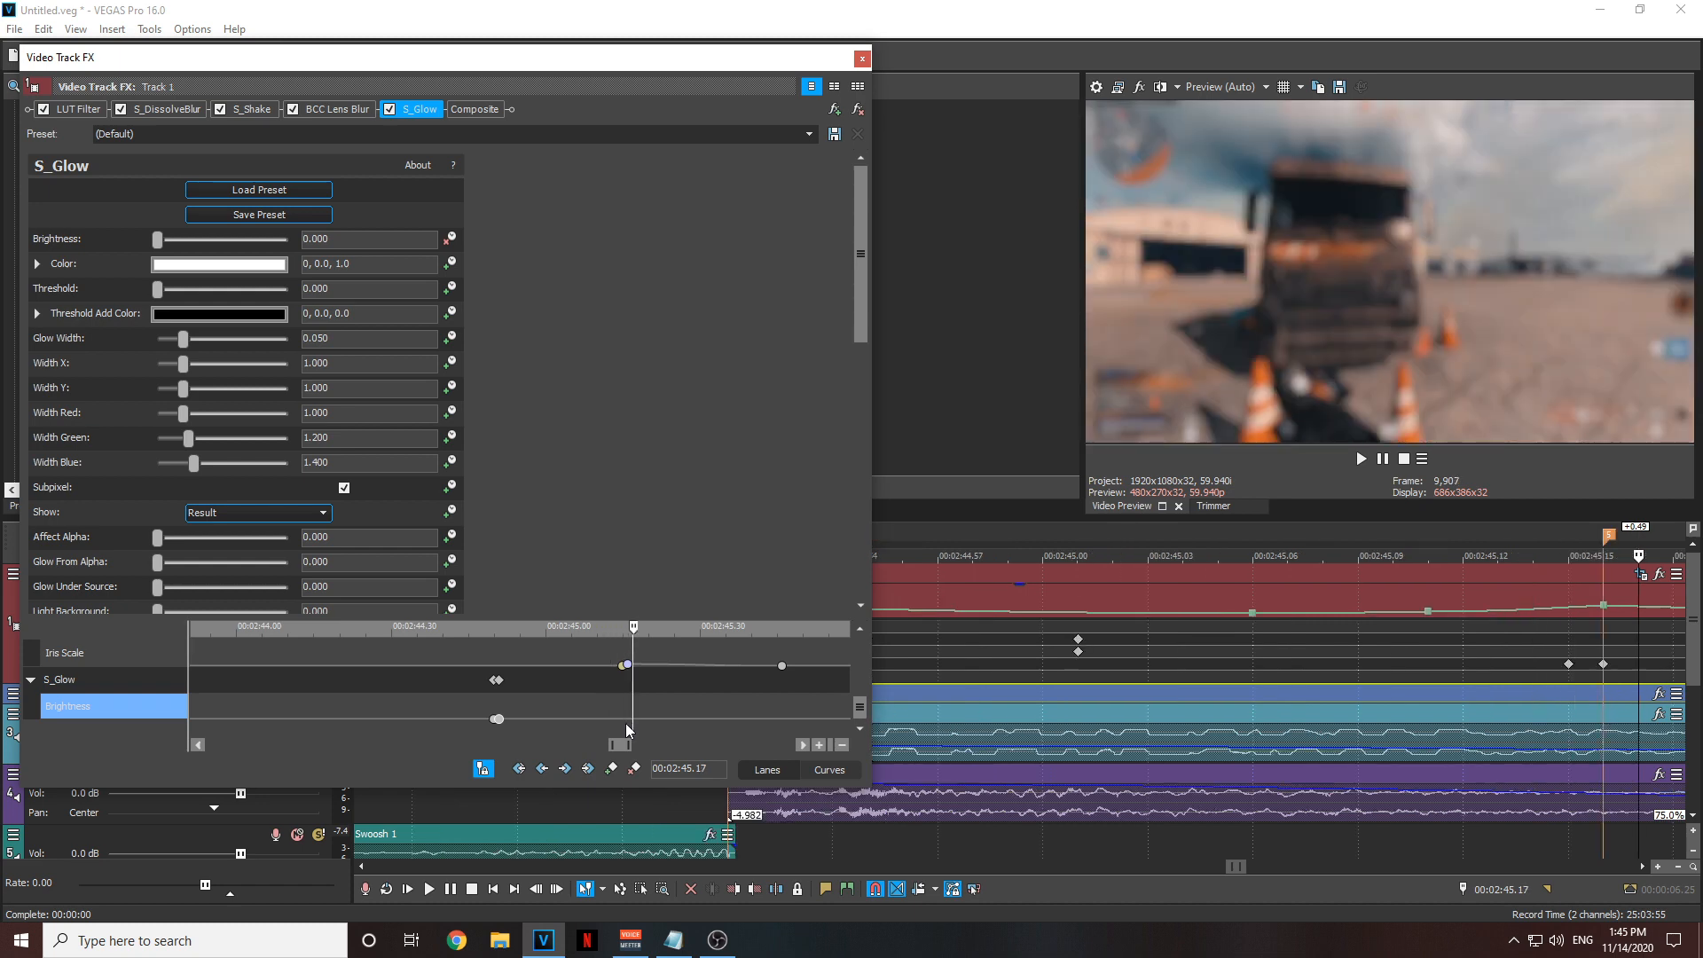
pyautogui.press('Right')
pyautogui.press('Right')
pyautogui.click(611, 769)
pyautogui.scroll(1, 581, 731)
pyautogui.scroll(-2, 559, 725)
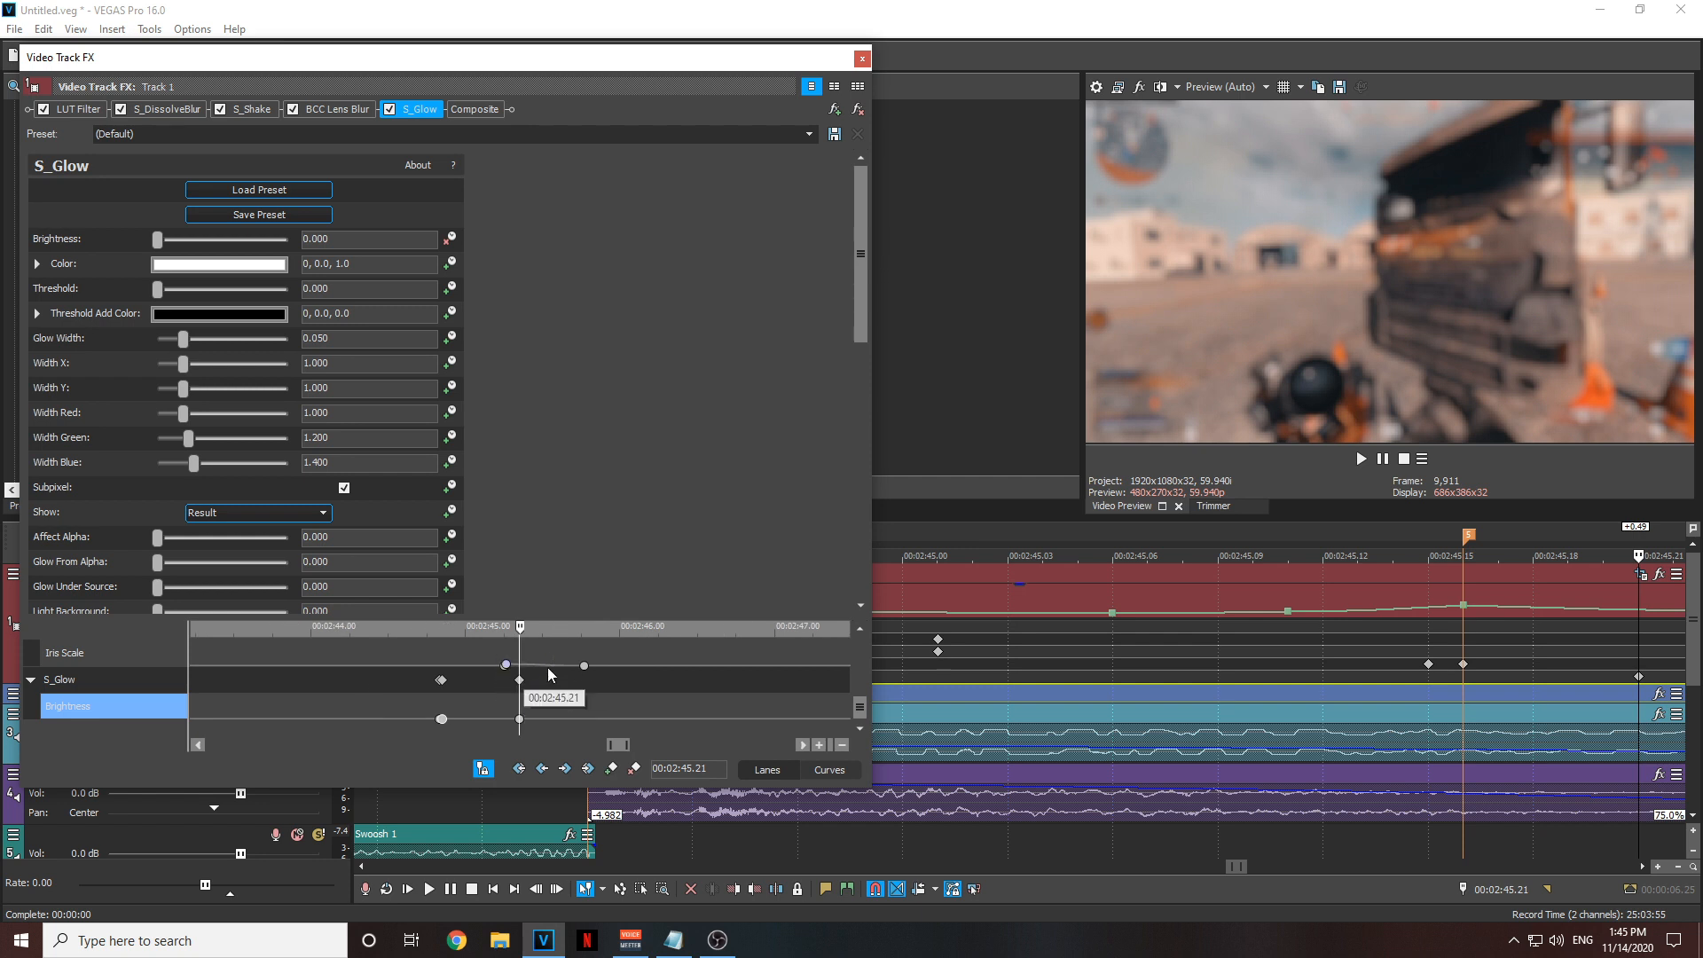
# - Raise the S_Glow Brightness keyframe at 00:02:44.51 to 0.544
pyautogui.click(442, 719)
pyautogui.scroll(5, 442, 720)
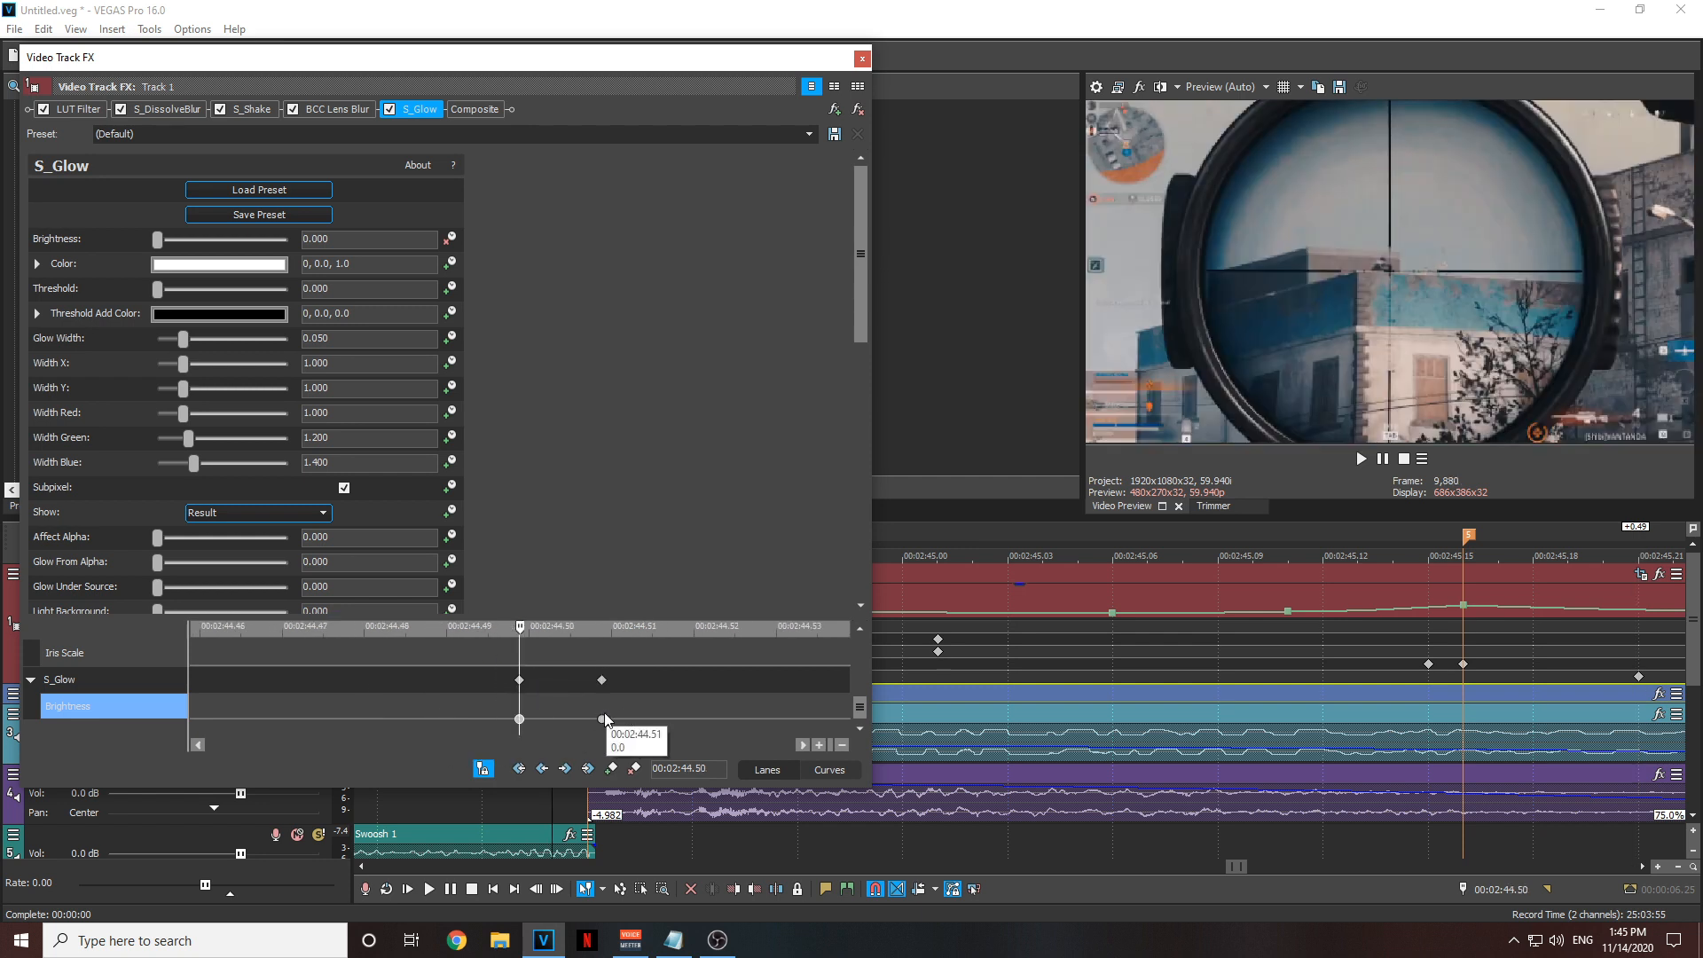
pyautogui.click(603, 719)
pyautogui.scroll(-5, 614, 712)
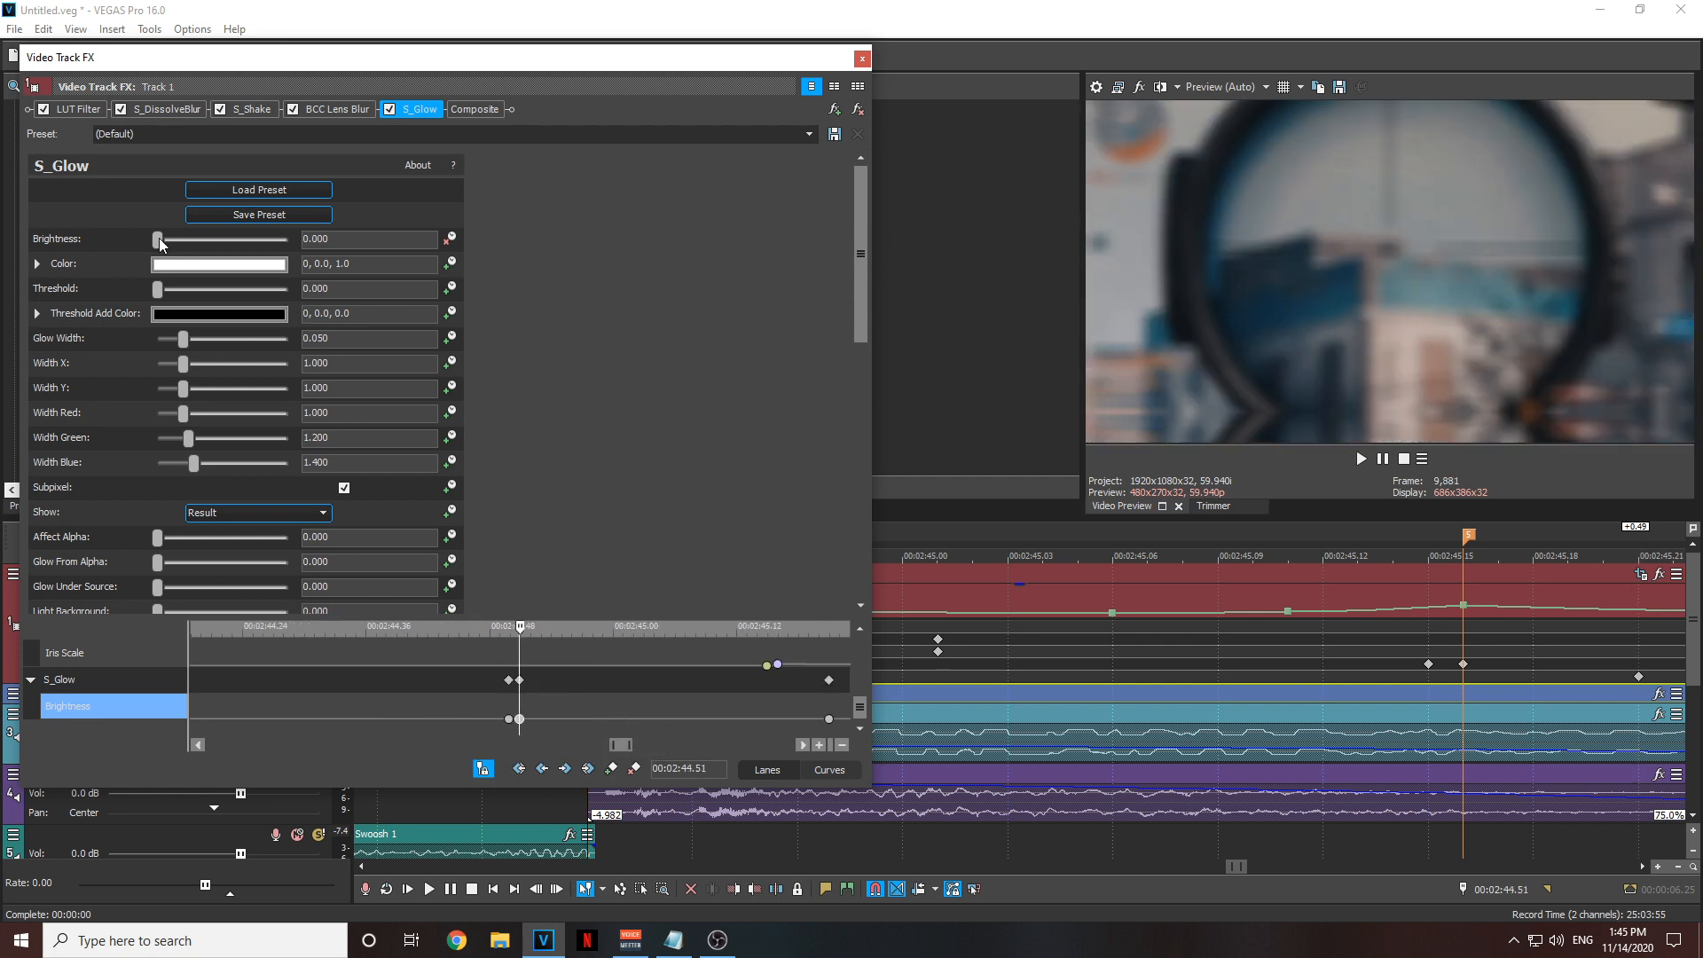
pyautogui.moveTo(161, 245); pyautogui.dragTo(171, 242)
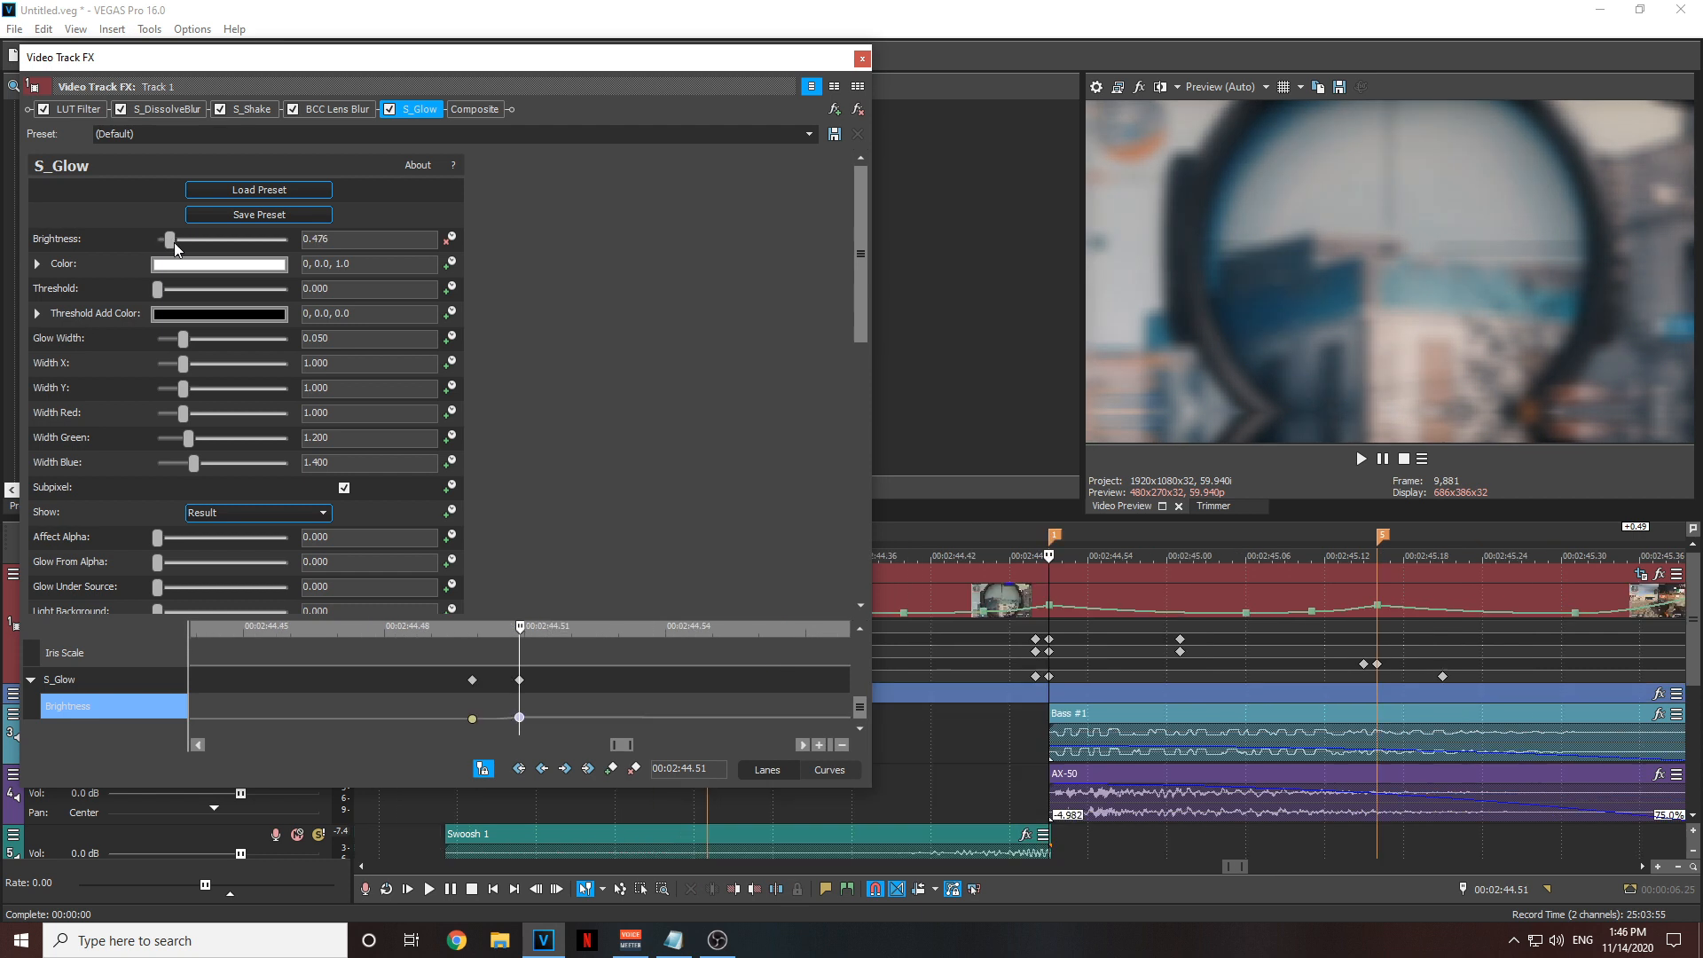
# - Switch the S_Glow color picker to RGB and set the glow Color to orange, 0.91, 0.52, 0.31
pyautogui.click(284, 265)
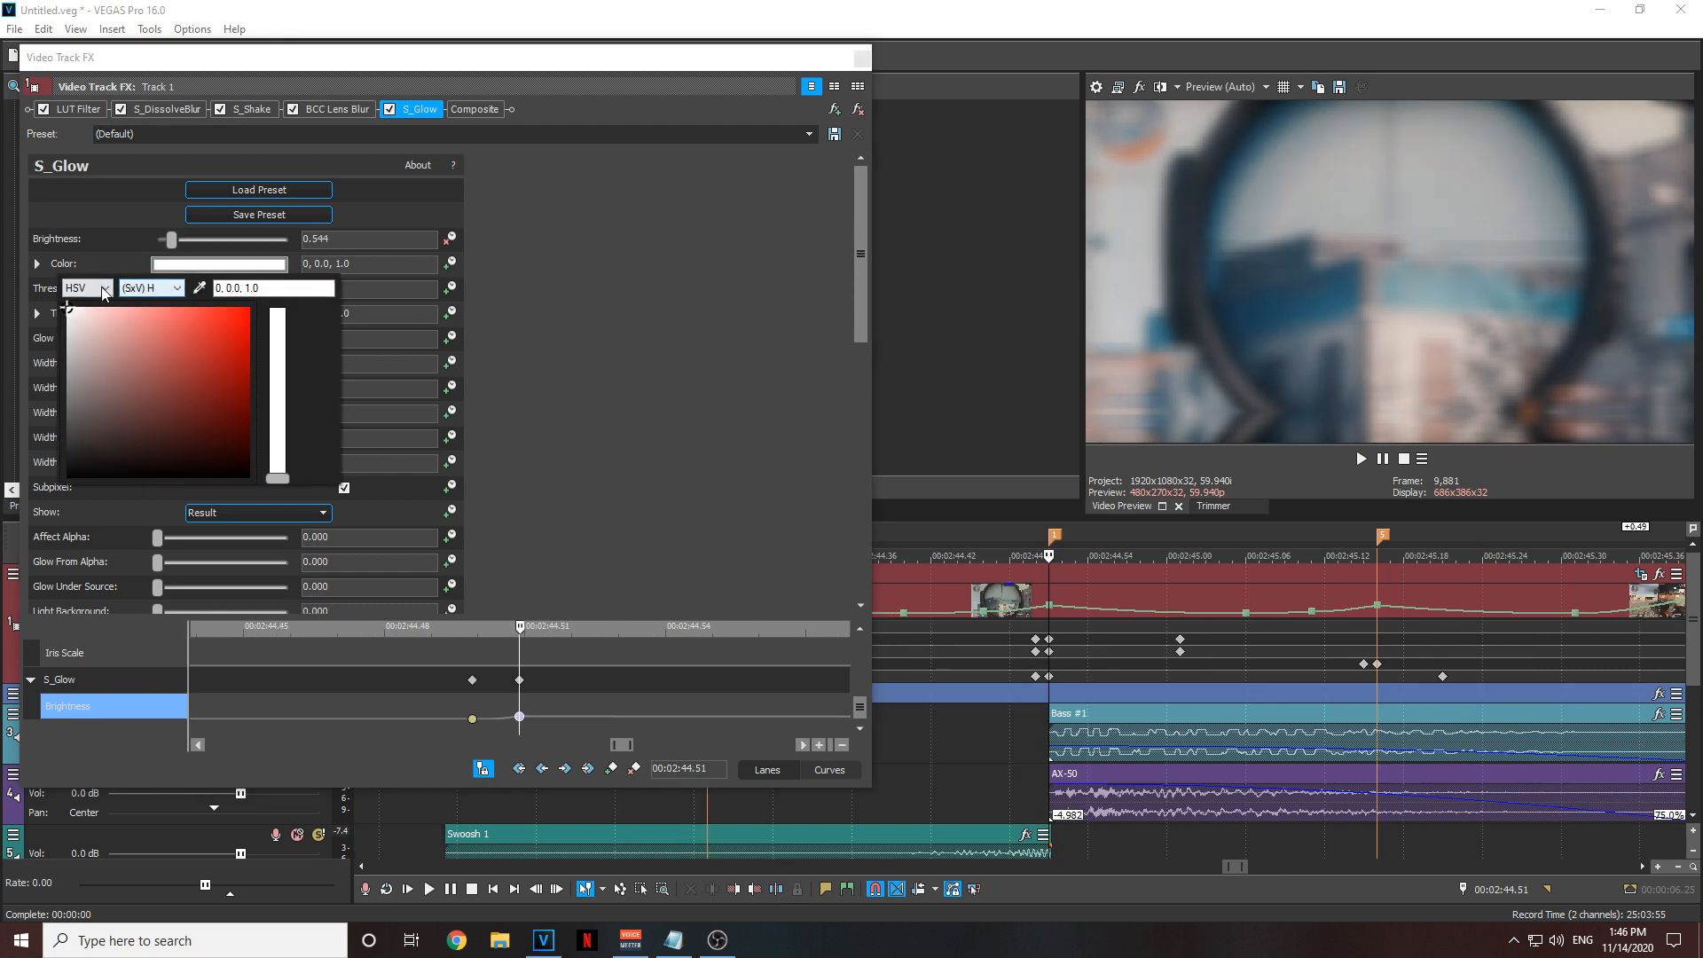
pyautogui.click(104, 290)
pyautogui.click(89, 290)
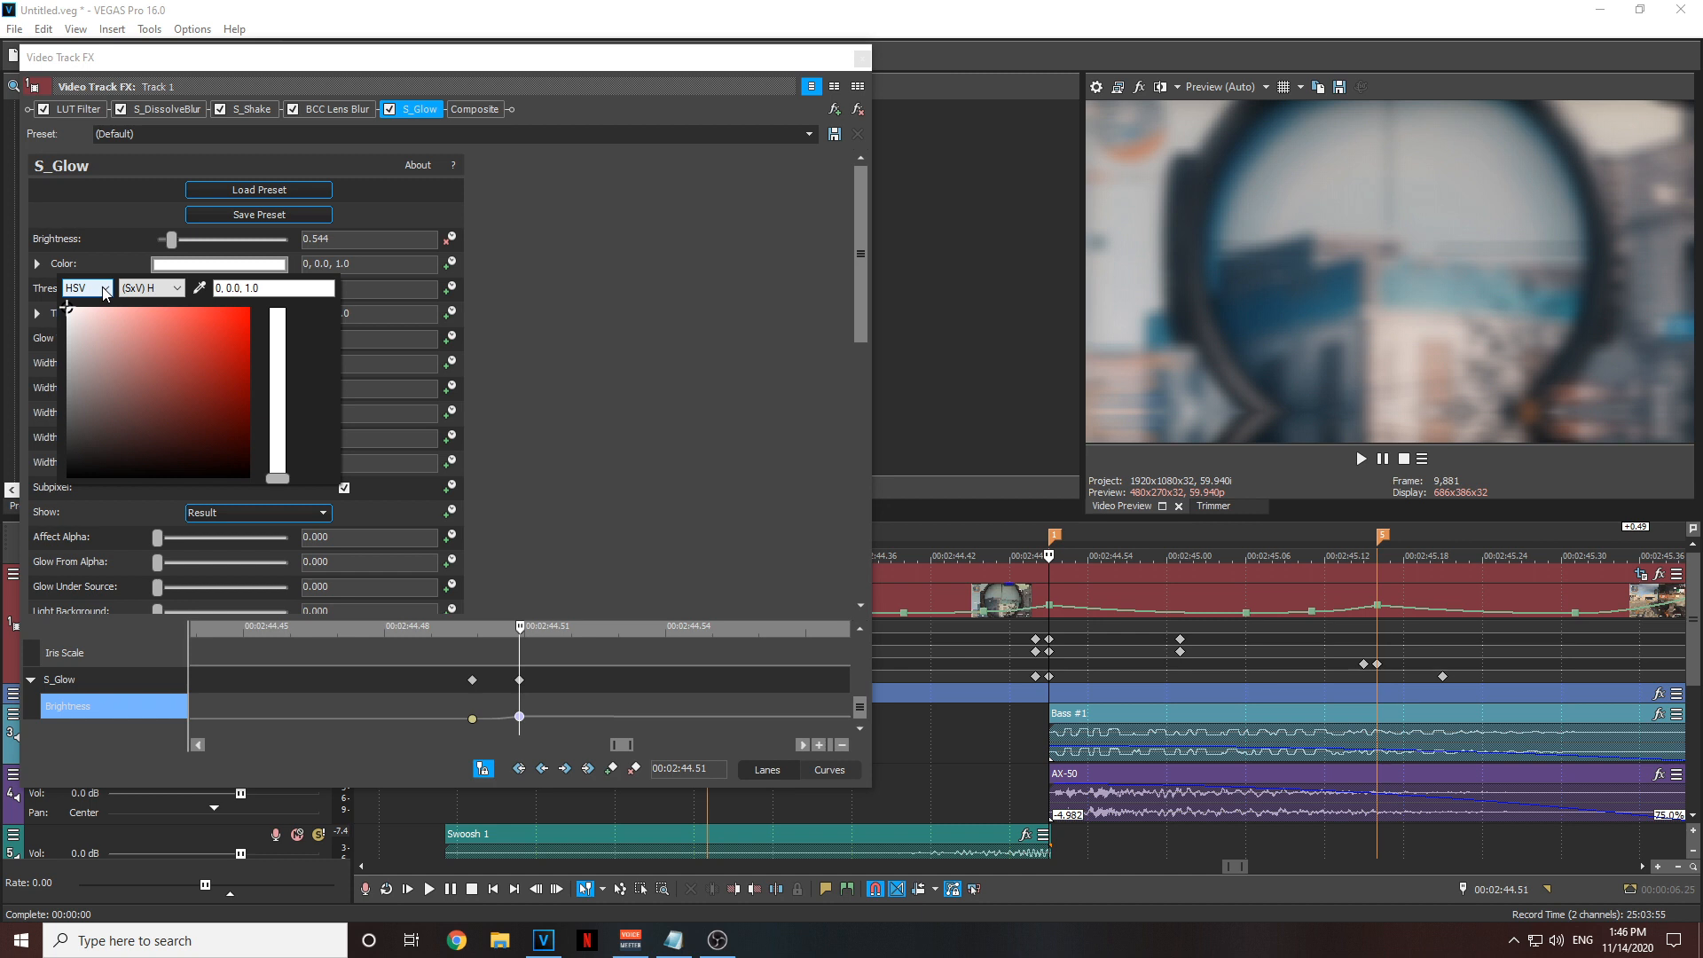
pyautogui.click(104, 293)
pyautogui.click(104, 330)
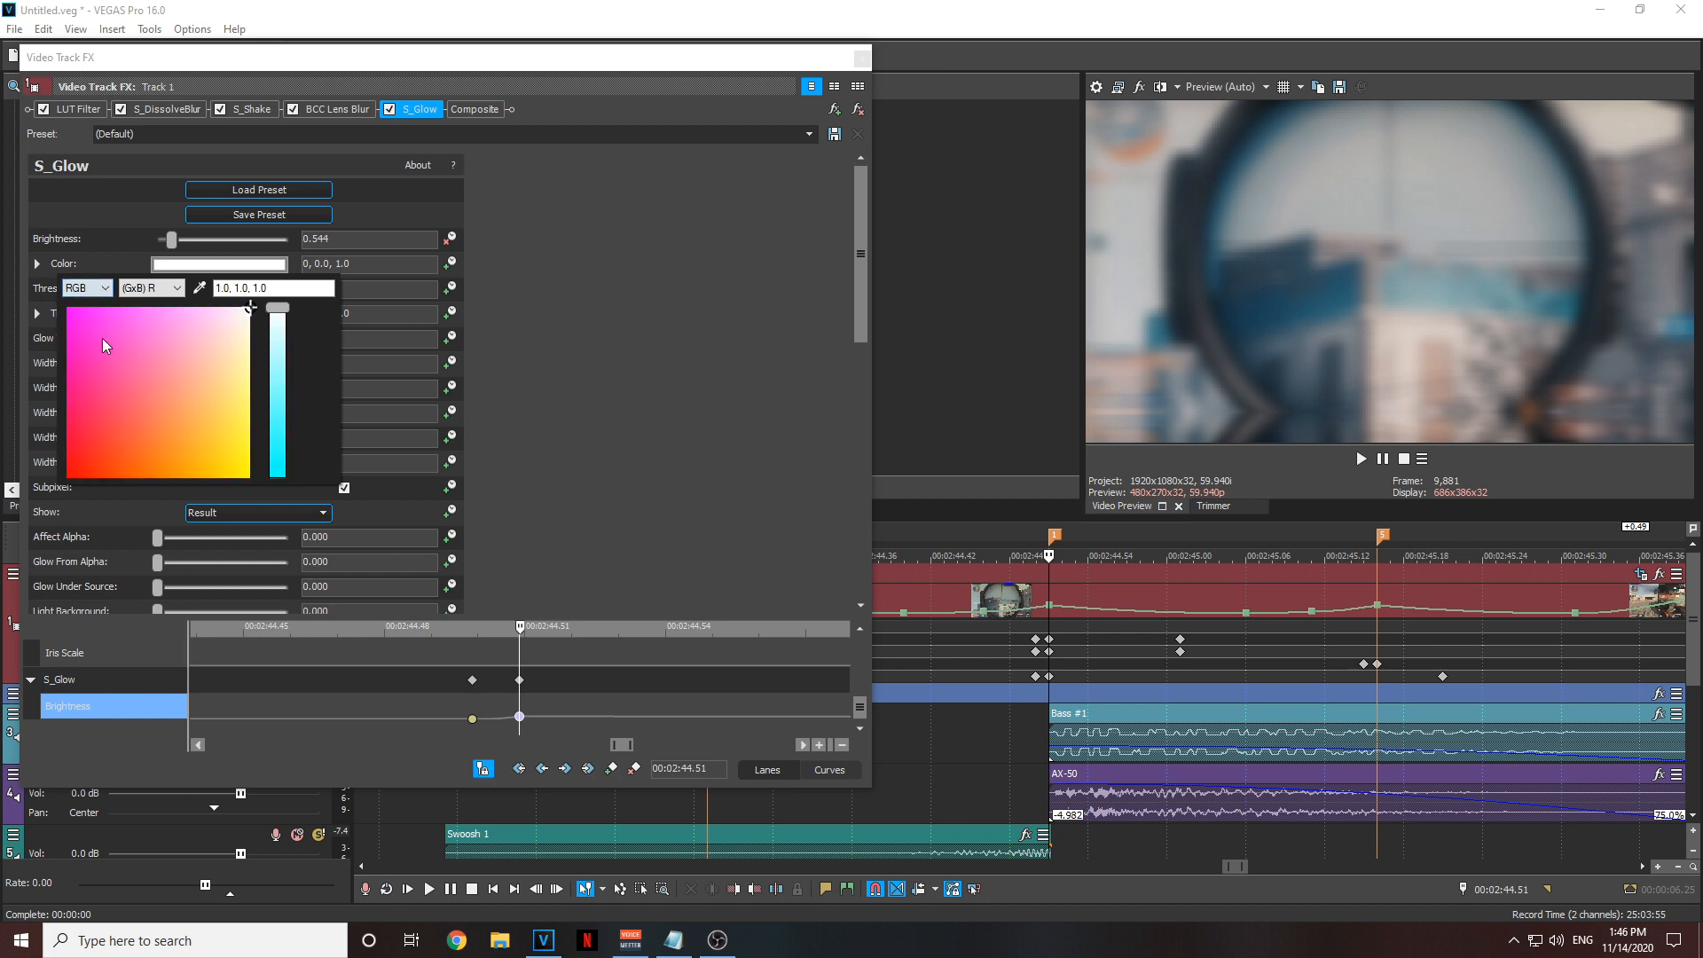
pyautogui.moveTo(266, 328); pyautogui.dragTo(274, 403)
pyautogui.click(169, 289)
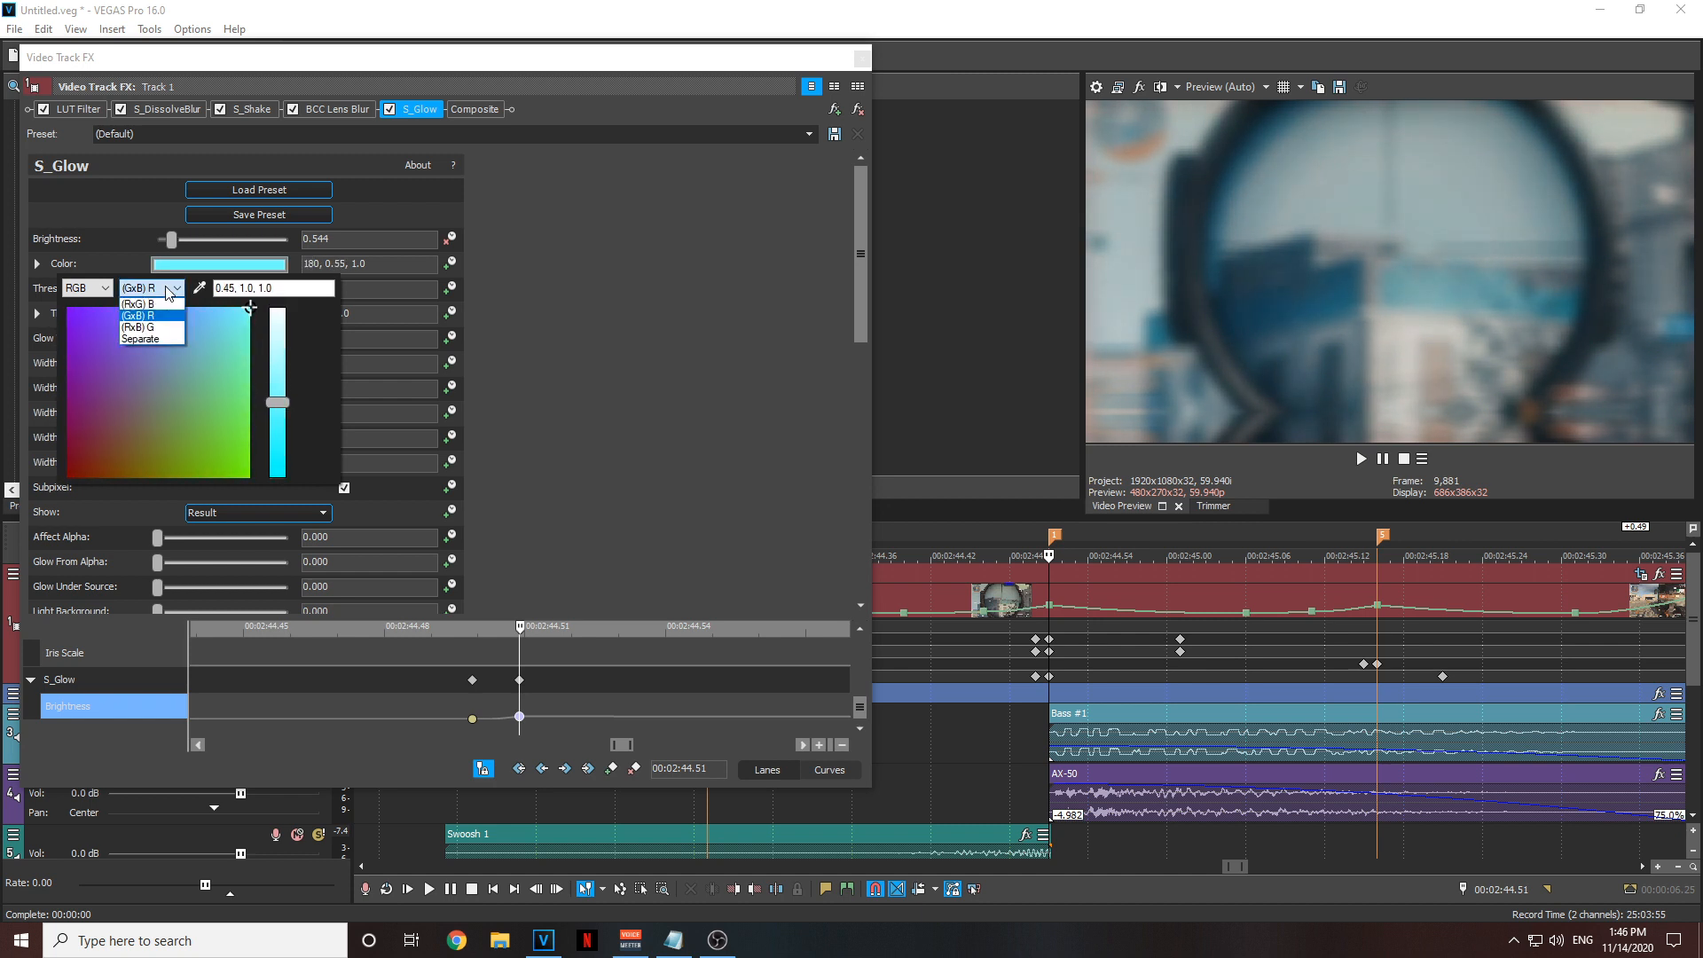
pyautogui.click(152, 316)
pyautogui.click(241, 315)
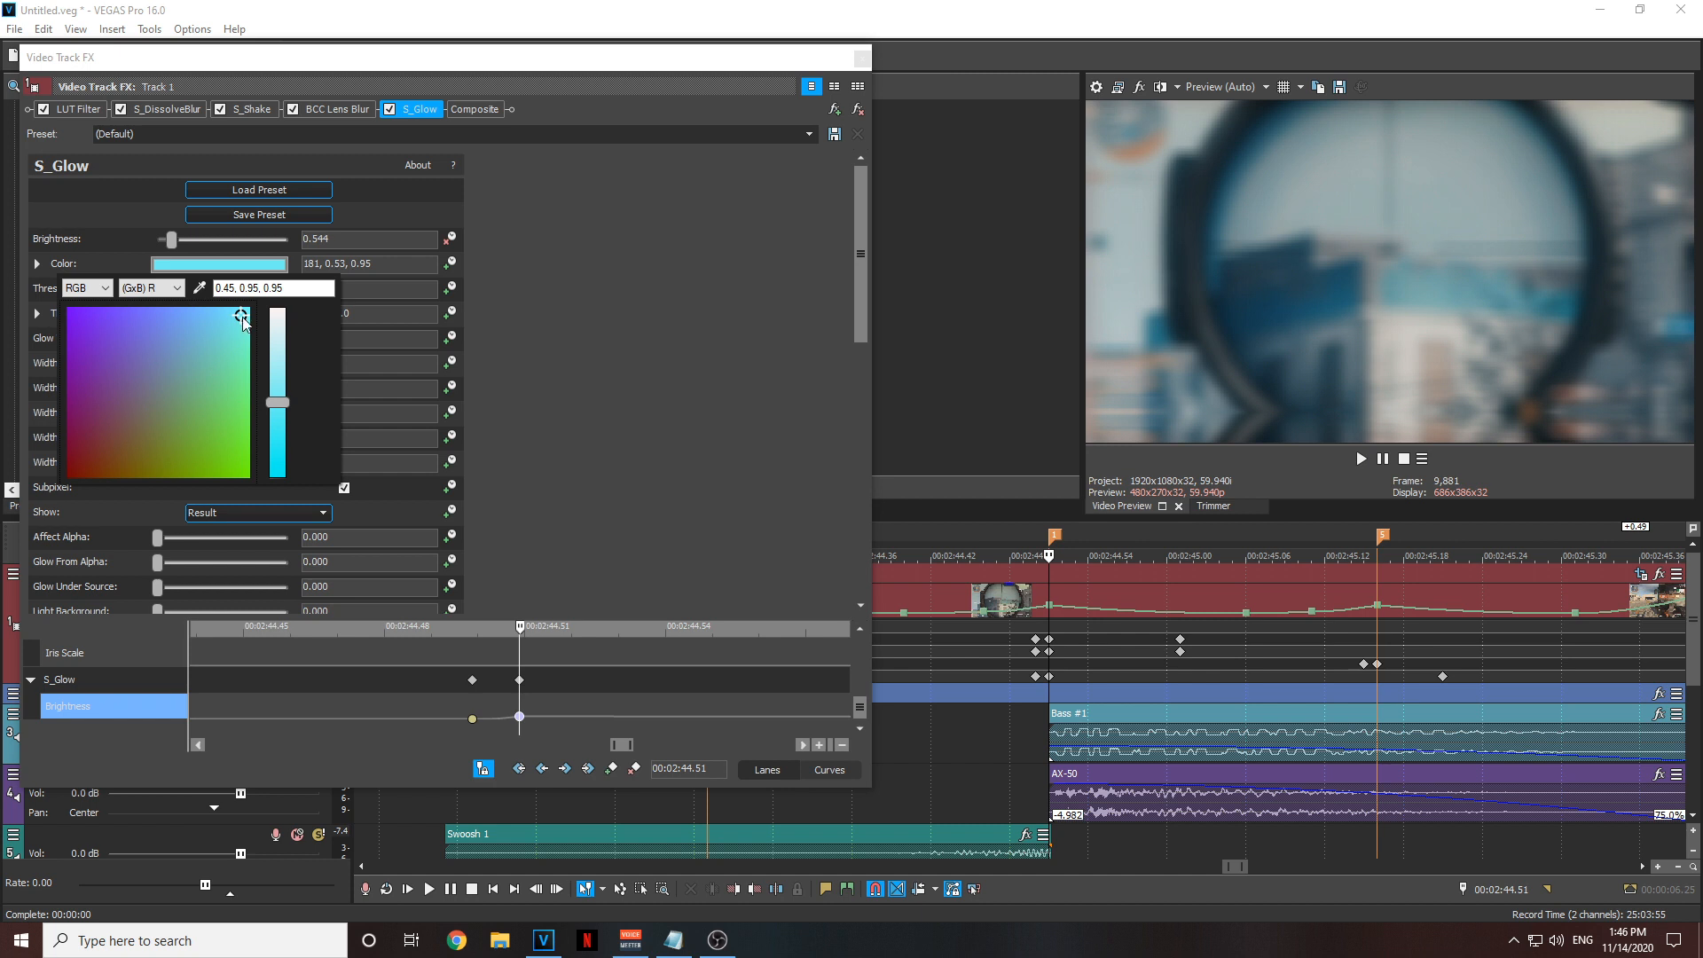
pyautogui.click(164, 418)
pyautogui.moveTo(276, 402); pyautogui.dragTo(284, 334)
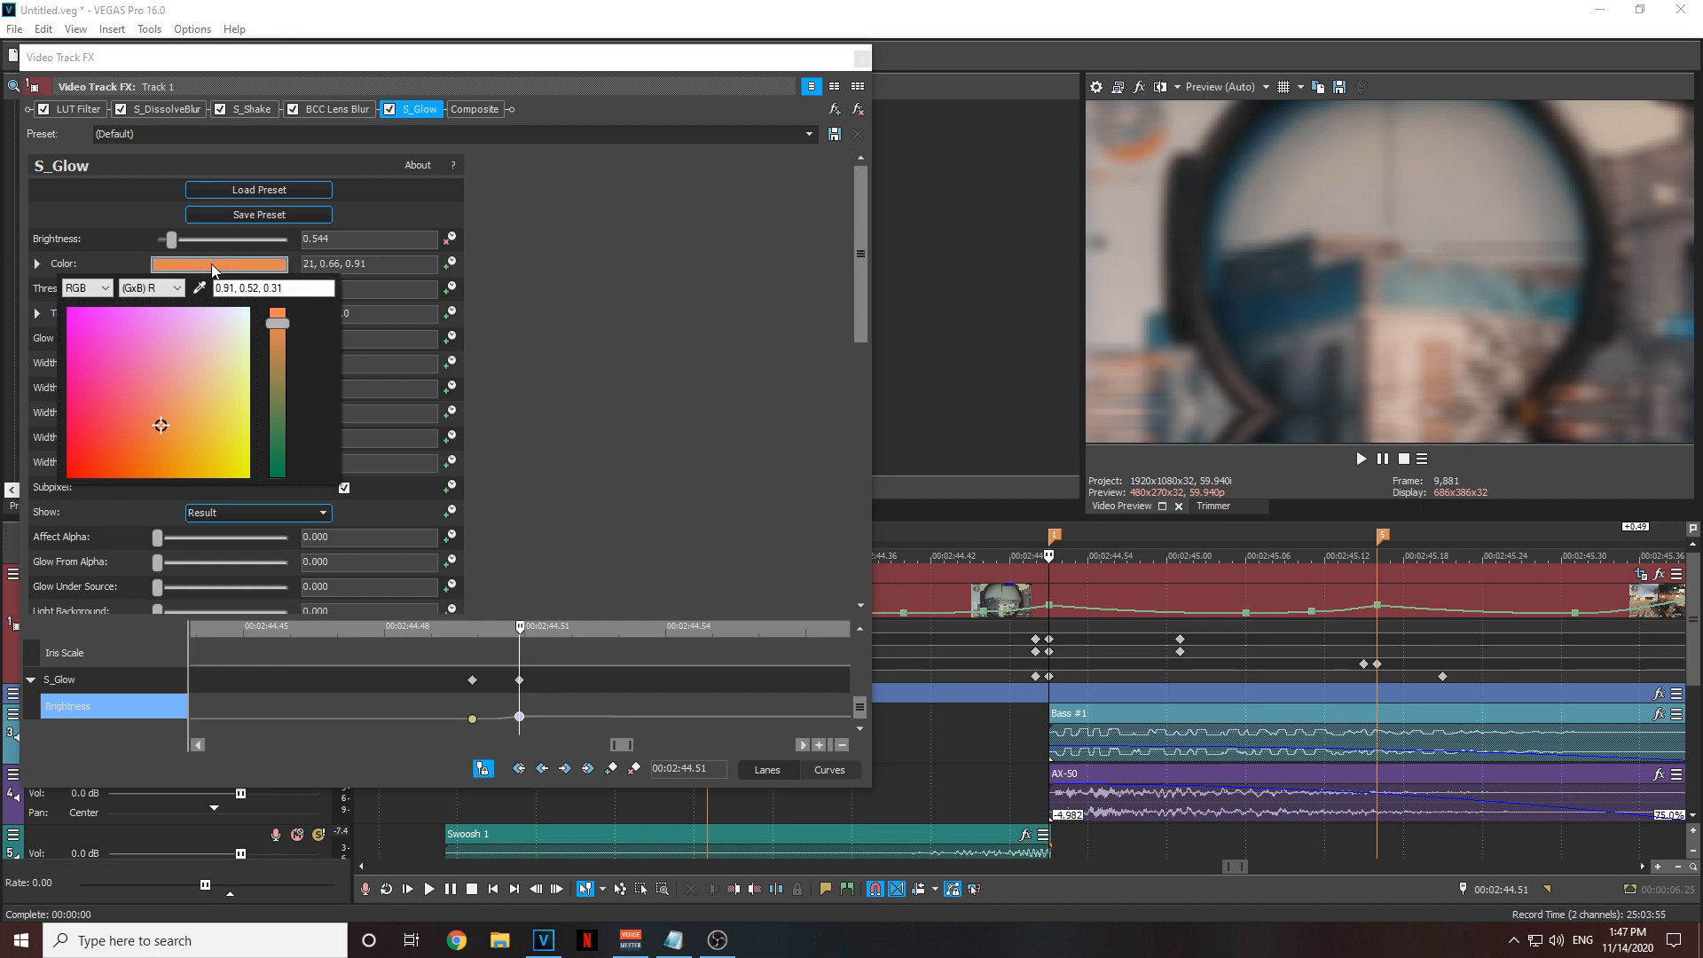
pyautogui.click(565, 288)
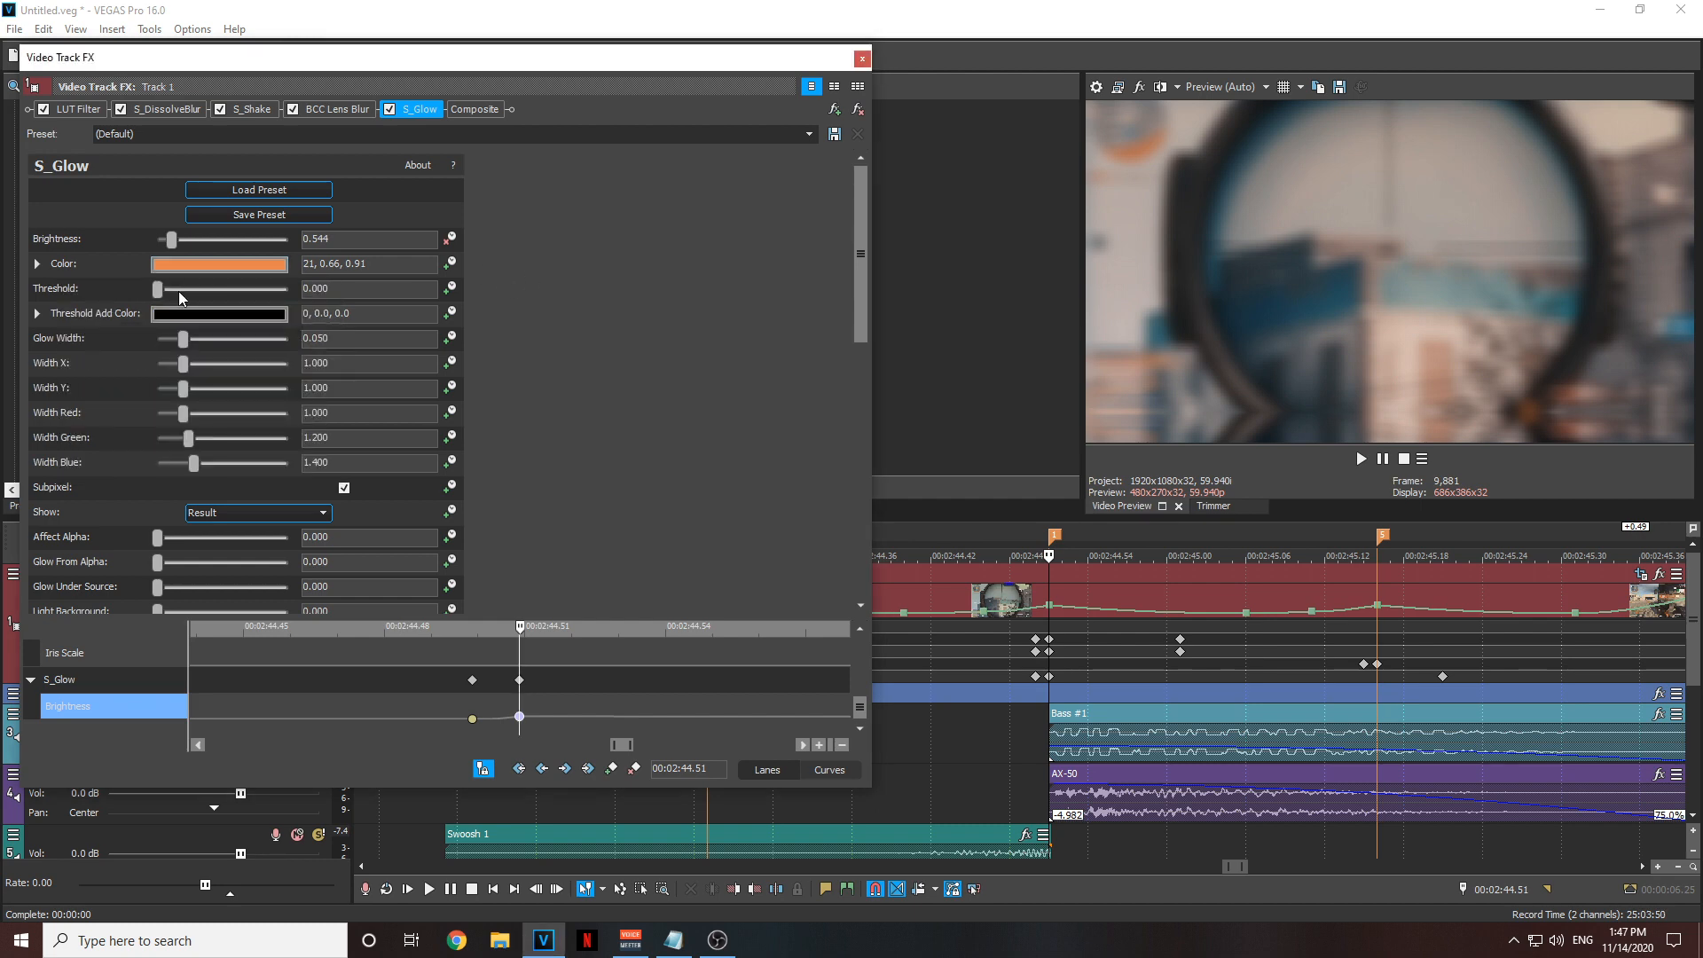
# - Close the track effects window and play the montage around the first bass hit to review the orange glow
pyautogui.click(862, 59)
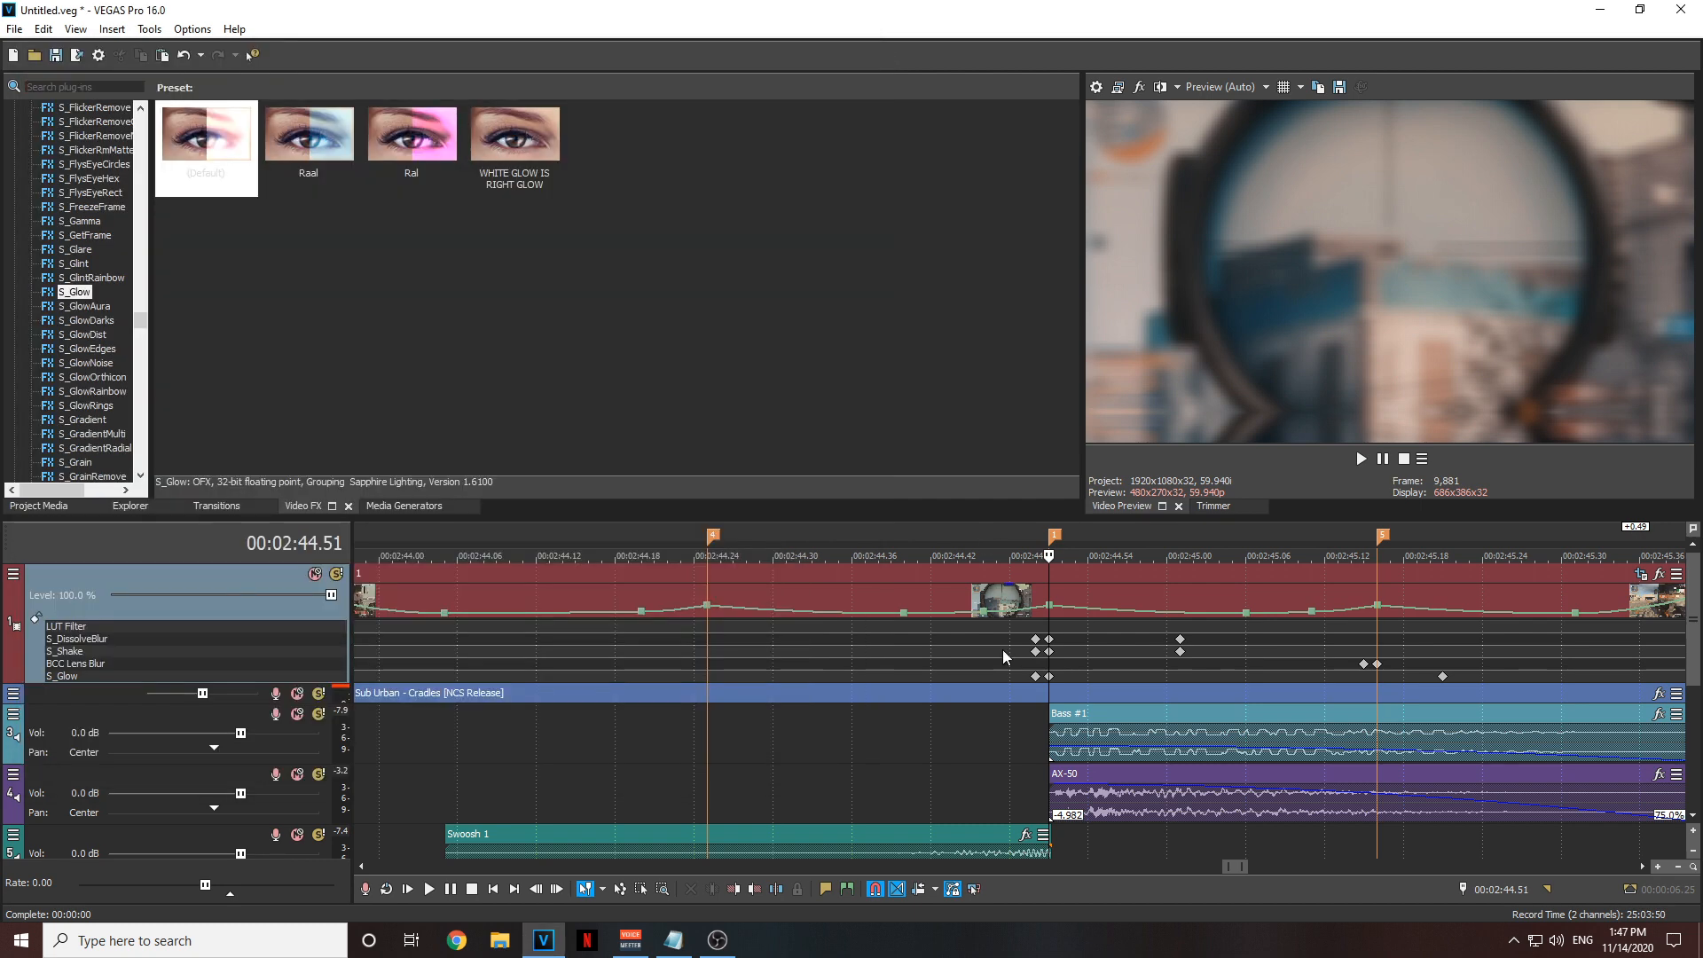
pyautogui.scroll(-3, 1002, 649)
pyautogui.click(914, 744)
pyautogui.press('space')
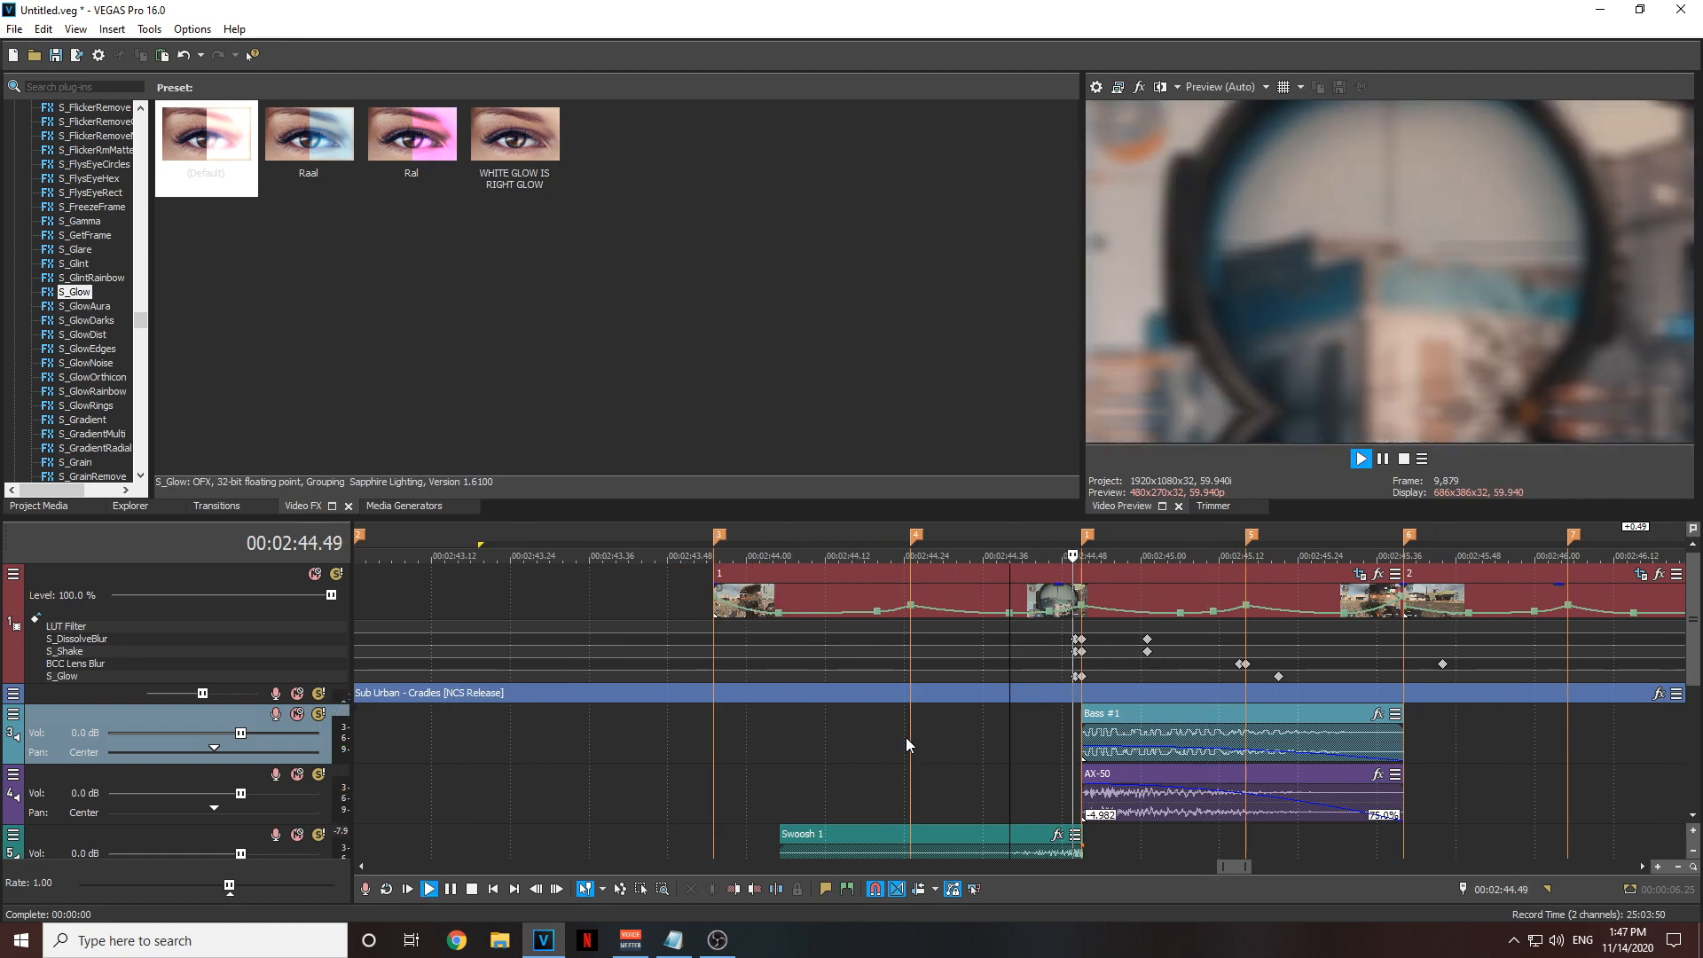
pyautogui.press('space')
pyautogui.press('space')
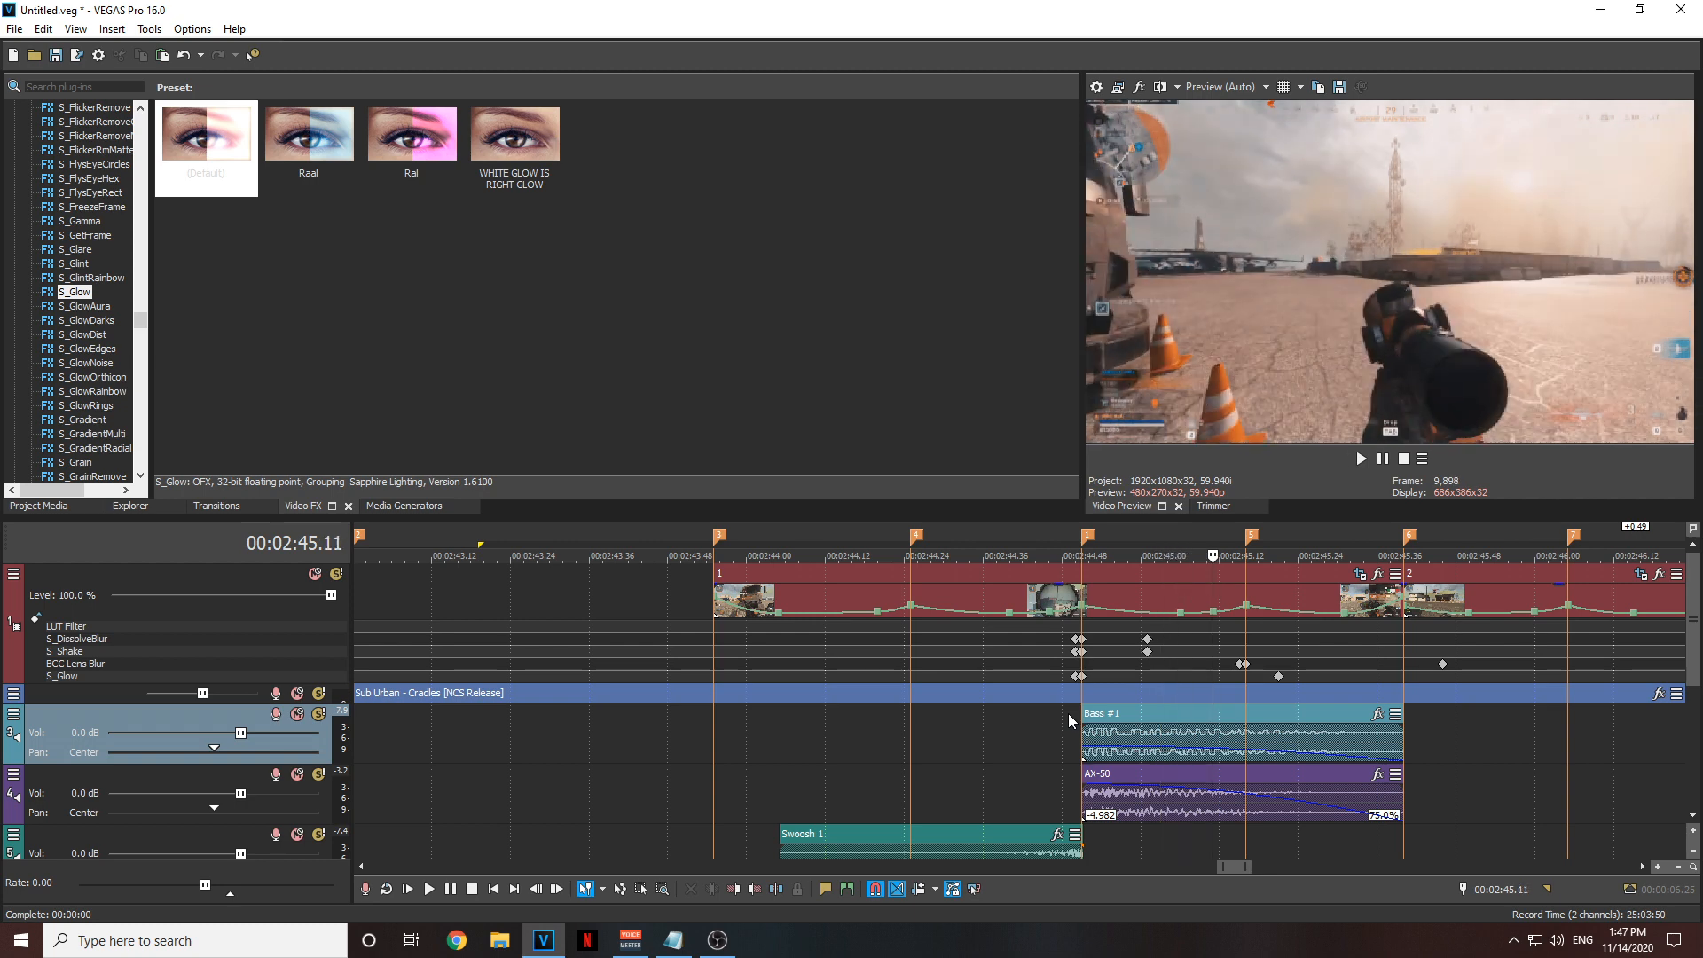
pyautogui.click(1035, 715)
pyautogui.press('space')
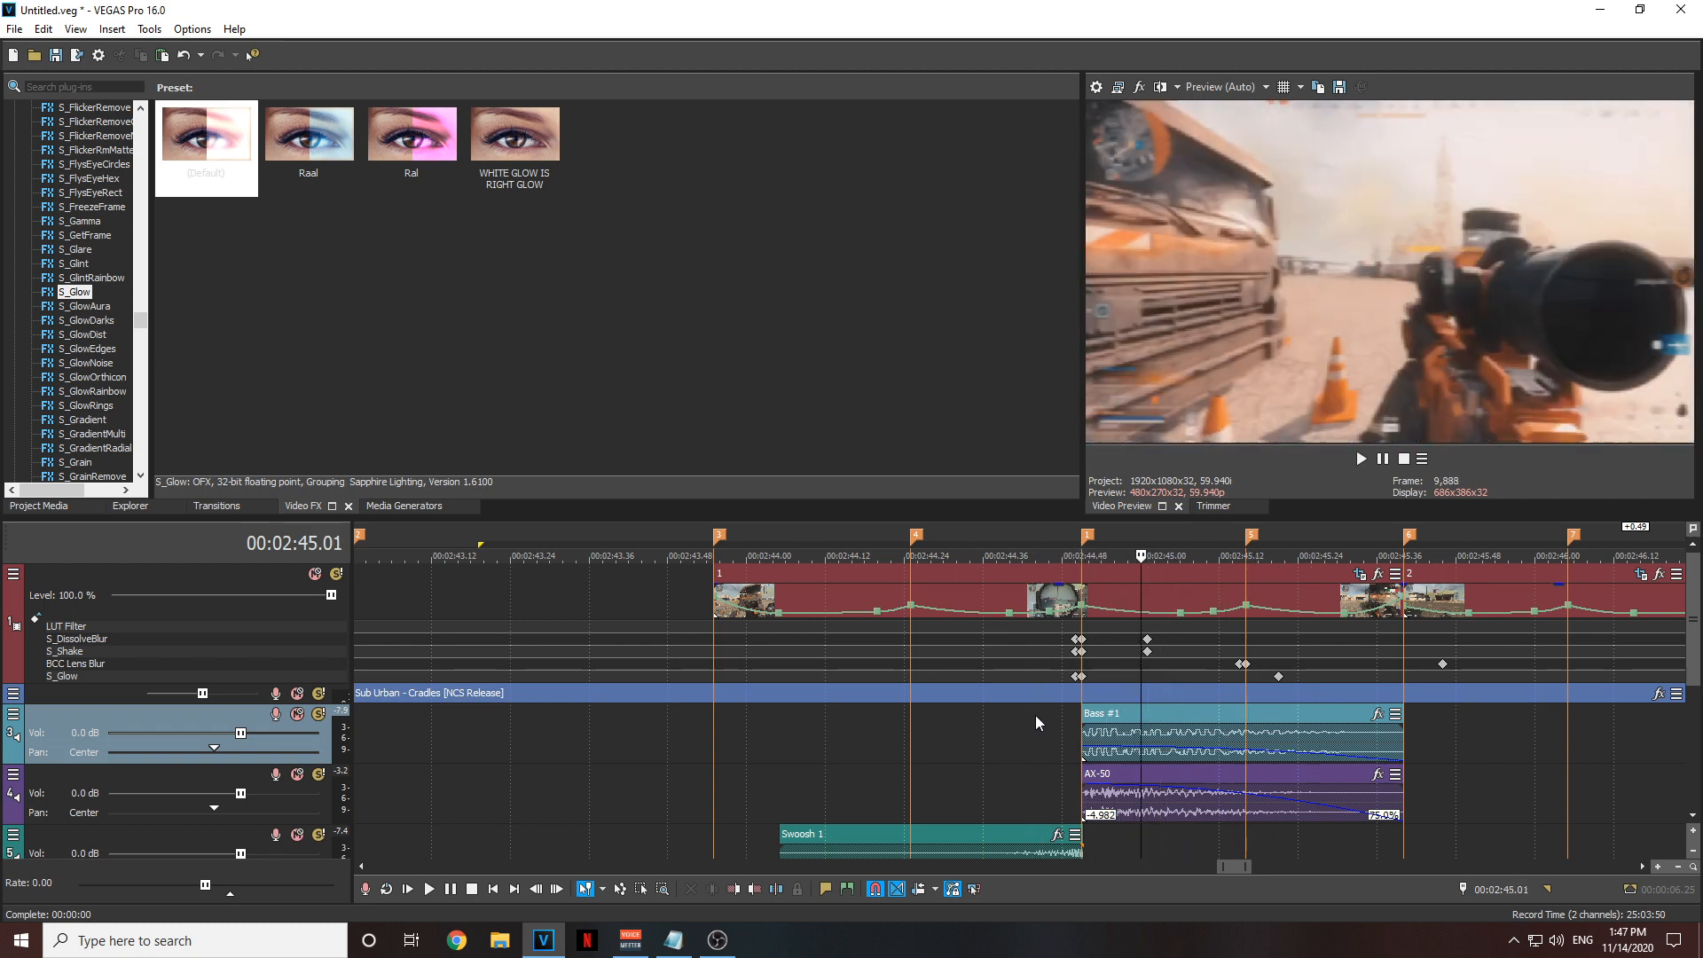
pyautogui.scroll(-3, 1035, 715)
pyautogui.press('space')
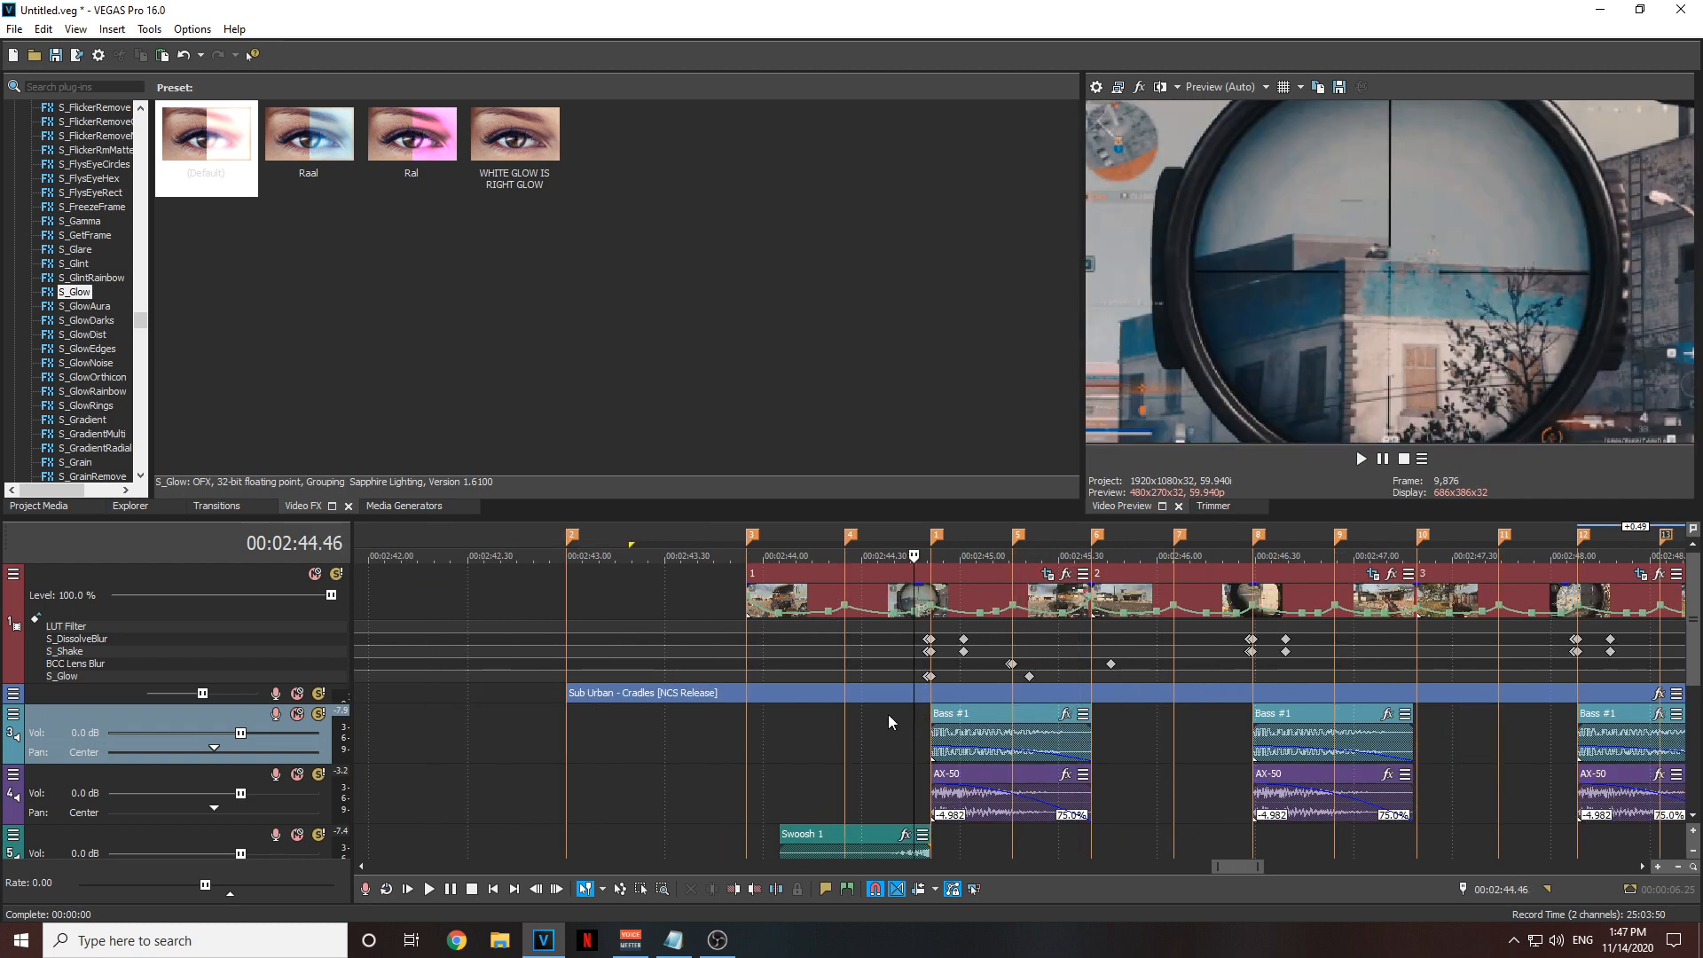
# - Apply the Pinch/Punch effect with the Maximum Punch preset to the gameplay video track
pyautogui.moveTo(141, 321); pyautogui.dragTo(153, 249)
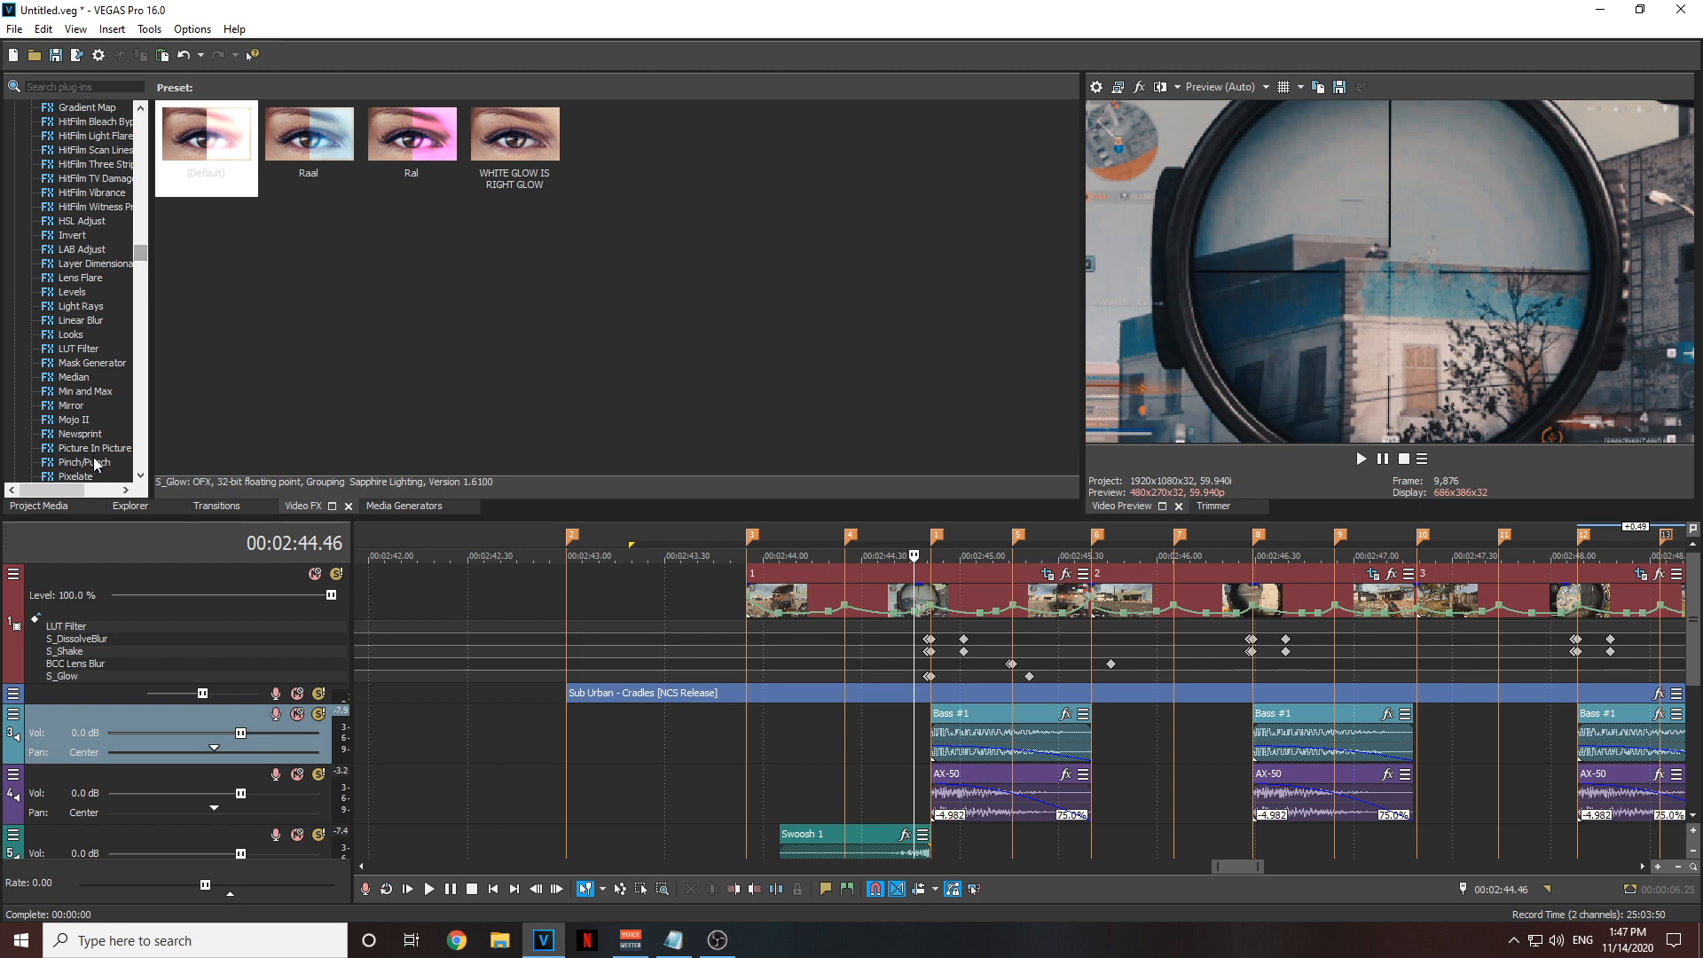
pyautogui.click(98, 463)
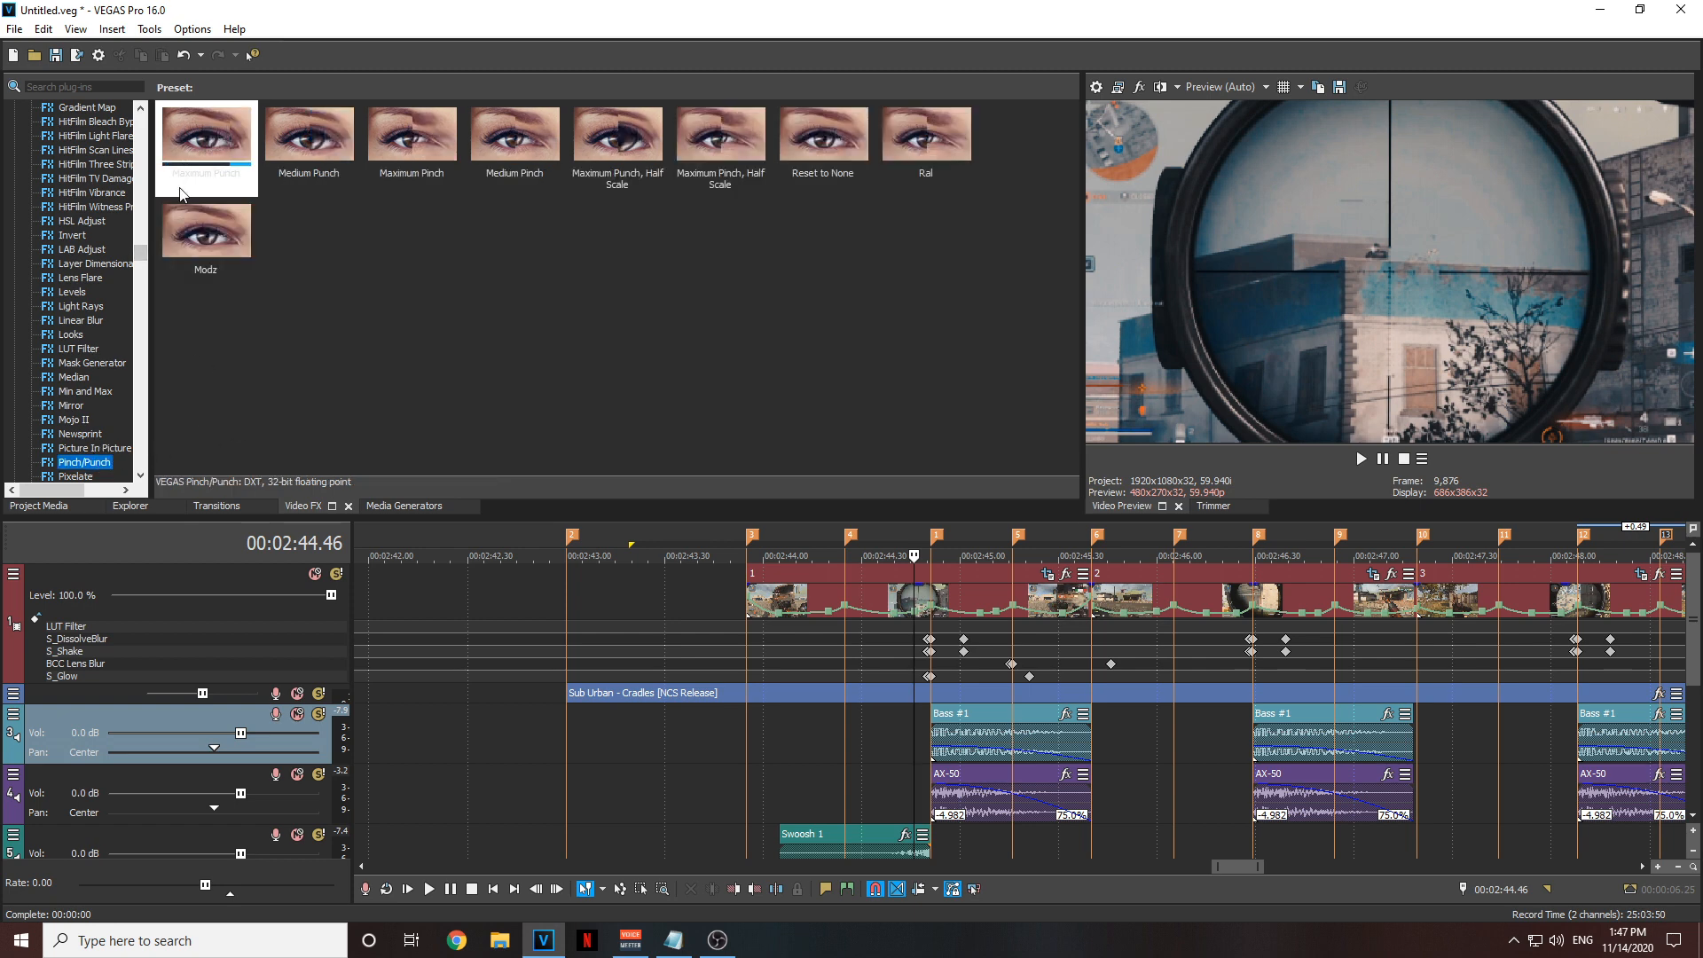
pyautogui.click(215, 192)
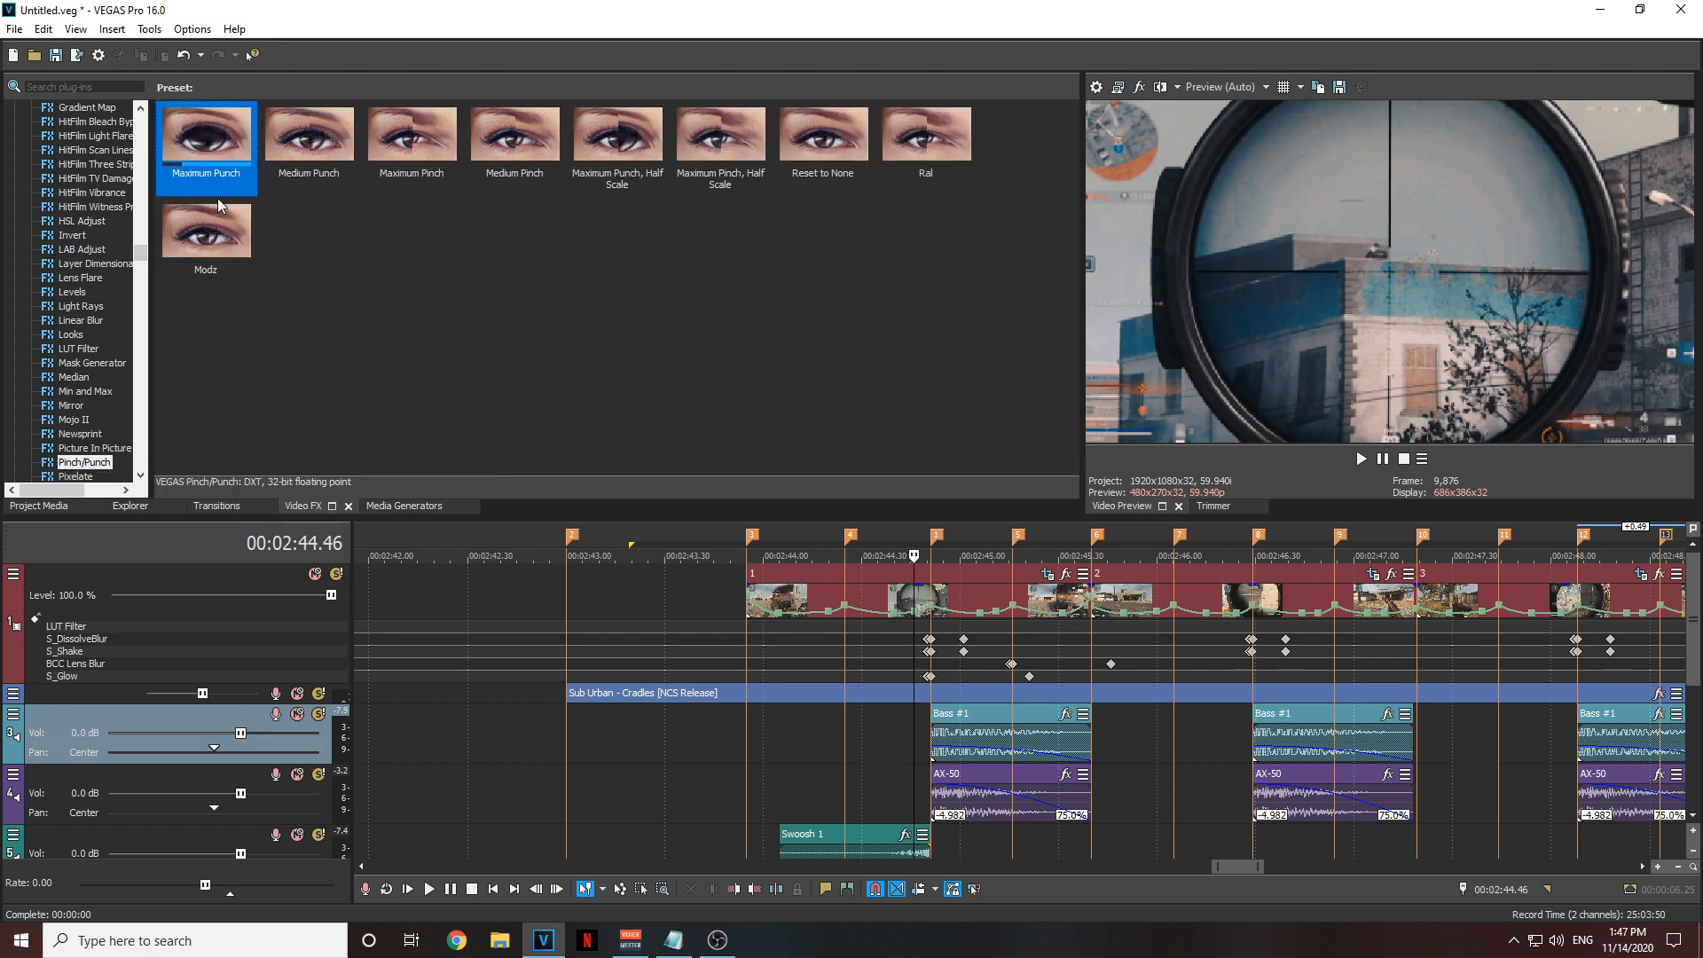
pyautogui.moveTo(235, 199); pyautogui.dragTo(198, 608)
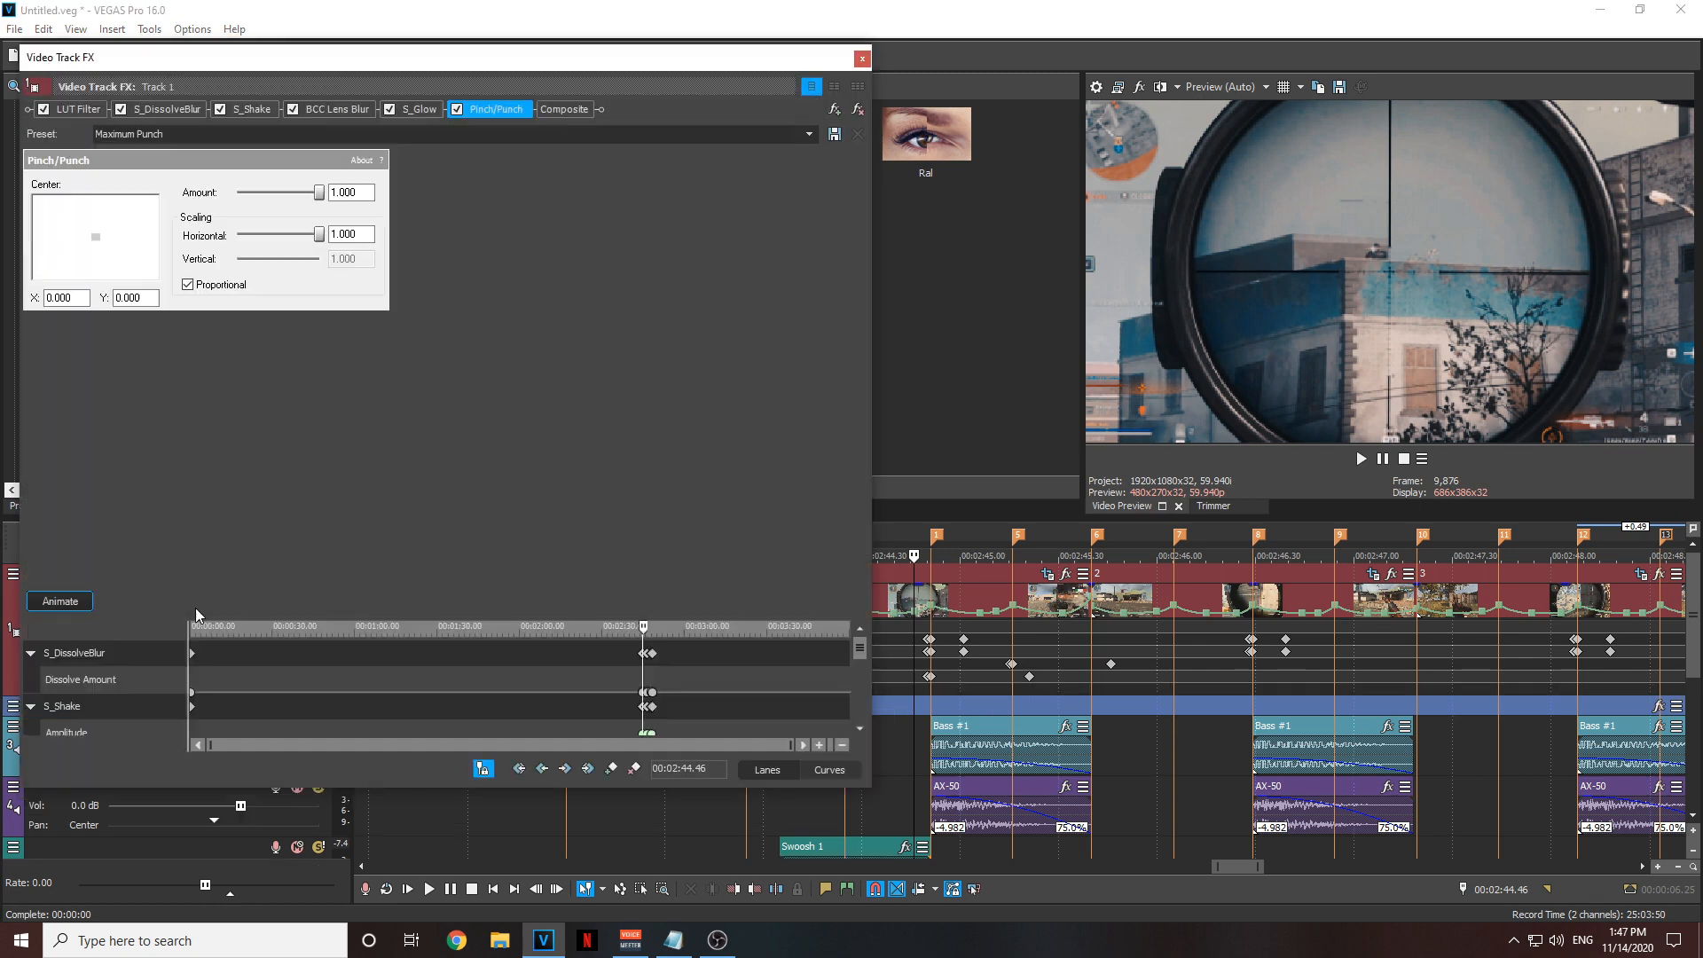
# - Set the Pinch/Punch Amount to 0
pyautogui.moveTo(402, 64); pyautogui.dragTo(584, 89)
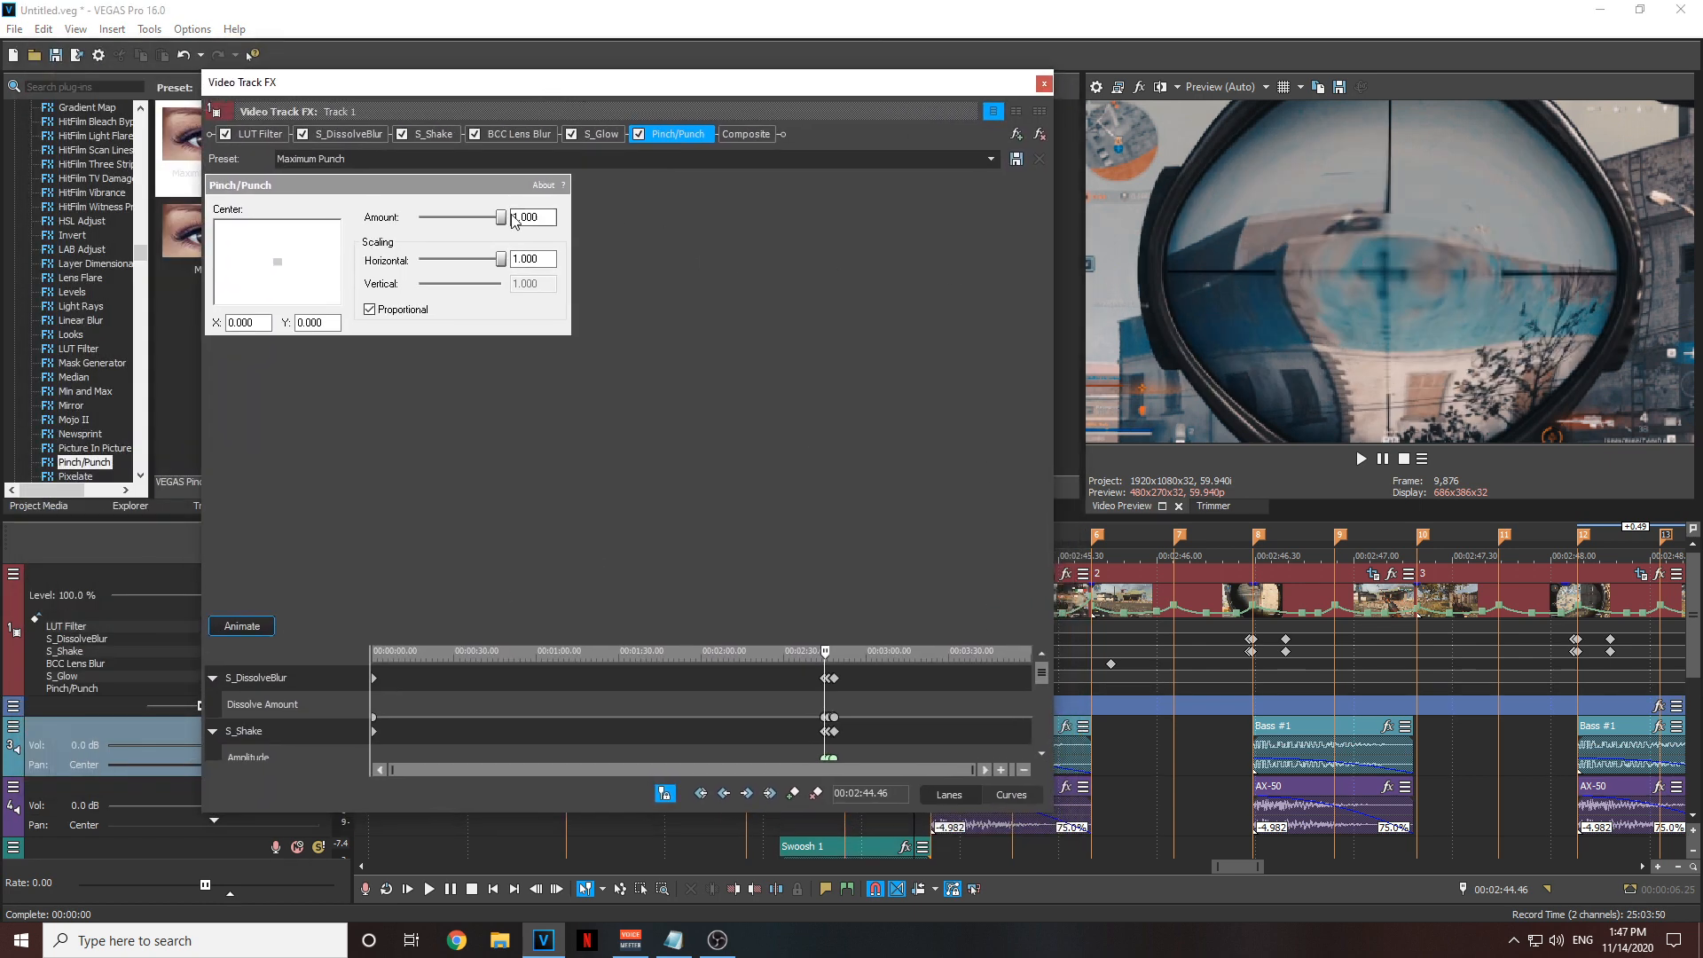
pyautogui.moveTo(495, 222)
pyautogui.mouseDown()
pyautogui.moveTo(390, 224)
pyautogui.moveTo(472, 221)
pyautogui.mouseUp()
pyautogui.write('0')
pyautogui.press('Return')
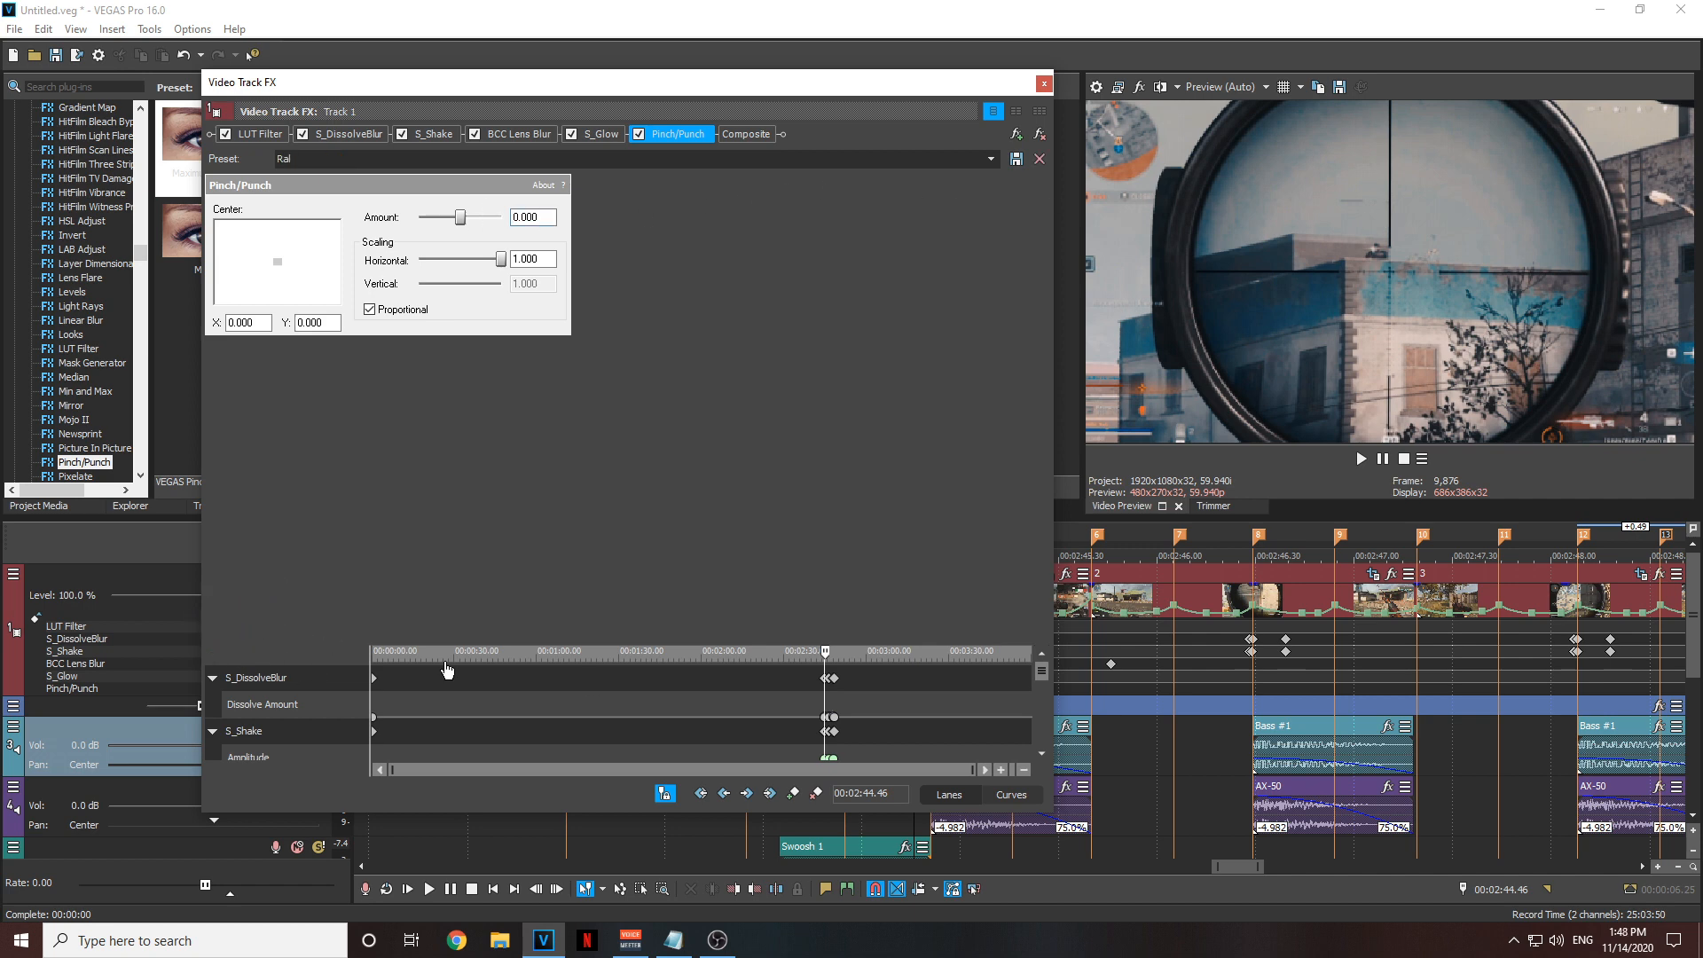
pyautogui.scroll(-3, 1038, 749)
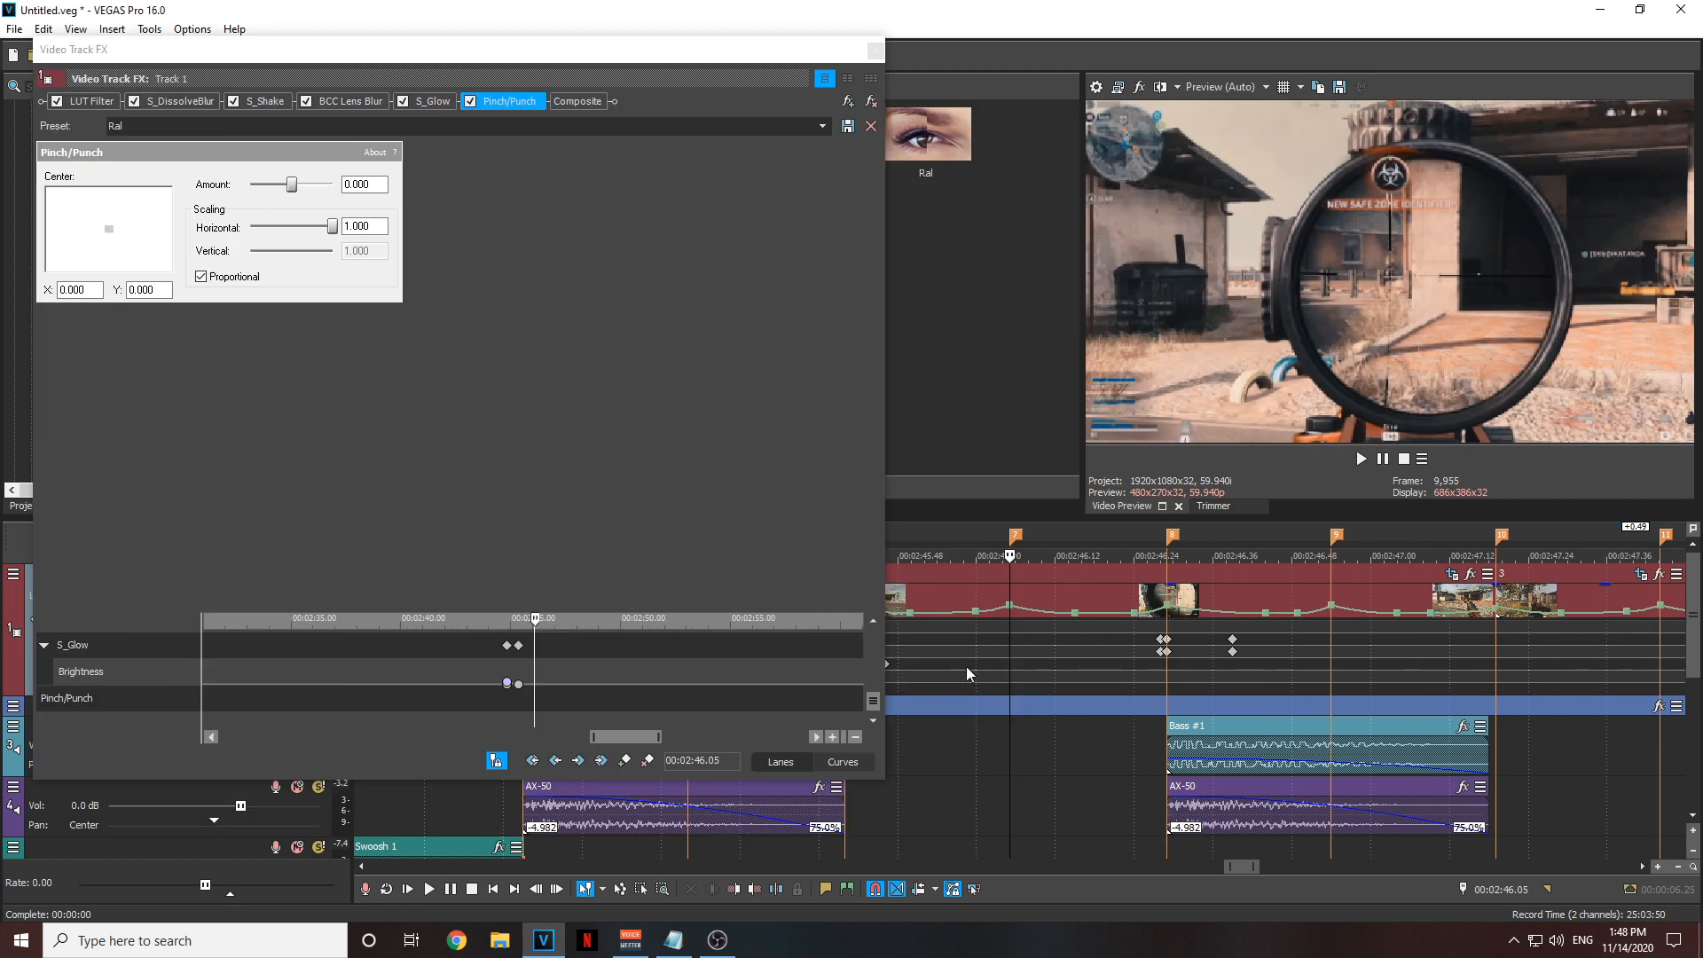
# - Play the montage from the first bass hit at 00:02:44.51 to find a beat for the pinch effect
pyautogui.scroll(-4, 969, 674)
pyautogui.click(928, 692)
pyautogui.press('space')
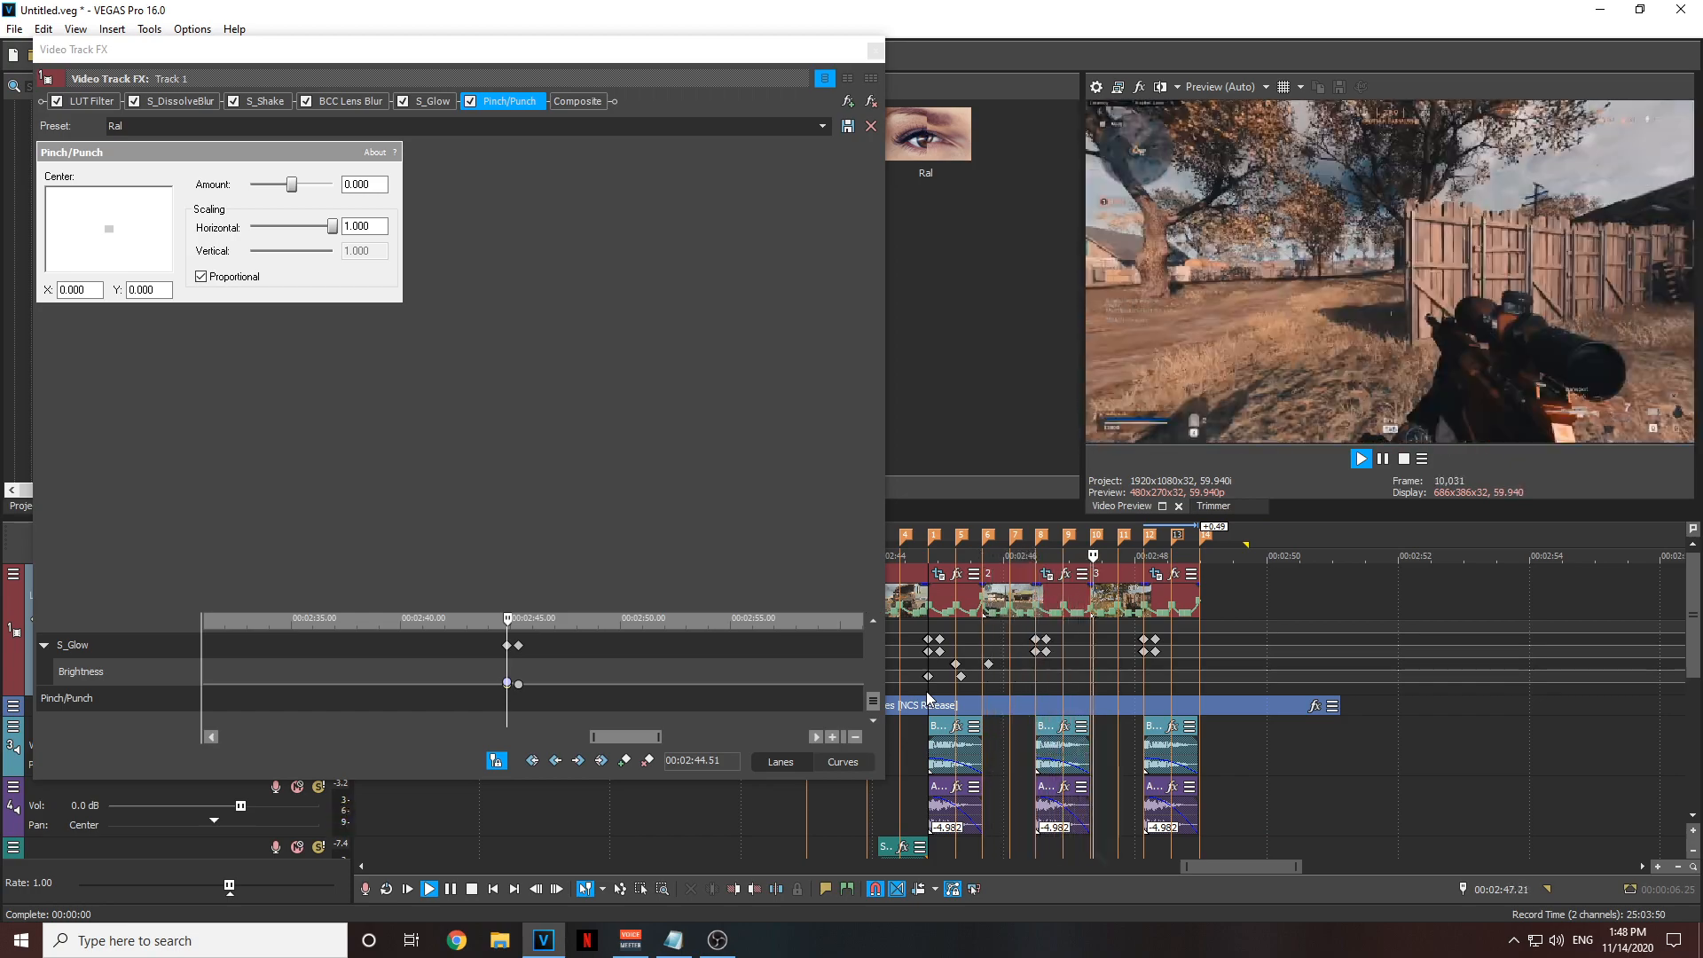
pyautogui.press('space')
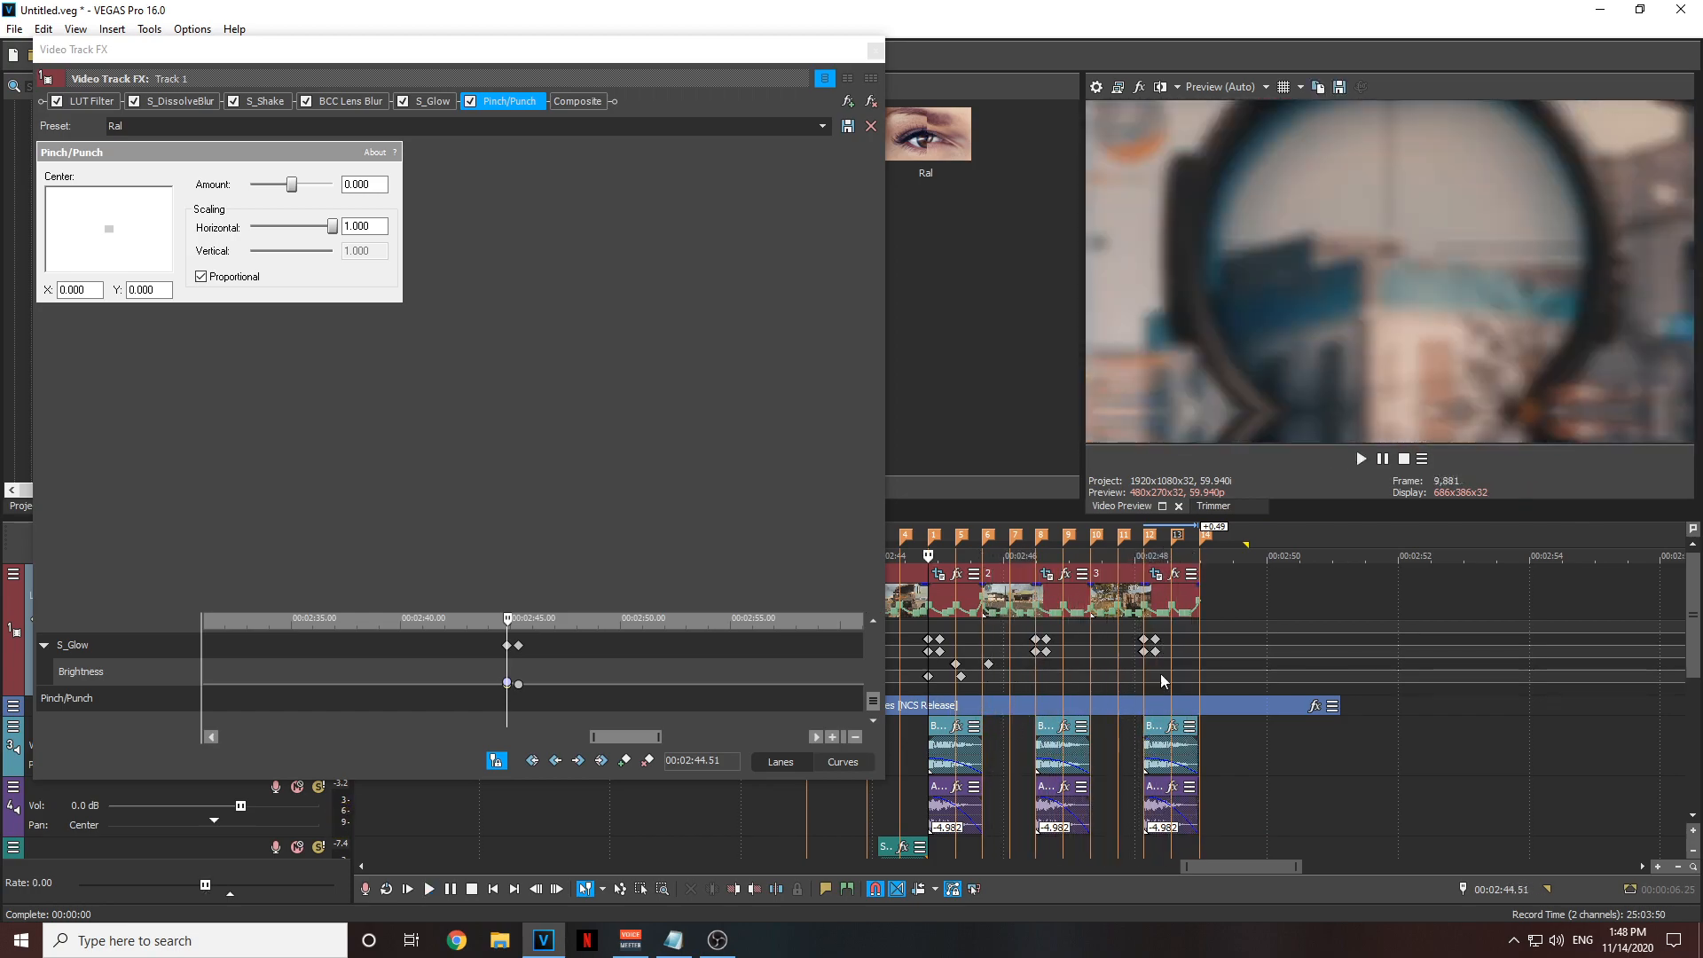
# - Add Pinch/Punch keyframes at the beat marker at 00:02:48.33 and one frame before it at 00:02:48.32
pyautogui.click(1160, 674)
pyautogui.scroll(6, 1161, 673)
pyautogui.click(1142, 666)
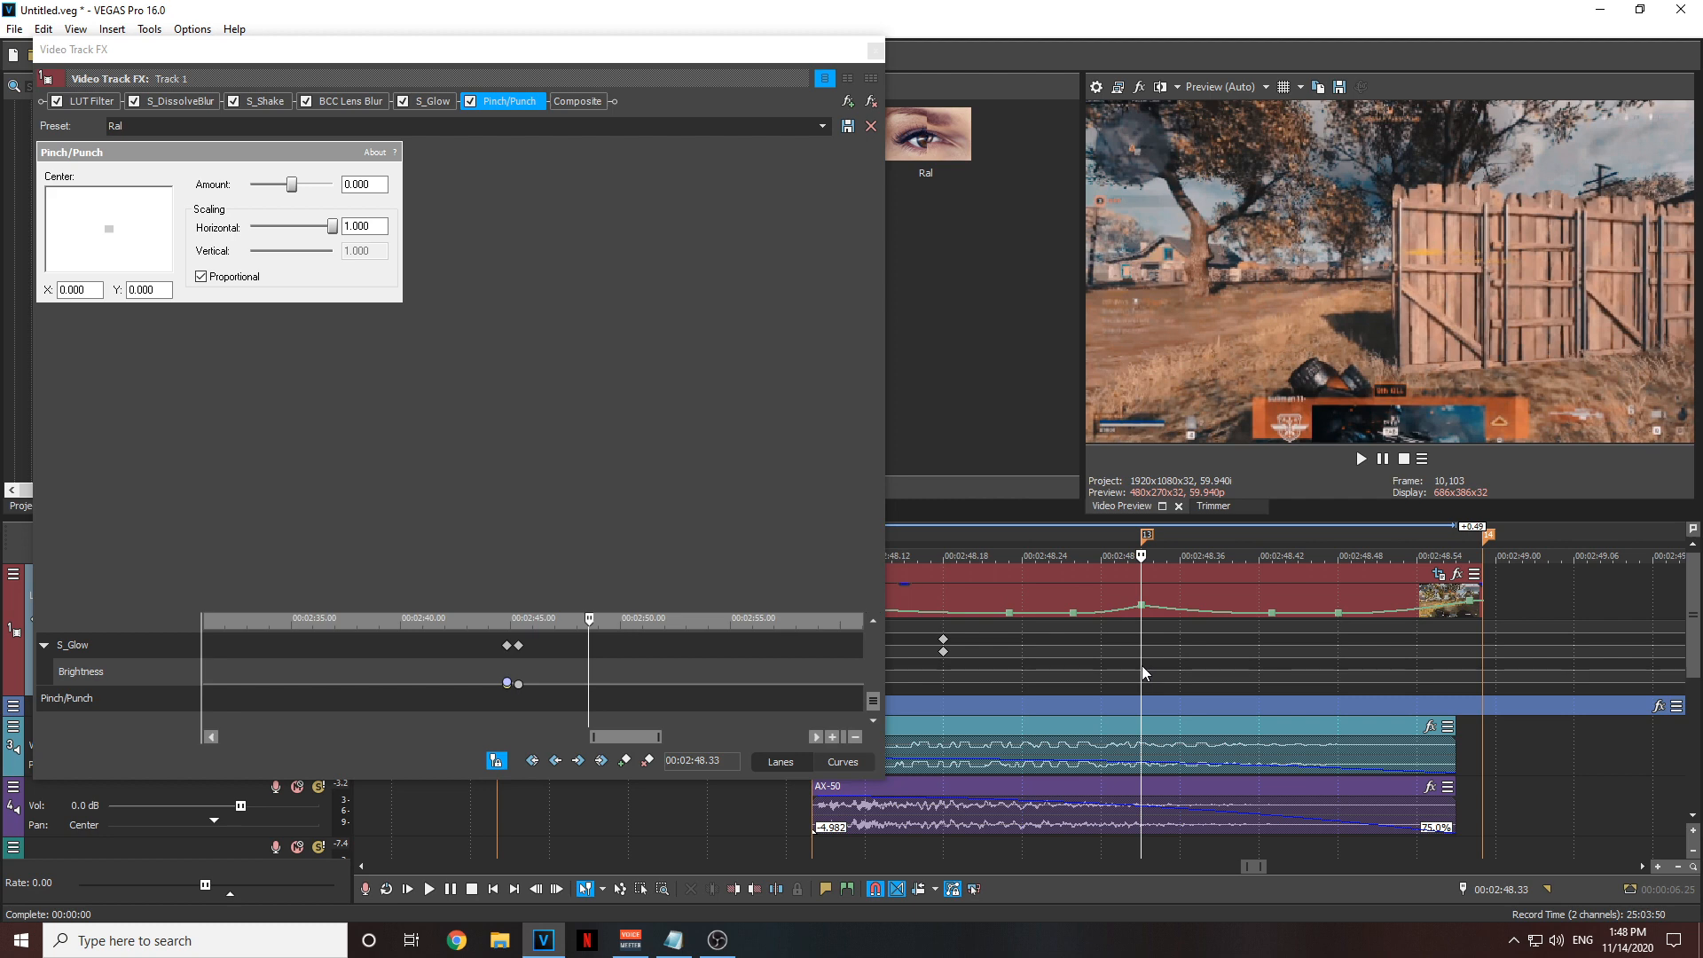
pyautogui.scroll(1, 1142, 666)
pyautogui.scroll(-1, 1141, 665)
pyautogui.scroll(2, 1141, 665)
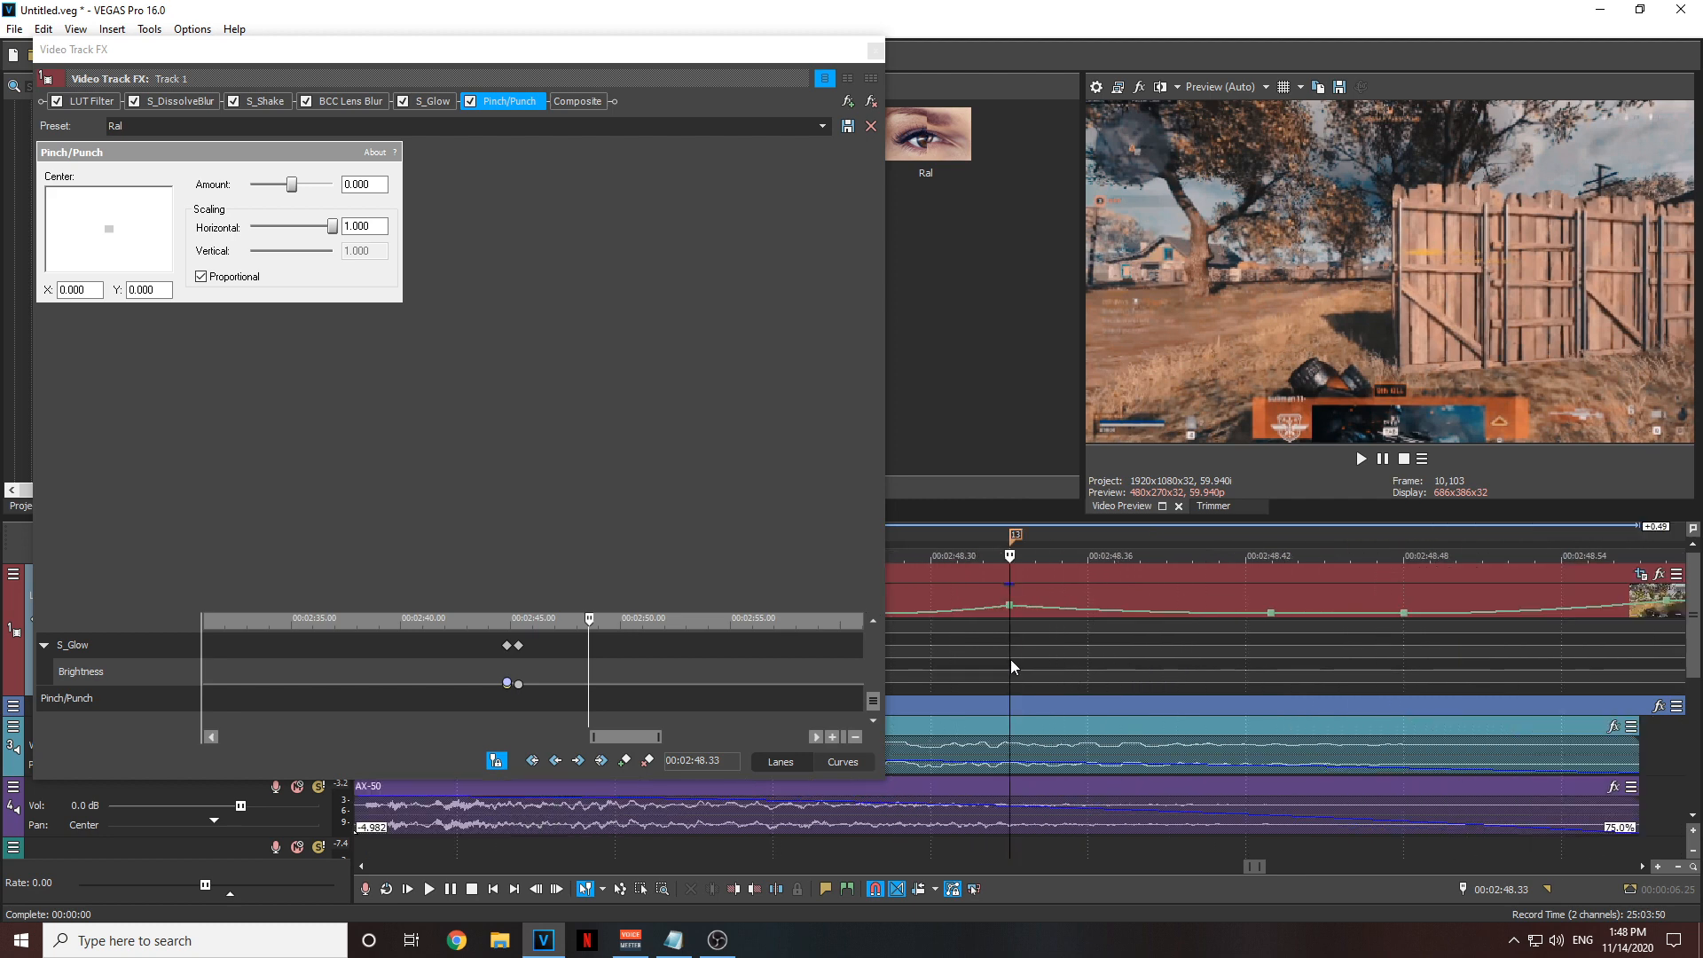
pyautogui.click(626, 761)
pyautogui.scroll(3, 589, 704)
pyautogui.click(533, 700)
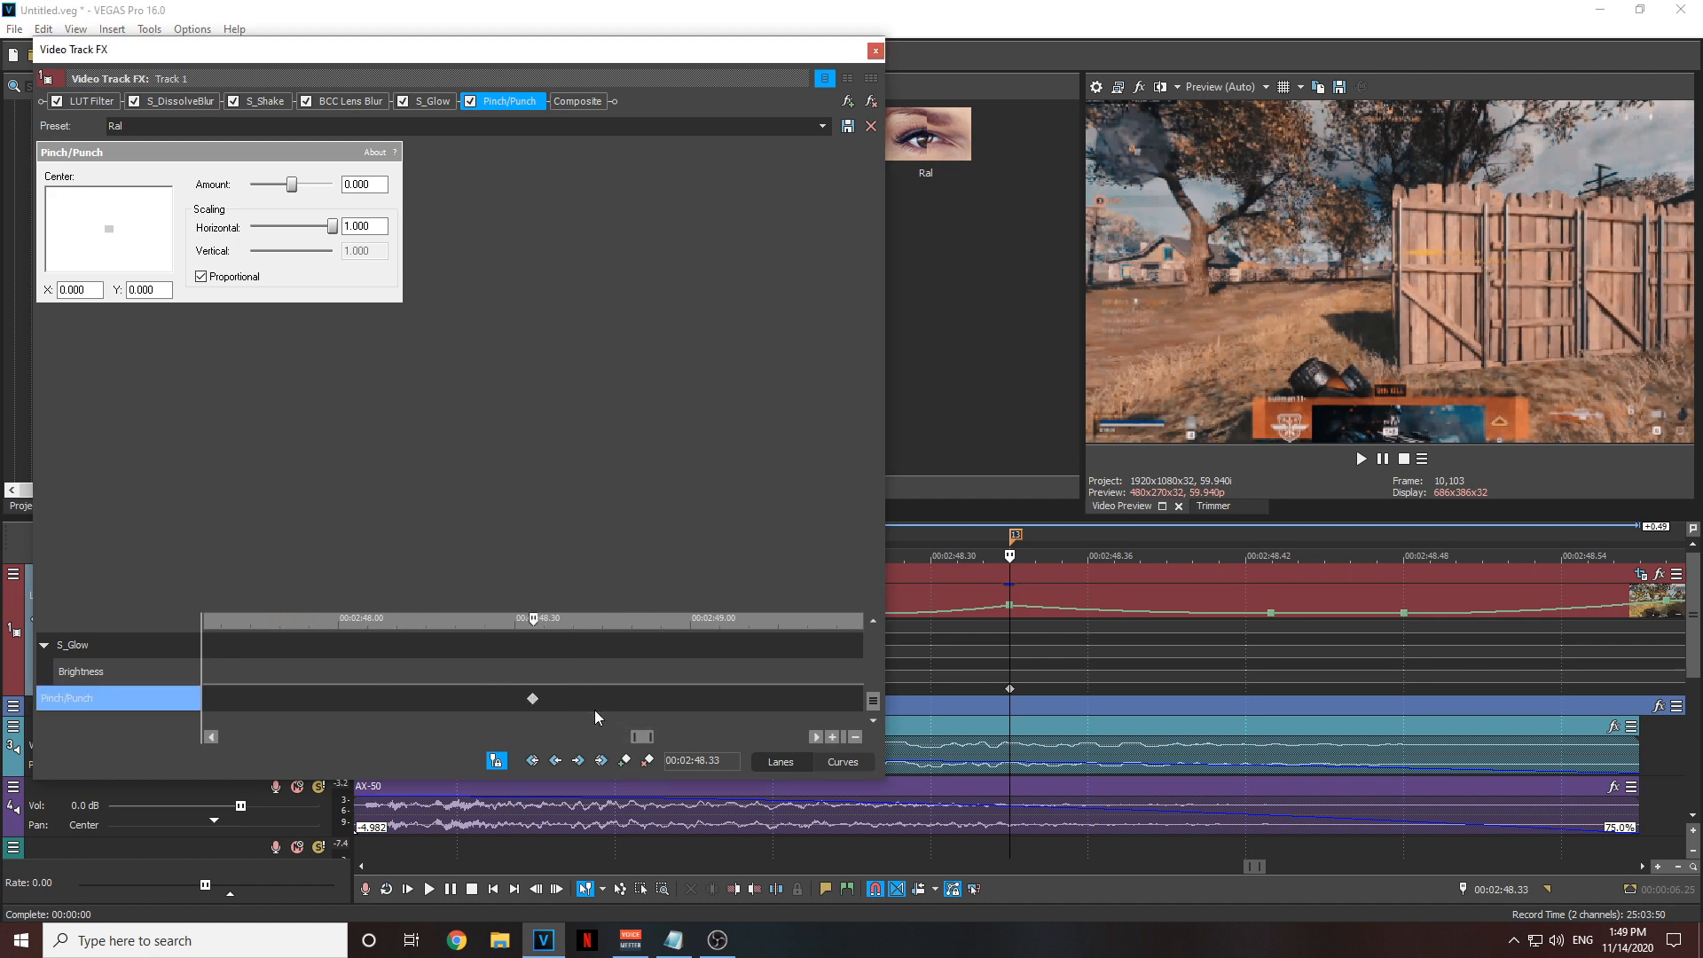
pyautogui.press('Left')
pyautogui.scroll(2, 595, 710)
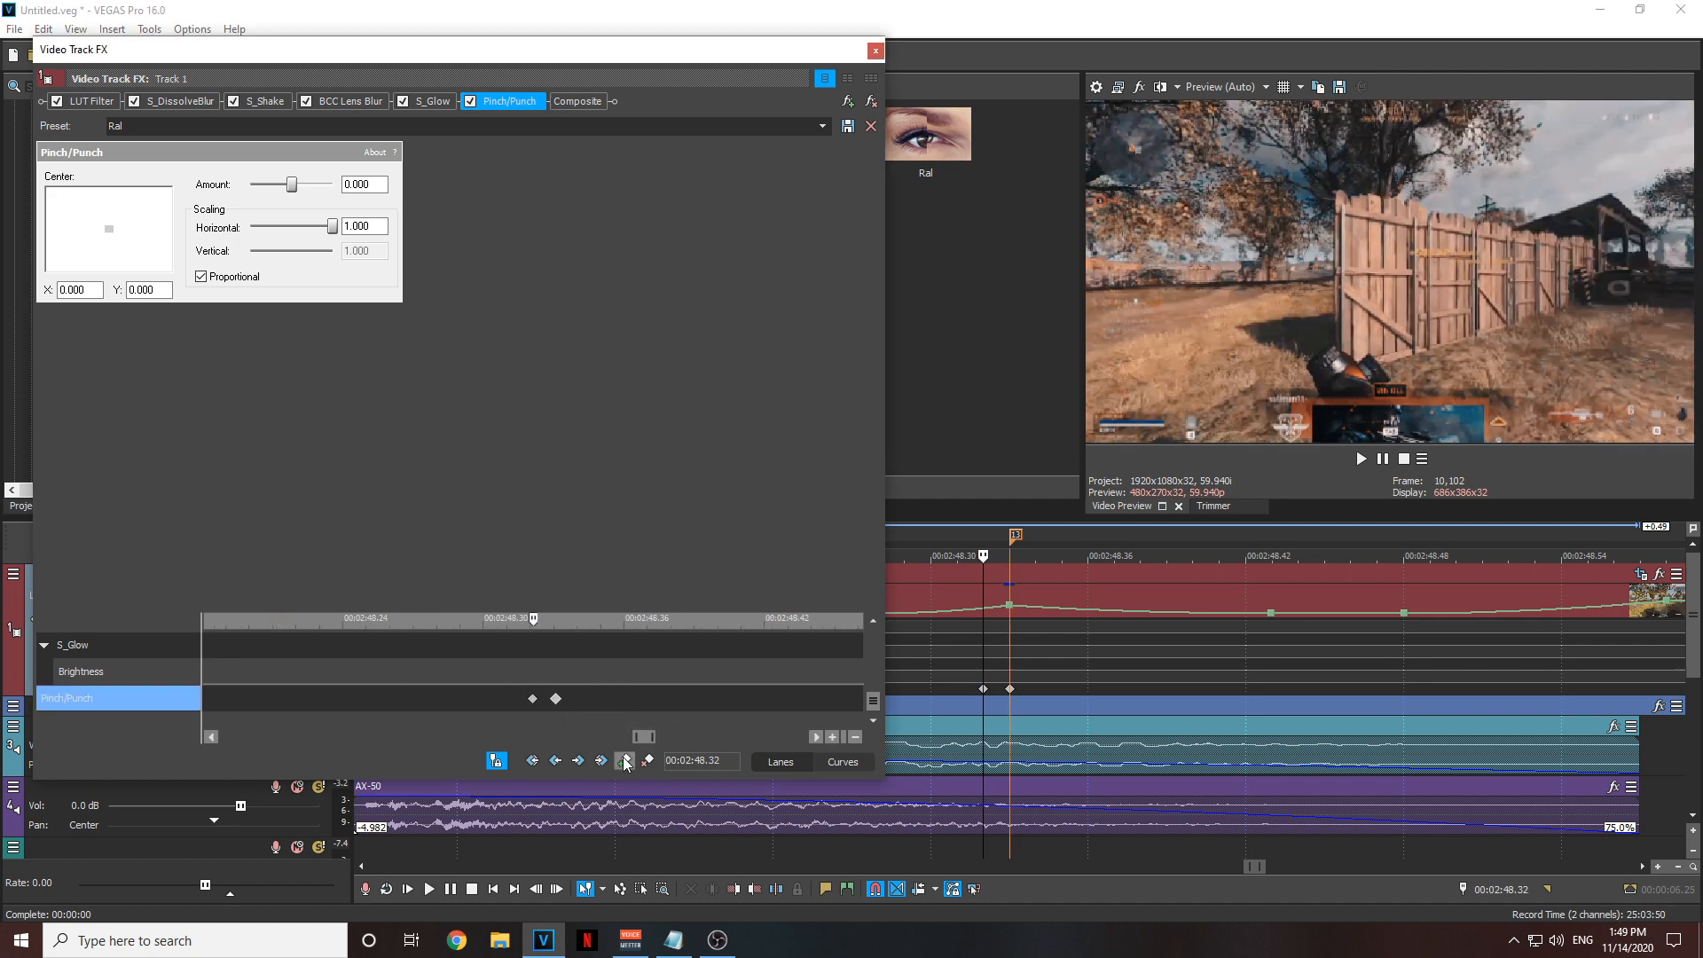
# - Add a third Pinch/Punch keyframe at 00:02:48.48, past the beat marker
pyautogui.click(555, 700)
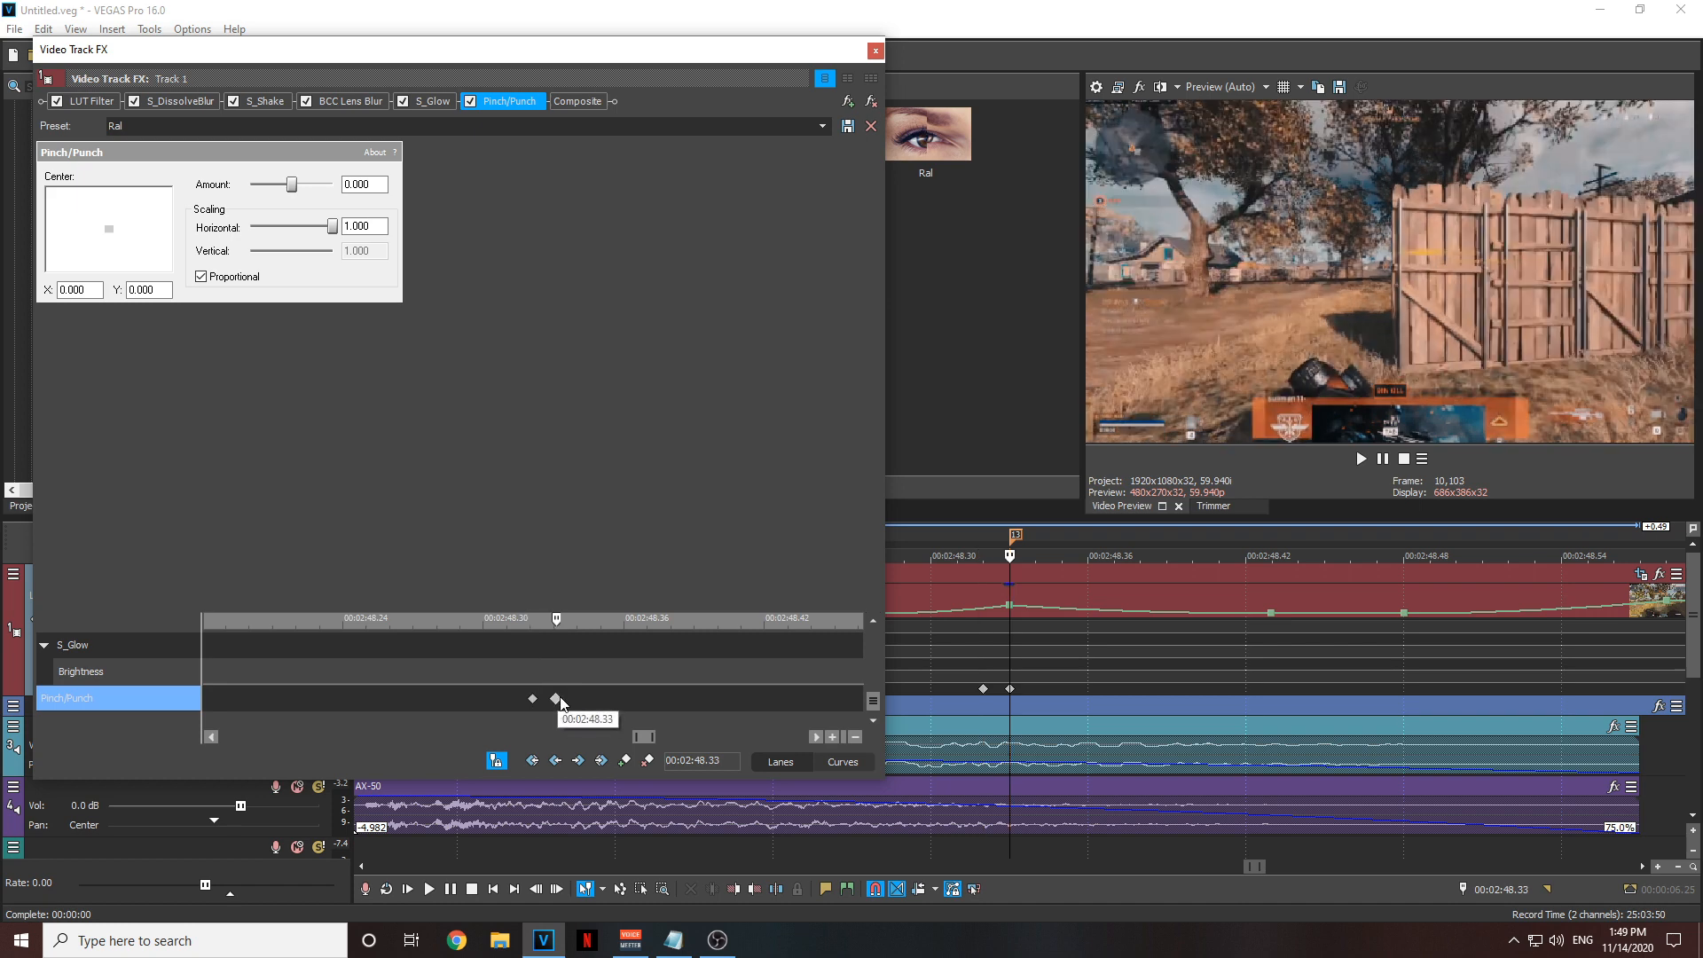
pyautogui.press('Right')
pyautogui.press('Right')
pyautogui.press('Right')
pyautogui.press('Right')
pyautogui.press('Right')
pyautogui.press('Right')
pyautogui.press('Right')
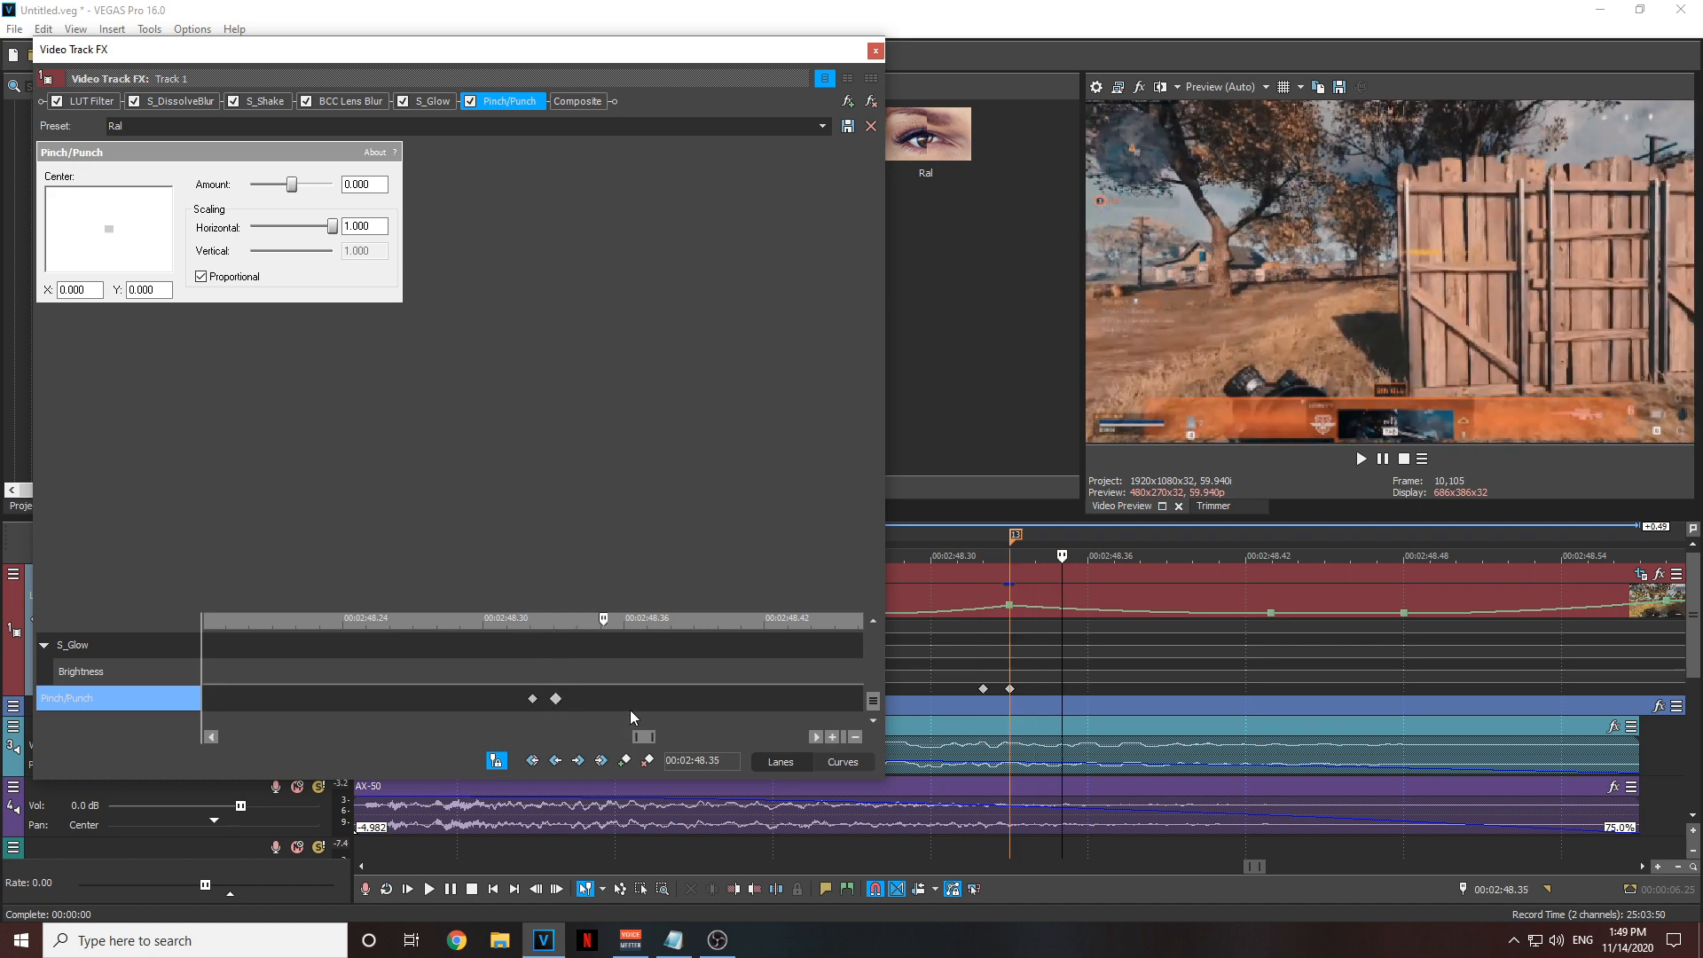
pyautogui.scroll(-3, 633, 709)
pyautogui.press('Right')
pyautogui.press('Right')
pyautogui.press('Right')
pyautogui.press('Right')
pyautogui.press('Right')
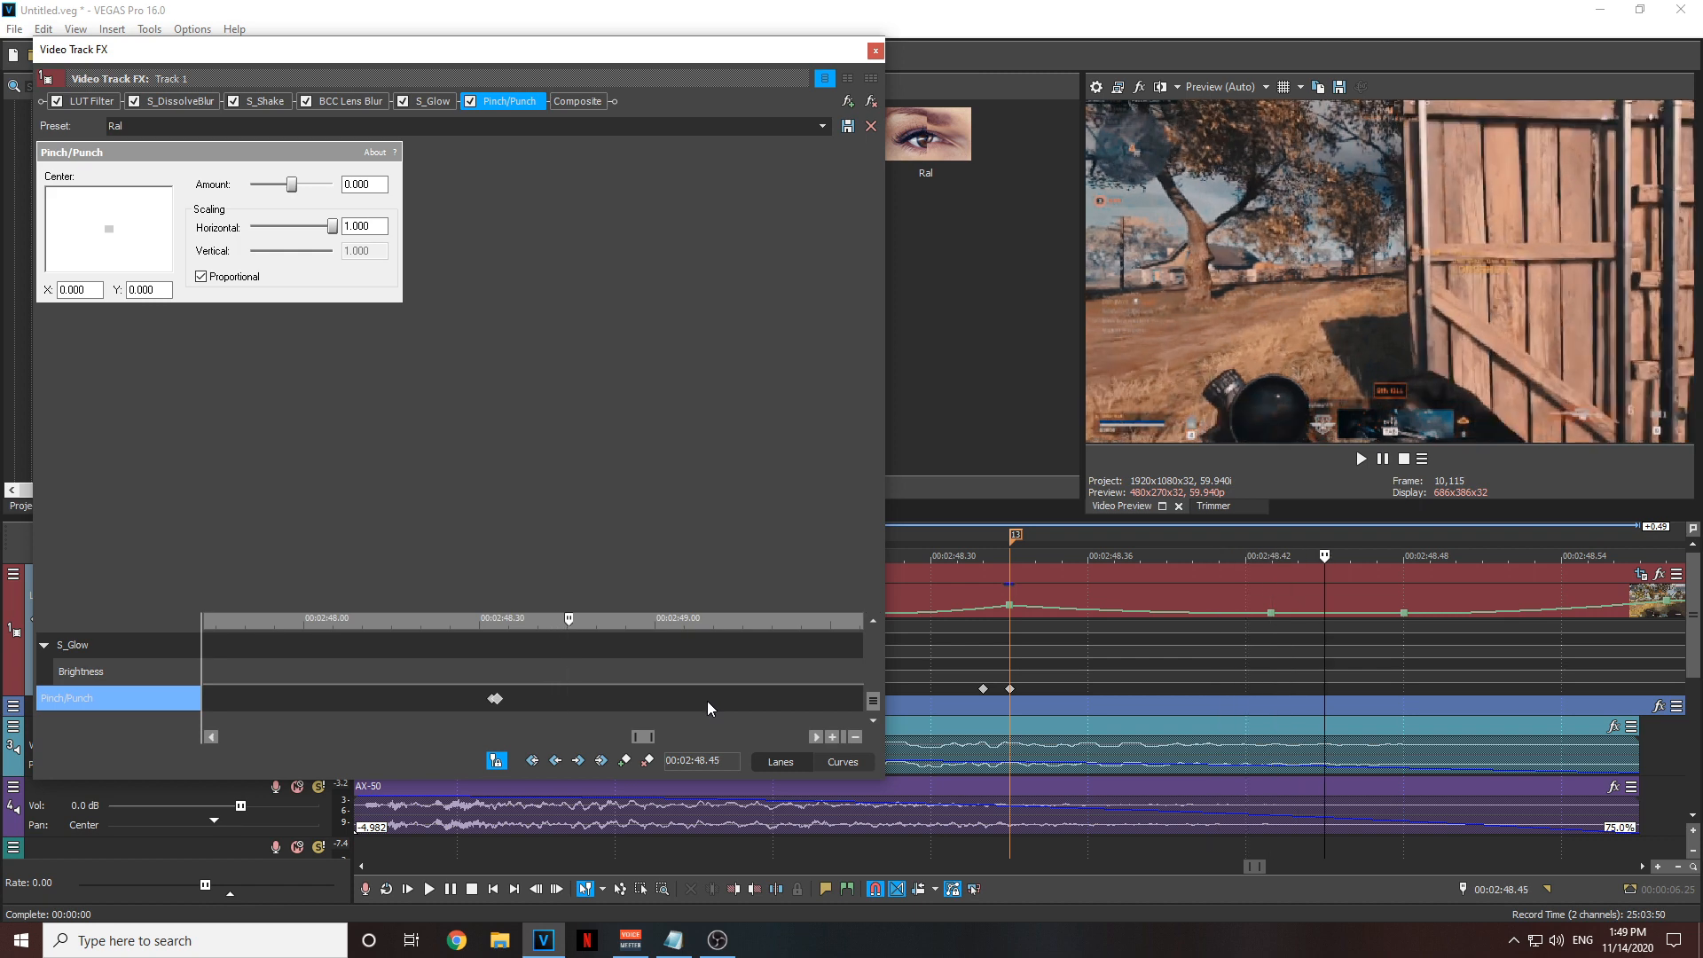
pyautogui.press('Right')
pyautogui.press('Right')
pyautogui.press('Right')
pyautogui.click(625, 761)
# - Set the Pinch/Punch Amount to -0.500 on the keyframe at 00:02:48.33
pyautogui.scroll(2, 534, 707)
pyautogui.click(356, 699)
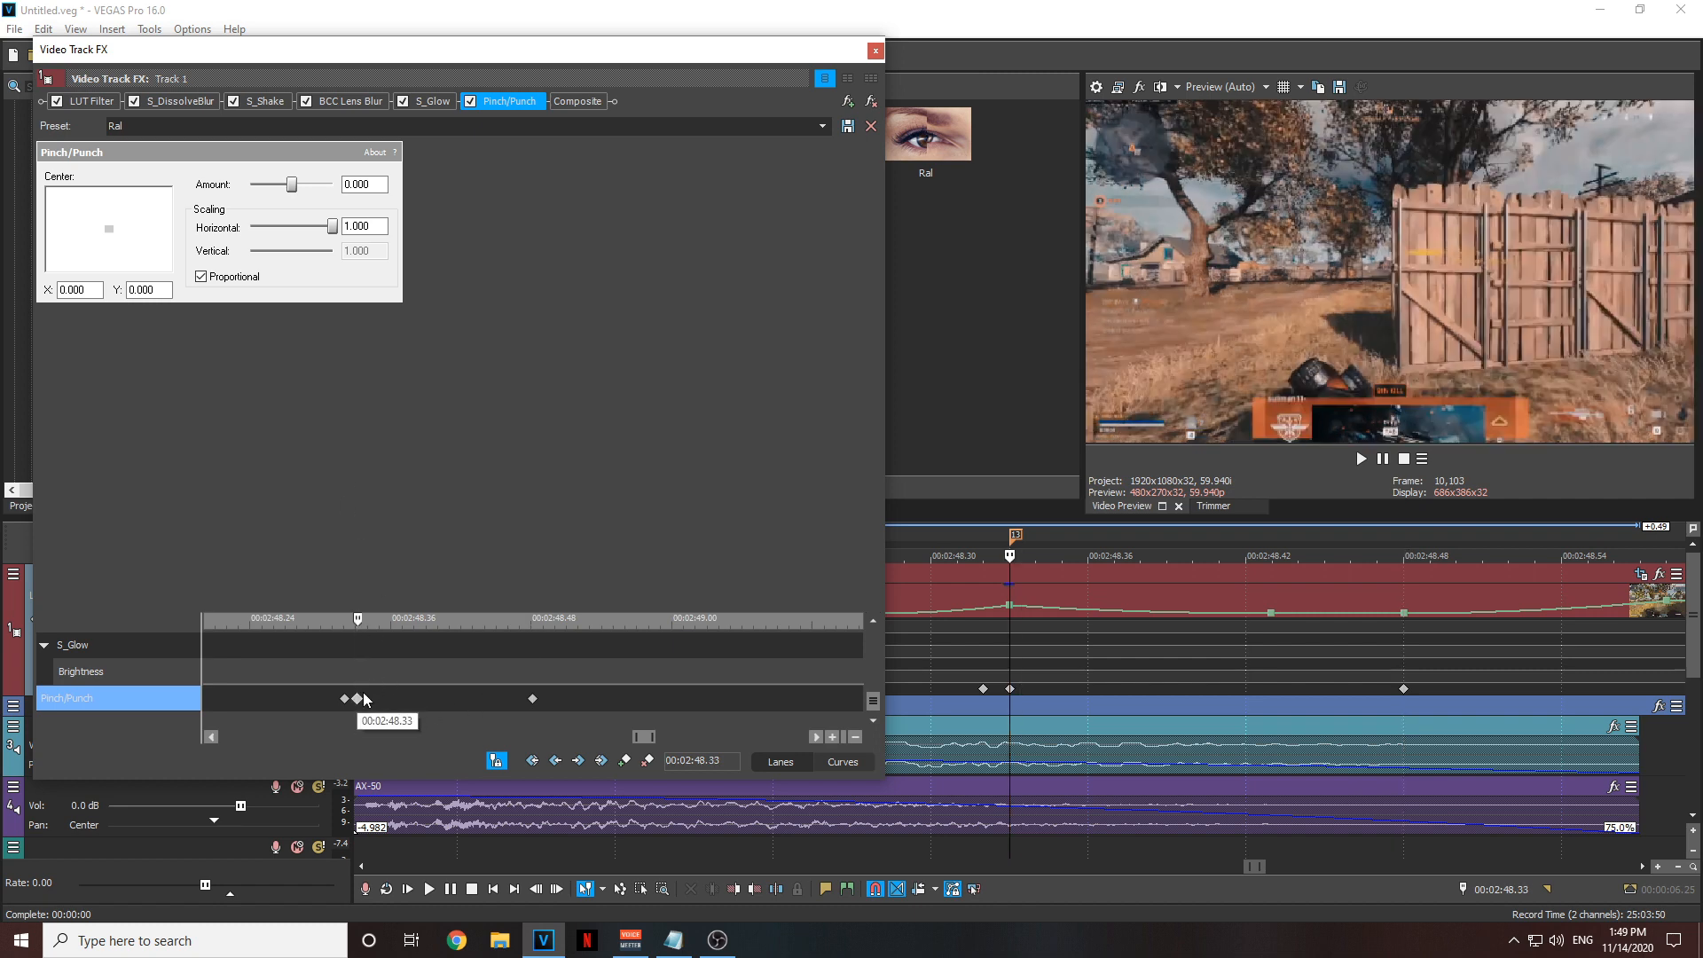
pyautogui.scroll(1, 395, 701)
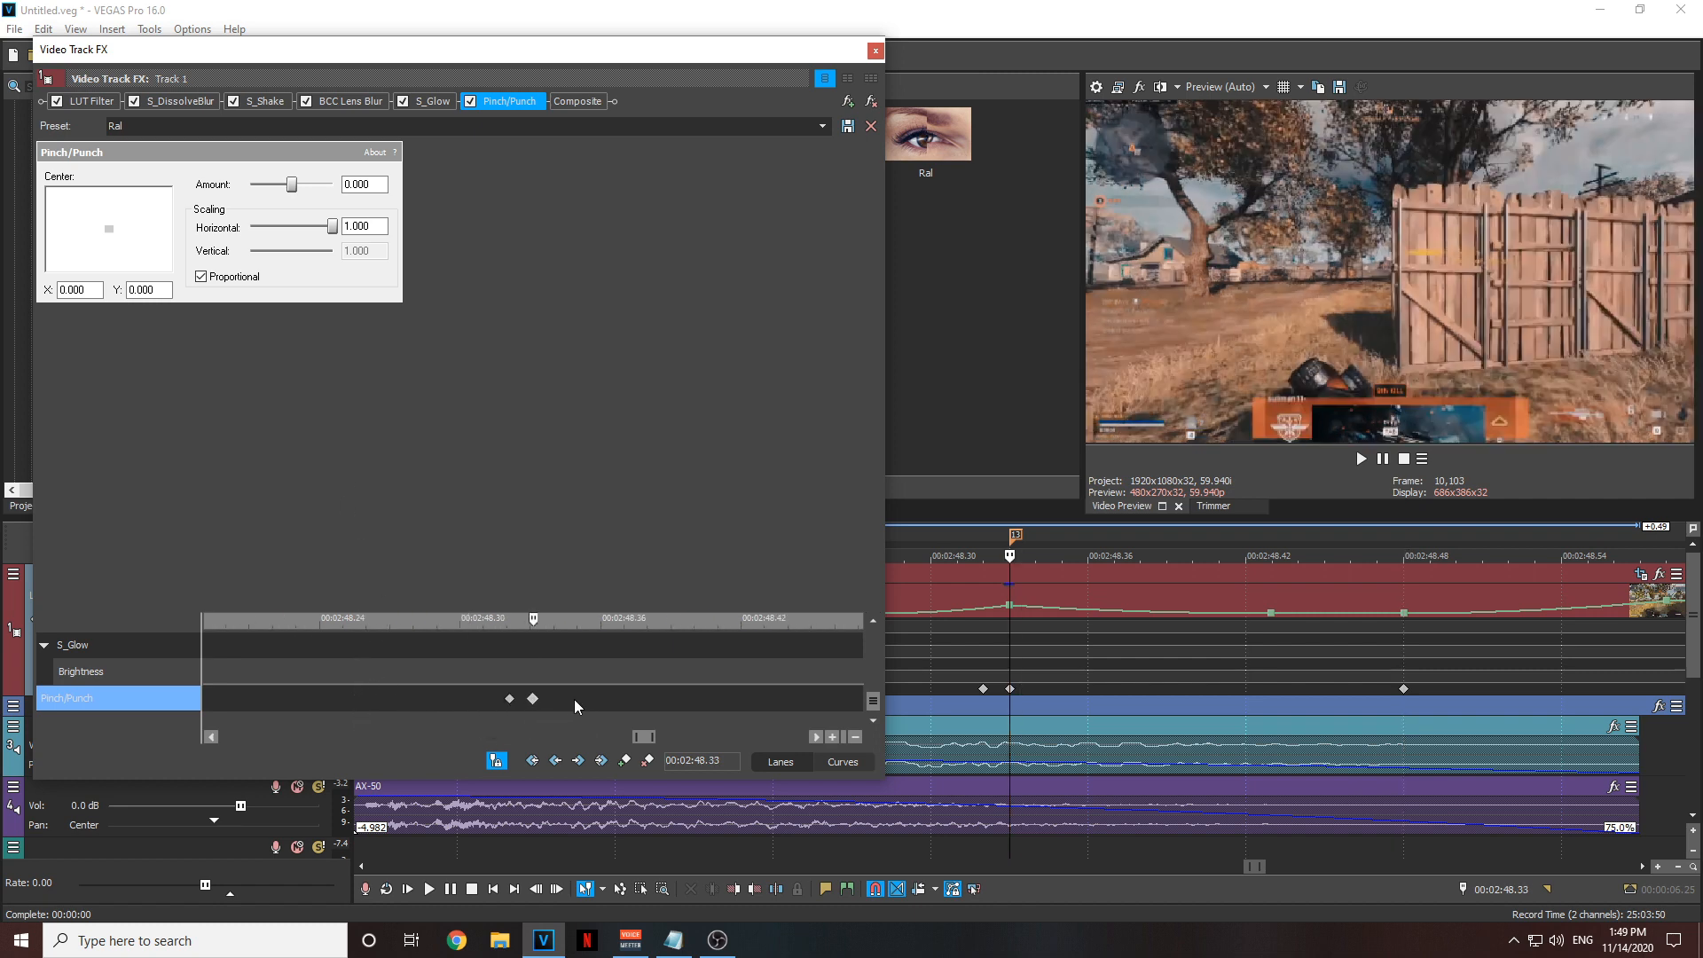
pyautogui.scroll(-2, 574, 699)
pyautogui.moveTo(291, 183); pyautogui.dragTo(274, 193)
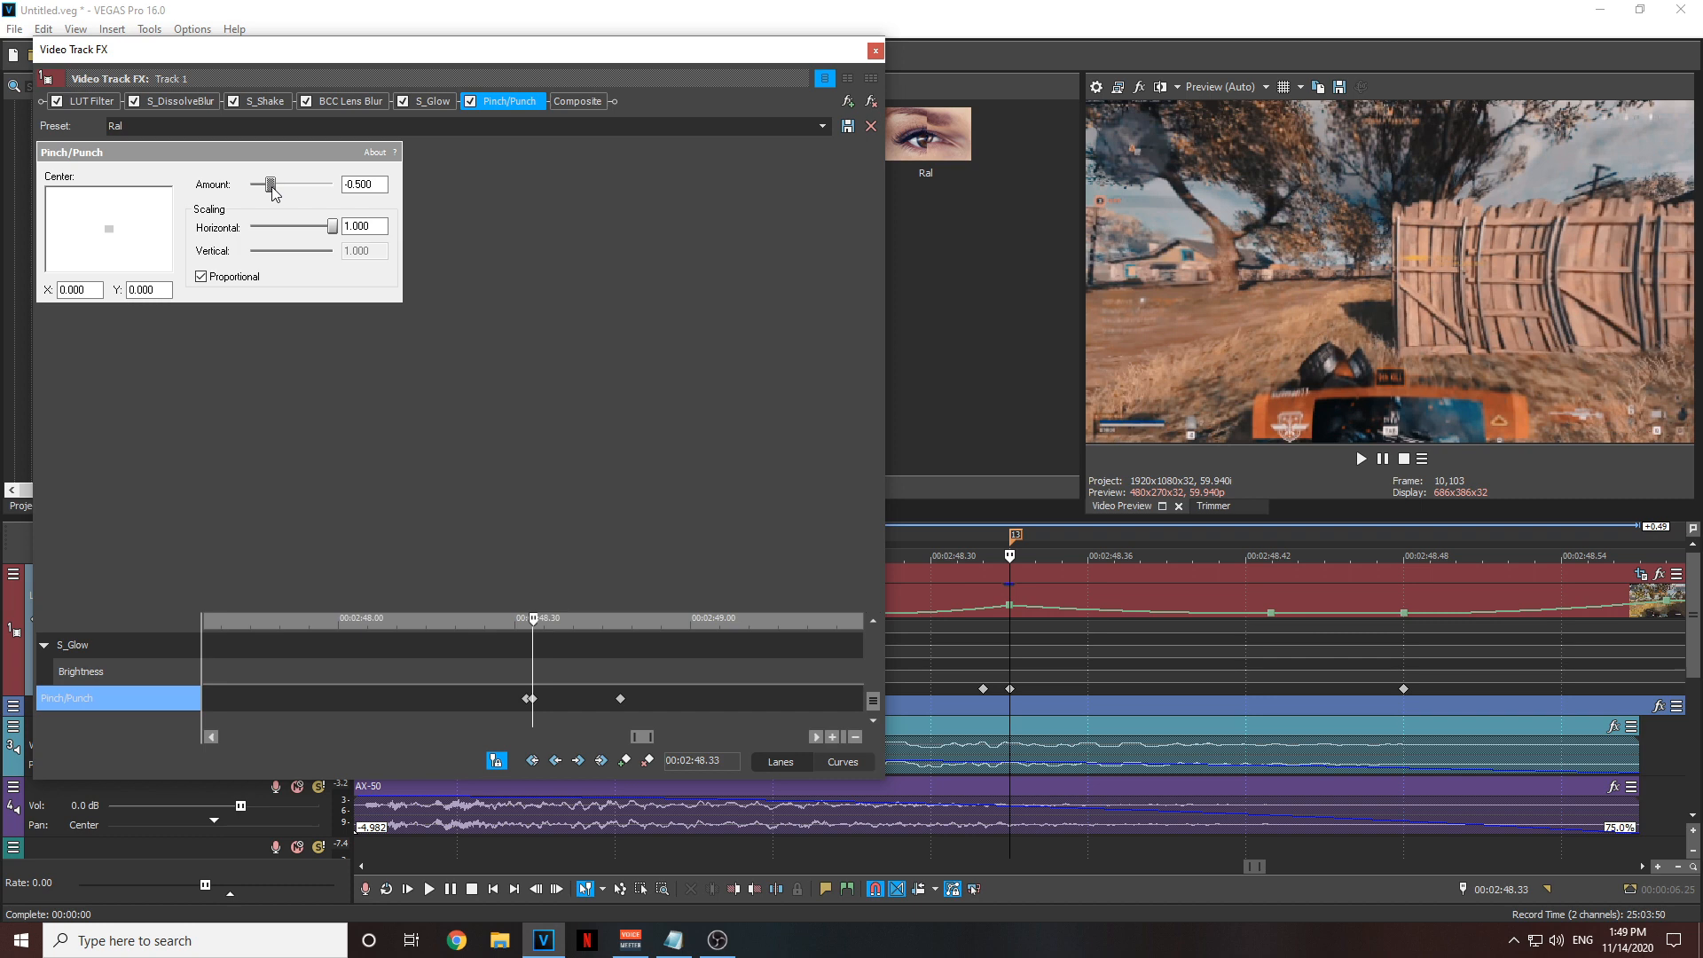
# - Change the interpolation of the 00:02:48.32 Pinch/Punch keyframe and set the 00:02:48.33 keyframe to Smooth Fade
pyautogui.scroll(2, 517, 705)
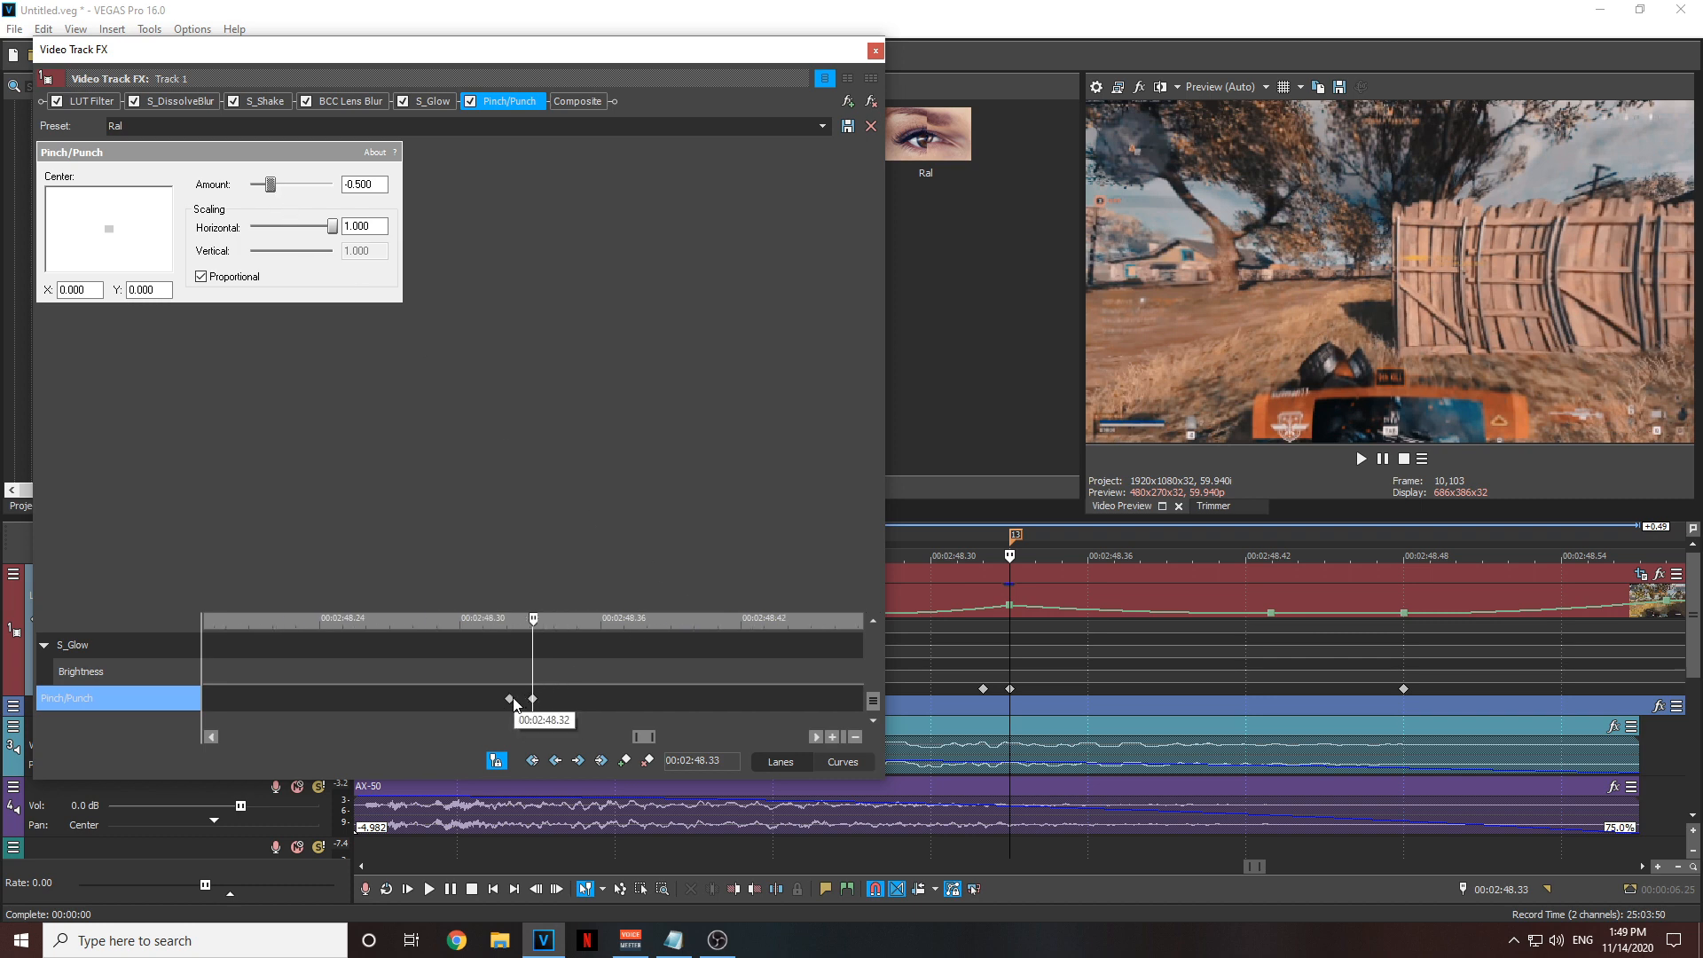
pyautogui.click(511, 699)
pyautogui.rightClick(512, 699)
pyautogui.click(554, 600)
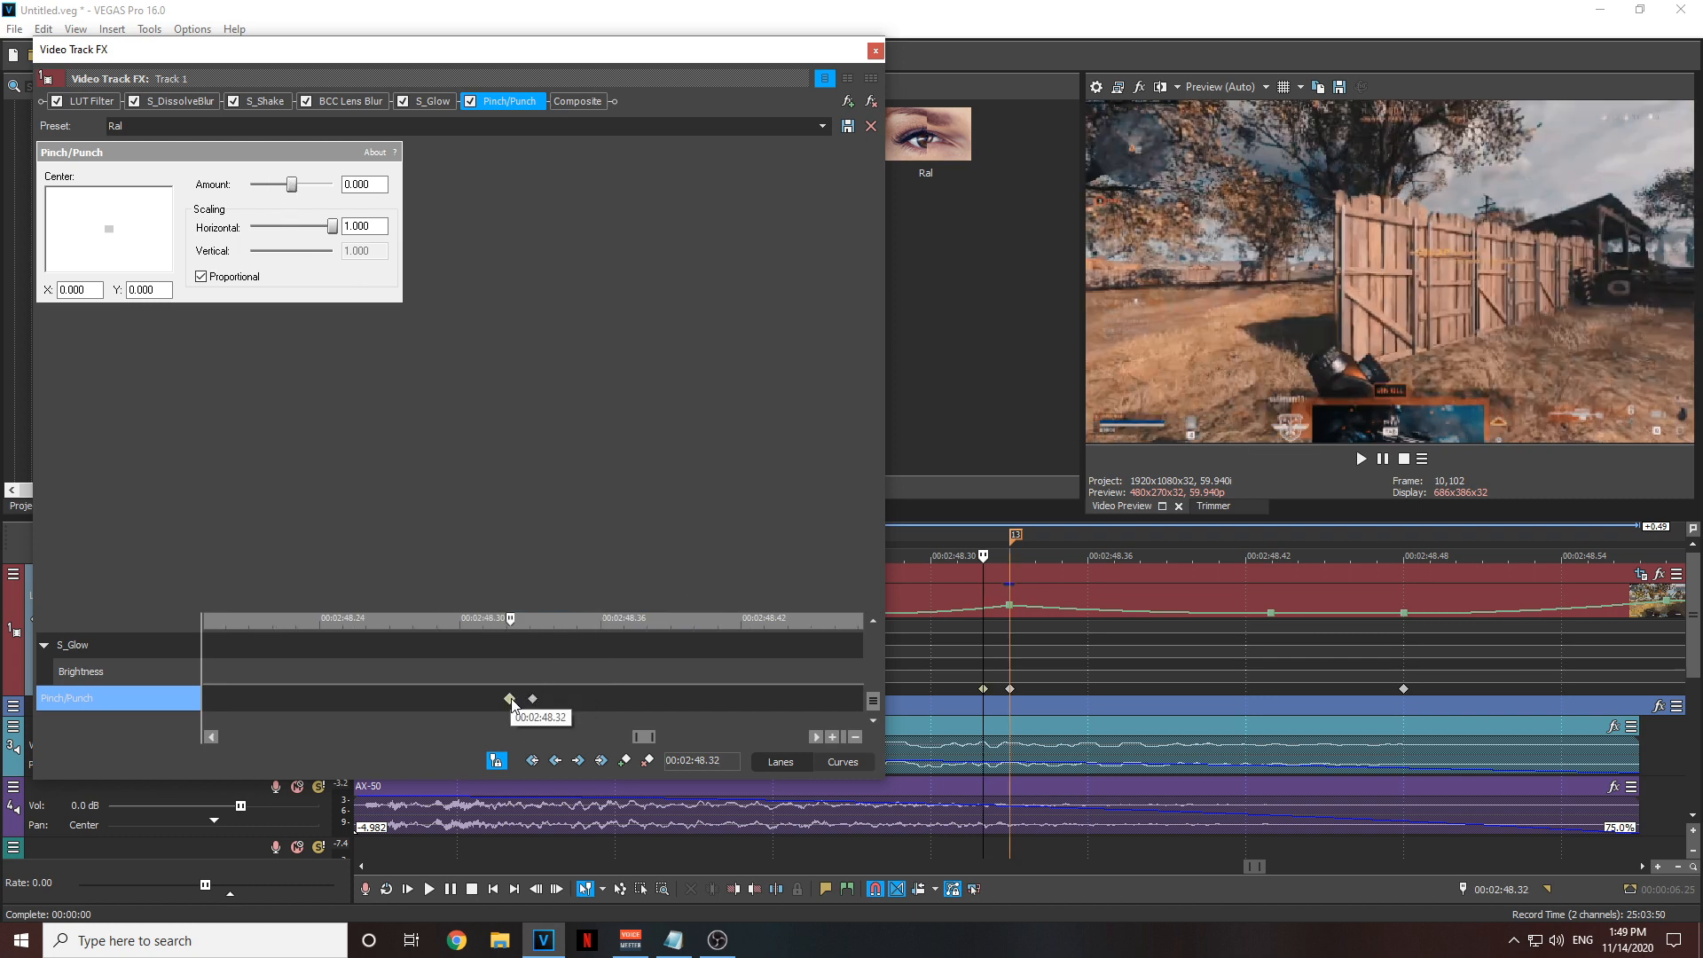
pyautogui.click(532, 699)
pyautogui.rightClick(533, 699)
pyautogui.click(590, 562)
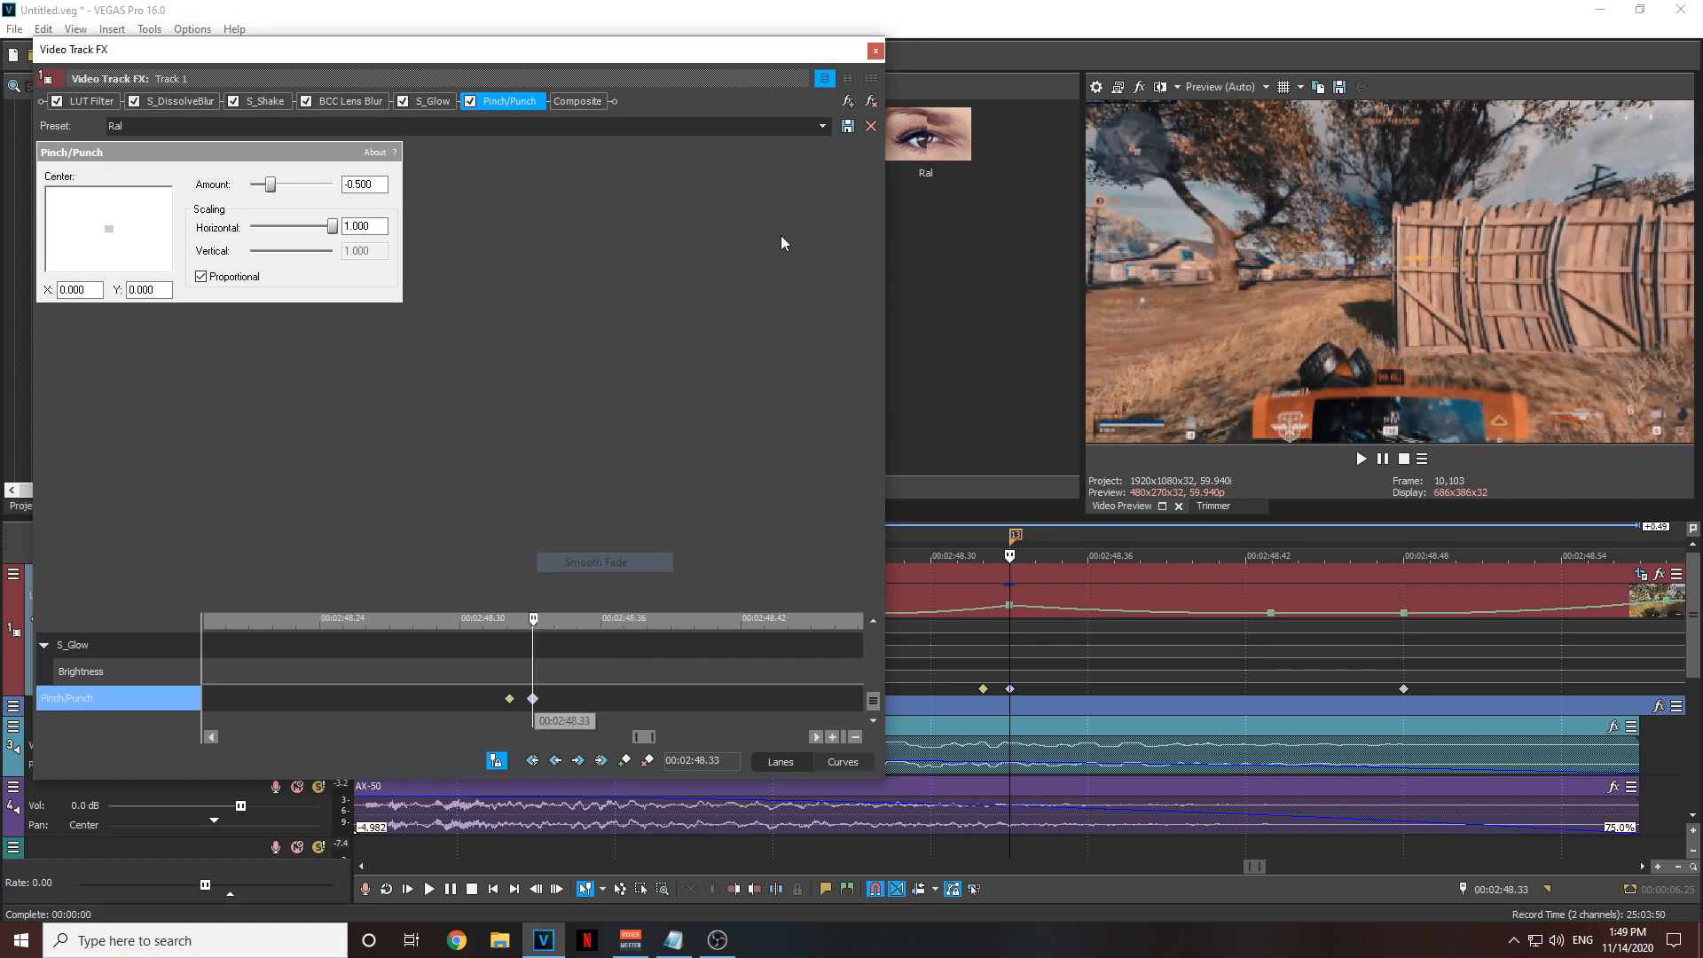
# - Close the track effects window and step through the frames around 00:02:48.33 to examine the pinch distortion
pyautogui.click(876, 51)
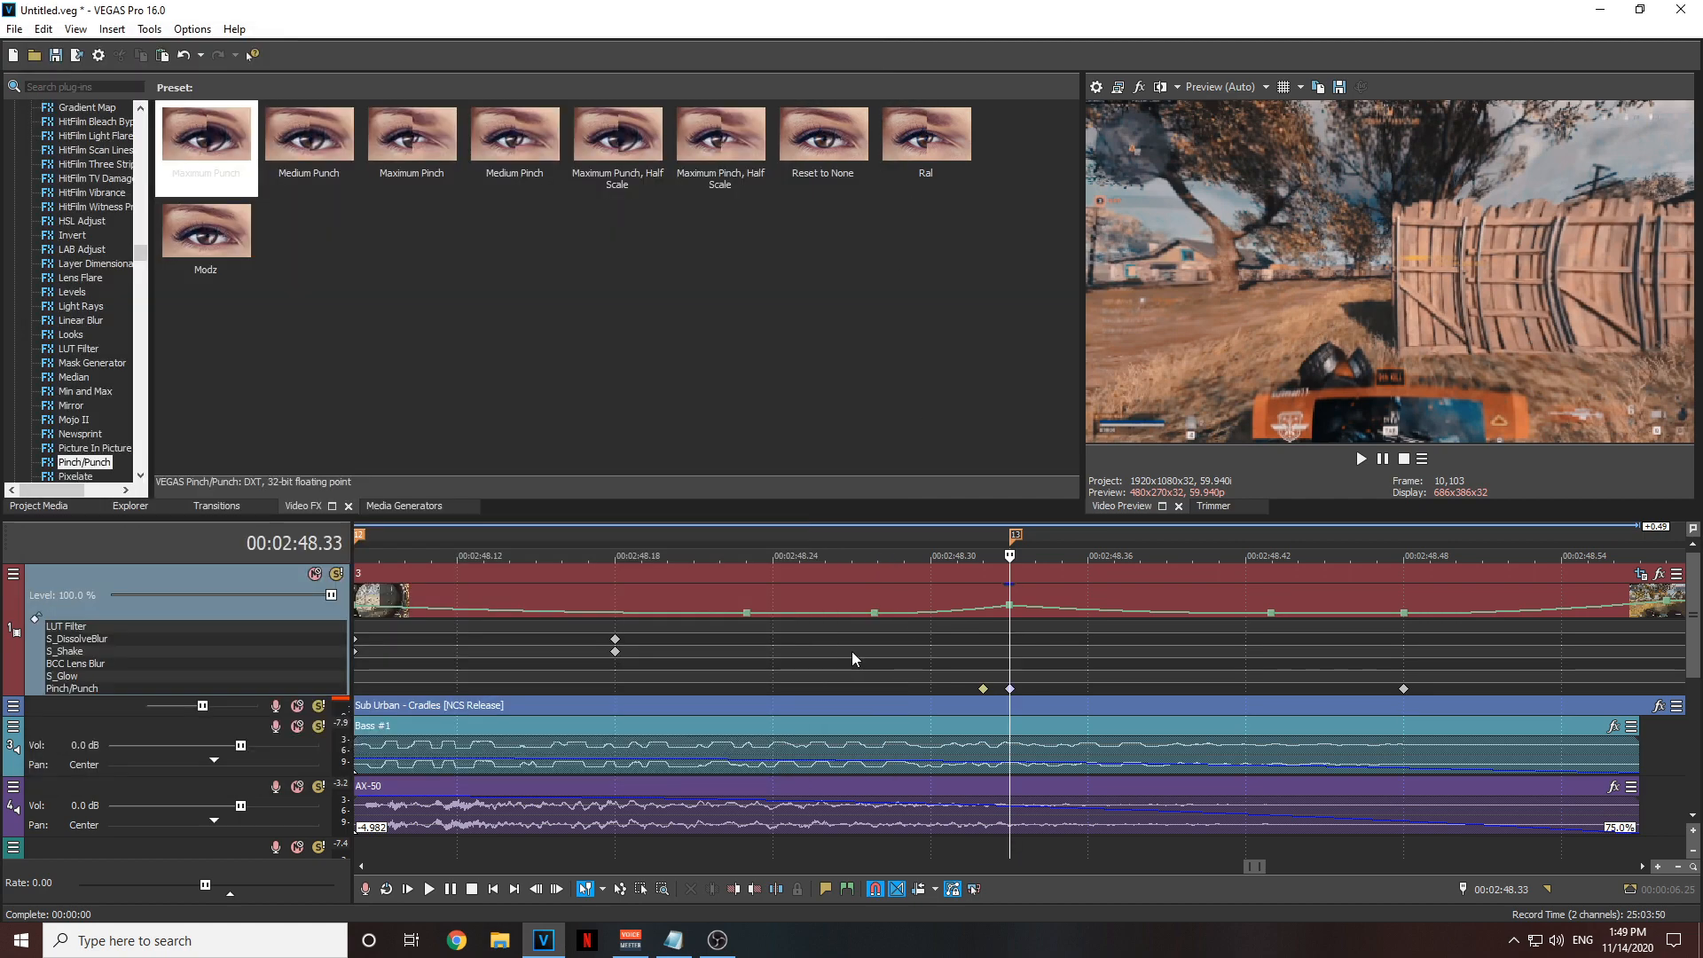
pyautogui.click(851, 651)
pyautogui.click(967, 646)
pyautogui.press('Right')
pyautogui.press('Right')
pyautogui.press('Right')
pyautogui.press('Right')
pyautogui.press('Right')
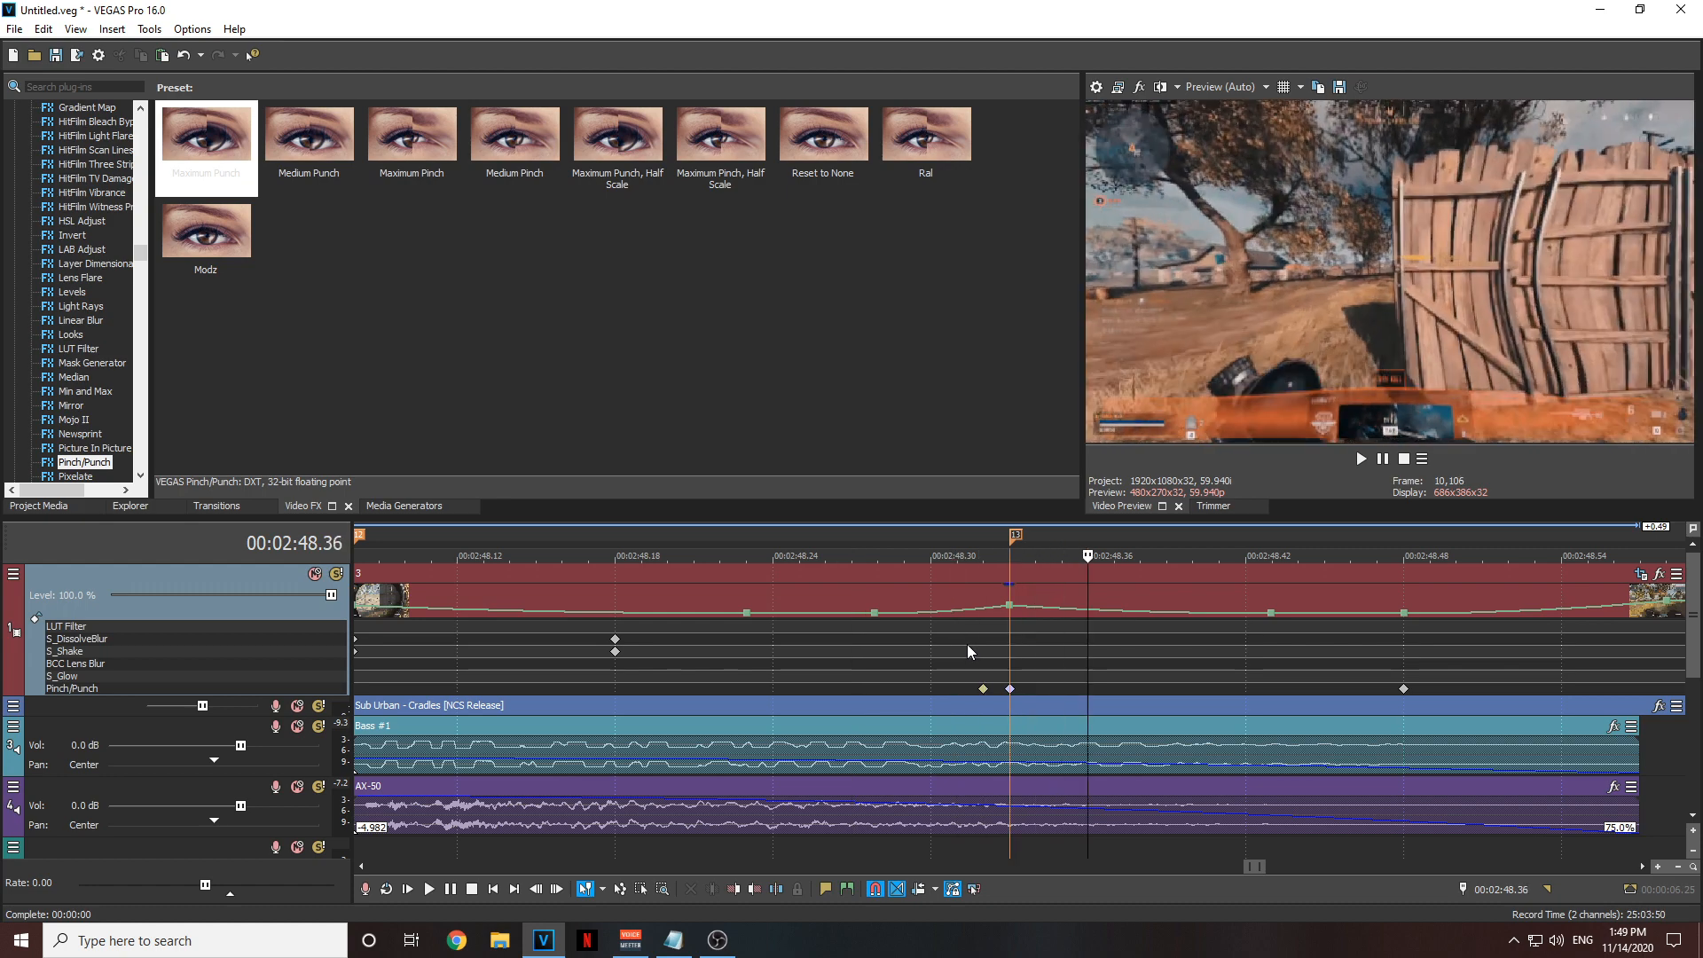
pyautogui.click(967, 644)
pyautogui.press('Right')
pyautogui.press('Right')
pyautogui.press('Right')
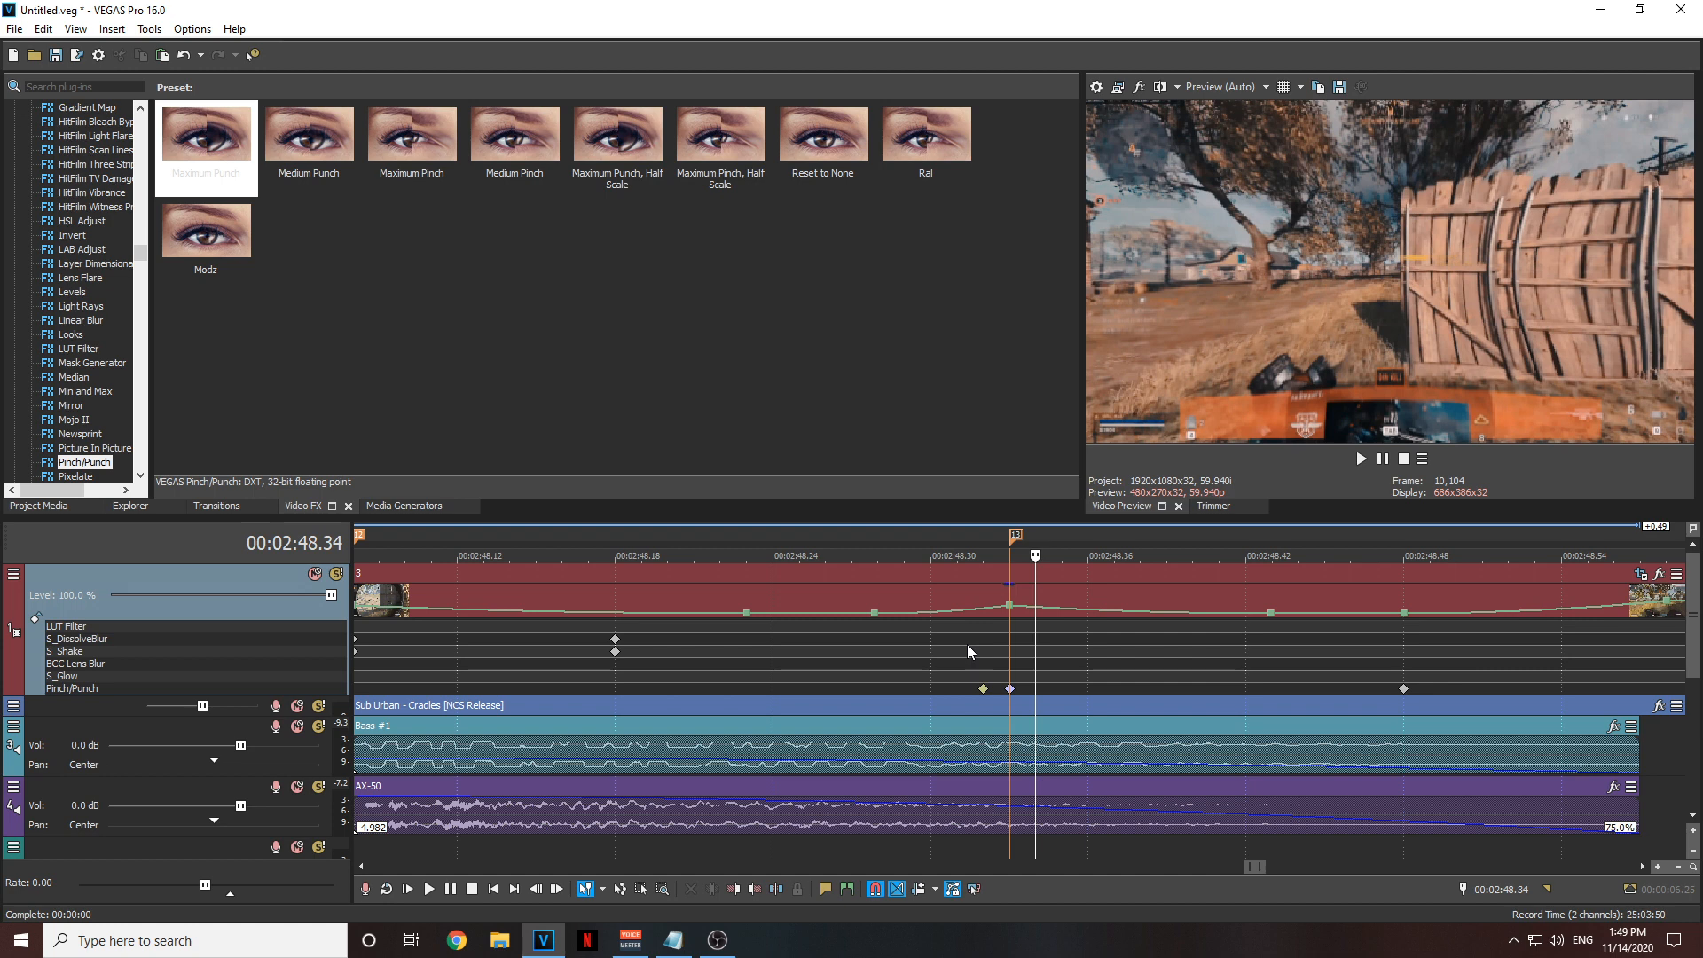
pyautogui.click(967, 644)
pyautogui.press('Right')
pyautogui.press('Right')
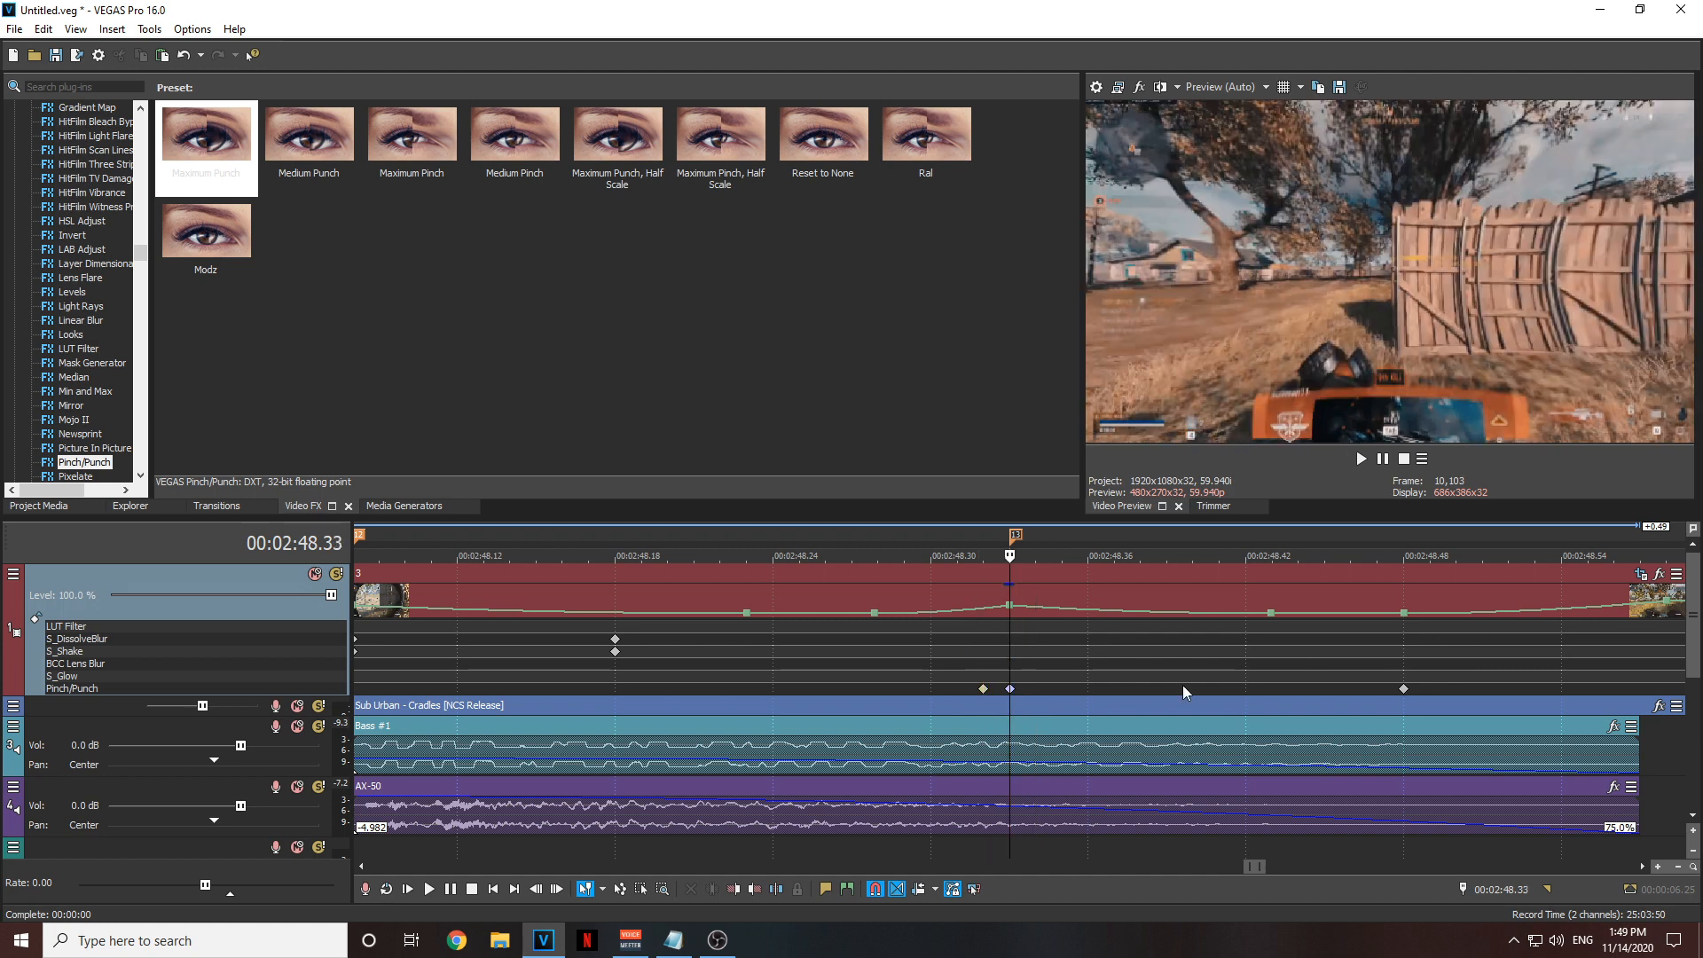
# - Reopen the Pinch/Punch keyframe at 00:02:48.33, toggle the effect off and on to compare, and close the effects window
pyautogui.doubleClick(1011, 690)
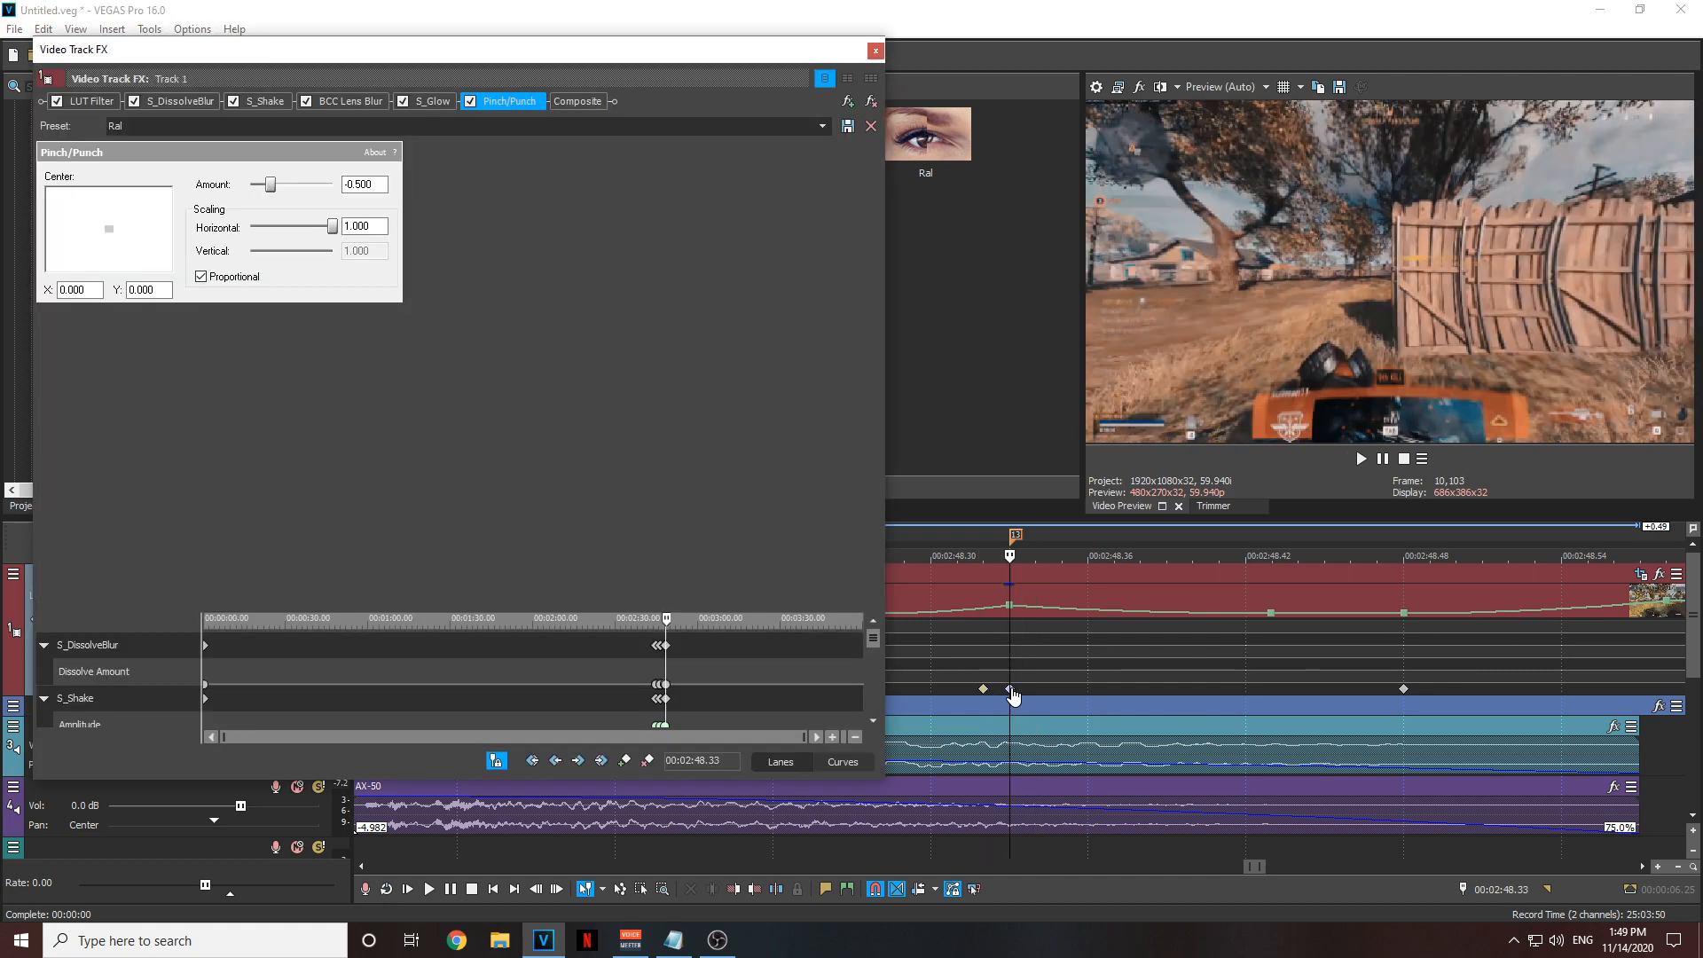
pyautogui.click(470, 102)
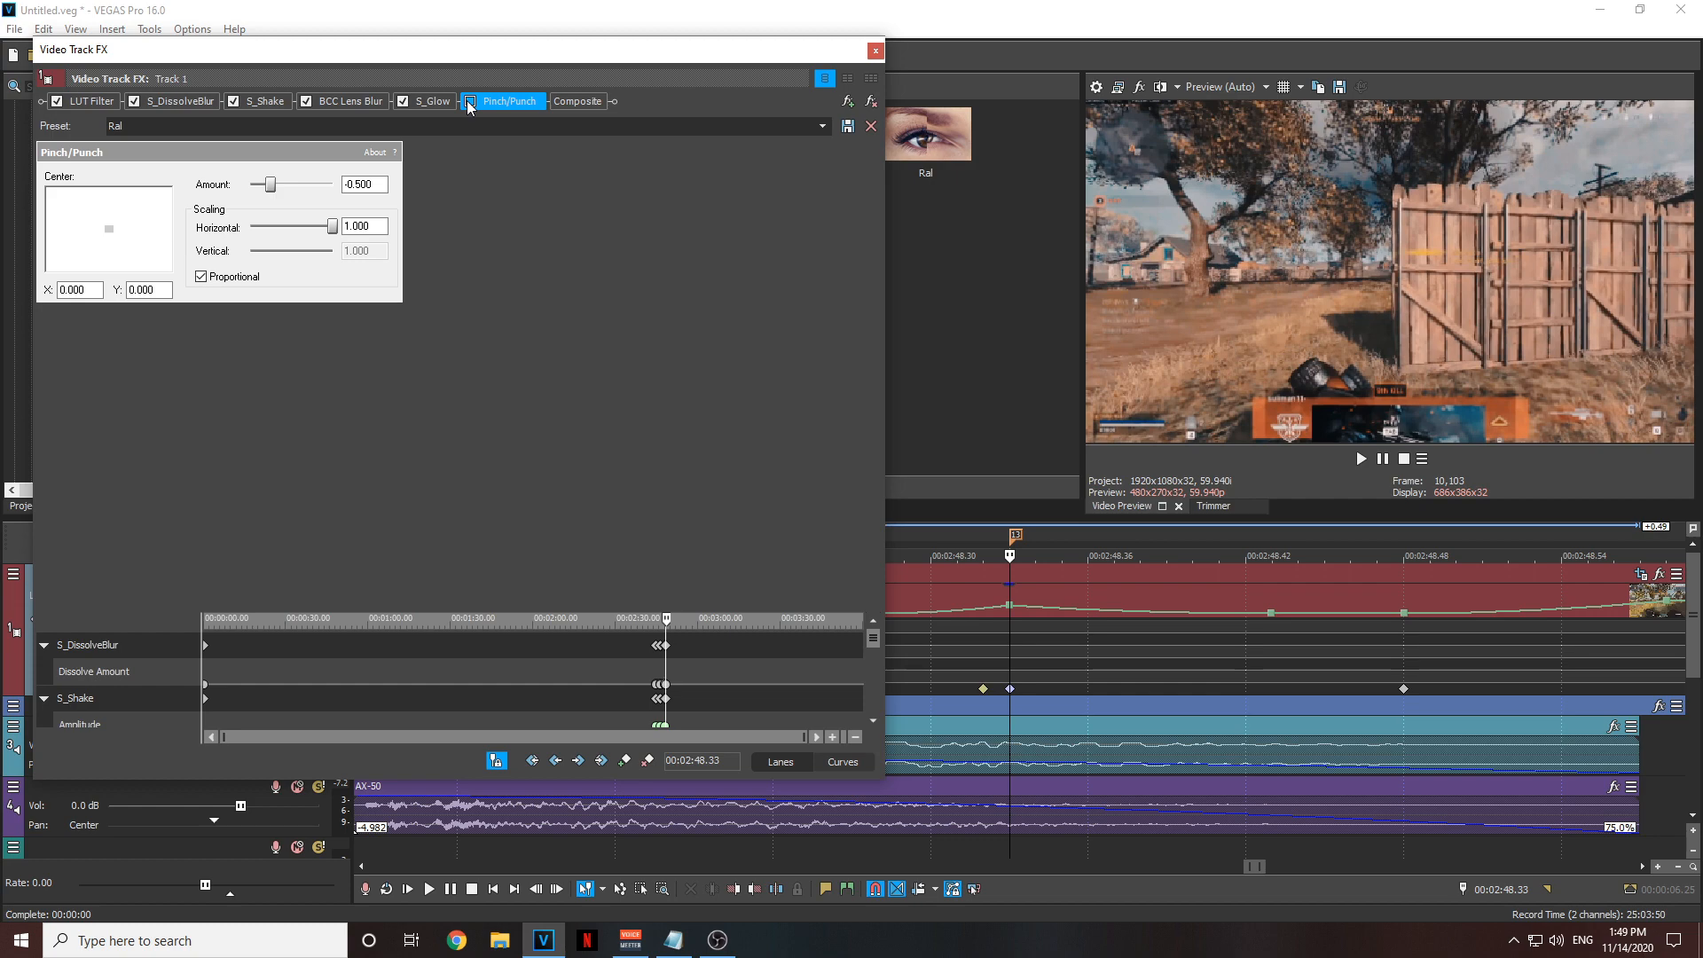
pyautogui.click(470, 102)
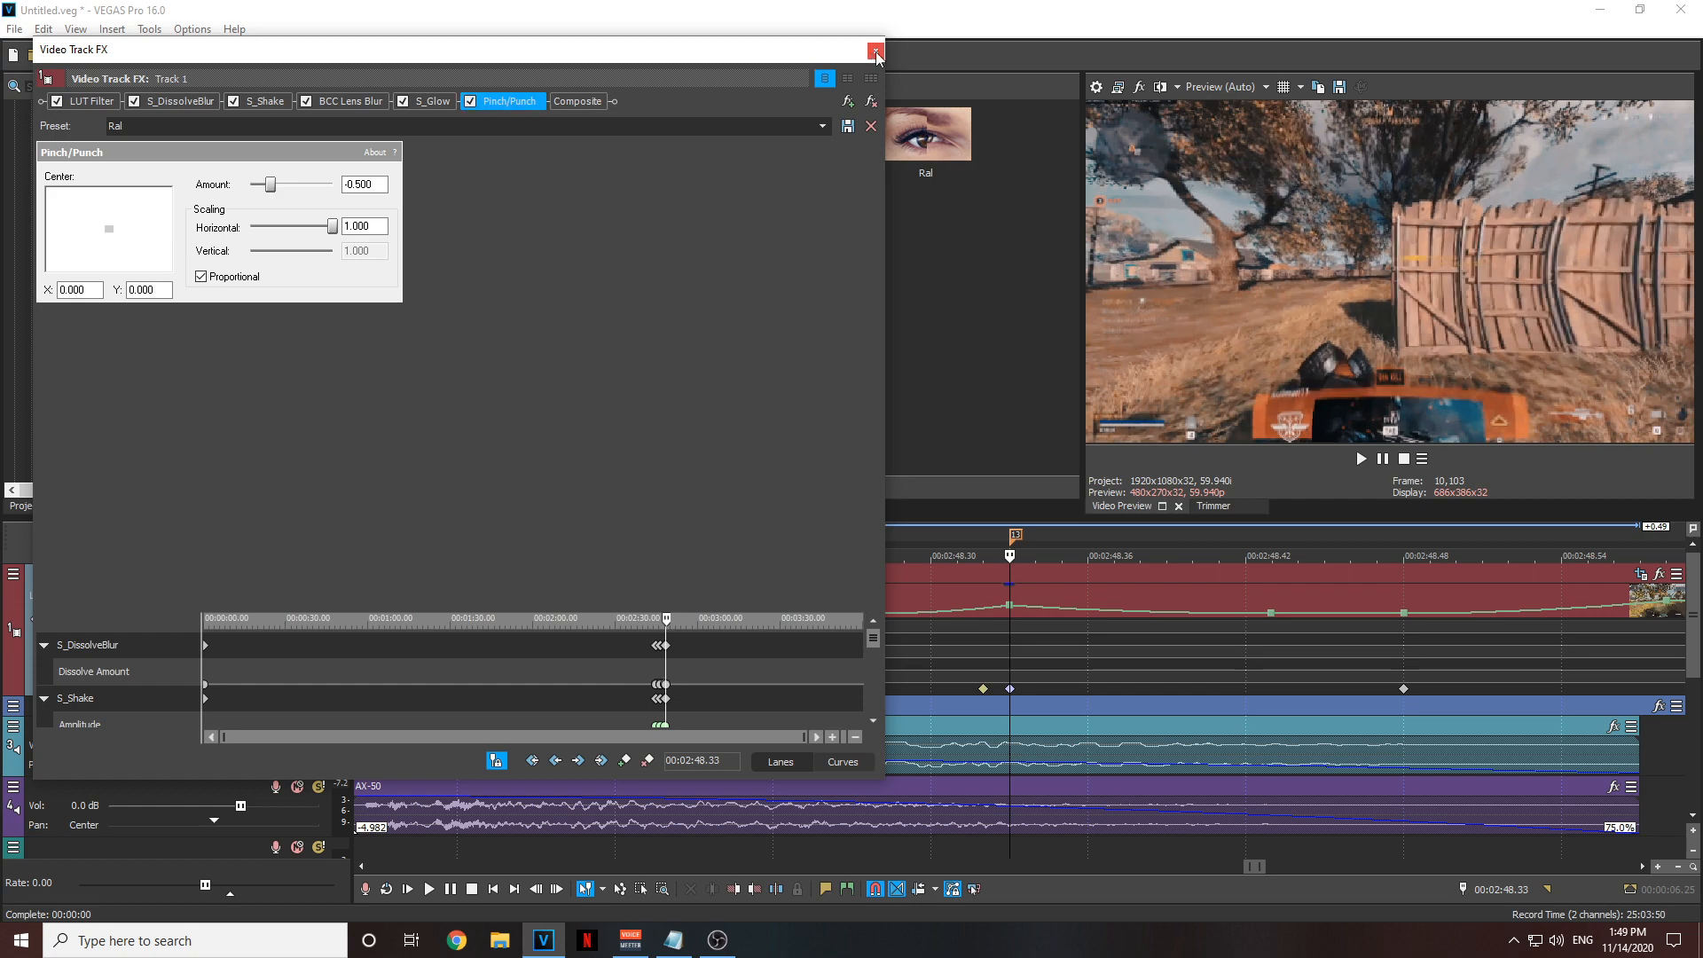
pyautogui.click(876, 52)
# - Play the montage from the marker at 00:02:48.33 to review the animated pinch
pyautogui.press('space')
pyautogui.scroll(-3, 905, 620)
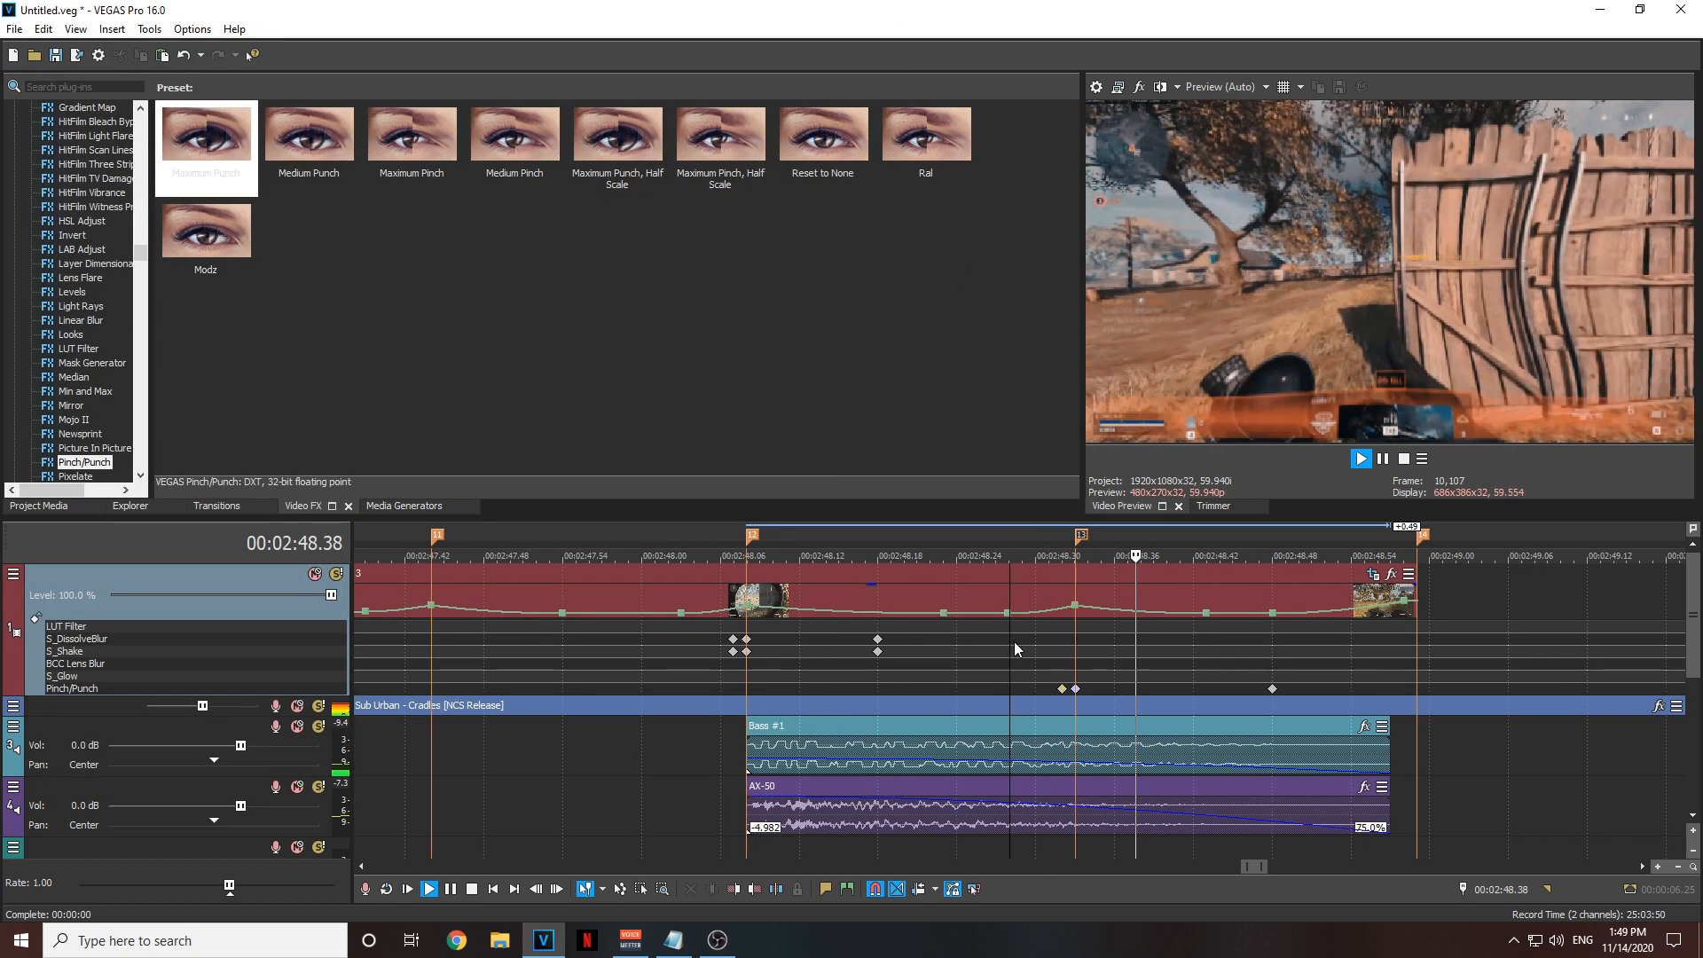
pyautogui.scroll(-5, 1014, 641)
pyautogui.press('space')
# - Apply the BCC Hue-Sat-Lightness effect with the Default preset to the gameplay video track
pyautogui.moveTo(140, 253); pyautogui.dragTo(162, 163)
pyautogui.click(127, 321)
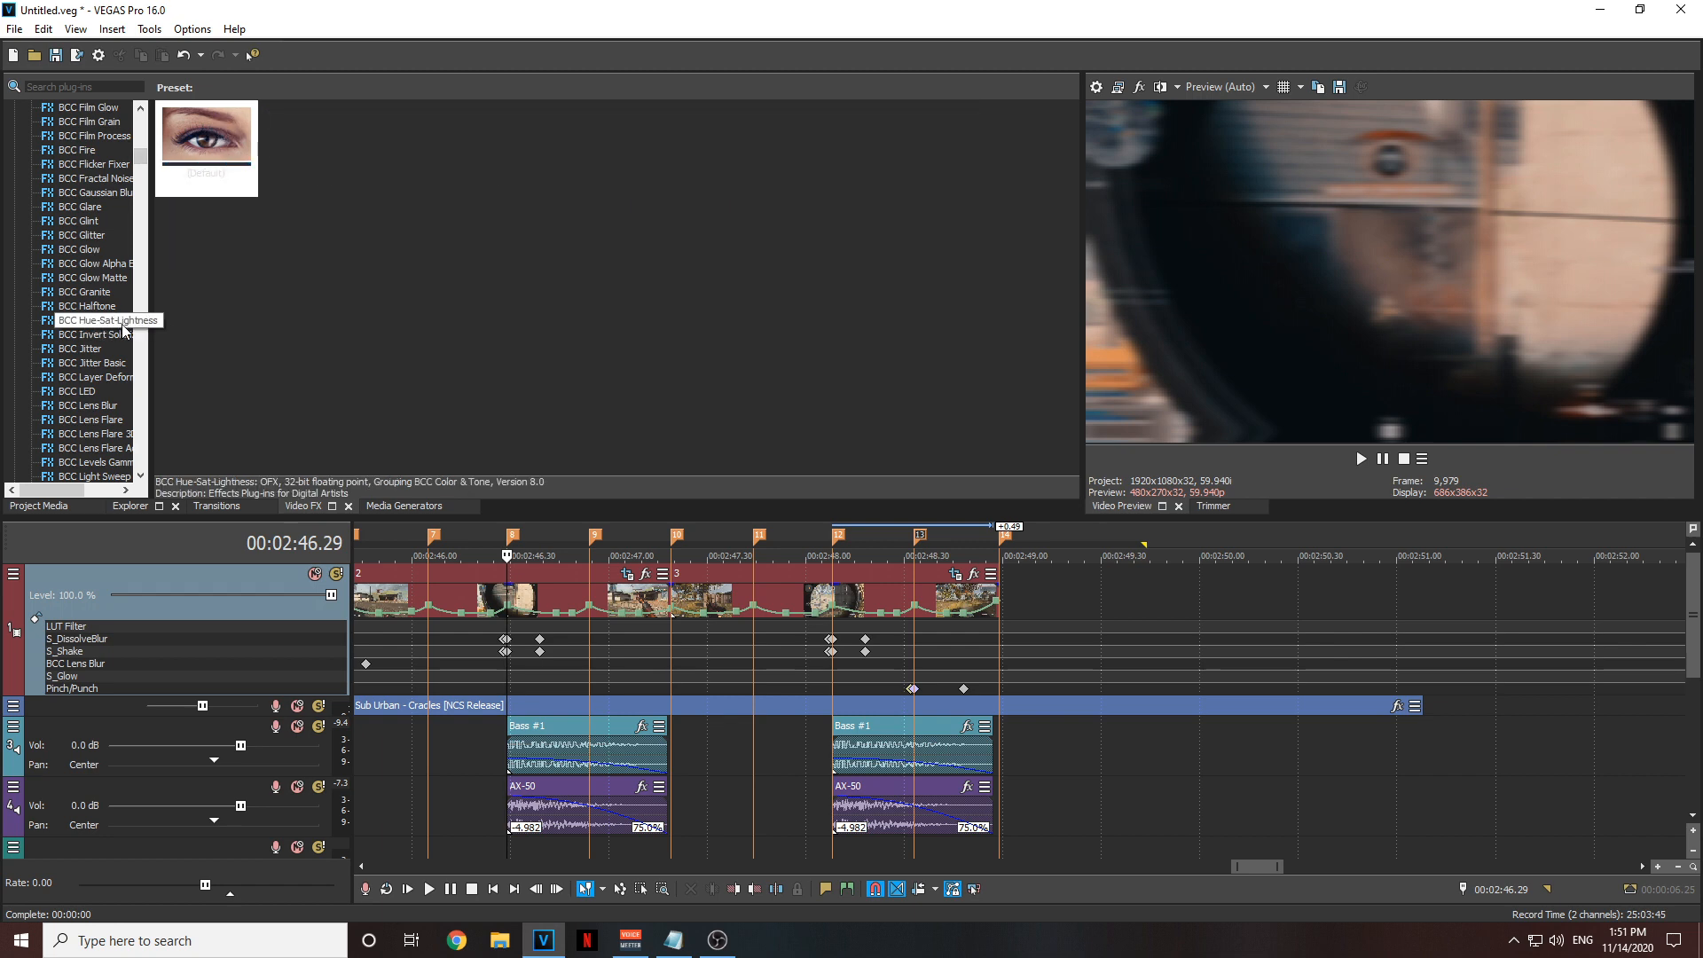
pyautogui.moveTo(197, 142); pyautogui.dragTo(153, 582)
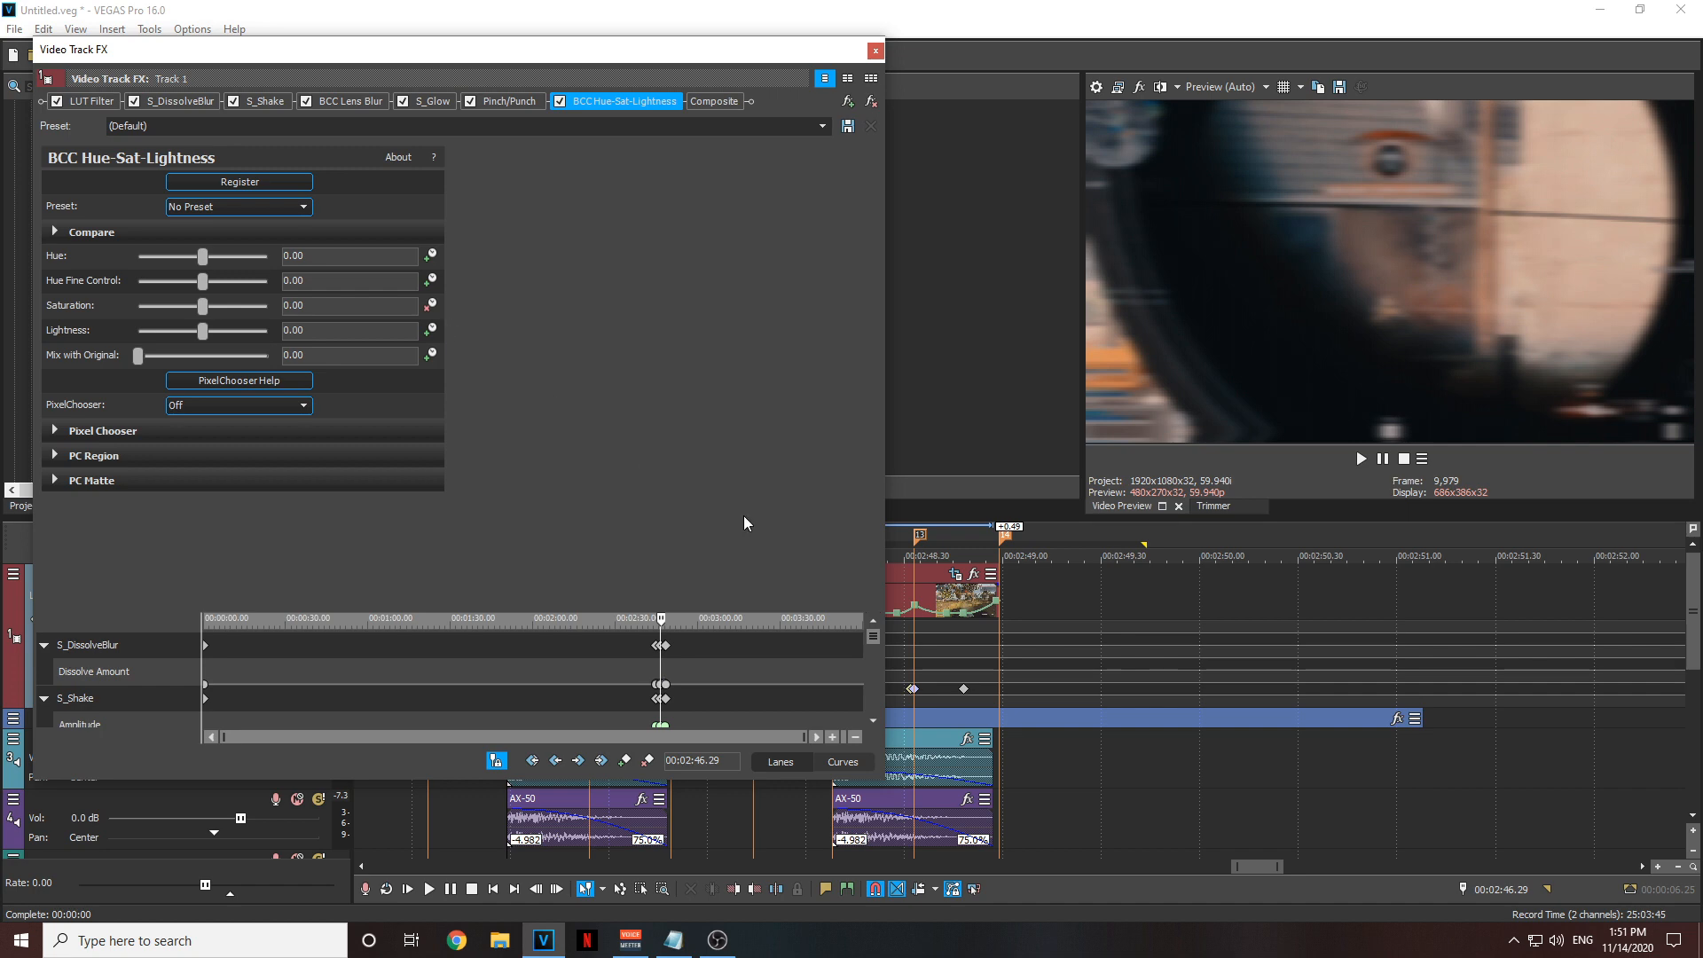
# - Move the effects window aside and play the third clip around the 00:02:47.44 marker to find the saturation beat
pyautogui.moveTo(547, 70); pyautogui.dragTo(164, 69)
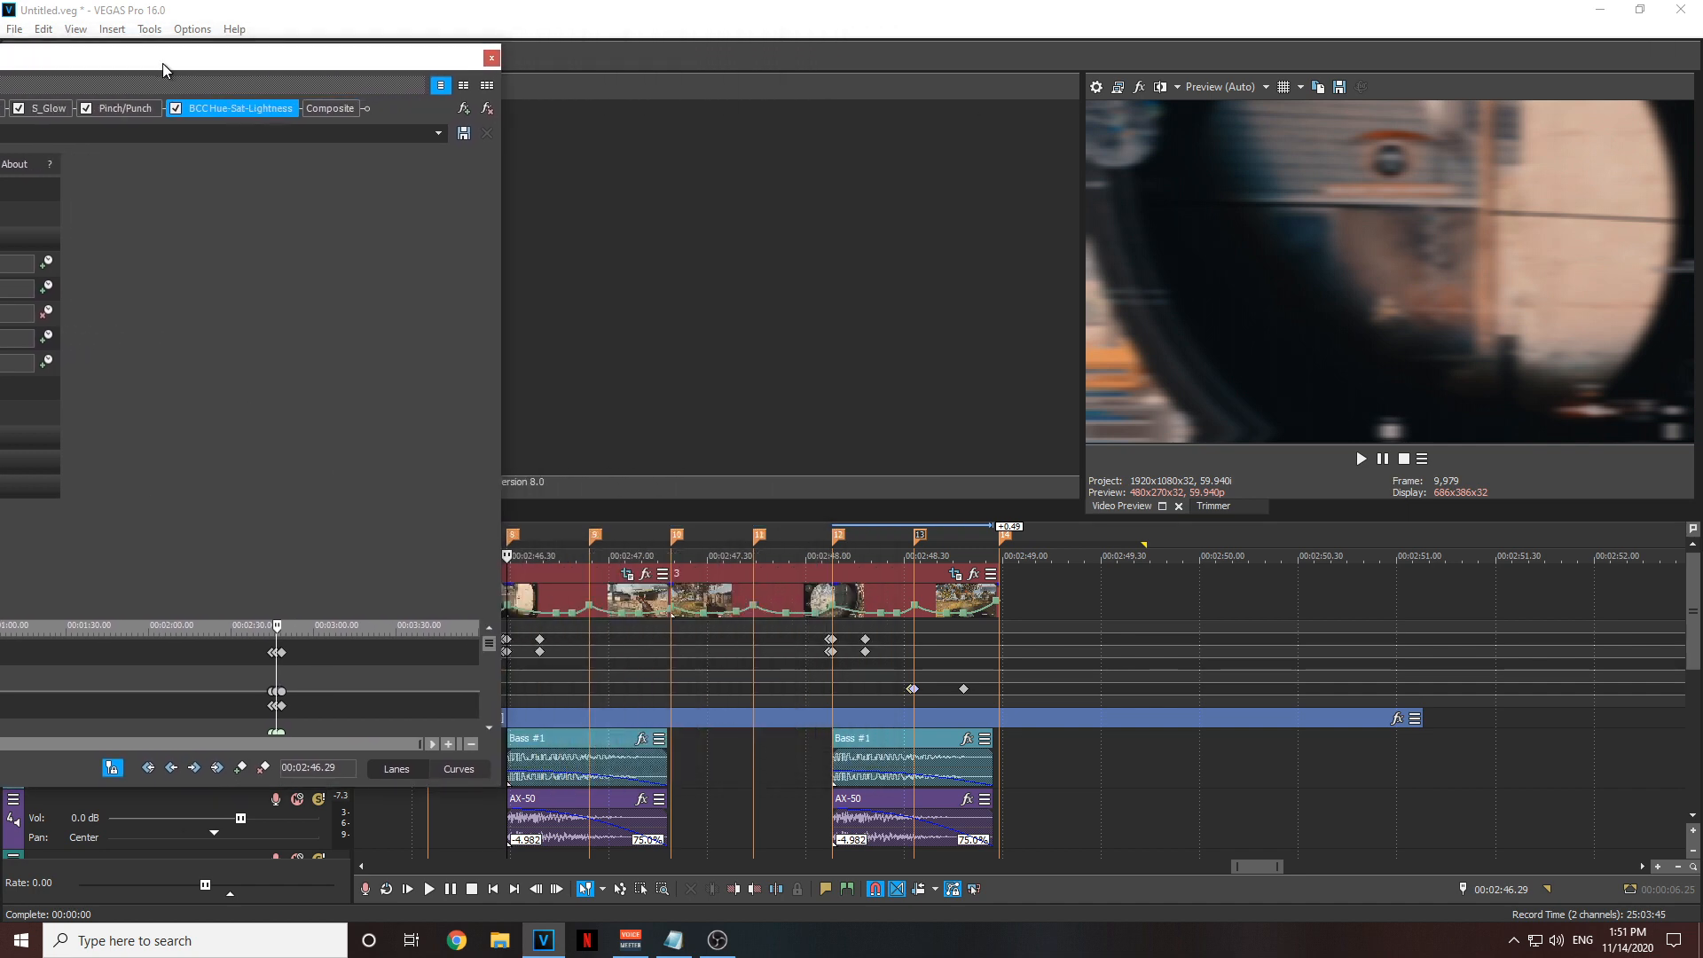
pyautogui.click(746, 663)
pyautogui.scroll(5, 747, 657)
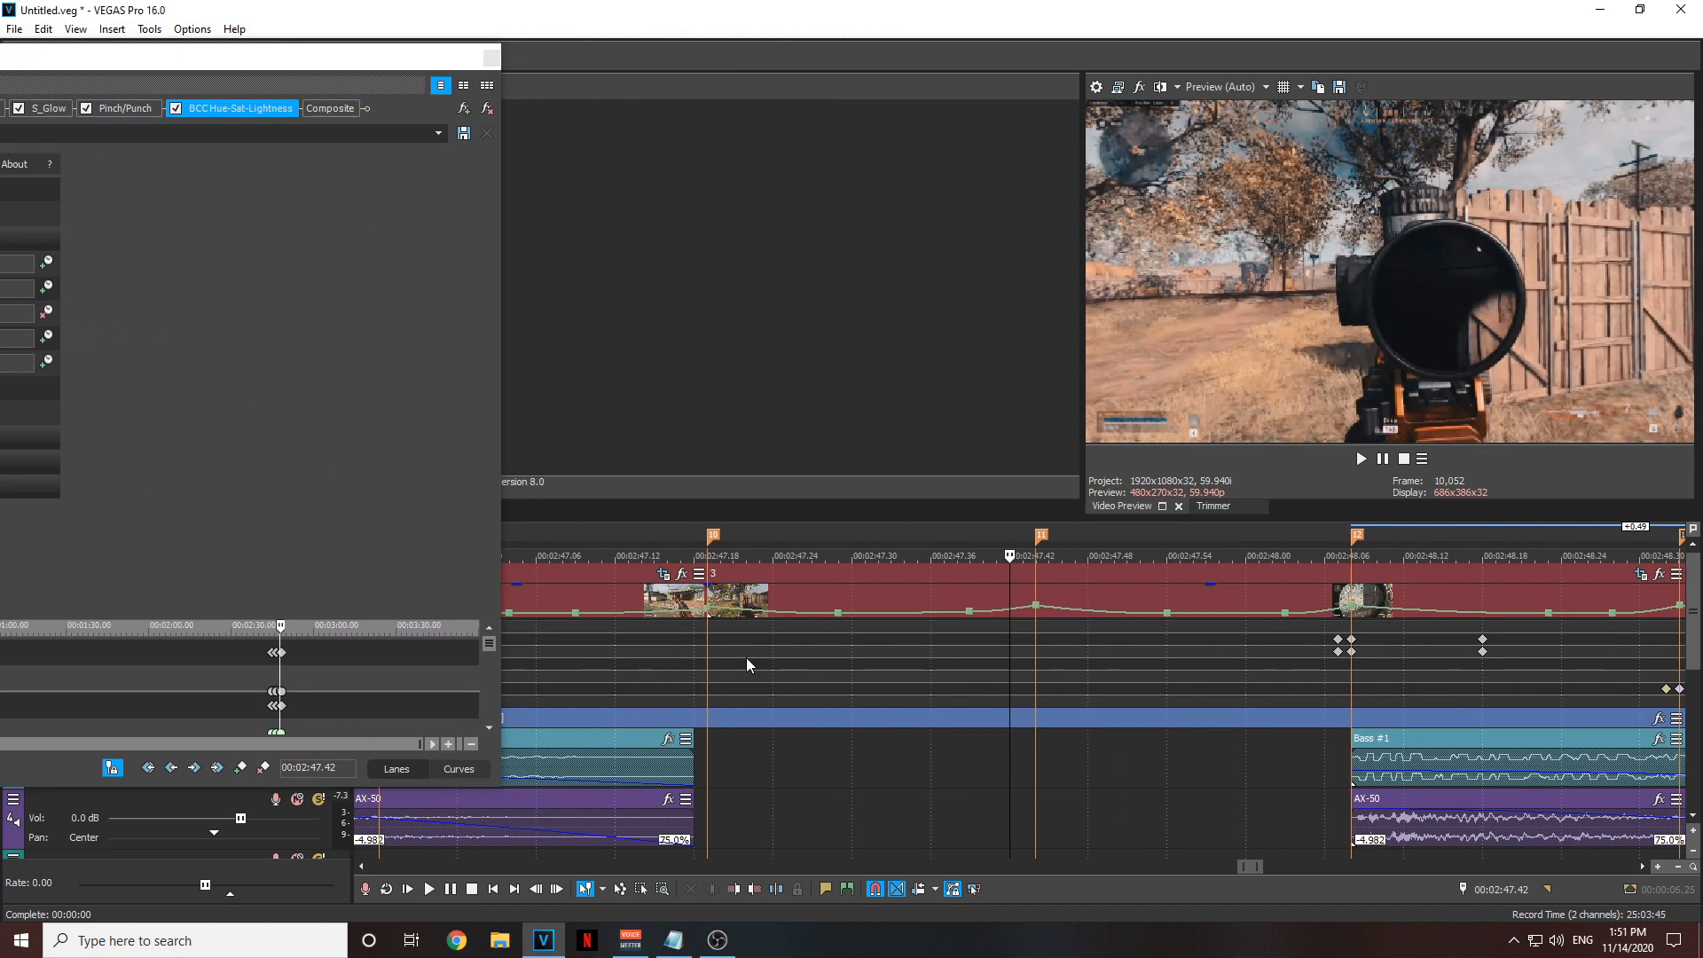
pyautogui.press('Right')
pyautogui.press('Right')
pyautogui.click(993, 654)
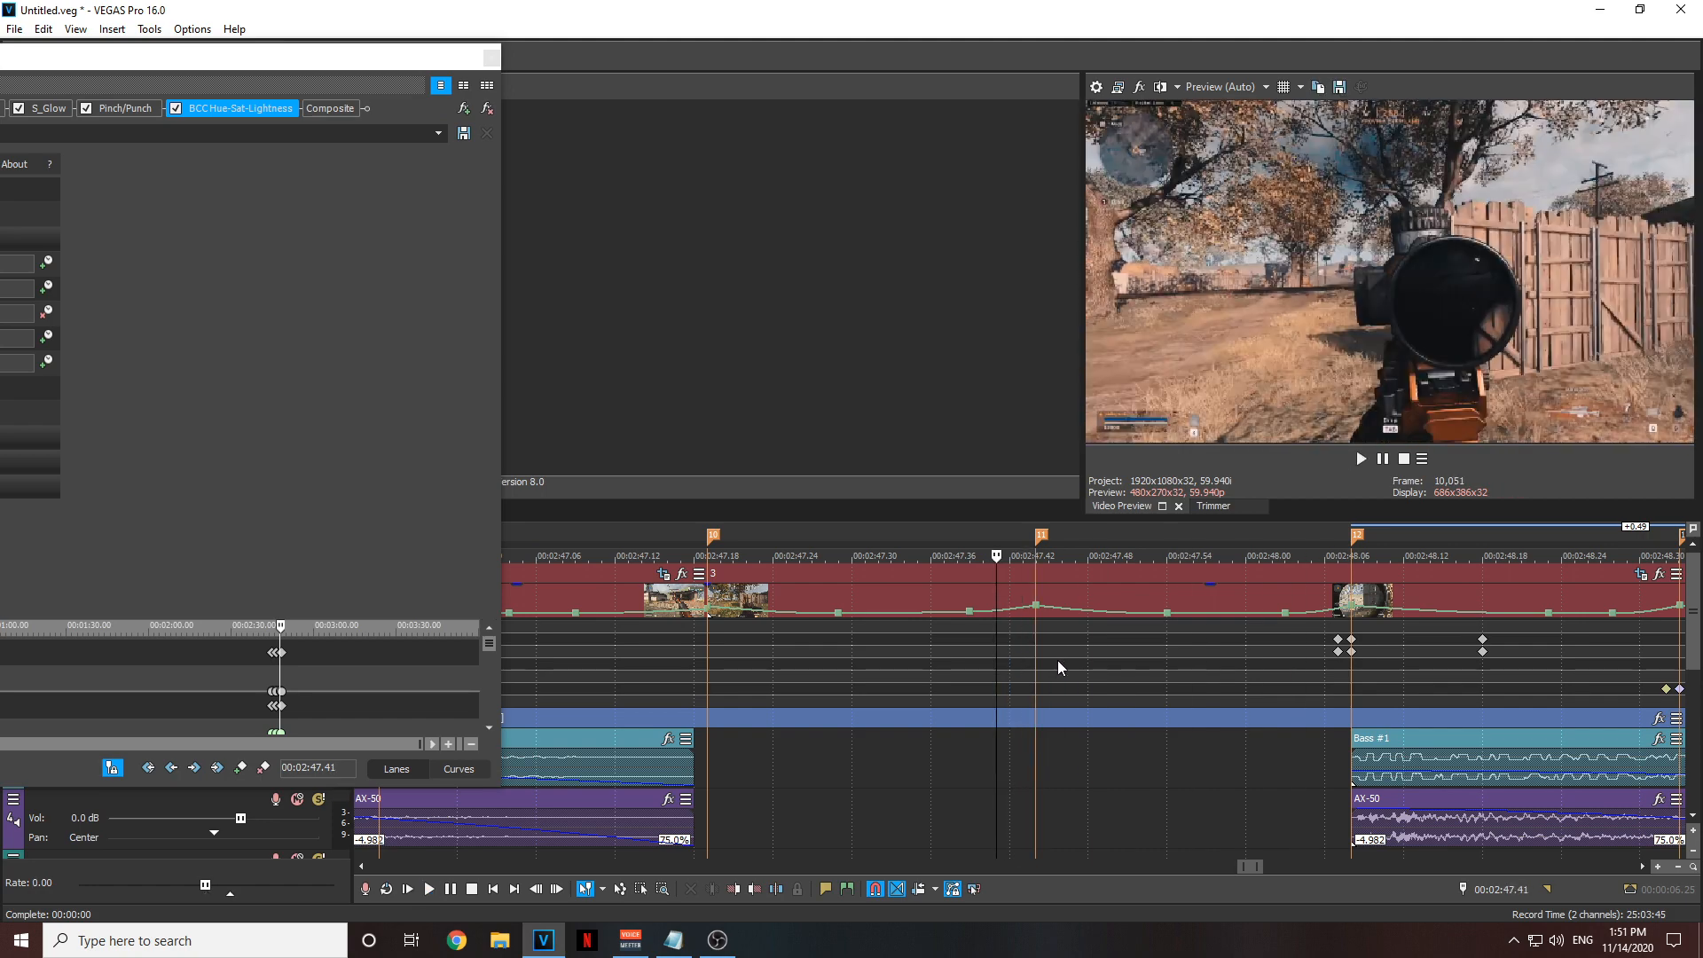
pyautogui.click(1035, 654)
pyautogui.press('space')
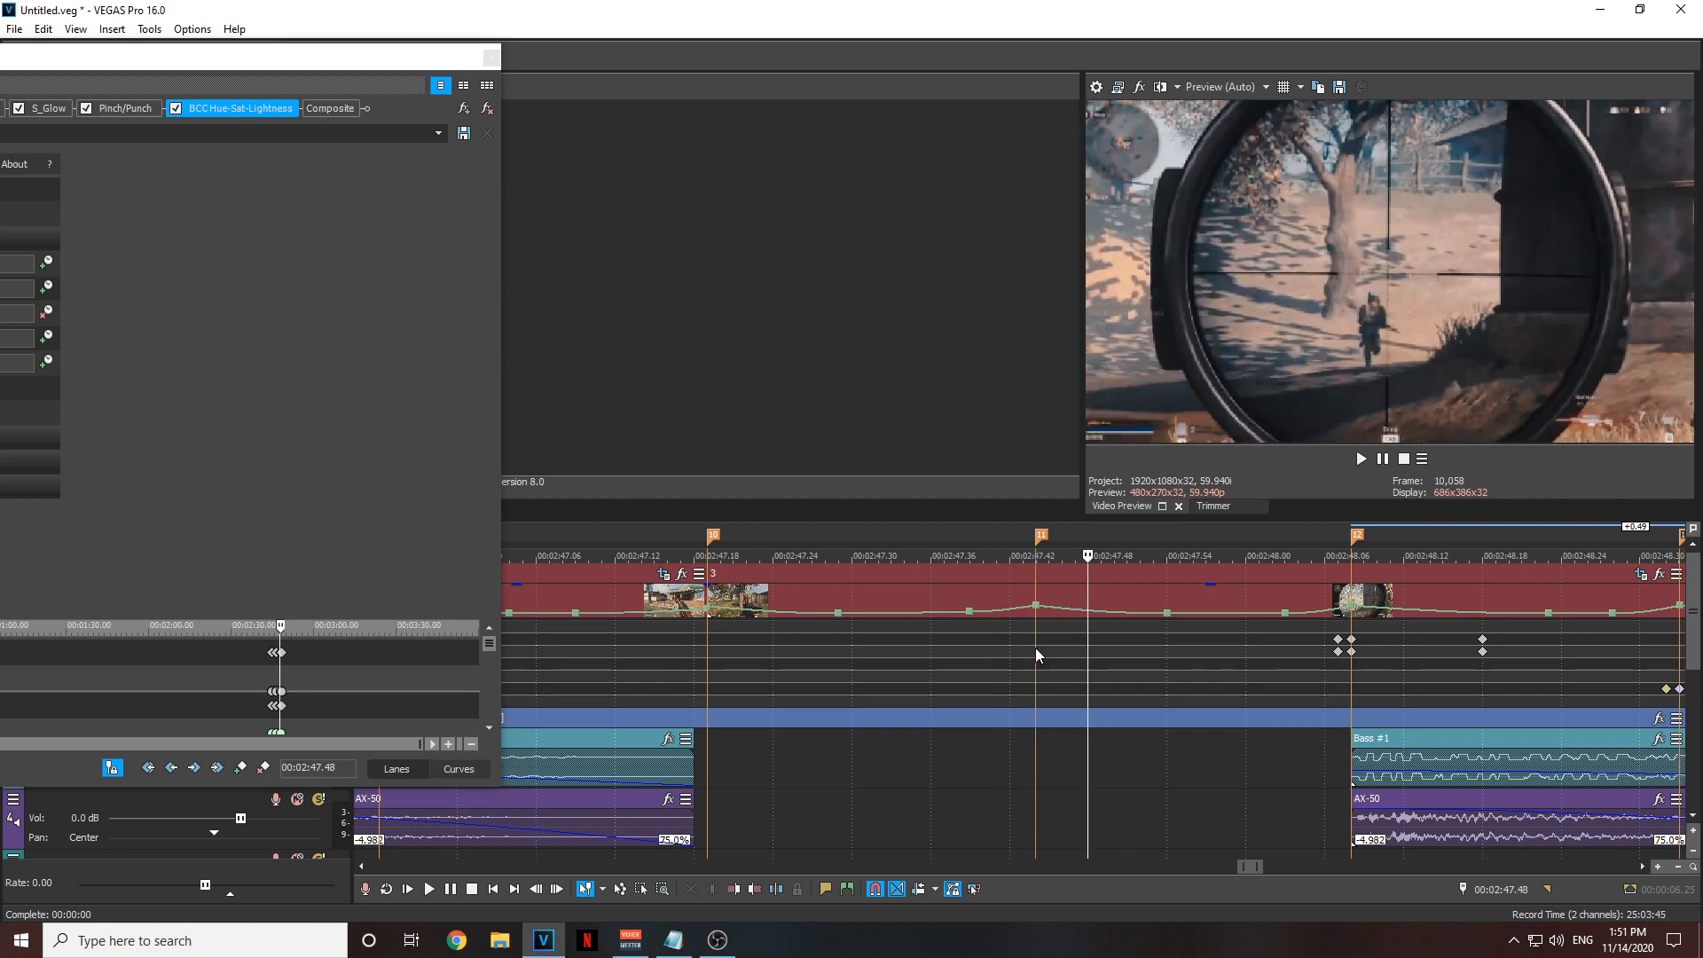
pyautogui.press('space')
# - Bring the effects window back into view and add a BCC Hue-Sat-Lightness Saturation keyframe at the 00:02:47.44 marker
pyautogui.moveTo(355, 58); pyautogui.dragTo(738, 55)
pyautogui.click(1036, 674)
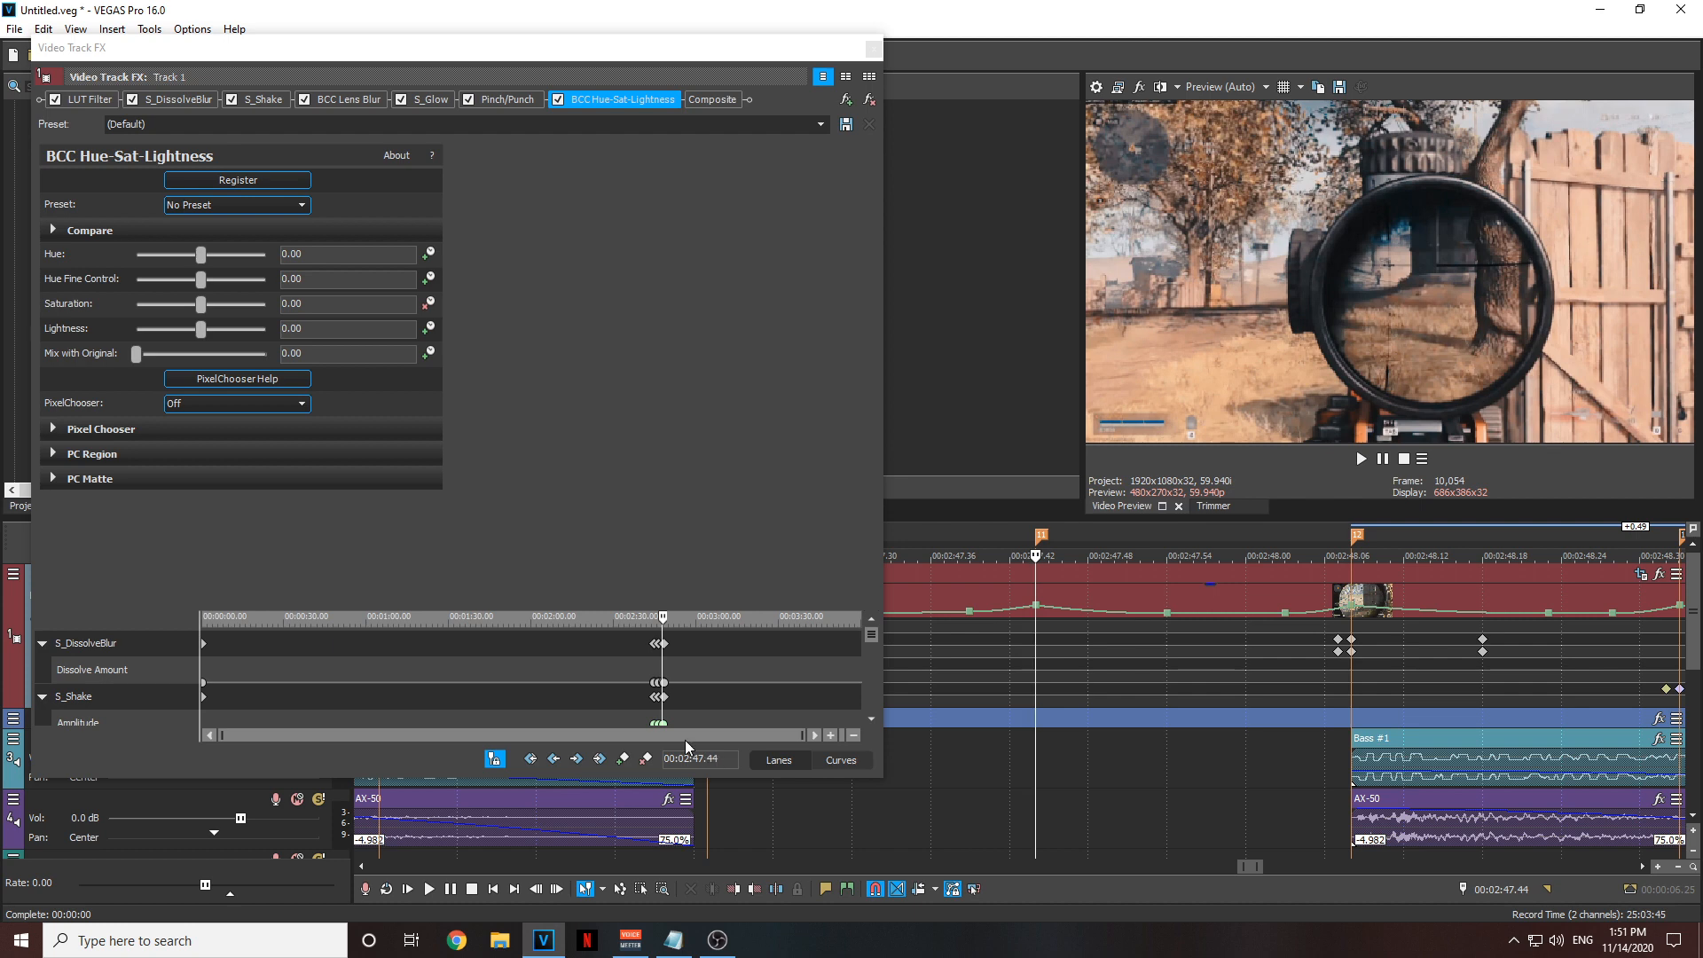
pyautogui.moveTo(875, 637); pyautogui.dragTo(873, 706)
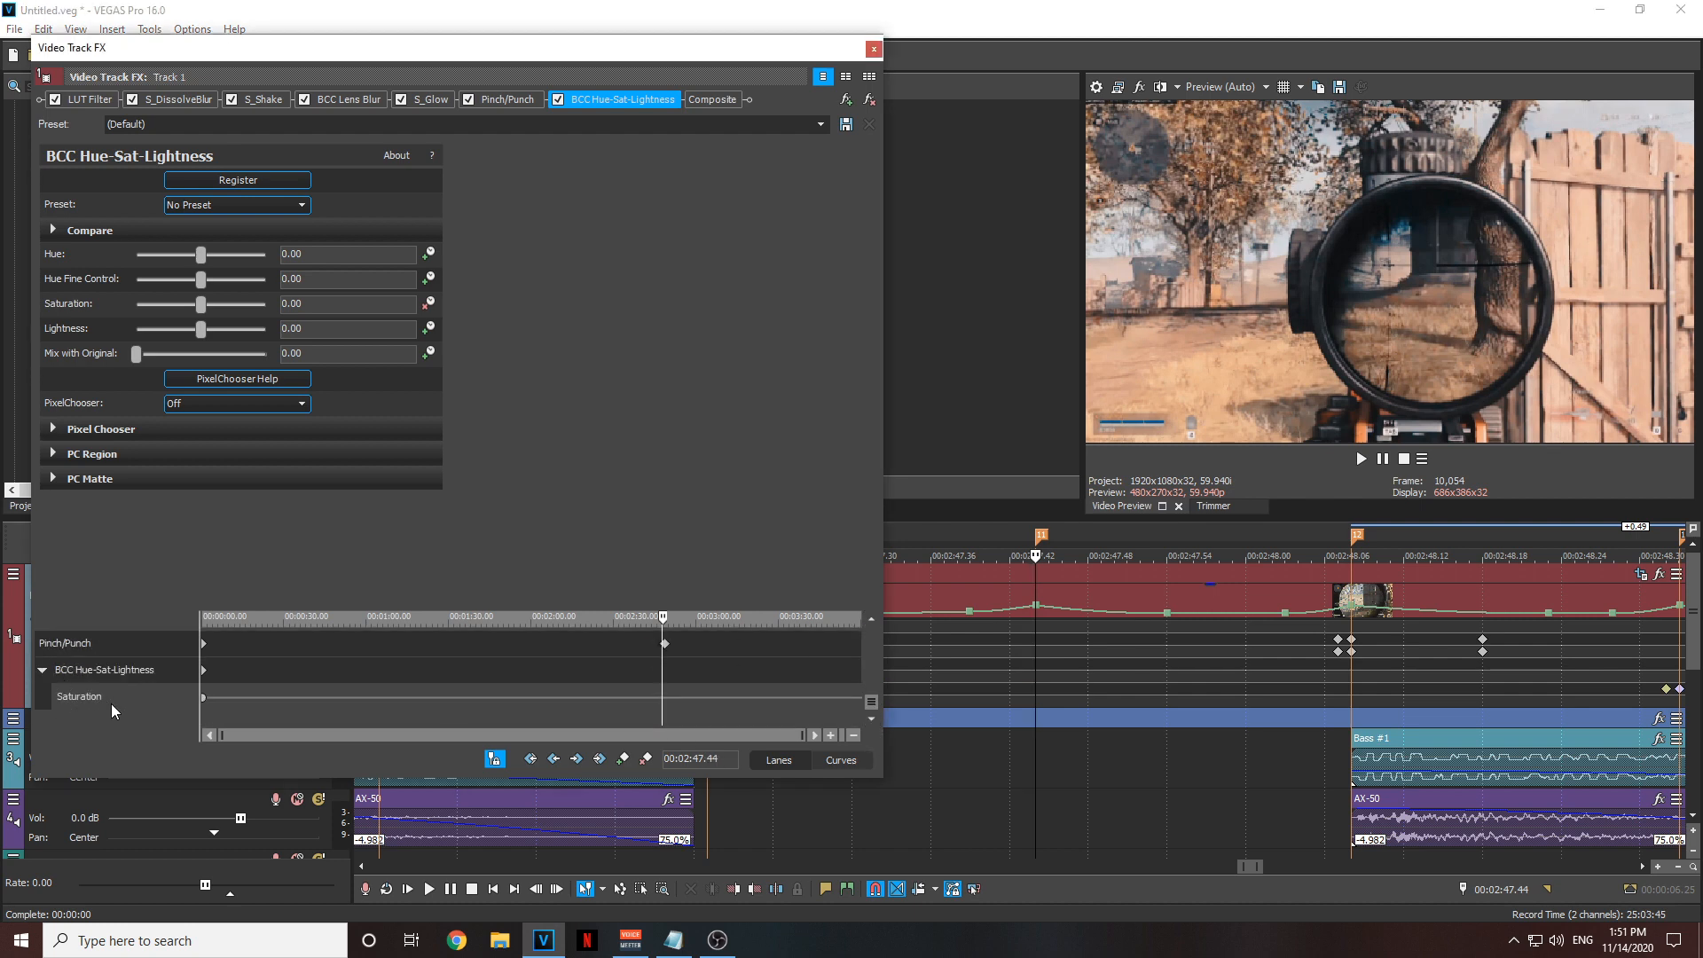
pyautogui.scroll(8, 651, 696)
pyautogui.click(622, 757)
# - Add a BCC Hue-Sat-Lightness Saturation keyframe one frame before the marker, at 00:02:47.43
pyautogui.scroll(-6, 797, 725)
pyautogui.click(1038, 662)
pyautogui.scroll(1, 1038, 662)
pyautogui.press('Left')
pyautogui.scroll(-1, 1038, 662)
pyautogui.press('Left')
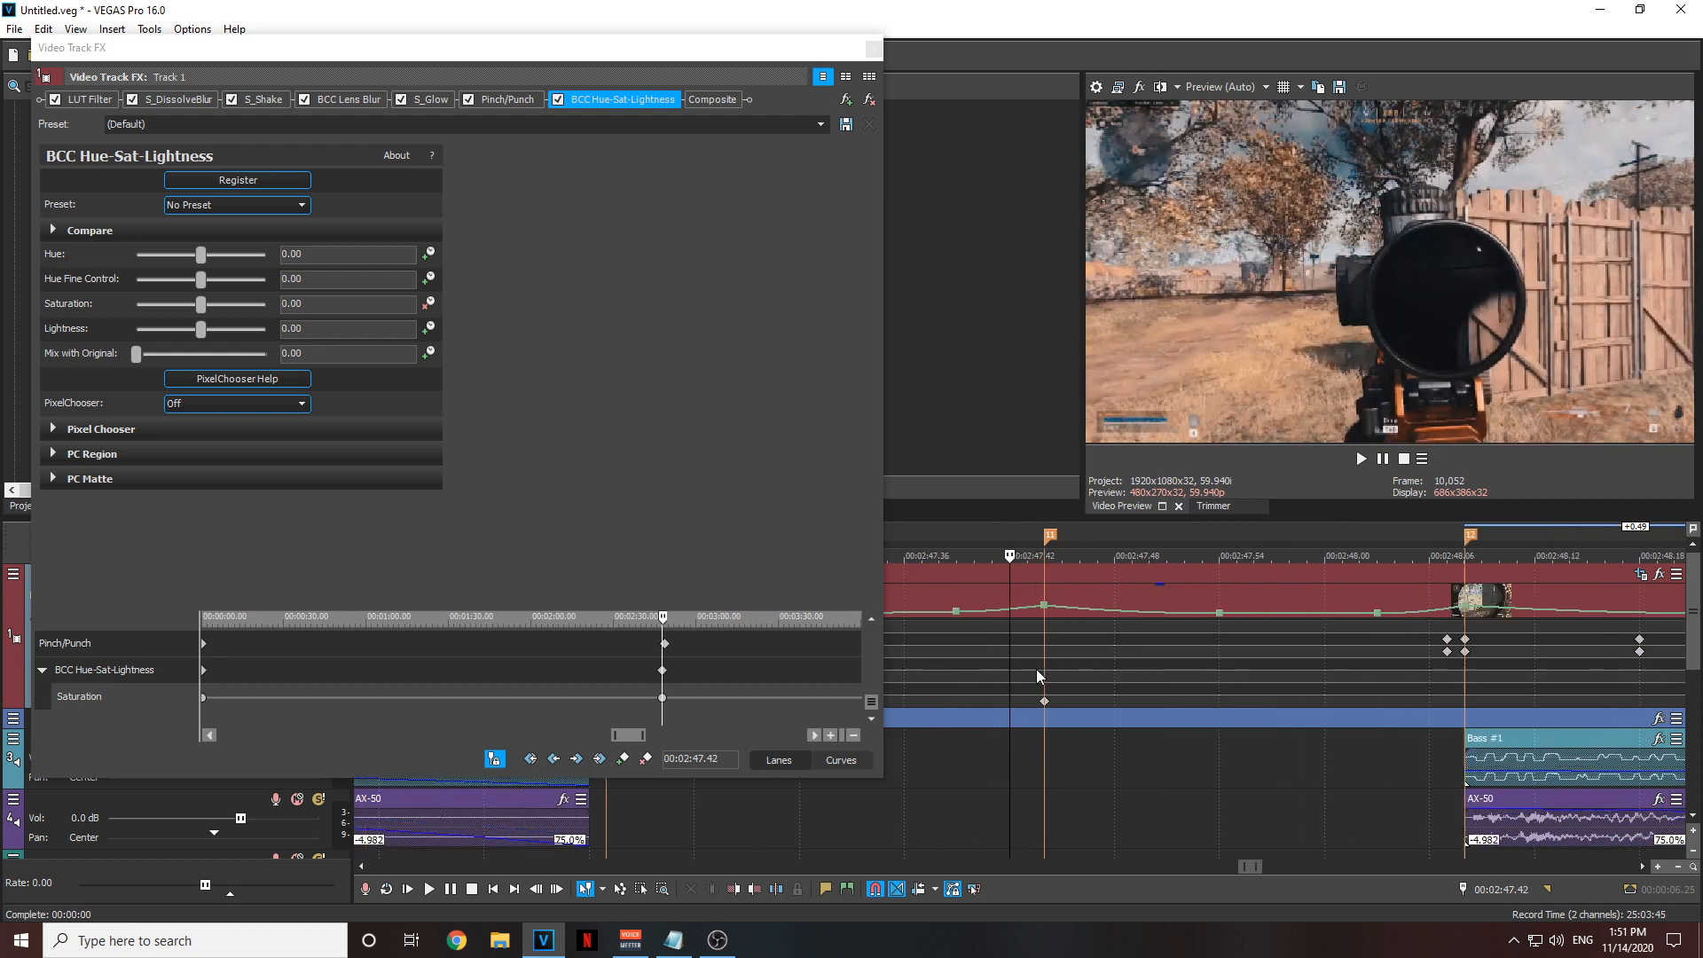
pyautogui.scroll(2, 1036, 669)
pyautogui.press('Right')
pyautogui.scroll(5, 726, 673)
pyautogui.scroll(5, 727, 674)
pyautogui.click(622, 756)
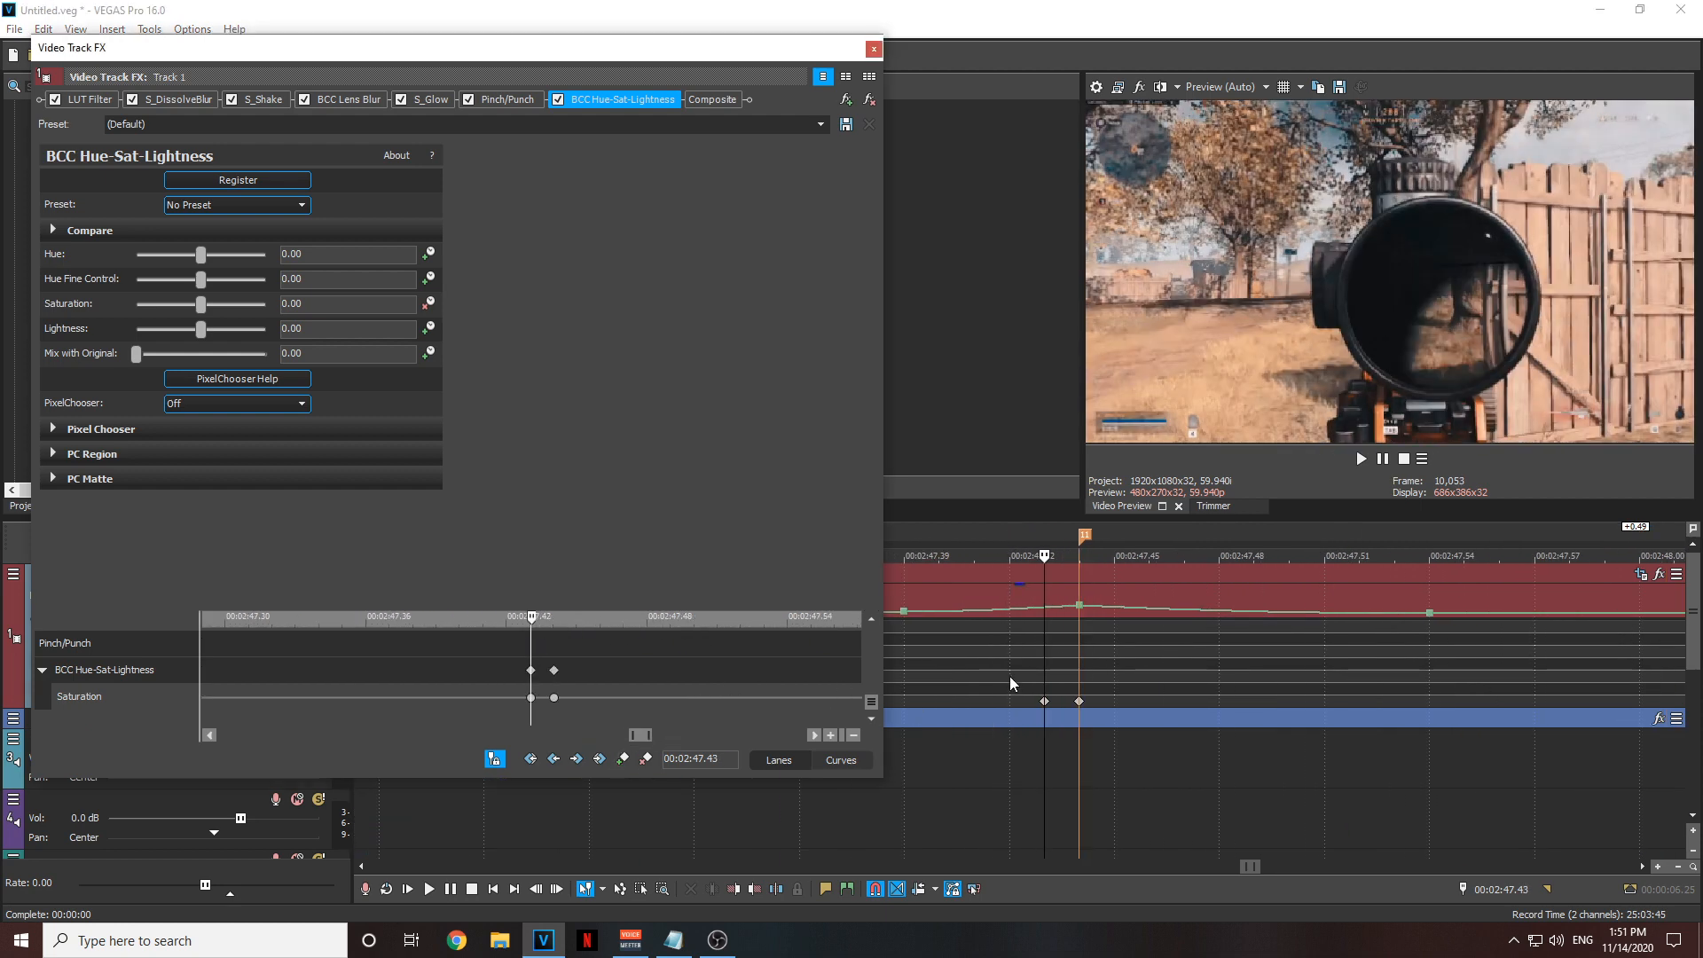
# - Add a BCC Hue-Sat-Lightness Saturation keyframe at 00:02:48.14, after the two keyframes around the 00:02:47.44 marker
pyautogui.click(1081, 701)
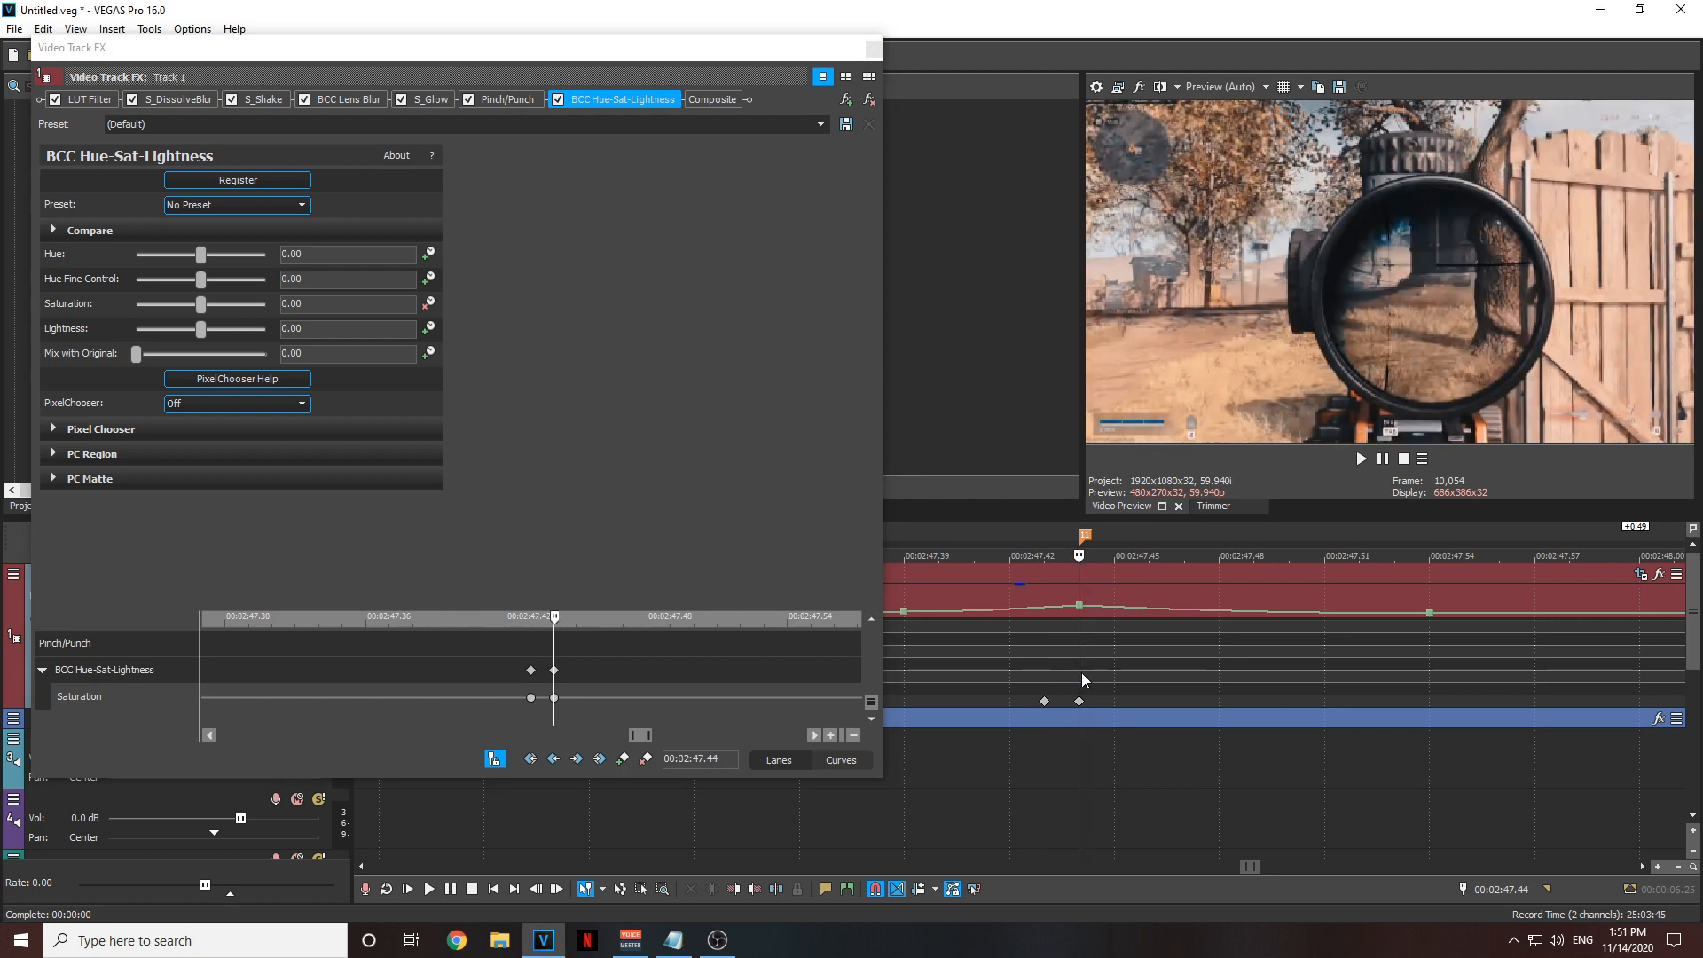
pyautogui.click(653, 708)
pyautogui.press('Right')
pyautogui.press('Right')
pyautogui.press('Right')
pyautogui.press('Right')
pyautogui.press('Right')
pyautogui.press('Right')
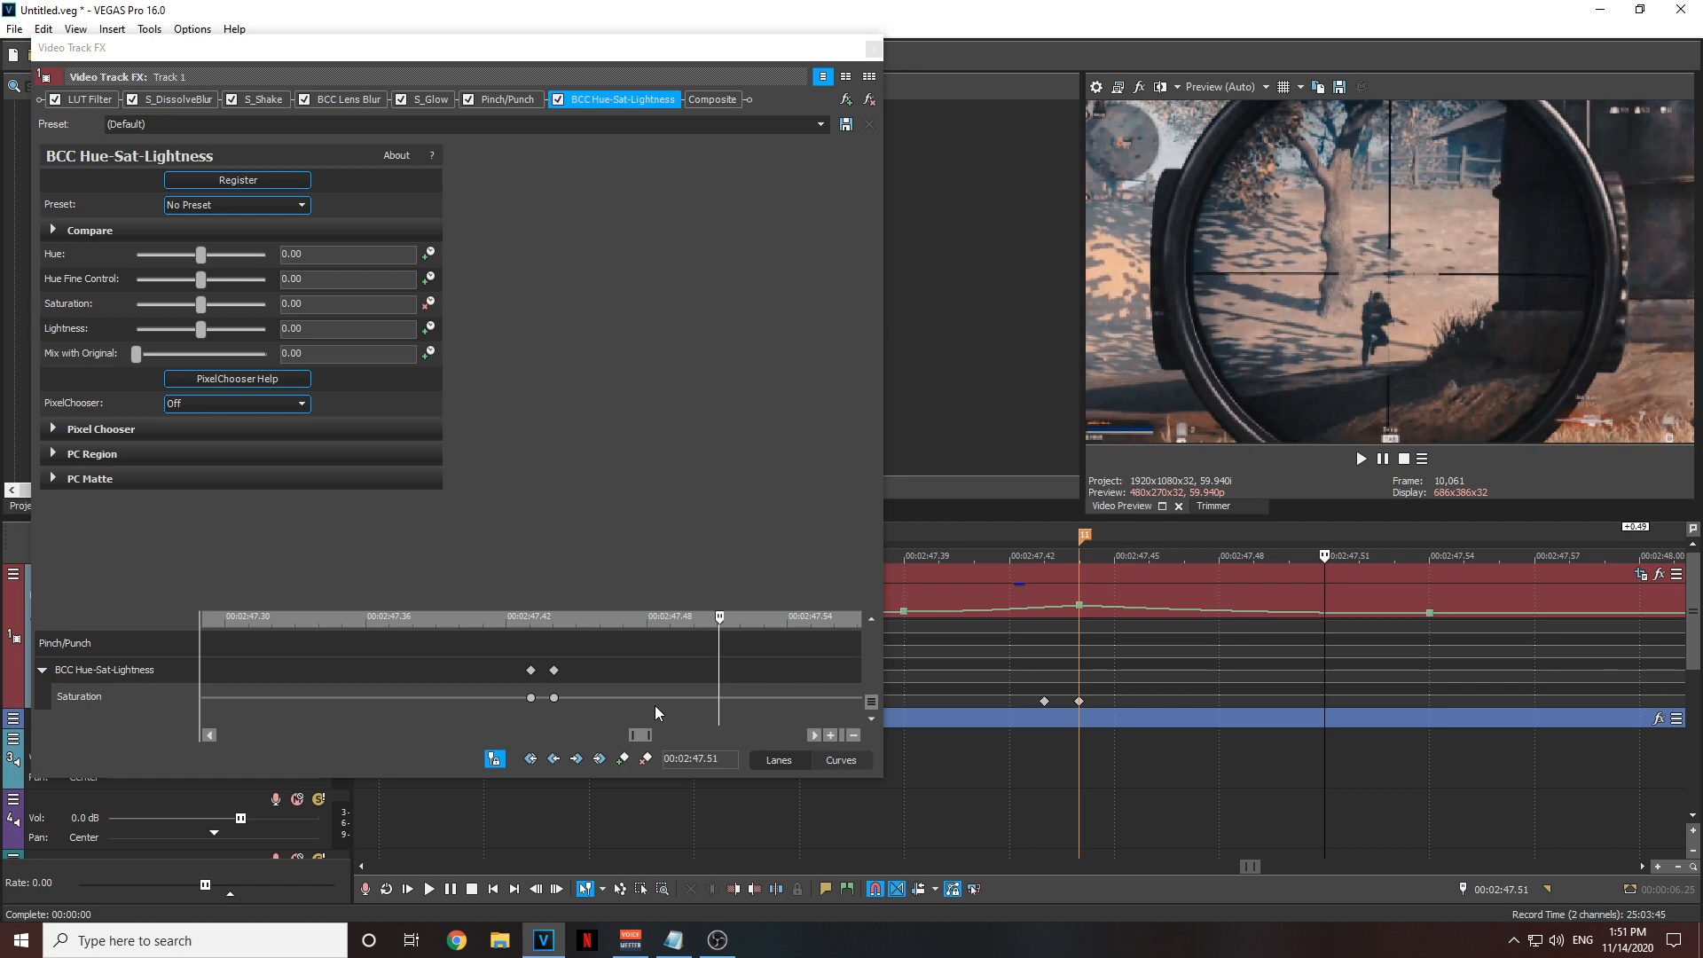
pyautogui.scroll(3, 659, 679)
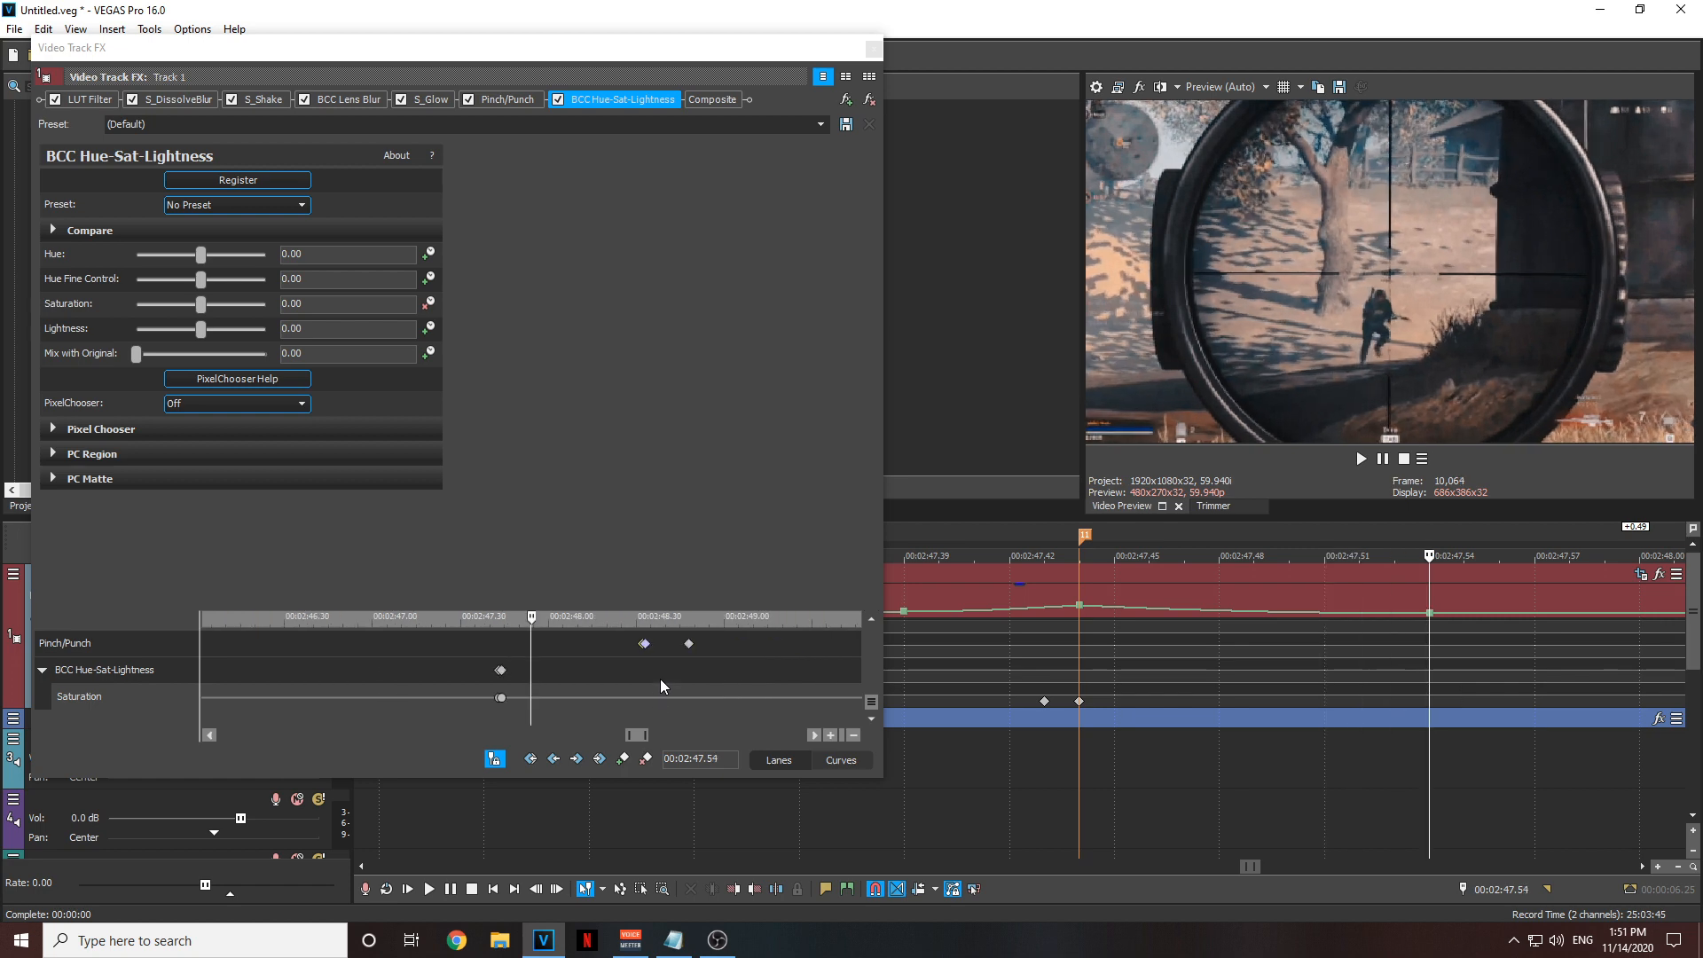
pyautogui.scroll(-3, 660, 678)
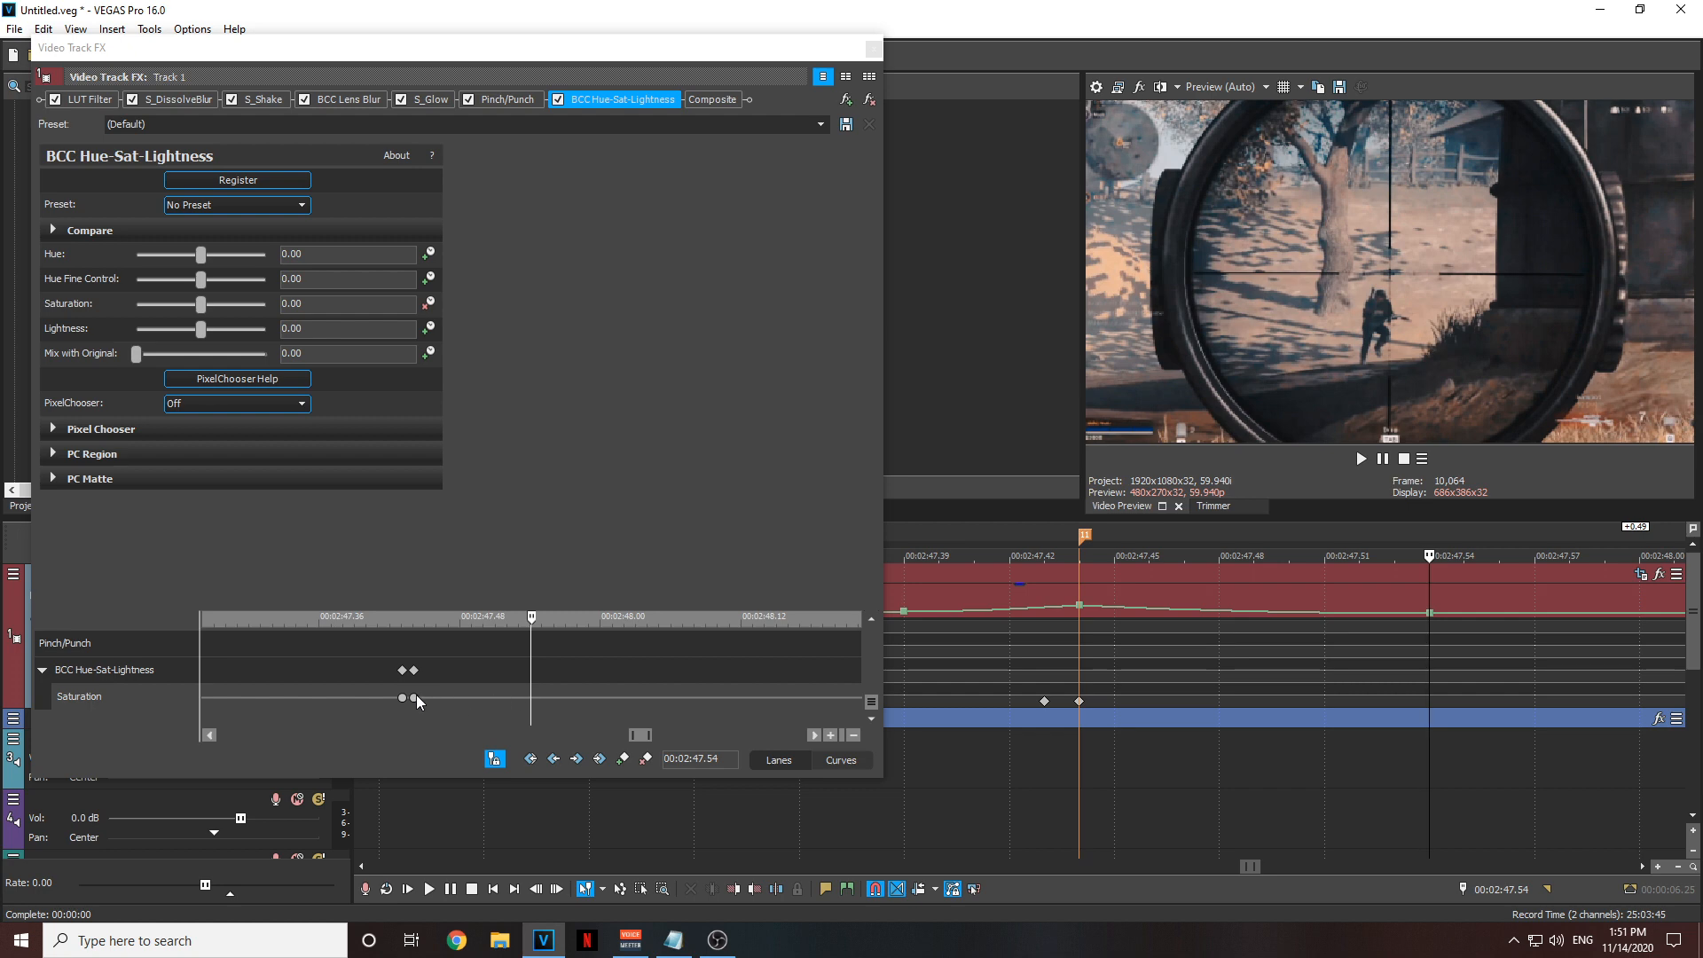
pyautogui.click(621, 699)
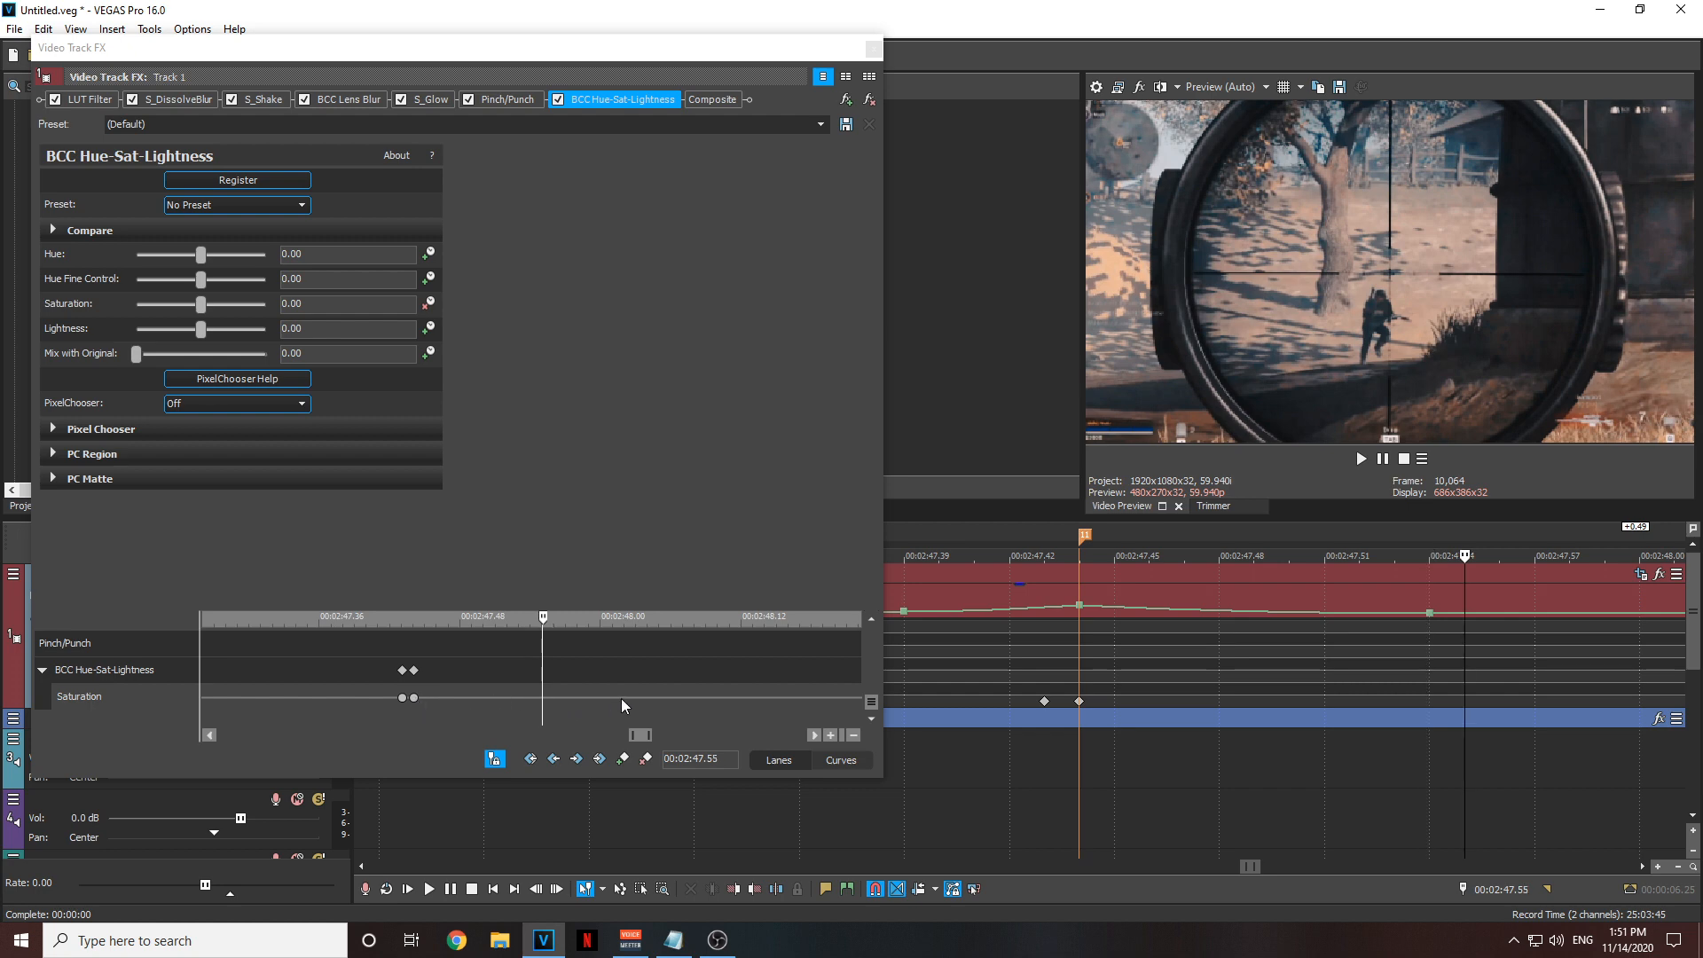
pyautogui.press('Right')
pyautogui.press('Right')
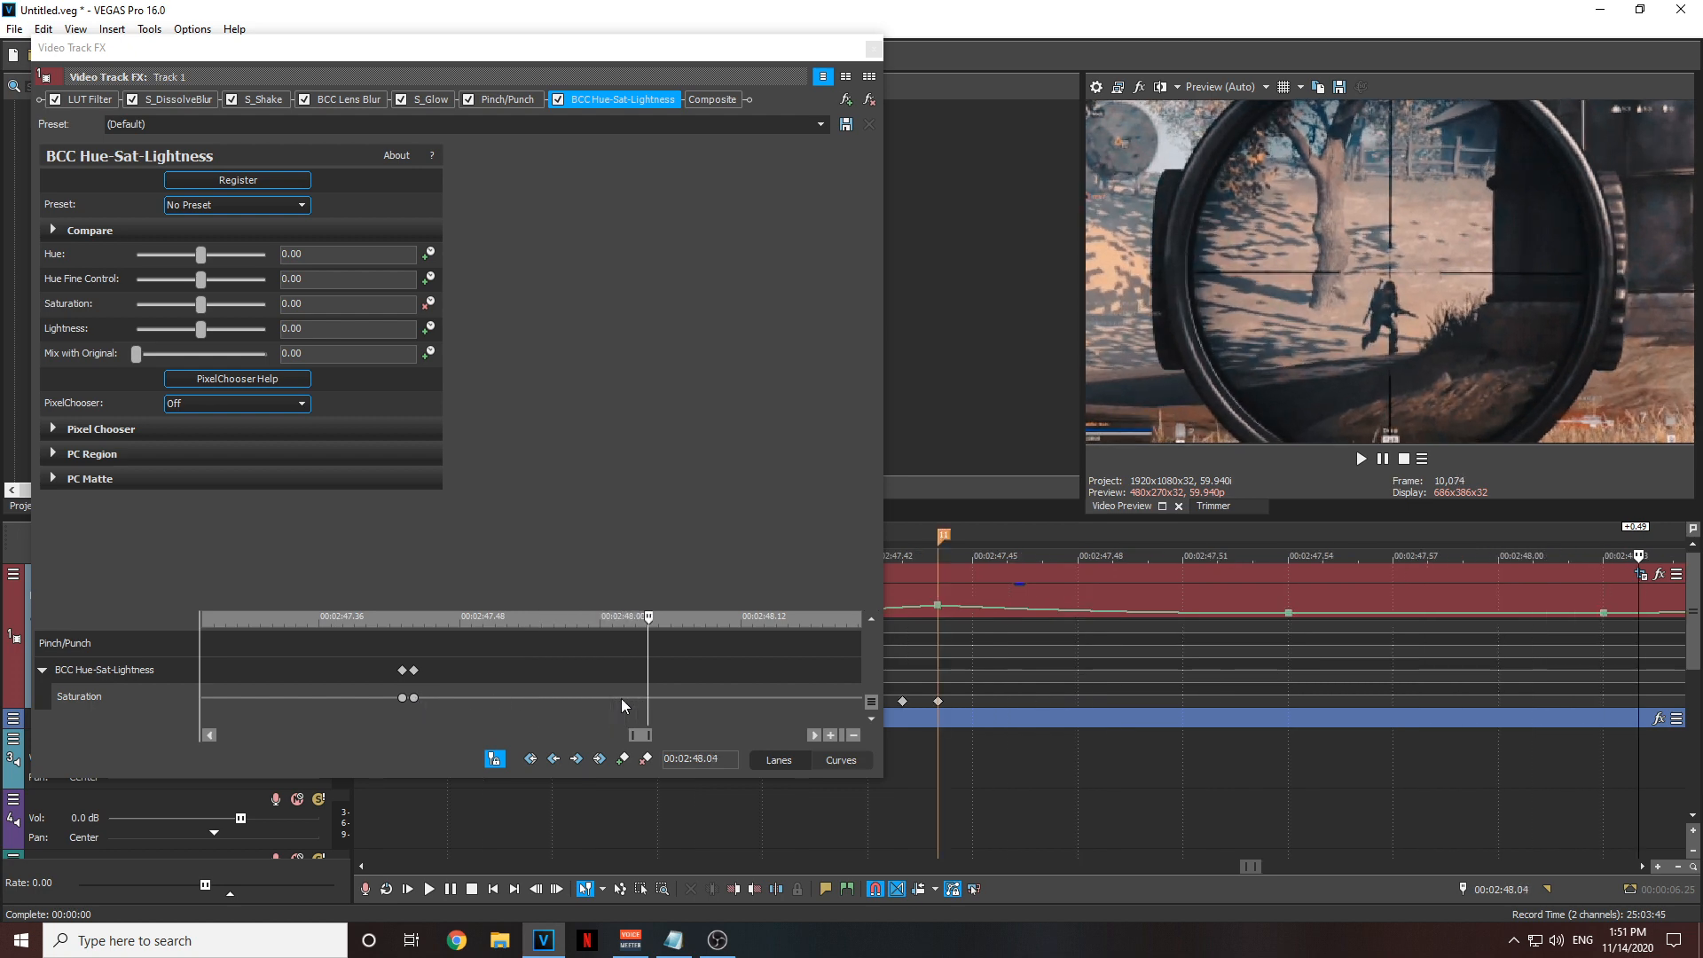
pyautogui.press('Right')
pyautogui.press('Right')
pyautogui.press('Right')
pyautogui.press('Right')
pyautogui.press('Right')
pyautogui.press('Right')
pyautogui.press('Right')
pyautogui.press('Right')
pyautogui.press('Right')
pyautogui.press('Right')
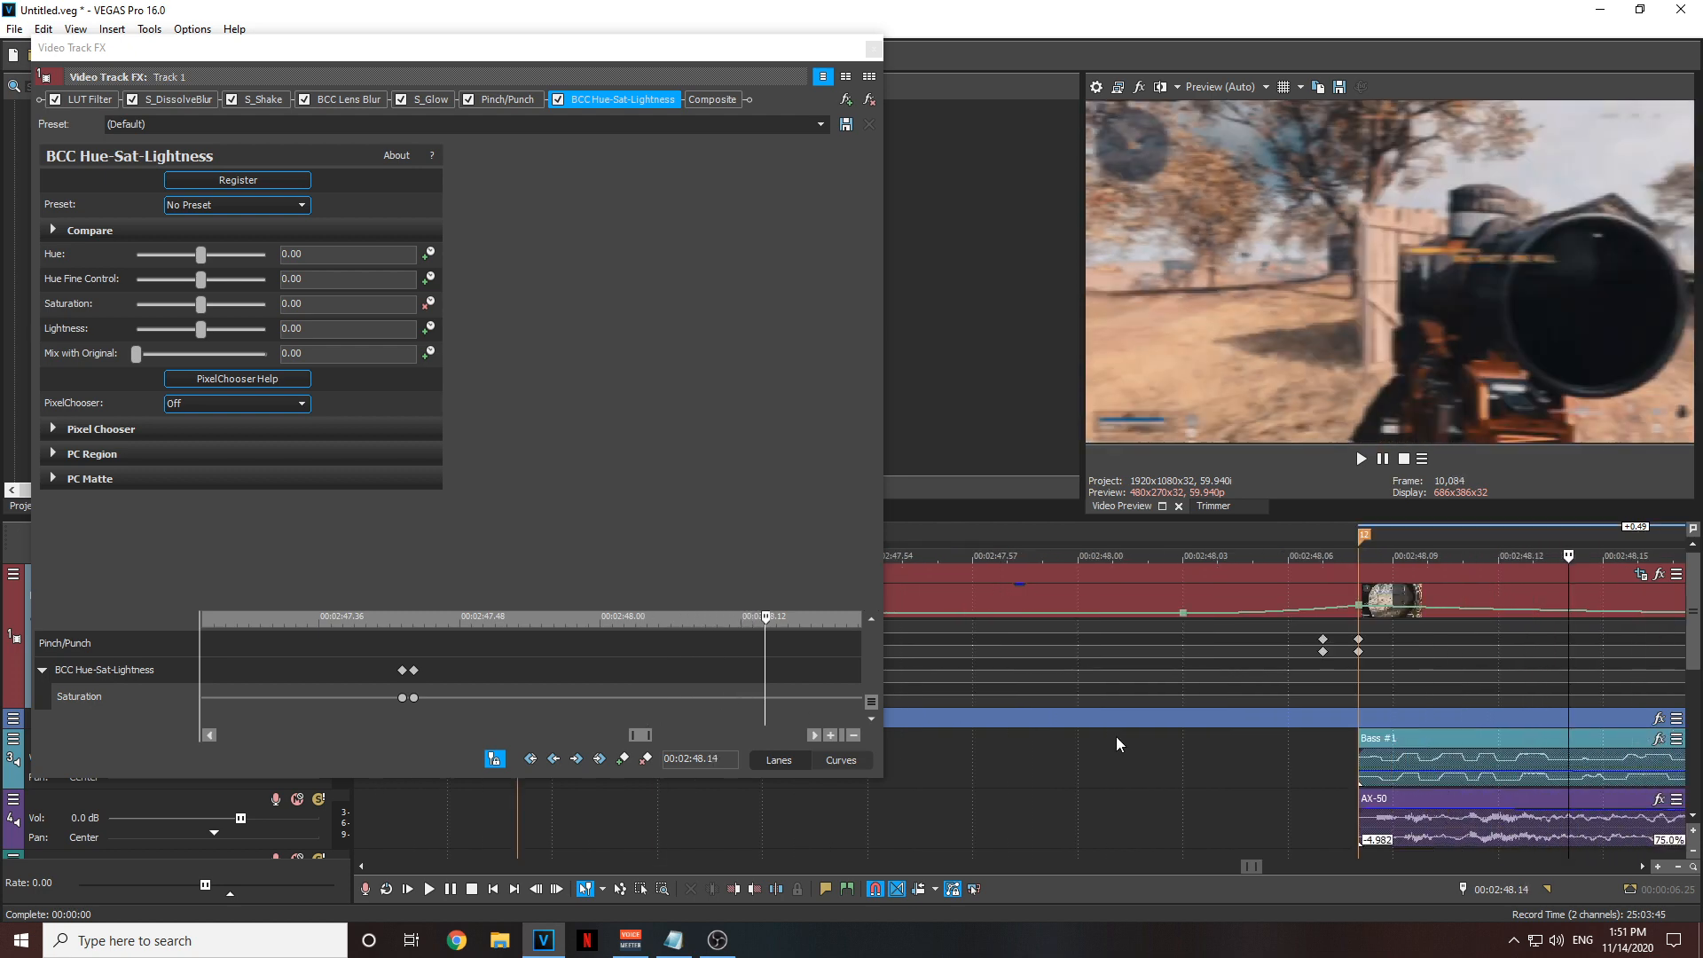
pyautogui.scroll(-4, 1116, 737)
pyautogui.click(623, 758)
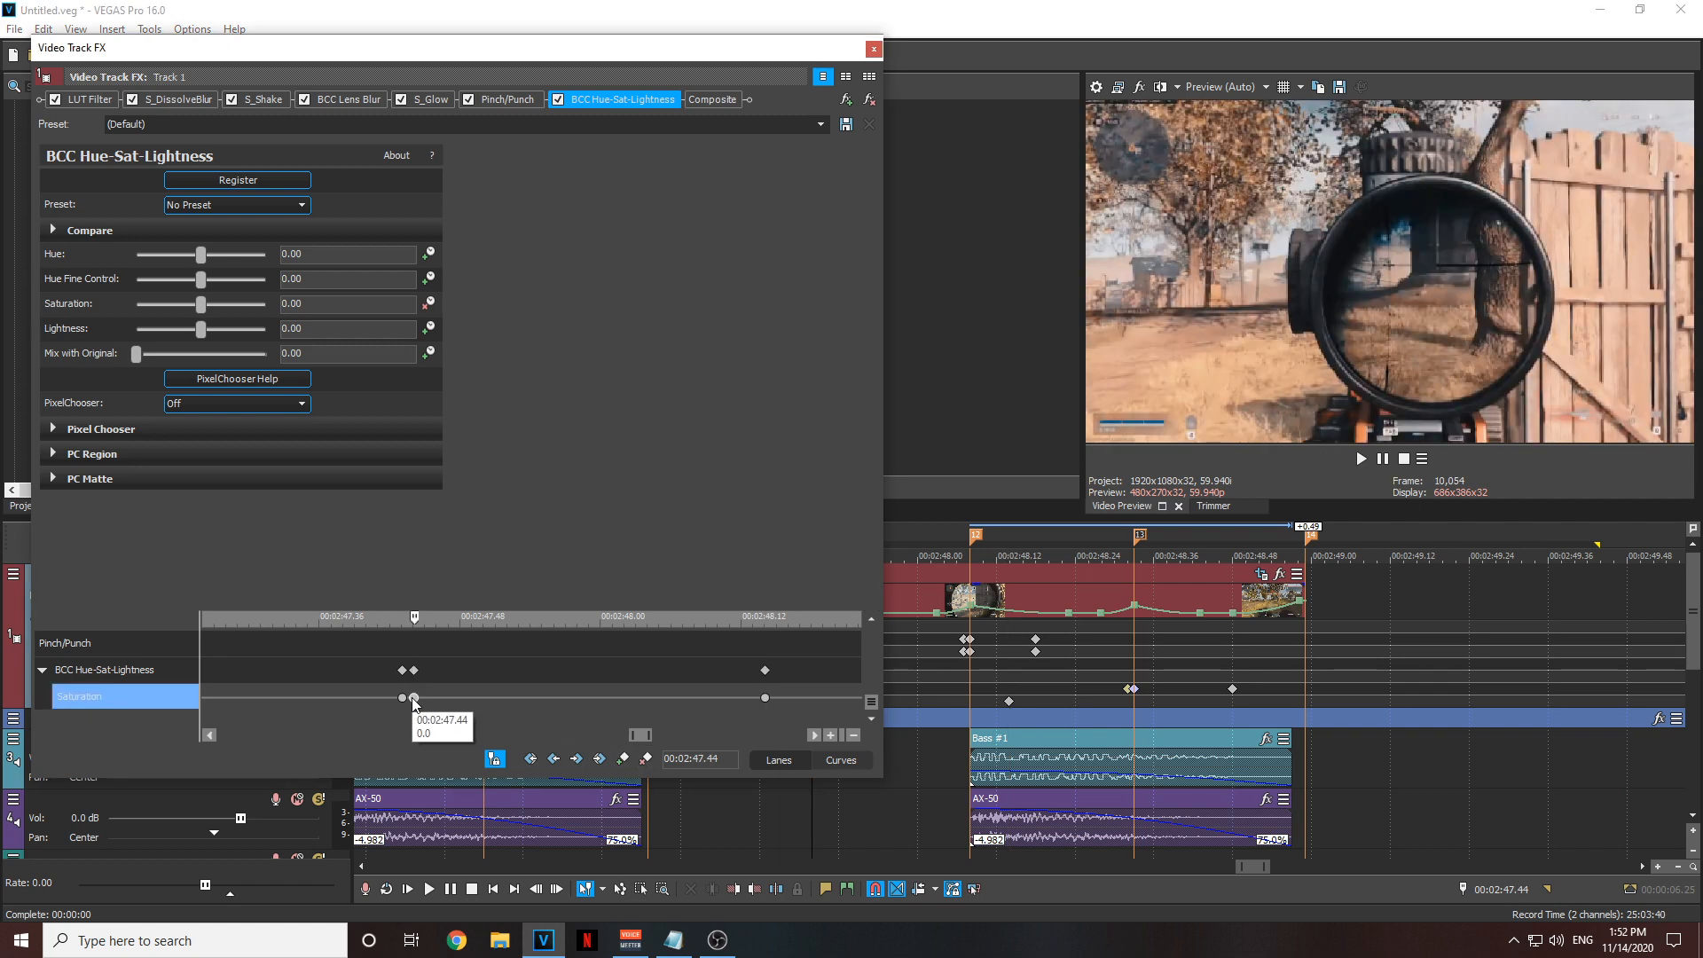
# - Set the Saturation keyframe at 00:02:47.44 to about -60.54 and close the effects window
pyautogui.scroll(5, 413, 701)
pyautogui.scroll(-5, 531, 698)
pyautogui.moveTo(197, 306); pyautogui.dragTo(163, 312)
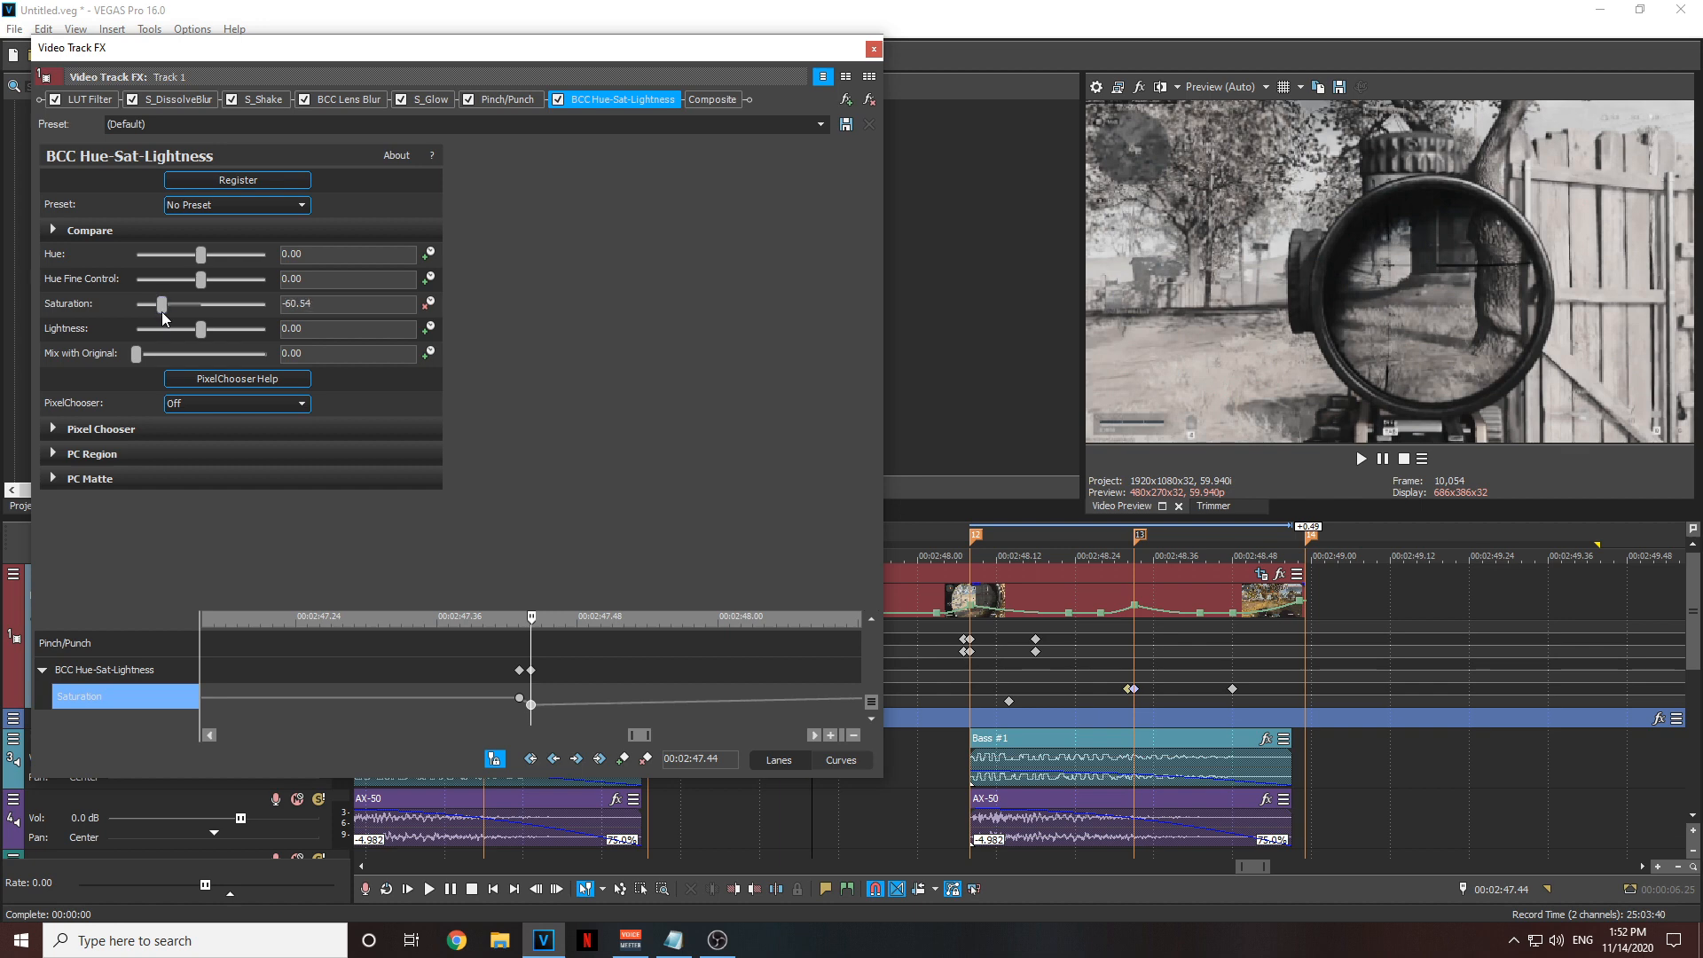
pyautogui.click(874, 49)
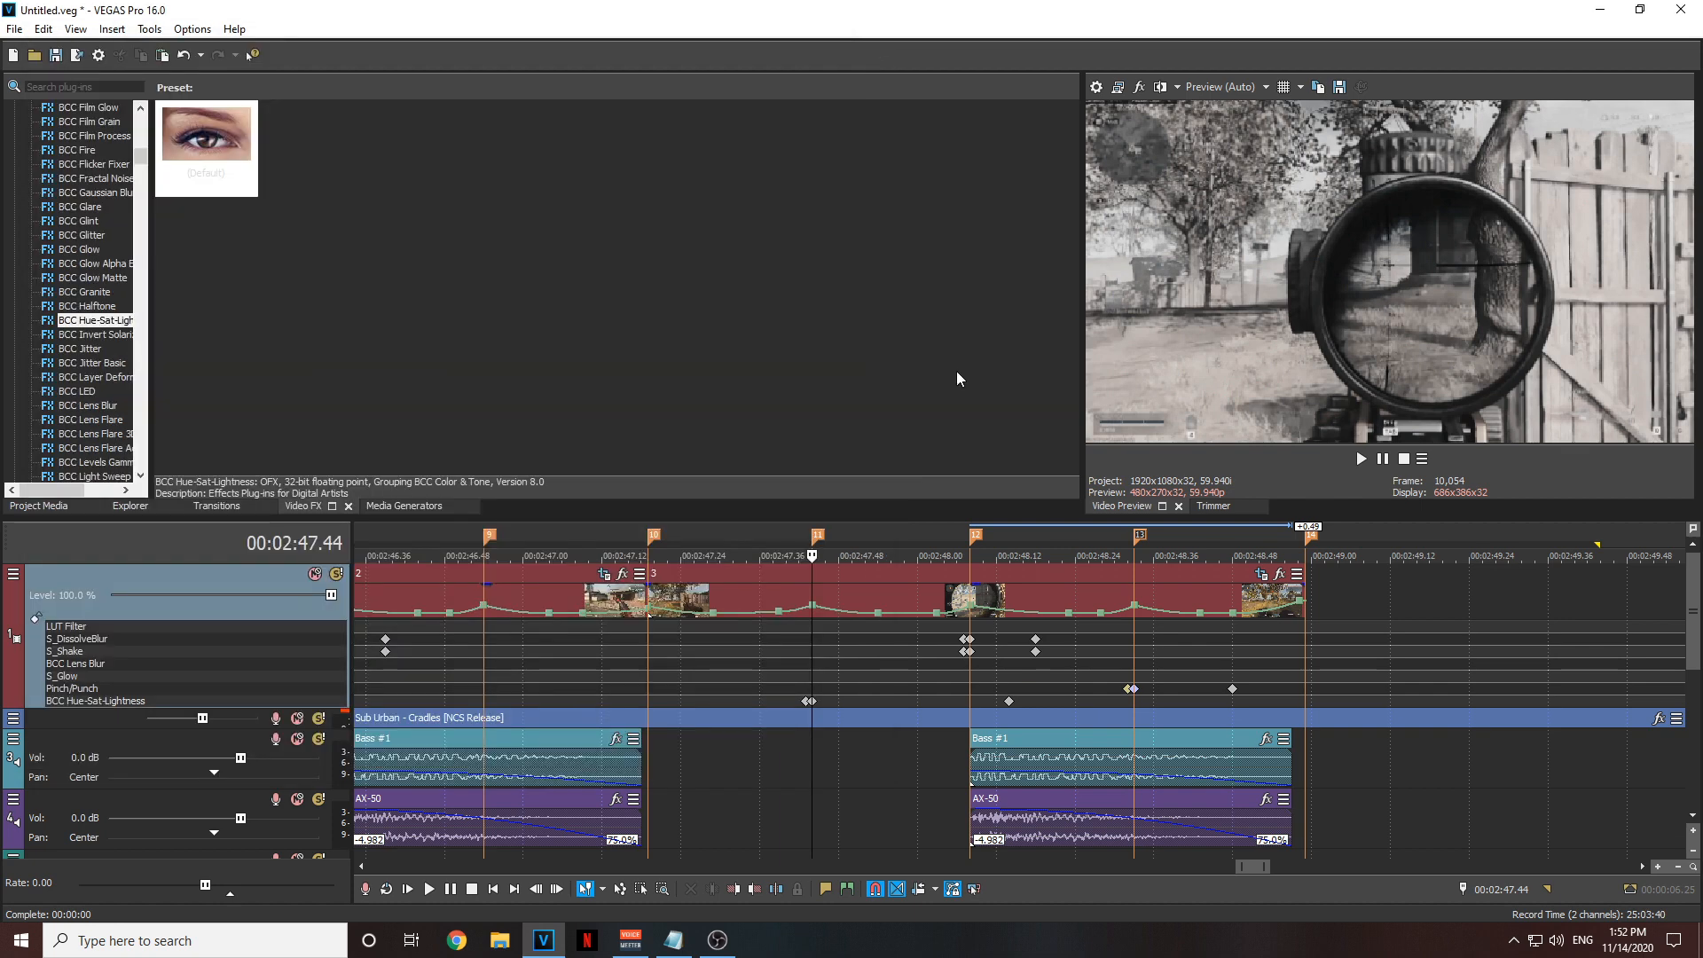
# - Change the interpolation type of the BCC Hue-Sat-Lightness Saturation keyframes at 00:02:47.43 and 00:02:47.44
pyautogui.doubleClick(810, 702)
pyautogui.scroll(1, 697, 686)
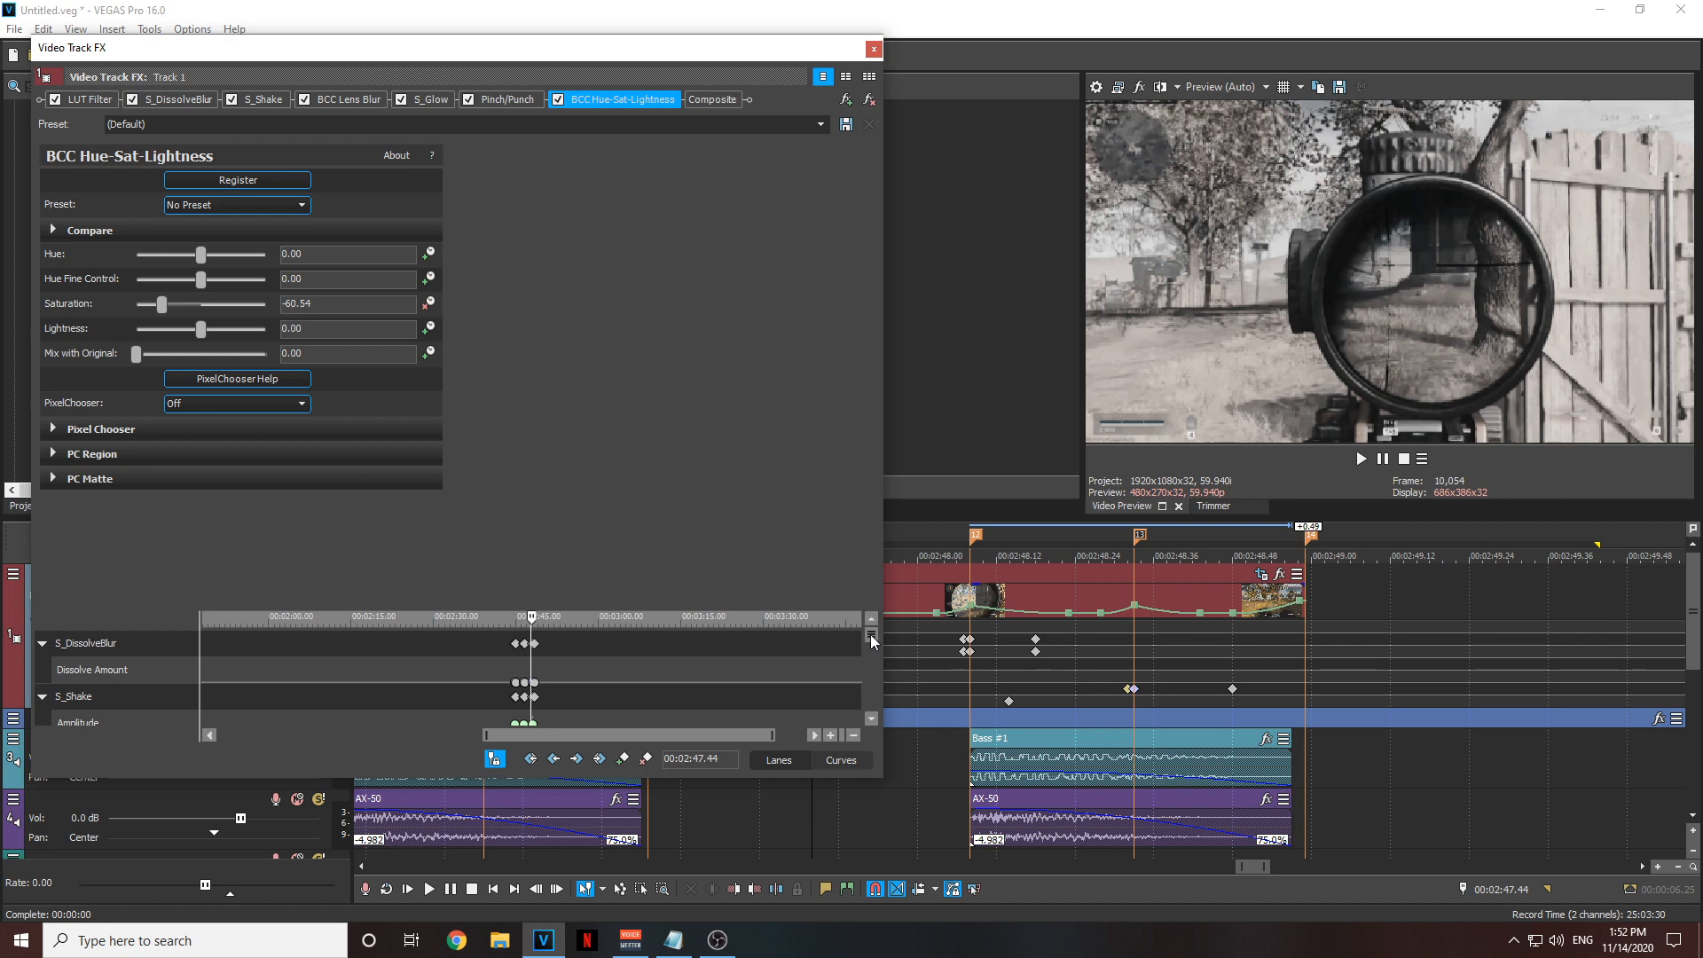
pyautogui.moveTo(869, 633); pyautogui.dragTo(721, 710)
pyautogui.scroll(6, 678, 685)
pyautogui.click(436, 698)
pyautogui.rightClick(436, 697)
pyautogui.click(509, 646)
pyautogui.scroll(-6, 658, 695)
pyautogui.scroll(4, 658, 696)
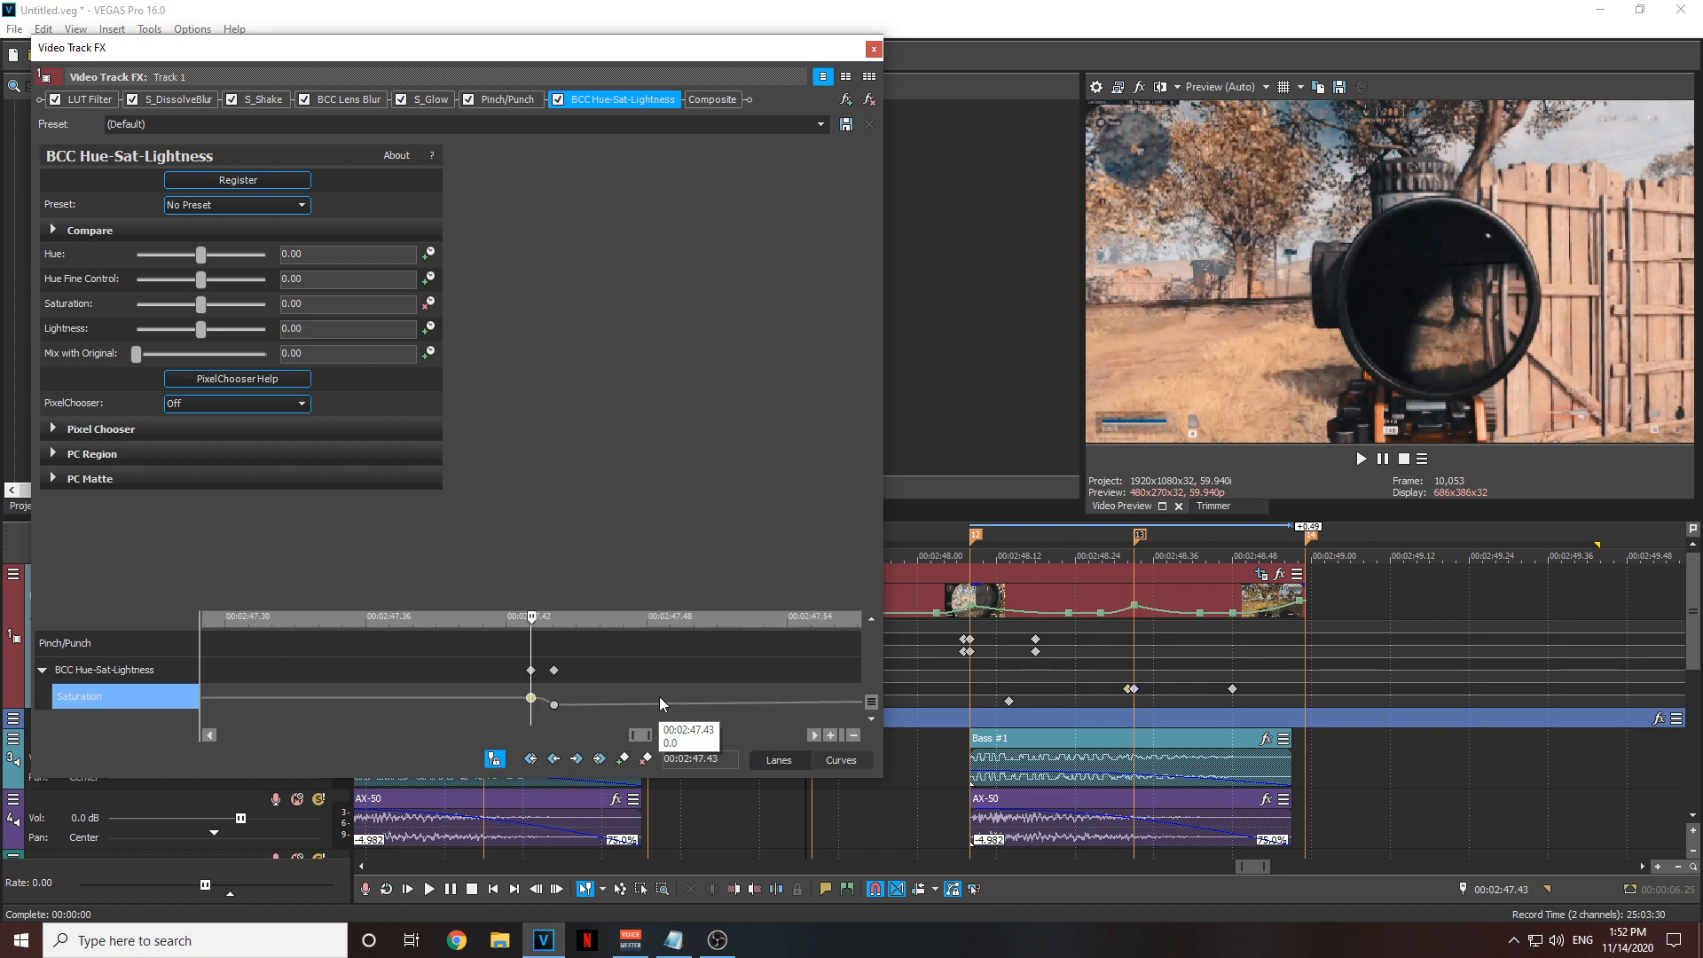
pyautogui.click(553, 705)
pyautogui.rightClick(554, 704)
pyautogui.click(620, 596)
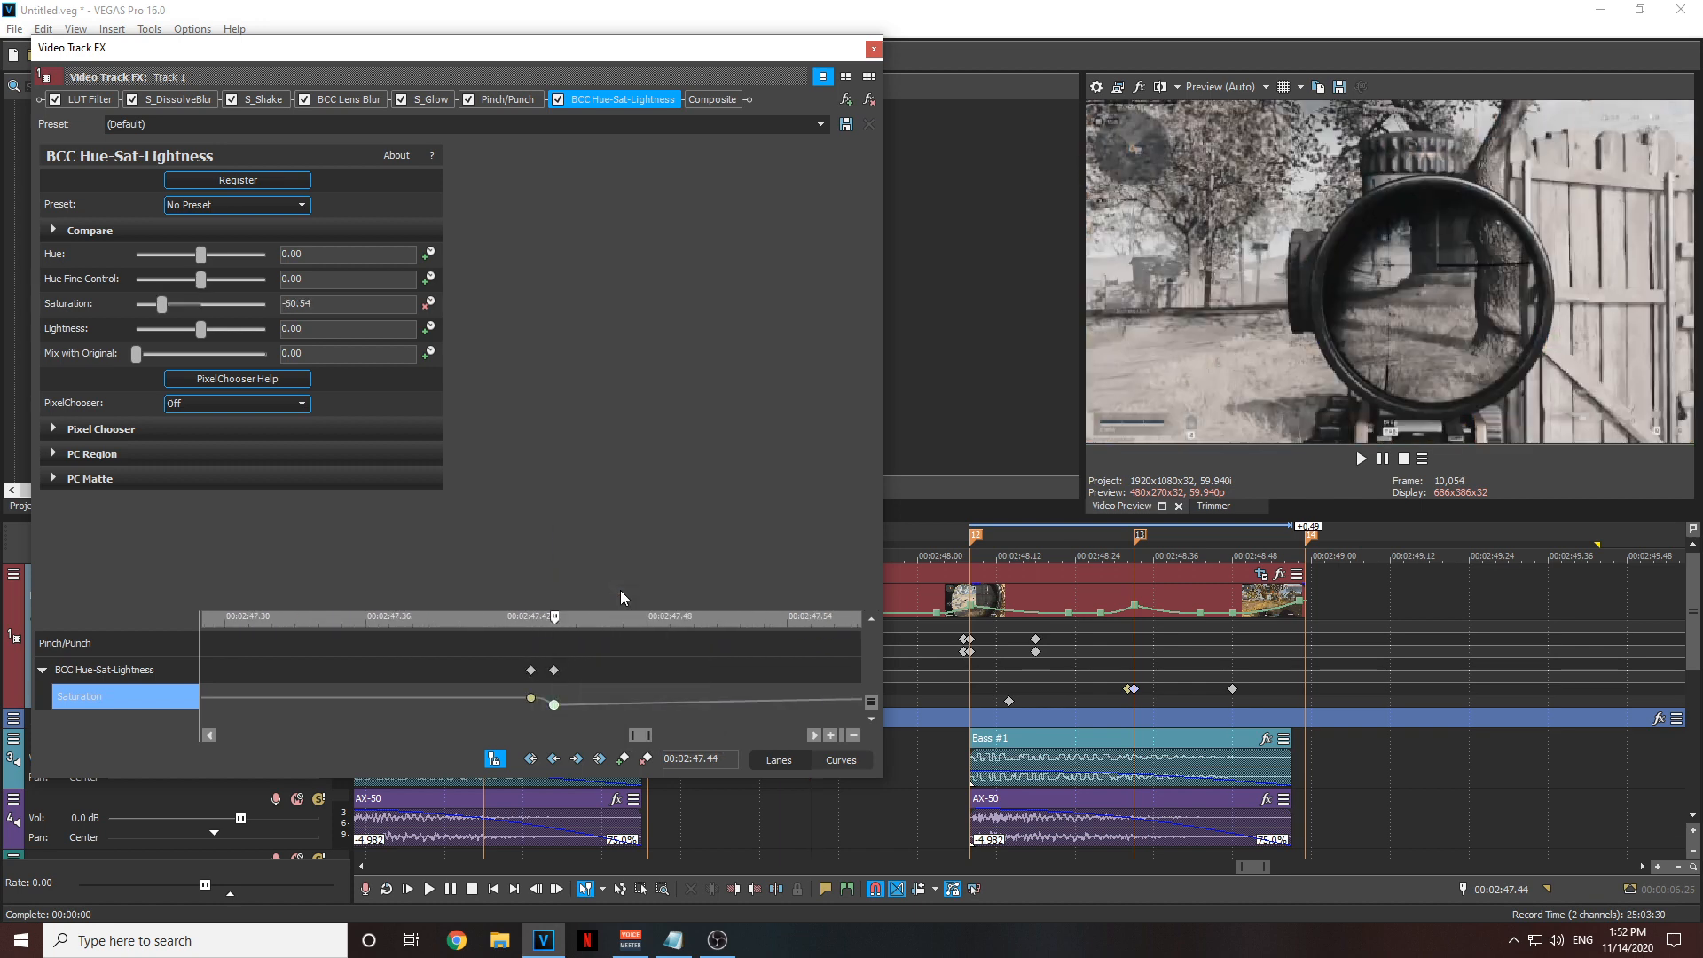
pyautogui.click(874, 48)
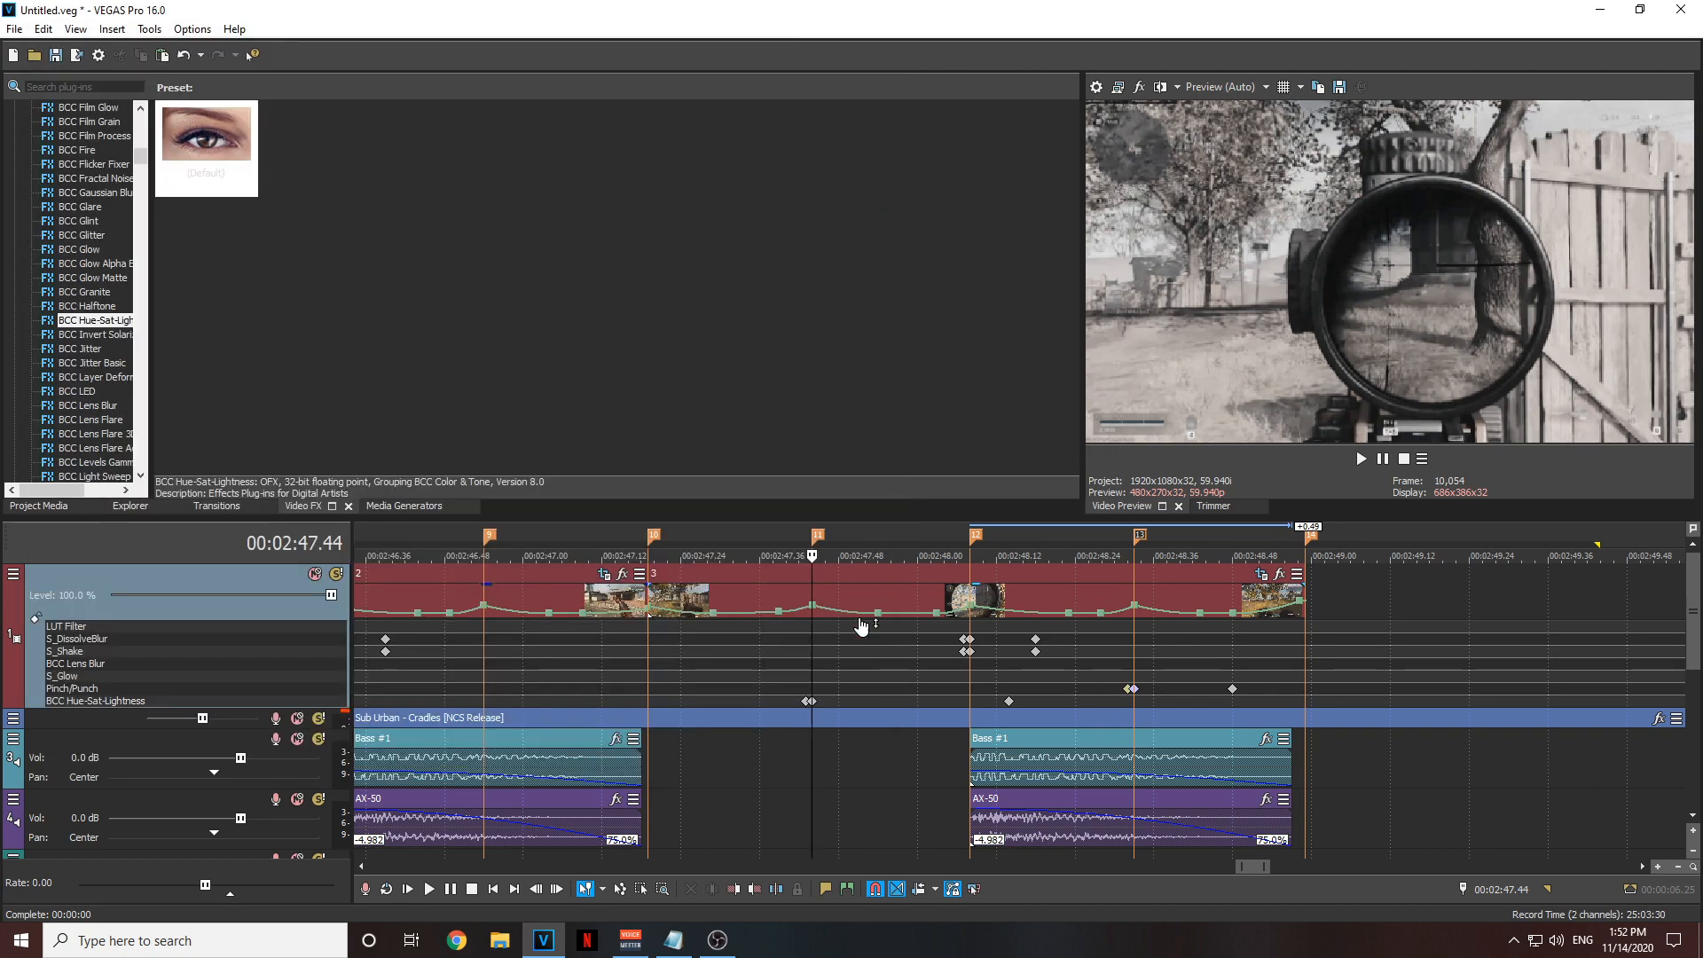
# - Play the third clip repeatedly to review the saturation drop on the beat
pyautogui.click(733, 650)
pyautogui.press('space')
pyautogui.press('space')
pyautogui.press('space')
pyautogui.press('space')
pyautogui.press('space')
pyautogui.press('space')
pyautogui.press('space')
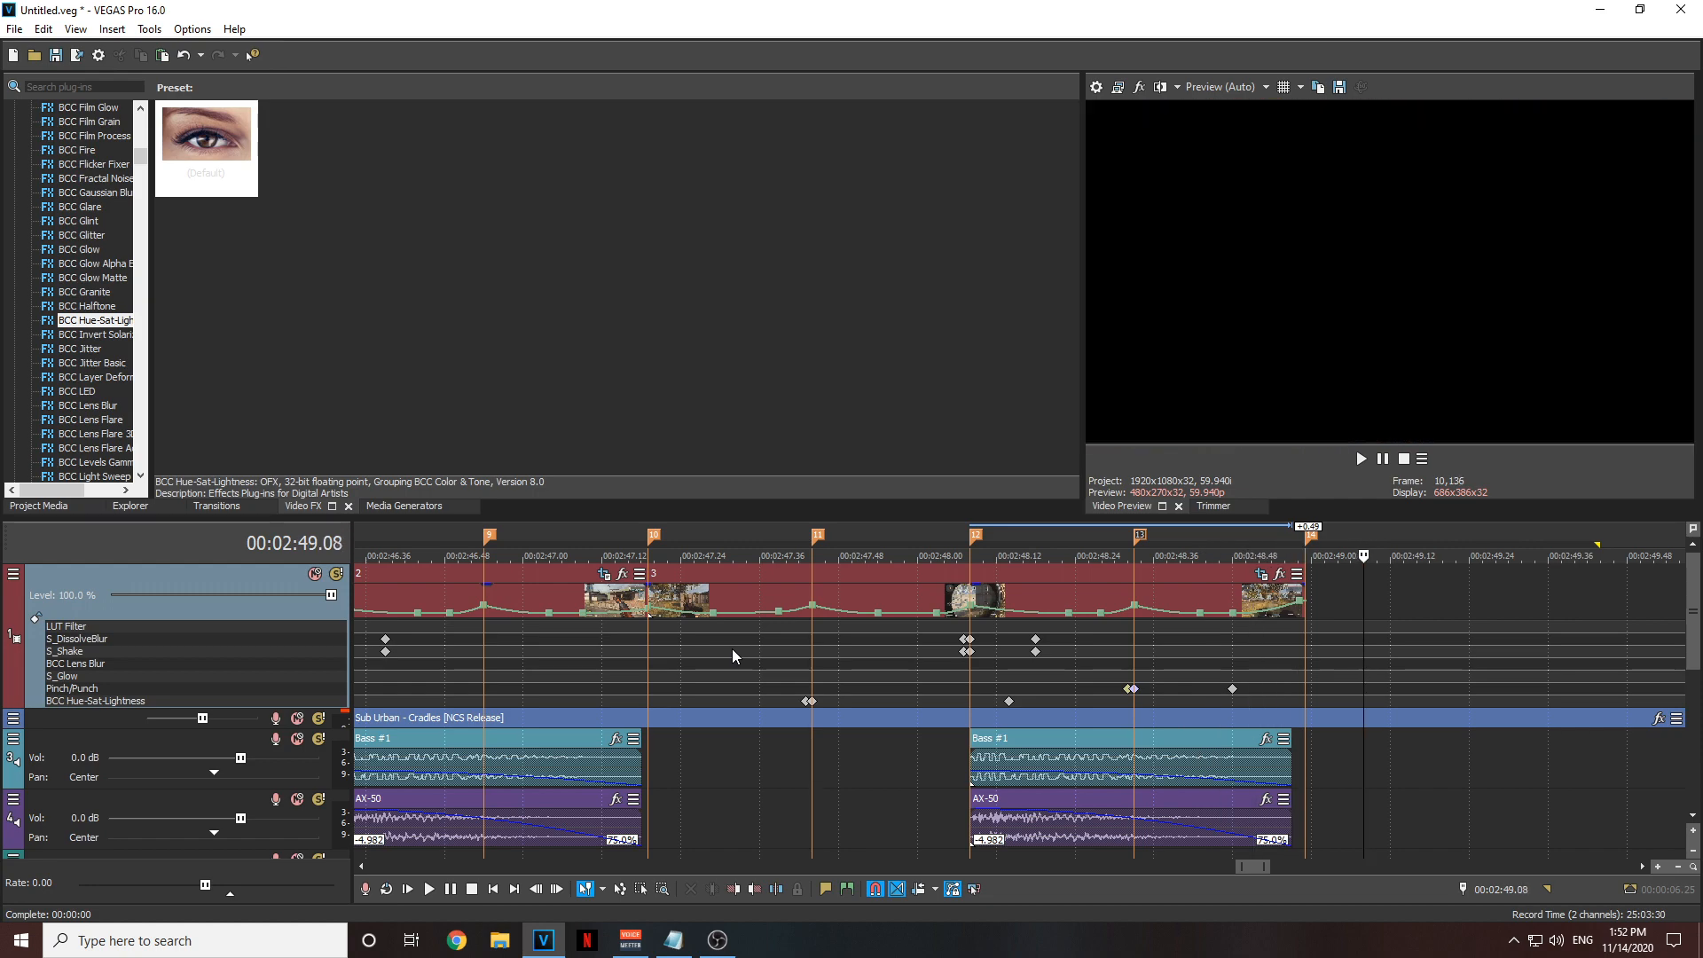
# - Park the playhead at 00:02:44.49 in the first clip and apply the Sharpen effect with the Ral preset to the gameplay video track
pyautogui.scroll(-5, 732, 647)
pyautogui.click(710, 660)
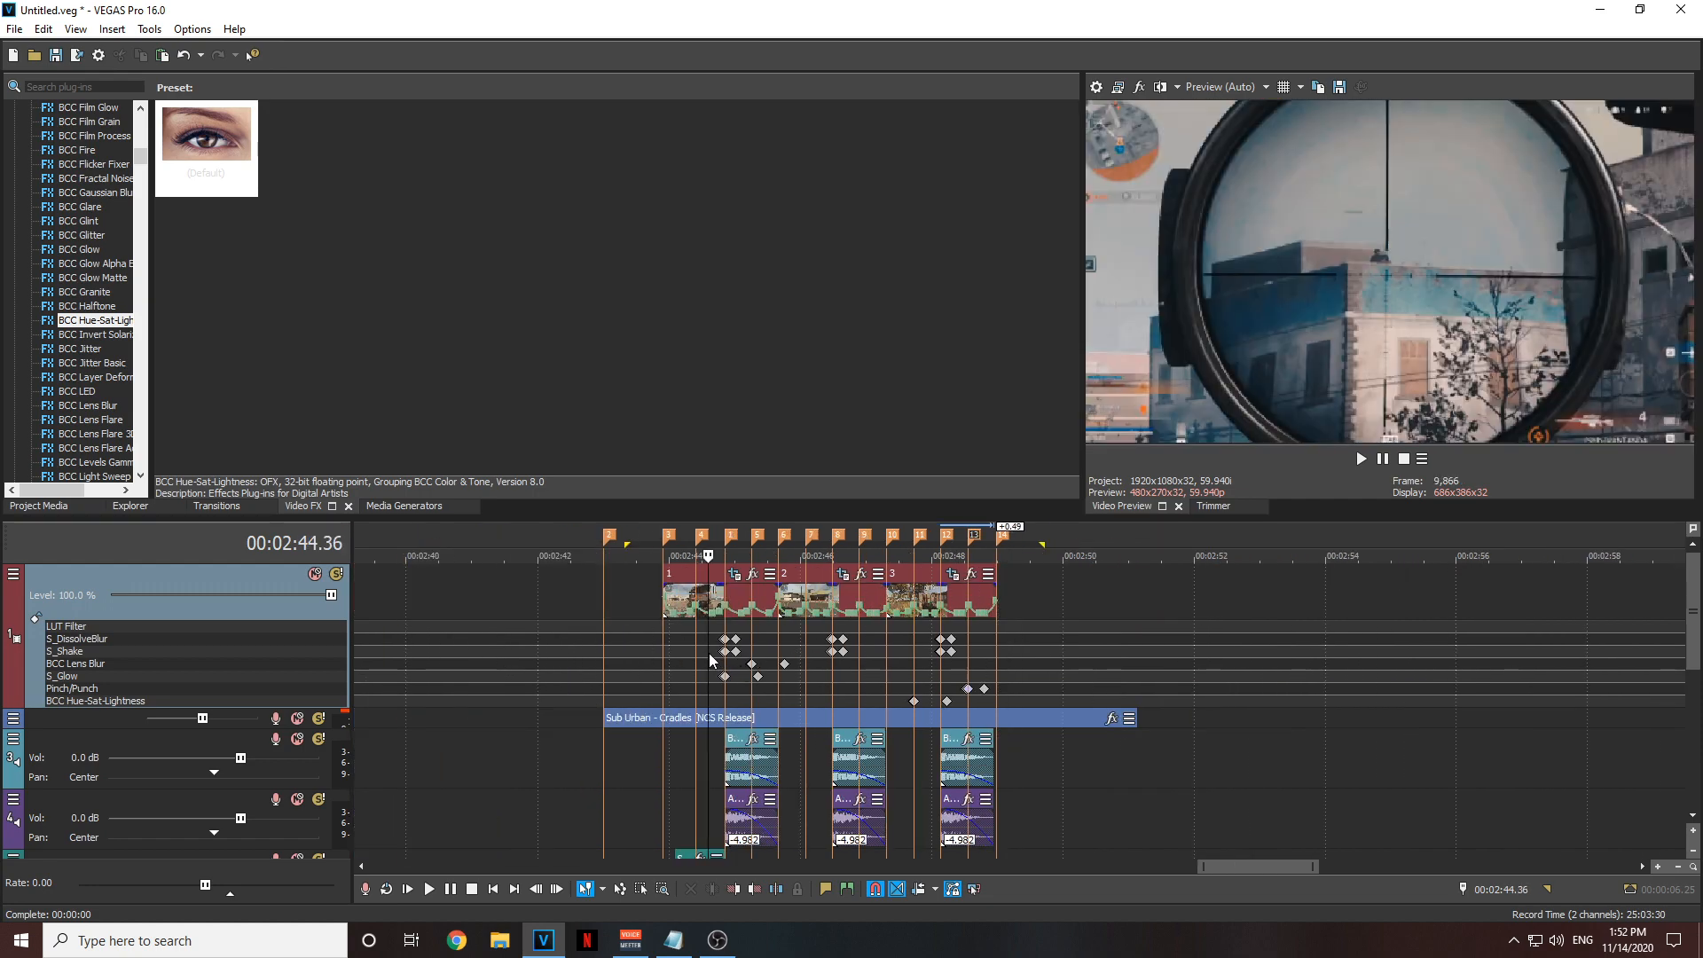
pyautogui.scroll(8, 710, 657)
pyautogui.click(1179, 685)
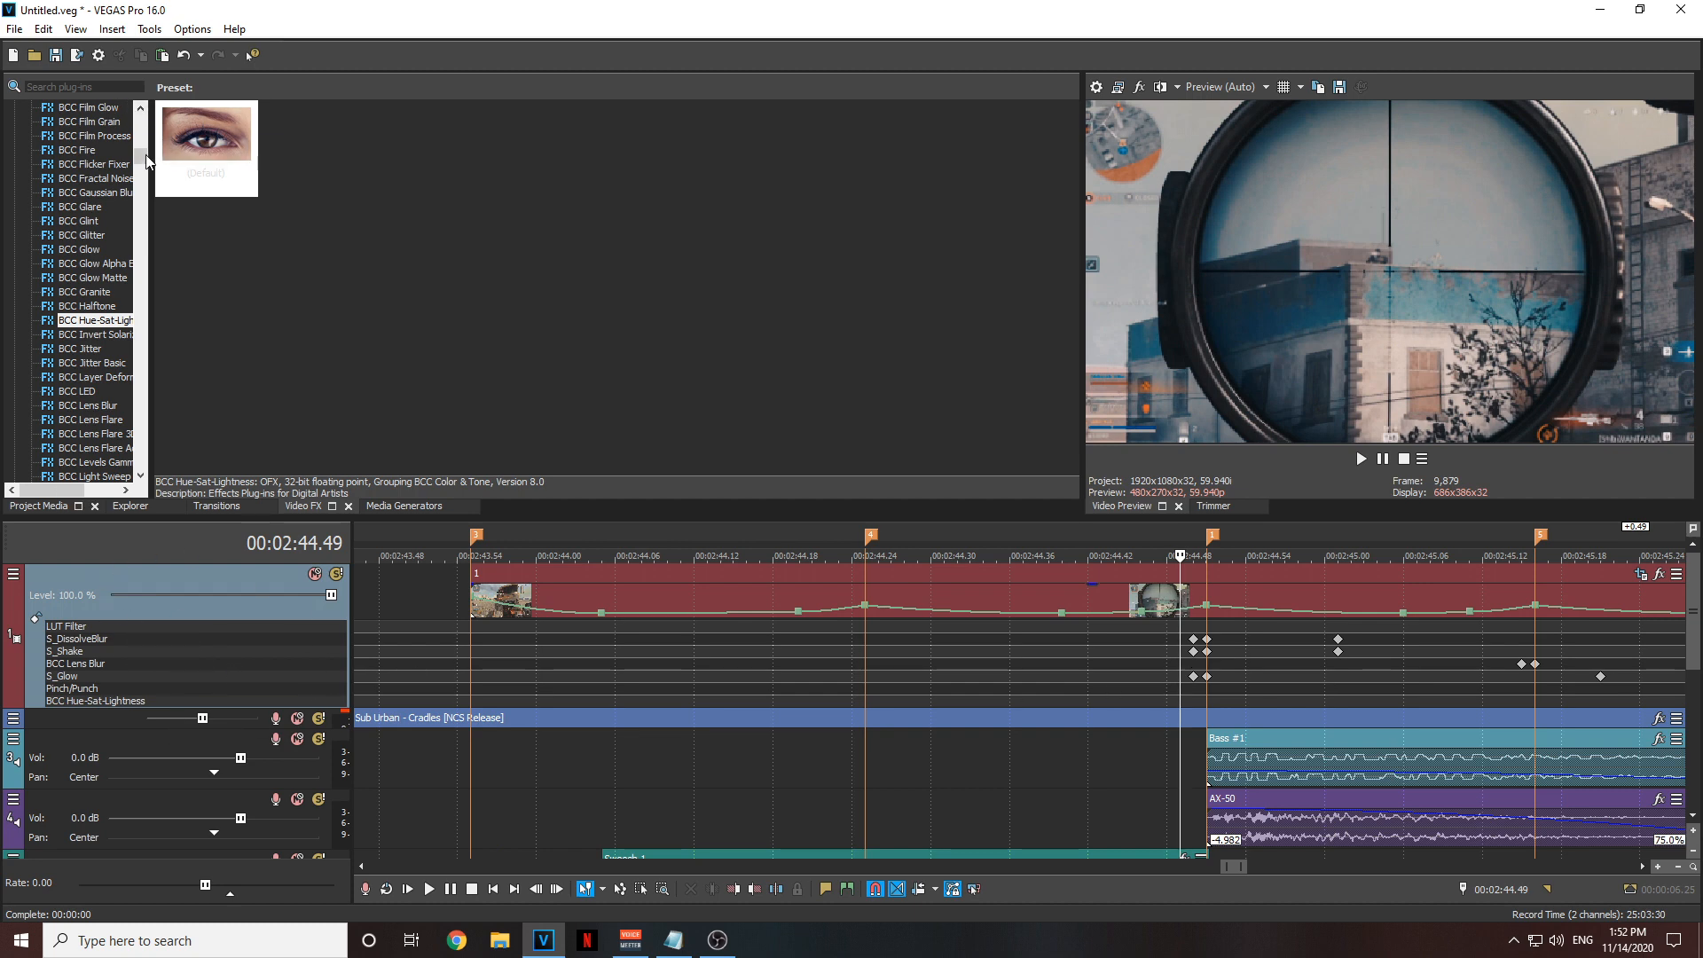
pyautogui.scroll(-4, 139, 166)
pyautogui.moveTo(139, 166); pyautogui.dragTo(153, 406)
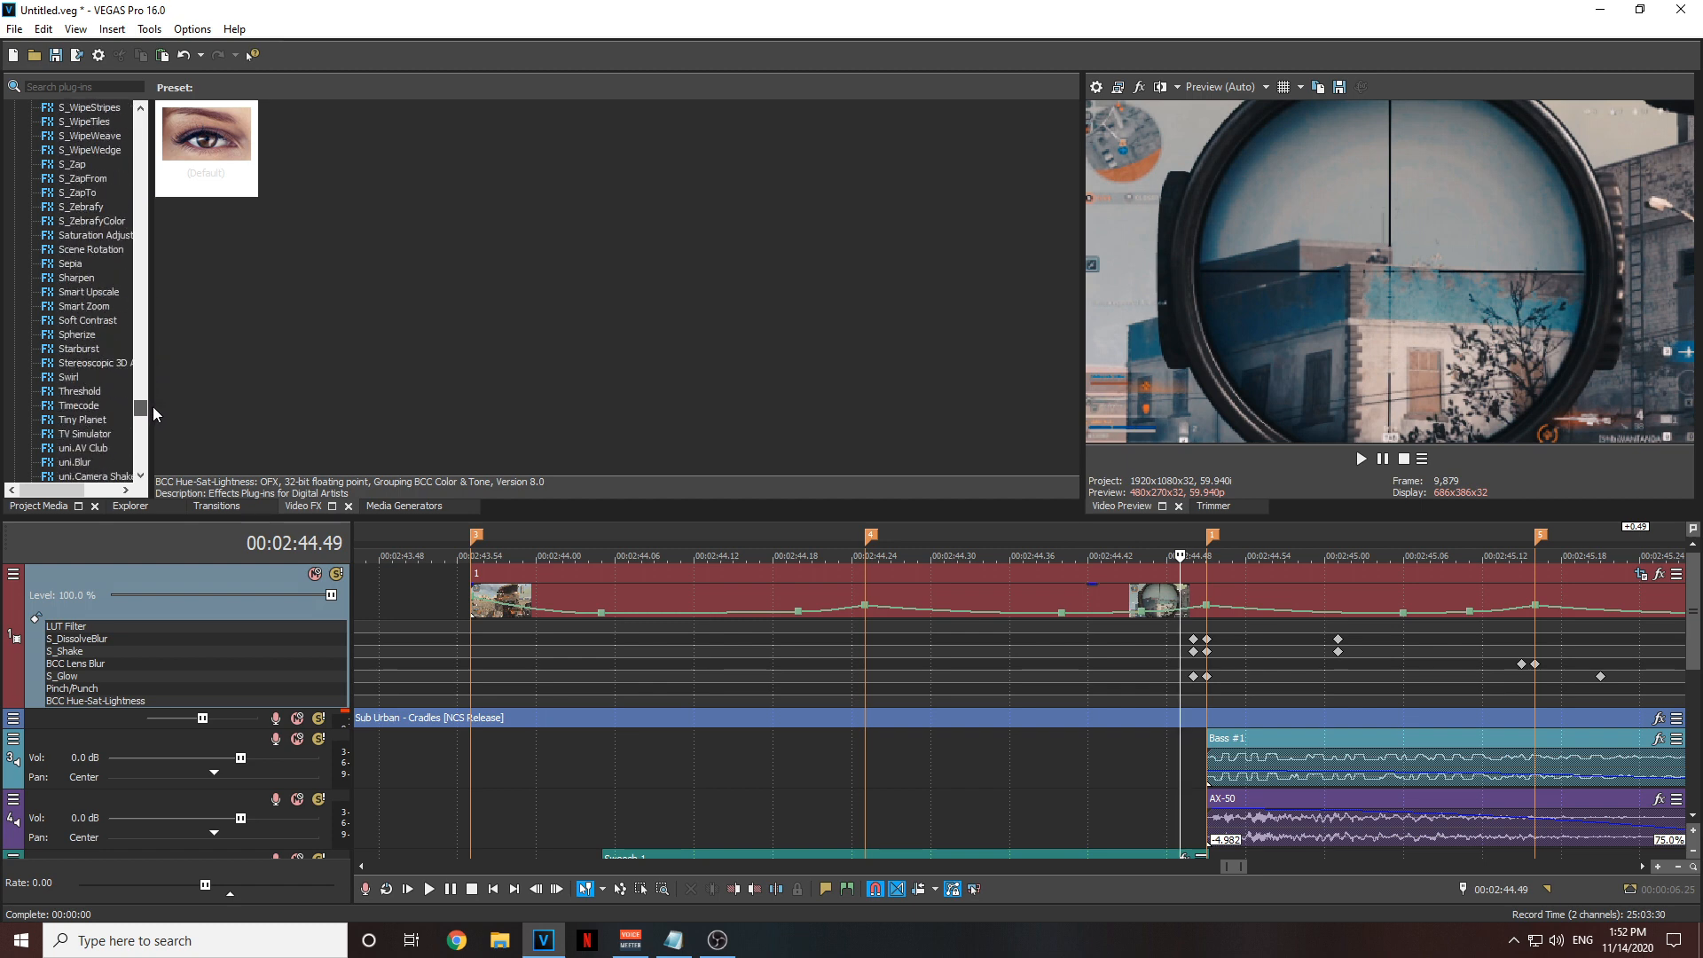
pyautogui.click(77, 278)
pyautogui.click(612, 158)
pyautogui.moveTo(387, 593); pyautogui.dragTo(242, 601)
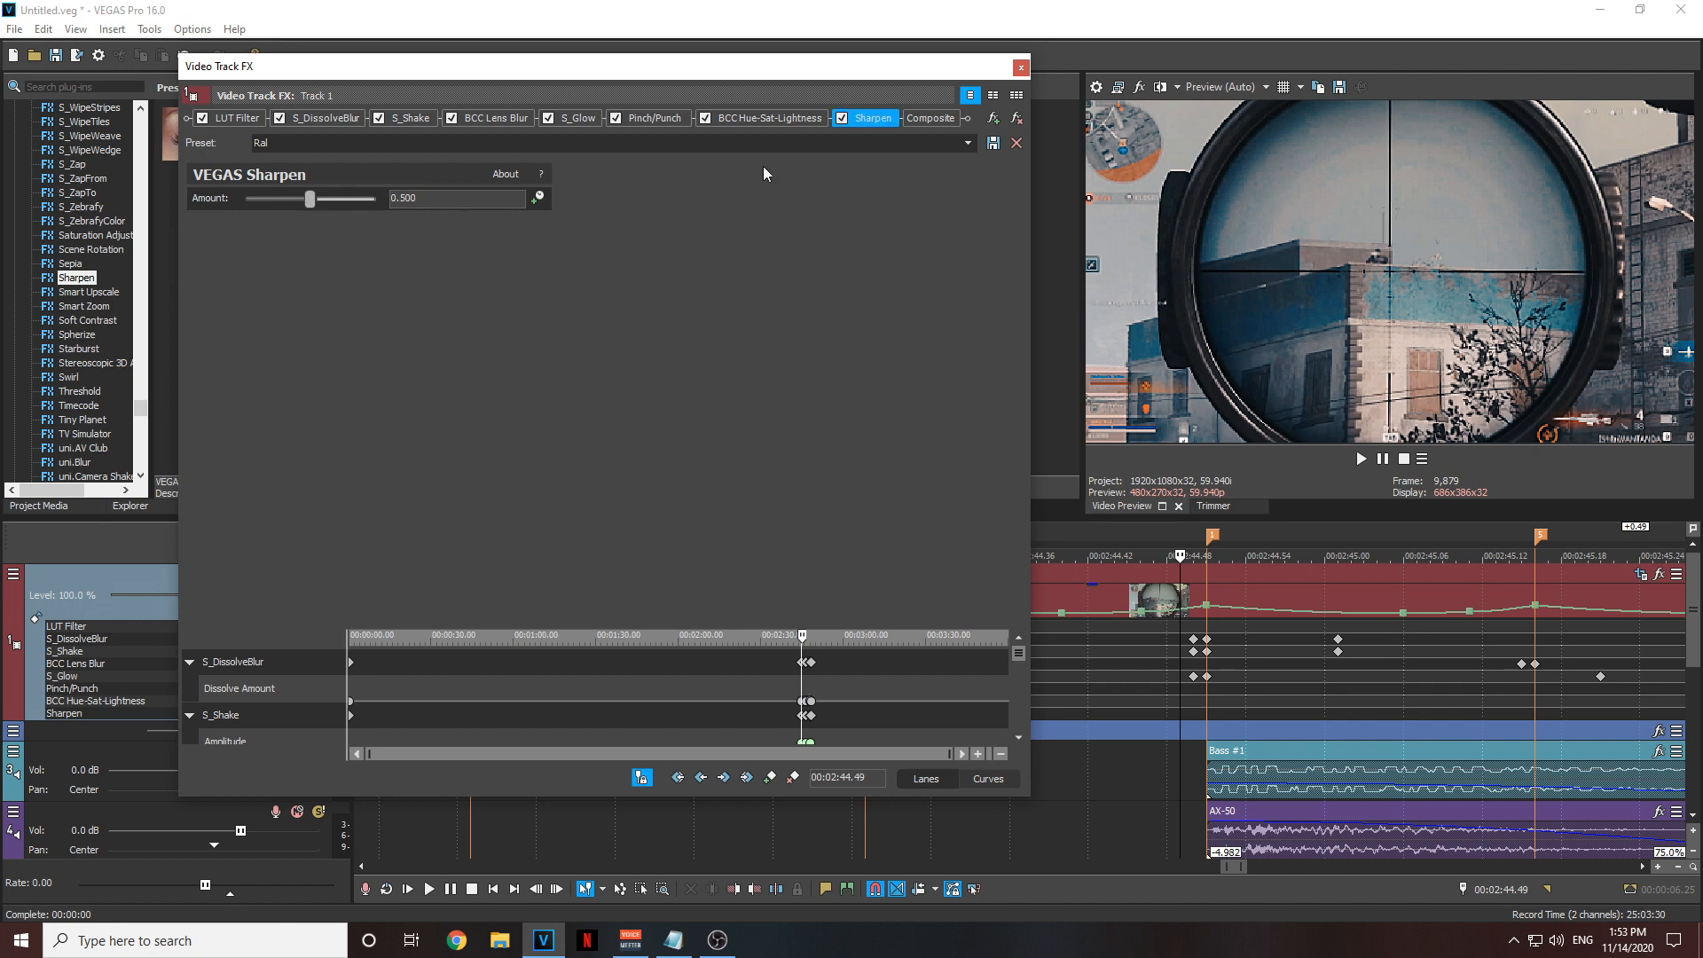
pyautogui.click(1020, 69)
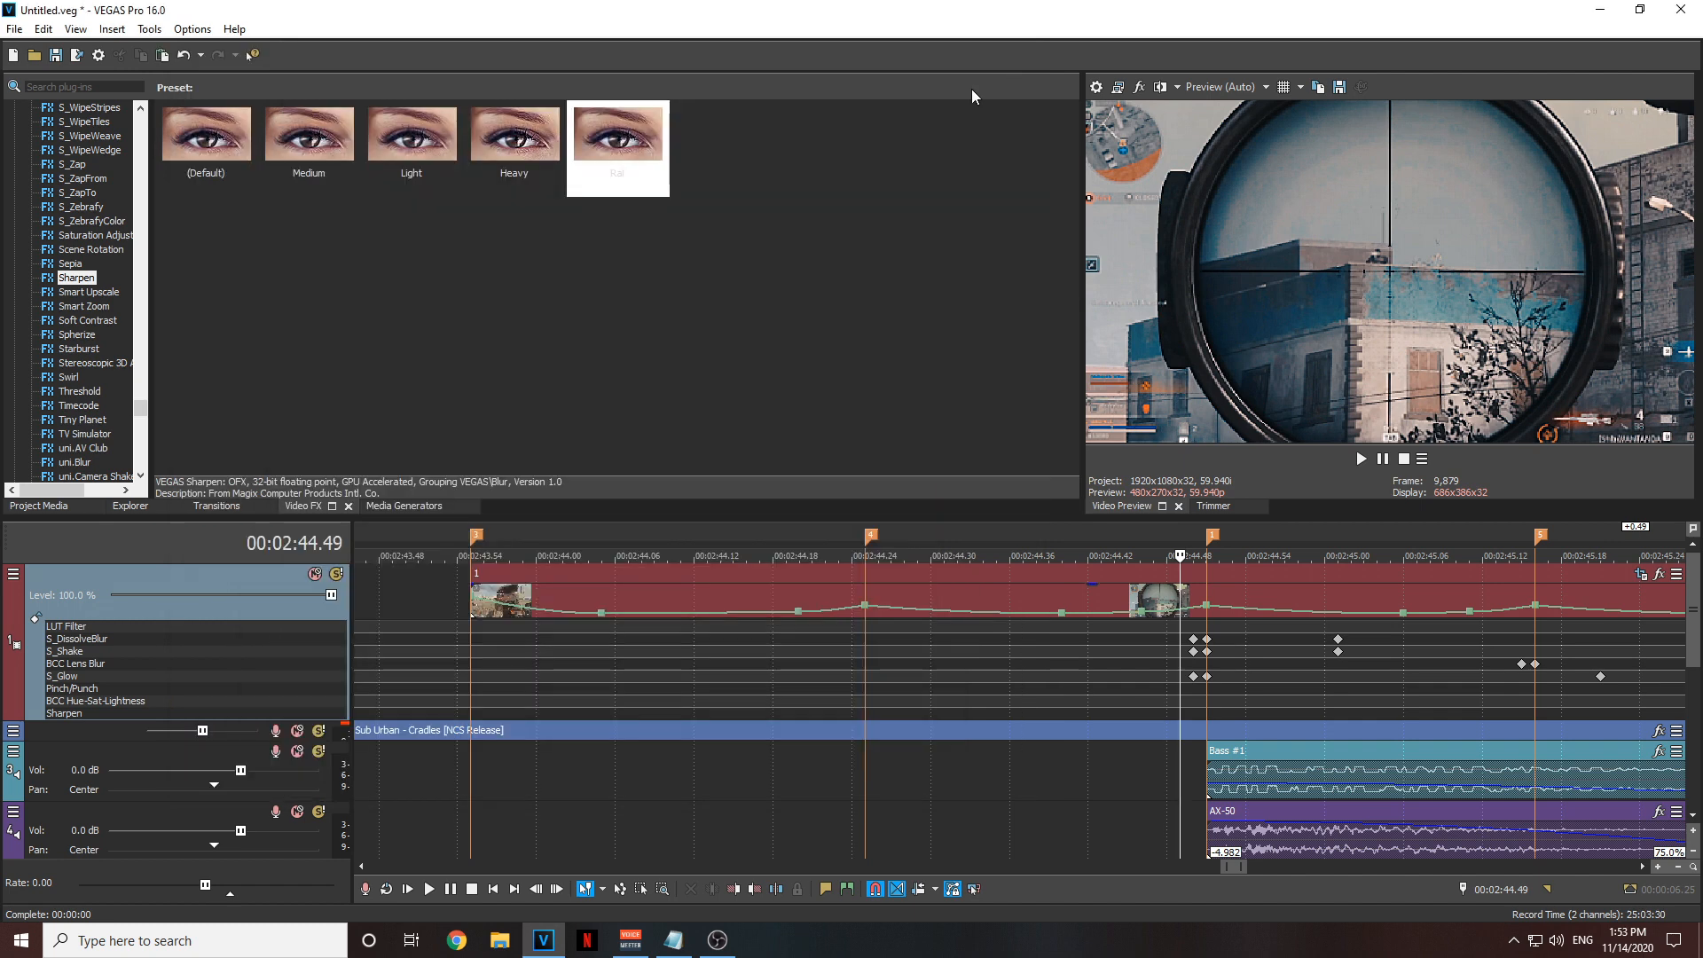
# - Toggle the Sharpen effect off and on at 00:02:44.44 to compare the first clip with and without it
pyautogui.click(136, 708)
pyautogui.click(1324, 677)
pyautogui.click(1113, 688)
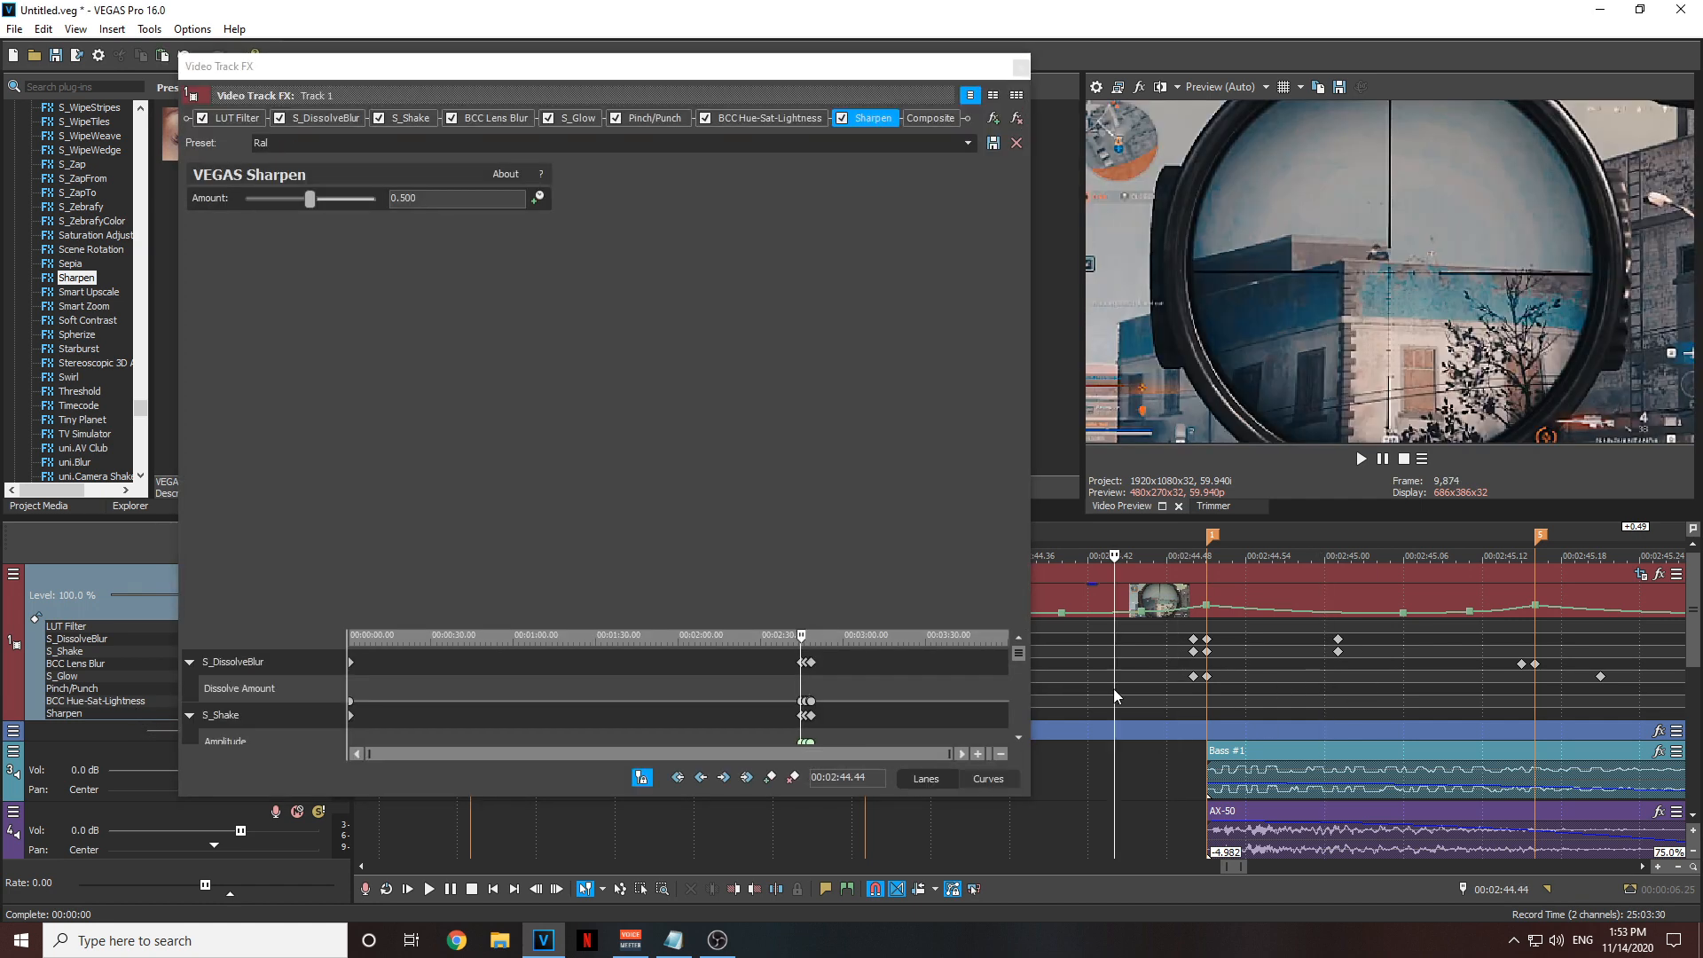
pyautogui.click(840, 119)
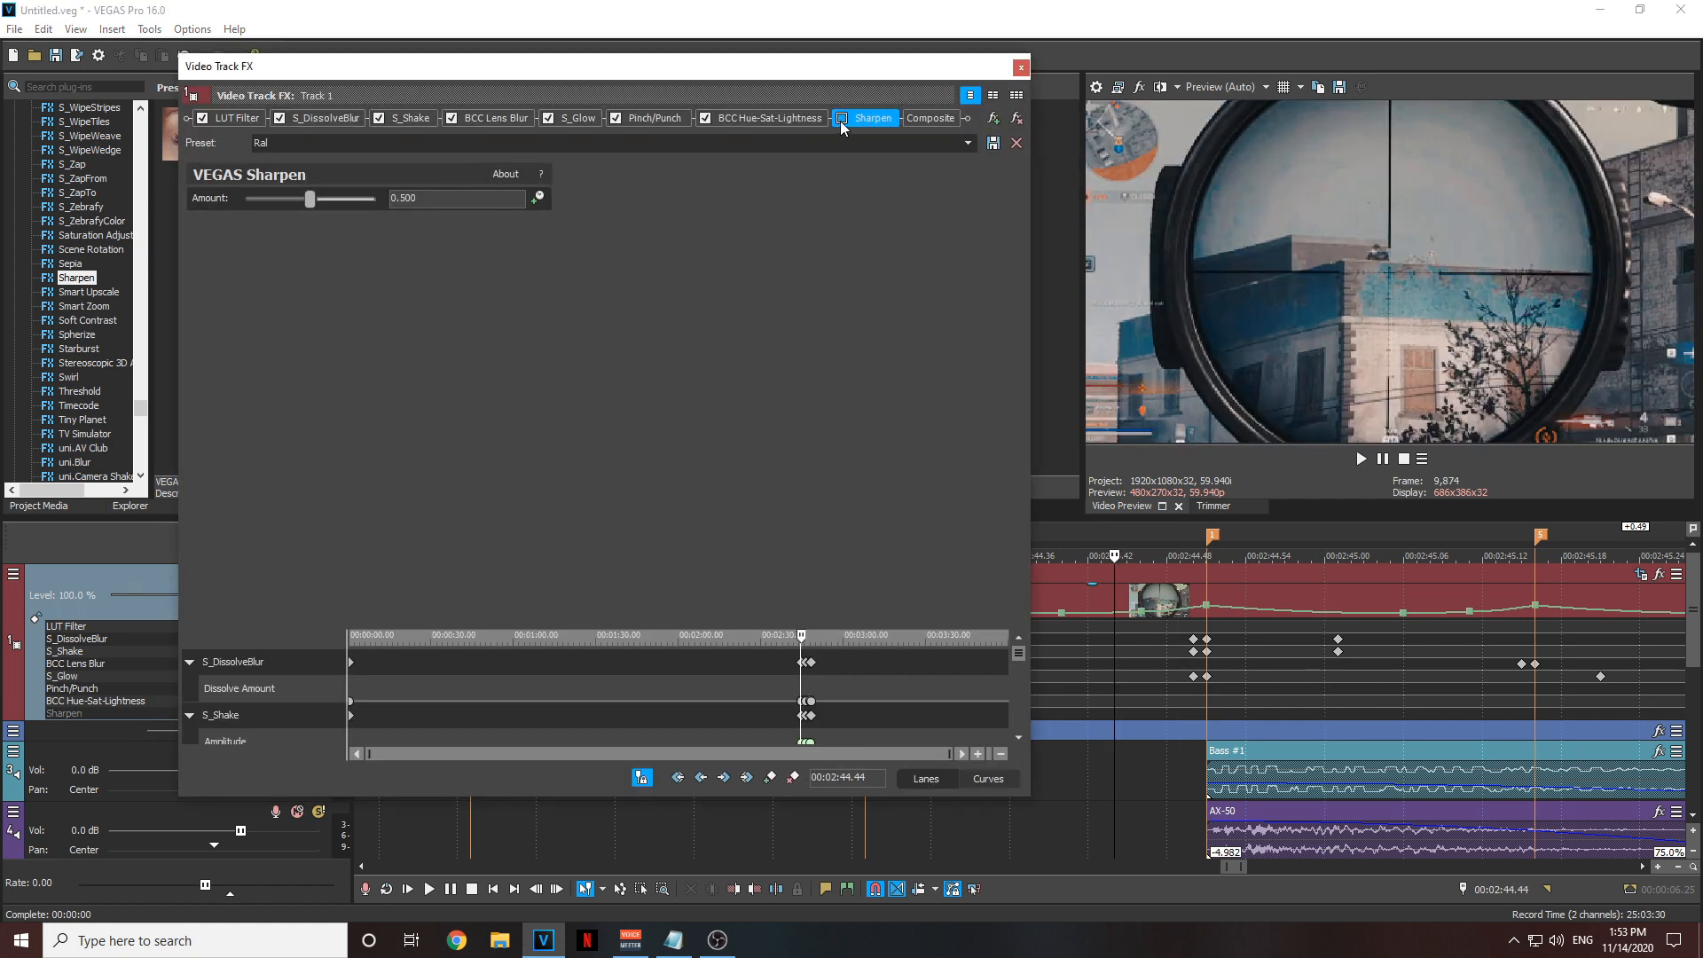
pyautogui.click(841, 118)
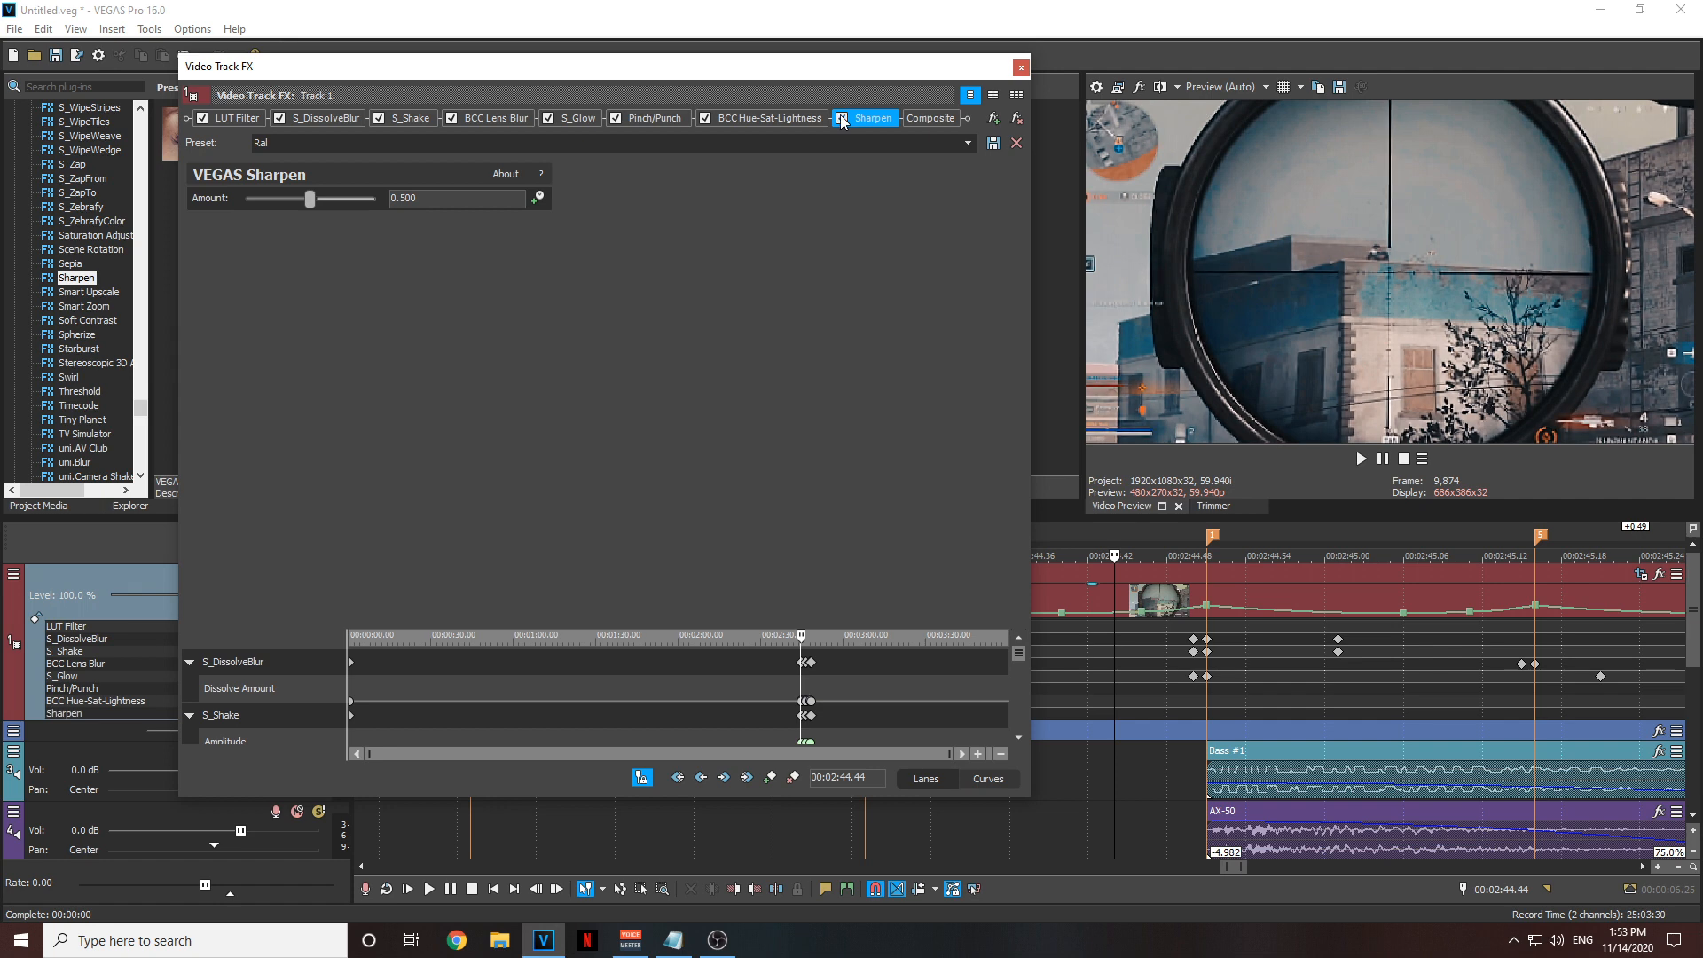
pyautogui.click(1021, 66)
# - Apply the S_Flicker effect with the Raal preset to the gameplay video track
pyautogui.scroll(3, 145, 405)
pyautogui.moveTo(144, 405); pyautogui.dragTo(159, 308)
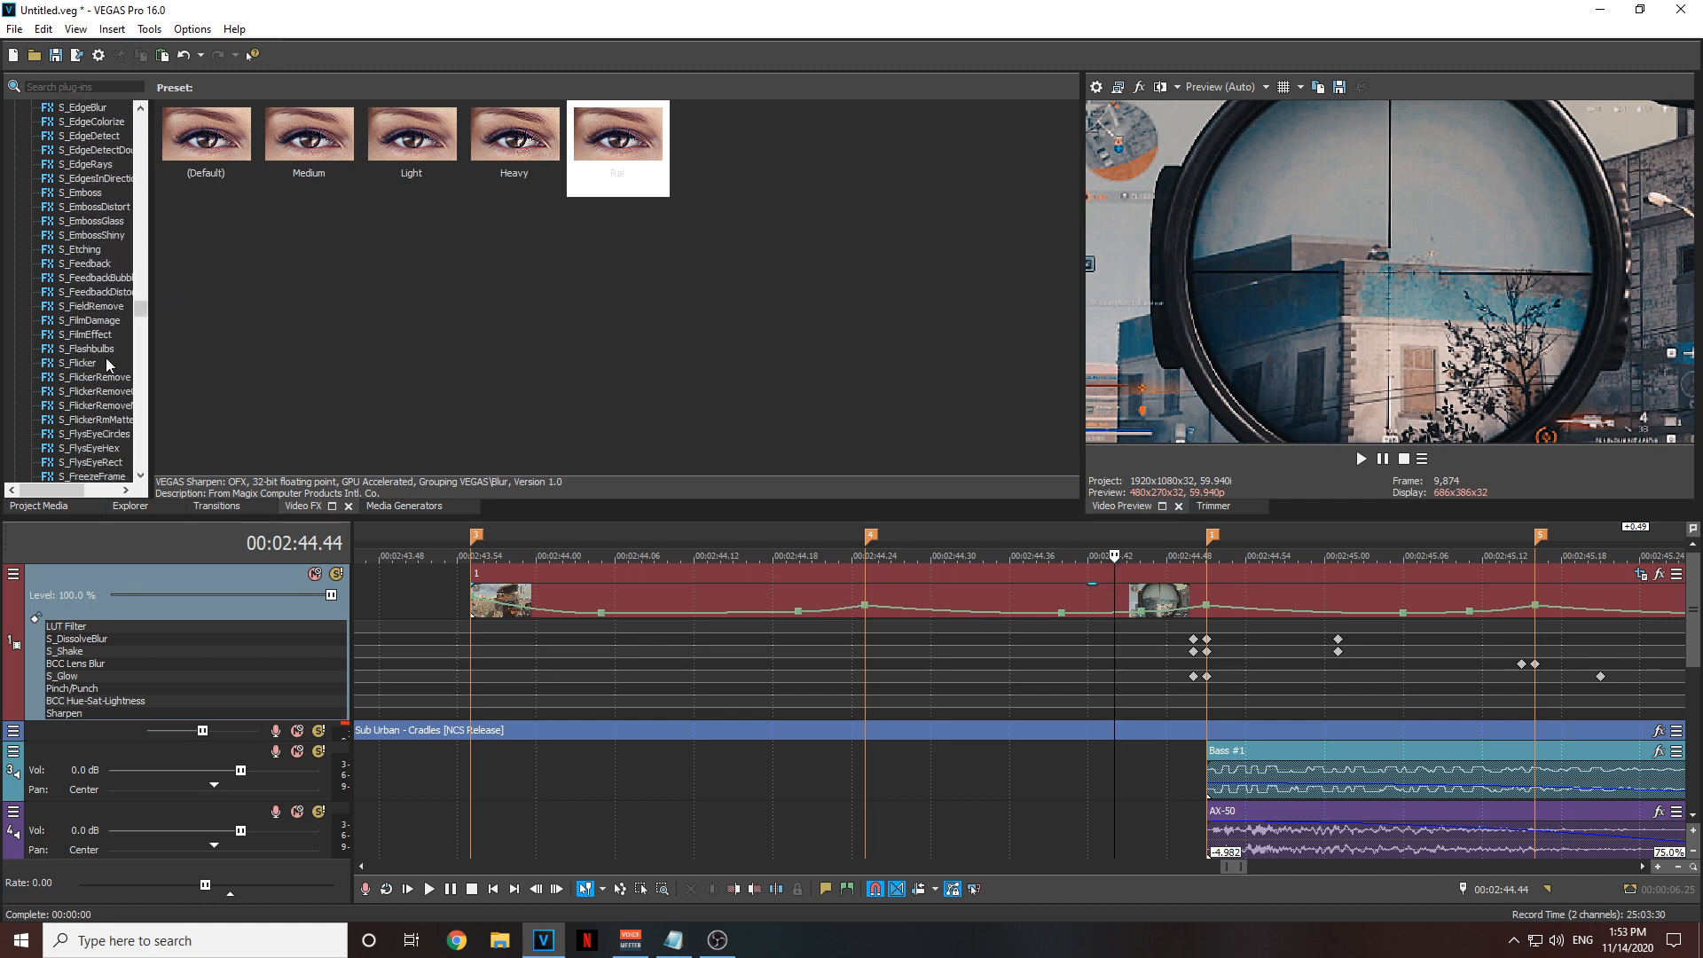
pyautogui.click(89, 364)
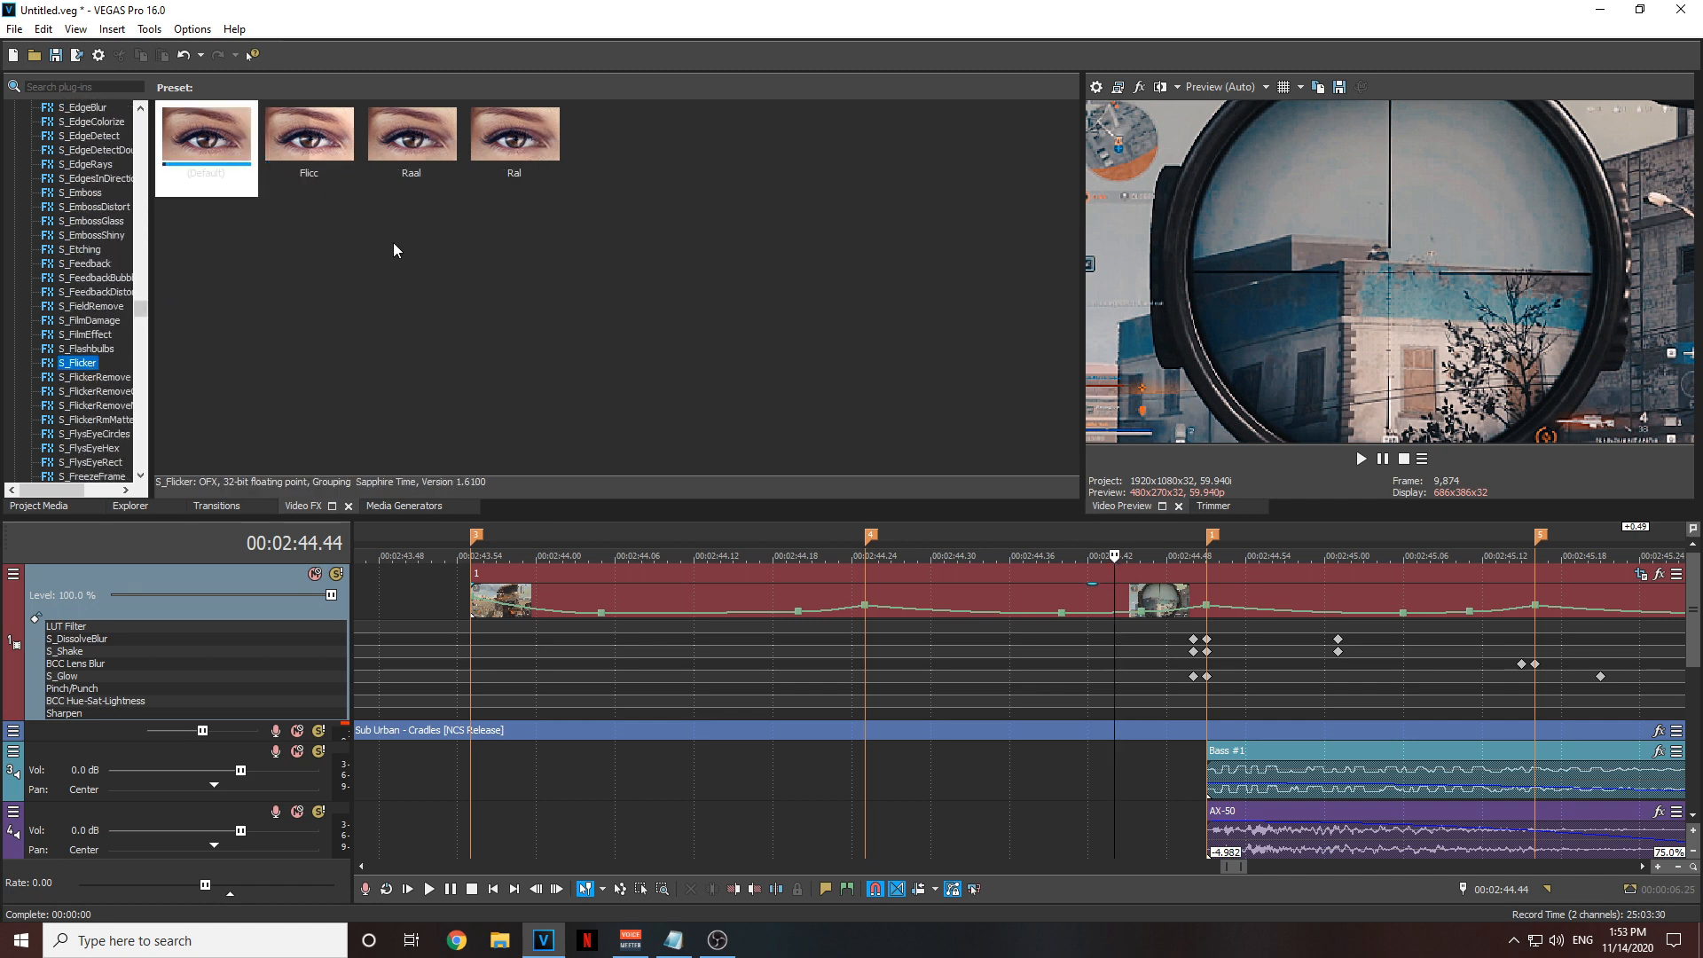
pyautogui.moveTo(426, 142); pyautogui.dragTo(450, 460)
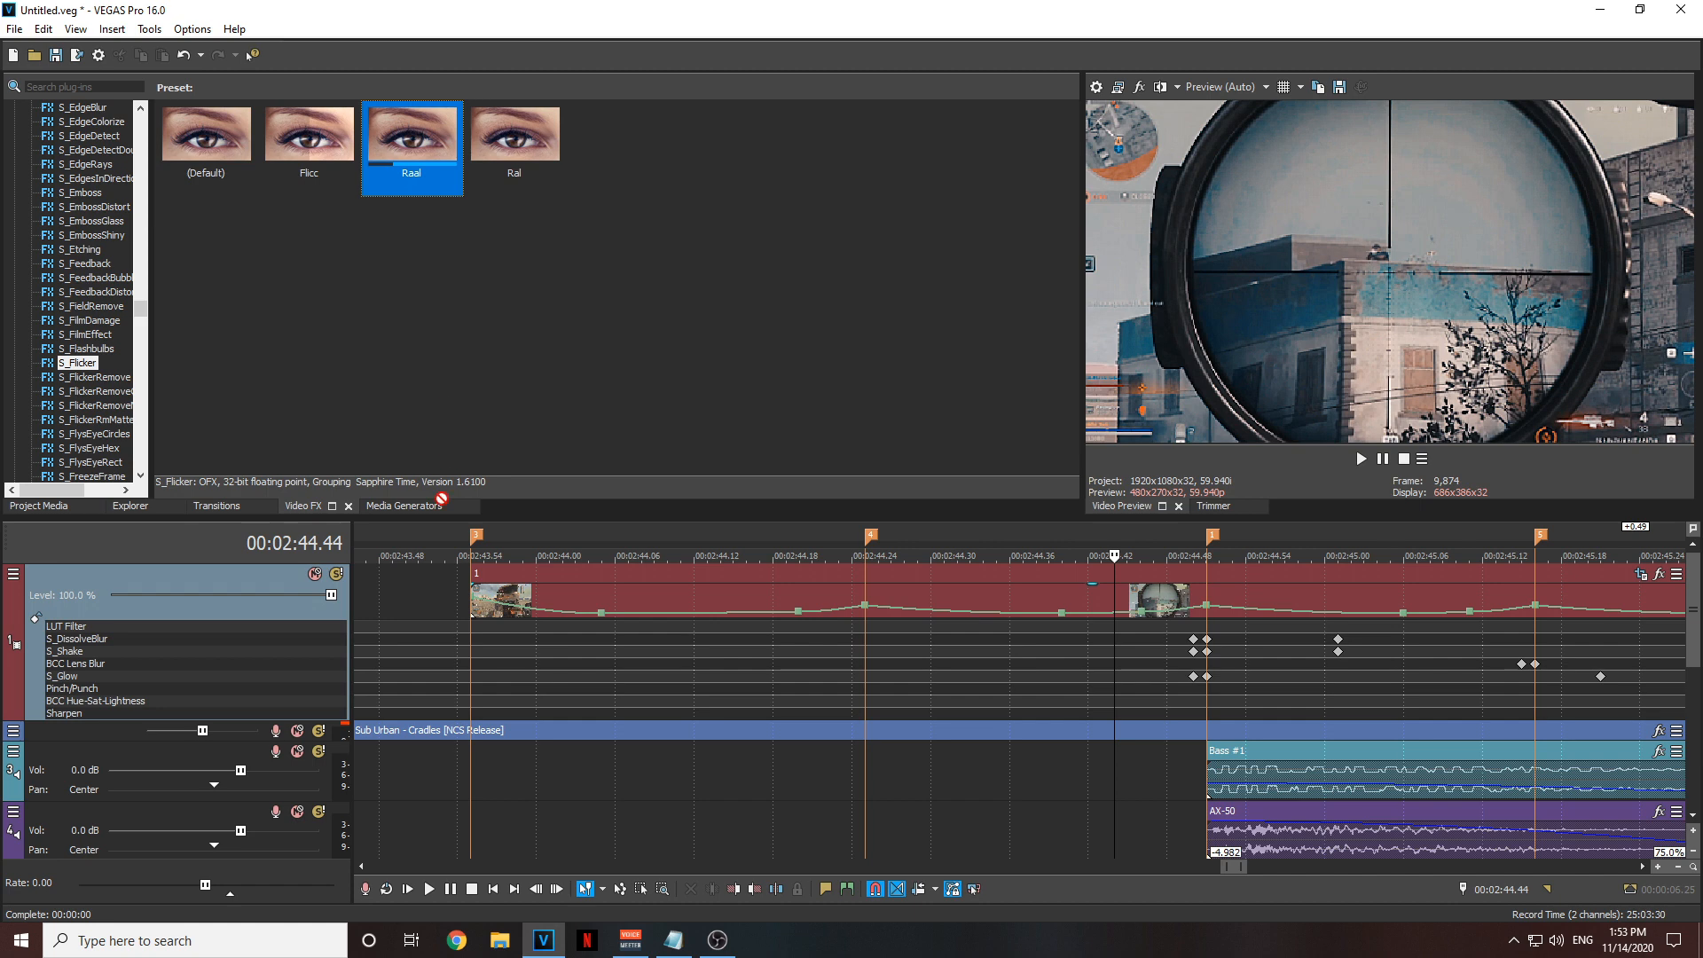
pyautogui.moveTo(249, 606); pyautogui.dragTo(243, 608)
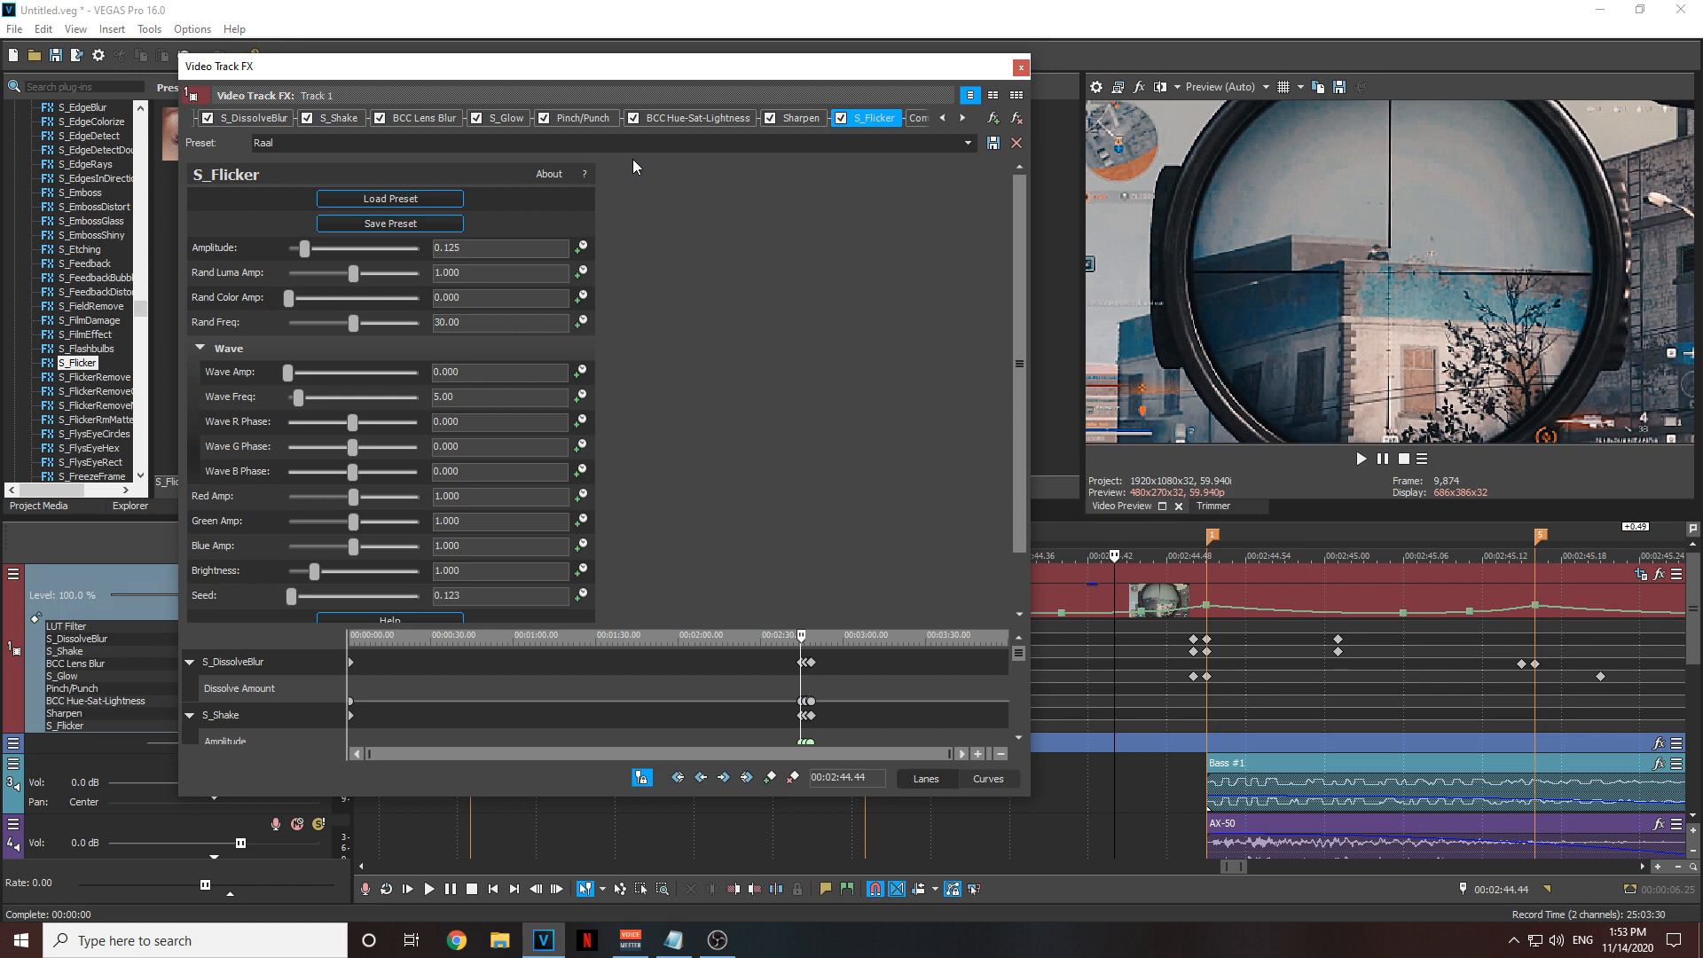
pyautogui.click(1018, 71)
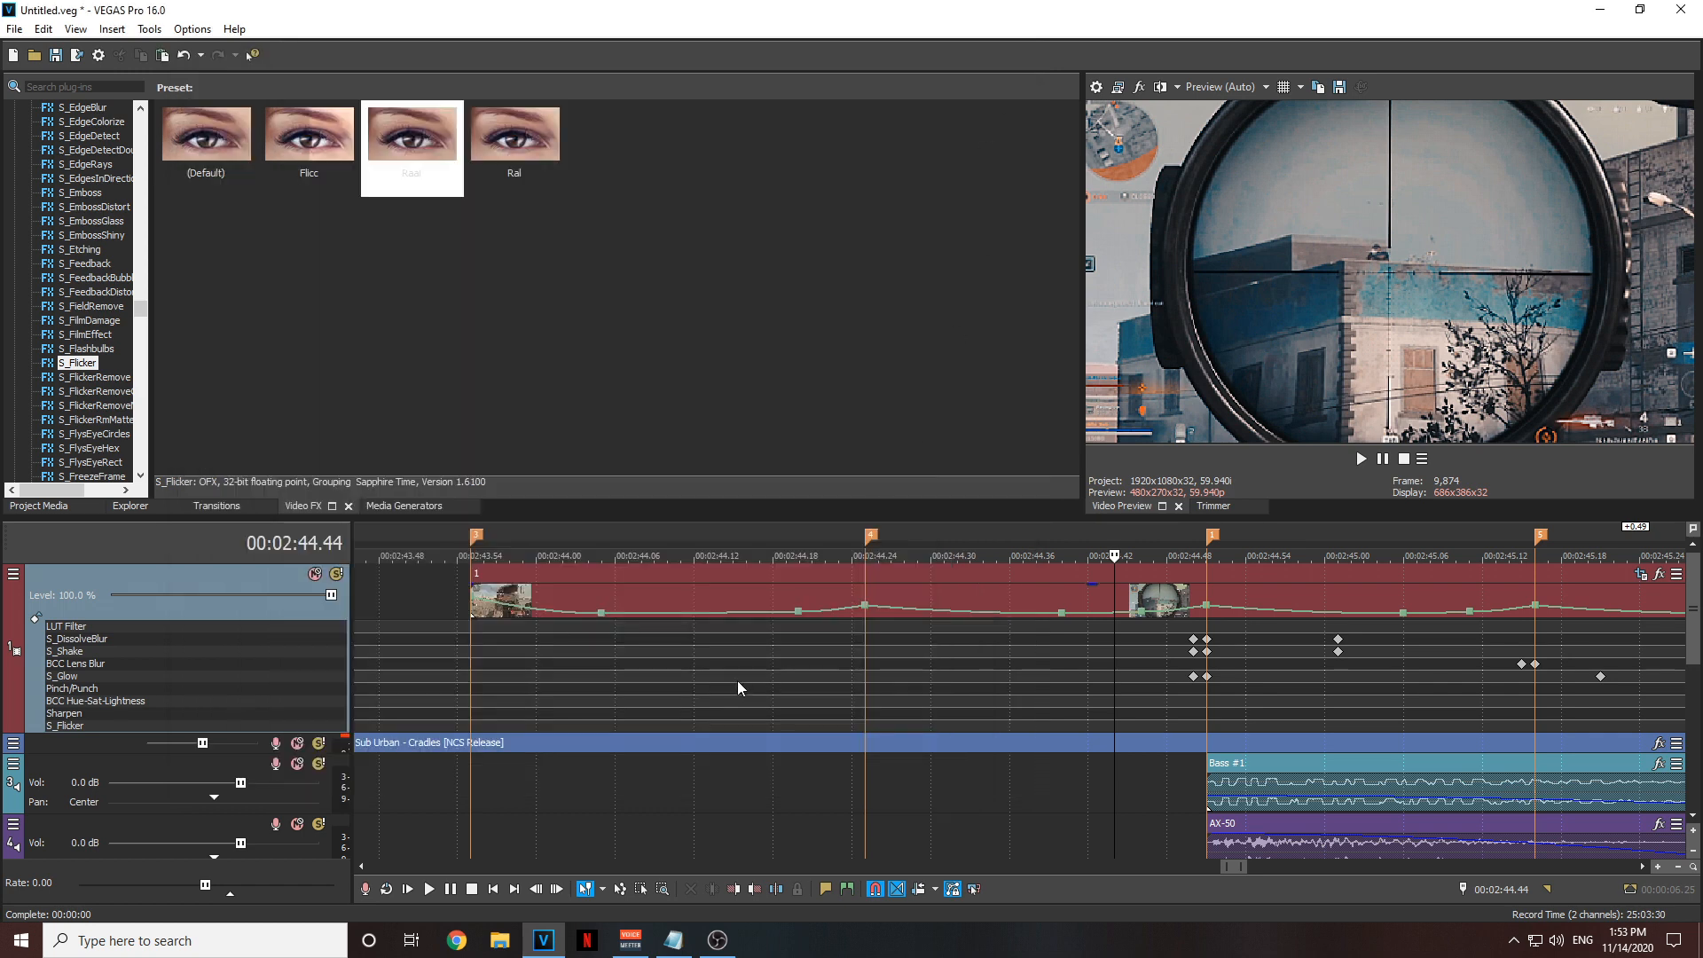
# - Play the montage from the first clip to check the flicker, and examine the S_Flicker parameters
pyautogui.click(737, 679)
pyautogui.press('space')
pyautogui.scroll(-4, 1056, 669)
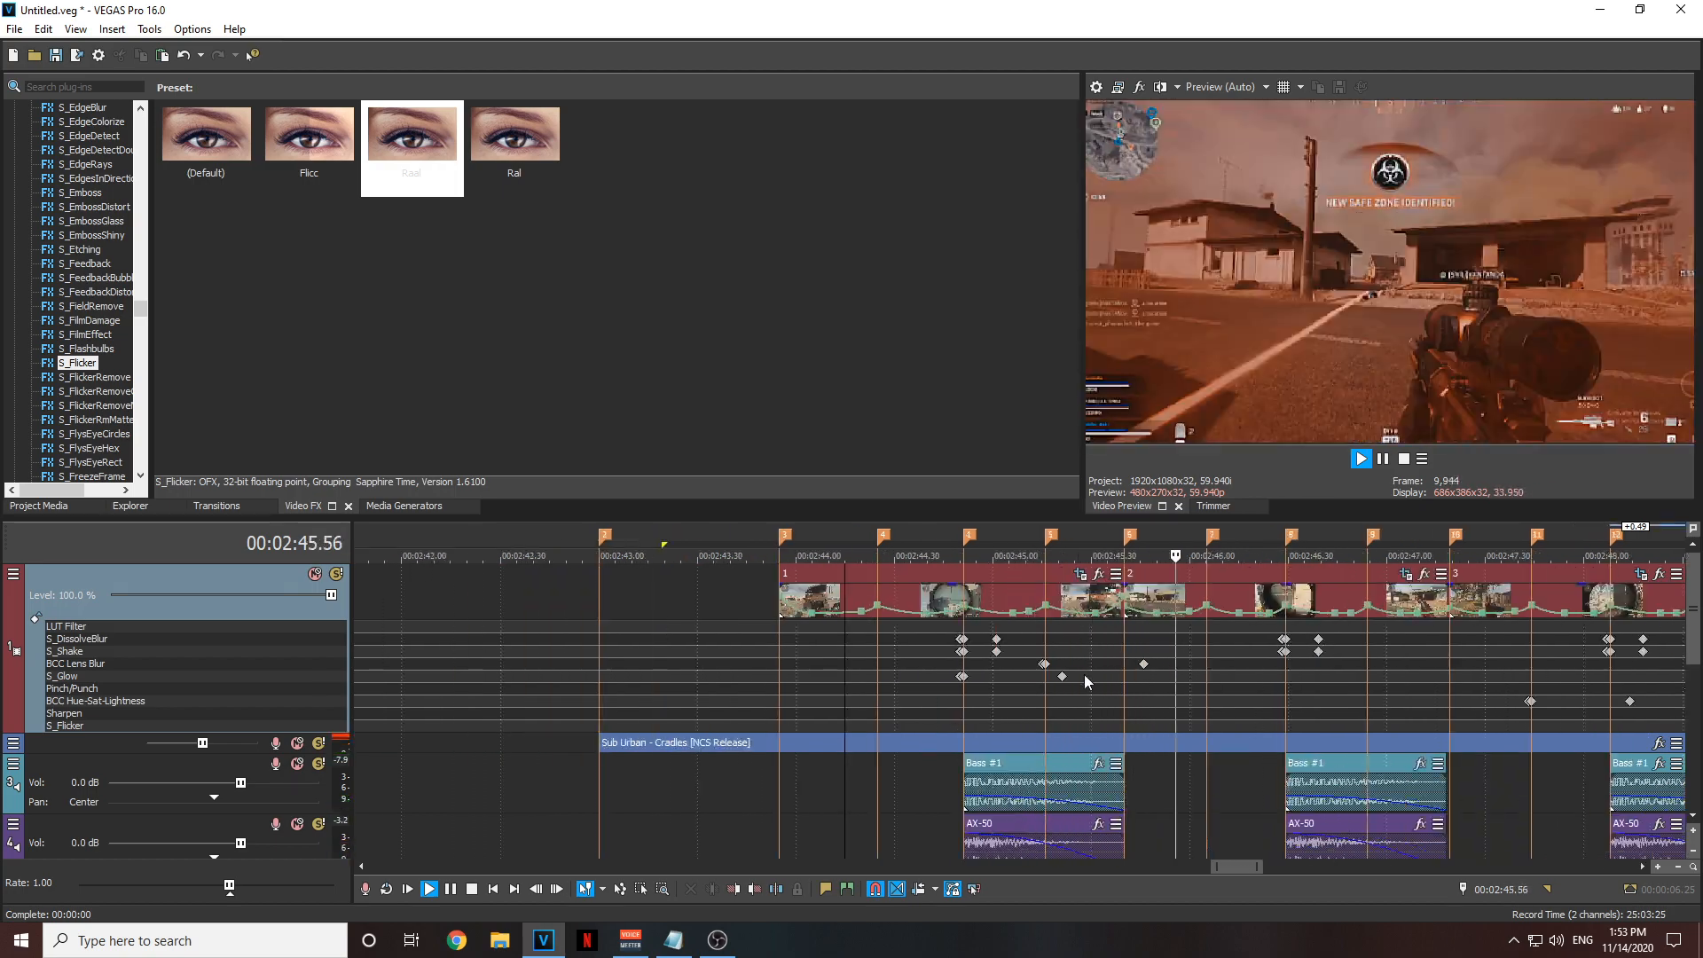
pyautogui.press('space')
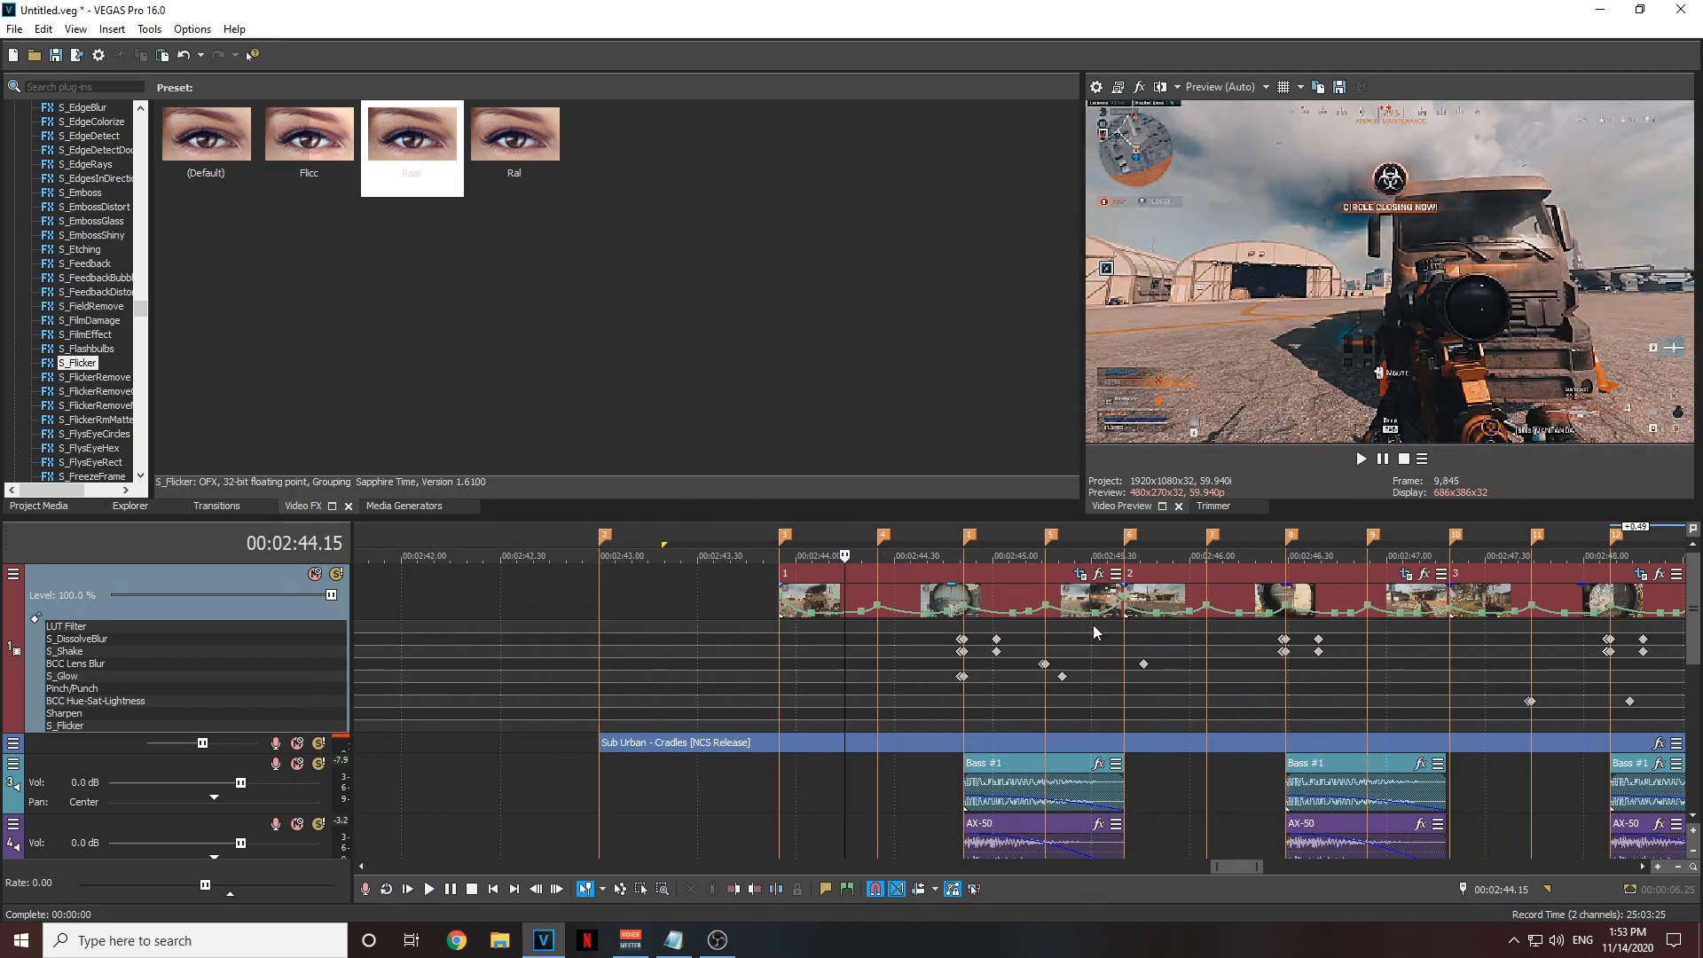
pyautogui.click(70, 727)
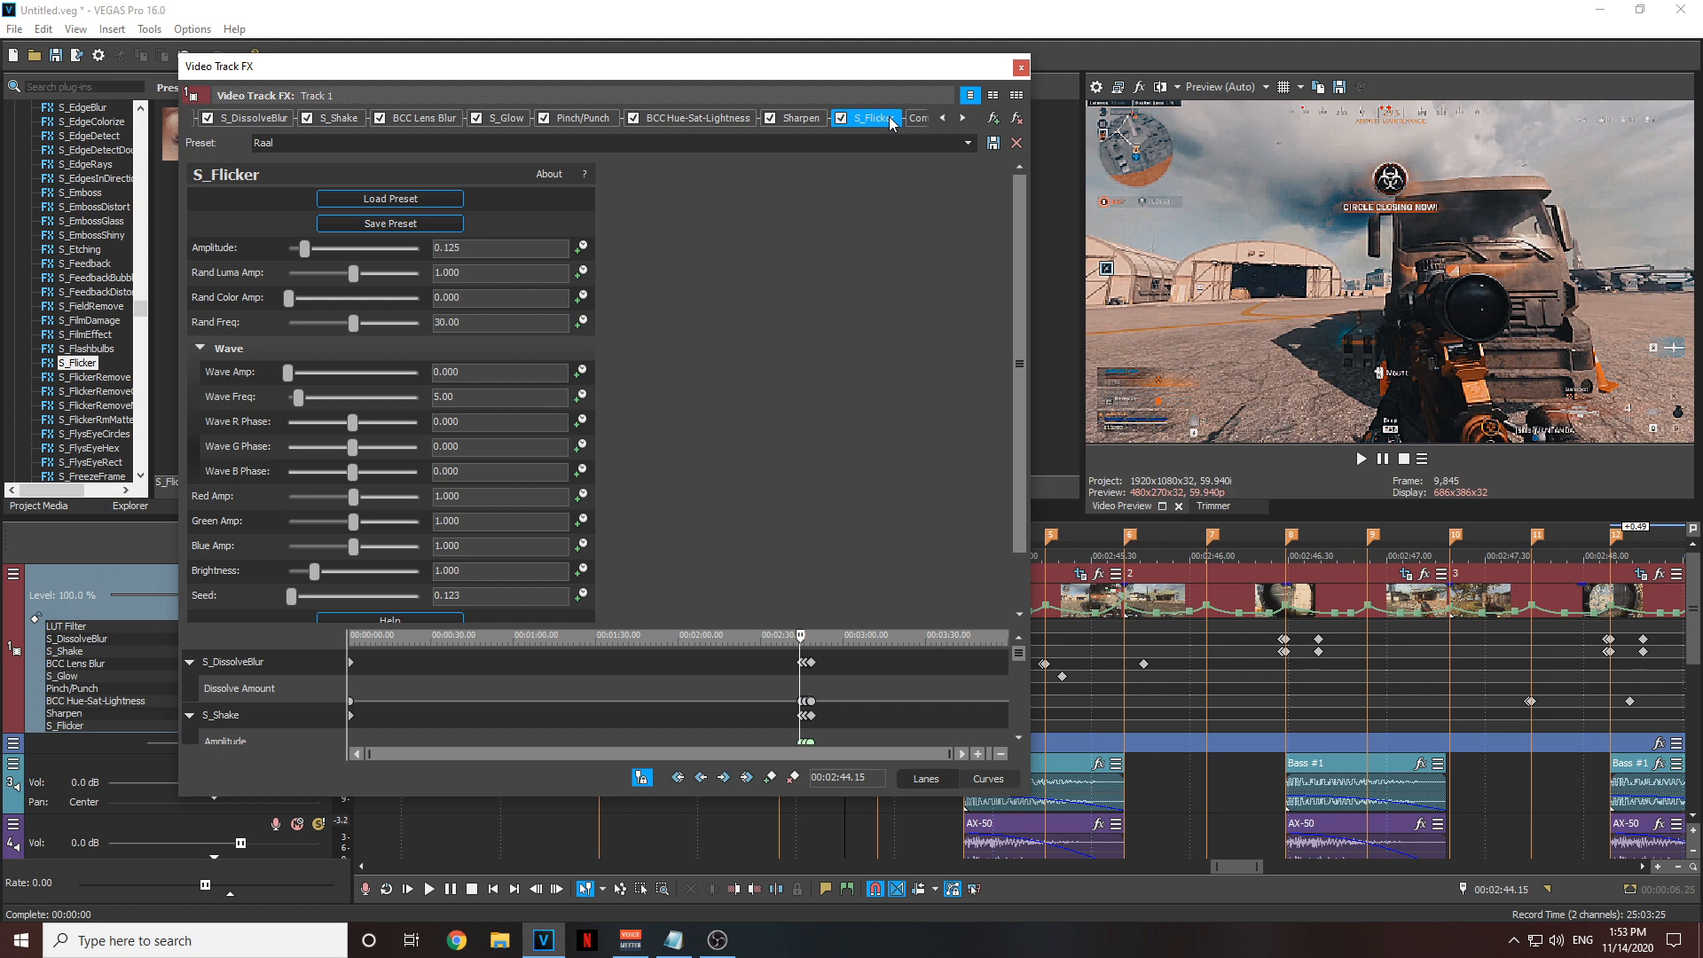
pyautogui.moveTo(1016, 322)
pyautogui.mouseDown()
pyautogui.moveTo(1013, 346)
pyautogui.moveTo(1014, 331)
pyautogui.mouseUp()
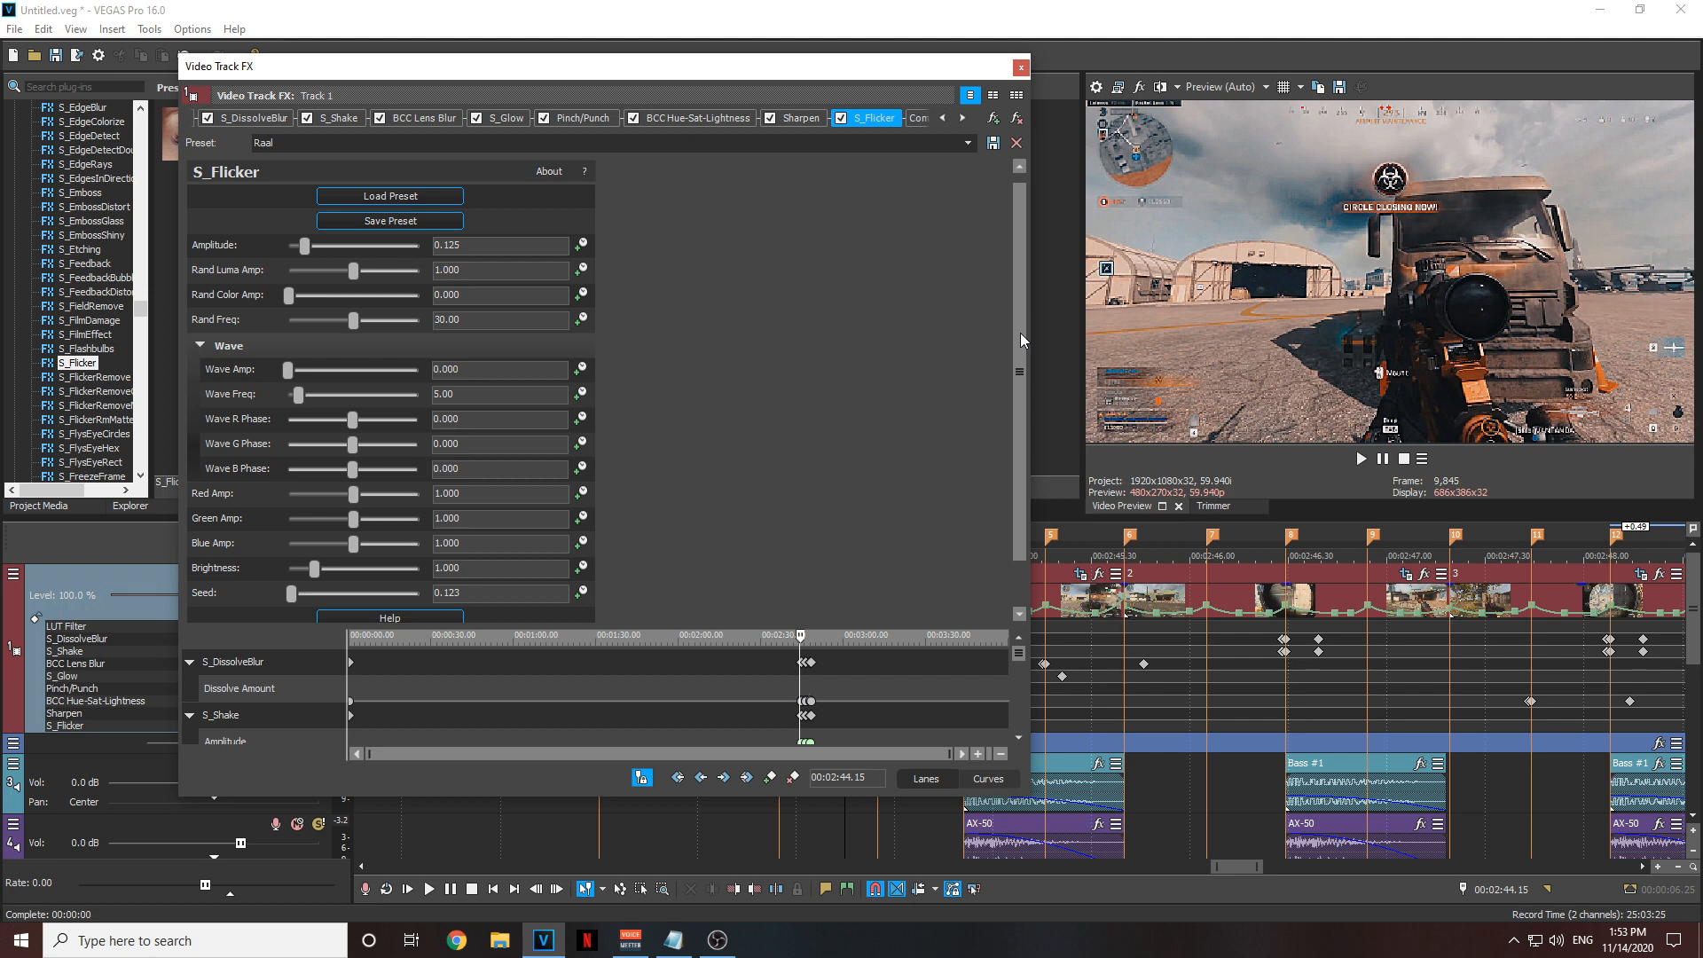
pyautogui.click(1022, 68)
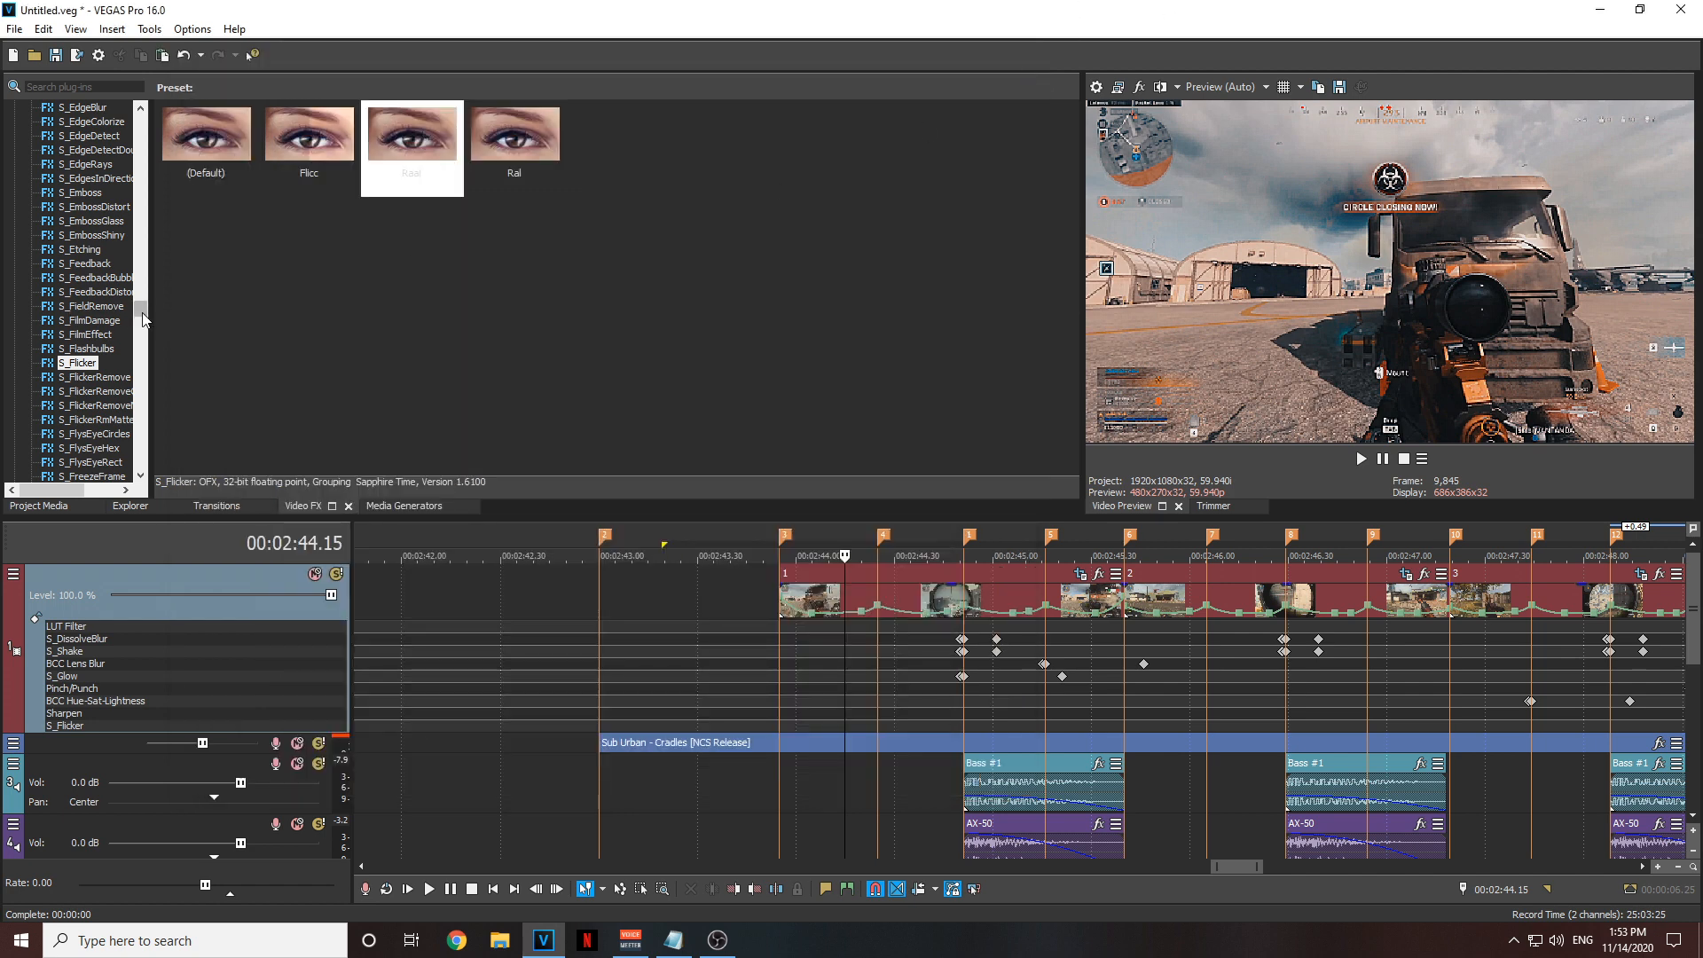
# - Apply the RSMB motion blur effect with the Rall preset to the gameplay video track and place the playhead before the first clip
pyautogui.moveTo(142, 311); pyautogui.dragTo(142, 241)
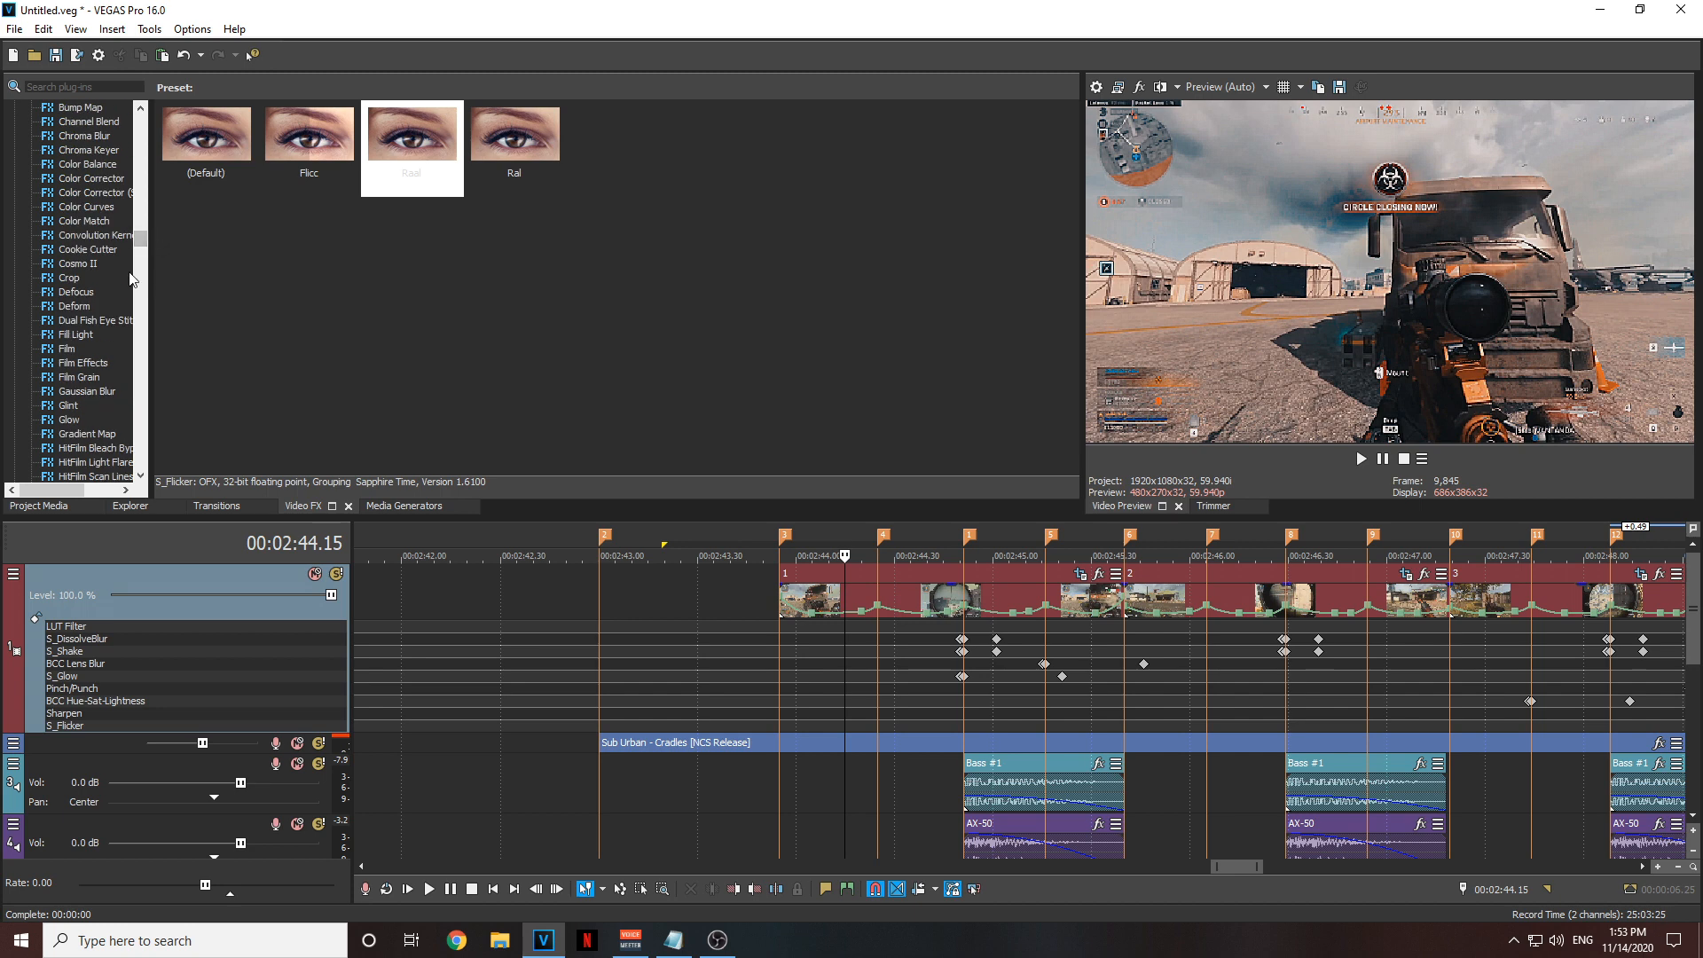
pyautogui.scroll(-4, 140, 282)
pyautogui.scroll(-9, 151, 288)
pyautogui.click(68, 351)
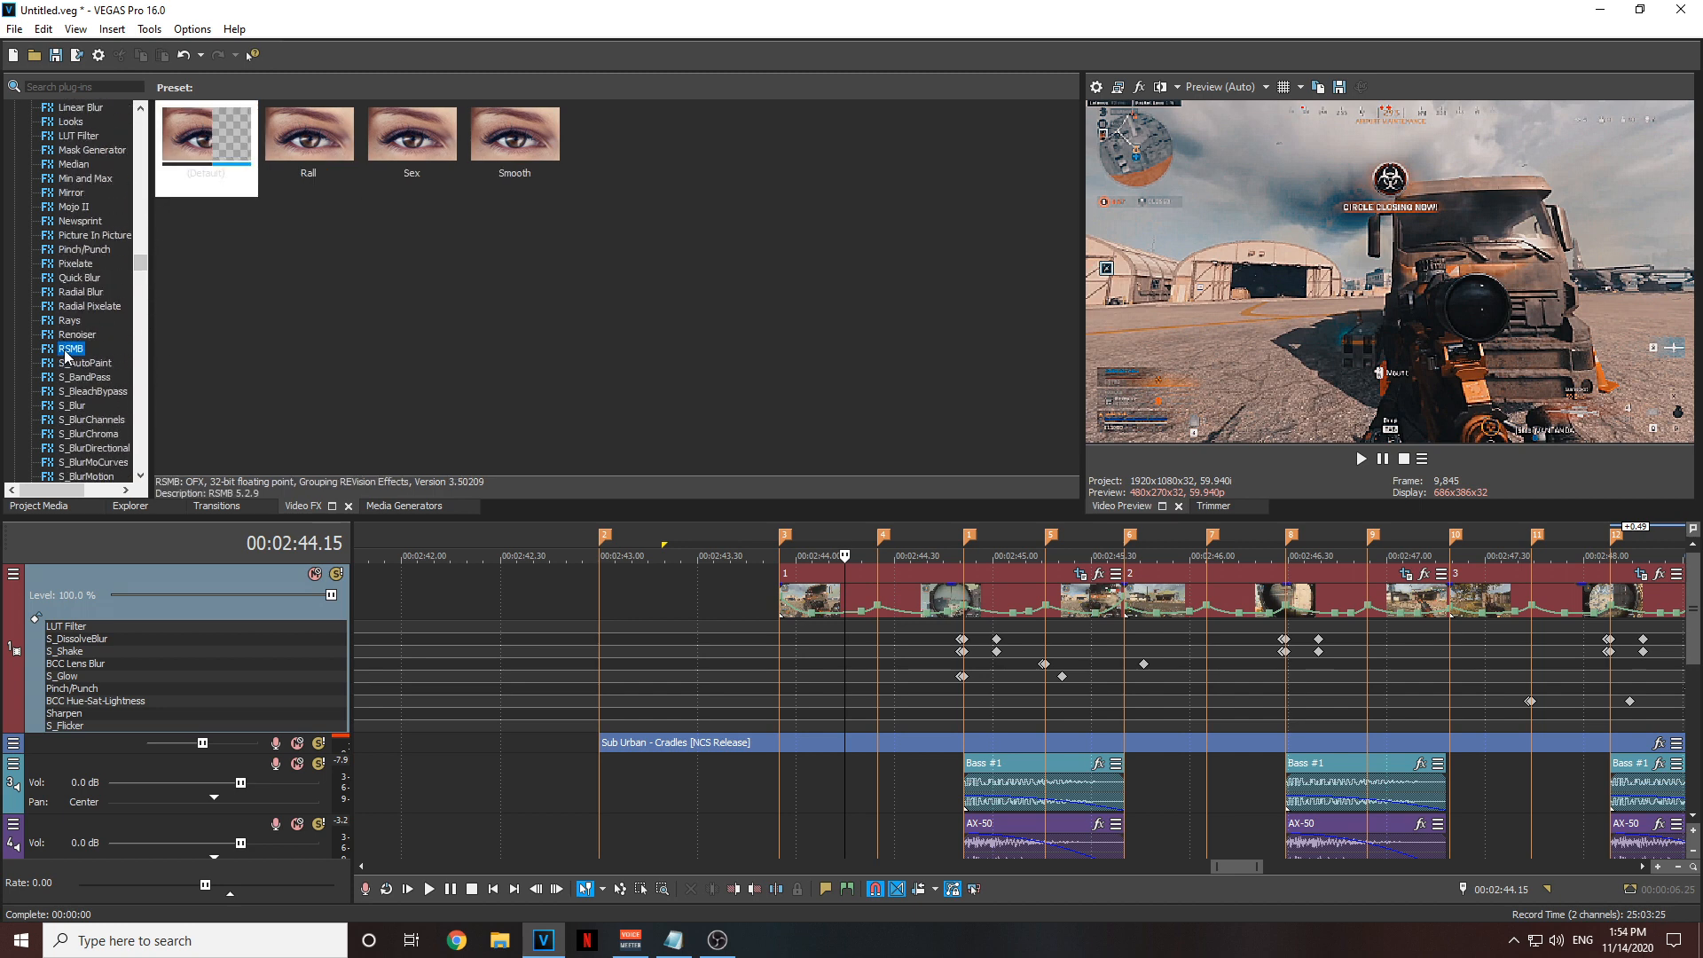
pyautogui.moveTo(309, 142); pyautogui.dragTo(197, 607)
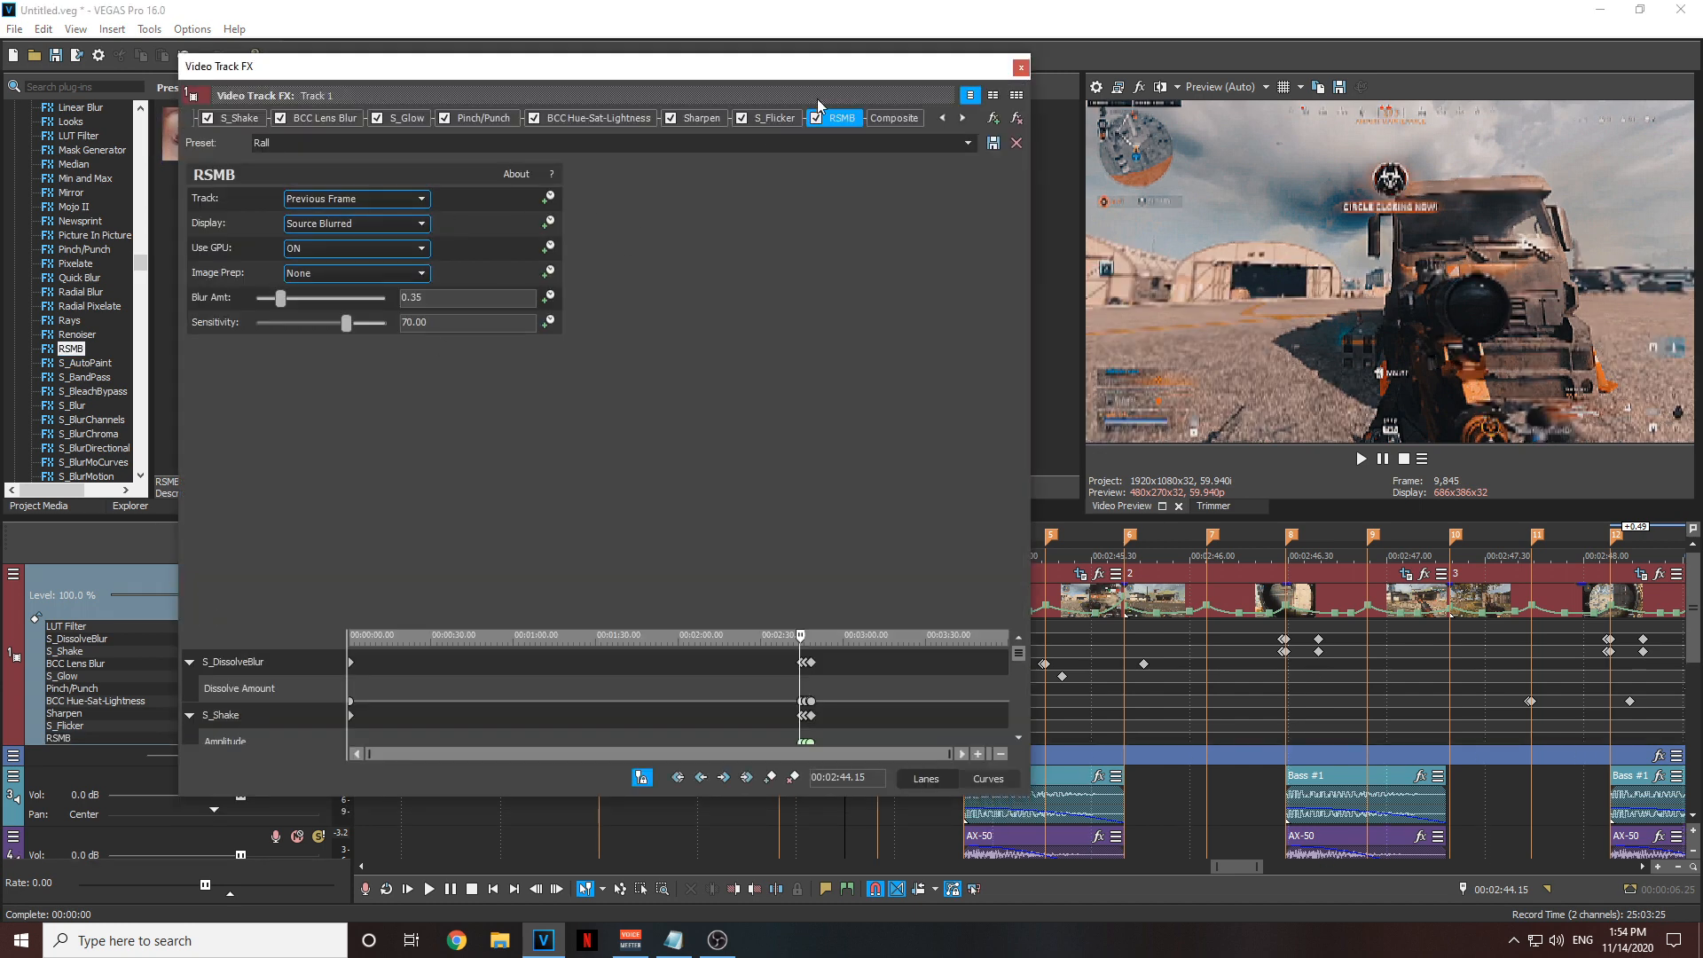
pyautogui.click(849, 118)
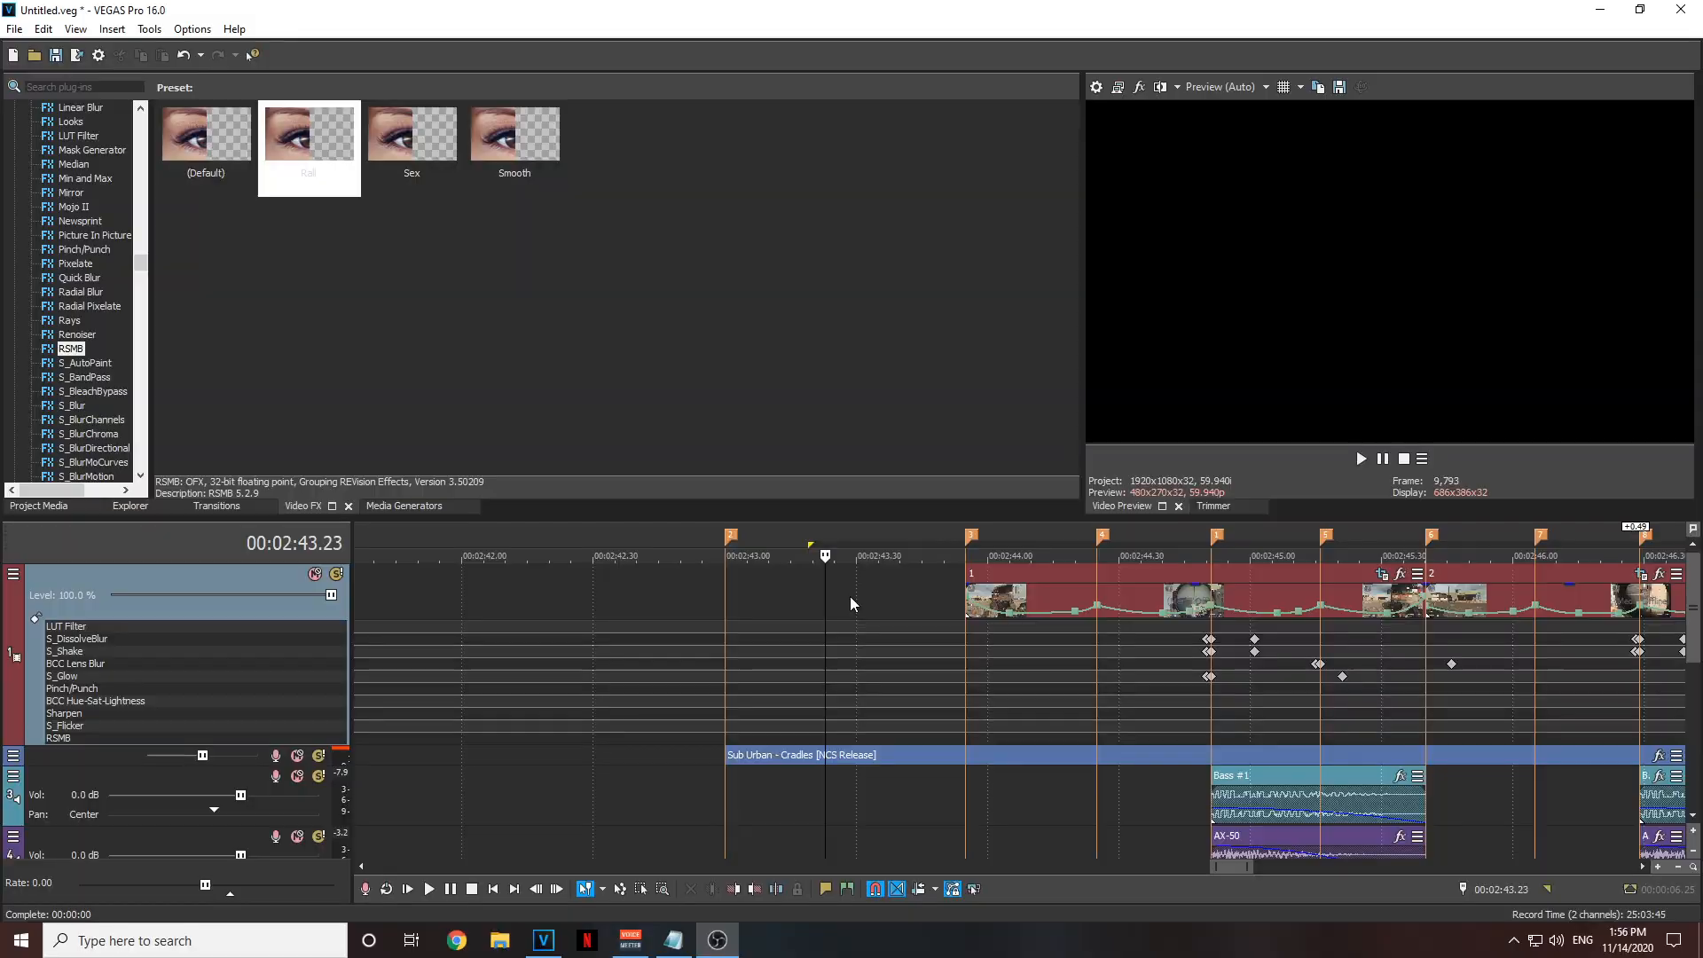
pyautogui.click(850, 596)
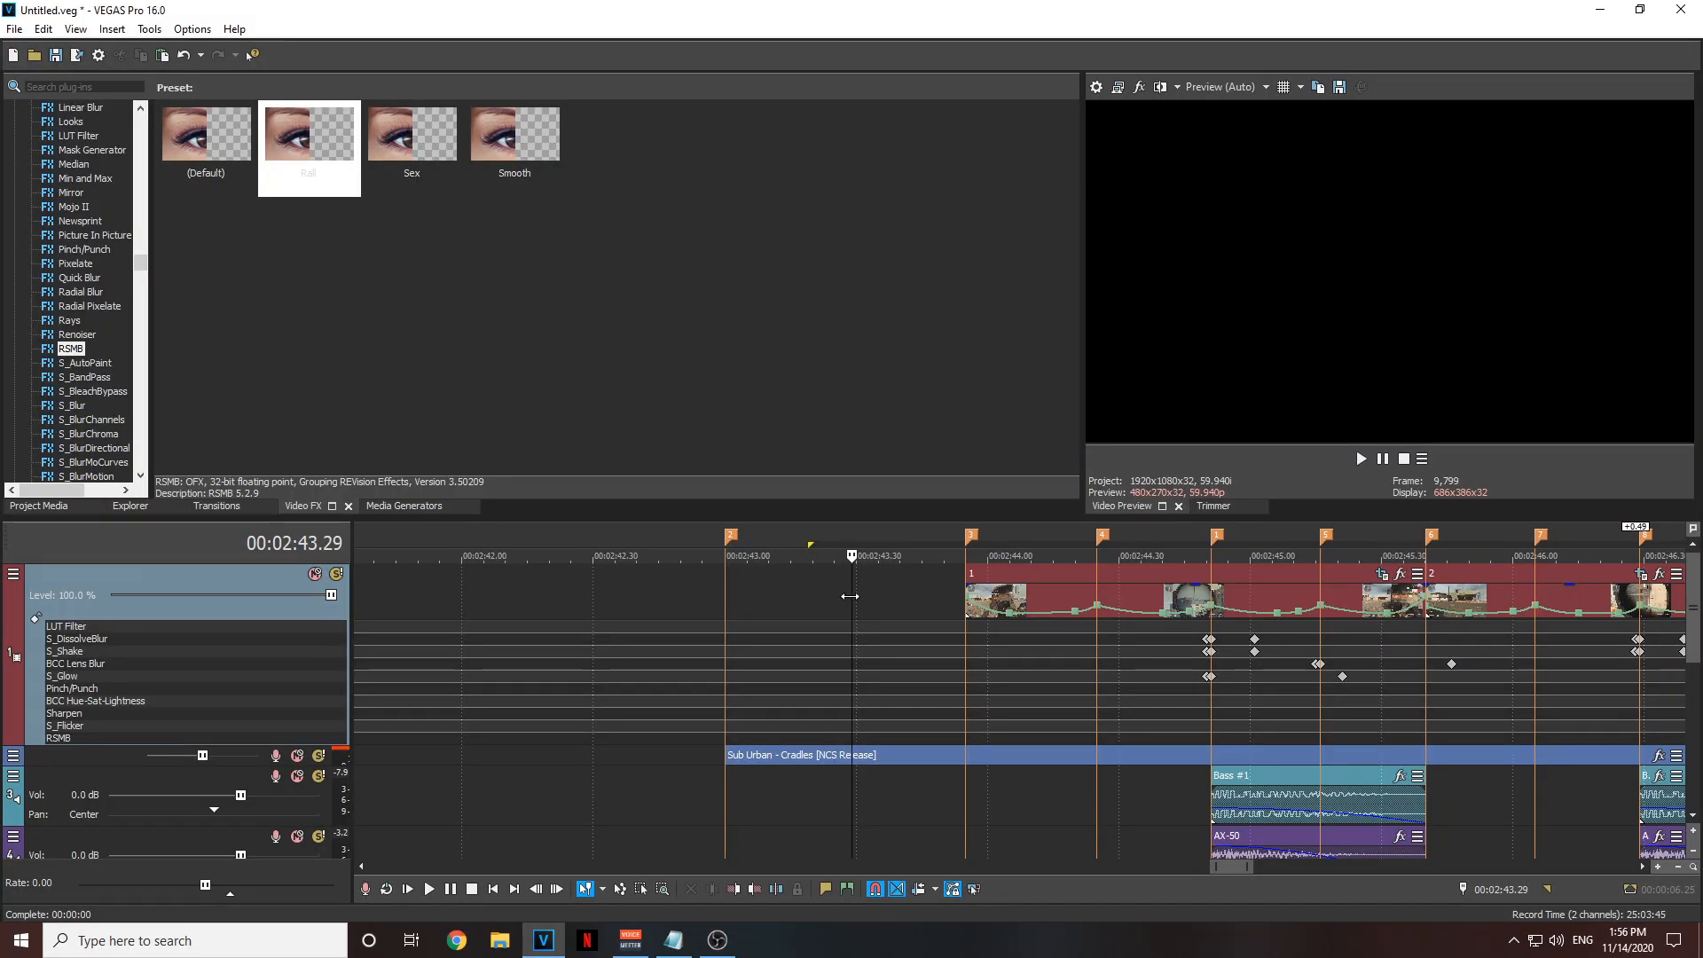